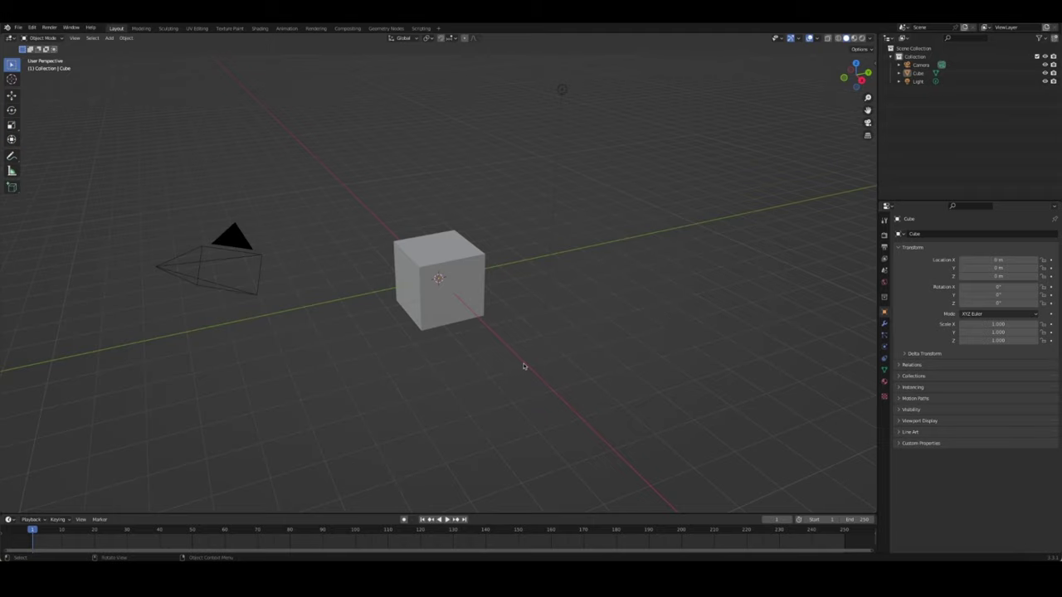
# Delete the default cube, camera and light from the scene
pyautogui.press('a')
pyautogui.press('Delete')
pyautogui.moveTo(522, 362); pyautogui.dragTo(518, 261, button='middle')
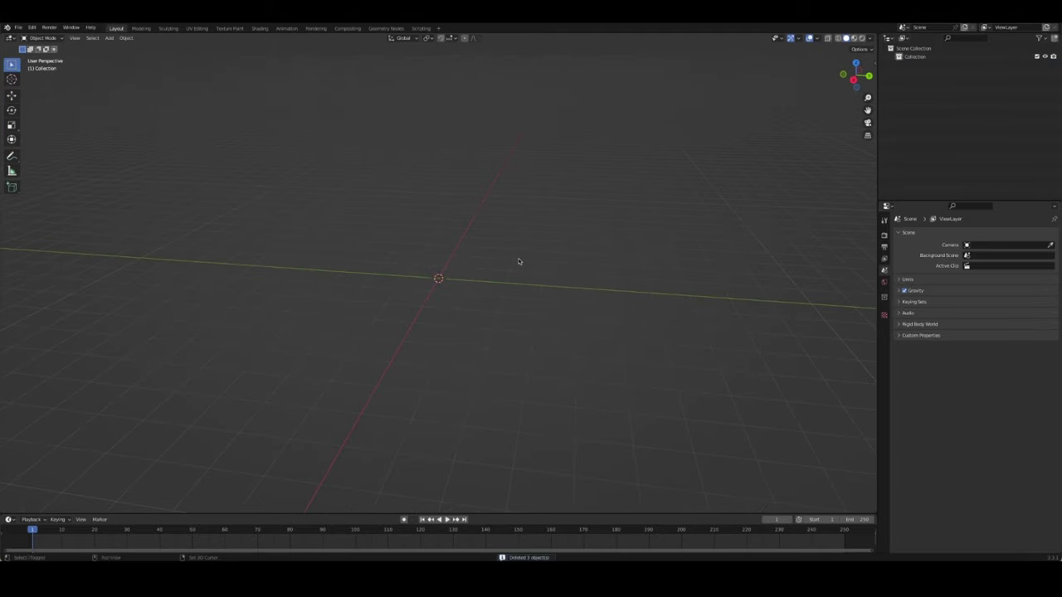
# Add a 16-vertex circle mesh at the origin and enter Edit Mode
pyautogui.hotkey('shift', 'a')
pyautogui.click(577, 276)
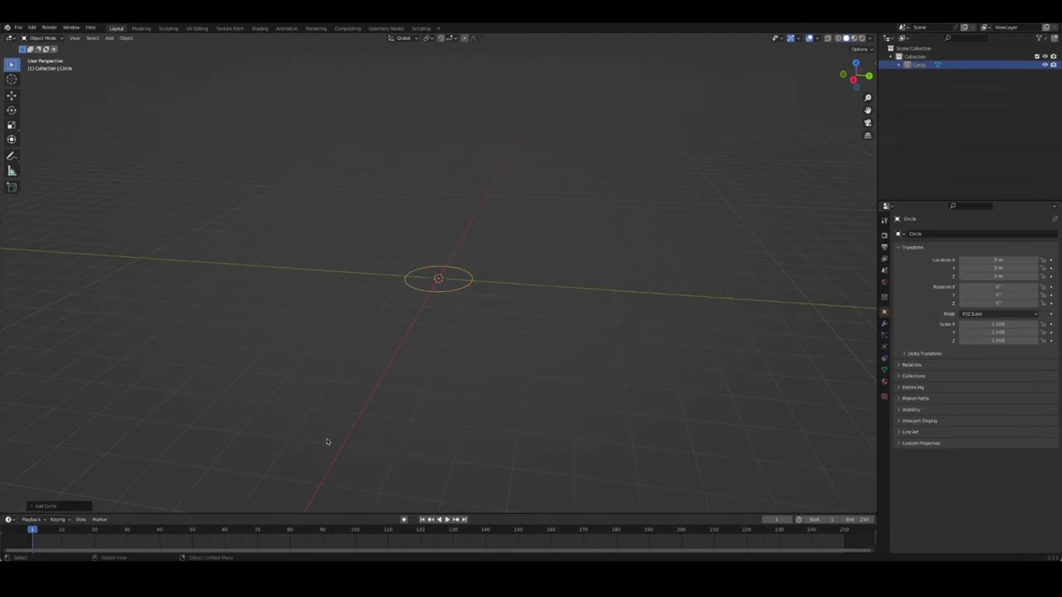
pyautogui.click(40, 505)
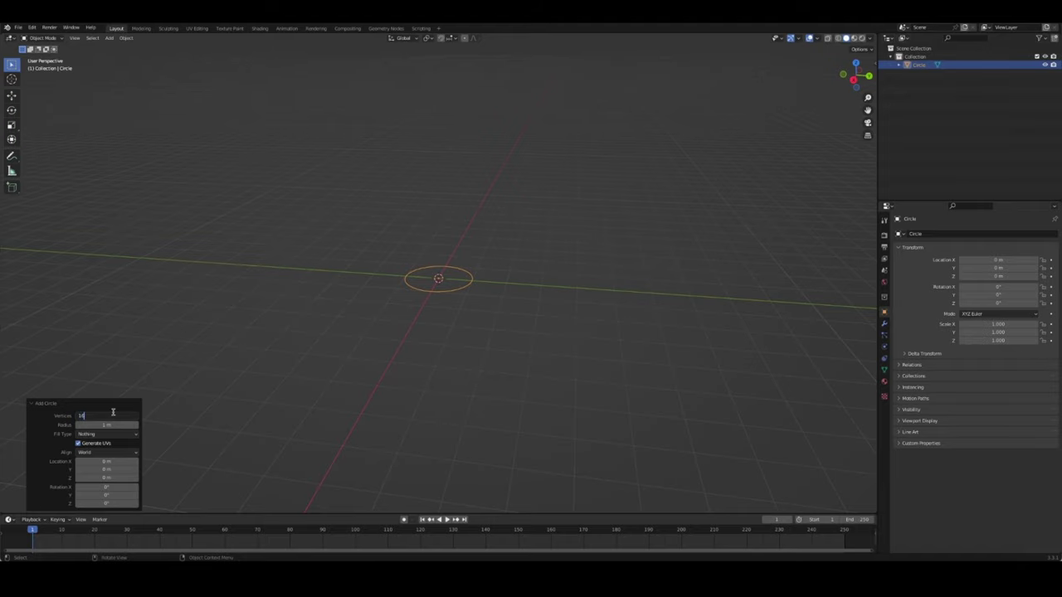
pyautogui.moveTo(541, 233)
pyautogui.mouseDown(button='middle')
pyautogui.moveTo(562, 235)
pyautogui.moveTo(464, 288)
pyautogui.mouseUp(button='middle')
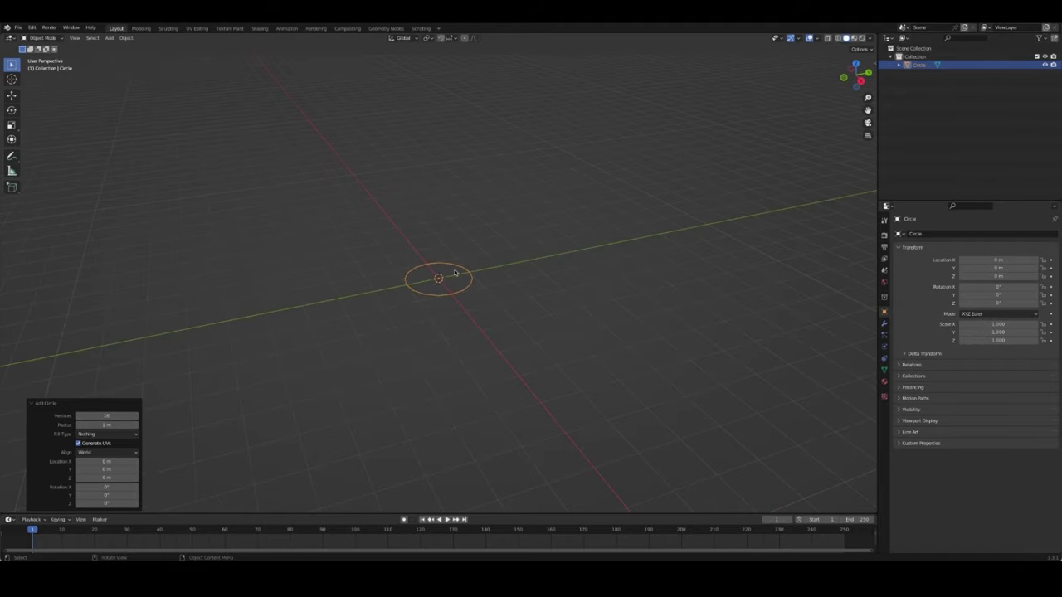
pyautogui.press('Tab')
# Fill the circle with a face and extrude it upward into a cylinder
pyautogui.press('f')
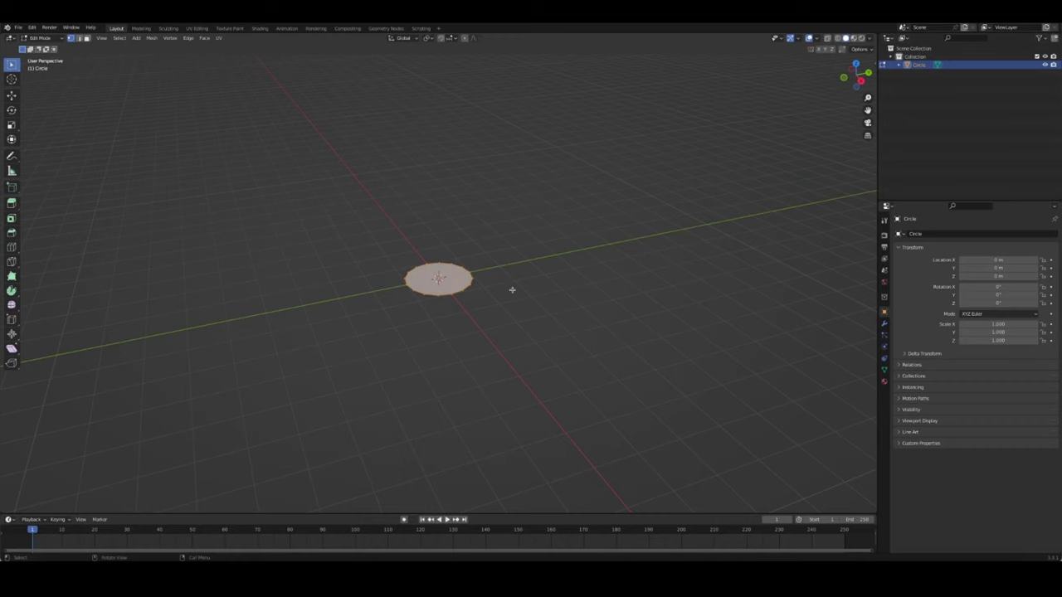
pyautogui.press('e')
pyautogui.click(505, 228)
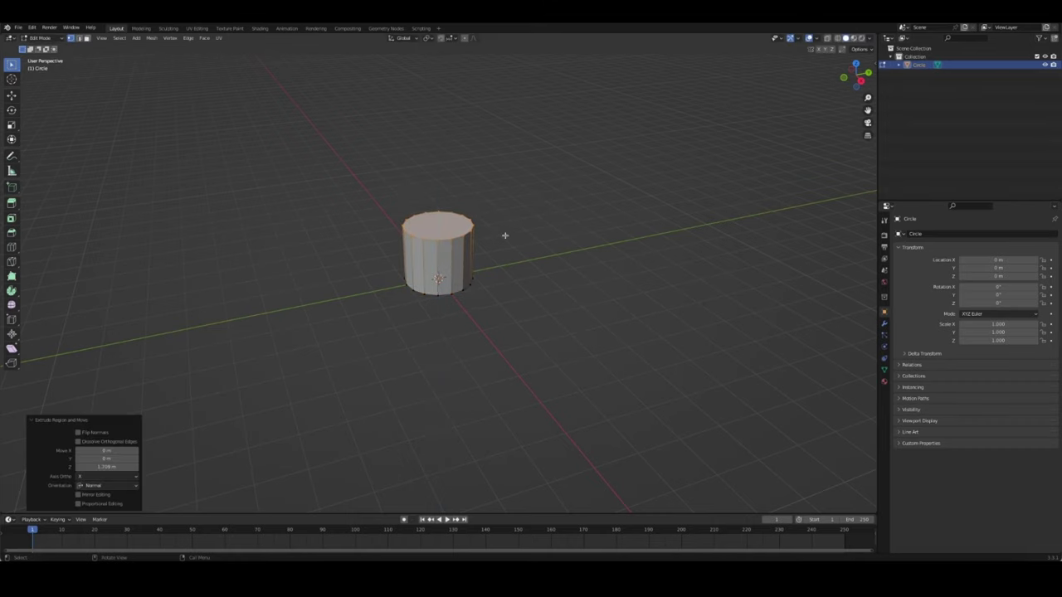
pyautogui.press('KP_1')
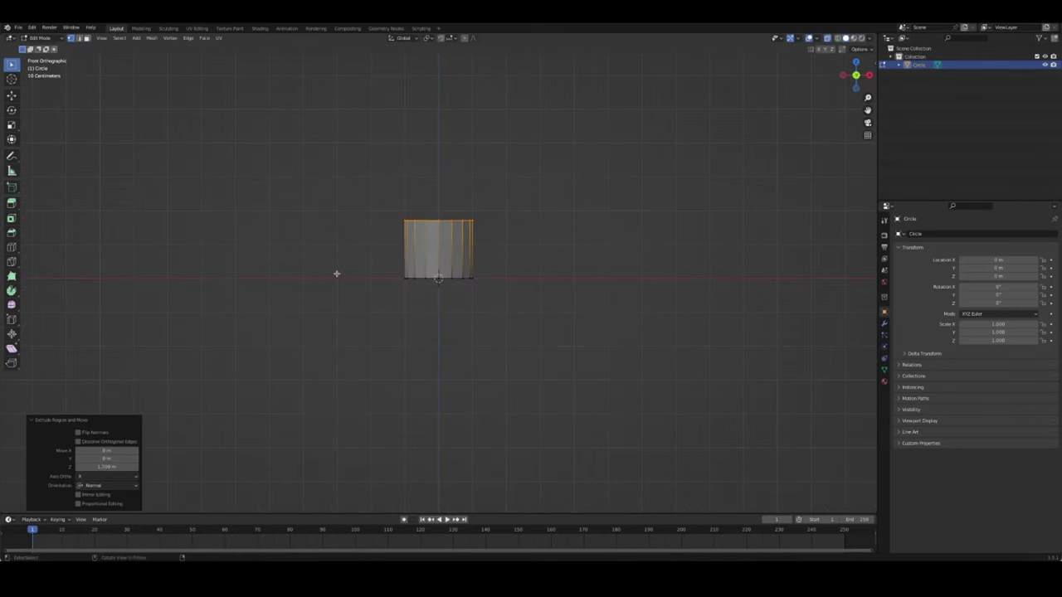
# Scale the cylinder's bottom vertices inward so the cup tapers downward
pyautogui.moveTo(327, 267); pyautogui.dragTo(537, 280)
pyautogui.press('s')
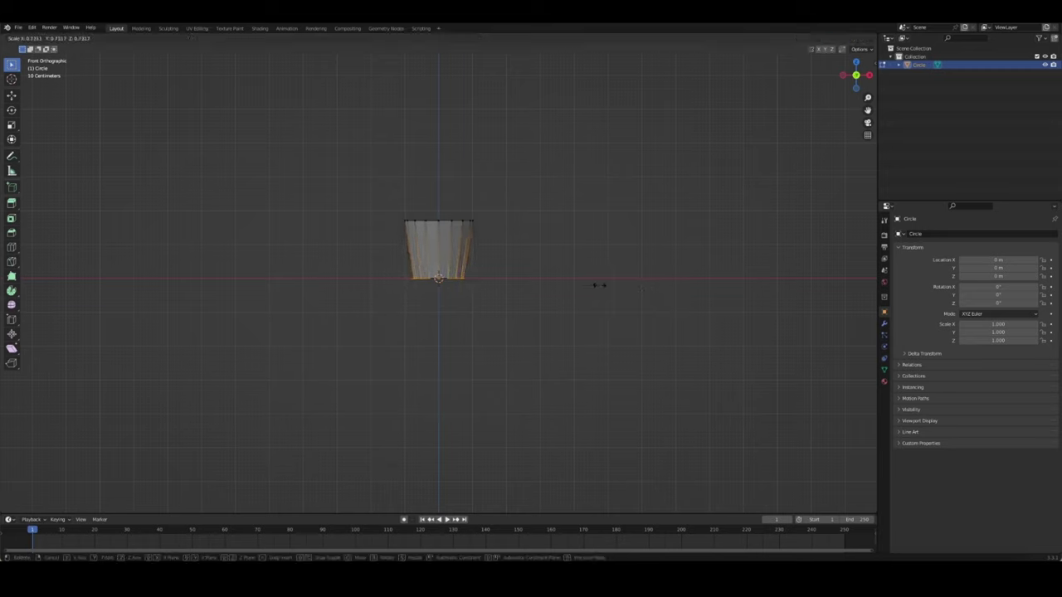
pyautogui.click(614, 283)
# Lower the whole cup mesh, leave Edit Mode and turn X-ray back off
pyautogui.press('a')
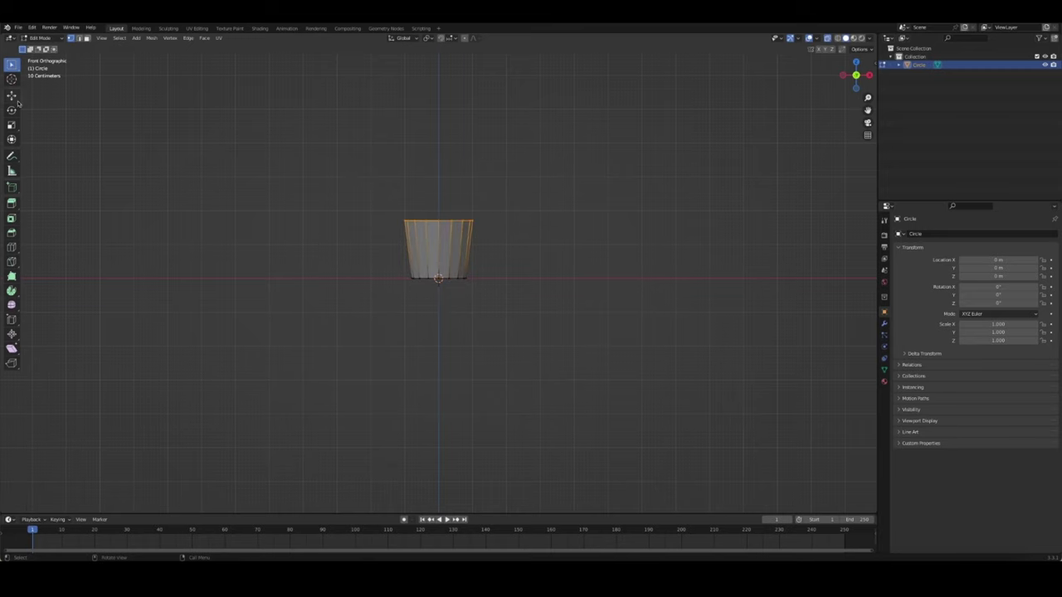
pyautogui.click(13, 96)
pyautogui.moveTo(437, 200); pyautogui.dragTo(437, 214)
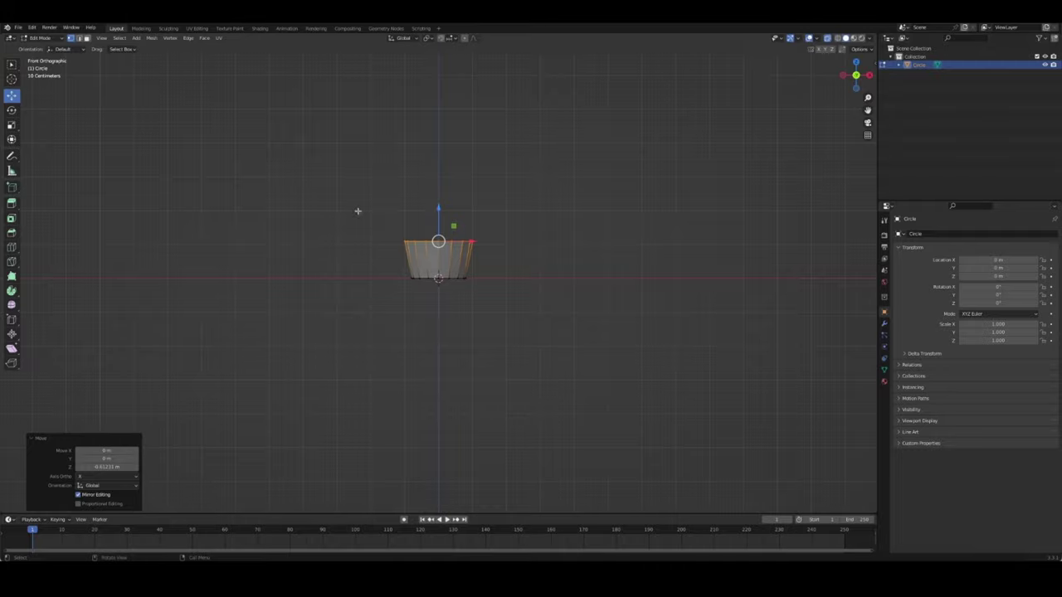
pyautogui.moveTo(356, 208)
pyautogui.mouseDown(button='middle')
pyautogui.moveTo(580, 261)
pyautogui.moveTo(323, 263)
pyautogui.moveTo(353, 293)
pyautogui.moveTo(464, 249)
pyautogui.moveTo(583, 240)
pyautogui.moveTo(512, 255)
pyautogui.moveTo(499, 211)
pyautogui.moveTo(472, 192)
pyautogui.moveTo(540, 221)
pyautogui.moveTo(611, 228)
pyautogui.mouseUp(button='middle')
pyautogui.press('Tab')
pyautogui.press('Tab')
pyautogui.scroll(5, 512, 254)
pyautogui.hotkey('alt', 'z')
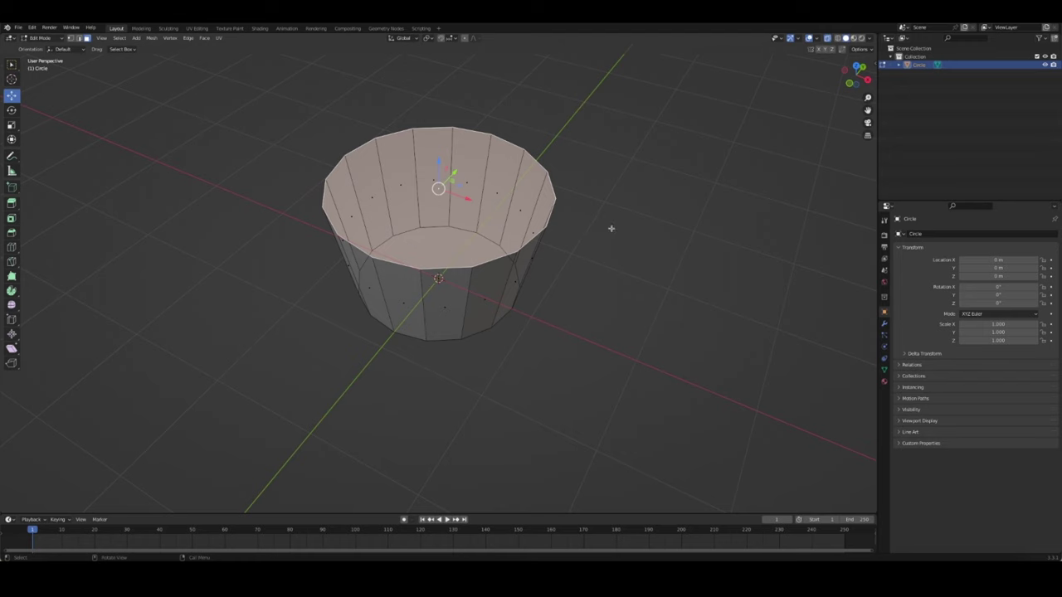
# Inset the top face to form a rim and extrude the inner face down into the cup
pyautogui.press('i')
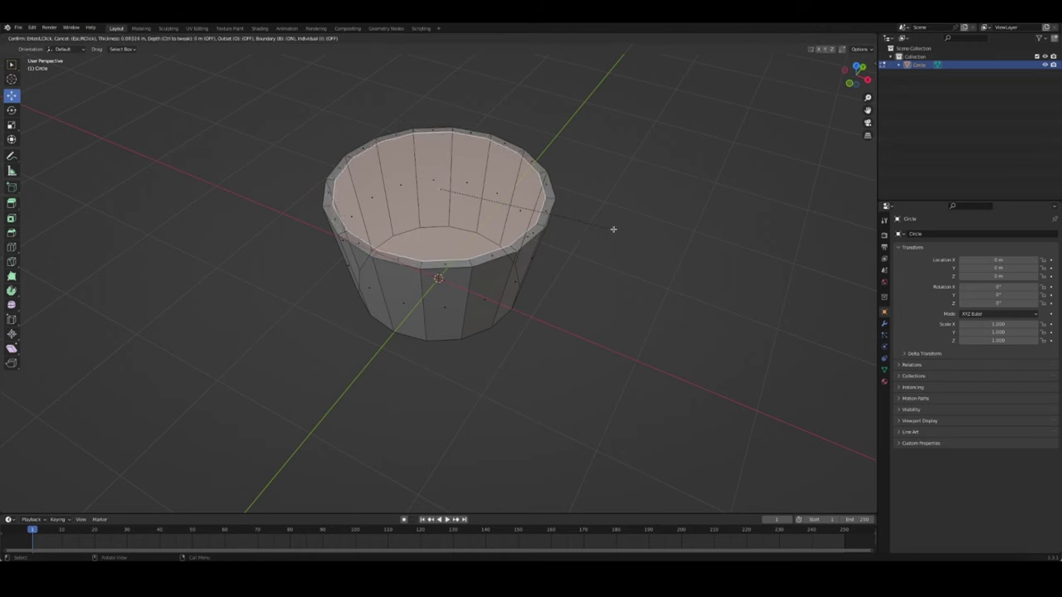
pyautogui.click(613, 229)
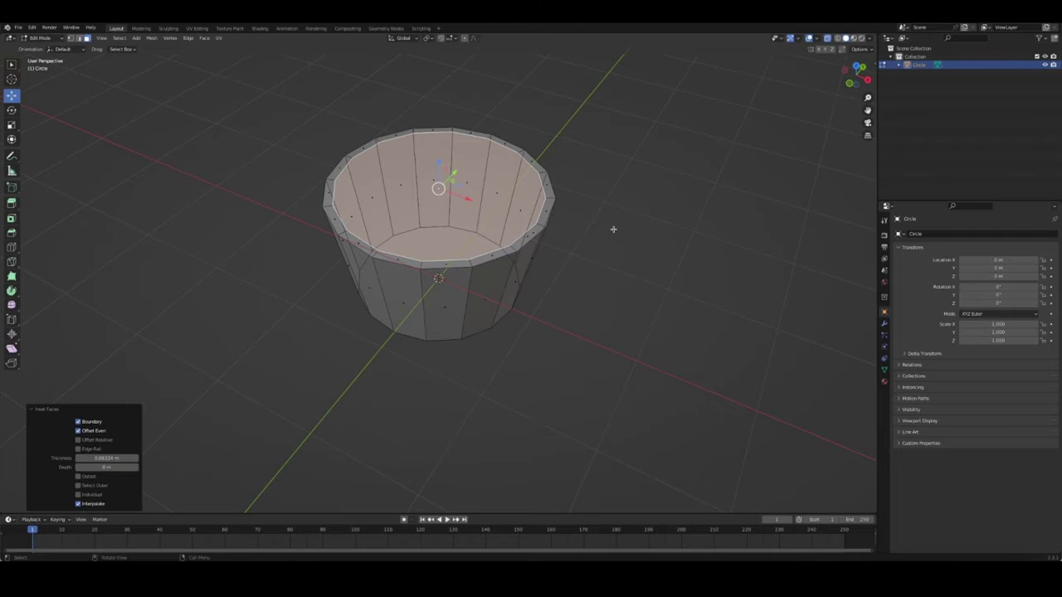
pyautogui.hotkey('alt', 'z')
pyautogui.moveTo(613, 228); pyautogui.dragTo(498, 207, button='middle')
pyautogui.press('e')
pyautogui.click(468, 250)
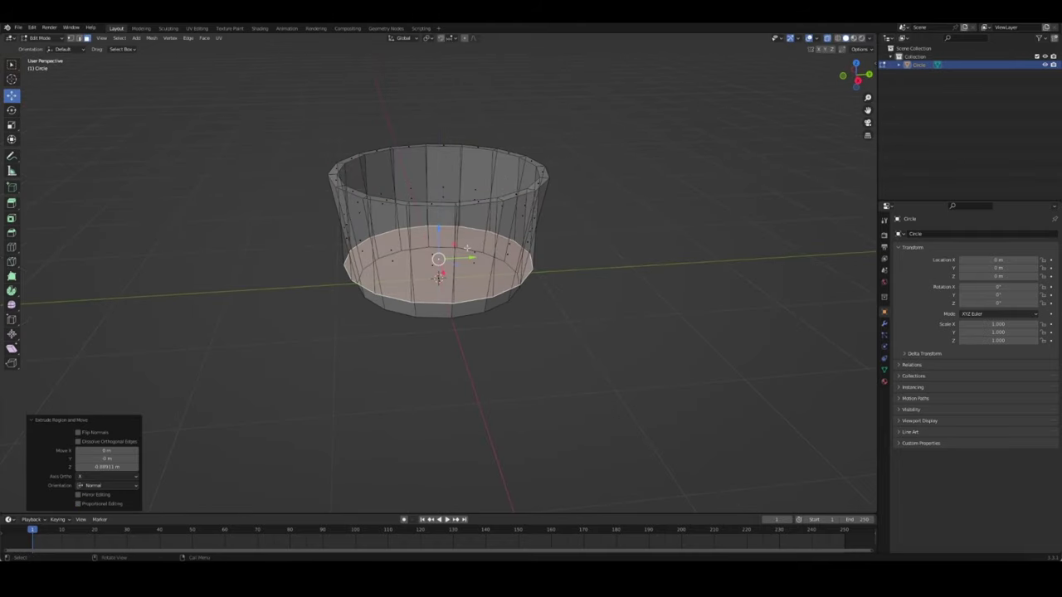
pyautogui.press('KP_1')
# Shrink and lower the inner ring to shape the cup's inner floor
pyautogui.press('s')
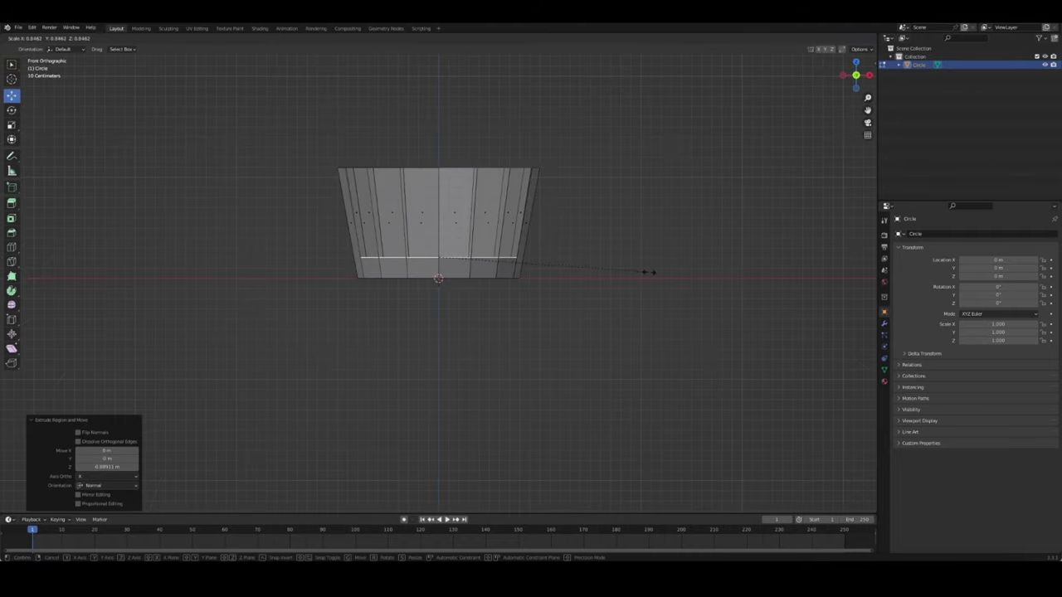
pyautogui.click(575, 261)
pyautogui.press('g')
pyautogui.click(580, 263)
pyautogui.press('s')
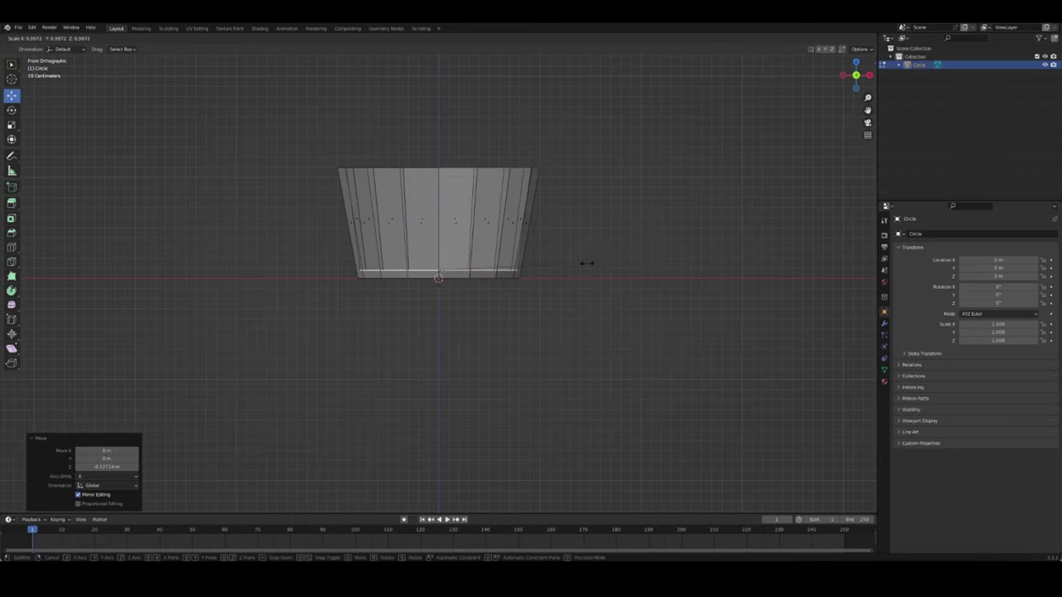
pyautogui.click(580, 263)
# Leave Edit Mode, reselect the cup and re-enter Edit Mode
pyautogui.moveTo(580, 263)
pyautogui.mouseDown(button='middle')
pyautogui.moveTo(588, 231)
pyautogui.moveTo(655, 245)
pyautogui.moveTo(535, 246)
pyautogui.mouseUp(button='middle')
pyautogui.press('Tab')
pyautogui.click(535, 247)
pyautogui.press('Tab')
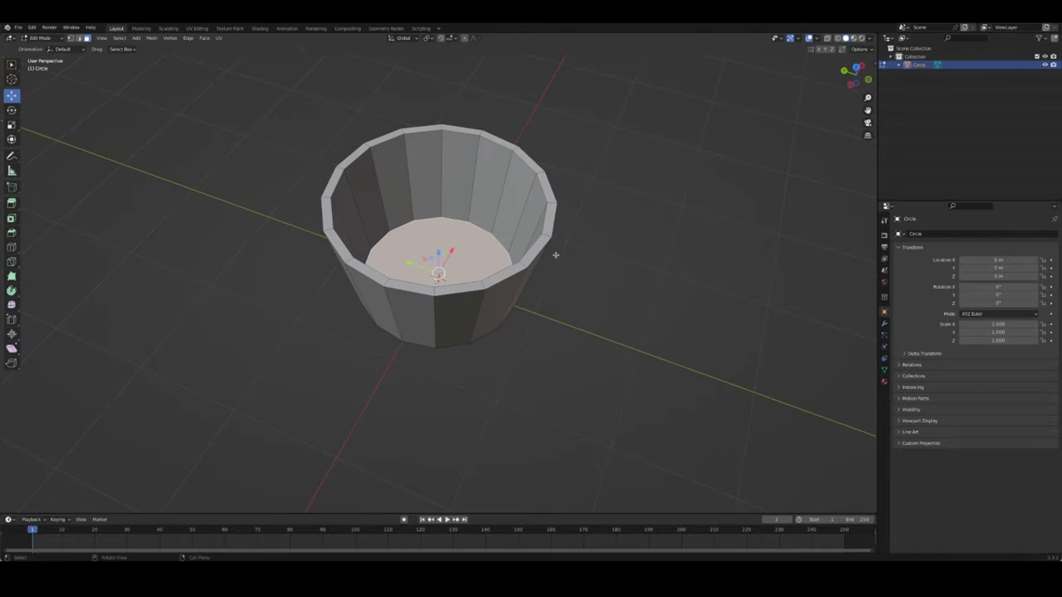
# Add an unslid edge loop around the cup wall
pyautogui.hotkey('ctrl', 'r')
pyautogui.click(554, 204)
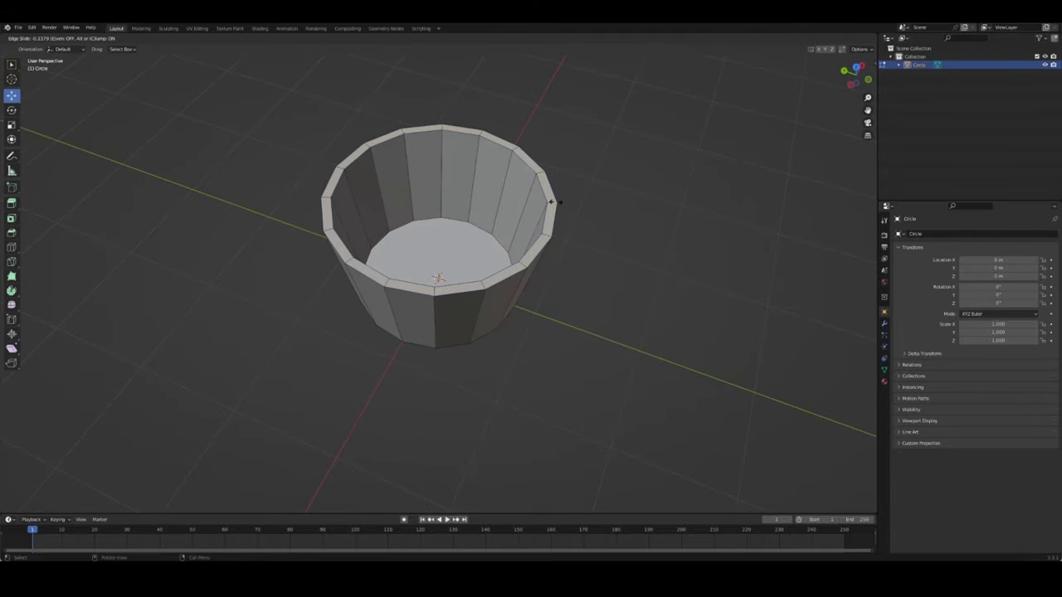
pyautogui.rightClick(556, 203)
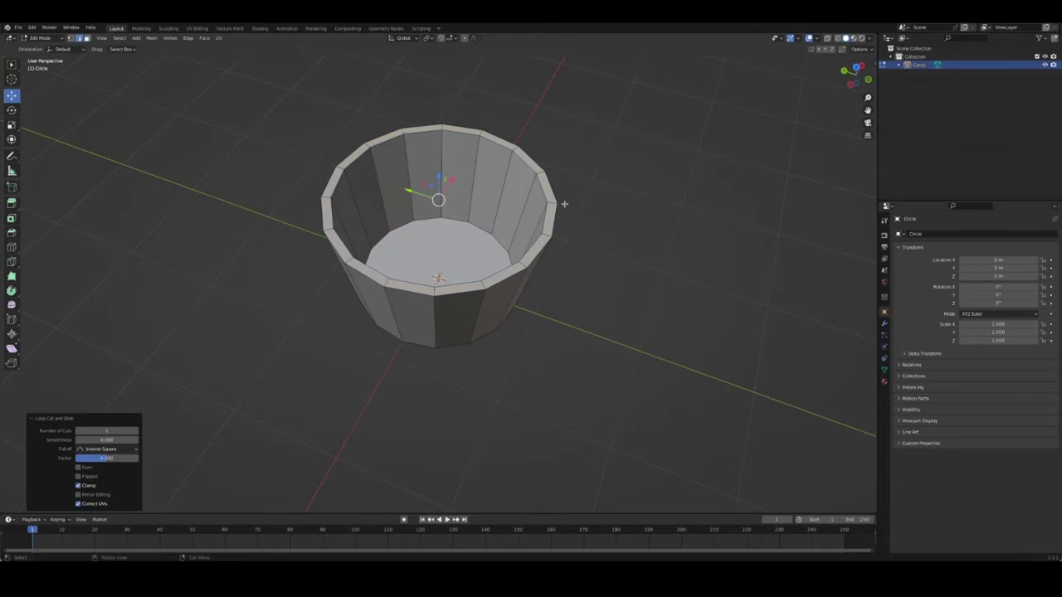
# Duplicate the rim band faces, separate them into Circle.001, and select that object
pyautogui.press('3')
pyautogui.hotkey('shift', 'd')
pyautogui.press('Escape')
pyautogui.press('p')
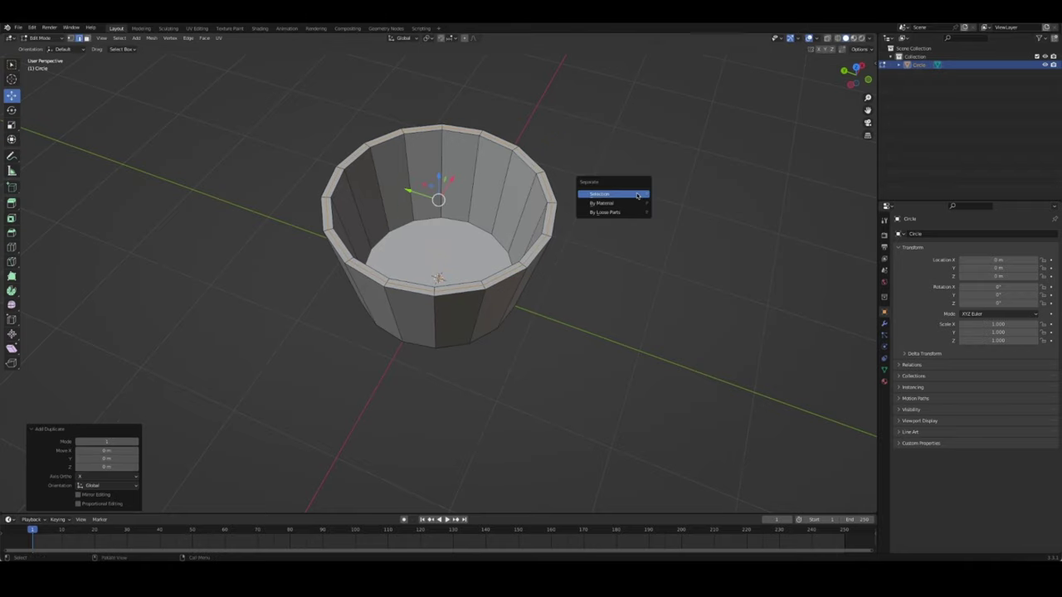
pyautogui.click(637, 195)
pyautogui.press('Tab')
pyautogui.click(553, 219)
pyautogui.moveTo(552, 219); pyautogui.dragTo(698, 242, button='middle')
# Convert the rim object to a curve with a 0.117 m round bevel depth
pyautogui.rightClick(562, 174)
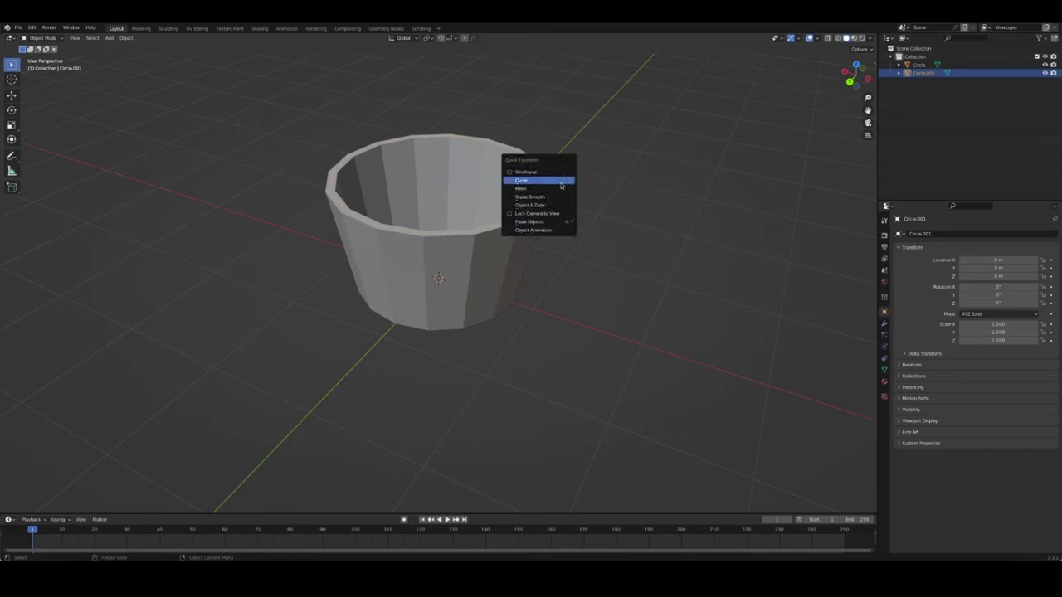
pyautogui.click(560, 186)
pyautogui.click(883, 360)
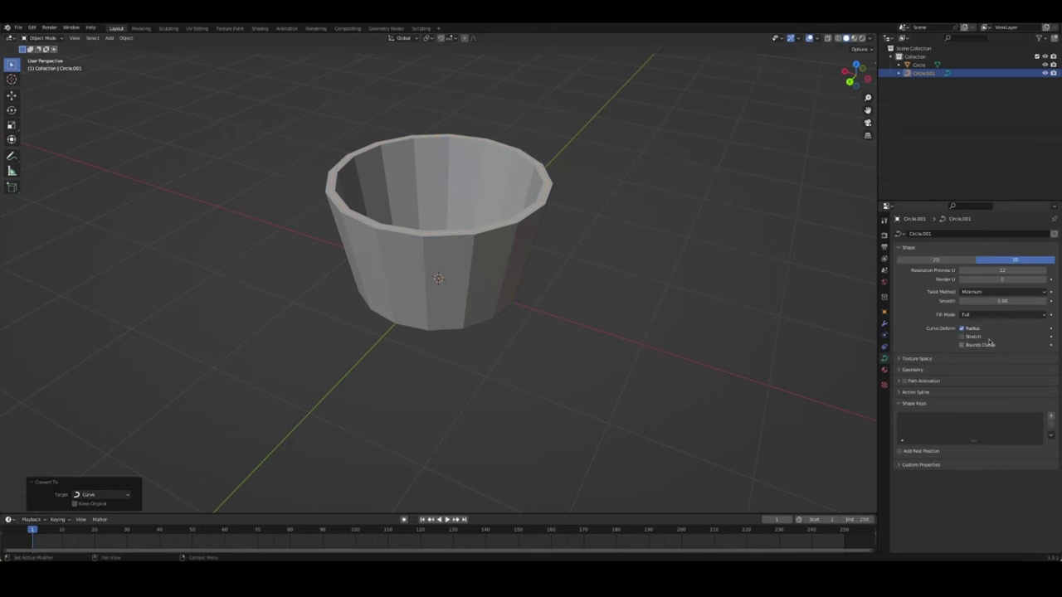
pyautogui.click(913, 369)
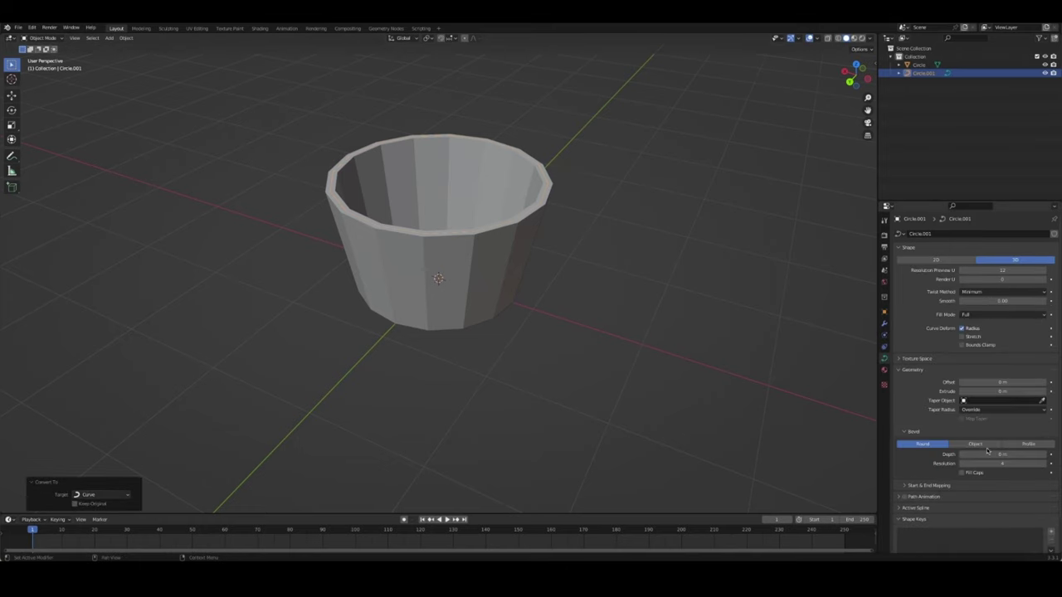
pyautogui.moveTo(987, 450); pyautogui.dragTo(1016, 451)
pyautogui.moveTo(638, 339); pyautogui.dragTo(735, 307, button='middle')
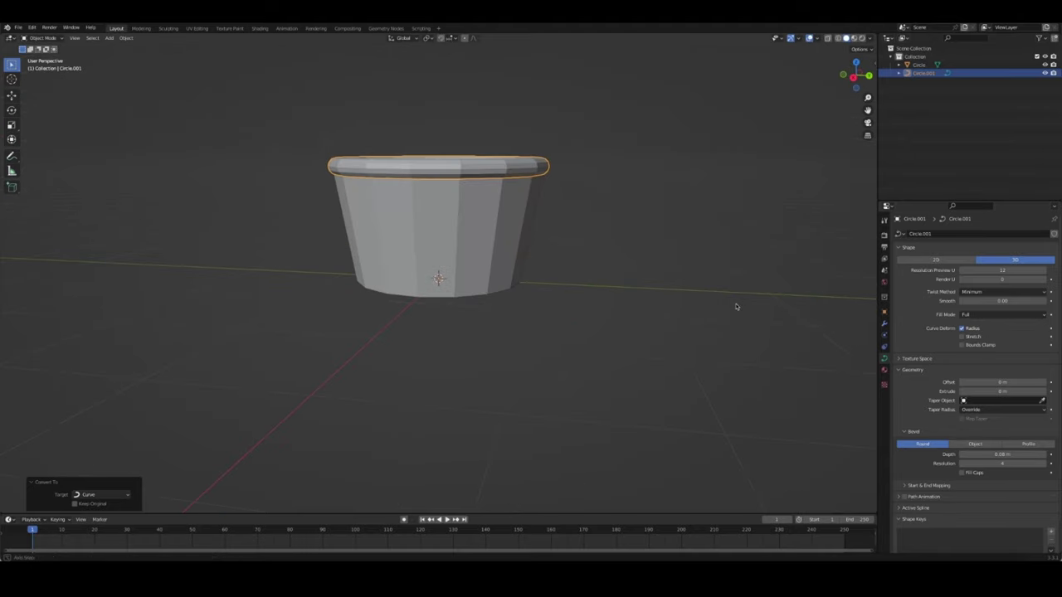
pyautogui.press('KP_1')
pyautogui.moveTo(991, 454); pyautogui.dragTo(1010, 454)
pyautogui.moveTo(581, 308)
pyautogui.mouseDown(button='middle')
pyautogui.moveTo(616, 333)
pyautogui.moveTo(636, 310)
pyautogui.moveTo(702, 287)
pyautogui.moveTo(688, 298)
pyautogui.moveTo(498, 208)
pyautogui.mouseUp(button='middle')
# Deselect the cup and save the scene as Ice Cream Cup.blend
pyautogui.click(616, 333)
pyautogui.hotkey('ctrl', 's')
pyautogui.press('KP_1')
pyautogui.hotkey('shift', 'a')
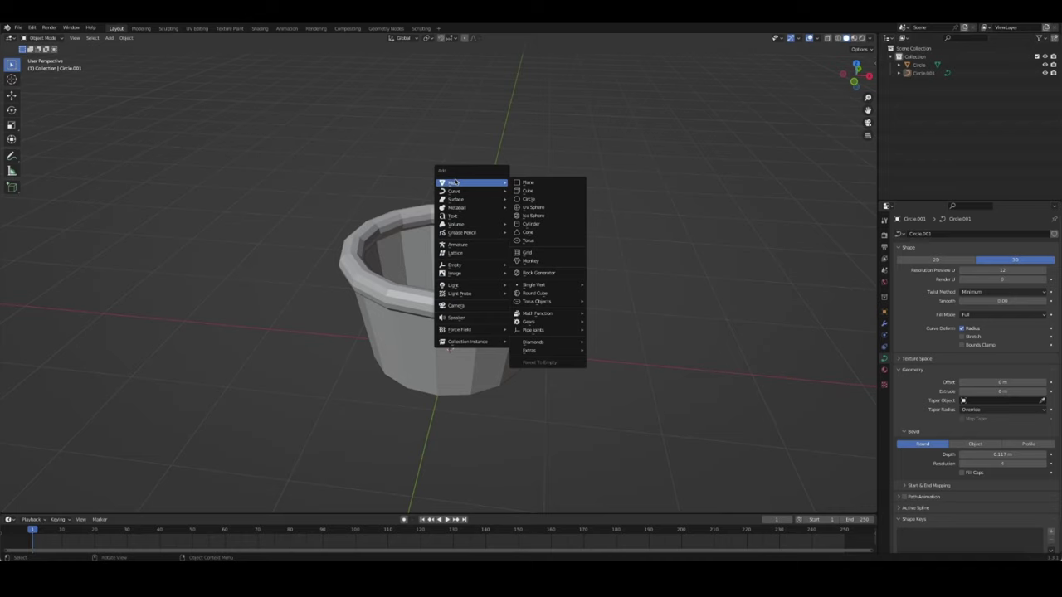
pyautogui.moveTo(535, 342)
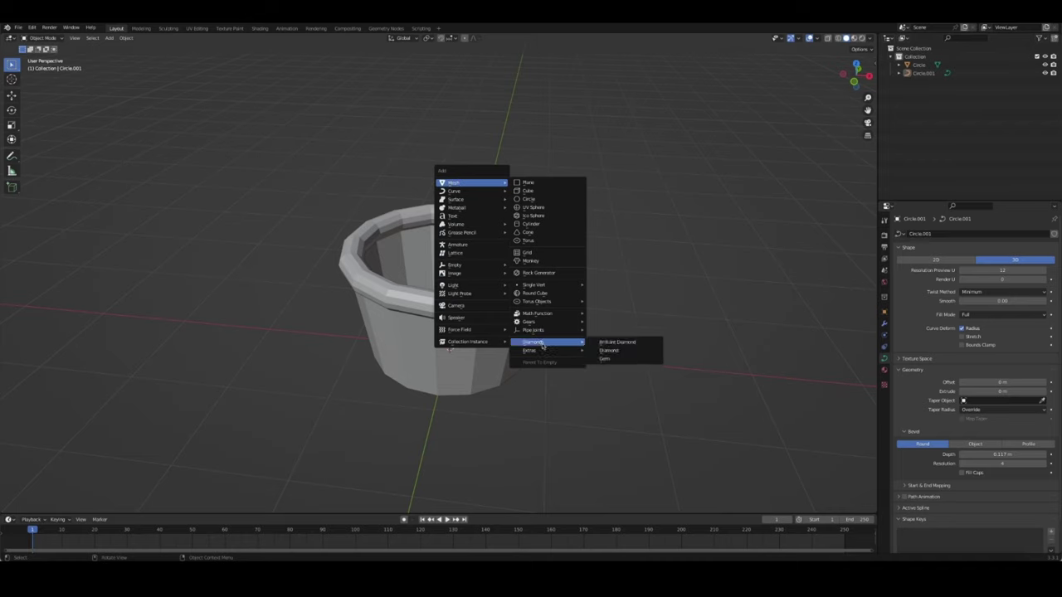
pyautogui.click(627, 289)
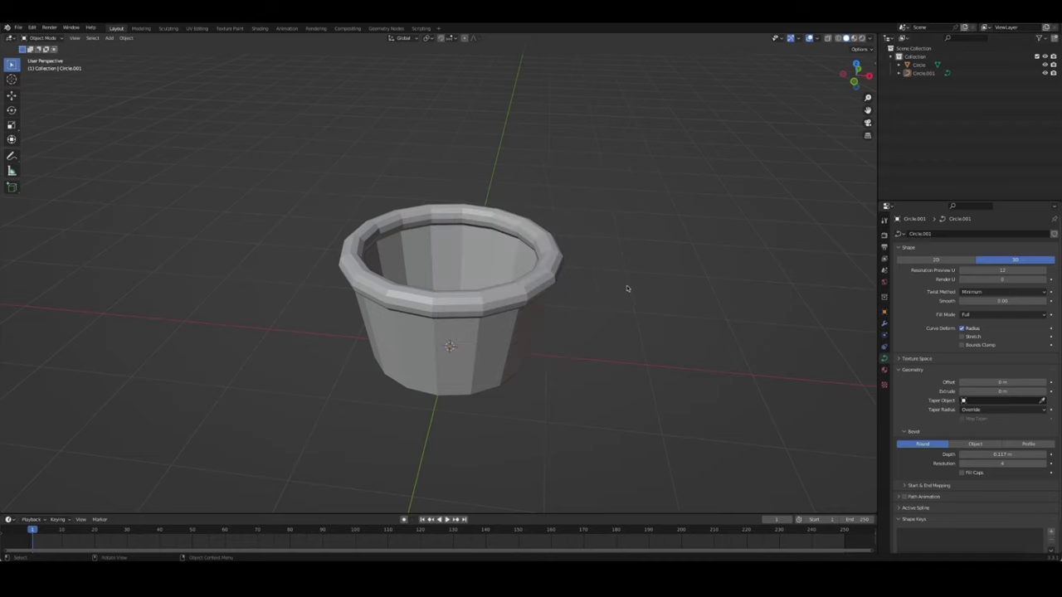
# Add a Simple Star mesh with height 2 and raise it up out of the cup
pyautogui.hotkey('shift', 'a')
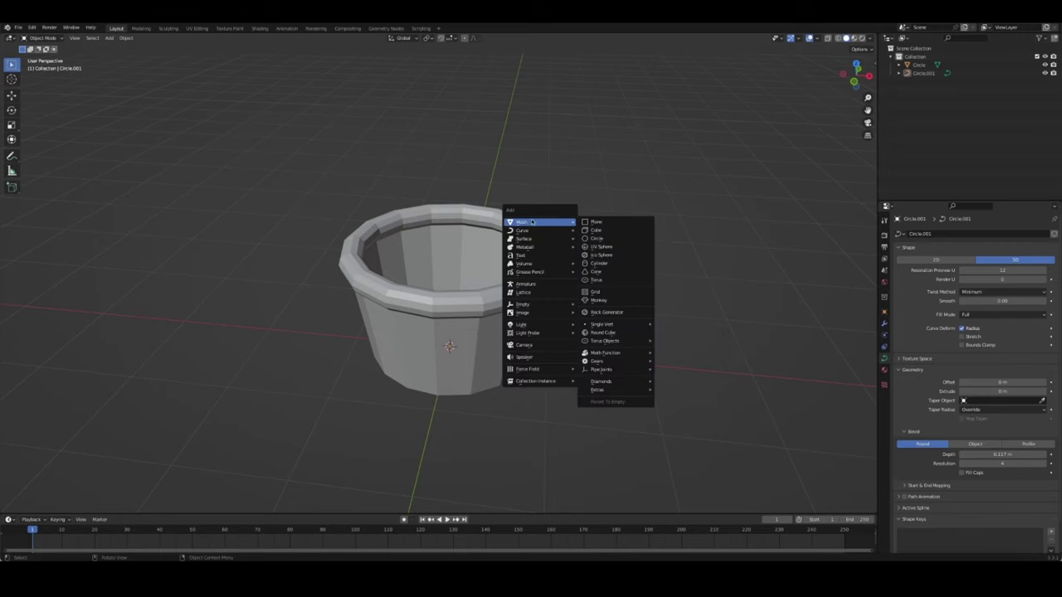
pyautogui.moveTo(609, 389)
pyautogui.click(686, 412)
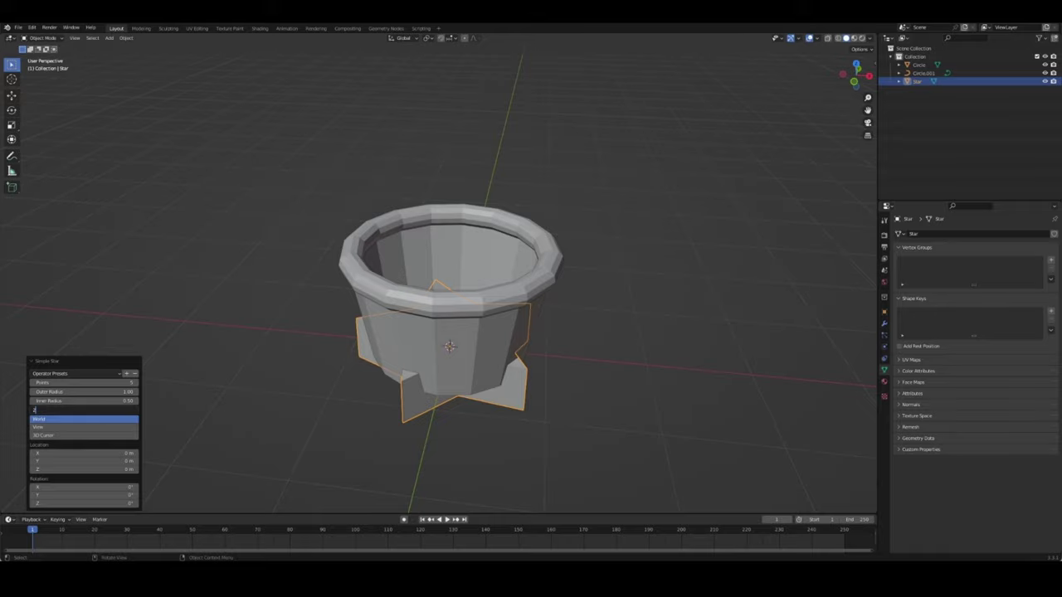
pyautogui.press('Return')
pyautogui.click(12, 95)
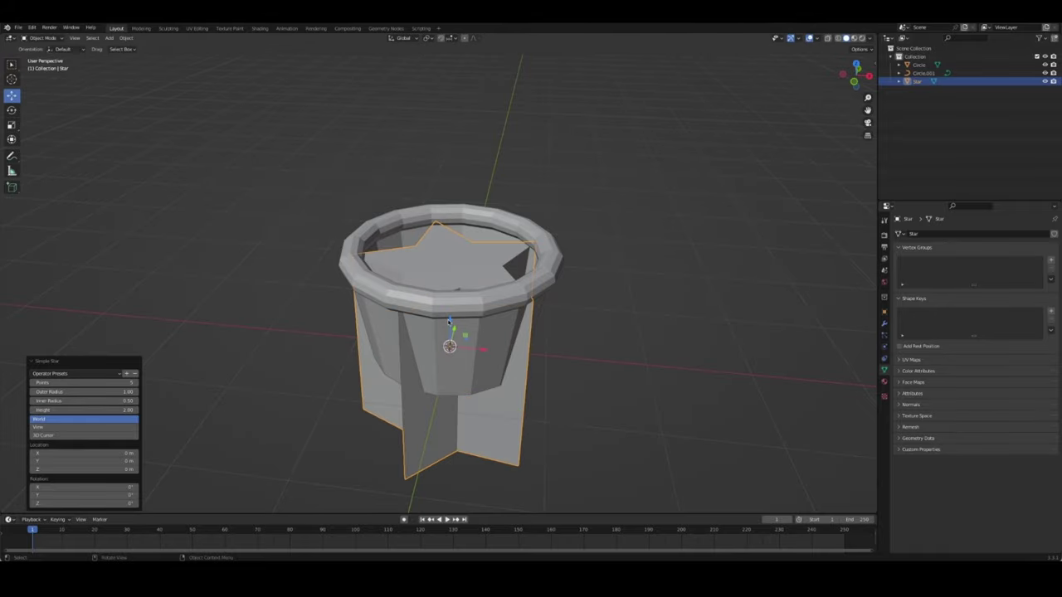
pyautogui.moveTo(450, 322); pyautogui.dragTo(511, 231)
pyautogui.moveTo(511, 231)
pyautogui.mouseDown(button='middle')
pyautogui.moveTo(621, 213)
pyautogui.moveTo(685, 218)
pyautogui.moveTo(562, 183)
pyautogui.moveTo(471, 175)
pyautogui.mouseUp(button='middle')
# Scale the star down to about 0.834 in Edit Mode
pyautogui.press('Tab')
pyautogui.press('s')
pyautogui.click(646, 221)
pyautogui.press('Tab')
pyautogui.press('Tab')
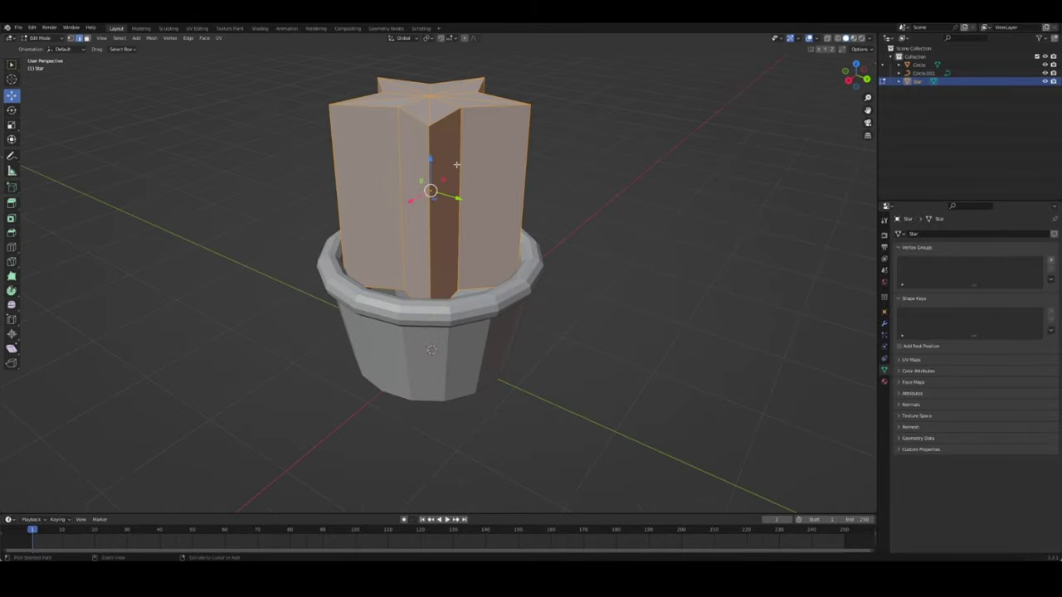
# Cut eight centred edge loops around the star column and give it a Subdivision Surface modifier
pyautogui.hotkey('ctrl', 'r')
pyautogui.scroll(7, 471, 175)
pyautogui.click(471, 175)
pyautogui.rightClick(473, 180)
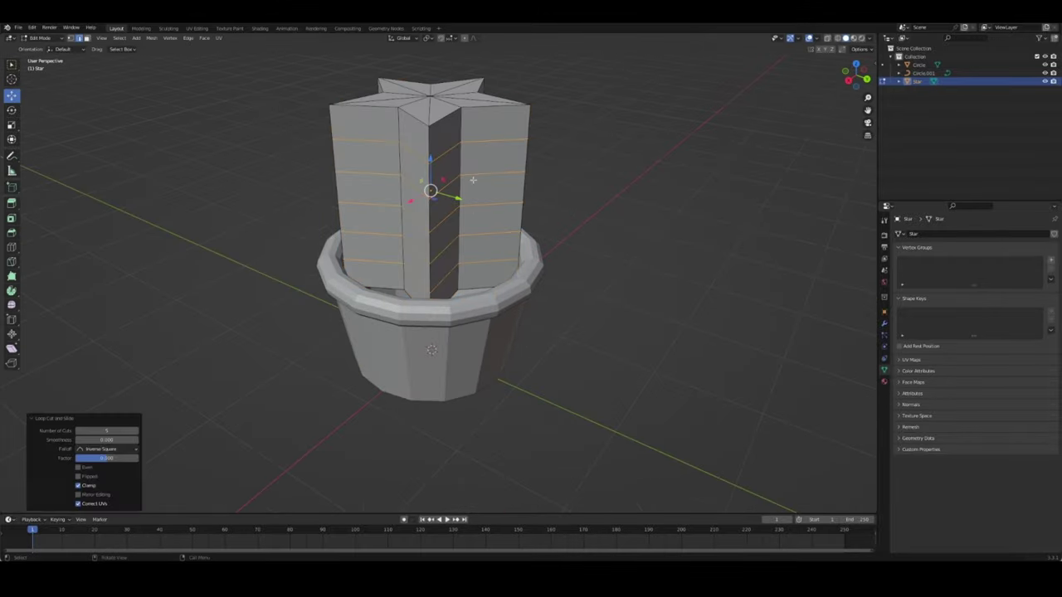
pyautogui.click(253, 161)
pyautogui.moveTo(476, 184)
pyautogui.mouseDown(button='middle')
pyautogui.moveTo(578, 311)
pyautogui.moveTo(592, 256)
pyautogui.moveTo(533, 218)
pyautogui.mouseUp(button='middle')
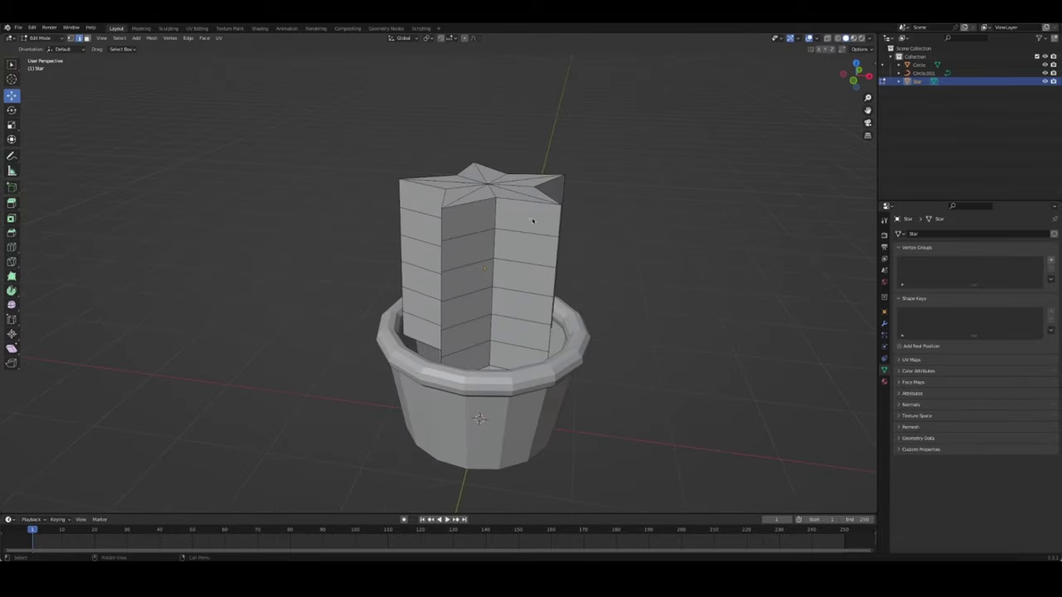
pyautogui.press('Tab')
pyautogui.hotkey('ctrl', '1')
# Select the star's top vertex ring and enable On Cage on its Subdivision modifier
pyautogui.click(883, 323)
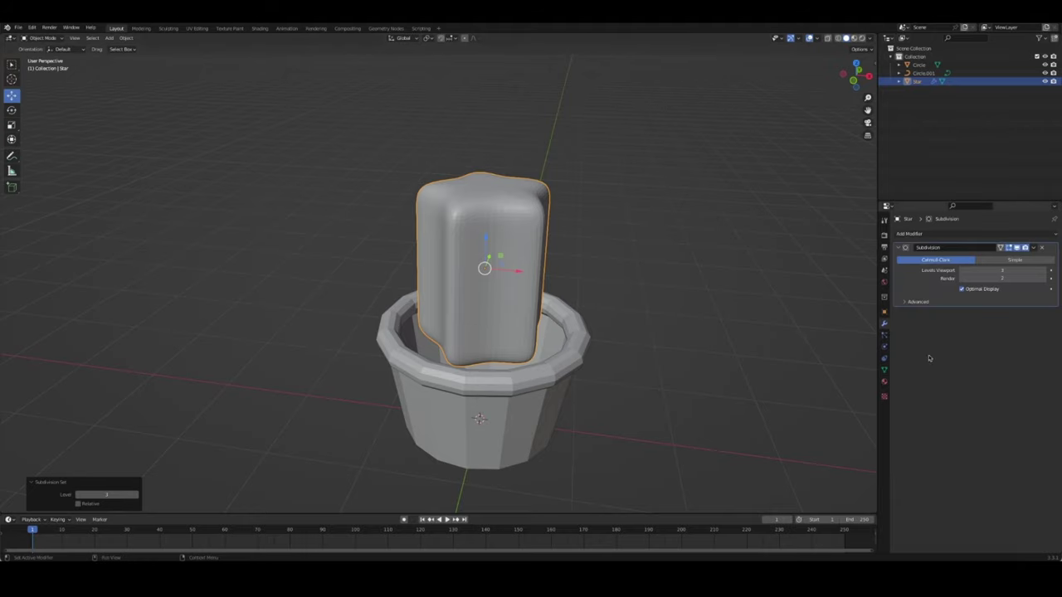
pyautogui.press('Tab')
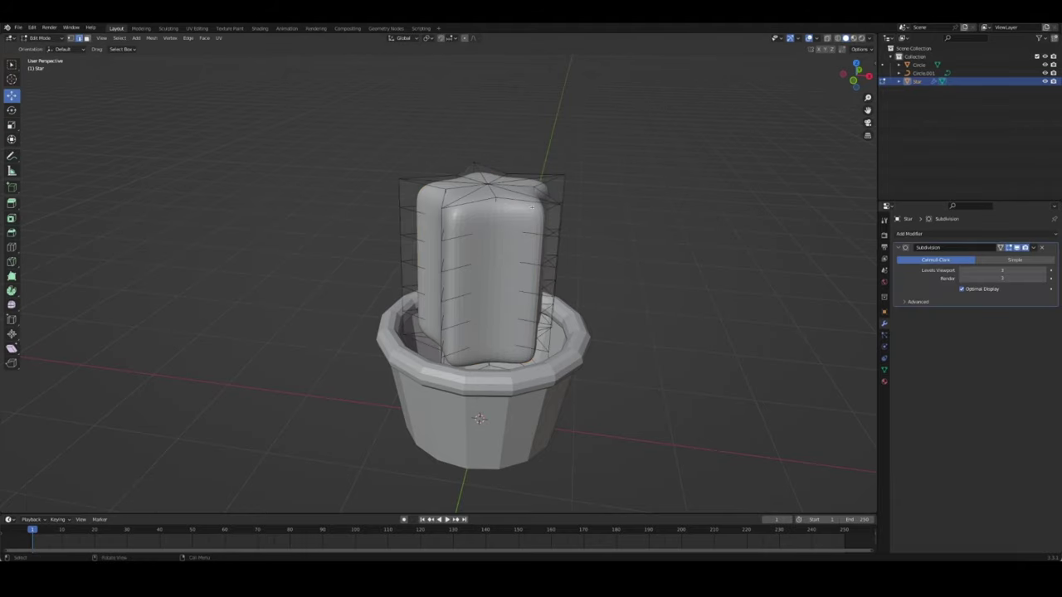
pyautogui.moveTo(532, 208); pyautogui.dragTo(396, 221, button='middle')
pyautogui.moveTo(356, 146); pyautogui.dragTo(614, 197)
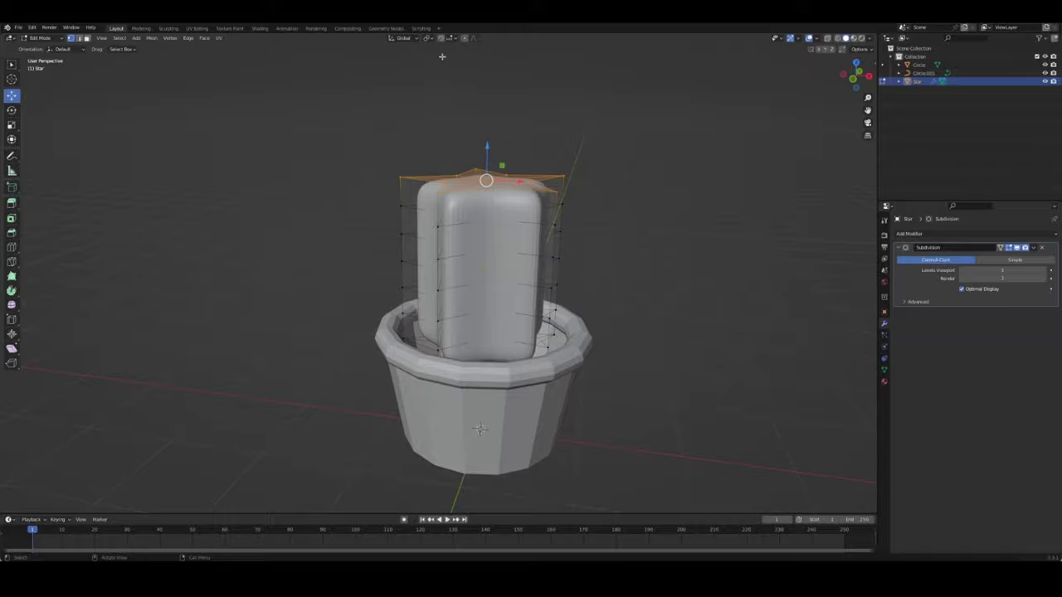
pyautogui.click(1000, 247)
pyautogui.moveTo(820, 237)
pyautogui.mouseDown(button='middle')
pyautogui.moveTo(628, 196)
pyautogui.moveTo(498, 201)
pyautogui.moveTo(620, 178)
pyautogui.moveTo(479, 41)
pyautogui.mouseUp(button='middle')
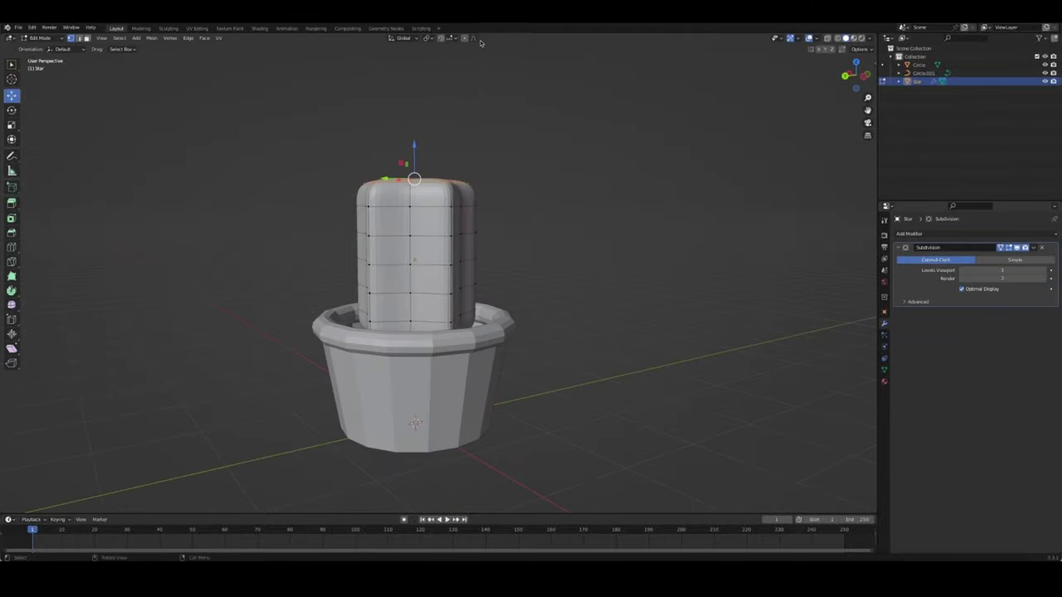
pyautogui.scroll(-1, 533, 164)
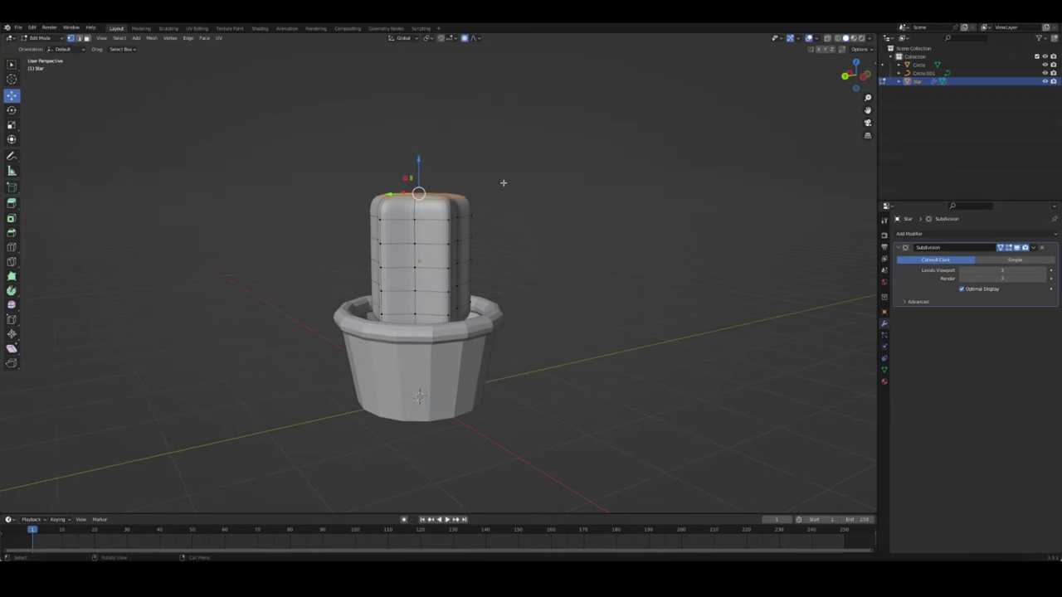
# Twist the column's top around the Z axis into a spiral from the front view
pyautogui.press('KP_1')
pyautogui.press('r')
pyautogui.press('z')
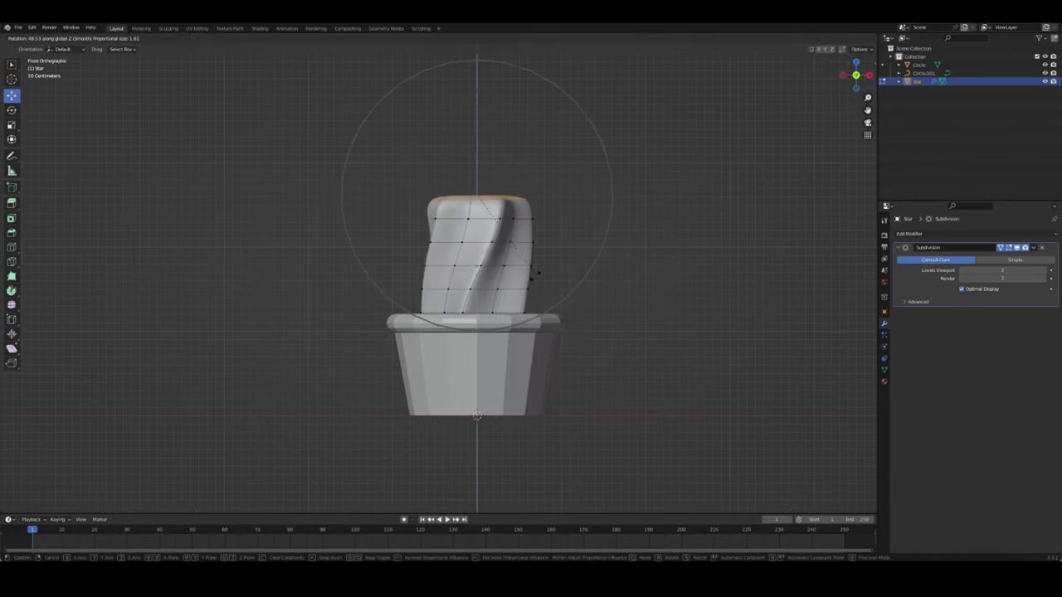
pyautogui.click(347, 122)
pyautogui.moveTo(346, 122)
pyautogui.mouseDown(button='middle')
pyautogui.moveTo(594, 234)
pyautogui.moveTo(592, 225)
pyautogui.mouseUp(button='middle')
# Scale the top down twice to taper the swirl into a pointed tip
pyautogui.press('s')
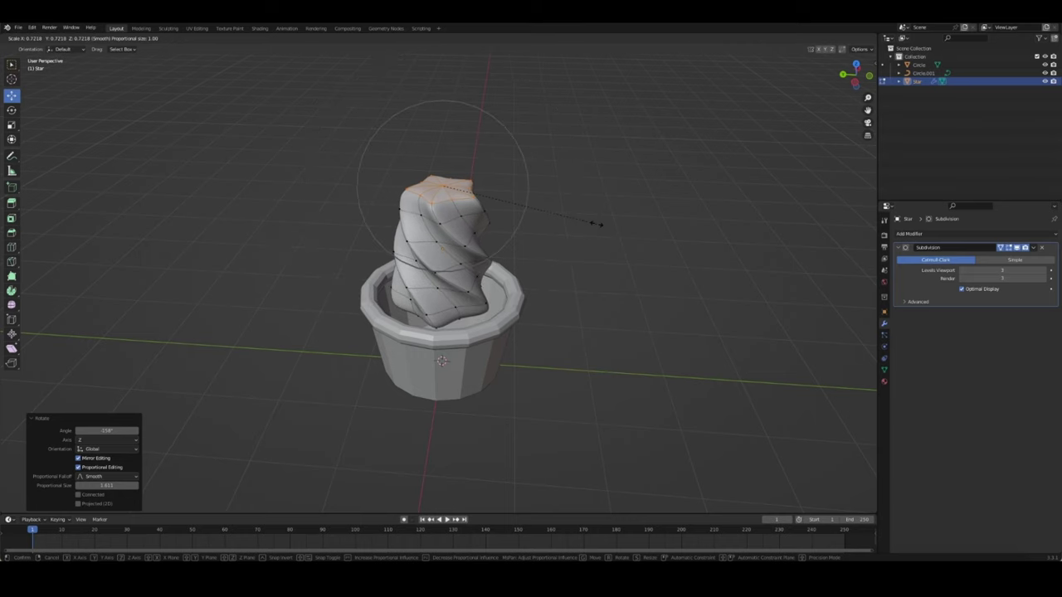
pyautogui.click(554, 216)
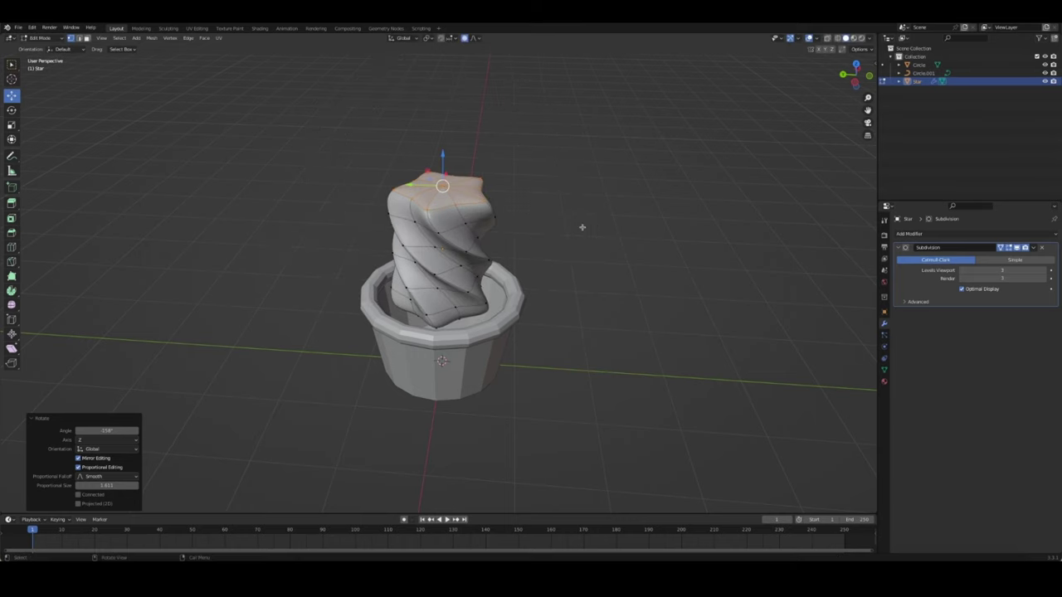
pyautogui.press('KP_1')
pyautogui.press('s')
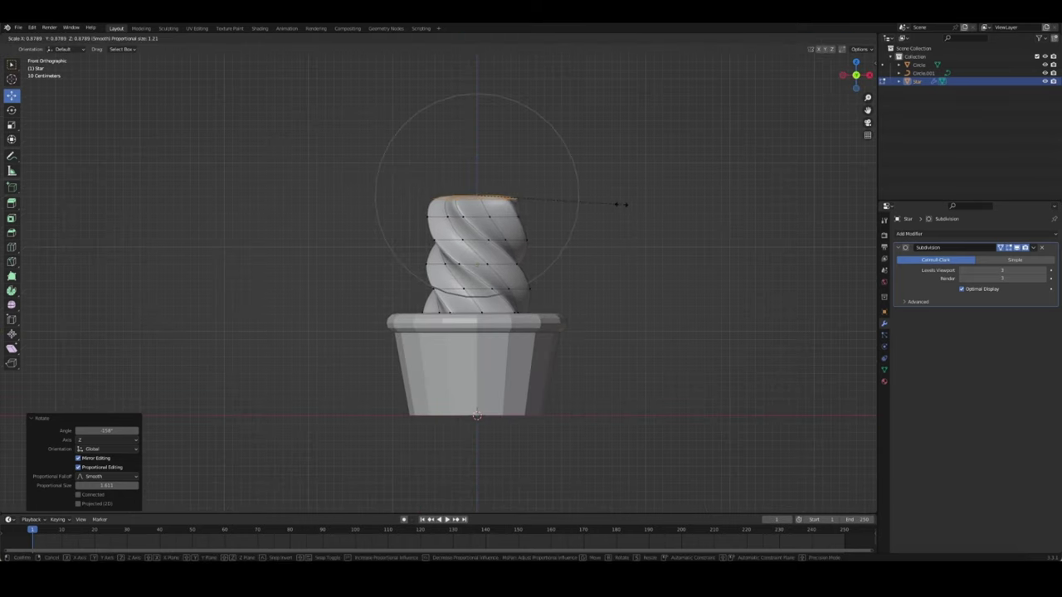
pyautogui.click(519, 195)
pyautogui.moveTo(520, 195)
pyautogui.mouseDown(button='middle')
pyautogui.moveTo(531, 299)
pyautogui.moveTo(664, 277)
pyautogui.moveTo(542, 265)
pyautogui.moveTo(536, 285)
pyautogui.moveTo(580, 277)
pyautogui.moveTo(415, 327)
pyautogui.moveTo(346, 327)
pyautogui.mouseUp(button='middle')
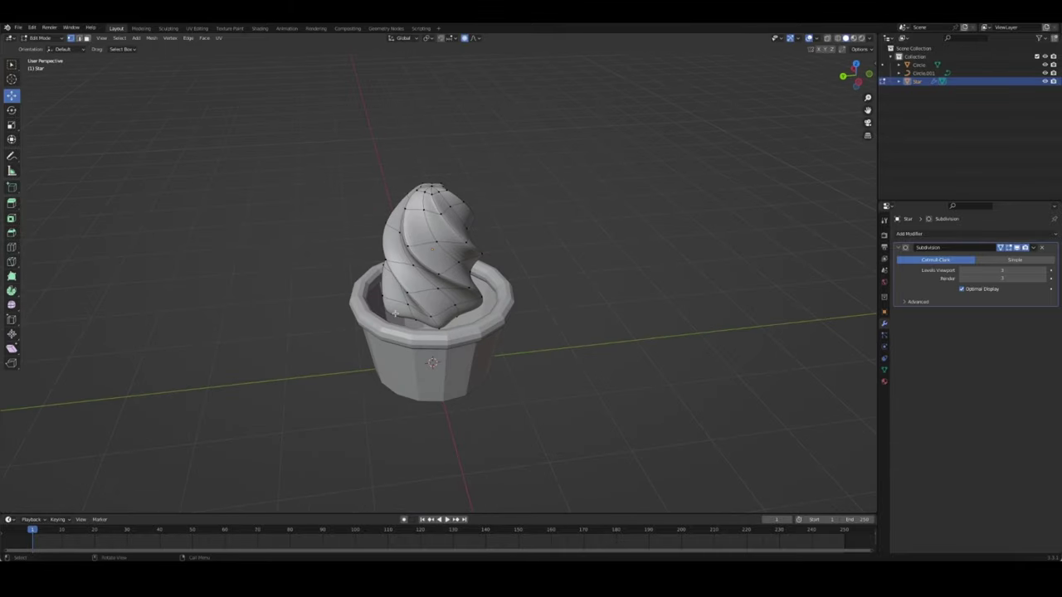
pyautogui.press('KP_1')
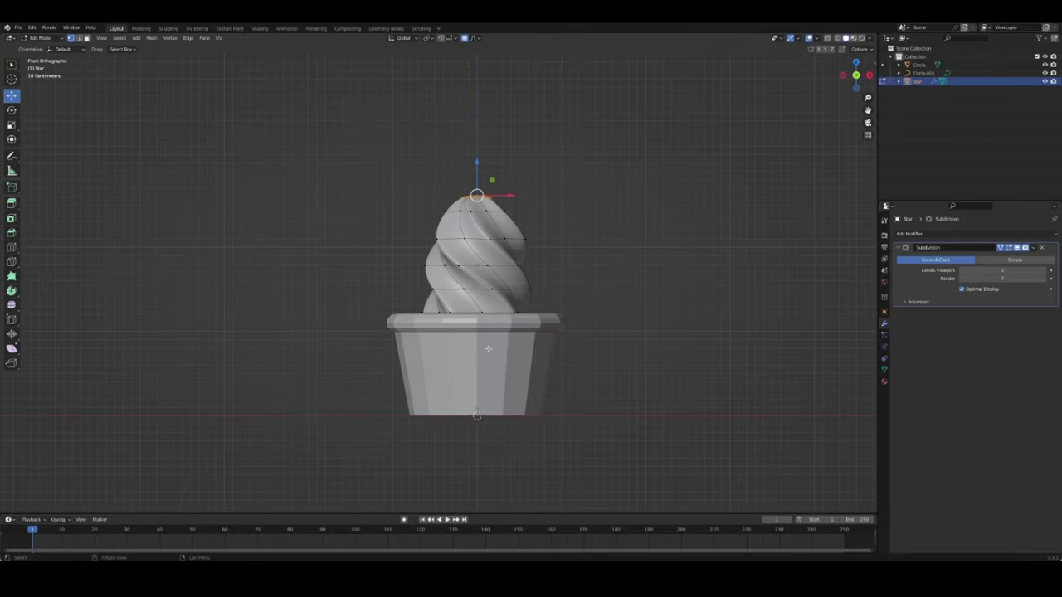
# Select the swirl's bottom edge loop in X-ray and scale it up about 1.29 proportionally
pyautogui.hotkey('alt', 'z')
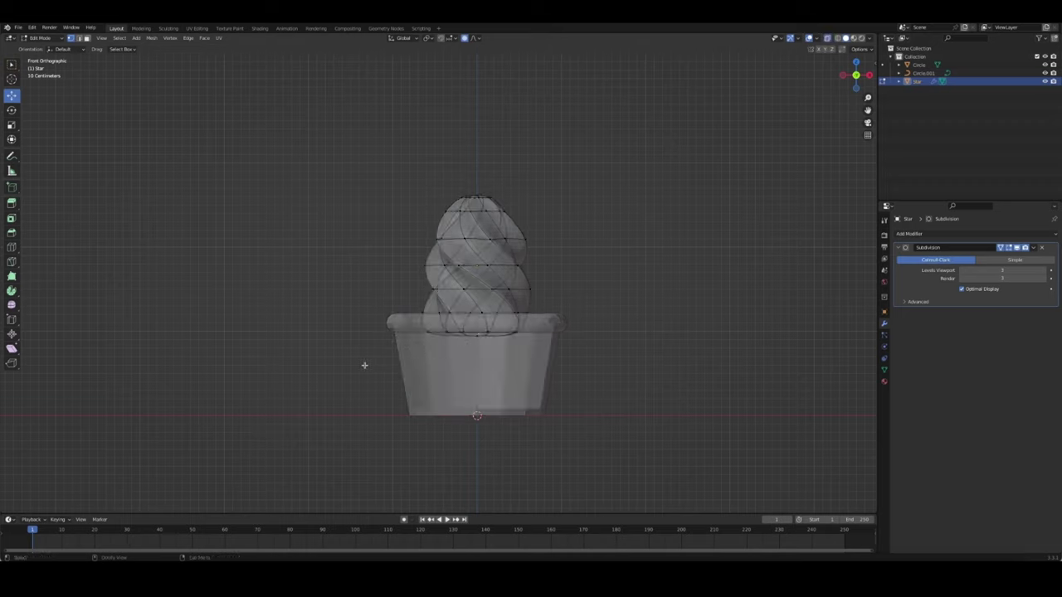
pyautogui.moveTo(364, 365); pyautogui.dragTo(591, 317)
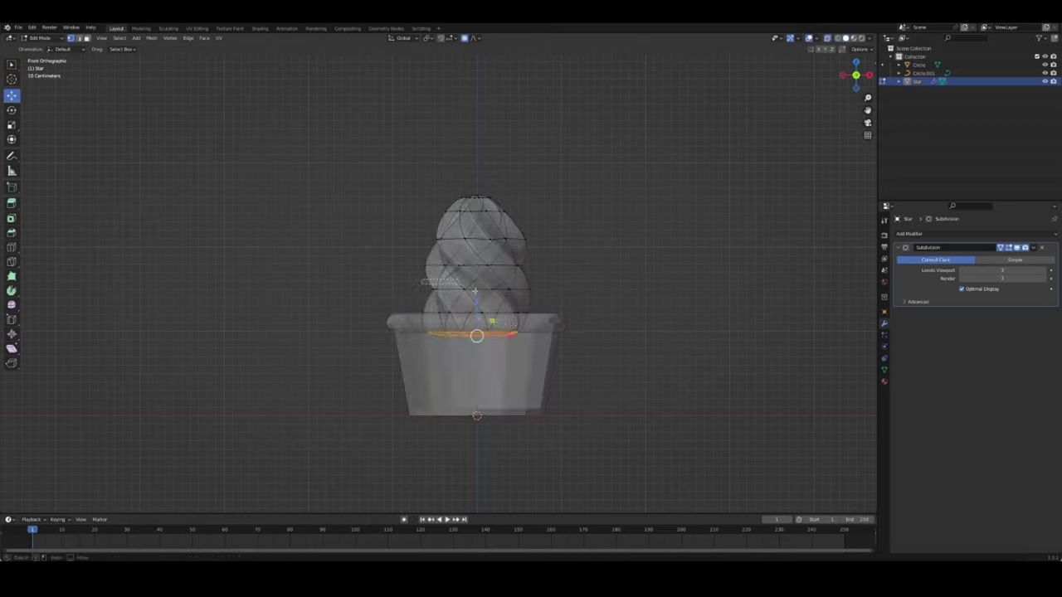
pyautogui.moveTo(473, 290); pyautogui.dragTo(576, 277)
pyautogui.press('s')
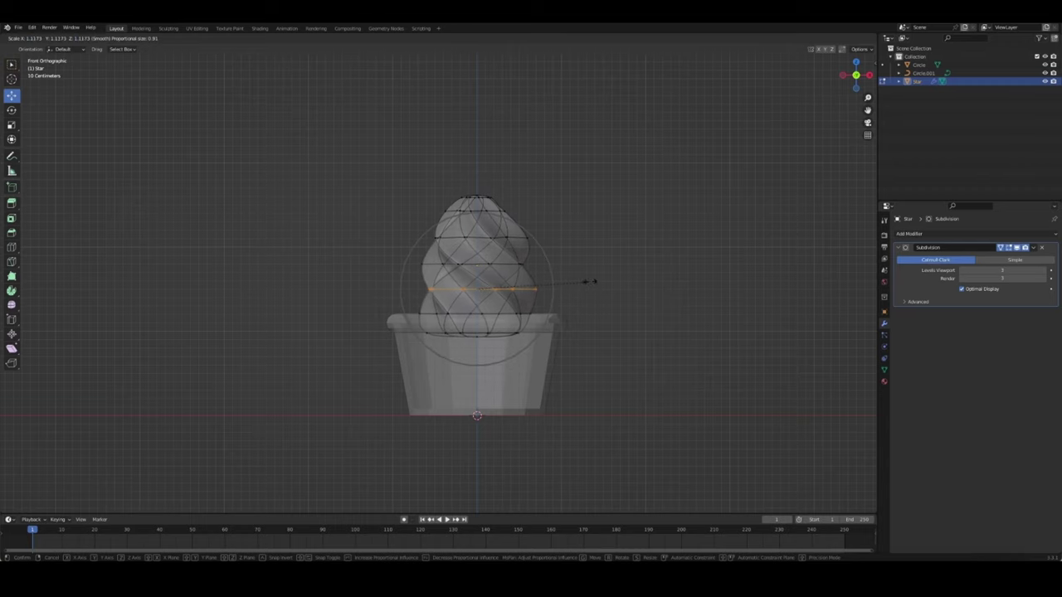
pyautogui.press('Escape')
pyautogui.hotkey('ctrl', 'z')
pyautogui.press('s')
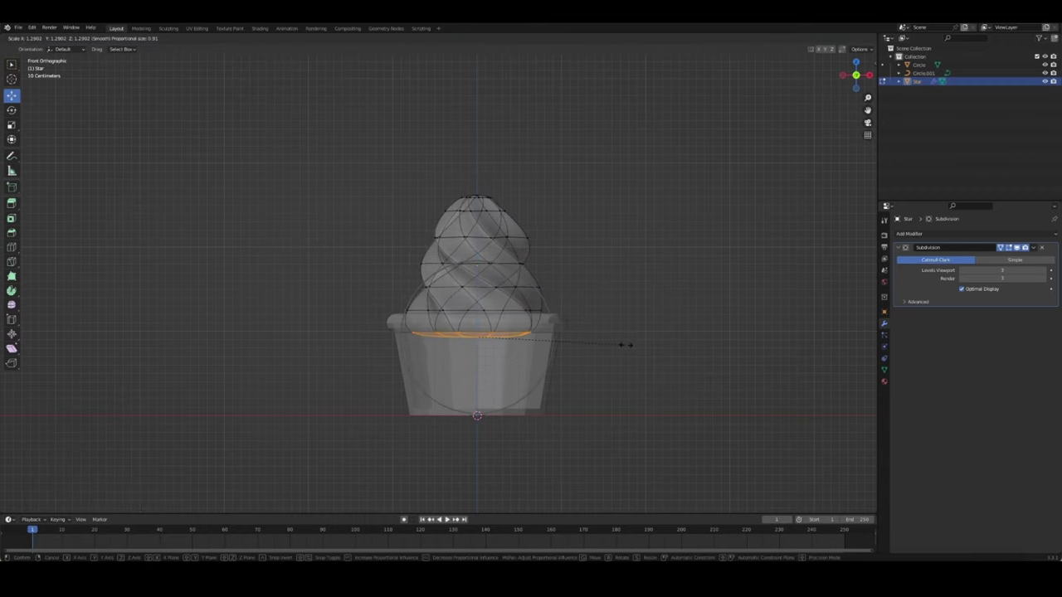
pyautogui.click(610, 345)
# Return to Object Mode, deselect the swirl and orbit around the ice cream
pyautogui.moveTo(610, 345); pyautogui.dragTo(583, 360, button='middle')
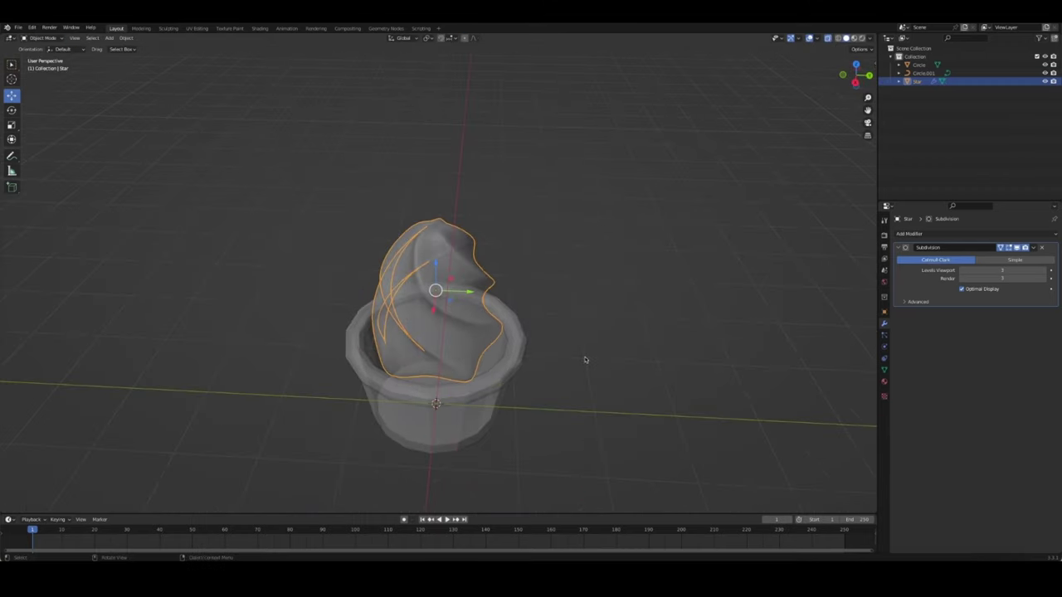
pyautogui.press('Tab')
pyautogui.moveTo(536, 325); pyautogui.dragTo(557, 310, button='middle')
pyautogui.click(556, 307)
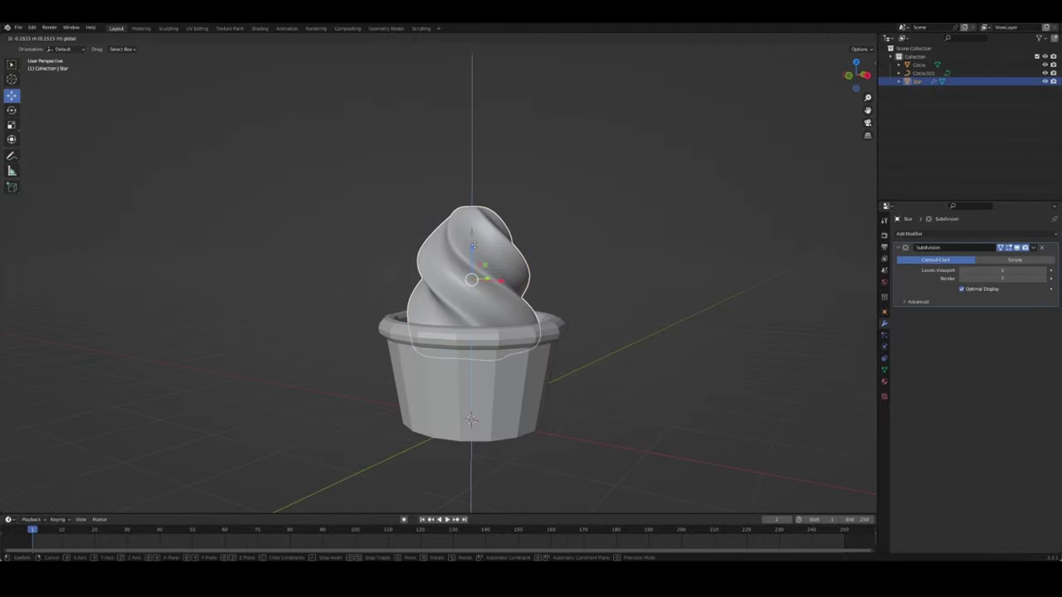
pyautogui.moveTo(631, 319)
pyautogui.mouseDown(button='middle')
pyautogui.moveTo(566, 368)
pyautogui.moveTo(323, 346)
pyautogui.moveTo(166, 351)
pyautogui.moveTo(365, 305)
pyautogui.moveTo(451, 267)
pyautogui.mouseUp(button='middle')
# Select all of the swirl's vertices in Edit Mode and scale them along Z
pyautogui.click(451, 266)
pyautogui.press('Tab')
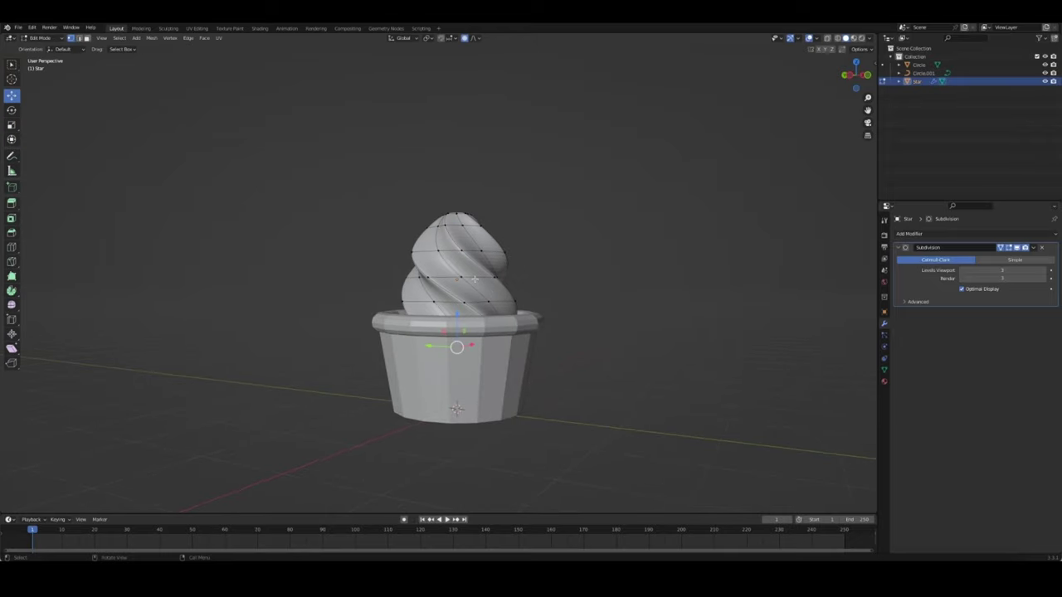
pyautogui.press('a')
pyautogui.press('s')
pyautogui.press('z')
pyautogui.click(644, 246)
pyautogui.scroll(5, 644, 247)
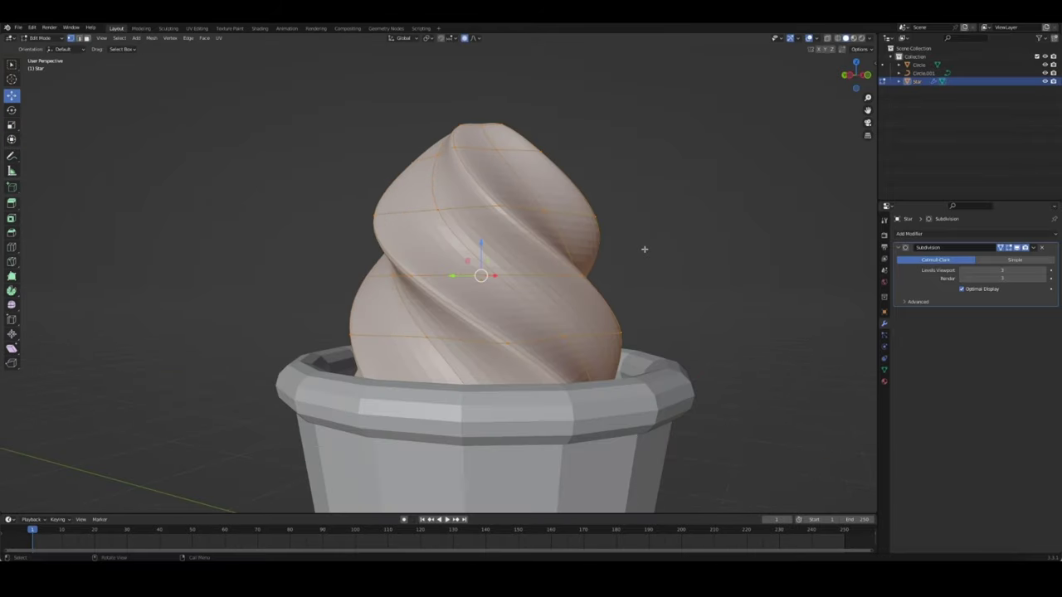
pyautogui.scroll(-10, 644, 247)
# From the front view, stretch the swirl vertically to about 1.294 and return to Object Mode
pyautogui.press('KP_1')
pyautogui.press('s')
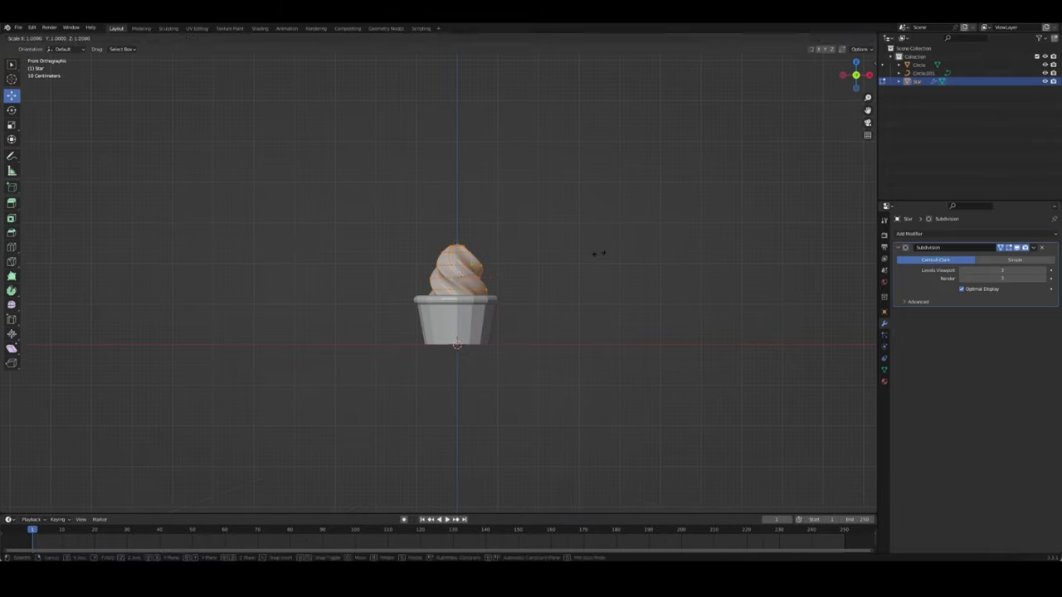
pyautogui.press('z')
pyautogui.click(640, 254)
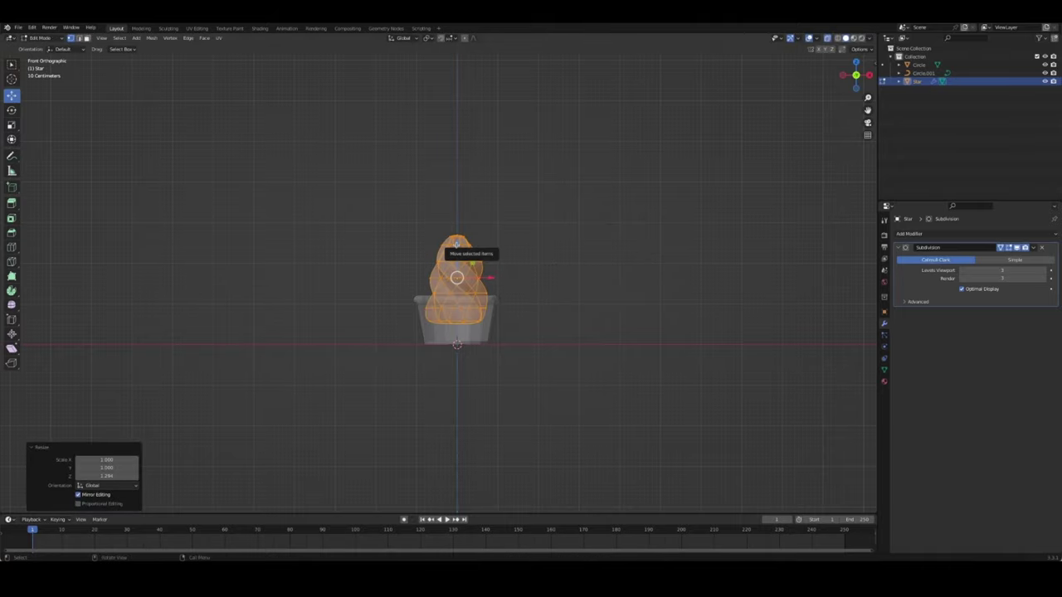
pyautogui.hotkey('alt', 'a')
pyautogui.press('Tab')
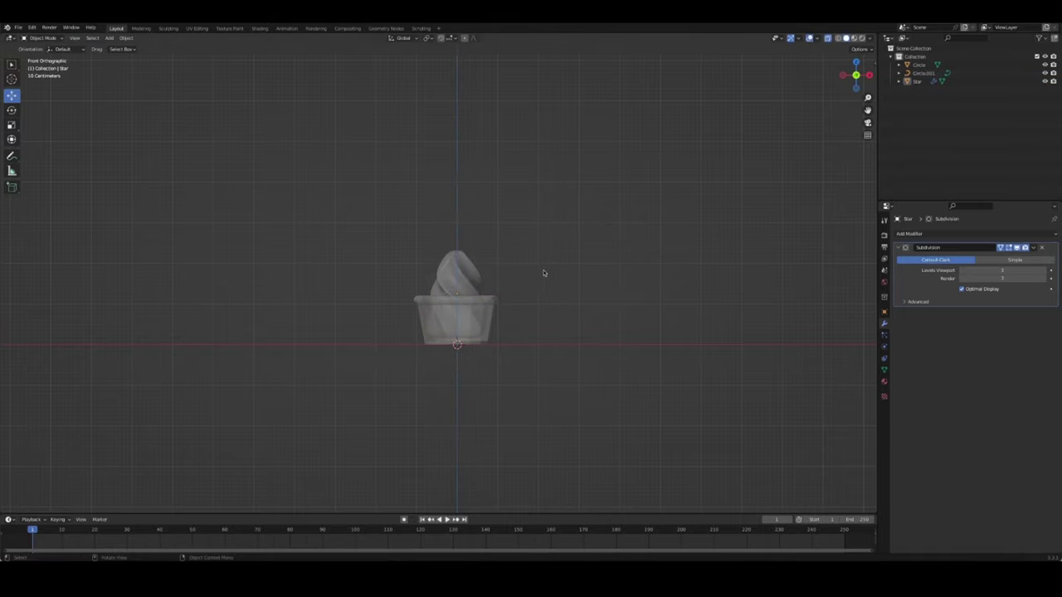
pyautogui.moveTo(544, 273); pyautogui.dragTo(469, 301, button='middle')
pyautogui.press('Tab')
# Widen the swirl's middle edge loop by scaling it in the front view
pyautogui.press('KP_1')
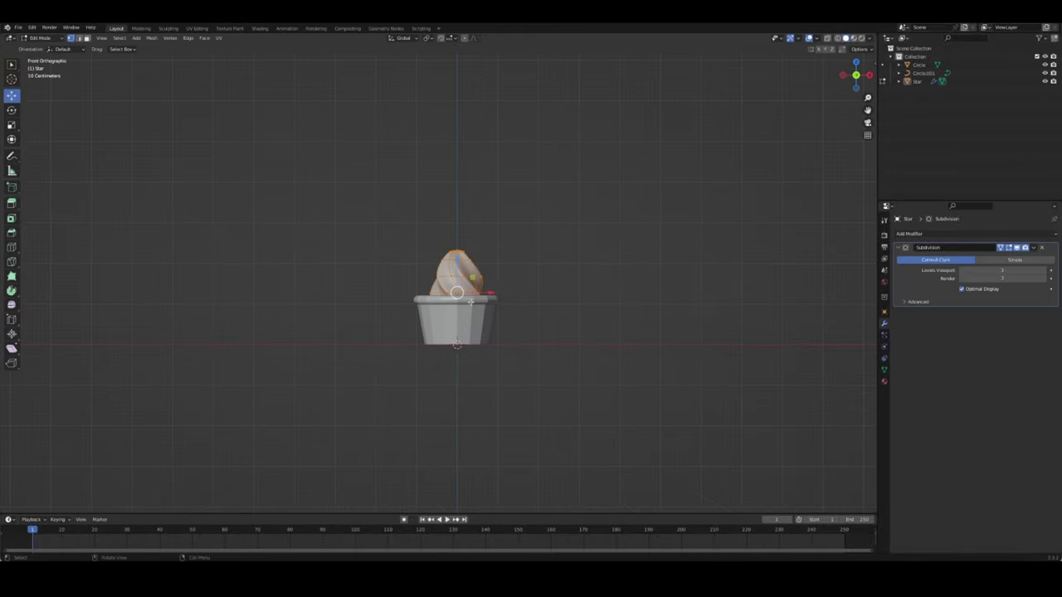
pyautogui.press('a')
pyautogui.scroll(5, 519, 463)
pyautogui.keyDown('alt'); pyautogui.click(404, 345); pyautogui.keyUp('alt')
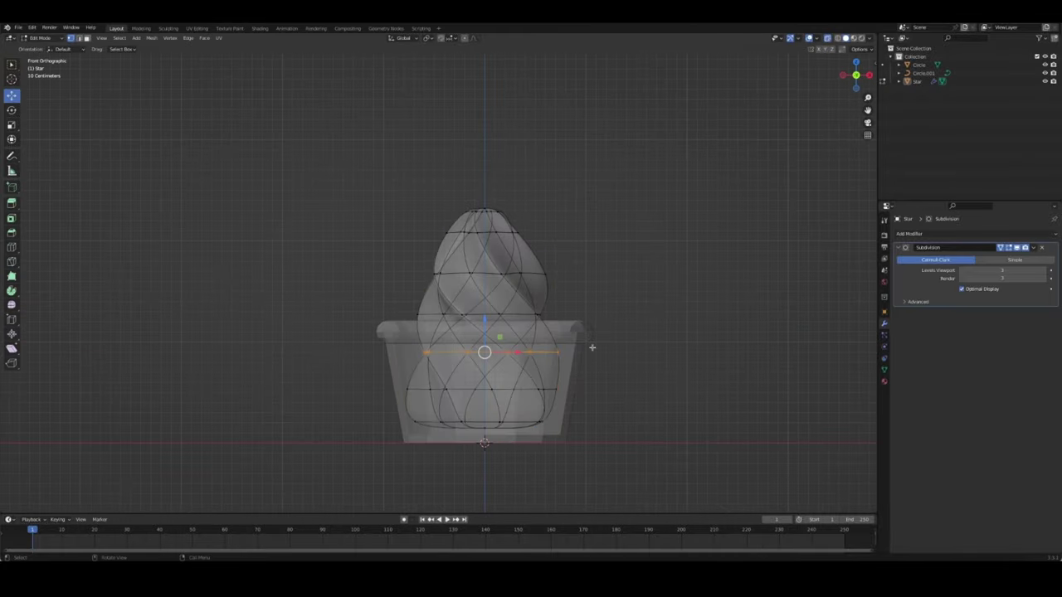
pyautogui.press('s')
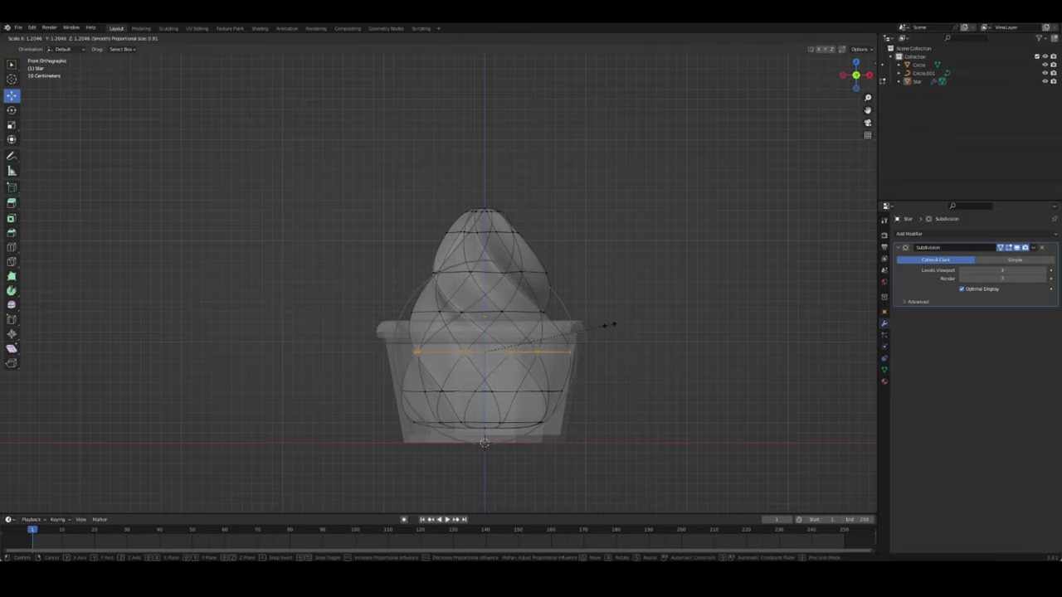
pyautogui.click(598, 335)
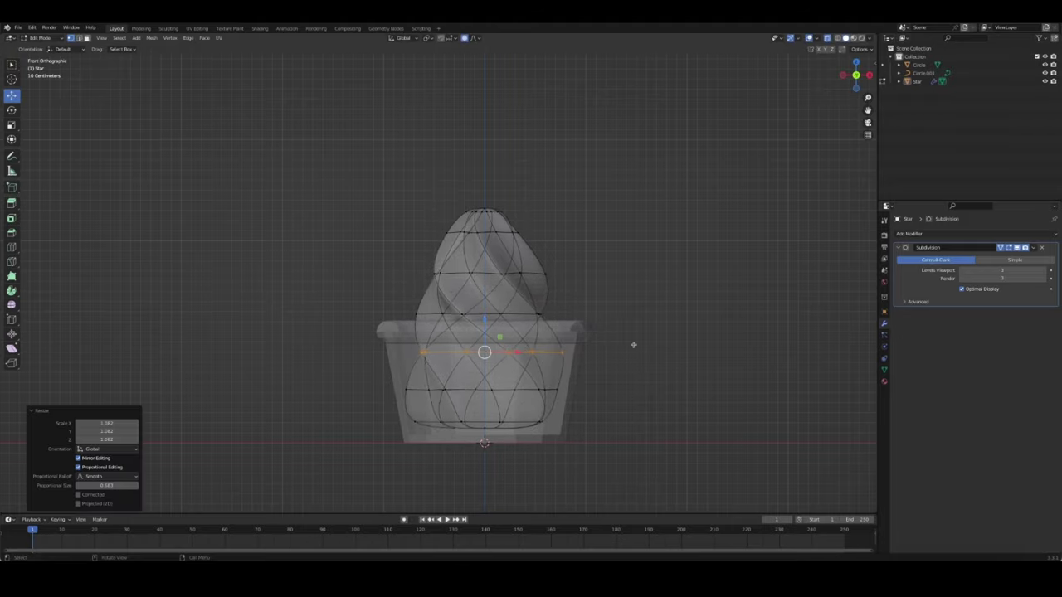
pyautogui.moveTo(633, 346); pyautogui.dragTo(590, 336, button='middle')
pyautogui.press('Tab')
pyautogui.moveTo(647, 379)
pyautogui.mouseDown(button='middle')
pyautogui.moveTo(491, 261)
pyautogui.moveTo(480, 223)
pyautogui.mouseUp(button='middle')
pyautogui.press('Tab')
# Pinch the swirl's top to 0.482 scale, twist it around Z, then select the cup
pyautogui.press('KP_1')
pyautogui.moveTo(439, 190); pyautogui.dragTo(541, 223)
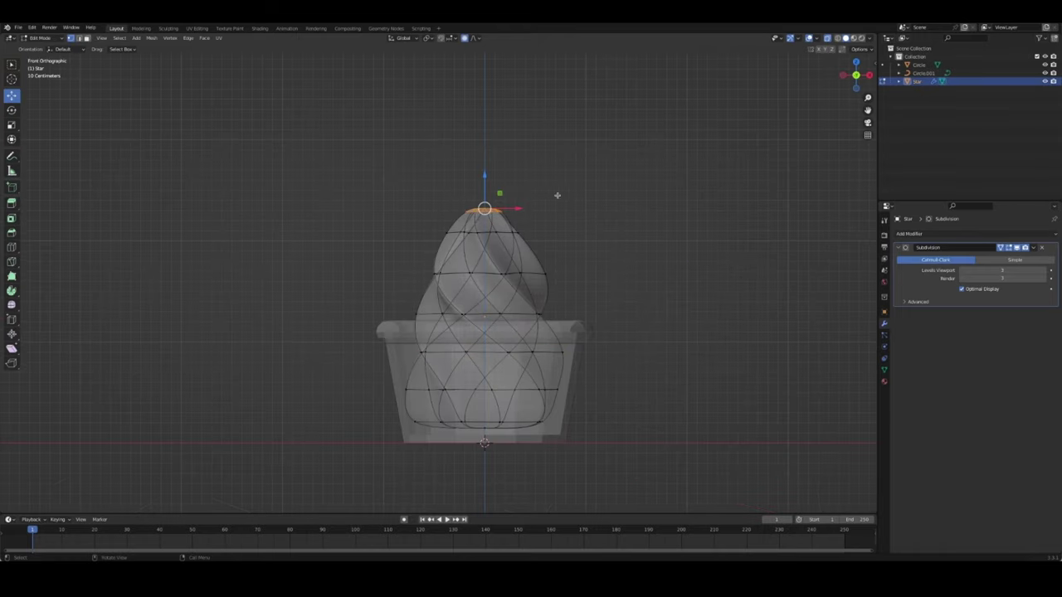
pyautogui.press('s')
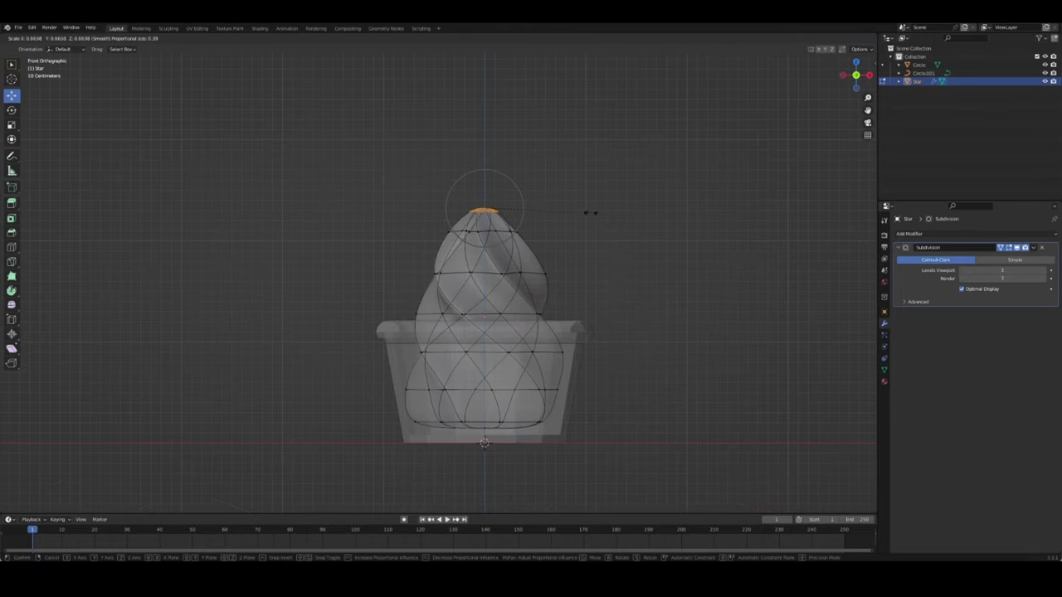
pyautogui.click(560, 214)
pyautogui.press('r')
pyautogui.press('z')
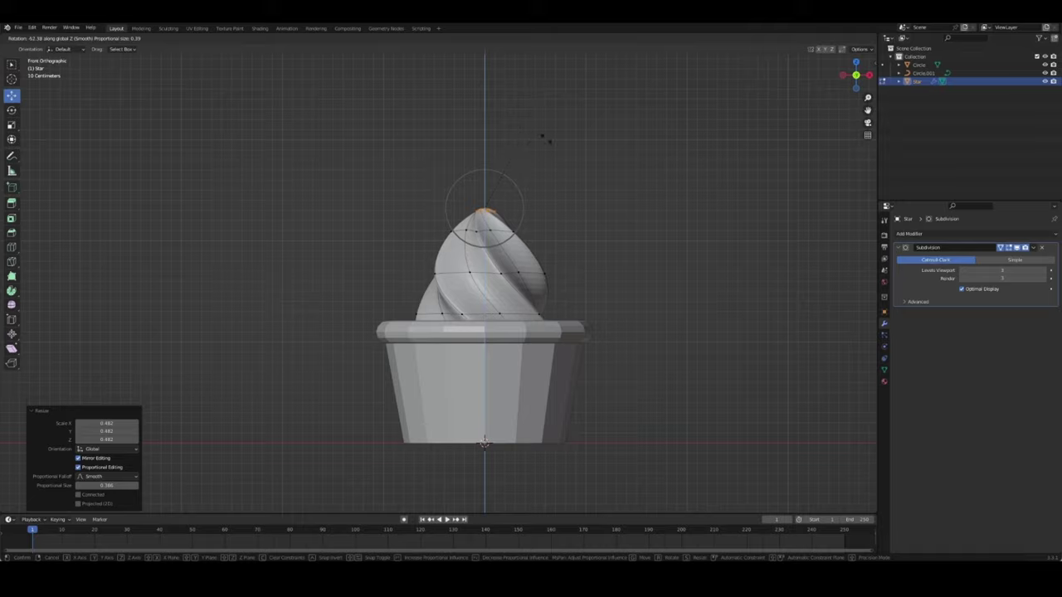
pyautogui.click(541, 138)
pyautogui.moveTo(542, 139); pyautogui.dragTo(599, 232, button='middle')
pyautogui.press('Tab')
pyautogui.moveTo(619, 280)
pyautogui.mouseDown(button='middle')
pyautogui.moveTo(443, 270)
pyautogui.moveTo(545, 225)
pyautogui.moveTo(654, 303)
pyautogui.mouseUp(button='middle')
pyautogui.click(510, 428)
# Give the cup level-2 subdivision and inset its bottom face
pyautogui.hotkey('ctrl', '2')
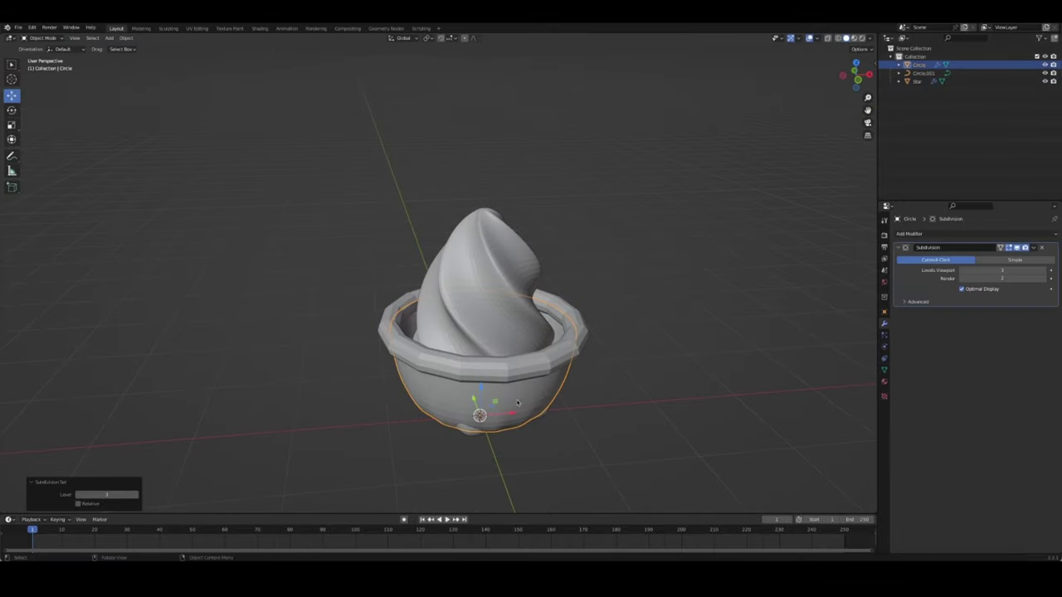
pyautogui.moveTo(629, 424)
pyautogui.mouseDown(button='middle')
pyautogui.moveTo(639, 338)
pyautogui.moveTo(628, 370)
pyautogui.moveTo(620, 324)
pyautogui.mouseUp(button='middle')
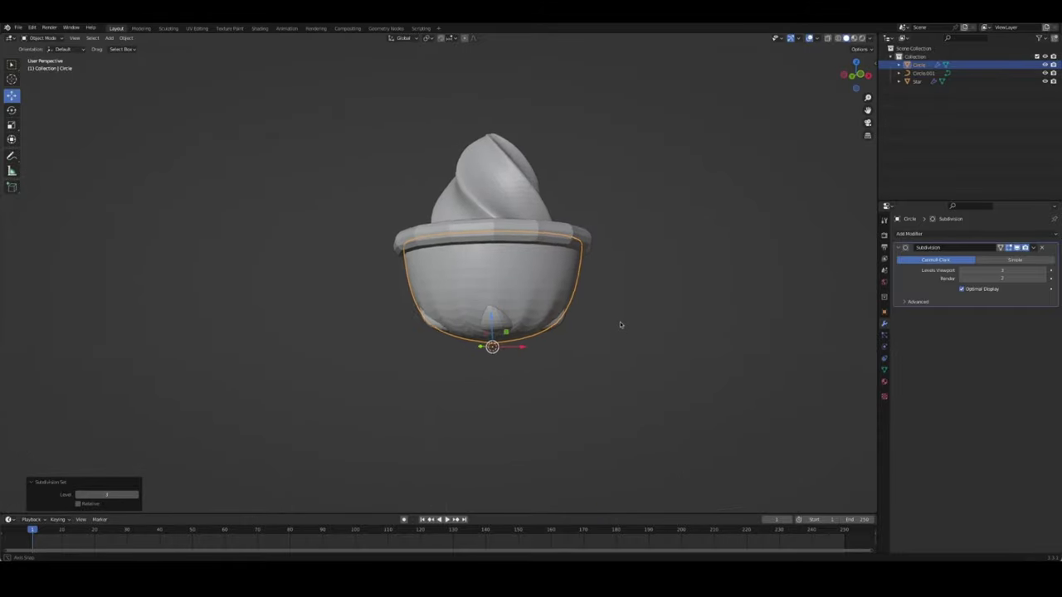
pyautogui.press('Tab')
pyautogui.moveTo(559, 288); pyautogui.dragTo(531, 307, button='middle')
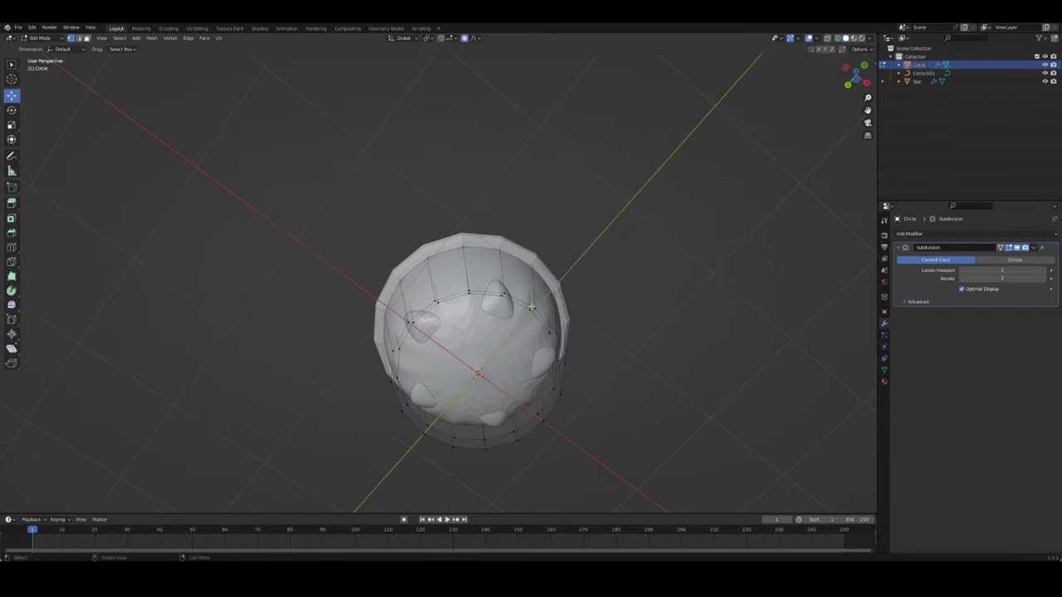
pyautogui.hotkey('alt', 'z')
pyautogui.click(492, 361)
pyautogui.press('i')
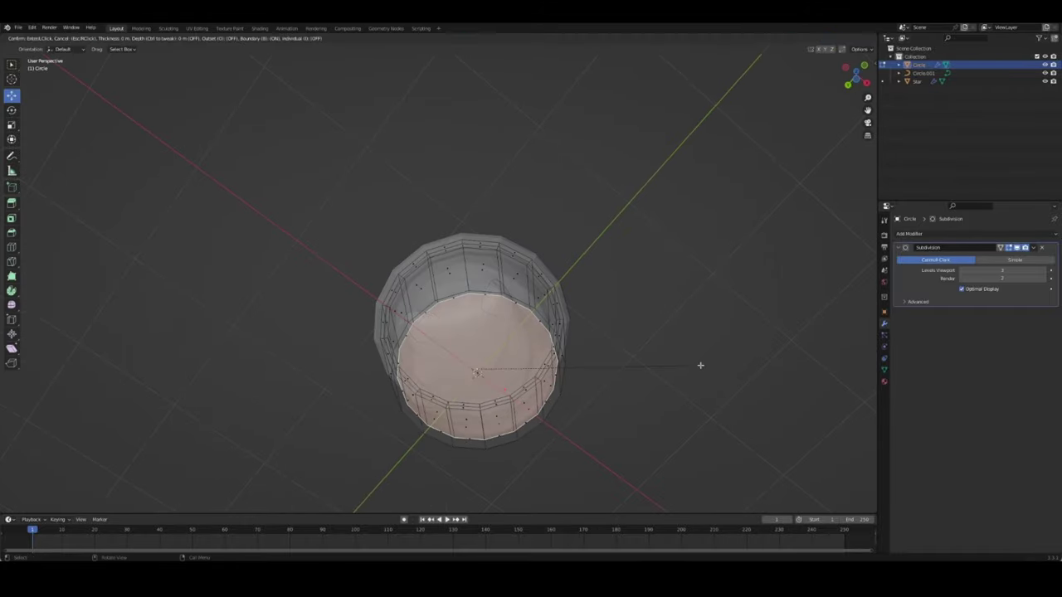
pyautogui.click(663, 360)
# Inset the cup's bottom face a second time, by 0.1057 m, to flatten the base
pyautogui.moveTo(658, 358)
pyautogui.mouseDown(button='middle')
pyautogui.moveTo(603, 438)
pyautogui.moveTo(581, 407)
pyautogui.moveTo(592, 344)
pyautogui.mouseUp(button='middle')
pyautogui.click(581, 407)
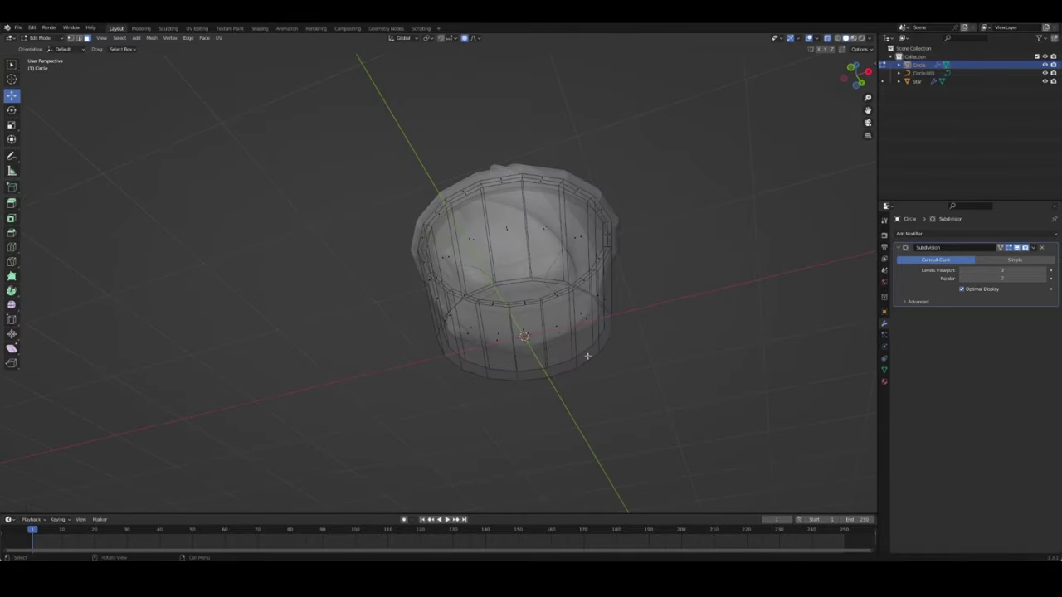
pyautogui.hotkey('alt', 'z')
pyautogui.click(540, 340)
pyautogui.hotkey('alt', 'z')
pyautogui.press('i')
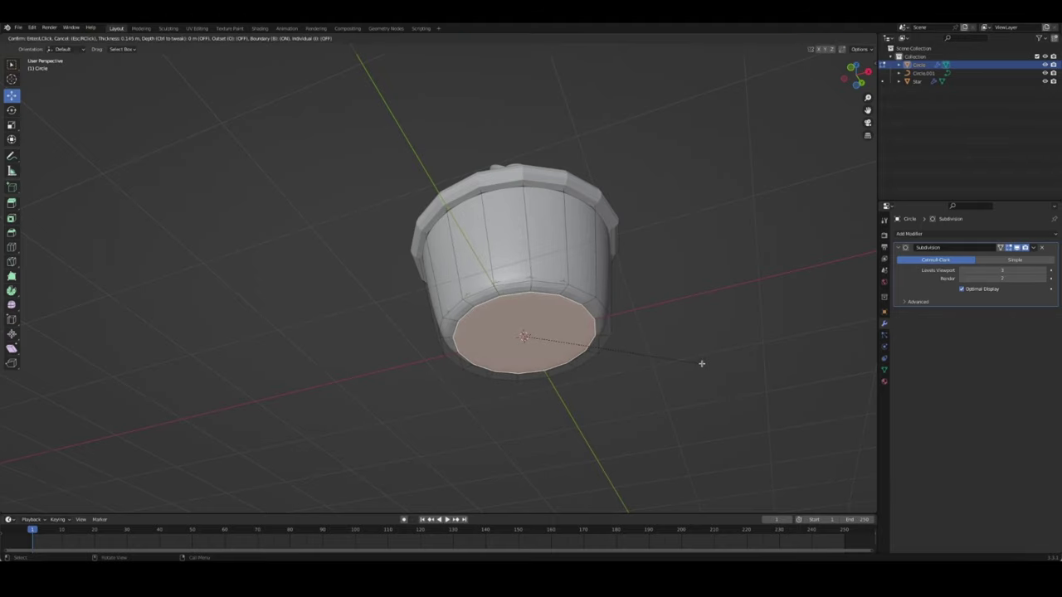
pyautogui.click(631, 331)
# Add a centred loop cut around the cup wall and return to Object Mode
pyautogui.hotkey('ctrl', 'r')
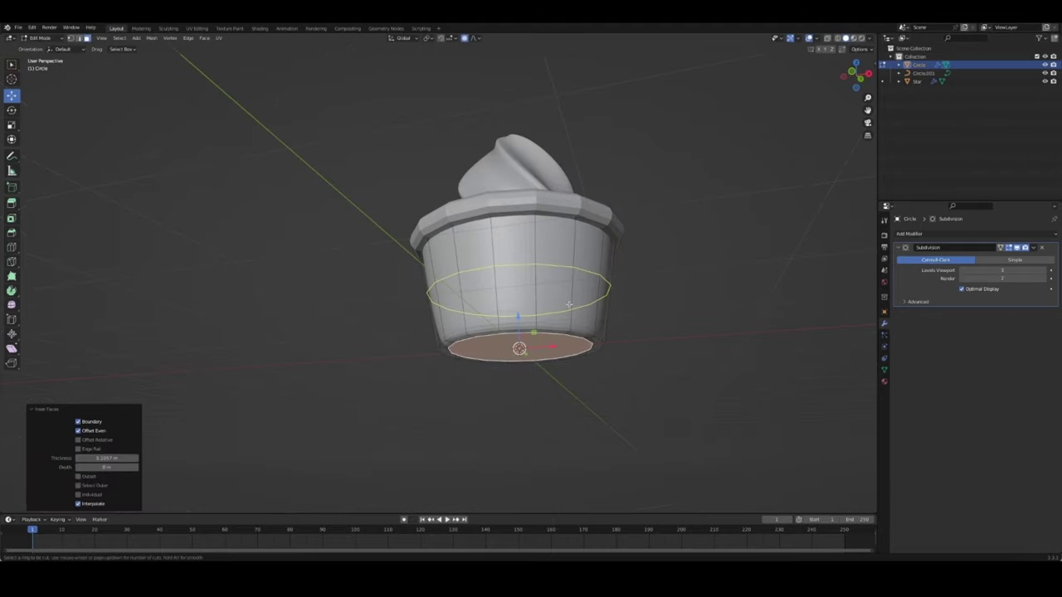
pyautogui.click(568, 304)
pyautogui.rightClick(567, 304)
pyautogui.press('Tab')
pyautogui.moveTo(568, 305); pyautogui.dragTo(570, 324, button='middle')
# Apply Shade Smooth to the cup and the swirl
pyautogui.rightClick(571, 325)
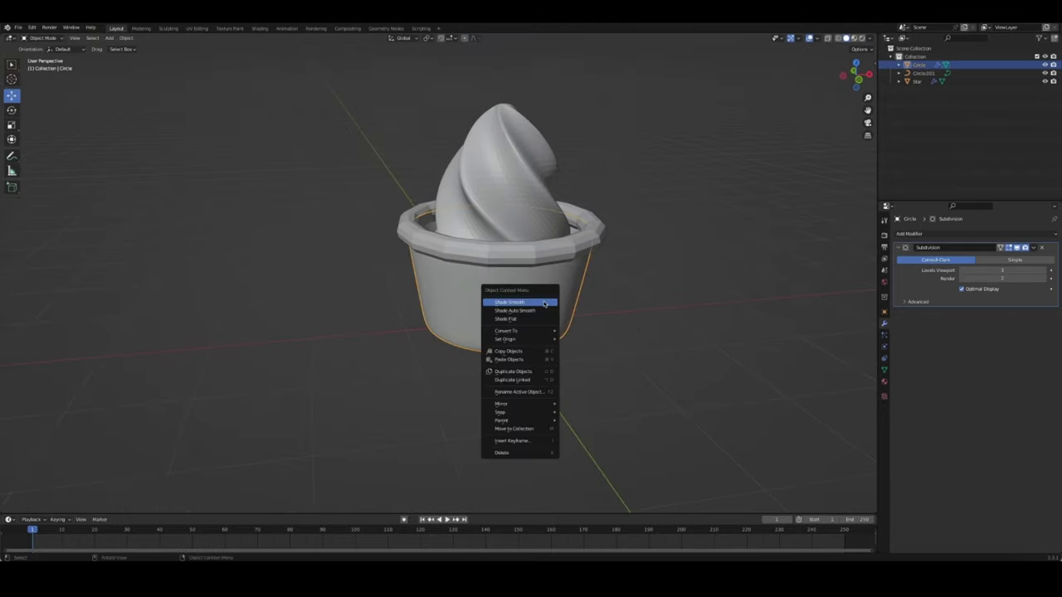
pyautogui.click(83, 495)
pyautogui.moveTo(83, 494); pyautogui.dragTo(498, 249, button='middle')
pyautogui.click(530, 246)
pyautogui.rightClick(529, 246)
pyautogui.click(529, 246)
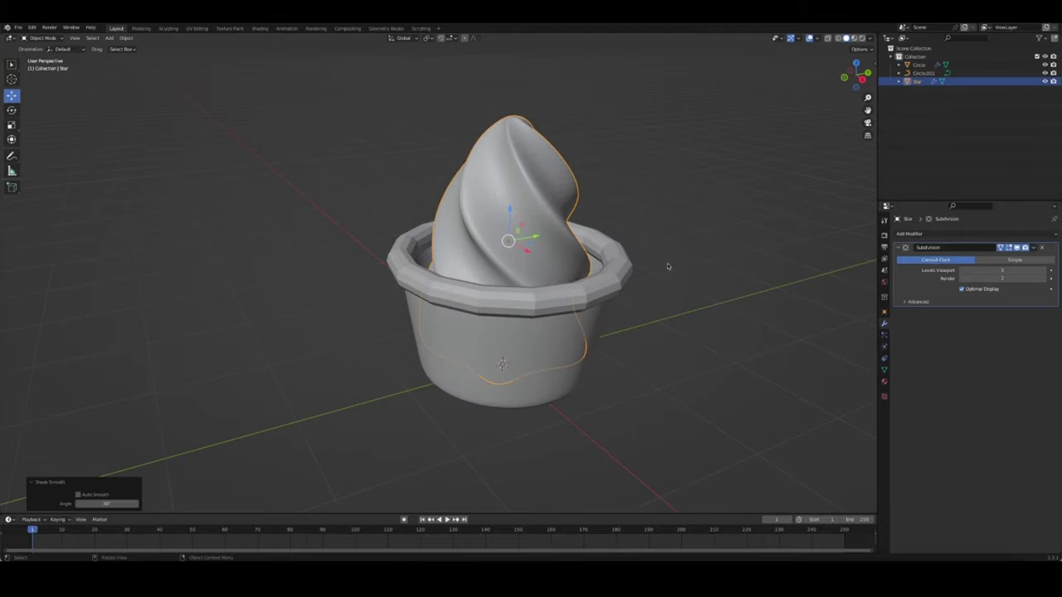
pyautogui.click(668, 265)
# Give the rim Circle.001 level-1 subdivision and Shade Smooth
pyautogui.moveTo(669, 265); pyautogui.dragTo(717, 290, button='middle')
pyautogui.moveTo(648, 288); pyautogui.dragTo(471, 245, button='middle')
pyautogui.click(470, 245)
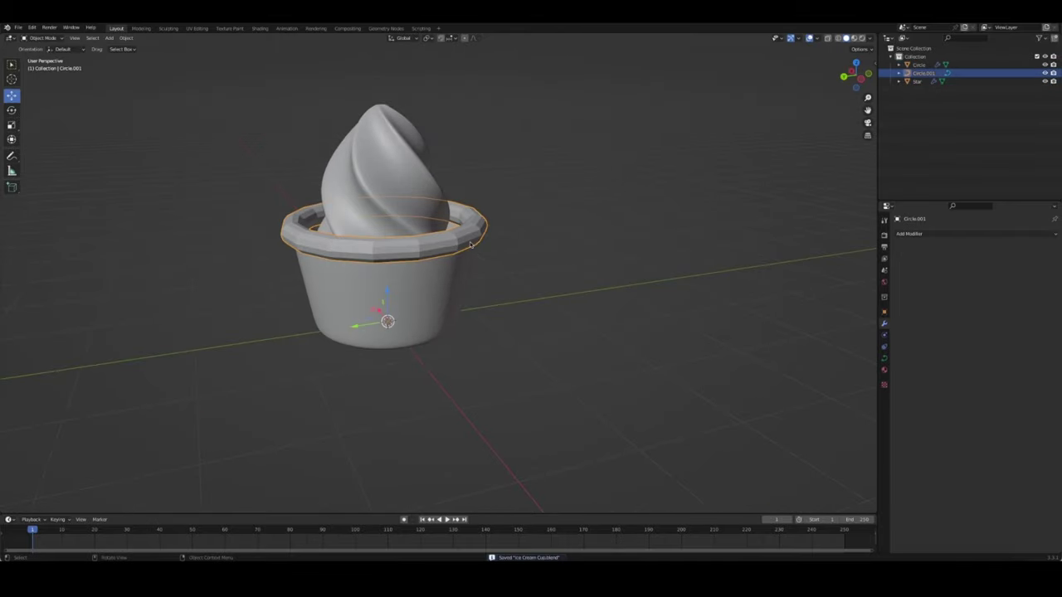
pyautogui.hotkey('ctrl', '1')
pyautogui.rightClick(463, 236)
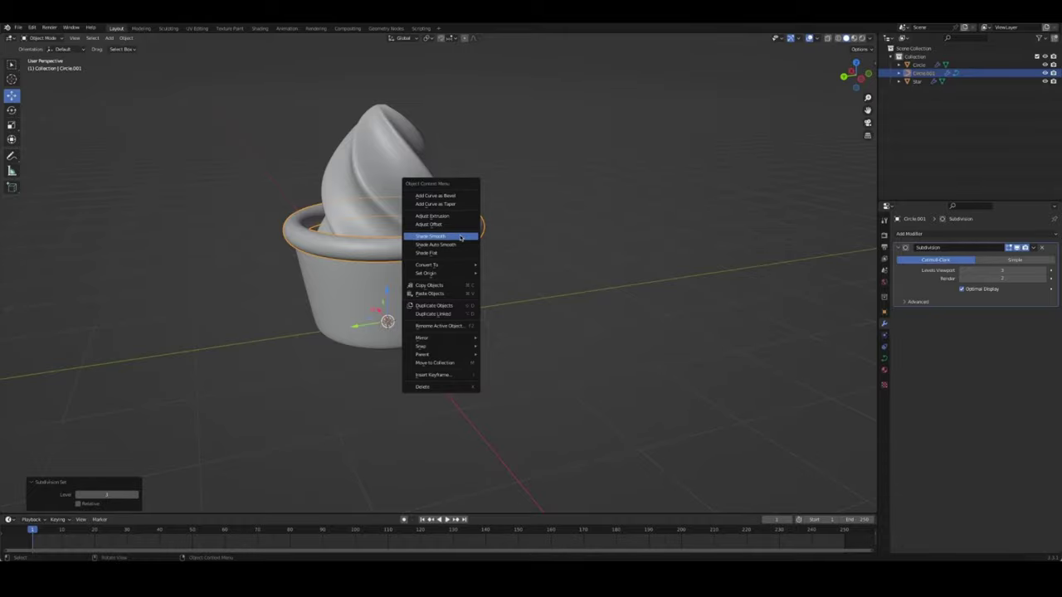
pyautogui.click(456, 238)
pyautogui.moveTo(536, 246)
pyautogui.mouseDown(button='middle')
pyautogui.moveTo(604, 308)
pyautogui.moveTo(473, 384)
pyautogui.moveTo(589, 304)
pyautogui.mouseUp(button='middle')
pyautogui.click(604, 308)
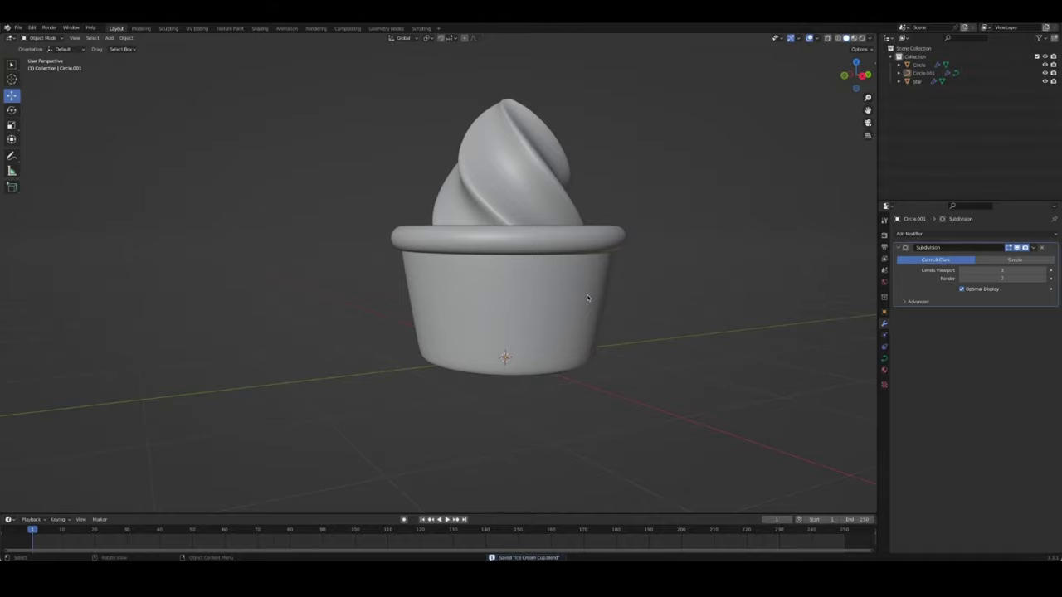
pyautogui.moveTo(587, 297)
pyautogui.mouseDown(button='middle')
pyautogui.moveTo(602, 296)
pyautogui.moveTo(575, 296)
pyautogui.moveTo(573, 282)
pyautogui.mouseUp(button='middle')
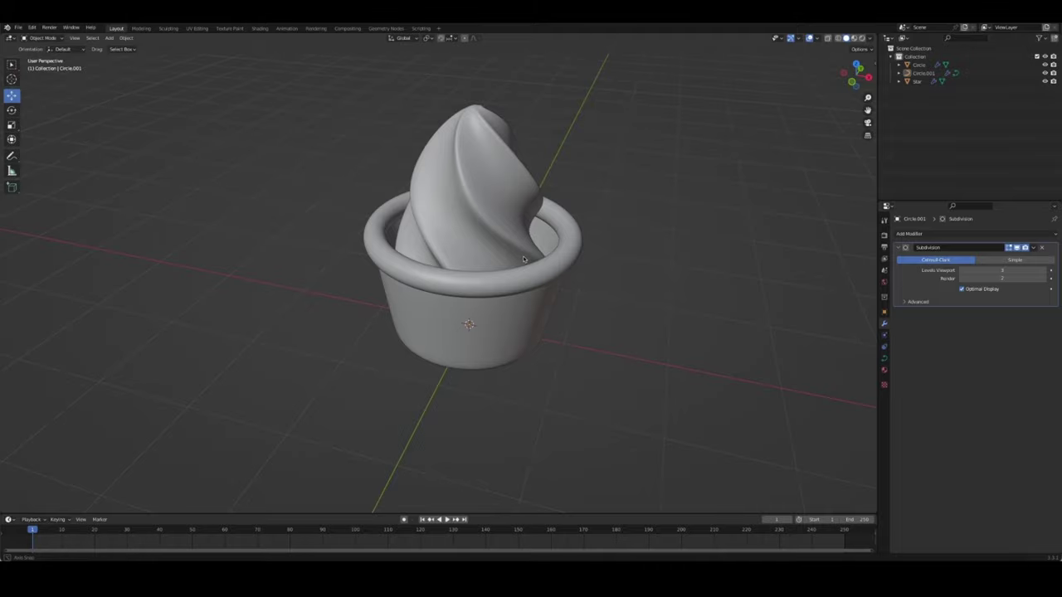
pyautogui.moveTo(520, 258)
pyautogui.mouseDown(button='middle')
pyautogui.moveTo(612, 285)
pyautogui.moveTo(532, 273)
pyautogui.mouseUp(button='middle')
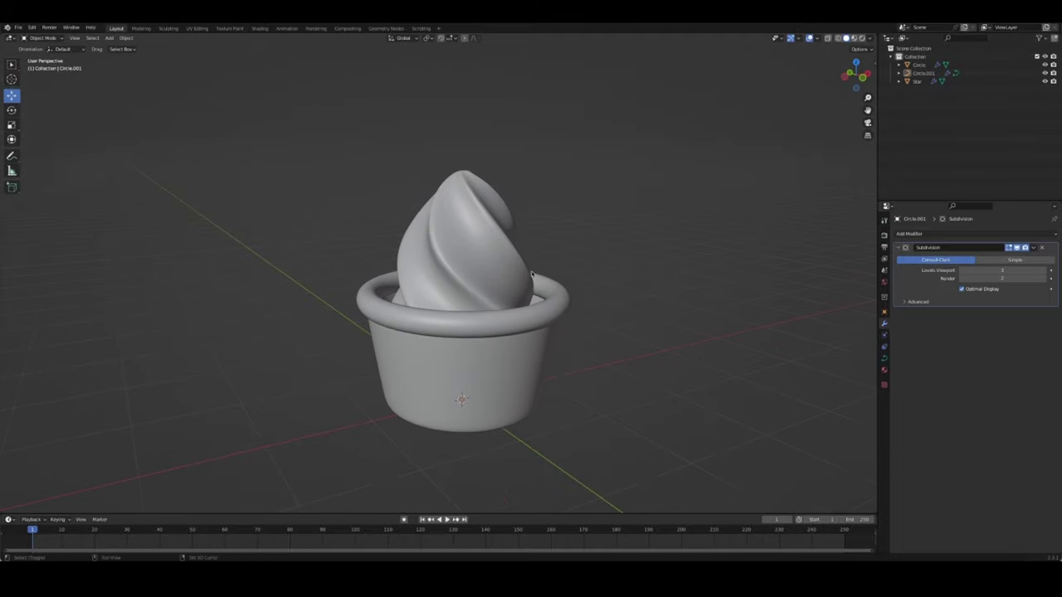
pyautogui.hotkey('shift', 'a')
# Add a low-segment UV sphere and try shrinking it in edit mode
pyautogui.click(591, 296)
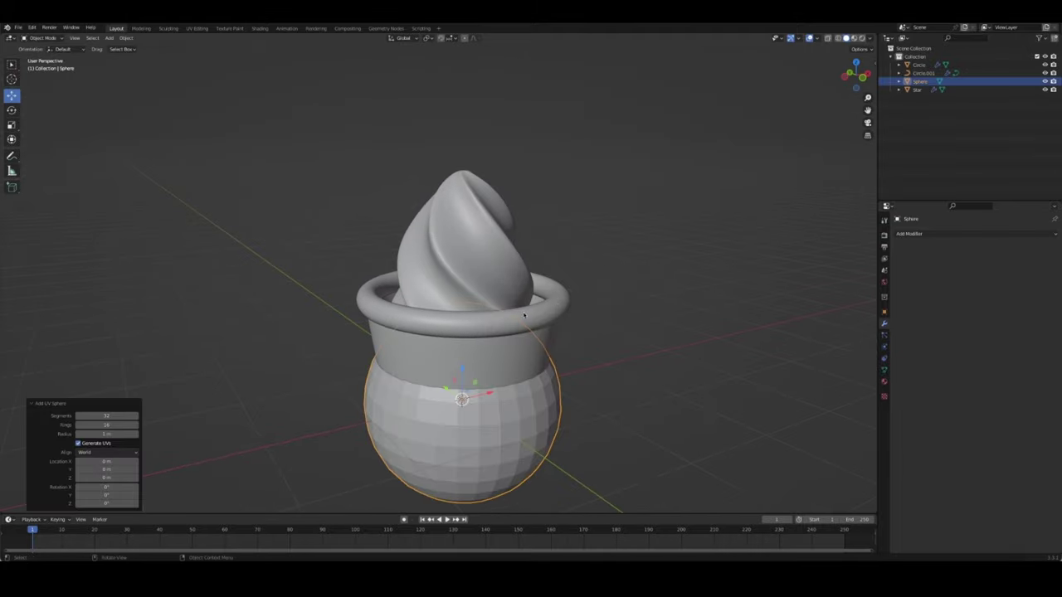
pyautogui.press('Tab')
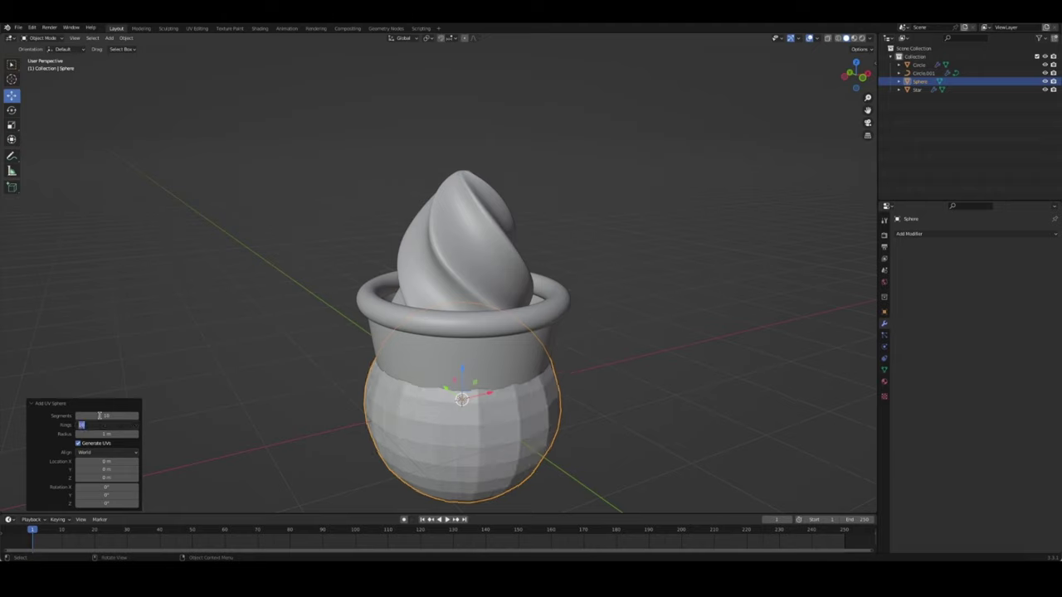
pyautogui.hotkey('alt', 'a')
pyautogui.click(465, 467)
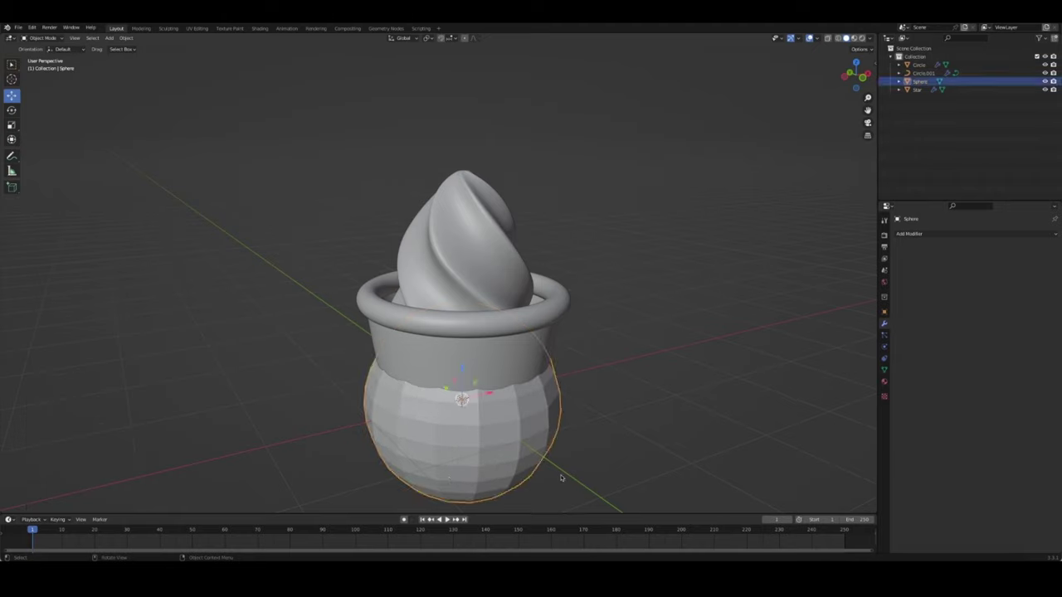
pyautogui.press('Tab')
pyautogui.press('s')
pyautogui.click(557, 438)
pyautogui.hotkey('ctrl', 'z')
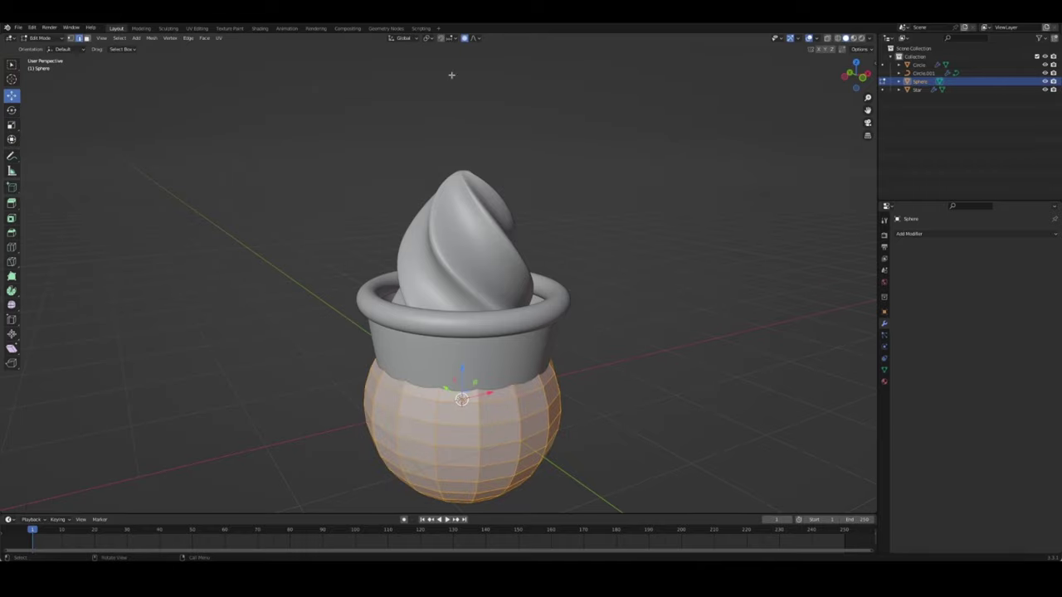
# Shrink the sphere to about a third and raise it into the swirl
pyautogui.press('g')
pyautogui.press('z')
pyautogui.press('Return')
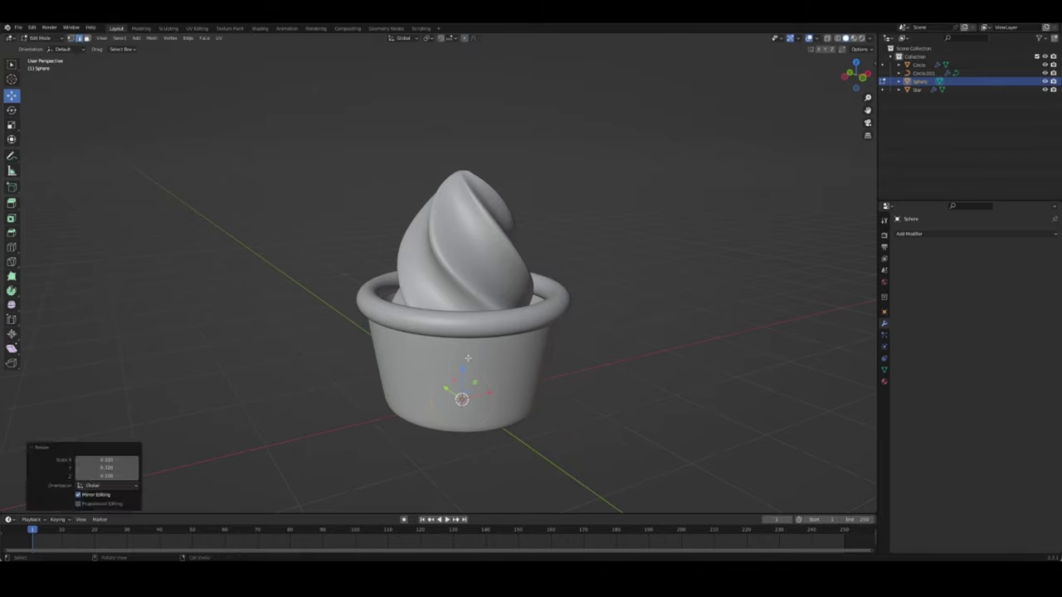
pyautogui.press('Tab')
pyautogui.moveTo(462, 376); pyautogui.dragTo(455, 201)
pyautogui.moveTo(455, 201); pyautogui.dragTo(469, 228, button='middle')
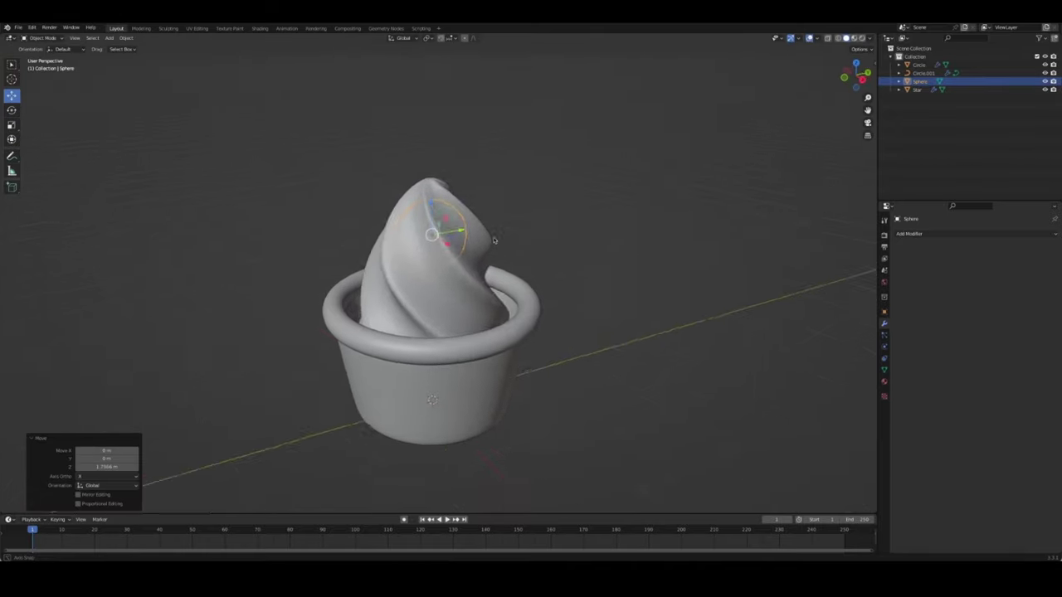
pyautogui.moveTo(468, 231); pyautogui.dragTo(421, 246)
pyautogui.moveTo(422, 246); pyautogui.dragTo(485, 225, button='middle')
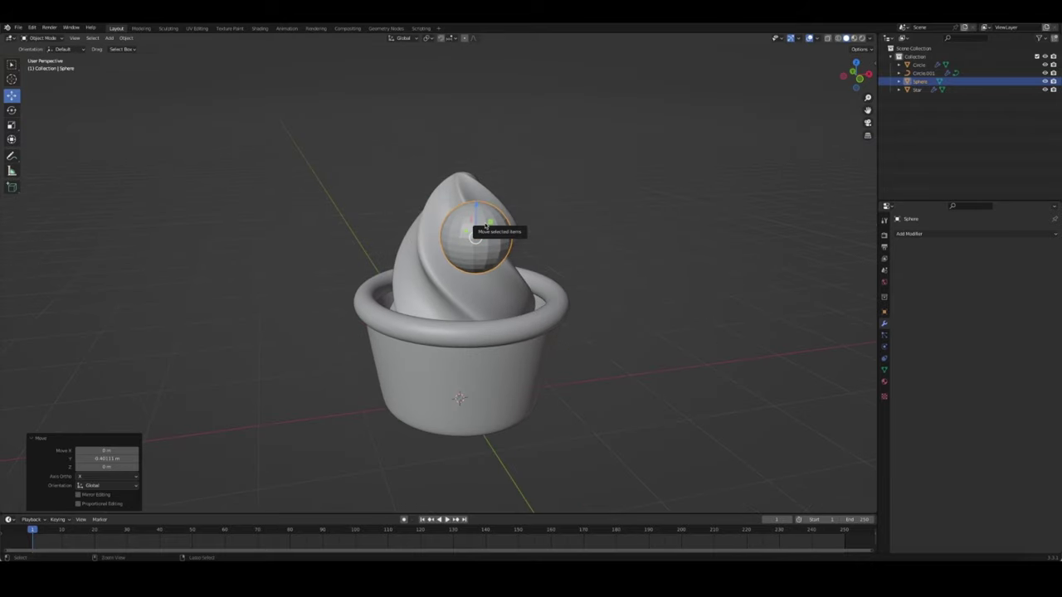
# Give the sphere level-1 subdivision and smooth shading, then shrink it further
pyautogui.hotkey('ctrl', '1')
pyautogui.rightClick(485, 225)
pyautogui.click(480, 231)
pyautogui.press('Tab')
pyautogui.press('s')
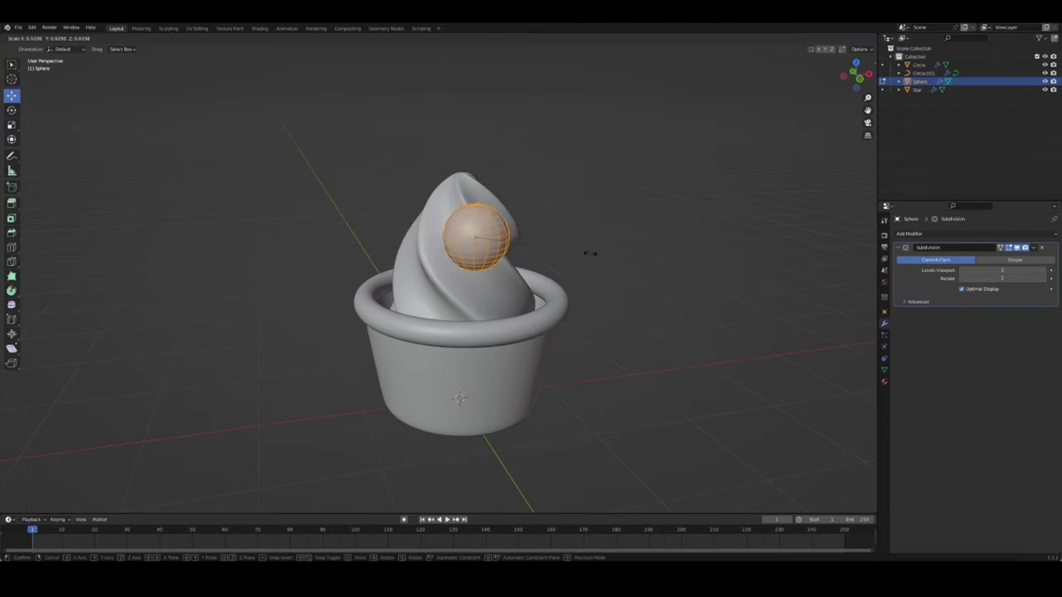
pyautogui.click(533, 239)
pyautogui.press('Tab')
# Move the sphere along X, then place it near the swirl's edge from top view
pyautogui.moveTo(534, 239)
pyautogui.mouseDown(button='middle')
pyautogui.moveTo(428, 245)
pyautogui.moveTo(478, 287)
pyautogui.moveTo(468, 336)
pyautogui.mouseUp(button='middle')
pyautogui.press('g')
pyautogui.press('x')
pyautogui.click(411, 250)
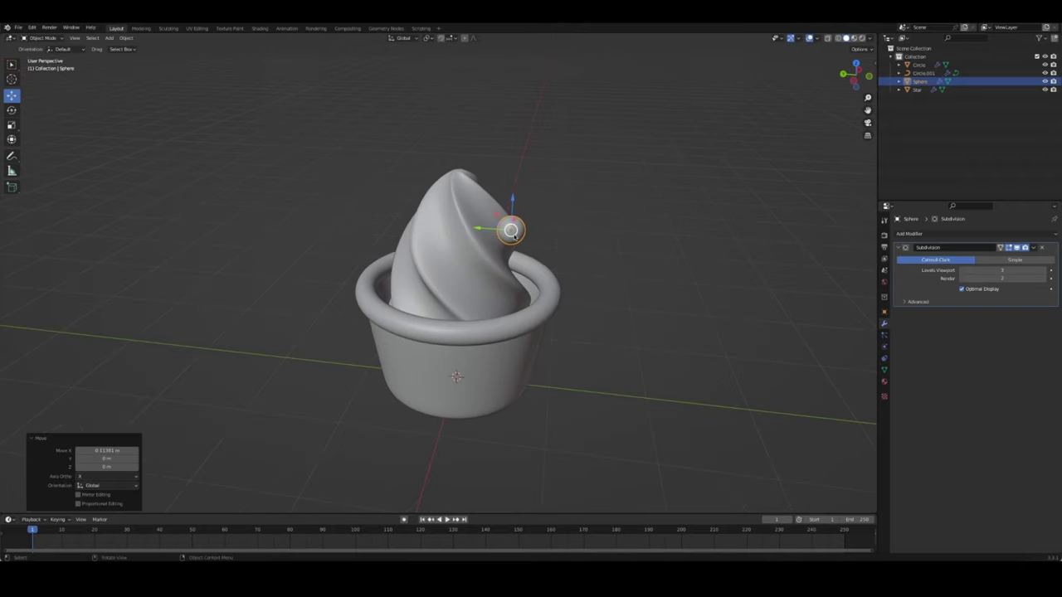
pyautogui.press('KP_7')
pyautogui.press('g')
pyautogui.click(448, 344)
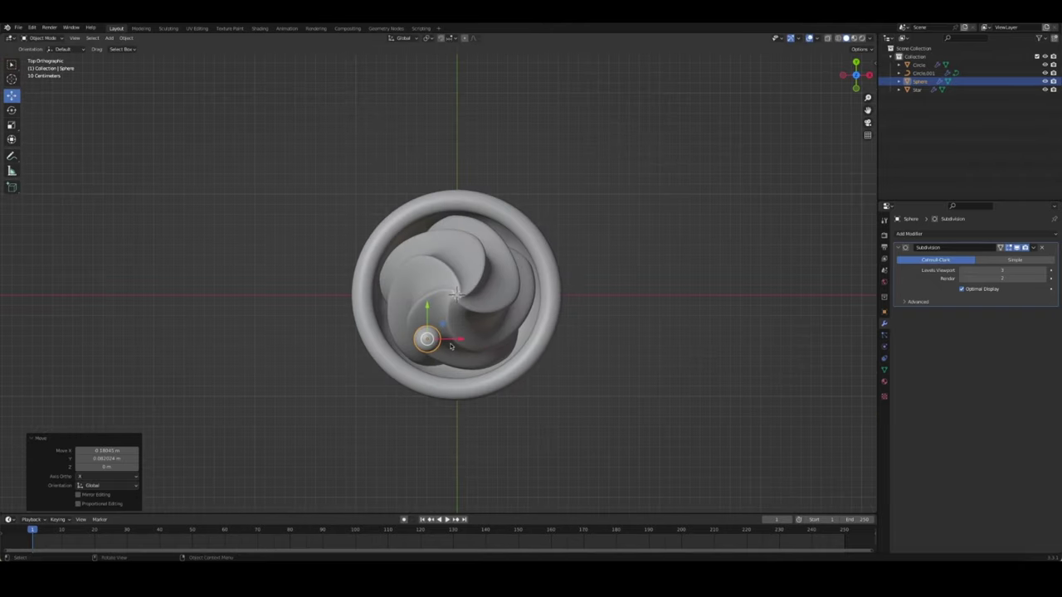
# Place five linked copies of the sphere around the swirl: top, right, bottom-right, left, top-right
pyautogui.hotkey('alt', 'd')
pyautogui.click(461, 242)
pyautogui.hotkey('alt', 'd')
pyautogui.click(502, 278)
pyautogui.hotkey('alt', 'd')
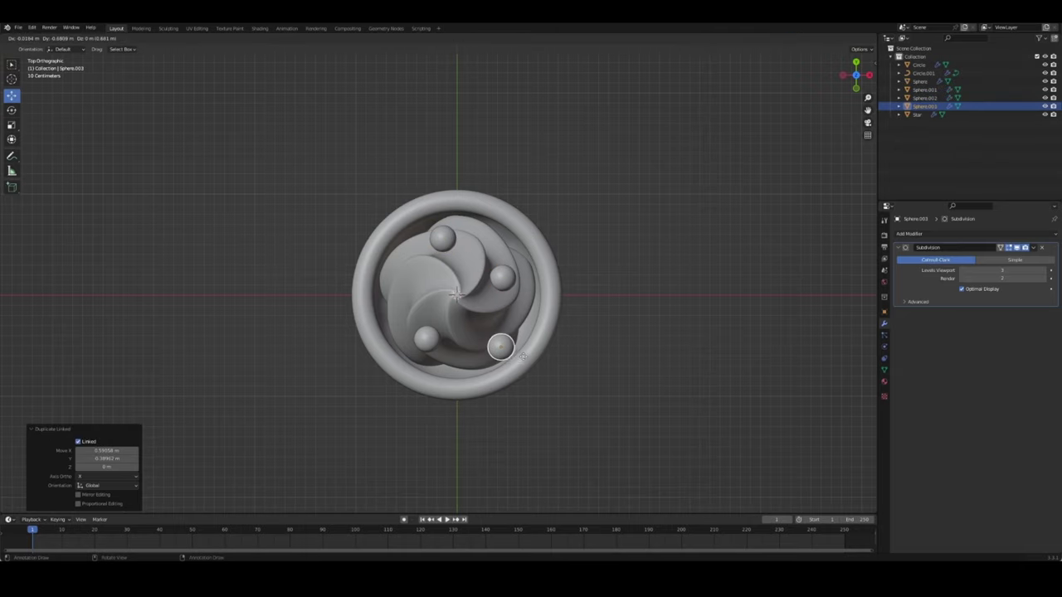
pyautogui.click(498, 341)
pyautogui.hotkey('alt', 'd')
pyautogui.click(347, 257)
pyautogui.hotkey('alt', 'd')
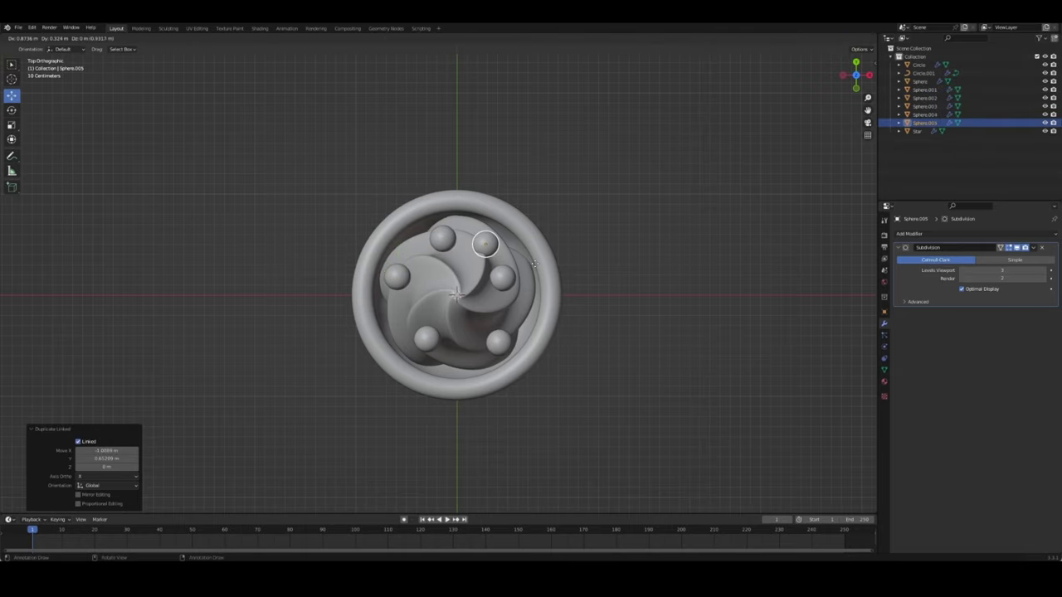
pyautogui.click(459, 209)
# Lower one copy onto the swirl along Z and reposition the original sphere from above
pyautogui.moveTo(459, 209)
pyautogui.mouseDown(button='middle')
pyautogui.moveTo(580, 320)
pyautogui.moveTo(465, 240)
pyautogui.mouseUp(button='middle')
pyautogui.click(446, 230)
pyautogui.press('g')
pyautogui.press('z')
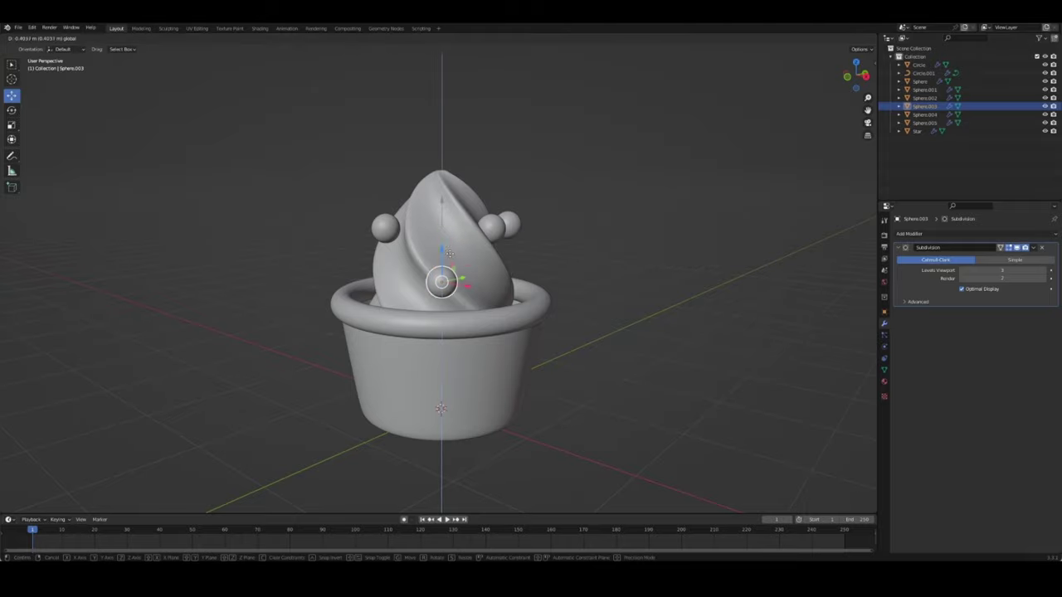
pyautogui.click(447, 280)
pyautogui.moveTo(448, 280)
pyautogui.mouseDown(button='middle')
pyautogui.moveTo(339, 296)
pyautogui.moveTo(464, 249)
pyautogui.moveTo(498, 319)
pyautogui.mouseUp(button='middle')
pyautogui.click(486, 239)
pyautogui.press('KP_7')
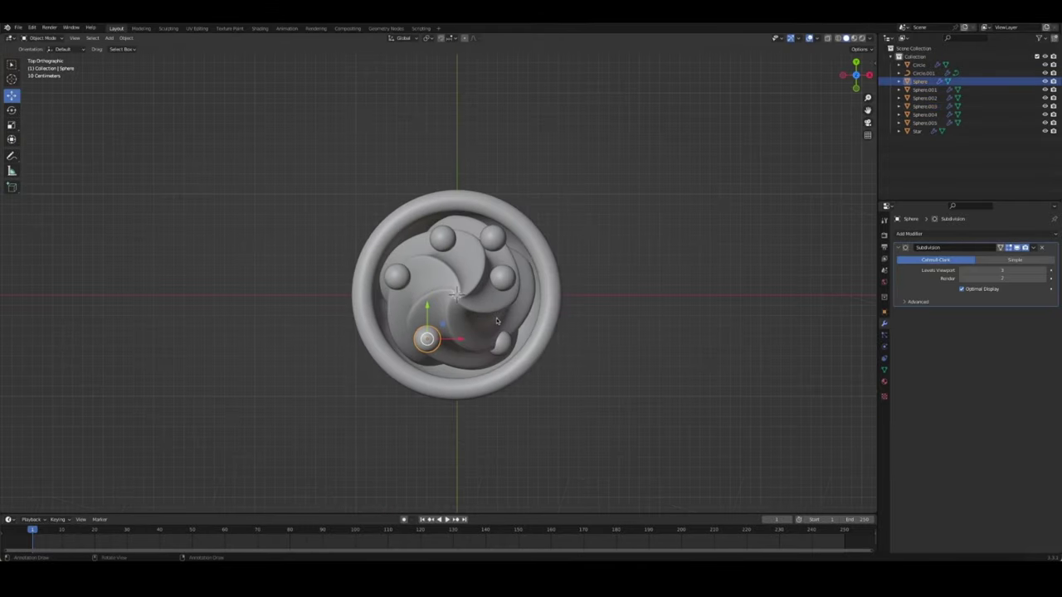
pyautogui.moveTo(423, 336); pyautogui.dragTo(438, 328)
pyautogui.moveTo(438, 328); pyautogui.dragTo(462, 210, button='middle')
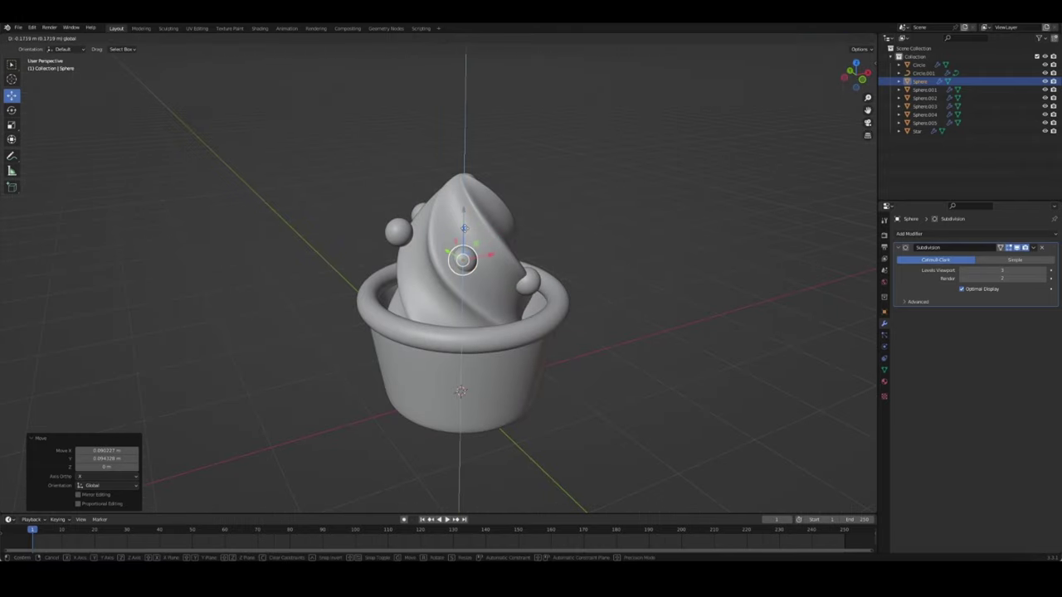
# Lower the left ball and another ball along the swirl, then shift one sideways from top view
pyautogui.click(401, 231)
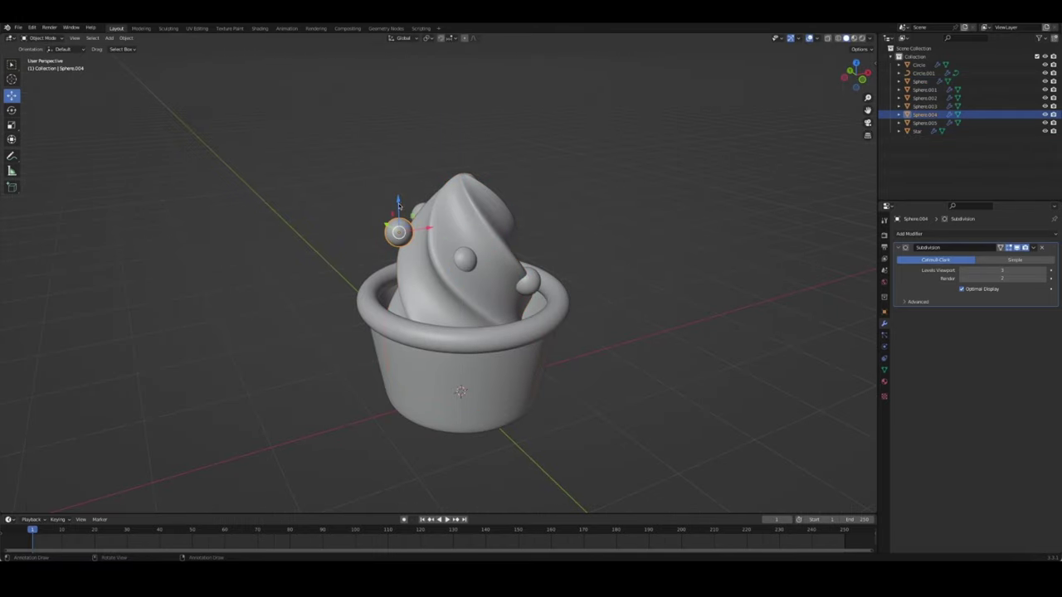
pyautogui.moveTo(398, 205); pyautogui.dragTo(398, 218)
pyautogui.hotkey('alt', 'a')
pyautogui.moveTo(398, 218)
pyautogui.mouseDown(button='middle')
pyautogui.moveTo(500, 286)
pyautogui.moveTo(567, 393)
pyautogui.moveTo(448, 249)
pyautogui.mouseUp(button='middle')
pyautogui.click(432, 225)
pyautogui.moveTo(430, 193); pyautogui.dragTo(432, 231)
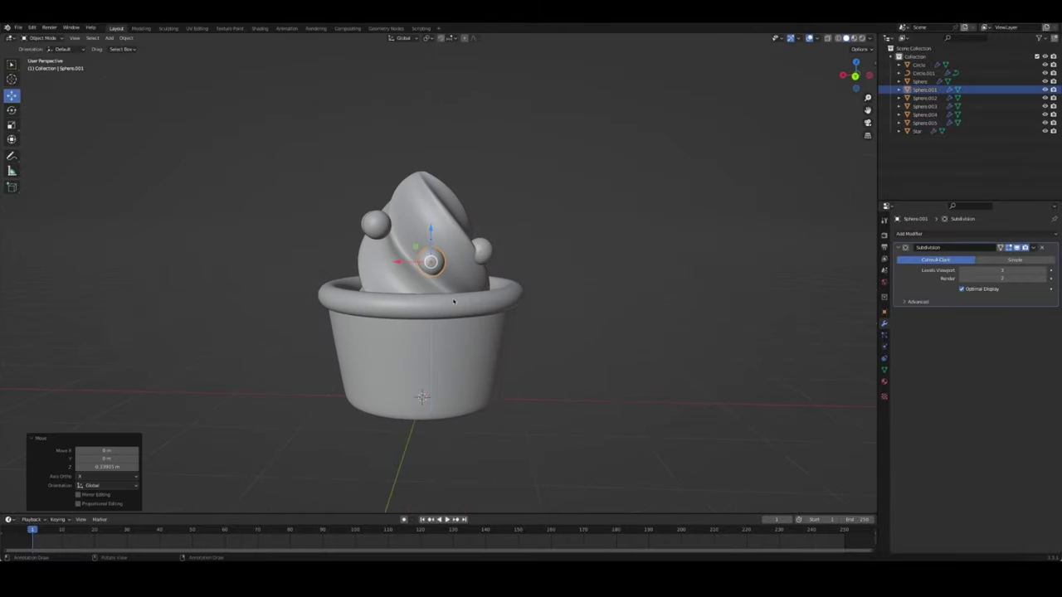
pyautogui.moveTo(454, 301)
pyautogui.mouseDown(button='middle')
pyautogui.moveTo(481, 274)
pyautogui.moveTo(535, 266)
pyautogui.mouseUp(button='middle')
pyautogui.press('KP_7')
pyautogui.press('g')
pyautogui.click(503, 248)
pyautogui.click(504, 248)
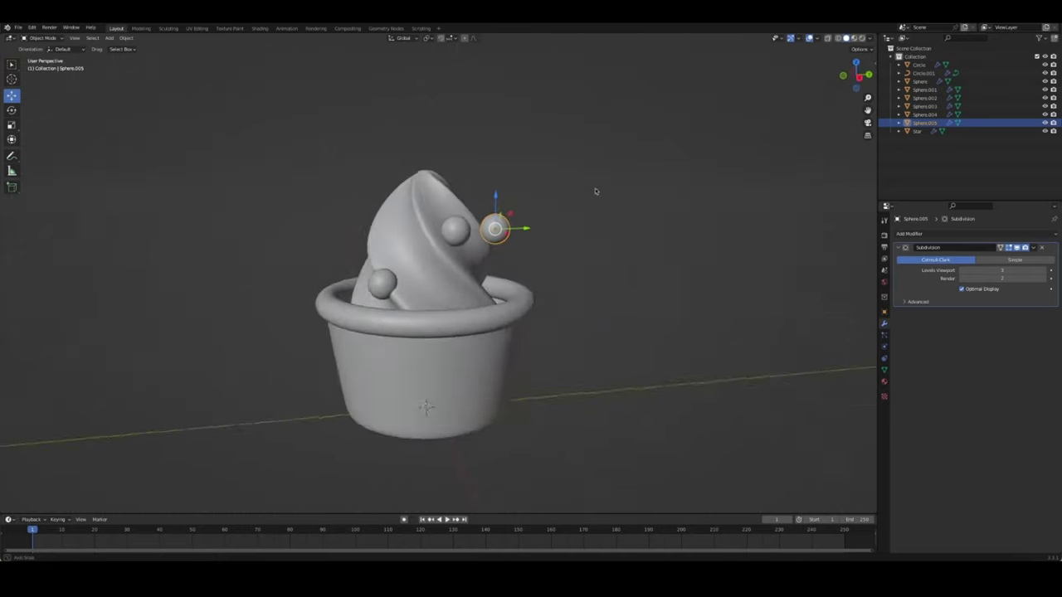
# Adjust one ball's height along Z and slide another along Y
pyautogui.click(486, 266)
pyautogui.press('g')
pyautogui.press('z')
pyautogui.click(464, 266)
pyautogui.moveTo(465, 265)
pyautogui.mouseDown(button='middle')
pyautogui.moveTo(340, 308)
pyautogui.moveTo(537, 293)
pyautogui.moveTo(465, 248)
pyautogui.moveTo(458, 257)
pyautogui.moveTo(483, 238)
pyautogui.moveTo(417, 269)
pyautogui.mouseUp(button='middle')
pyautogui.click(355, 297)
pyautogui.press('g')
pyautogui.press('y')
pyautogui.click(390, 299)
pyautogui.click(538, 292)
# Slide the first and left sprinkle balls front-to-back along Y
pyautogui.click(465, 248)
pyautogui.press('g')
pyautogui.press('y')
pyautogui.click(465, 253)
pyautogui.click(484, 238)
pyautogui.press('g')
pyautogui.press('y')
pyautogui.click(417, 270)
# Reposition another ball along Y and raise its height
pyautogui.press('g')
pyautogui.press('y')
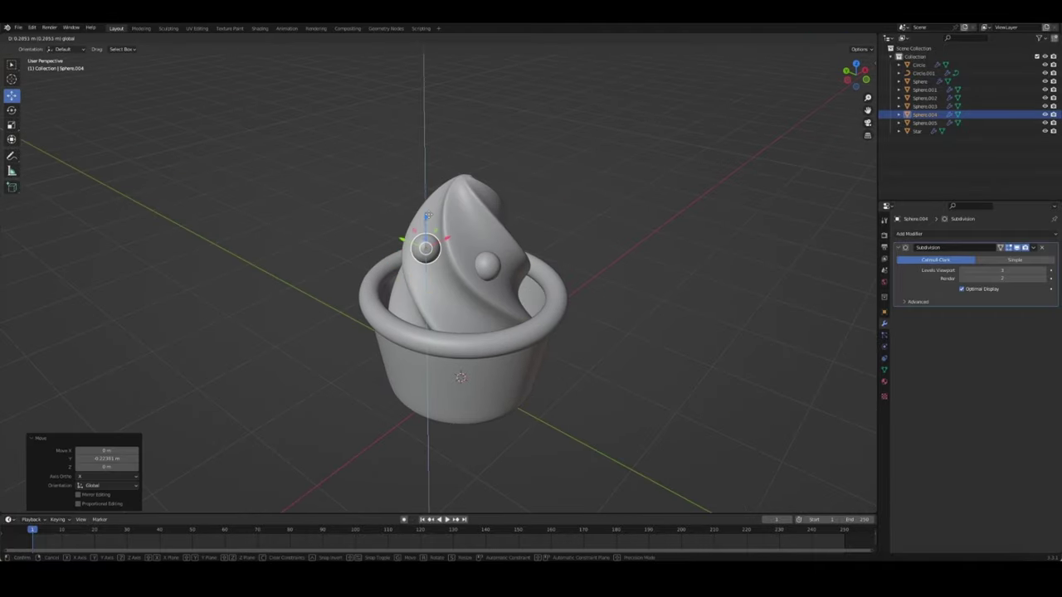
pyautogui.click(427, 216)
pyautogui.press('g')
pyautogui.click(458, 227)
pyautogui.moveTo(459, 227); pyautogui.dragTo(421, 268, button='middle')
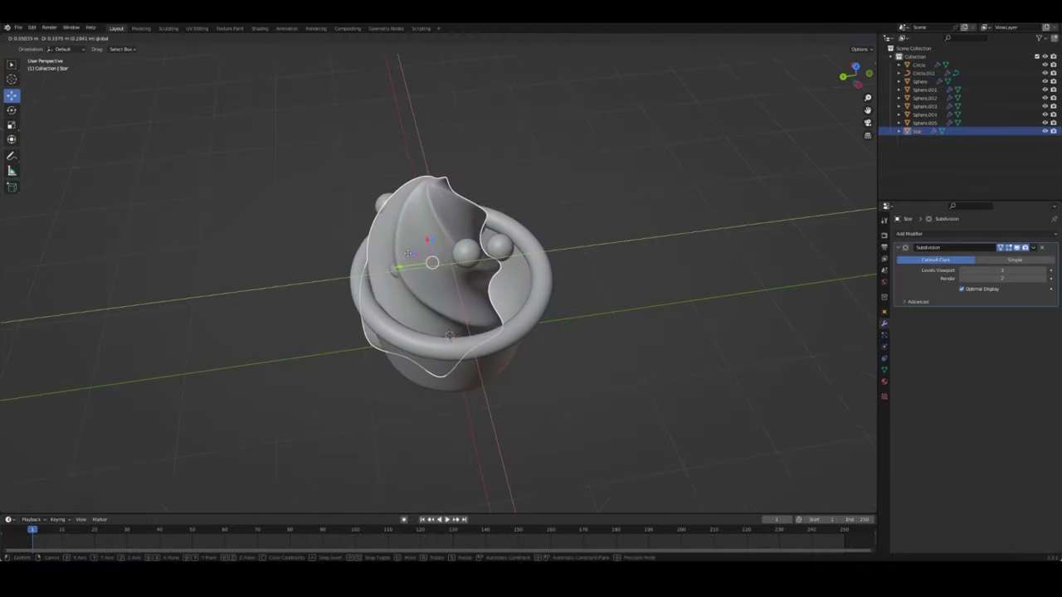
# Move the left sprinkle ball, then lower the ball left of the swirl along Z
pyautogui.click(422, 268)
pyautogui.click(466, 251)
pyautogui.press('g')
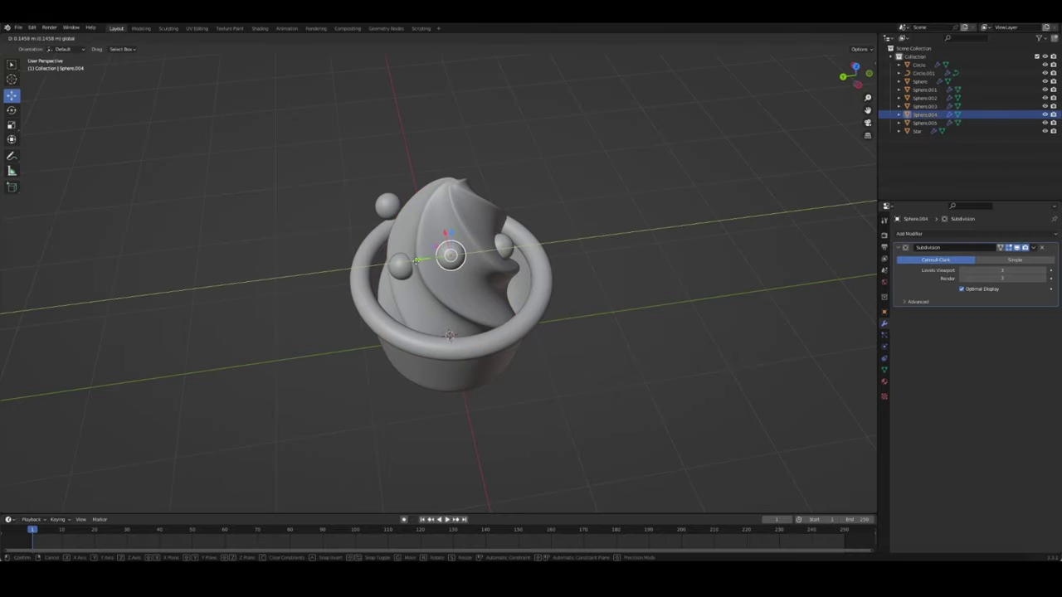
pyautogui.click(446, 242)
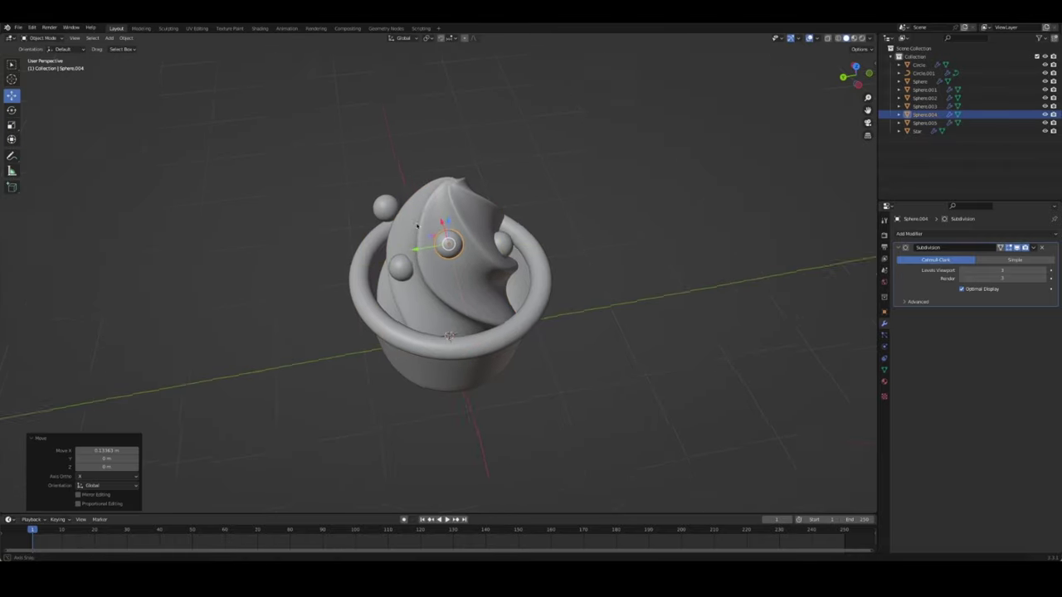
pyautogui.moveTo(446, 242)
pyautogui.mouseDown(button='middle')
pyautogui.moveTo(515, 270)
pyautogui.moveTo(497, 244)
pyautogui.moveTo(377, 249)
pyautogui.mouseUp(button='middle')
pyautogui.click(497, 244)
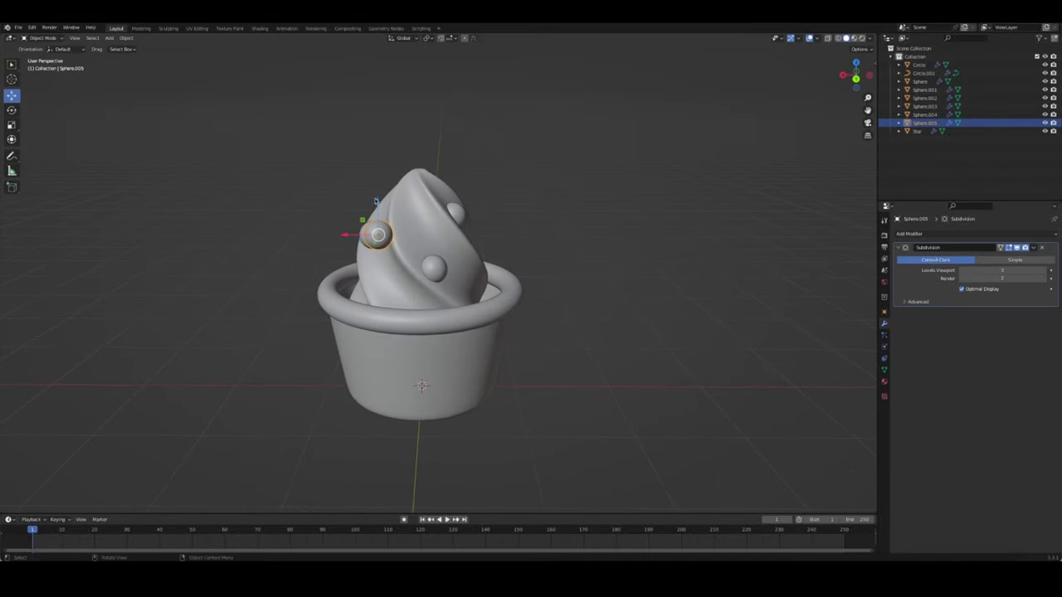
pyautogui.press('g')
pyautogui.press('z')
pyautogui.click(373, 299)
# From top view, move two more balls to new spots around the swirl
pyautogui.moveTo(373, 298); pyautogui.dragTo(393, 279, button='middle')
pyautogui.press('KP_7')
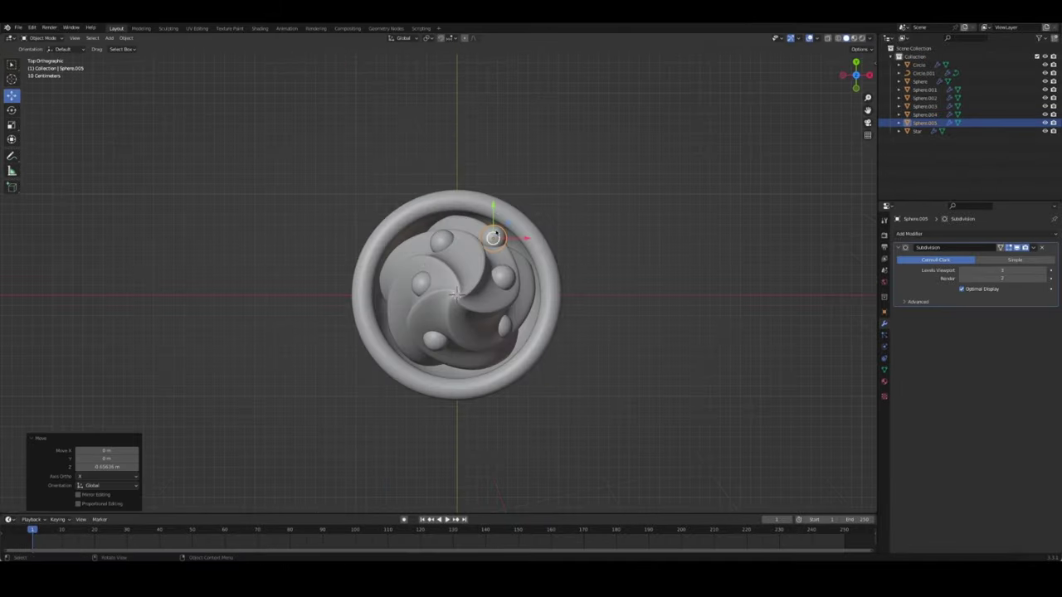
pyautogui.press('g')
pyautogui.click(485, 239)
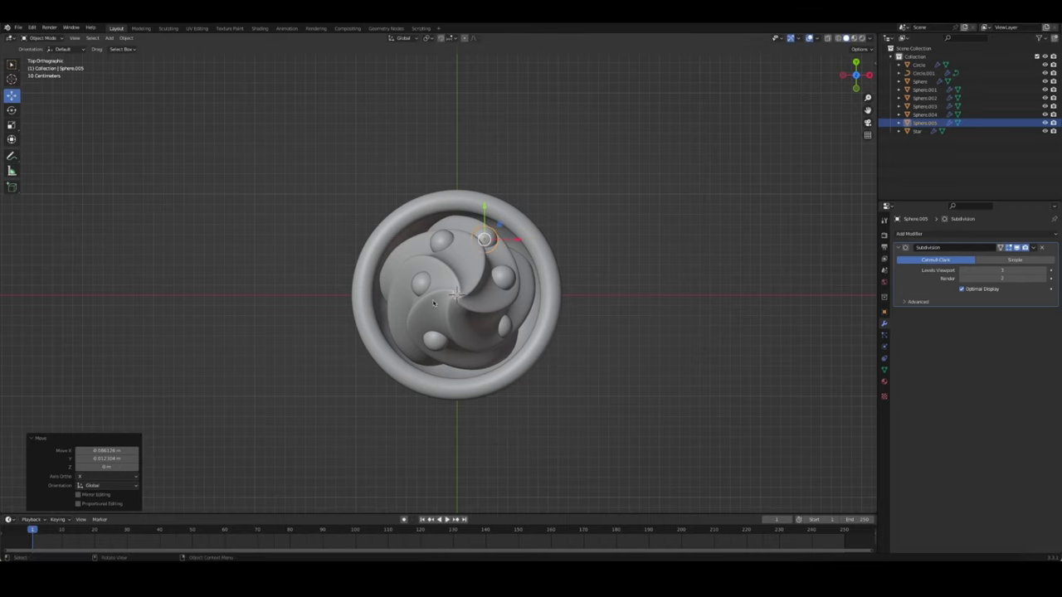
pyautogui.click(421, 285)
pyautogui.press('g')
pyautogui.click(425, 276)
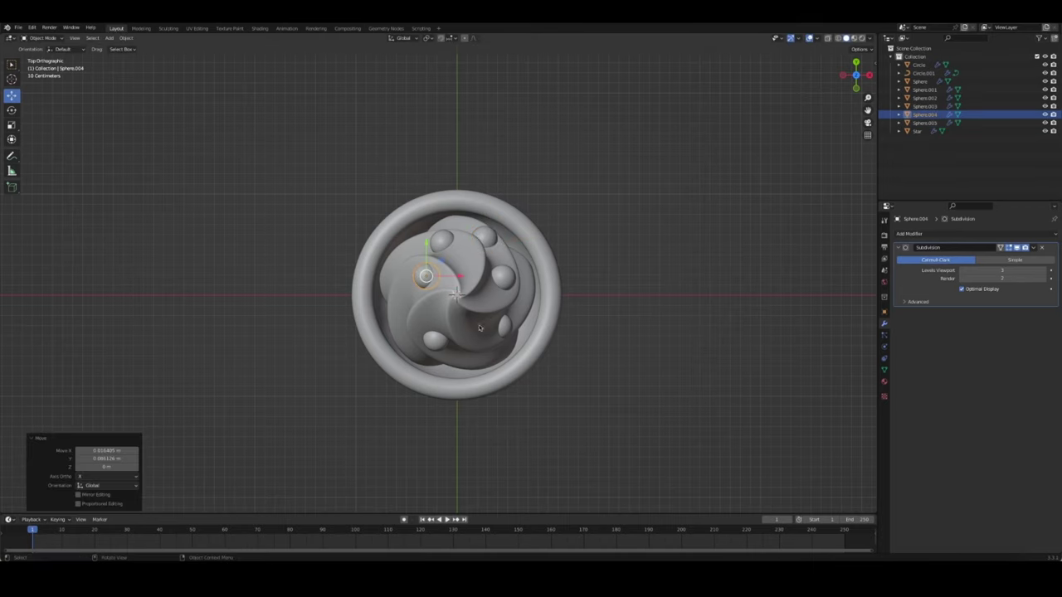
pyautogui.moveTo(478, 328)
pyautogui.mouseDown(button='middle')
pyautogui.moveTo(359, 288)
pyautogui.moveTo(556, 219)
pyautogui.moveTo(677, 275)
pyautogui.mouseUp(button='middle')
# Save the file as Ice Cream Cup.blend and delete an unwanted object
pyautogui.hotkey('ctrl', 's')
pyautogui.click(678, 275)
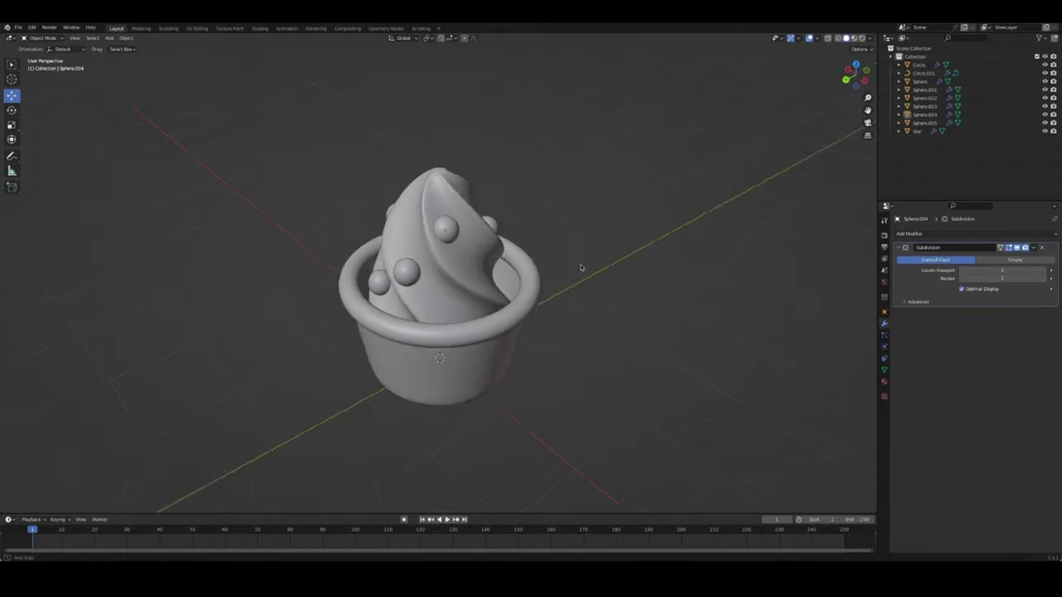
pyautogui.keyDown('alt'); pyautogui.moveTo(663, 275); pyautogui.dragTo(562, 260, button='middle'); pyautogui.keyUp('alt')
pyautogui.press('Delete')
pyautogui.hotkey('shift', 'a')
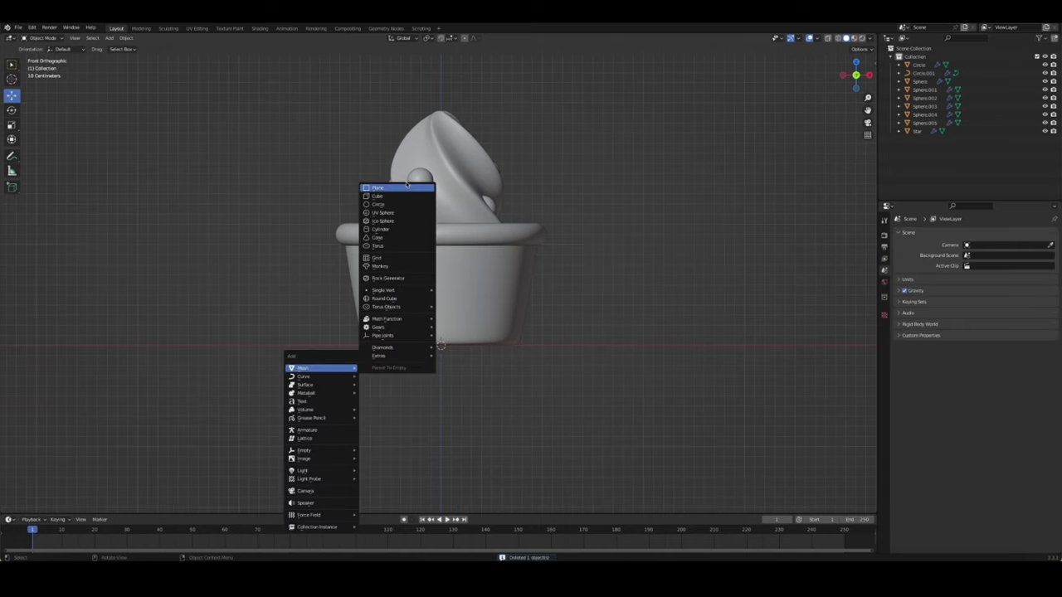
# Add a Round Cube using the sphere preset, with Divisions lowered for a faceted look
pyautogui.click(405, 298)
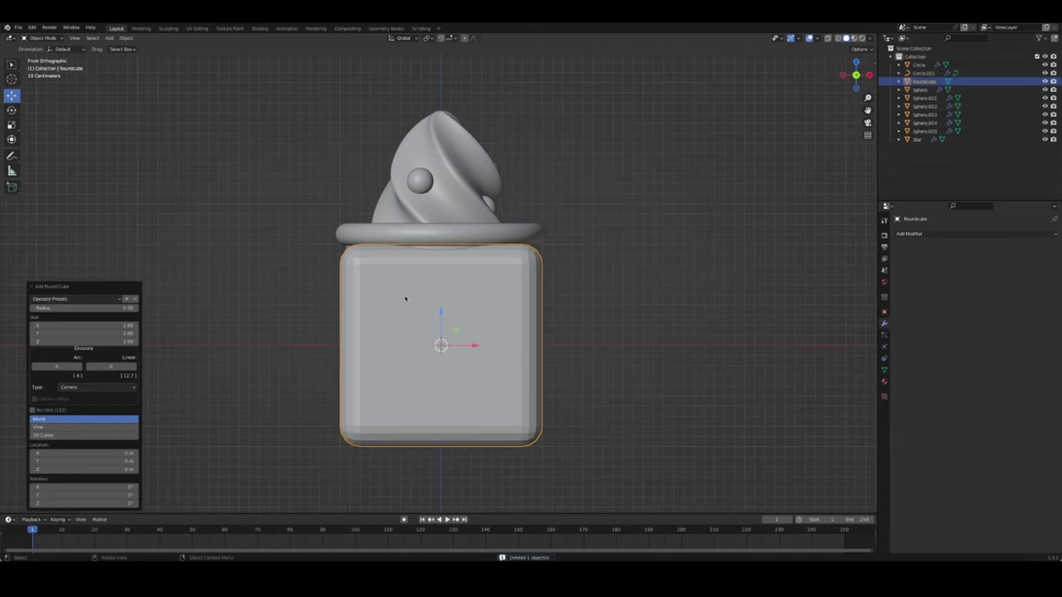
pyautogui.click(117, 303)
pyautogui.click(96, 363)
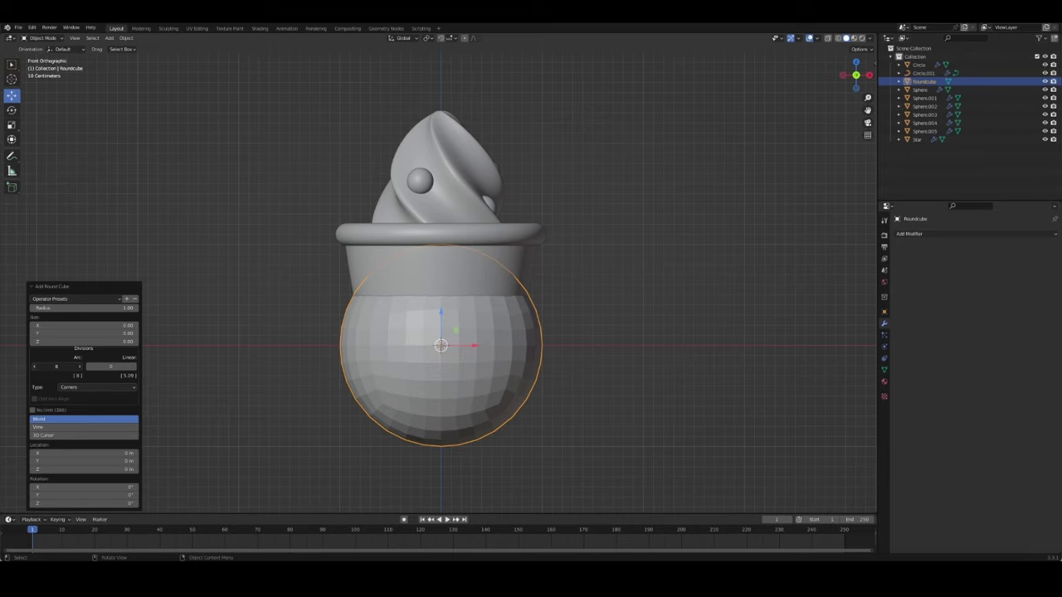
pyautogui.moveTo(50, 367); pyautogui.dragTo(35, 370)
pyautogui.click(290, 395)
pyautogui.click(410, 403)
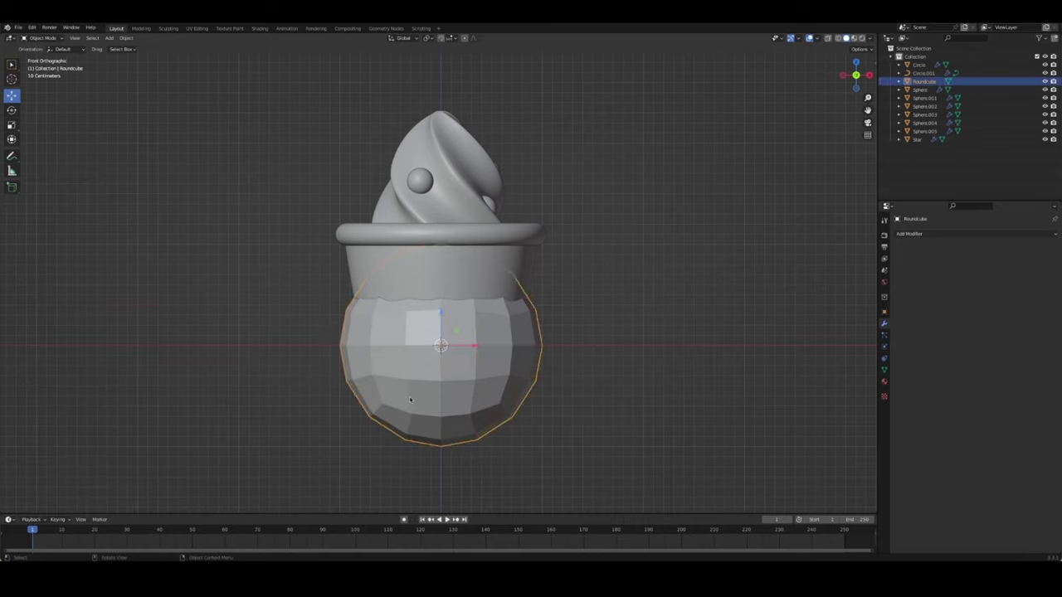
# Scale the sphere down in Edit Mode and move it forward along Y toward the pot
pyautogui.press('Tab')
pyautogui.press('s')
pyautogui.click(487, 376)
pyautogui.press('Tab')
pyautogui.moveTo(500, 387); pyautogui.dragTo(431, 349, button='middle')
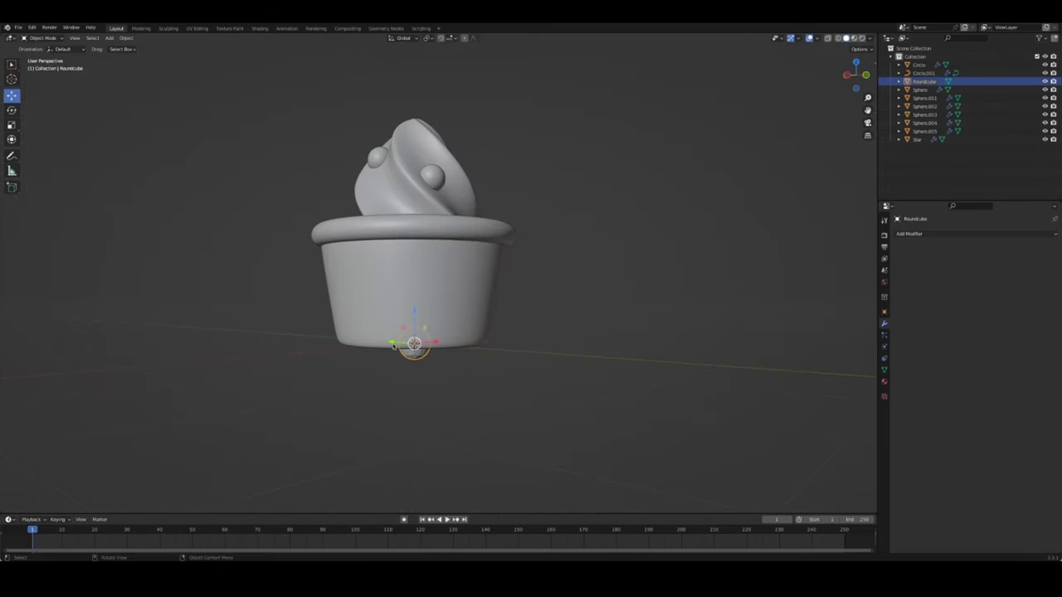
pyautogui.press('g')
pyautogui.press('y')
pyautogui.click(457, 273)
pyautogui.press('g')
pyautogui.press('z')
pyautogui.press('Escape')
# Shrink the sphere further and slide it sideways along X to the eye position
pyautogui.moveTo(457, 274); pyautogui.dragTo(485, 302, button='middle')
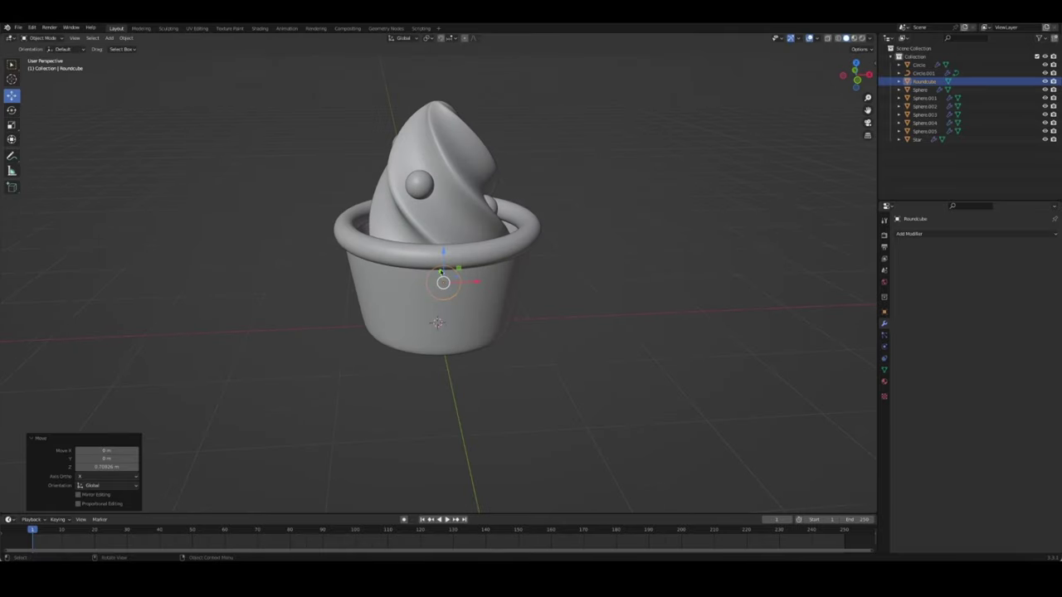
pyautogui.moveTo(484, 301); pyautogui.dragTo(446, 302)
pyautogui.press('Tab')
pyautogui.press('s')
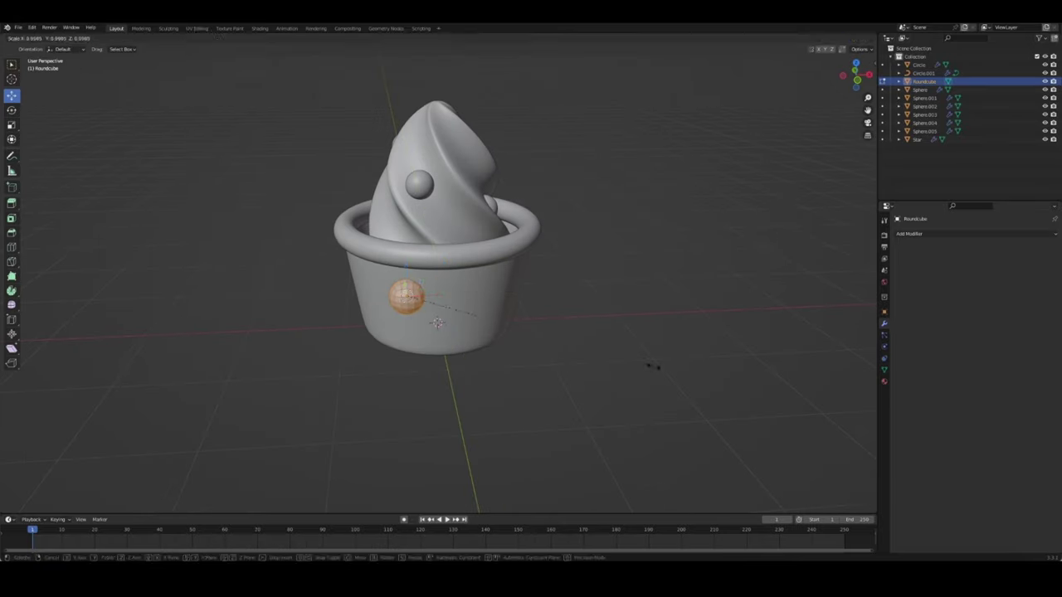
pyautogui.click(563, 332)
pyautogui.press('Tab')
pyautogui.press('KP_1')
pyautogui.press('g')
pyautogui.press('x')
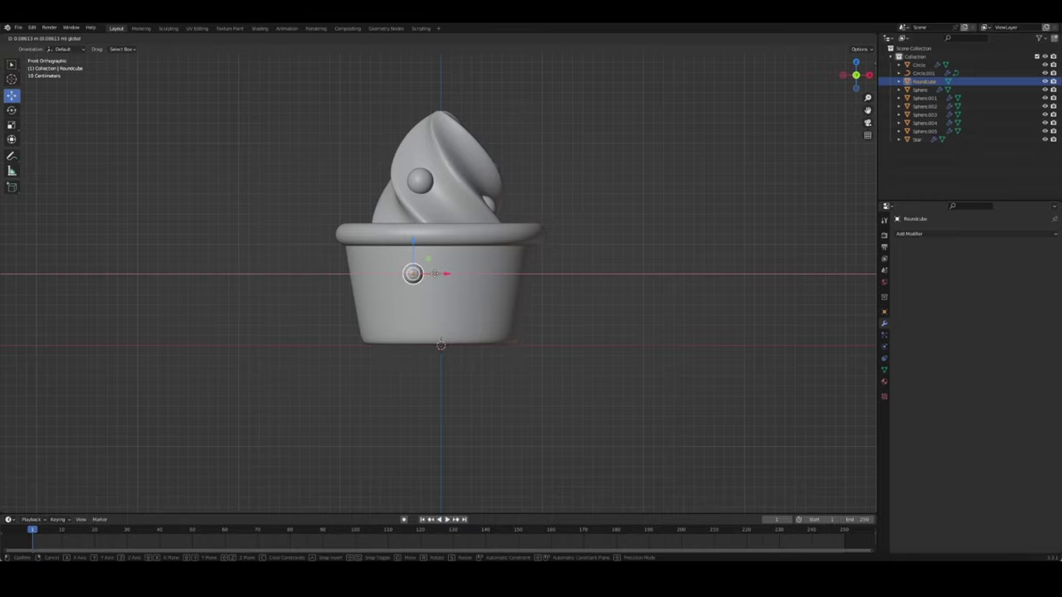
pyautogui.click(427, 277)
pyautogui.press('g')
pyautogui.press('z')
pyautogui.press('Escape')
# Shrink the sphere to eye size, set it on the pot's surface, and add Subdivision with Ctrl+1
pyautogui.moveTo(416, 261); pyautogui.dragTo(464, 274, button='middle')
pyautogui.scroll(4, 465, 274)
pyautogui.press('Tab')
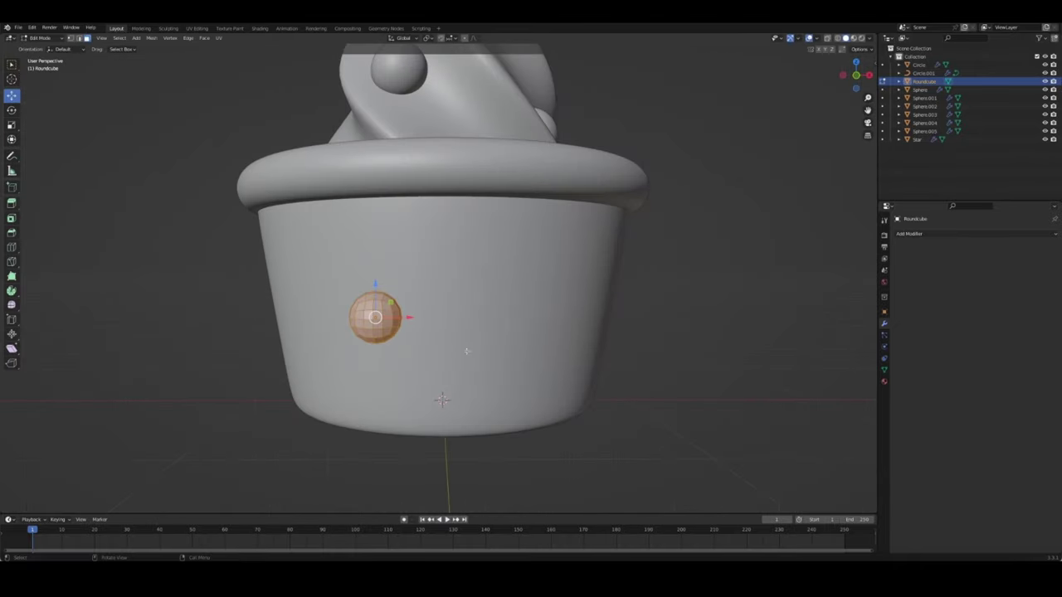
pyautogui.press('s')
pyautogui.click(616, 338)
pyautogui.press('Tab')
pyautogui.moveTo(616, 339); pyautogui.dragTo(479, 334, button='middle')
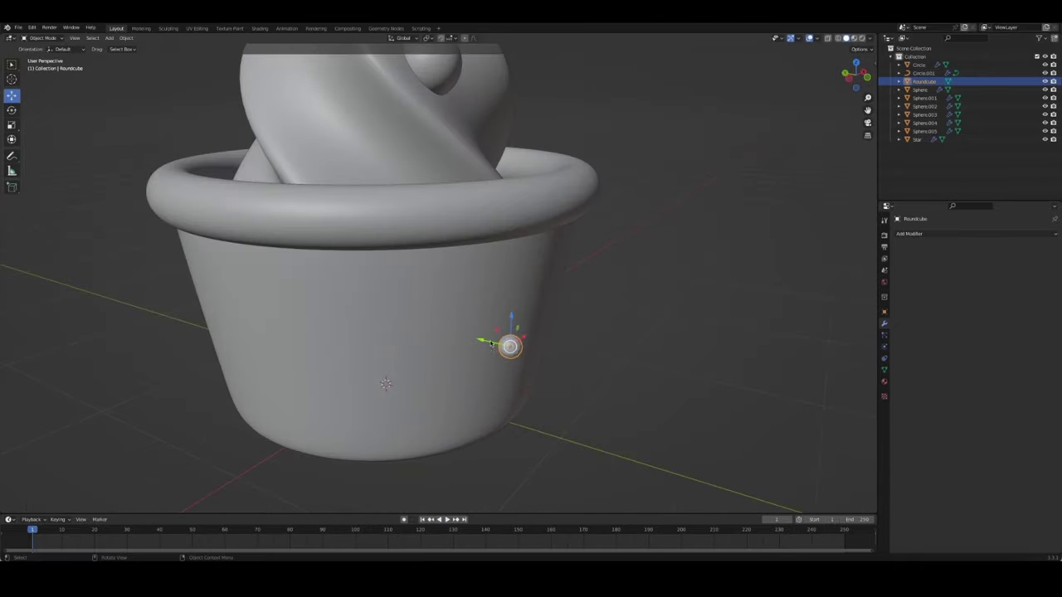
pyautogui.press('g')
pyautogui.click(481, 335)
pyautogui.moveTo(612, 372); pyautogui.dragTo(514, 355, button='middle')
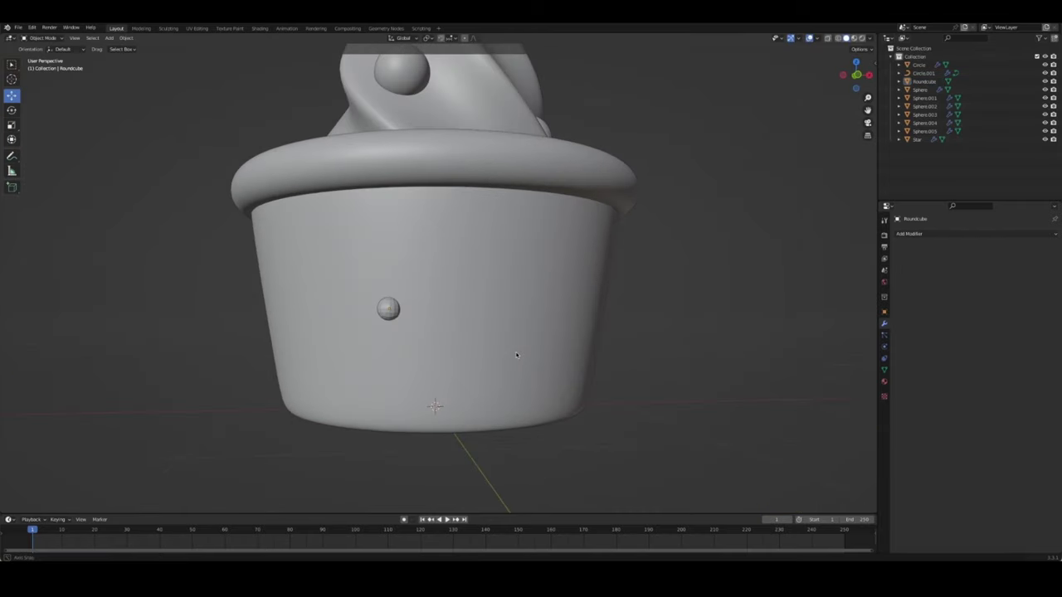
pyautogui.press('KP_1')
pyautogui.click(377, 311)
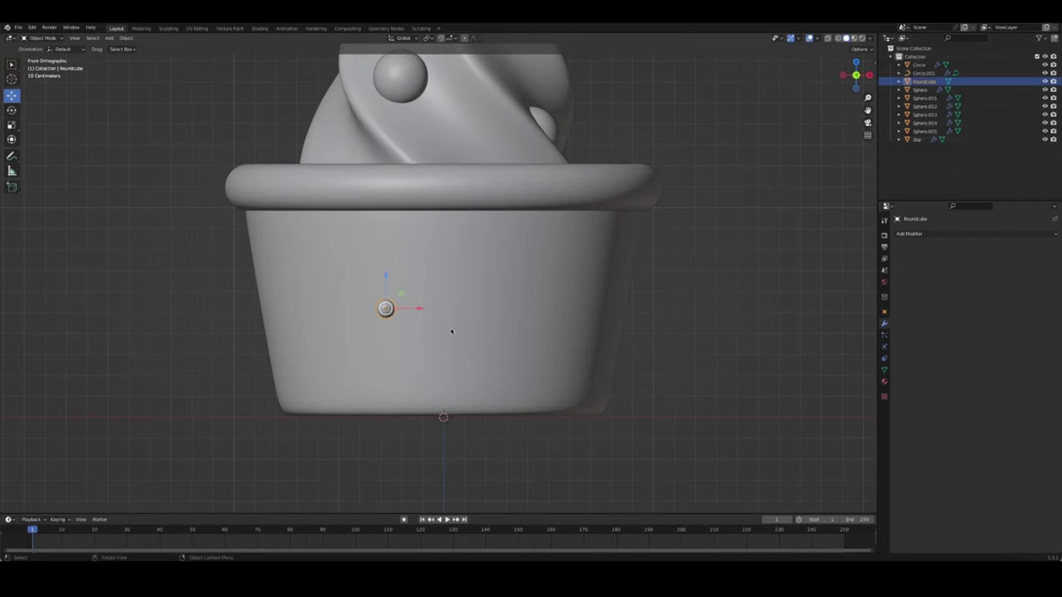
pyautogui.hotkey('ctrl', '1')
# Shade the eye sphere smooth
pyautogui.rightClick(328, 286)
pyautogui.click(340, 297)
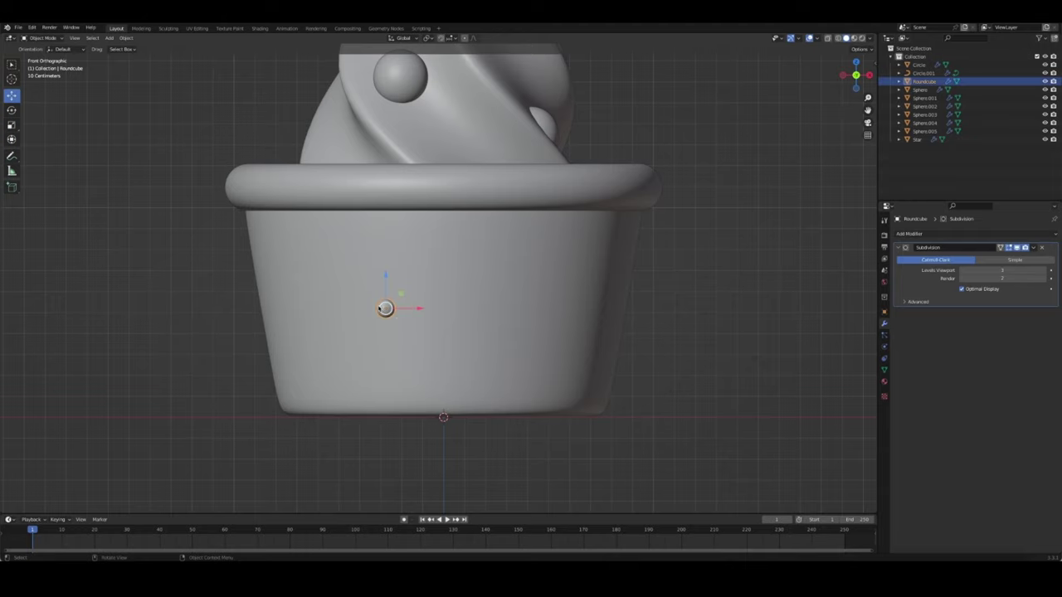
pyautogui.moveTo(385, 308)
pyautogui.mouseDown(button='middle')
pyautogui.moveTo(474, 355)
pyautogui.moveTo(619, 349)
pyautogui.moveTo(440, 330)
pyautogui.mouseUp(button='middle')
pyautogui.click(498, 357)
pyautogui.click(428, 326)
# Add a Mirror modifier to the eye with the Circle object as mirror centre
pyautogui.click(942, 236)
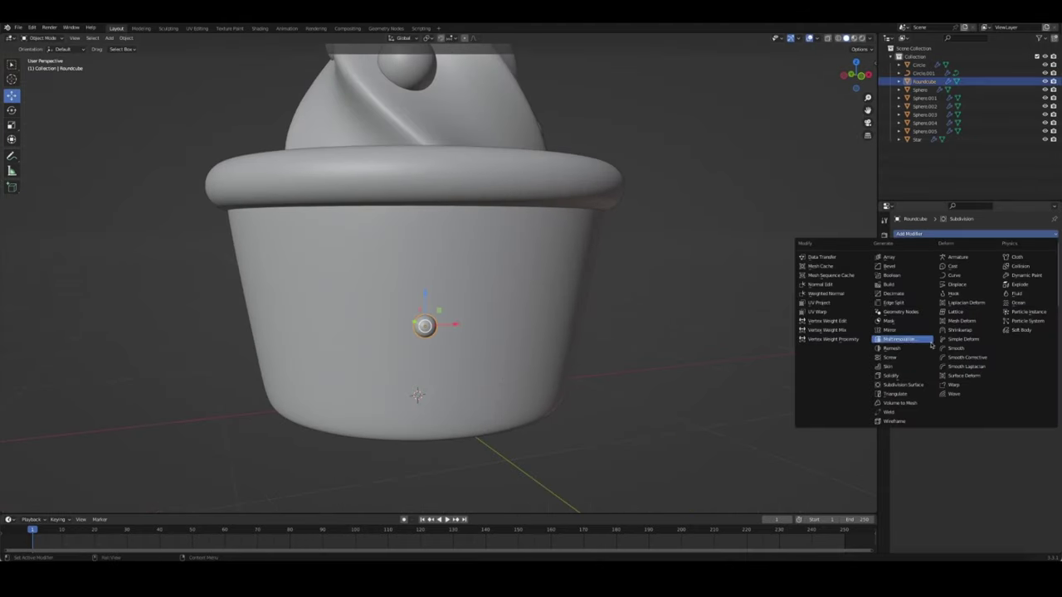
pyautogui.click(900, 330)
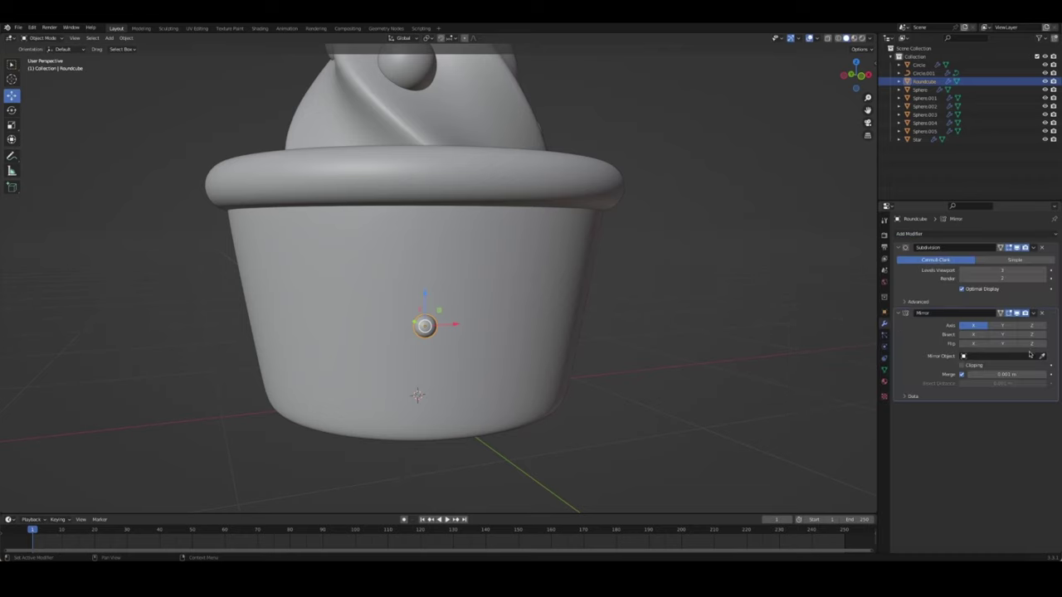
pyautogui.click(539, 255)
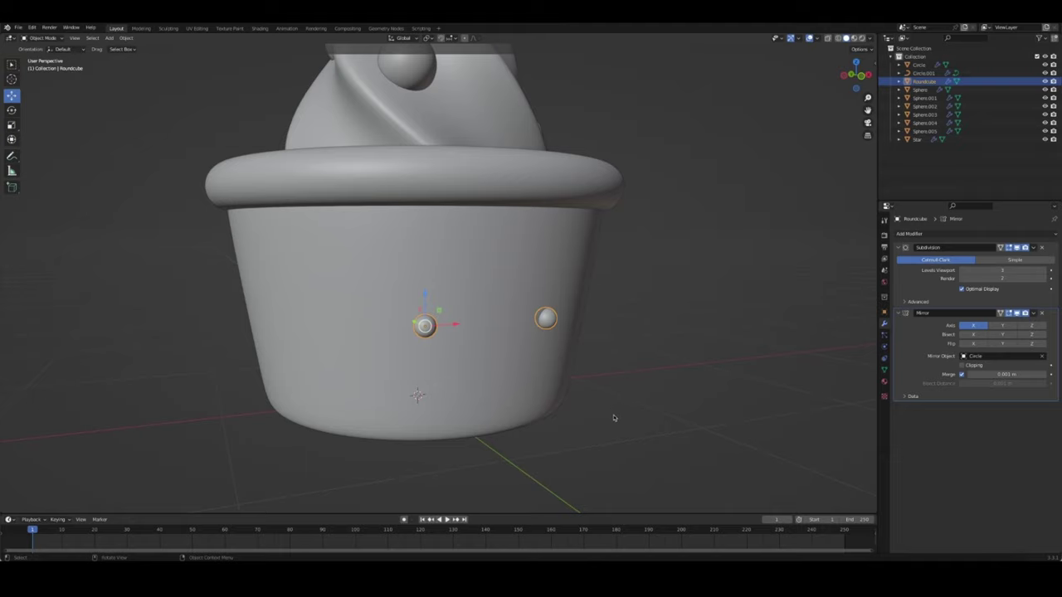
pyautogui.click(694, 416)
pyautogui.press('KP_1')
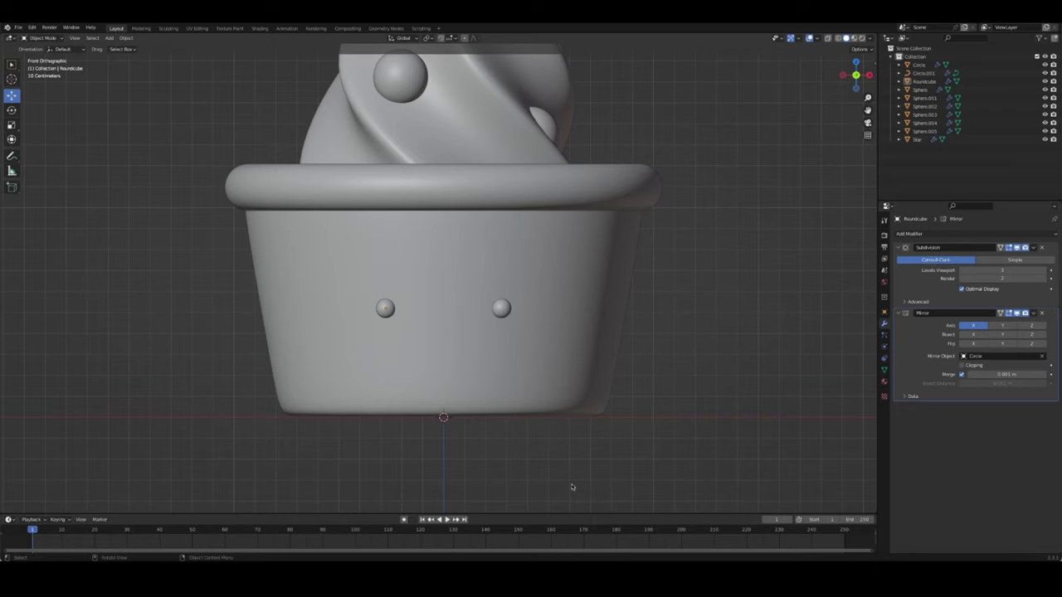
pyautogui.rightClick(477, 357)
# Add a cube and scale it down to a small size in Edit Mode
pyautogui.hotkey('shift', 'a')
pyautogui.moveTo(431, 369)
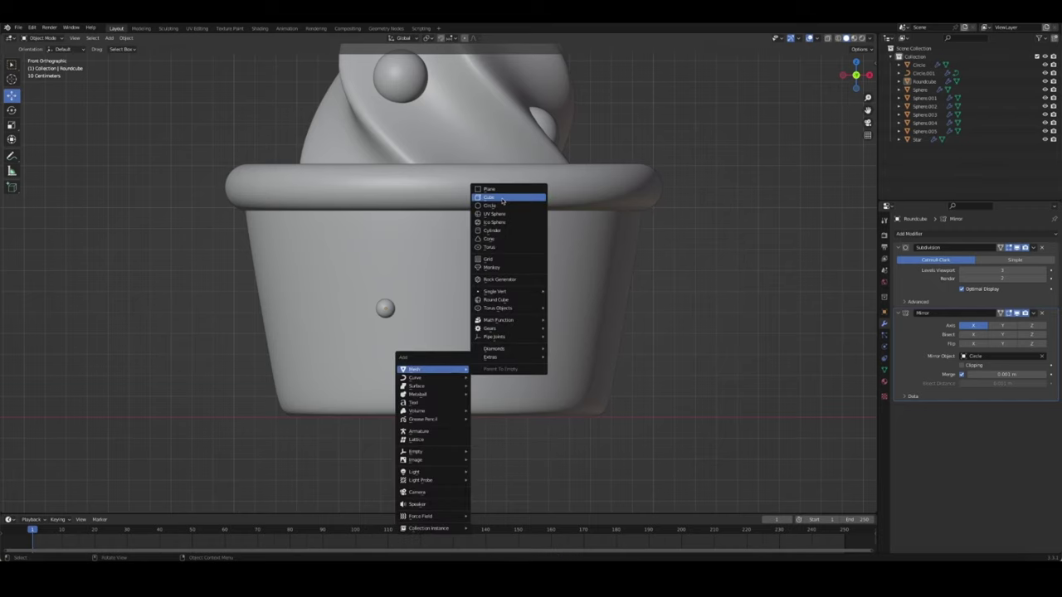
pyautogui.click(502, 200)
pyautogui.scroll(-5, 568, 377)
pyautogui.press('Tab')
pyautogui.press('s')
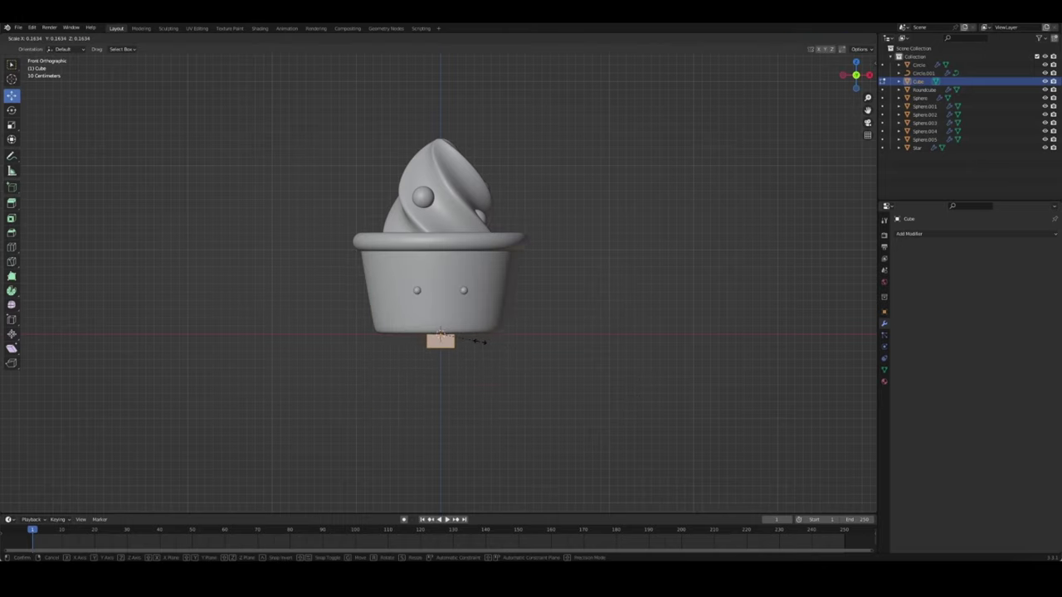
pyautogui.click(465, 334)
pyautogui.press('Tab')
# Position the small cube on the pot's front surface below the eyes
pyautogui.moveTo(464, 334); pyautogui.dragTo(525, 378, button='middle')
pyautogui.moveTo(387, 324); pyautogui.dragTo(447, 341)
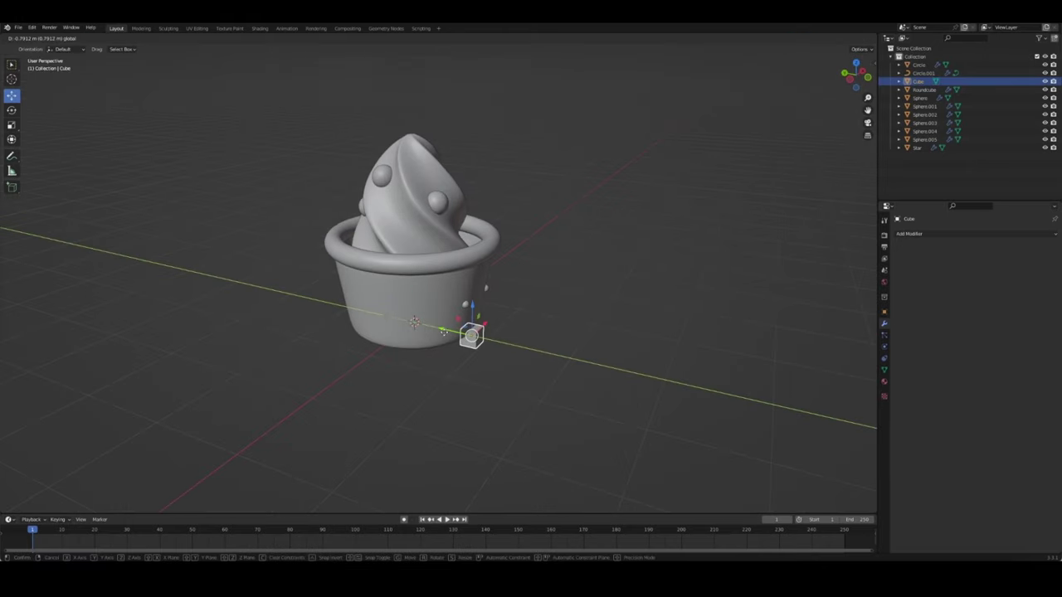
pyautogui.moveTo(474, 305); pyautogui.dragTo(472, 276)
pyautogui.press('KP_1')
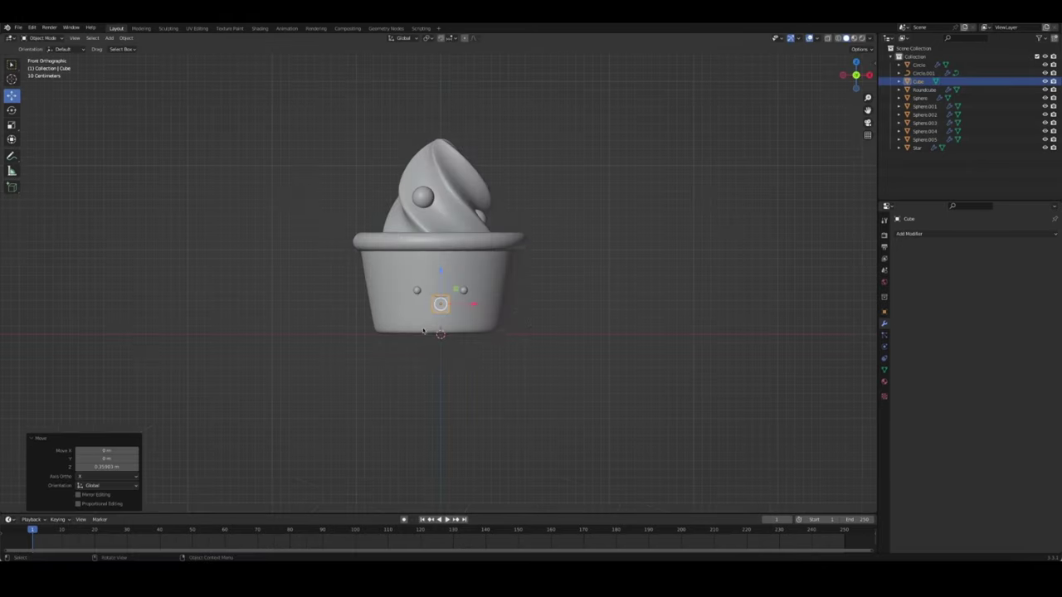
pyautogui.scroll(5, 531, 323)
pyautogui.moveTo(530, 322); pyautogui.dragTo(506, 364, button='middle')
pyautogui.moveTo(506, 364); pyautogui.dragTo(547, 383)
pyautogui.press('KP_1')
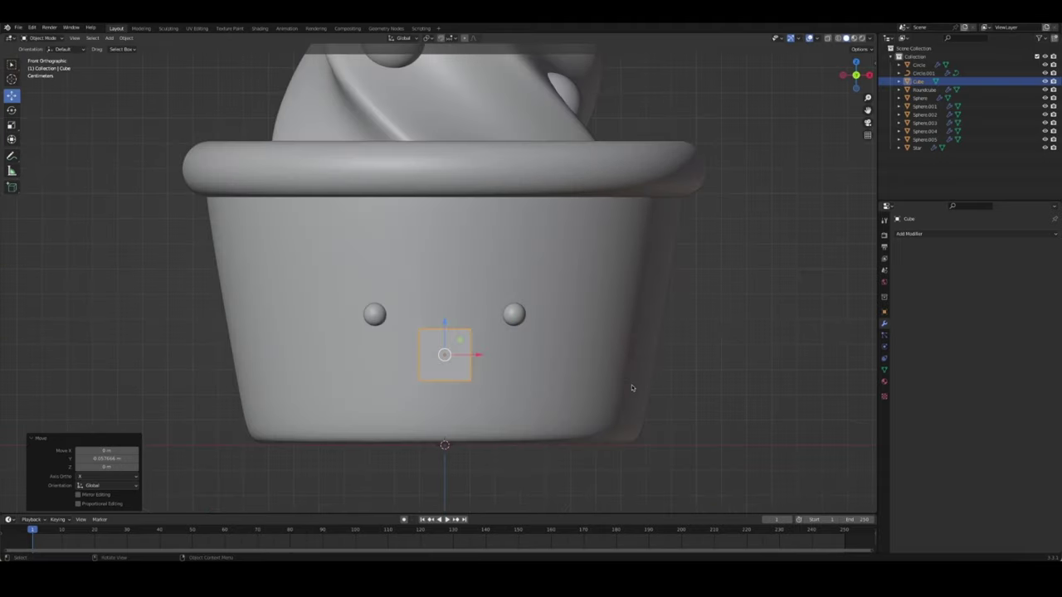
# Flatten the cube along Z and widen it along X into a mouth block
pyautogui.press('Tab')
pyautogui.press('s')
pyautogui.press('z')
pyautogui.click(538, 369)
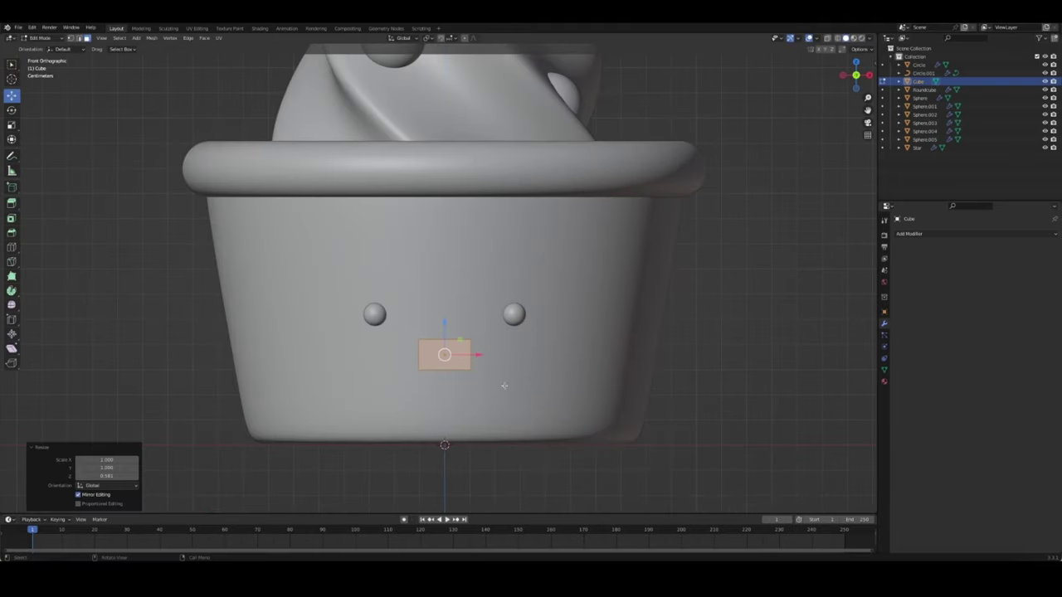
pyautogui.click(585, 491)
pyautogui.moveTo(585, 491)
pyautogui.mouseDown(button='middle')
pyautogui.moveTo(573, 378)
pyautogui.moveTo(537, 386)
pyautogui.mouseUp(button='middle')
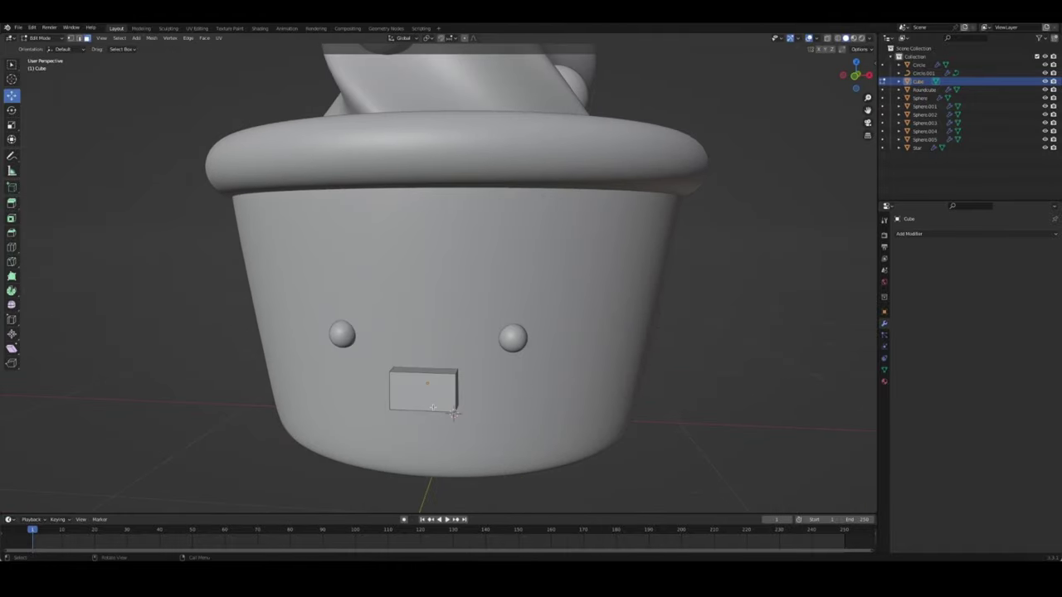
pyautogui.press('KP_1')
pyautogui.click(445, 356)
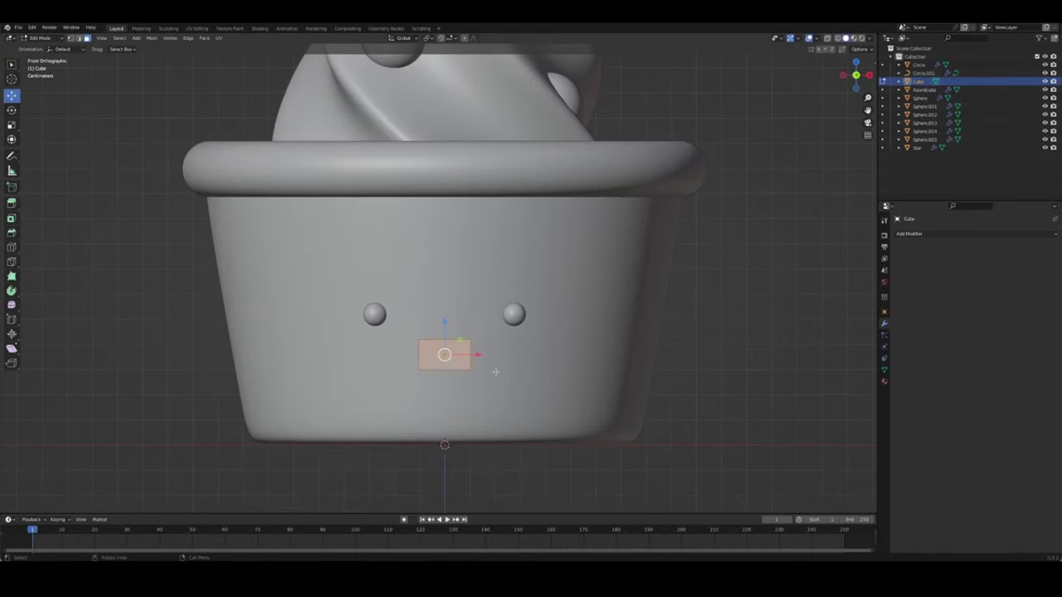
pyautogui.press('s')
pyautogui.press('x')
pyautogui.click(521, 371)
# Shrink the mouth block, turn on X-ray, and add smooth subdivision
pyautogui.moveTo(486, 372); pyautogui.dragTo(439, 390, button='middle')
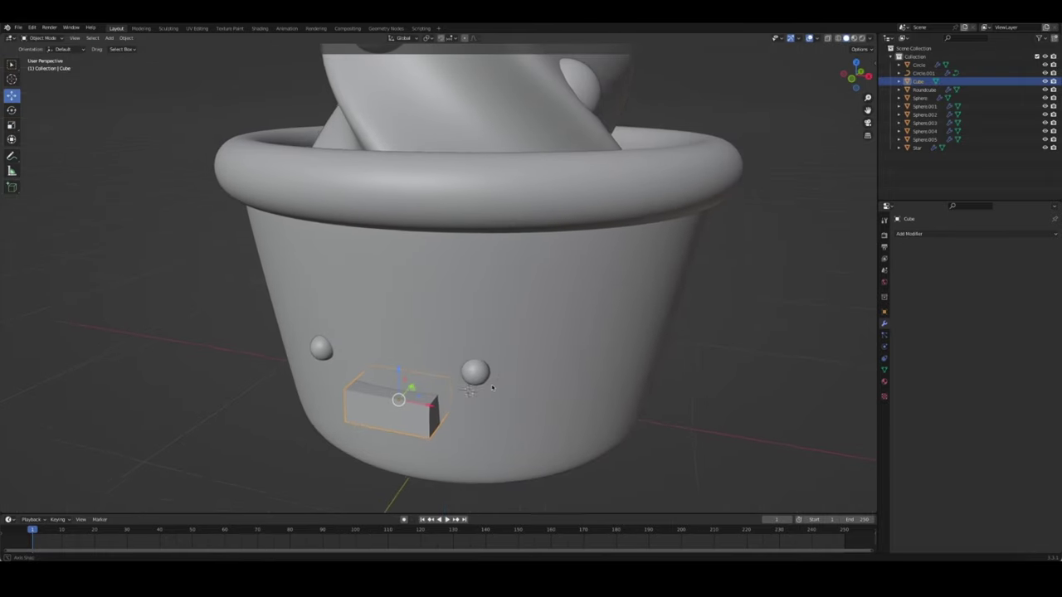
pyautogui.press('s')
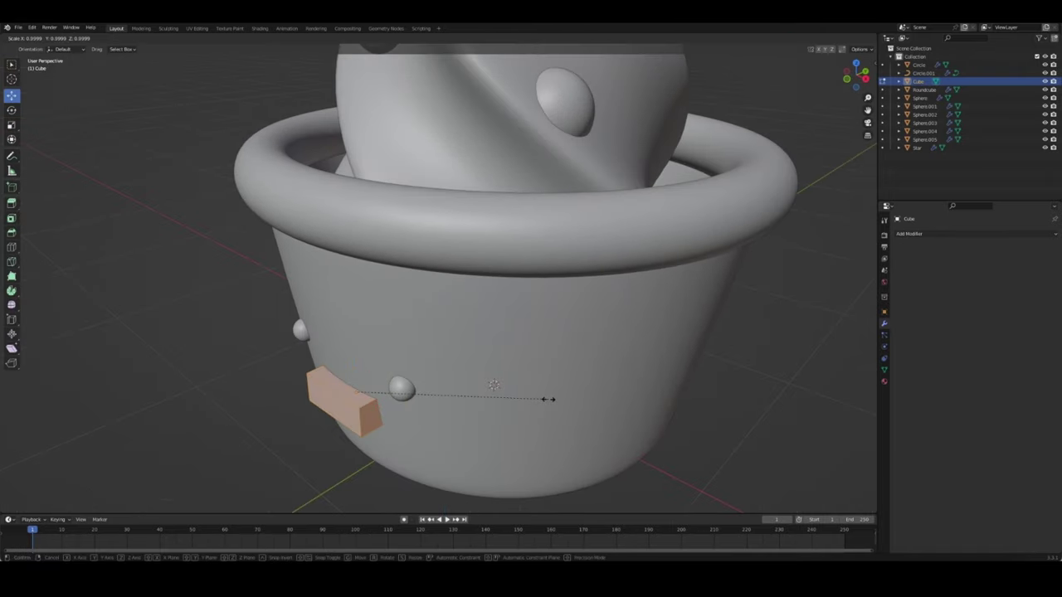
pyautogui.click(488, 393)
pyautogui.hotkey('alt', 'z')
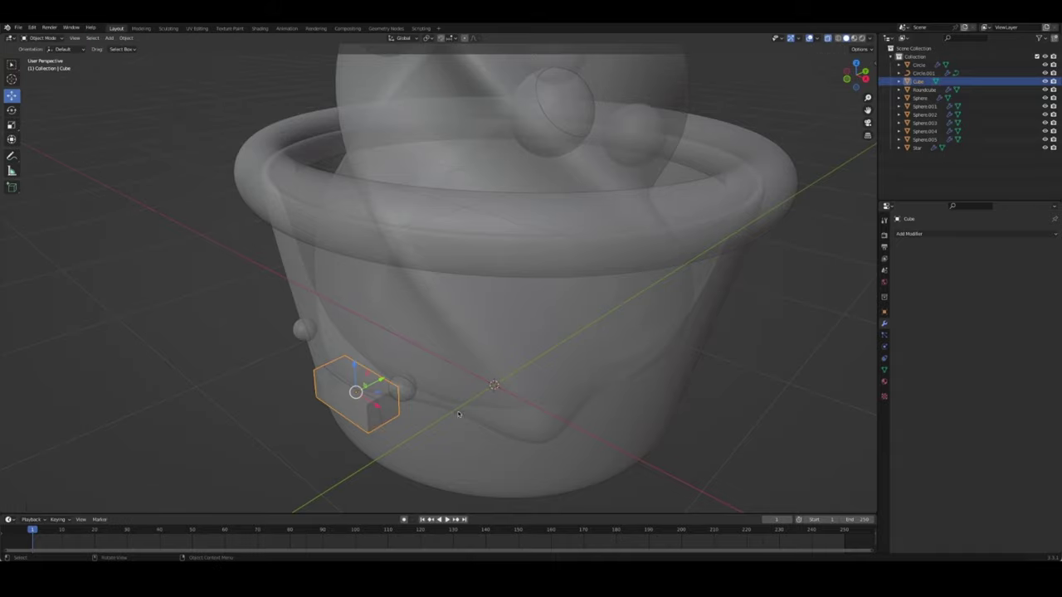
pyautogui.moveTo(457, 413); pyautogui.dragTo(484, 396, button='middle')
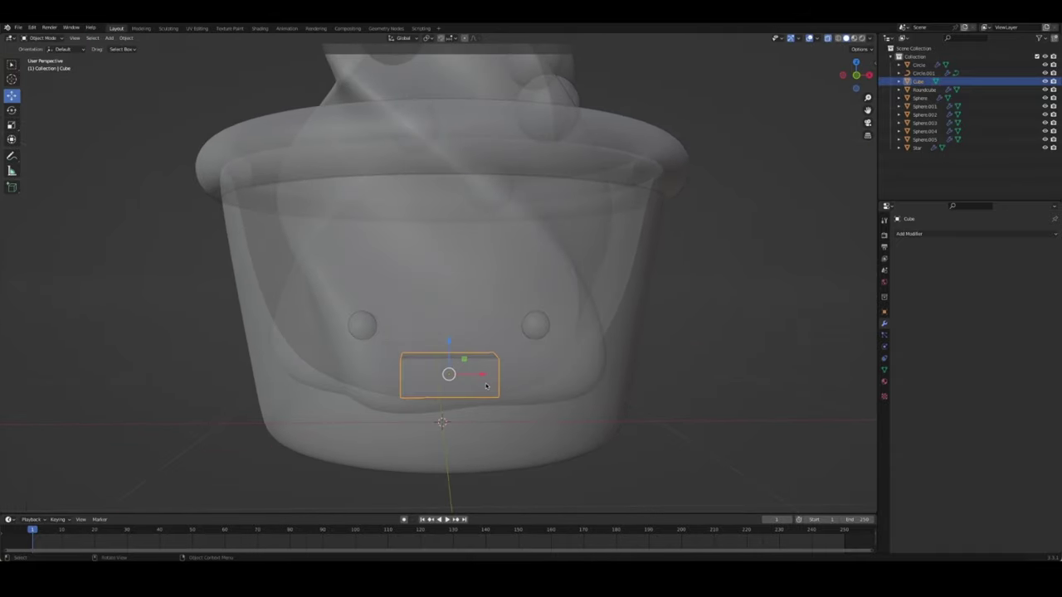
pyautogui.hotkey('ctrl', '3')
pyautogui.press('Tab')
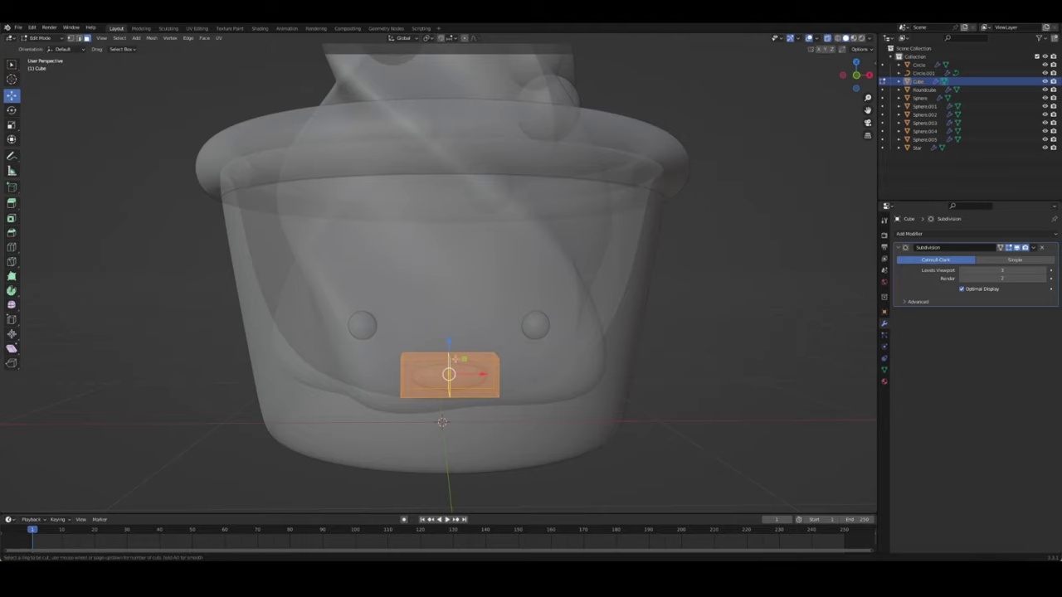
# Add a centred loop cut to the mouth block and bevel its edges
pyautogui.click(496, 355)
pyautogui.rightClick(496, 356)
pyautogui.moveTo(496, 356); pyautogui.dragTo(503, 386, button='middle')
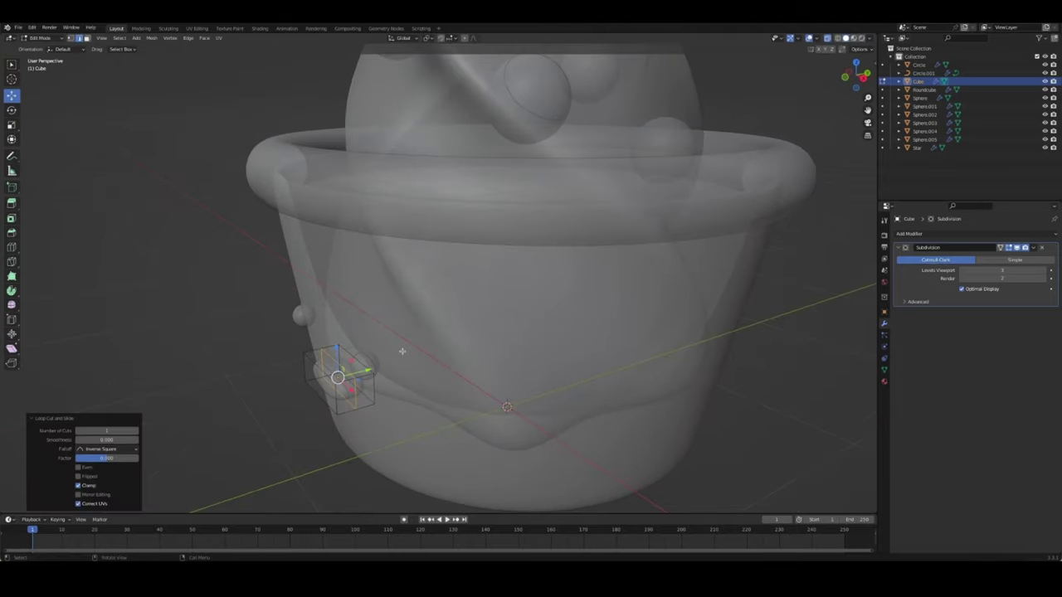
pyautogui.hotkey('ctrl', 'b')
pyautogui.click(420, 352)
pyautogui.moveTo(419, 351); pyautogui.dragTo(429, 379, button='middle')
pyautogui.press('Tab')
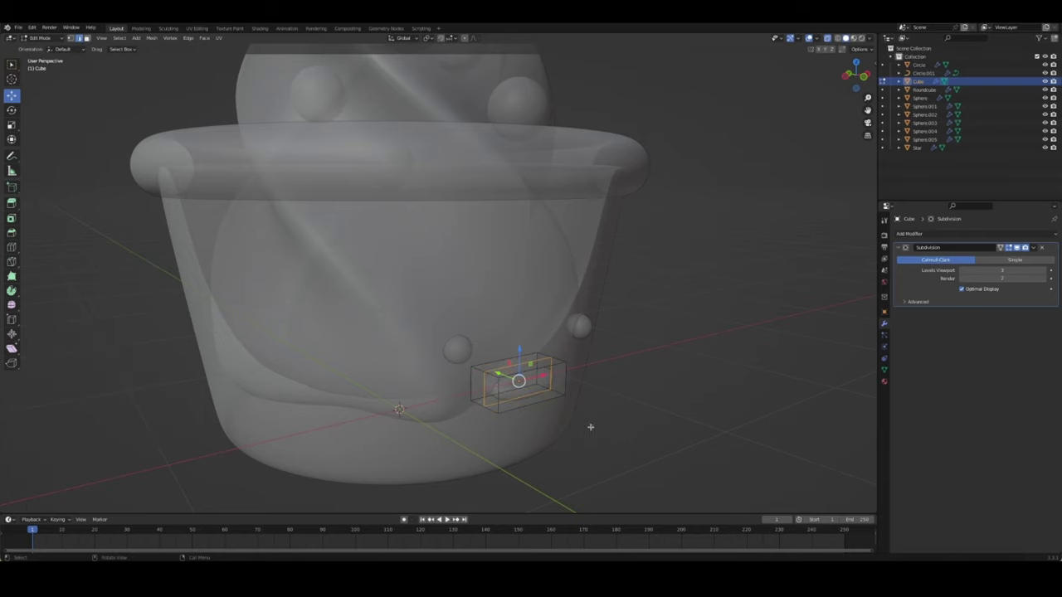
# Add further centred loop cuts through the mouth block
pyautogui.click(564, 434)
pyautogui.press('Tab')
pyautogui.moveTo(583, 398); pyautogui.dragTo(475, 399, button='middle')
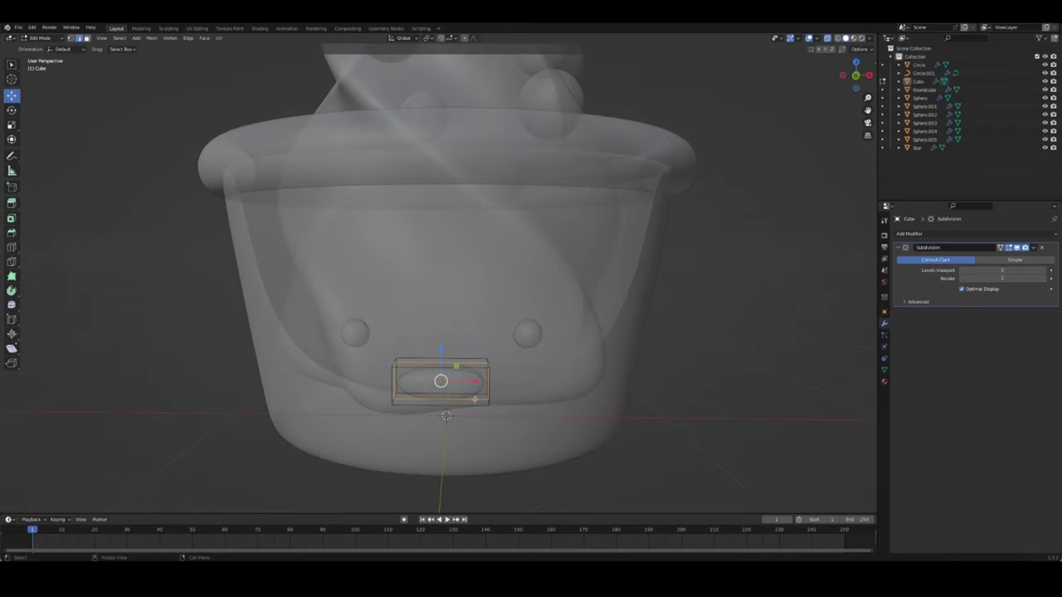
pyautogui.click(494, 381)
pyautogui.rightClick(493, 382)
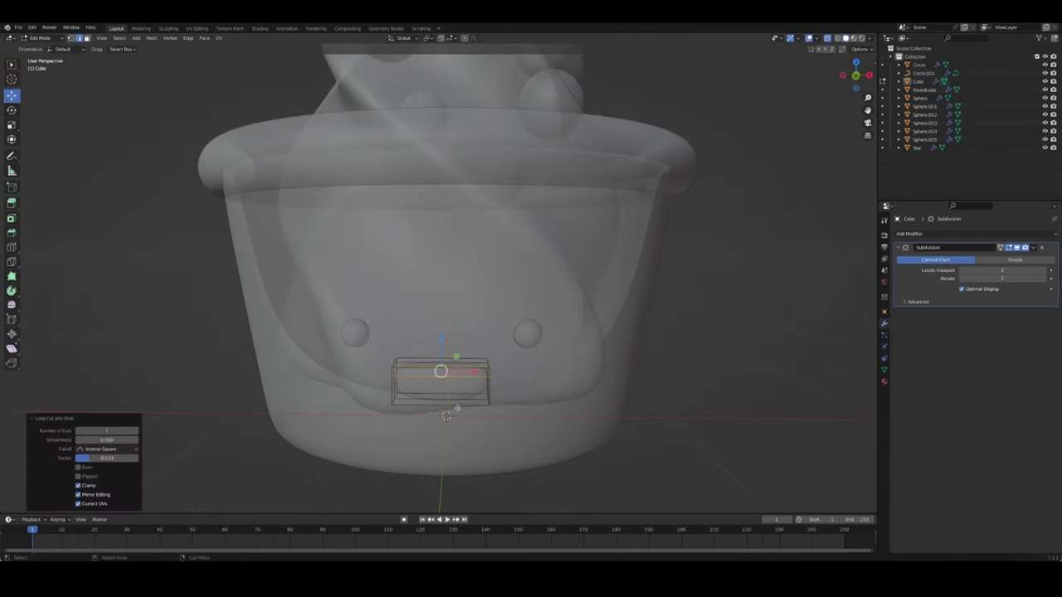
pyautogui.press('Tab')
pyautogui.hotkey('alt', 'z')
pyautogui.moveTo(576, 486)
pyautogui.mouseDown(button='middle')
pyautogui.moveTo(553, 476)
pyautogui.moveTo(517, 395)
pyautogui.mouseUp(button='middle')
pyautogui.press('Tab')
pyautogui.click(506, 391)
pyautogui.rightClick(506, 391)
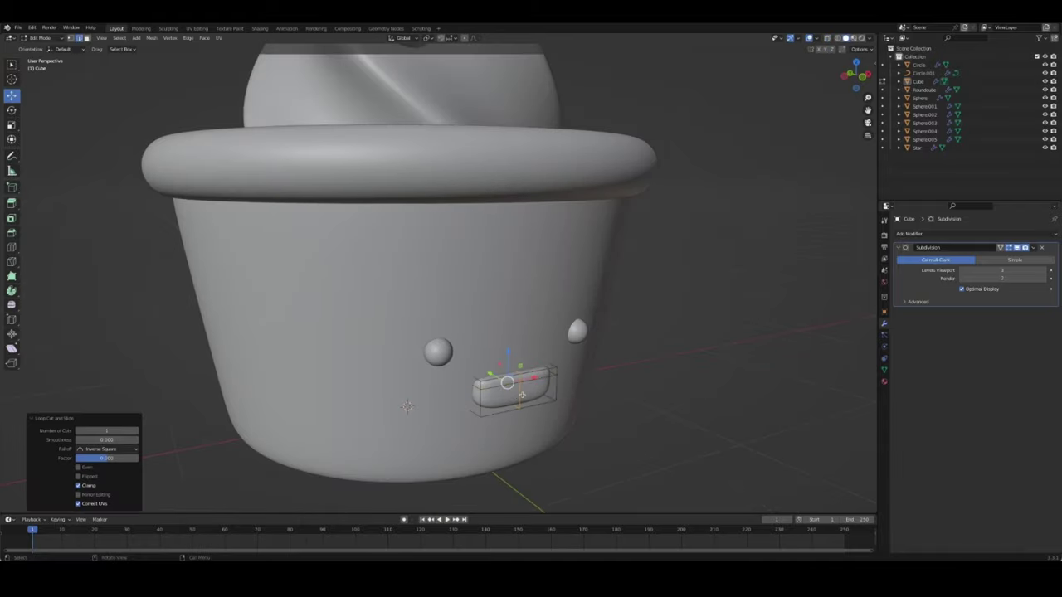
# Lower the mouth's bottom-middle vertex and move its top-middle edge vertically to curve a smile
pyautogui.press('KP_1')
pyautogui.hotkey('alt', 'z')
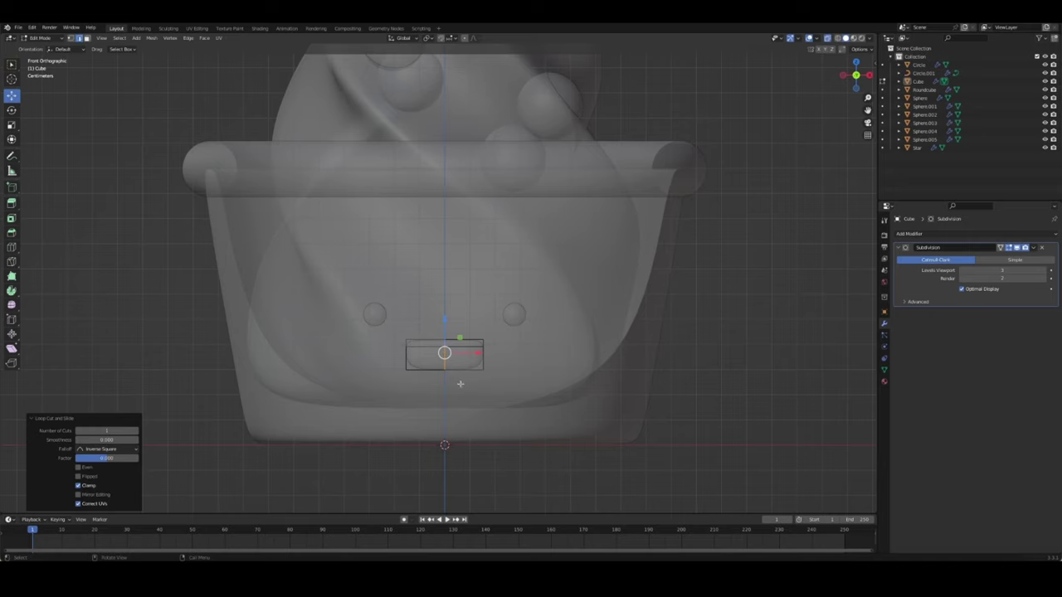
pyautogui.click(406, 371)
pyautogui.press('g')
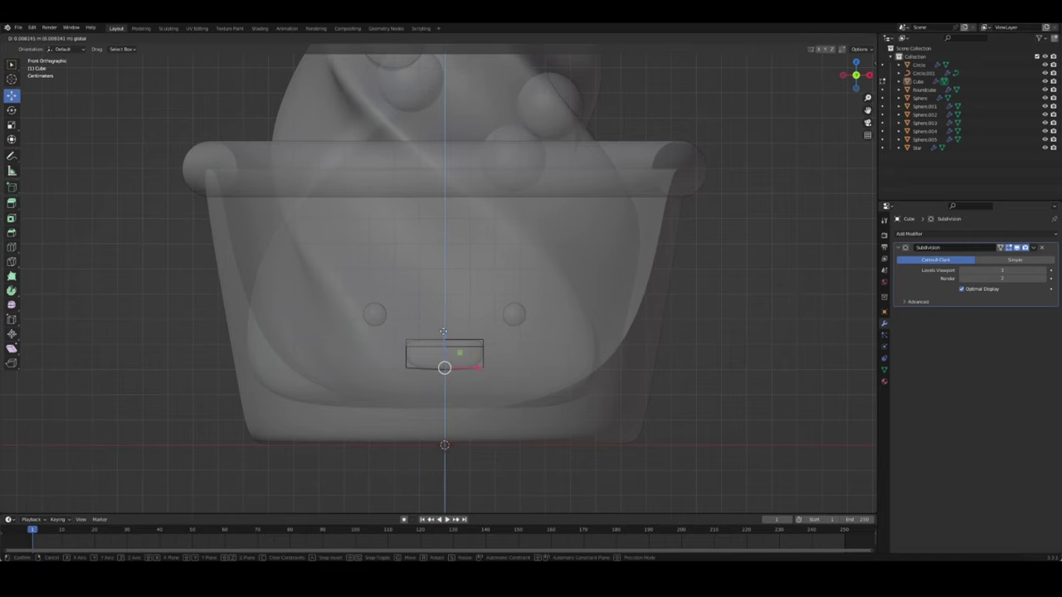
pyautogui.click(522, 458)
pyautogui.click(445, 341)
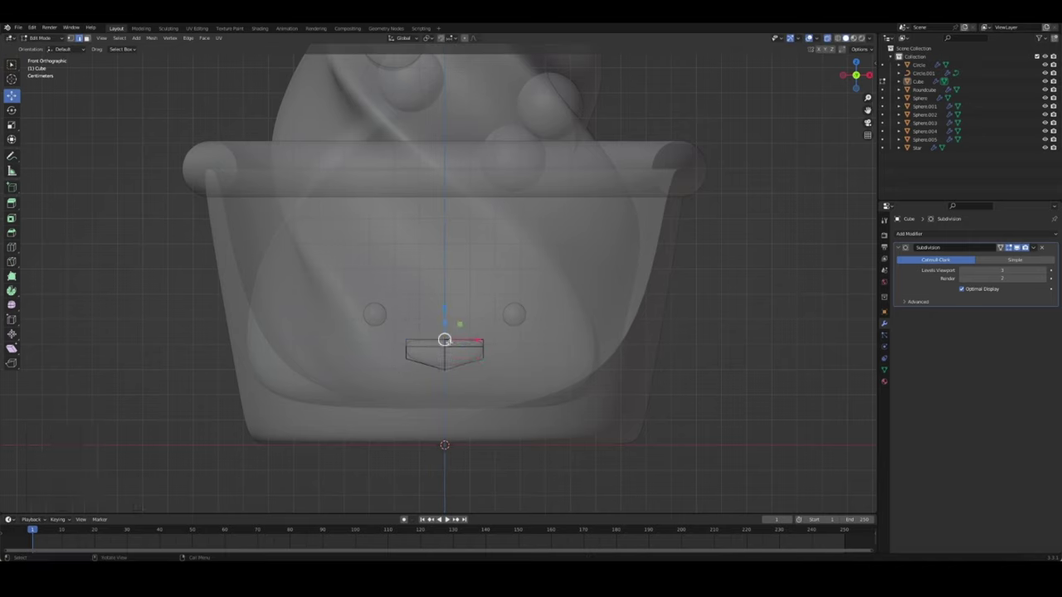
pyautogui.press('g')
pyautogui.press('z')
pyautogui.click(444, 318)
pyautogui.press('Tab')
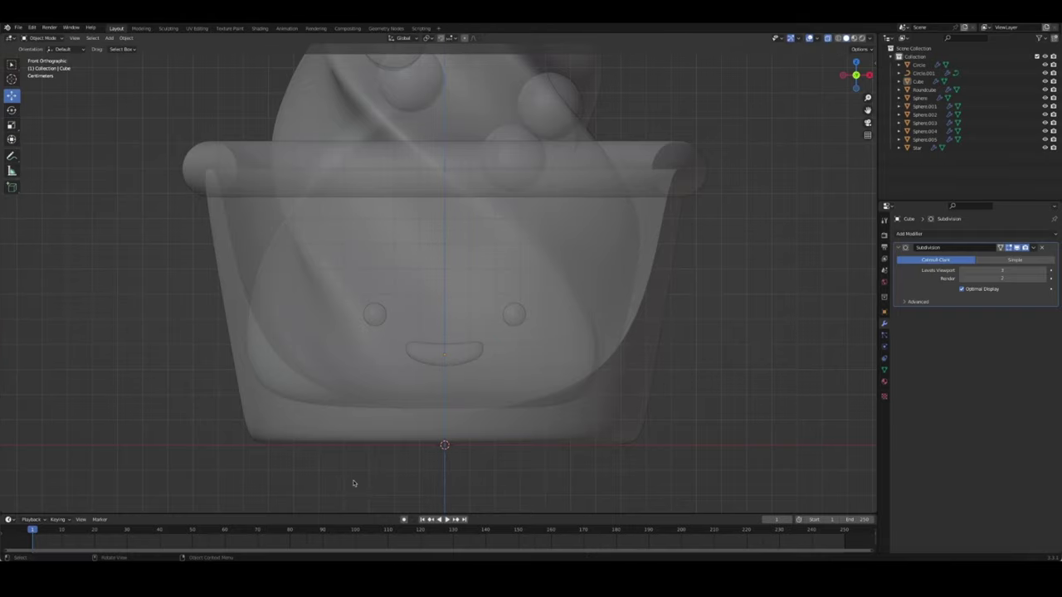
# Save the file as Ice Cream Cup.blend
pyautogui.moveTo(355, 486)
pyautogui.mouseDown(button='middle')
pyautogui.moveTo(503, 451)
pyautogui.moveTo(611, 457)
pyautogui.moveTo(518, 471)
pyautogui.moveTo(529, 451)
pyautogui.mouseUp(button='middle')
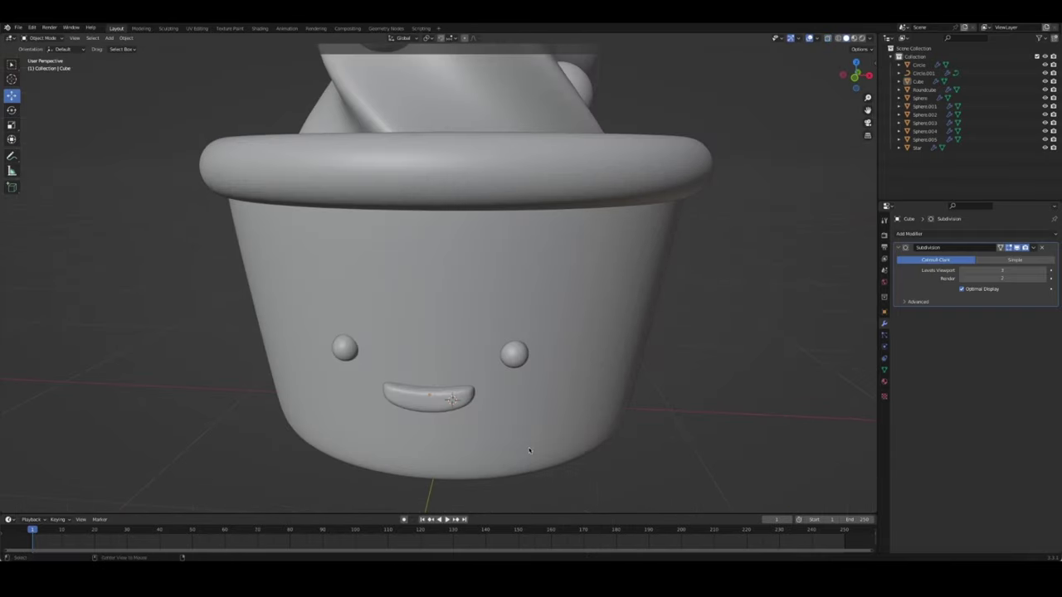
pyautogui.click(416, 400)
pyautogui.rightClick(415, 401)
pyautogui.hotkey('ctrl', 's')
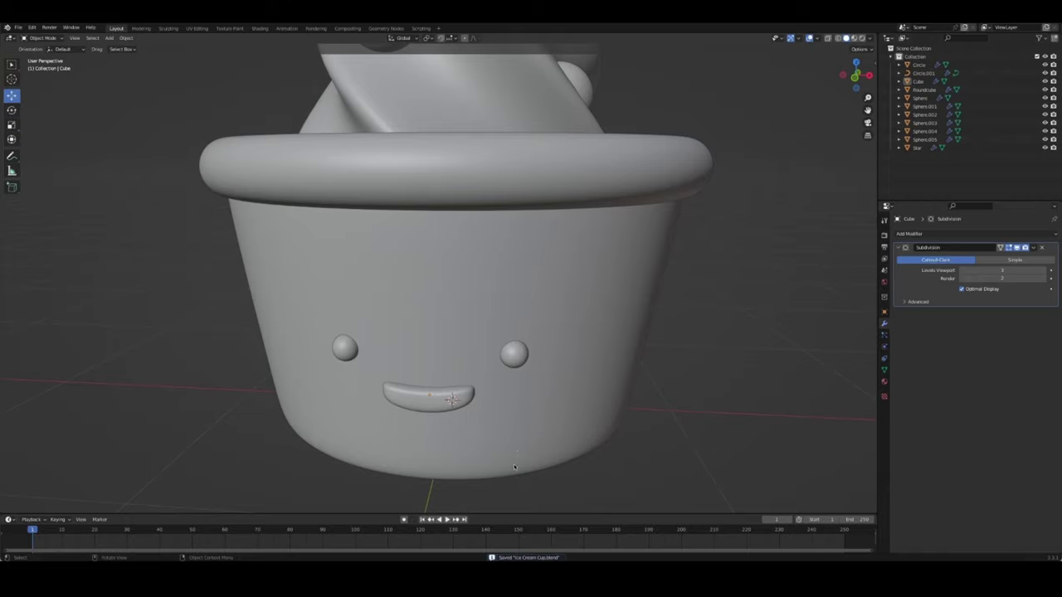
pyautogui.moveTo(516, 473); pyautogui.dragTo(547, 439, button='middle')
pyautogui.press('KP_1')
pyautogui.click(473, 353)
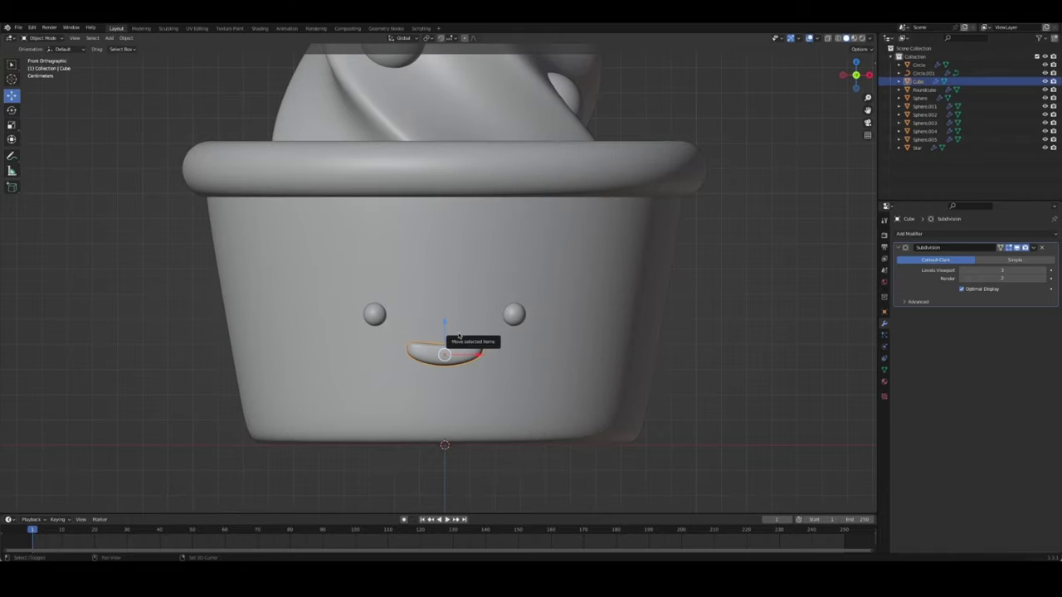
# Duplicate the smile, place the copy above the eyes and rotate it 180°
pyautogui.hotkey('shift', 'd')
pyautogui.click(444, 232)
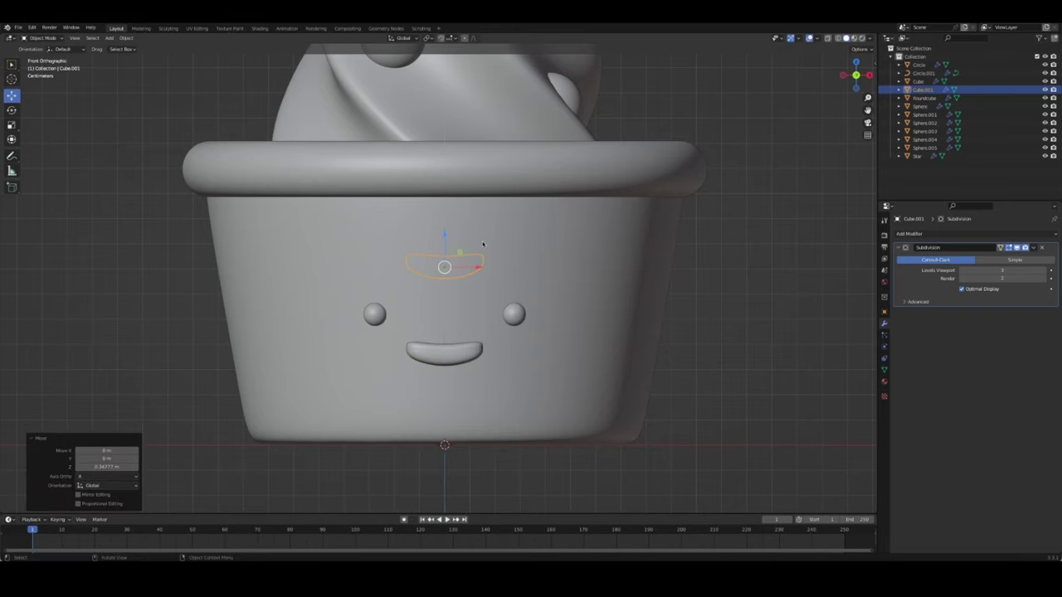
pyautogui.press('r')
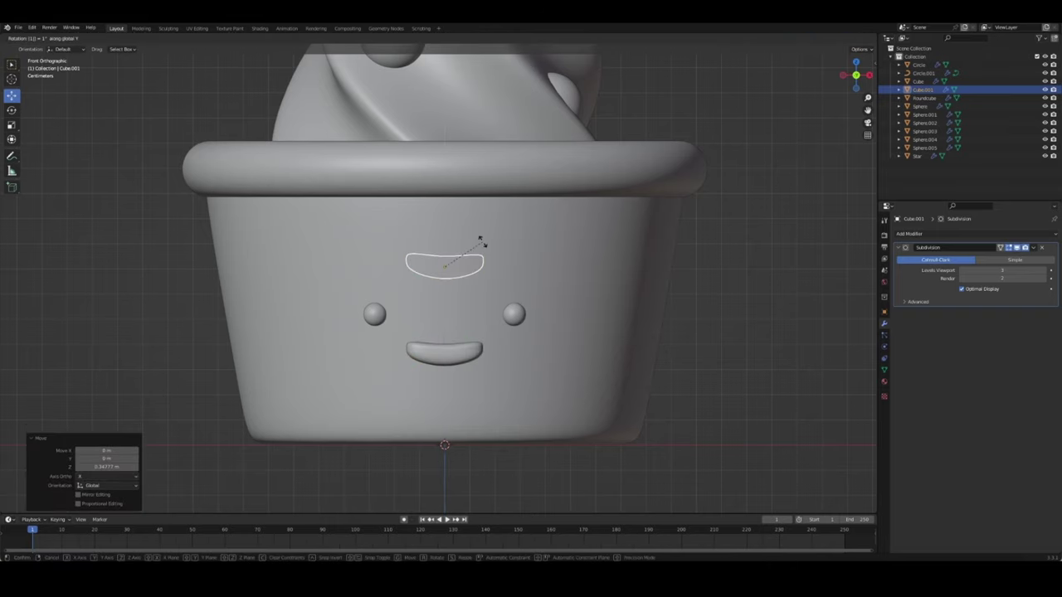
pyautogui.write('180')
pyautogui.press('Return')
# Shrink the upside-down copy in Edit Mode into a small eyebrow
pyautogui.press('Tab')
pyautogui.moveTo(487, 238); pyautogui.dragTo(654, 329, button='middle')
pyautogui.press('Tab')
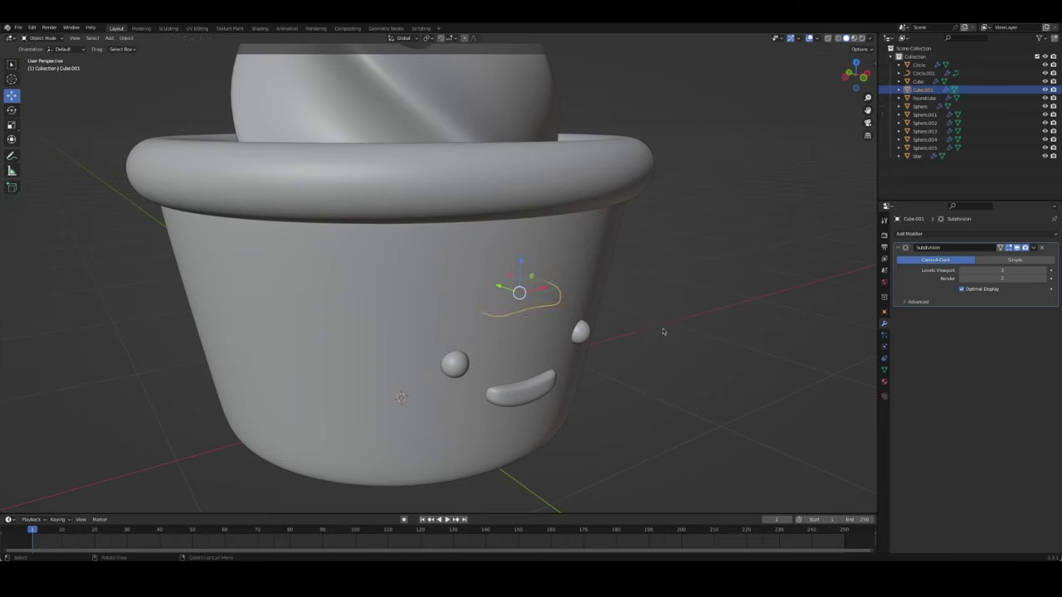
pyautogui.click(499, 288)
pyautogui.press('Tab')
pyautogui.press('a')
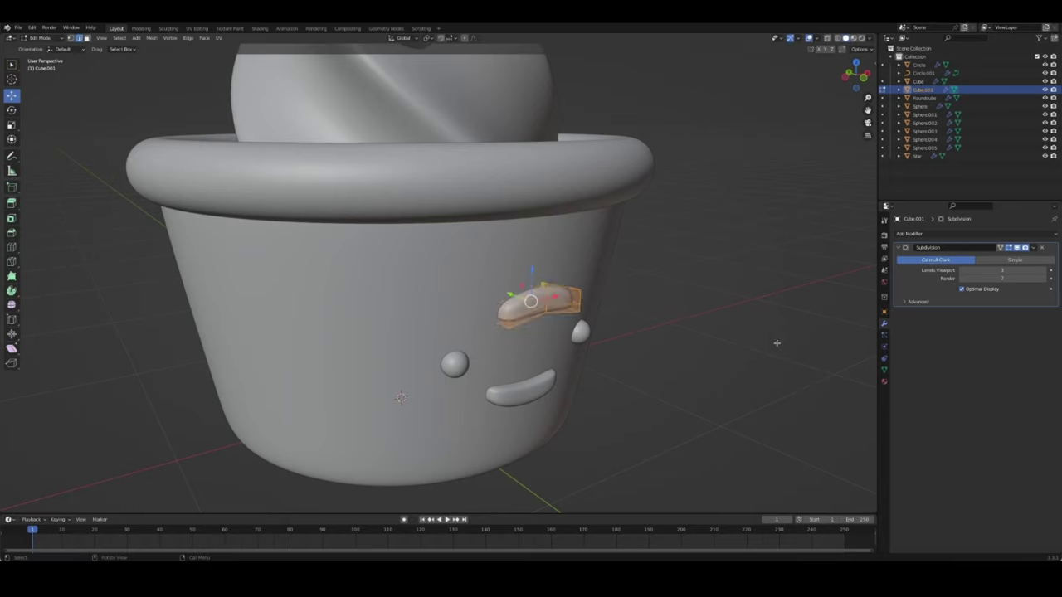
pyautogui.press('s')
pyautogui.click(680, 331)
pyautogui.press('Tab')
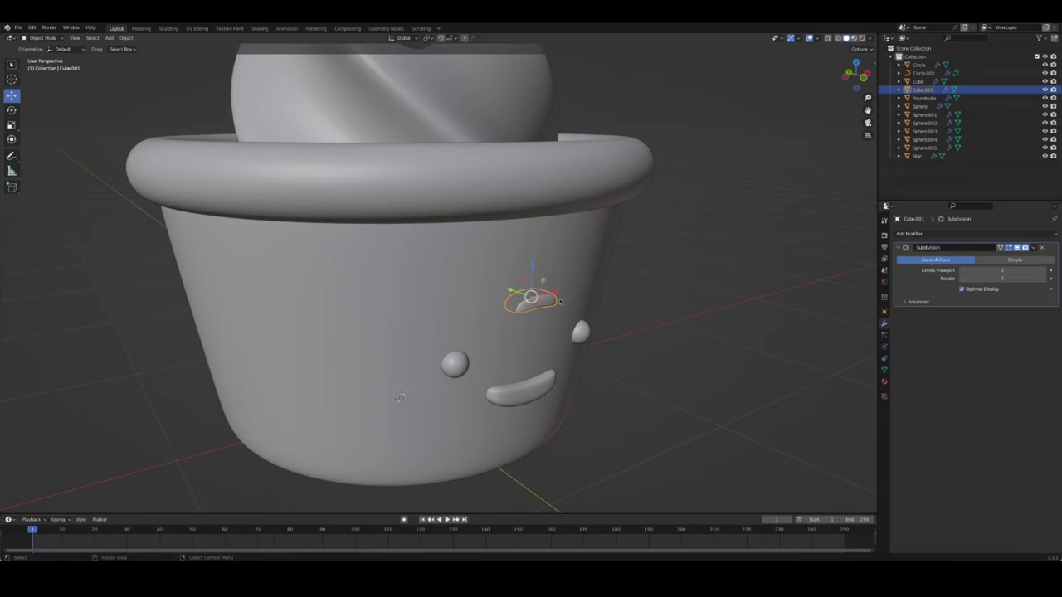
# Slide the eyebrow sideways over the left eye and raise it vertically in front view
pyautogui.press('g')
pyautogui.press('x')
pyautogui.click(478, 307)
pyautogui.press('KP_1')
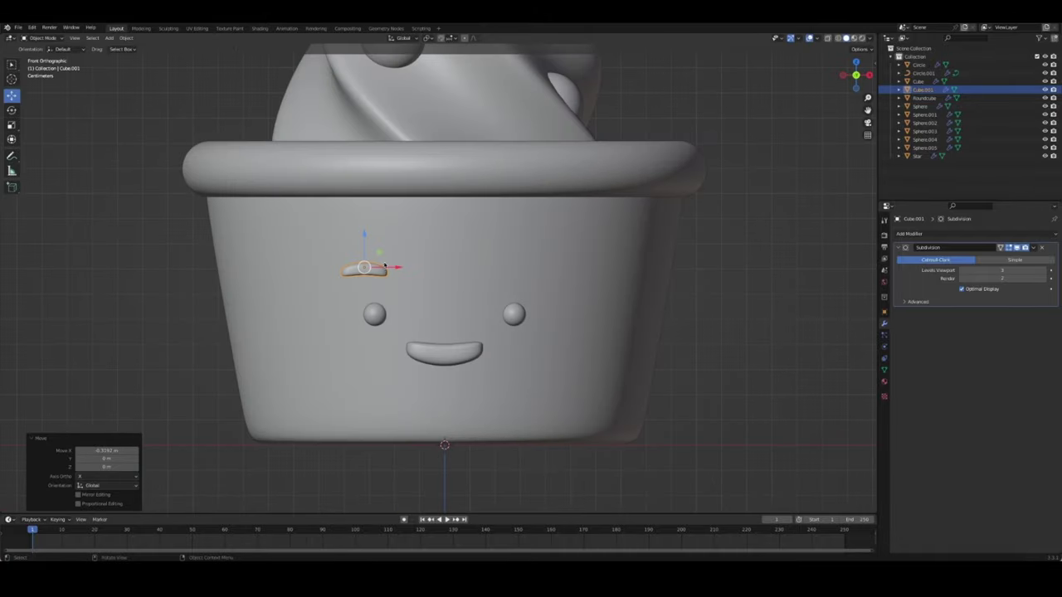
pyautogui.press('g')
pyautogui.press('x')
pyautogui.press('z')
pyautogui.click(412, 277)
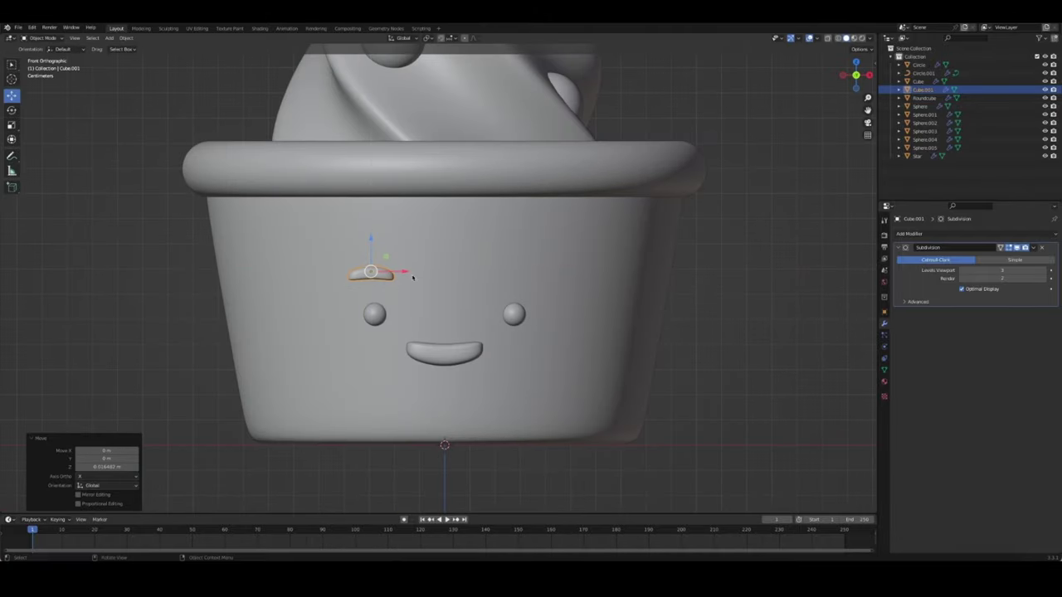
# Tilt the eyebrow and turn it -23.5° around Z, checking from the top in X-ray
pyautogui.press('r')
pyautogui.click(554, 261)
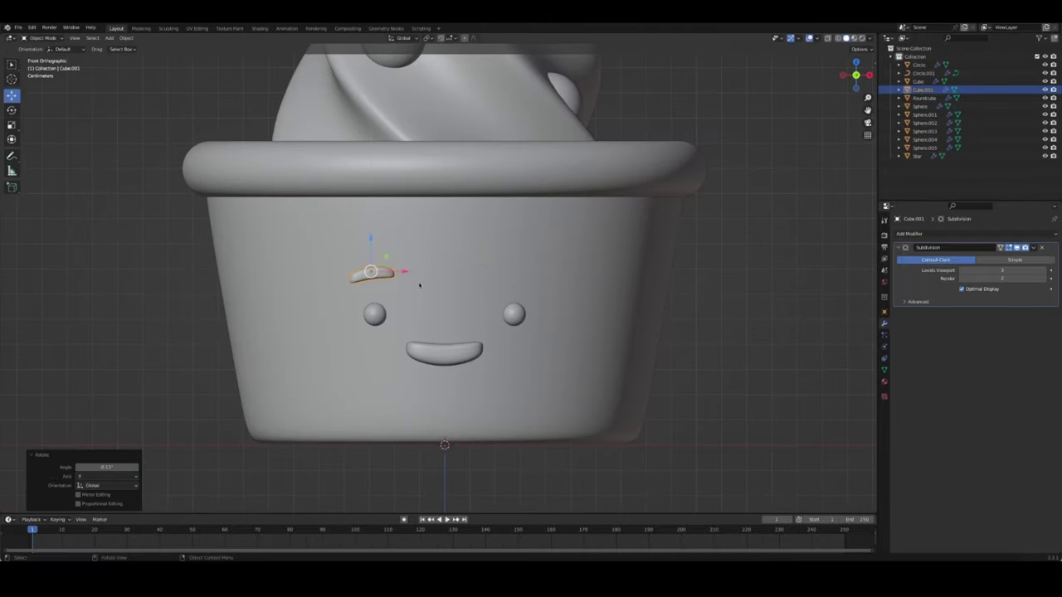
pyautogui.moveTo(422, 287); pyautogui.dragTo(435, 332, button='middle')
pyautogui.press('r')
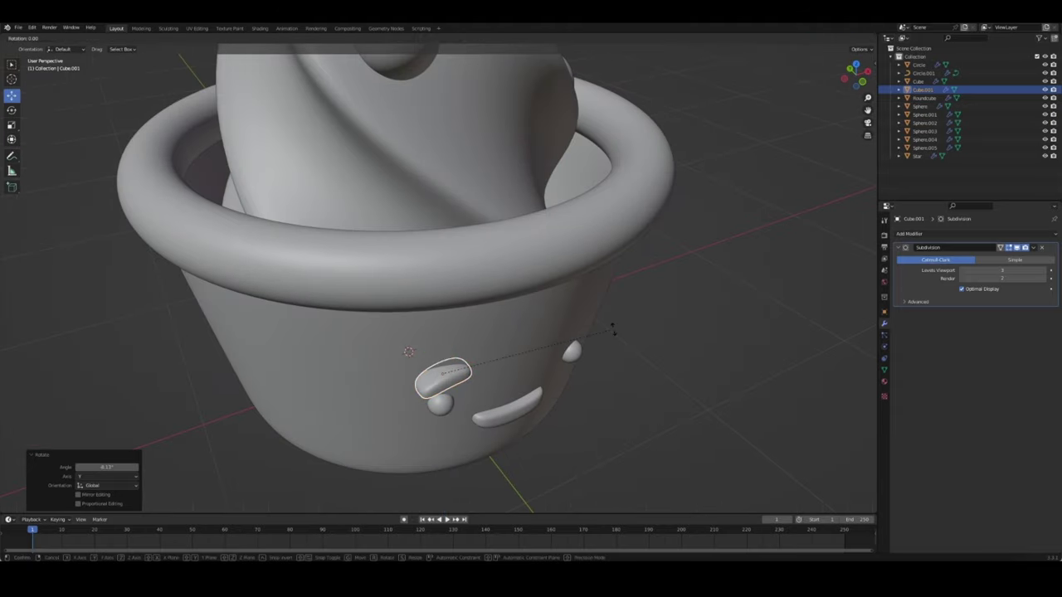
pyautogui.press('z')
pyautogui.click(593, 392)
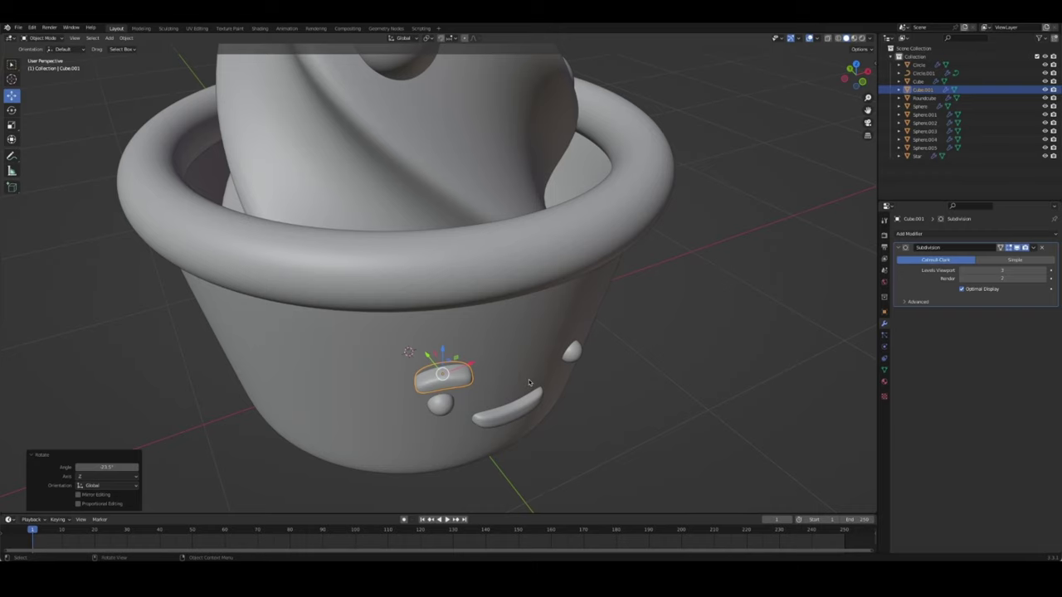
pyautogui.press('KP_7')
pyautogui.hotkey('alt', 'z')
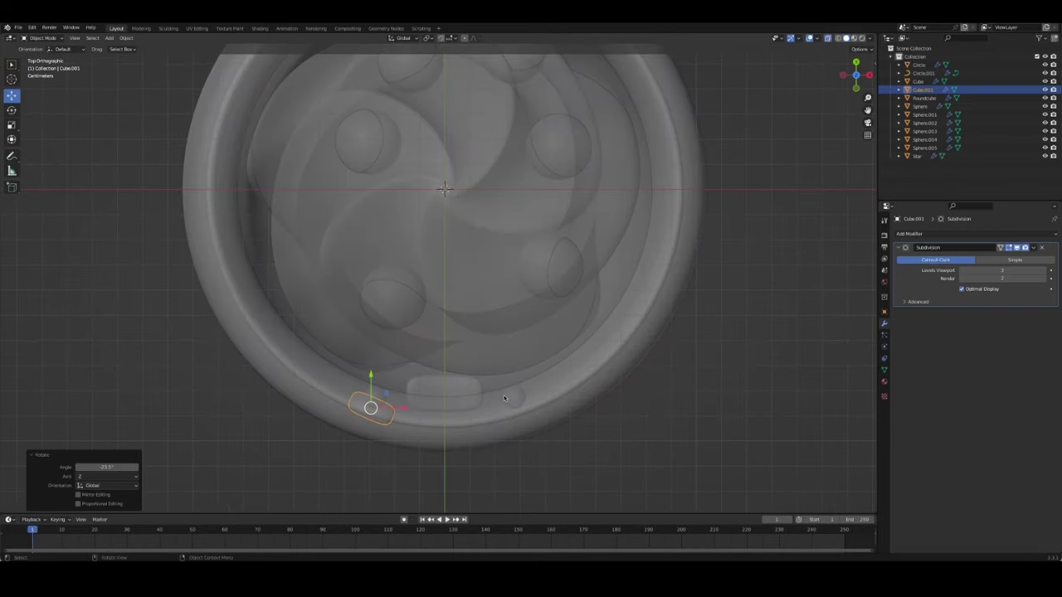
# Rotate and nudge the eyebrow from above, pressing it closer to the pot wall
pyautogui.press('r')
pyautogui.click(386, 399)
pyautogui.press('g')
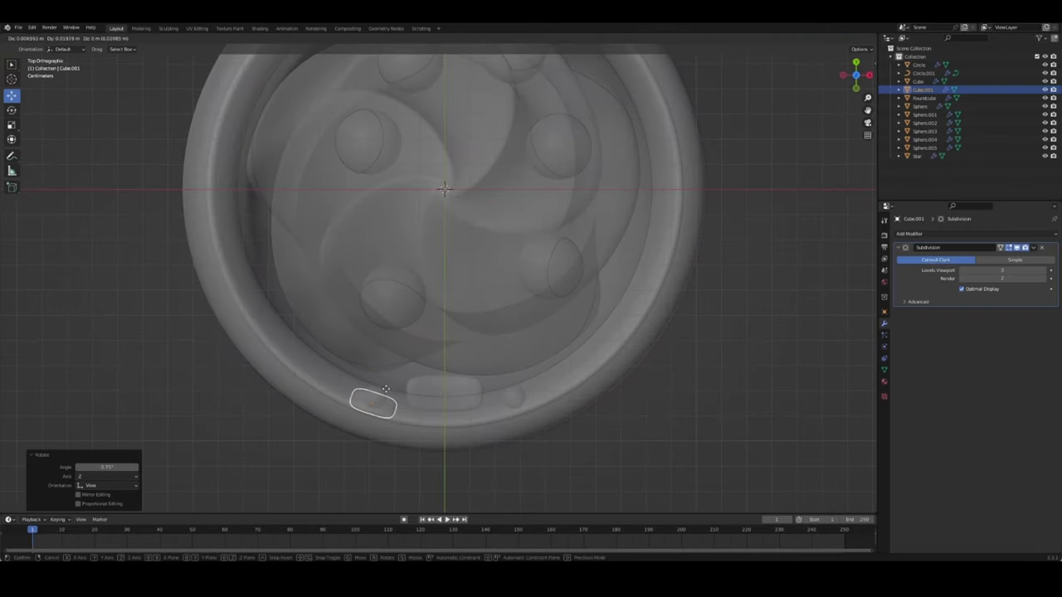
pyautogui.click(386, 395)
pyautogui.moveTo(386, 395)
pyautogui.mouseDown(button='middle')
pyautogui.moveTo(473, 393)
pyautogui.moveTo(489, 448)
pyautogui.mouseUp(button='middle')
pyautogui.press('g')
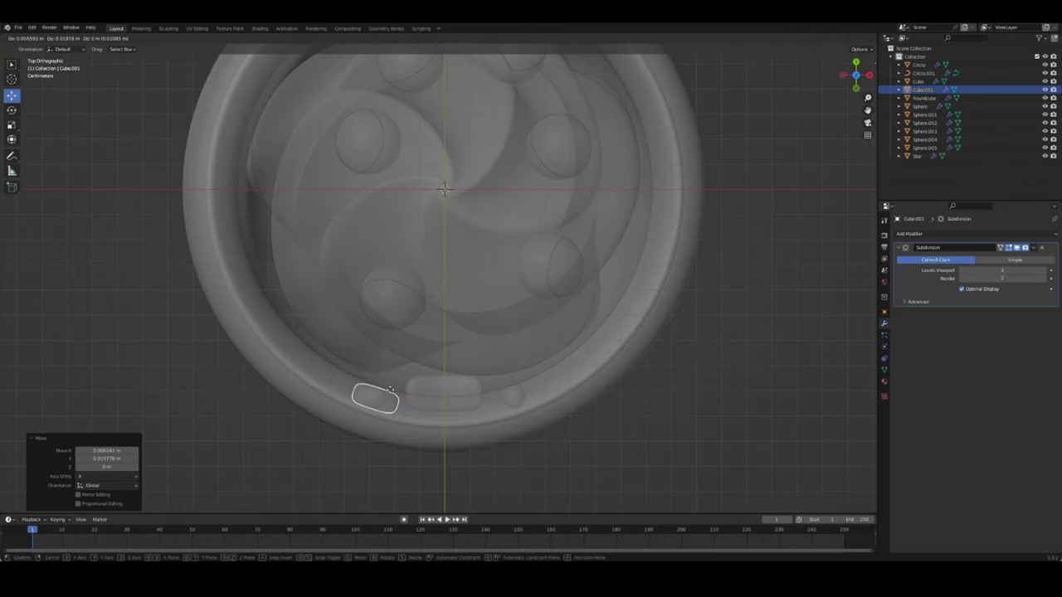
pyautogui.click(476, 457)
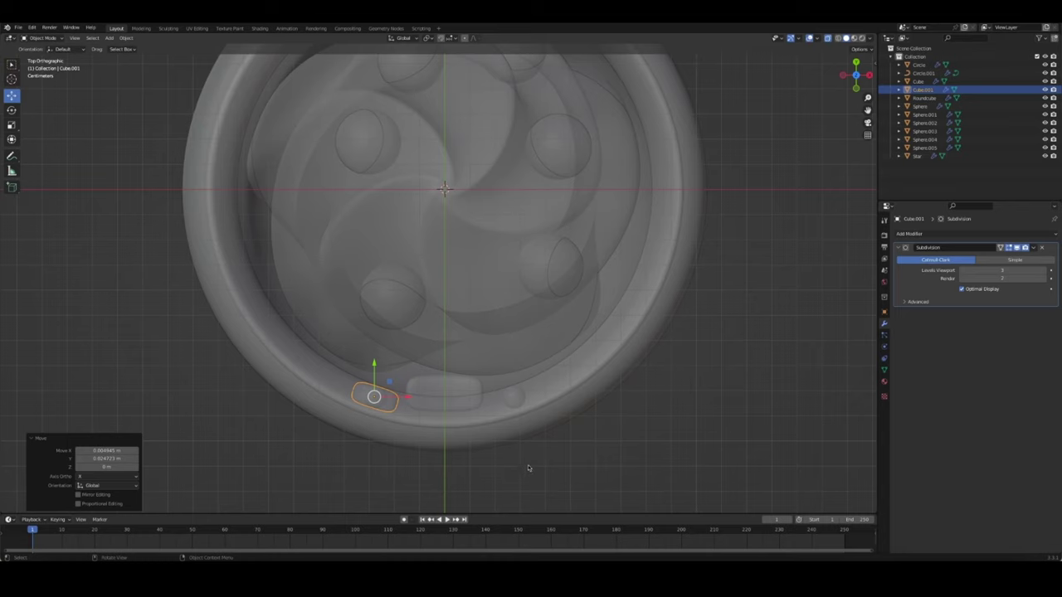
# Turn the eyebrow another -4.53° around Z and shift it slightly in top view
pyautogui.click(532, 474)
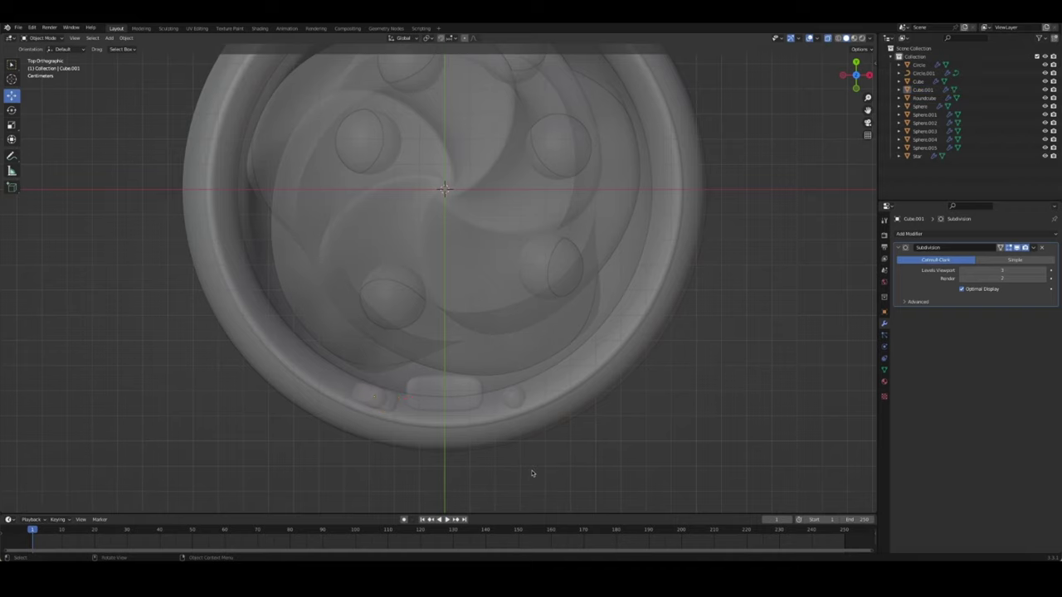
pyautogui.moveTo(515, 462)
pyautogui.mouseDown(button='middle')
pyautogui.moveTo(568, 464)
pyautogui.moveTo(565, 416)
pyautogui.moveTo(464, 390)
pyautogui.moveTo(454, 369)
pyautogui.mouseUp(button='middle')
pyautogui.click(390, 378)
pyautogui.press('r')
pyautogui.press('z')
pyautogui.click(473, 365)
pyautogui.press('KP_7')
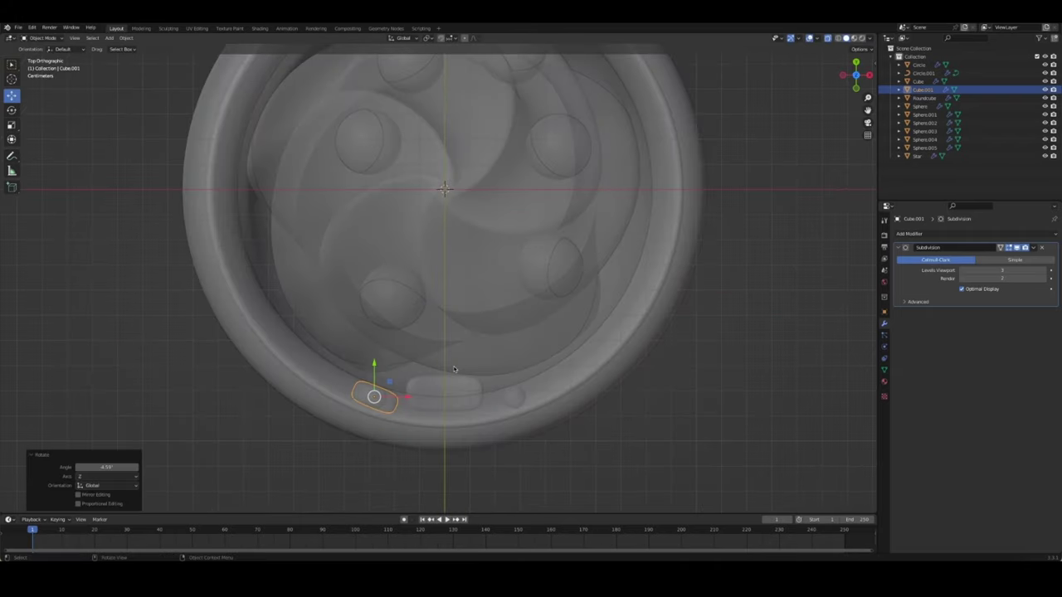
pyautogui.press('g')
pyautogui.click(398, 351)
# Check the eyebrow's fit from the front and reselect it
pyautogui.press('KP_1')
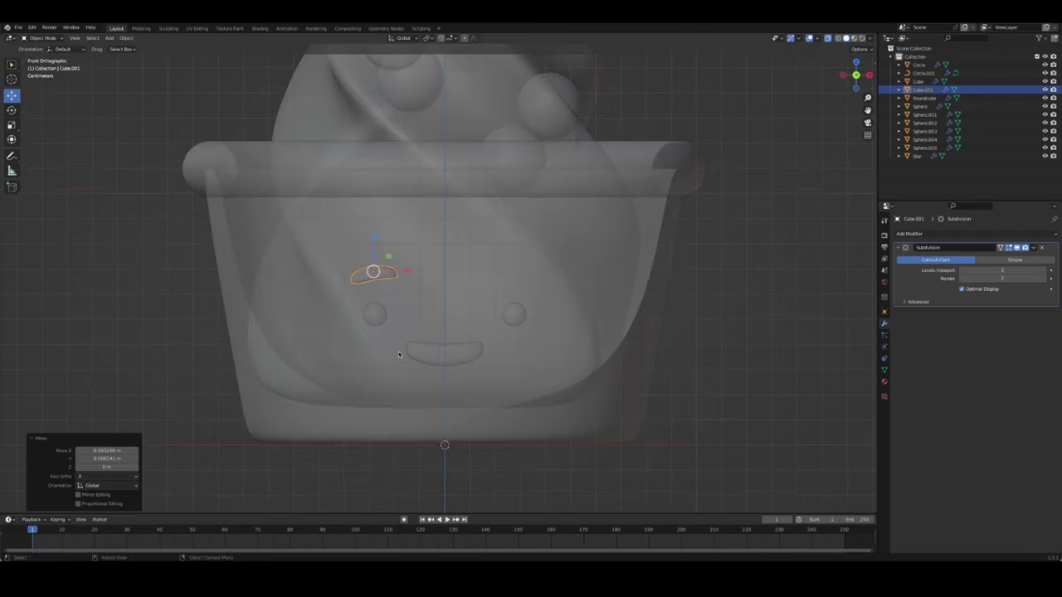
pyautogui.moveTo(443, 287)
pyautogui.mouseDown(button='middle')
pyautogui.moveTo(221, 351)
pyautogui.moveTo(210, 299)
pyautogui.moveTo(340, 325)
pyautogui.moveTo(273, 296)
pyautogui.moveTo(316, 286)
pyautogui.mouseUp(button='middle')
pyautogui.click(211, 299)
pyautogui.click(316, 286)
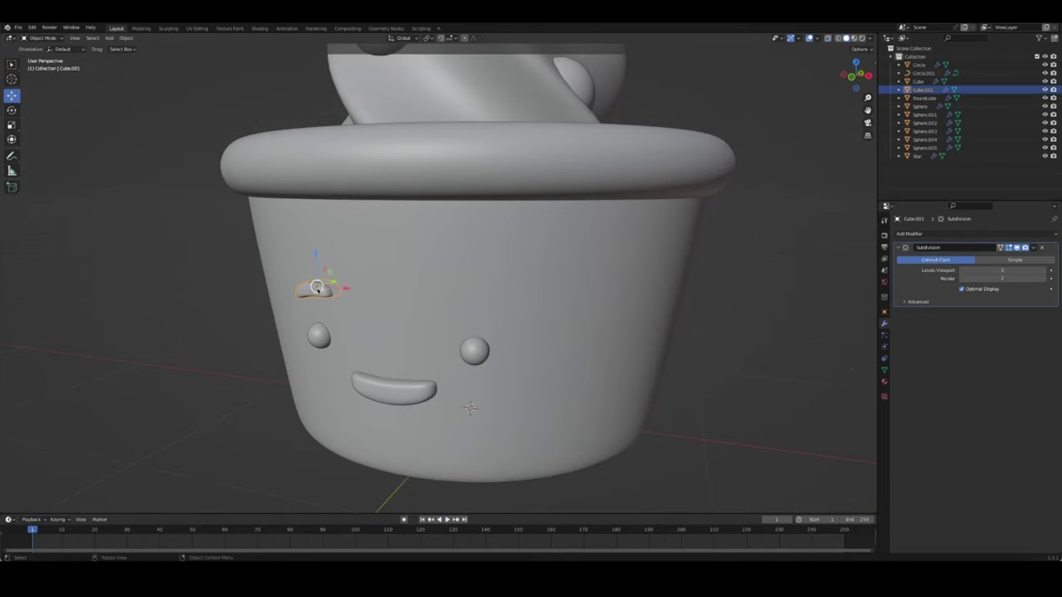
# Add a Mirror modifier to the eyebrow using Circle as the mirror object
pyautogui.click(960, 234)
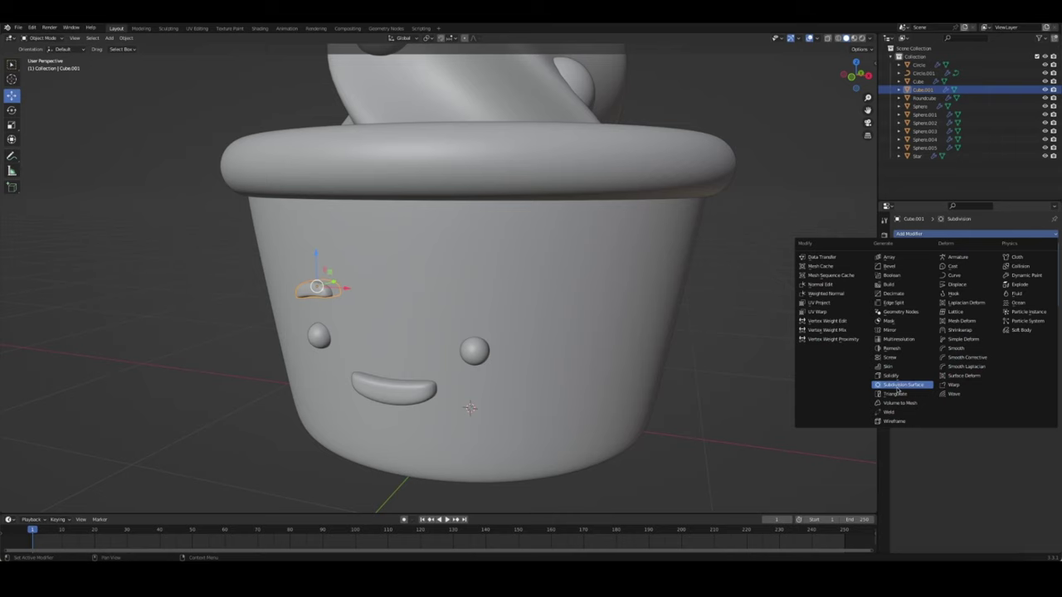
pyautogui.click(903, 332)
pyautogui.click(1042, 355)
pyautogui.click(596, 283)
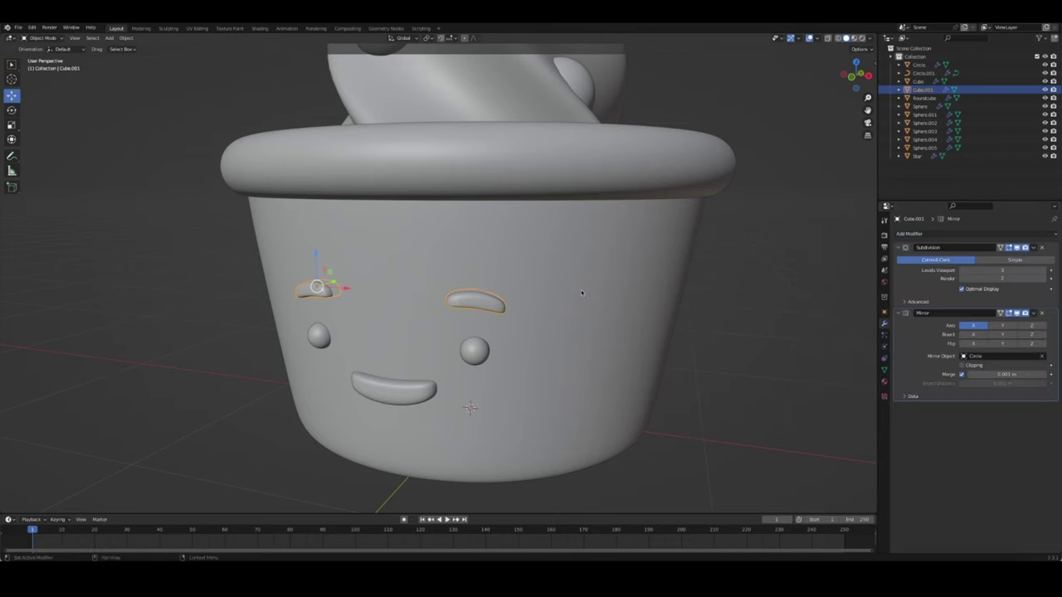
pyautogui.click(715, 425)
pyautogui.press('KP_1')
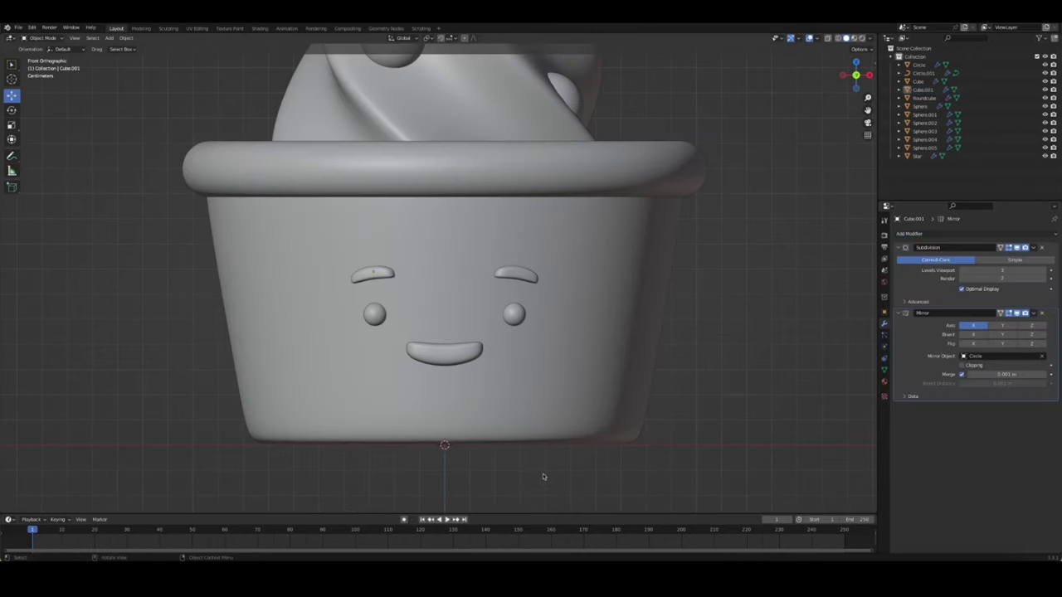
pyautogui.moveTo(499, 340); pyautogui.dragTo(498, 365, button='middle')
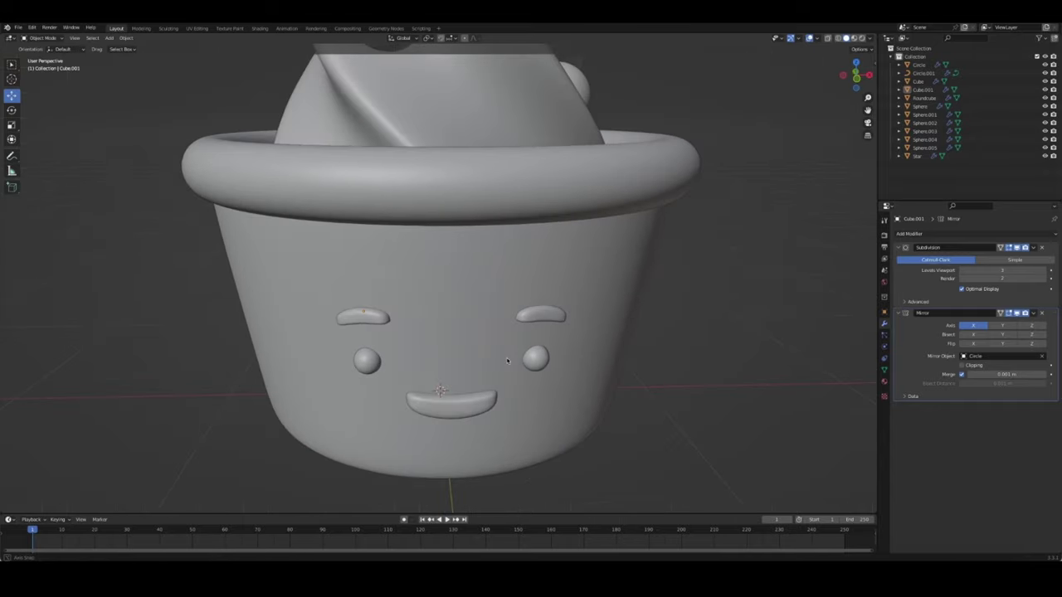
# Save Ice Cream Cup.blend and return to the front view
pyautogui.hotkey('ctrl', 's')
pyautogui.scroll(-3, 539, 315)
pyautogui.moveTo(539, 315)
pyautogui.mouseDown(button='middle')
pyautogui.moveTo(588, 279)
pyautogui.moveTo(479, 278)
pyautogui.mouseUp(button='middle')
pyautogui.scroll(2, 479, 278)
pyautogui.press('KP_1')
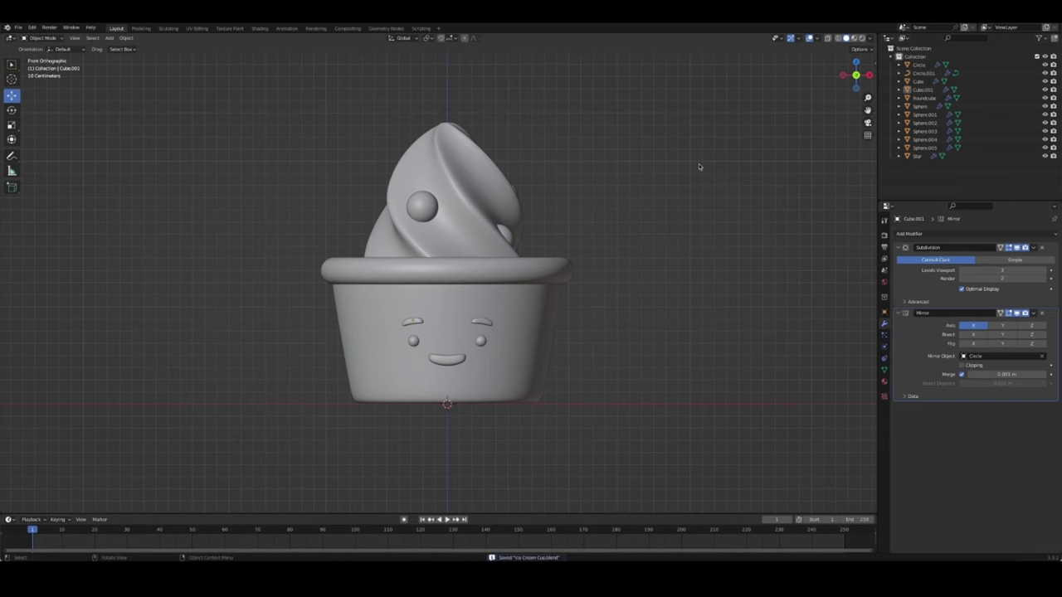
pyautogui.hotkey('shift', 'a')
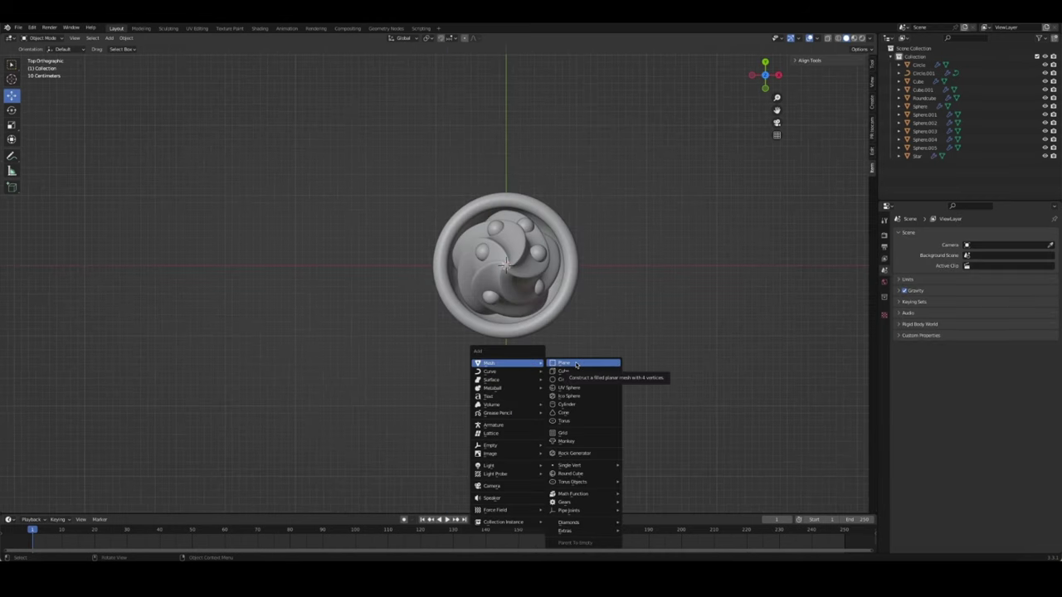
pyautogui.click(576, 365)
pyautogui.moveTo(541, 266); pyautogui.dragTo(713, 266)
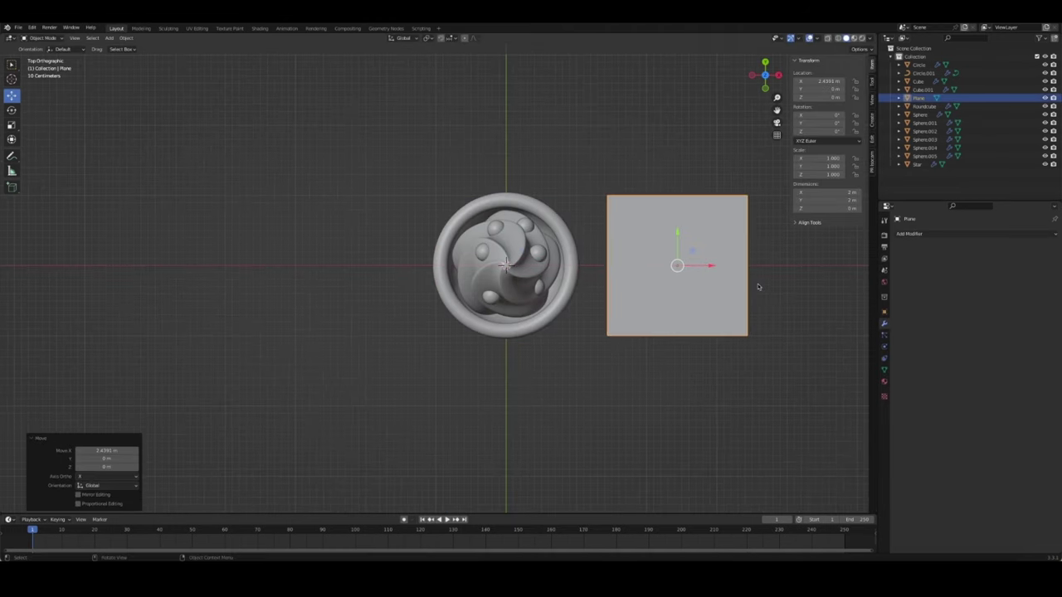
pyautogui.keyDown('shift'); pyautogui.moveTo(758, 287); pyautogui.dragTo(552, 277, button='middle'); pyautogui.keyUp('shift')
pyautogui.press('Tab')
pyautogui.press('s')
pyautogui.press('y')
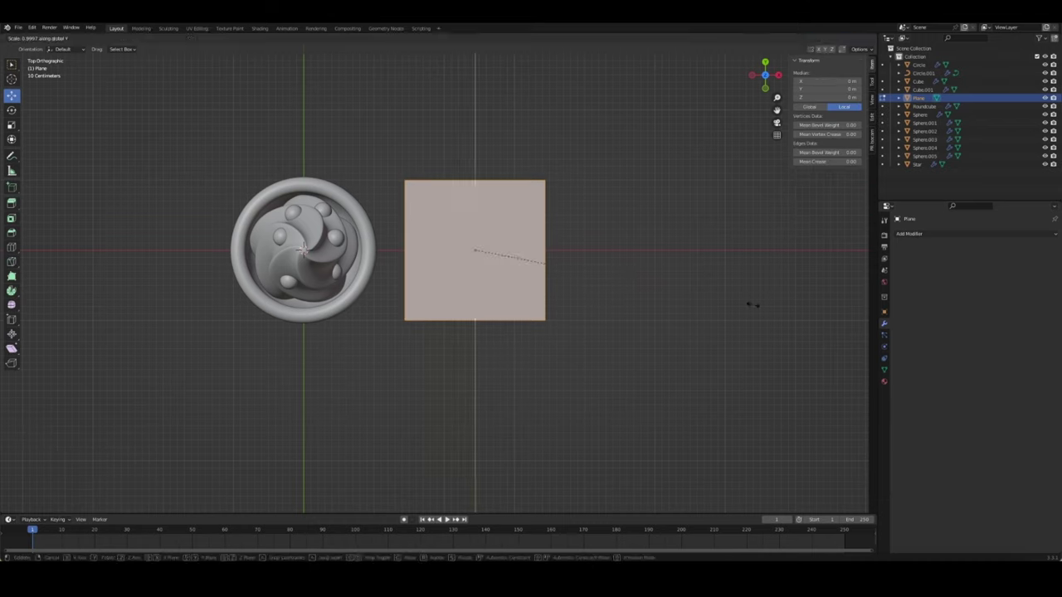
pyautogui.click(535, 267)
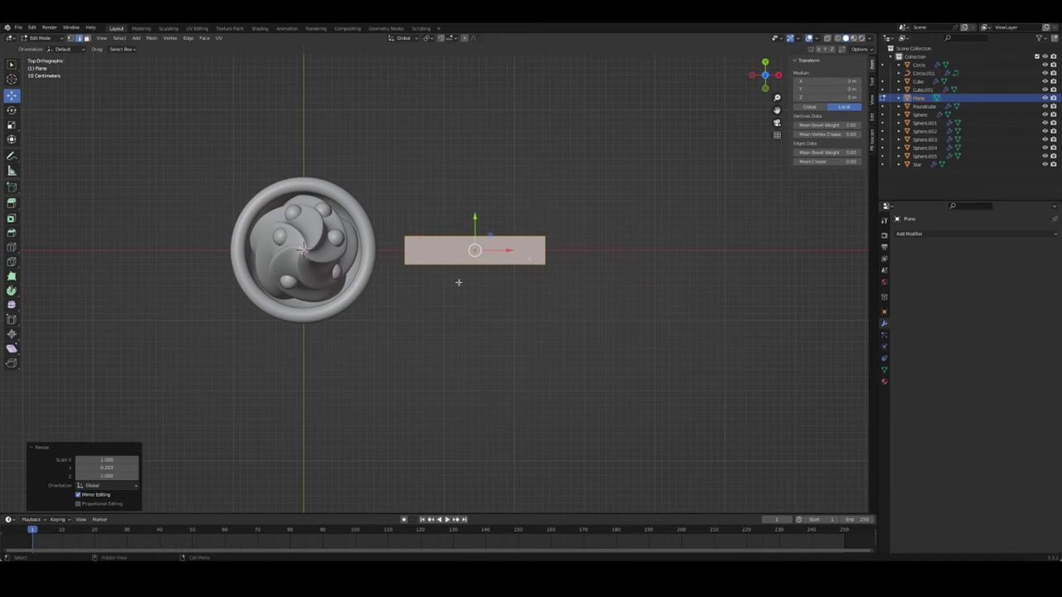
pyautogui.click(556, 269)
pyautogui.press('s')
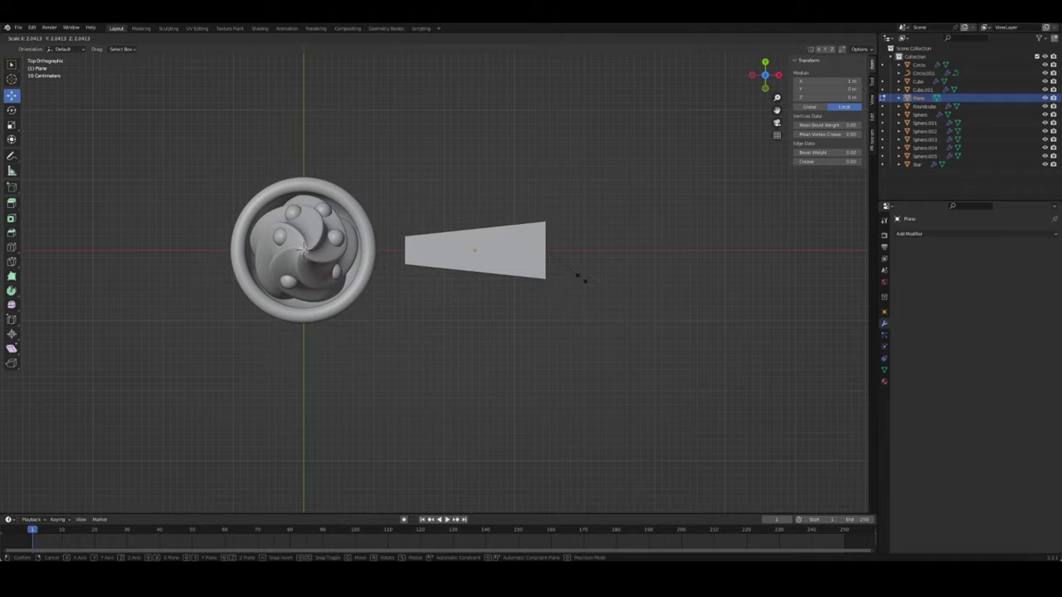
pyautogui.click(581, 277)
pyautogui.moveTo(599, 311); pyautogui.dragTo(551, 290, button='middle')
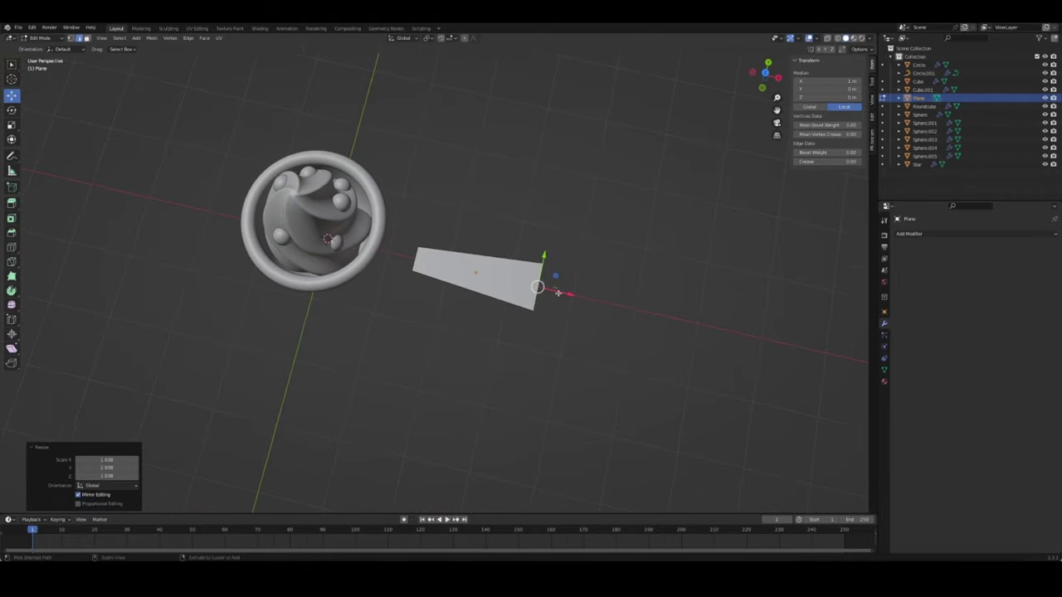
pyautogui.press('KP_7')
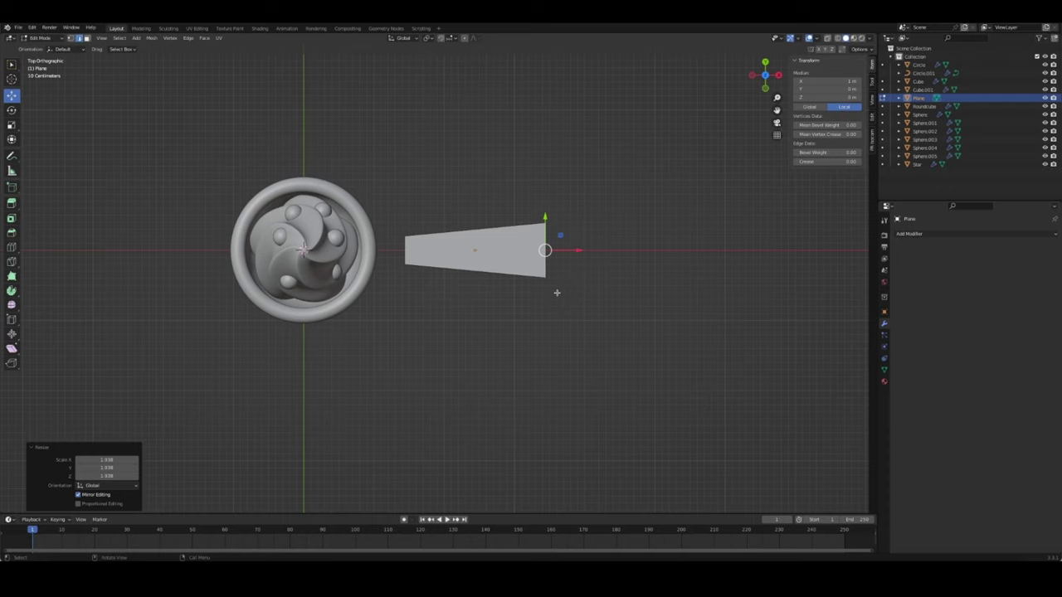
pyautogui.press('Tab')
pyautogui.press('Delete')
# Add a circle right of the pot along X and shrink it to about 0.787 m
pyautogui.hotkey('shift', 'a')
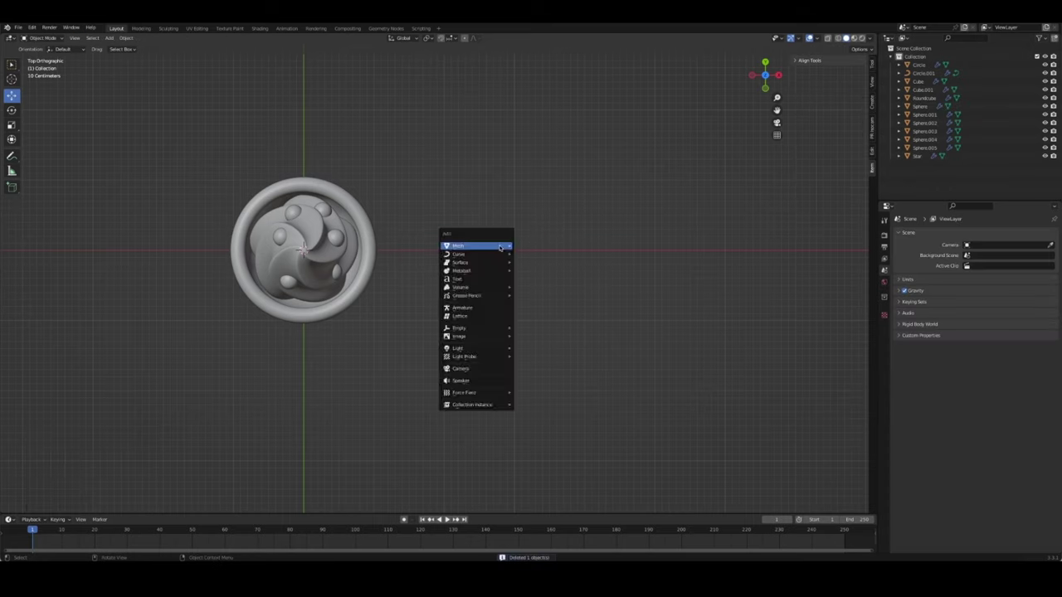
pyautogui.click(553, 263)
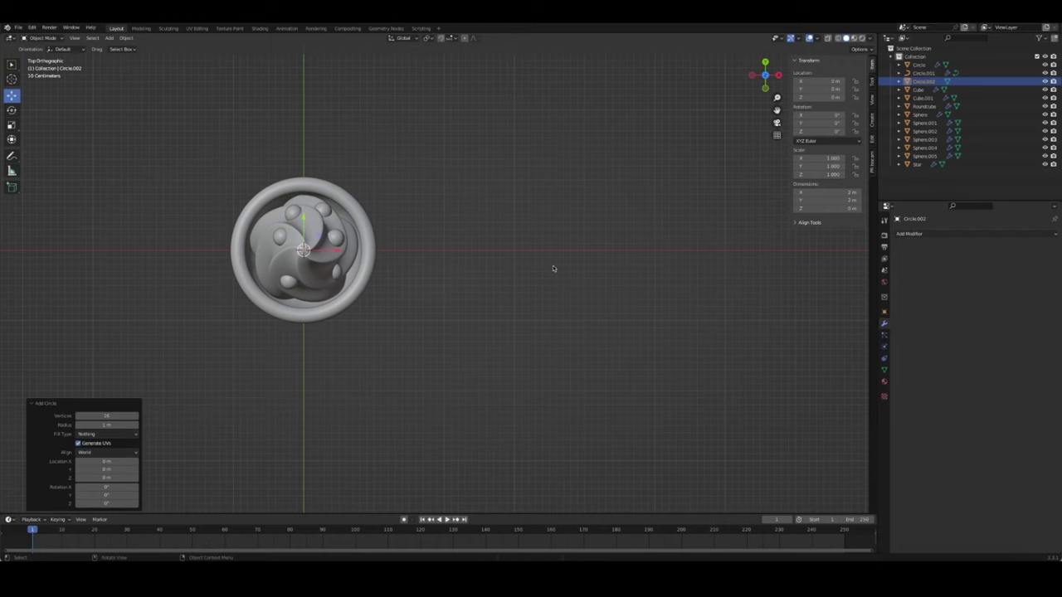
pyautogui.press('g')
pyautogui.press('x')
pyautogui.click(597, 277)
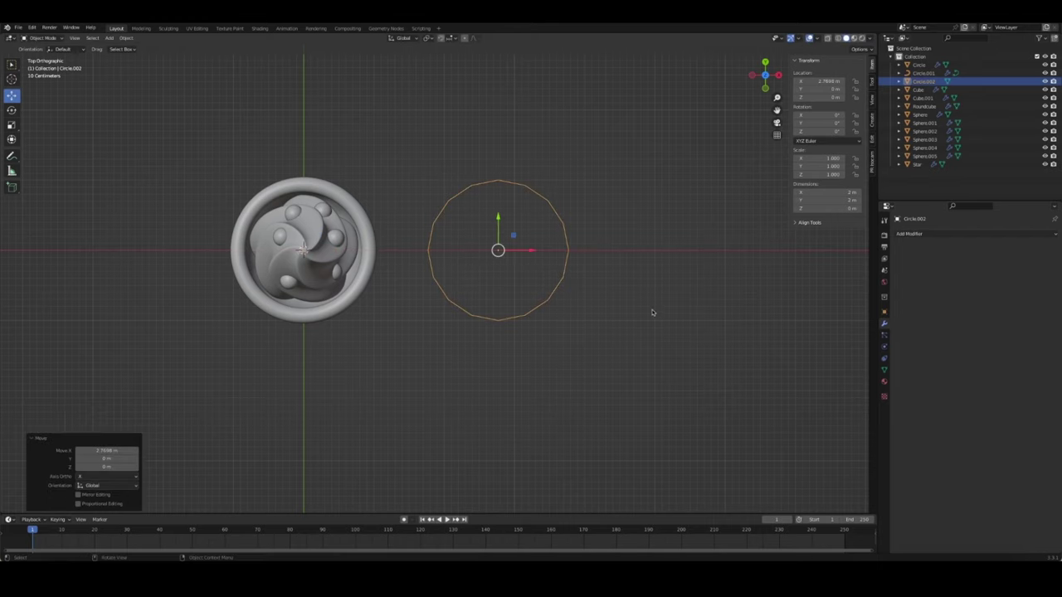
pyautogui.press('s')
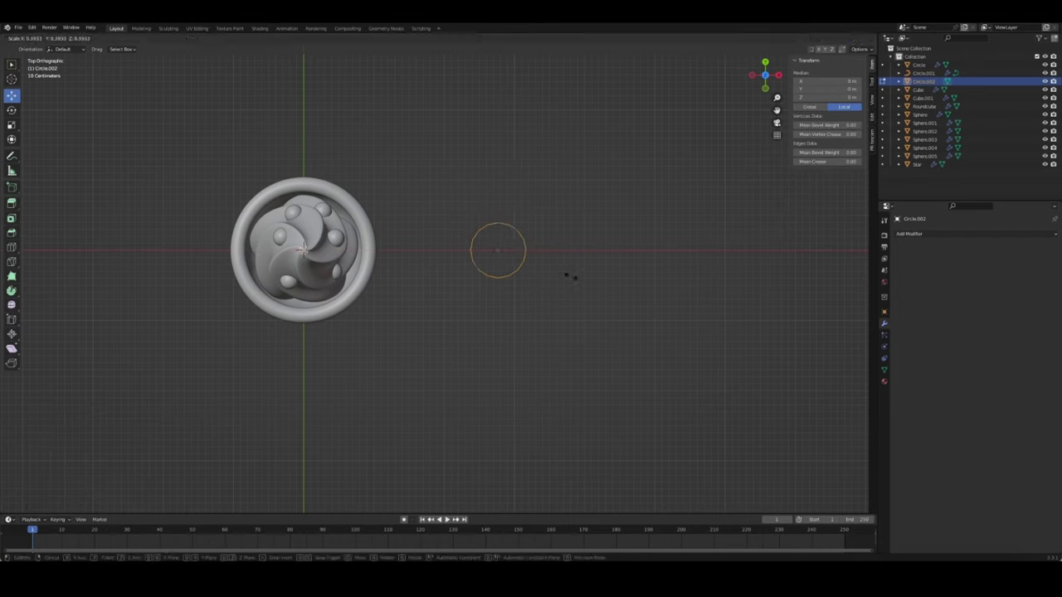
pyautogui.click(546, 276)
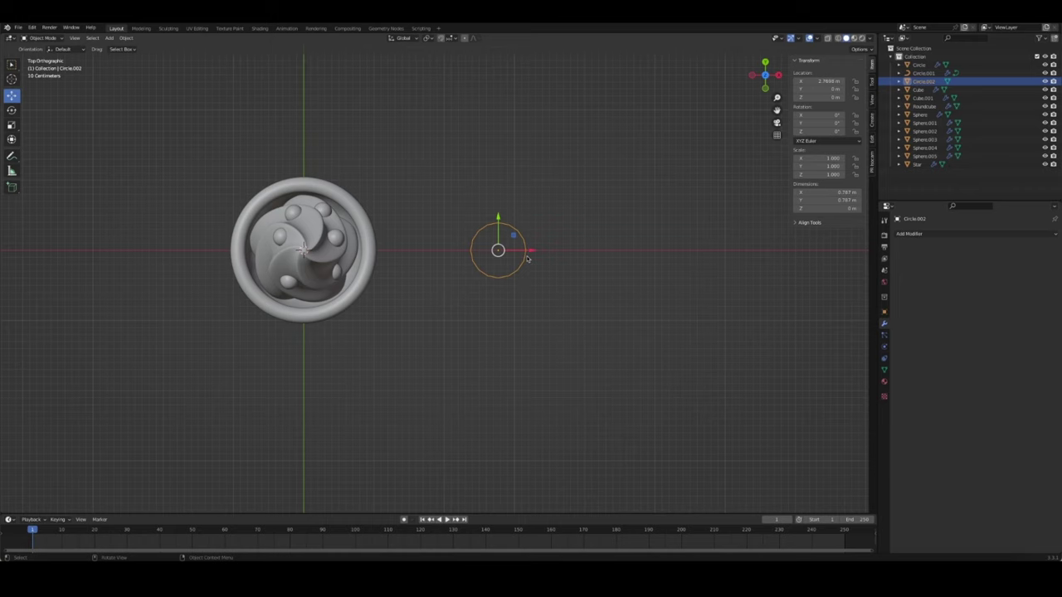
# Stretch the circle along X into a 1 m-wide oval and select its rightmost vertex
pyautogui.press('Tab')
pyautogui.press('Tab')
pyautogui.press('Tab')
pyautogui.scroll(1, 539, 249)
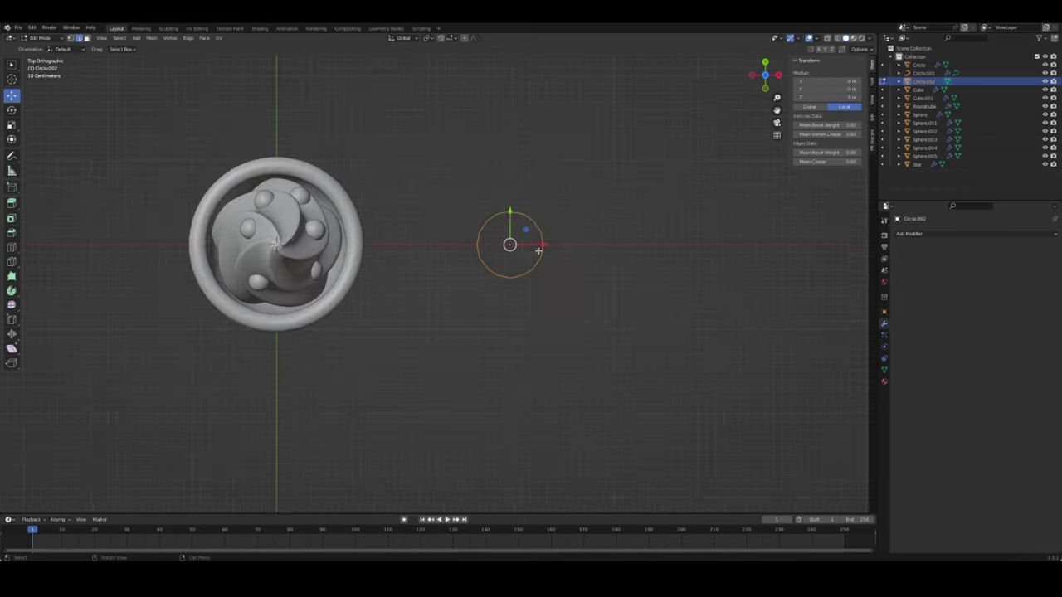
pyautogui.scroll(2, 539, 250)
pyautogui.press('s')
pyautogui.press('x')
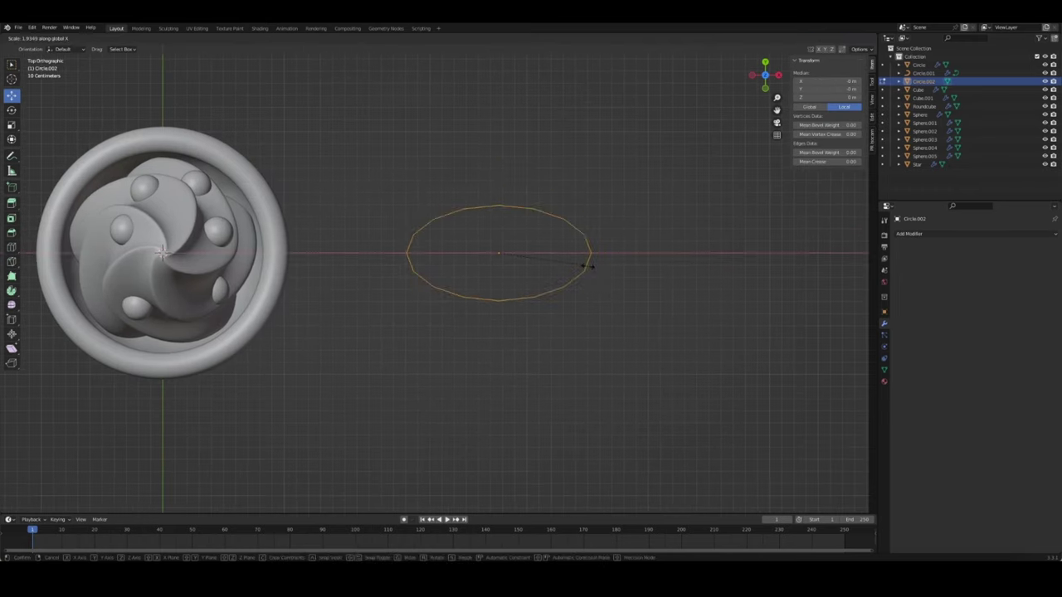
pyautogui.click(554, 264)
pyautogui.press('Tab')
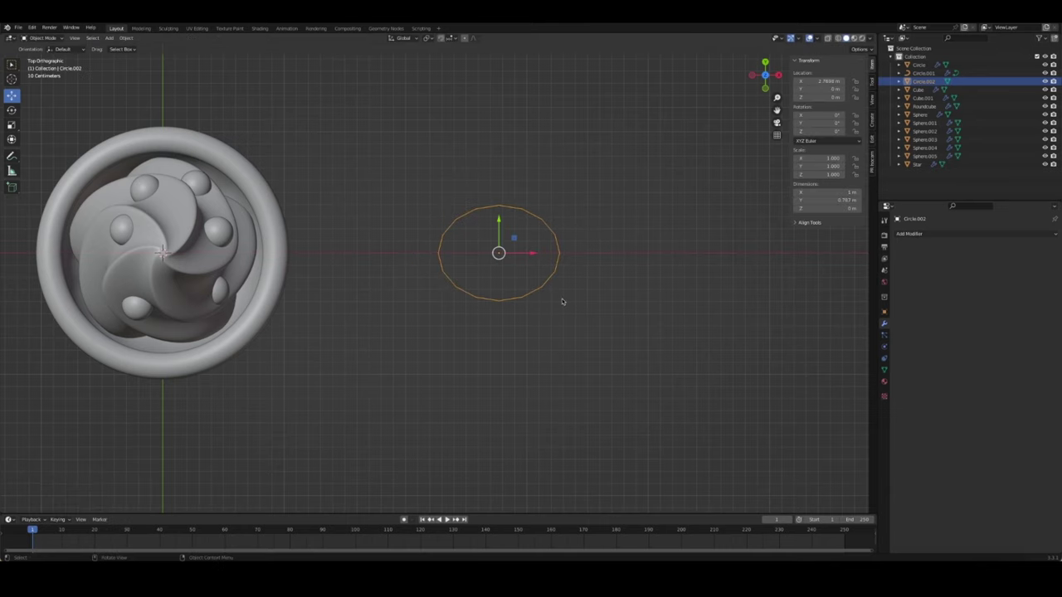
pyautogui.press('Tab')
pyautogui.click(557, 252)
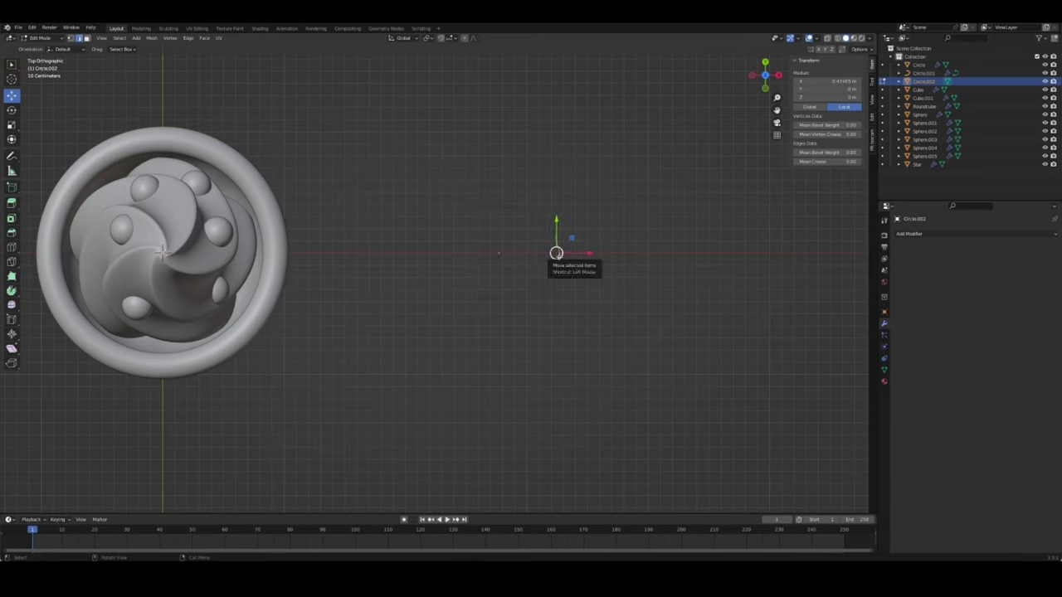
# Extrude the oval's right side along X and fill it, then undo both
pyautogui.press('e')
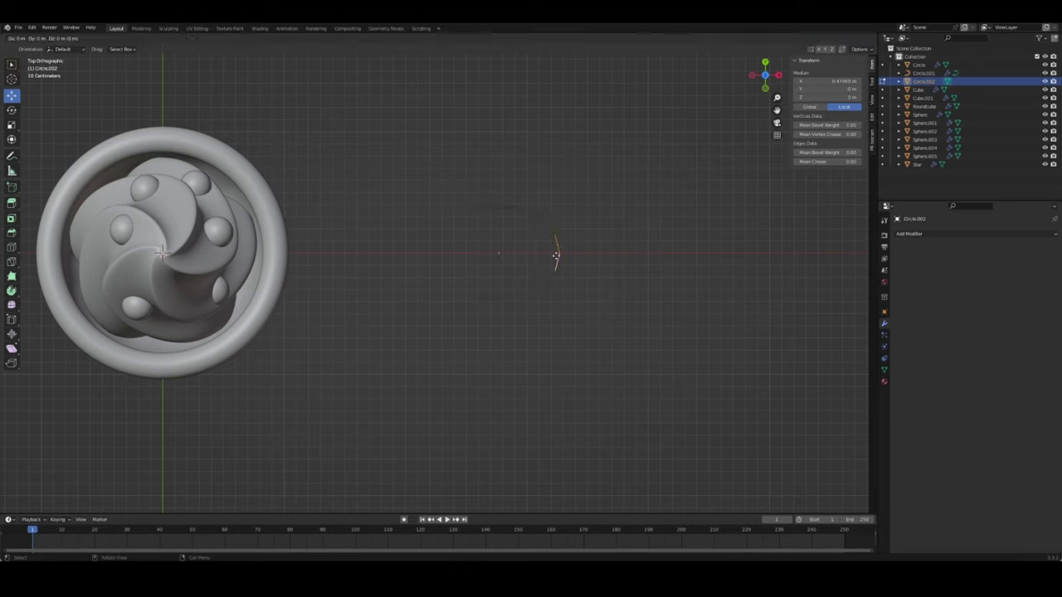
pyautogui.press('x')
pyautogui.click(608, 256)
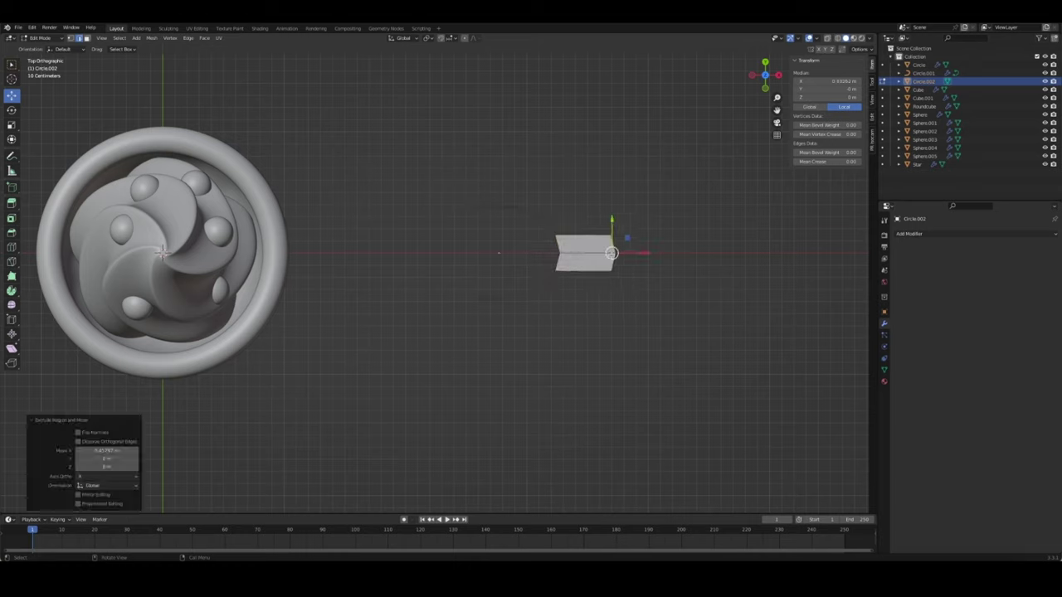
pyautogui.keyDown('alt'); pyautogui.click(551, 230); pyautogui.keyUp('alt')
pyautogui.press('f')
pyautogui.scroll(4, 561, 260)
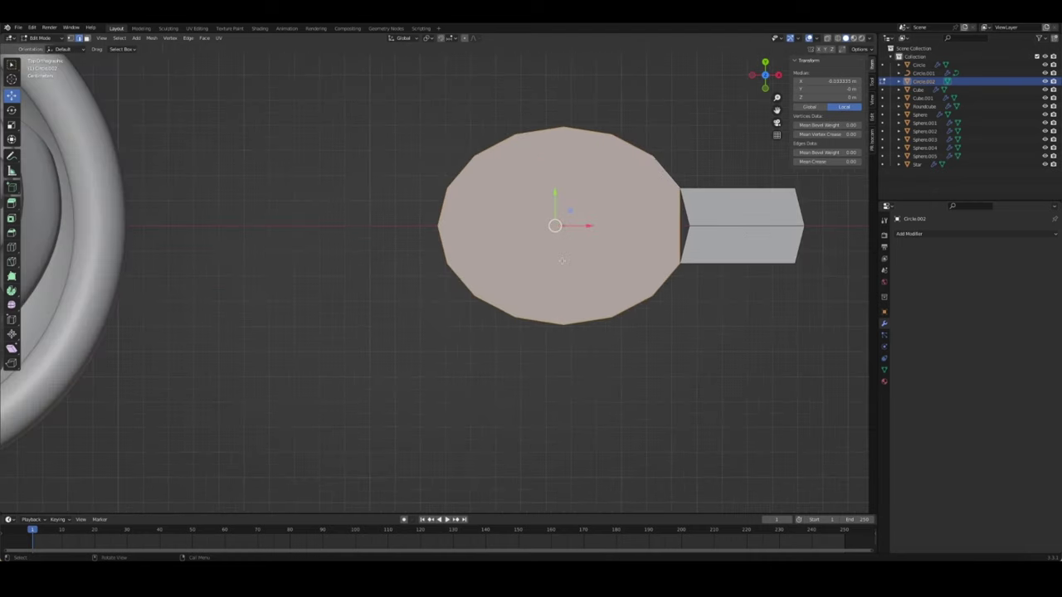
pyautogui.hotkey('ctrl', 'z')
pyautogui.hotkey('ctrl', 'z')
pyautogui.hotkey('ctrl', 'z')
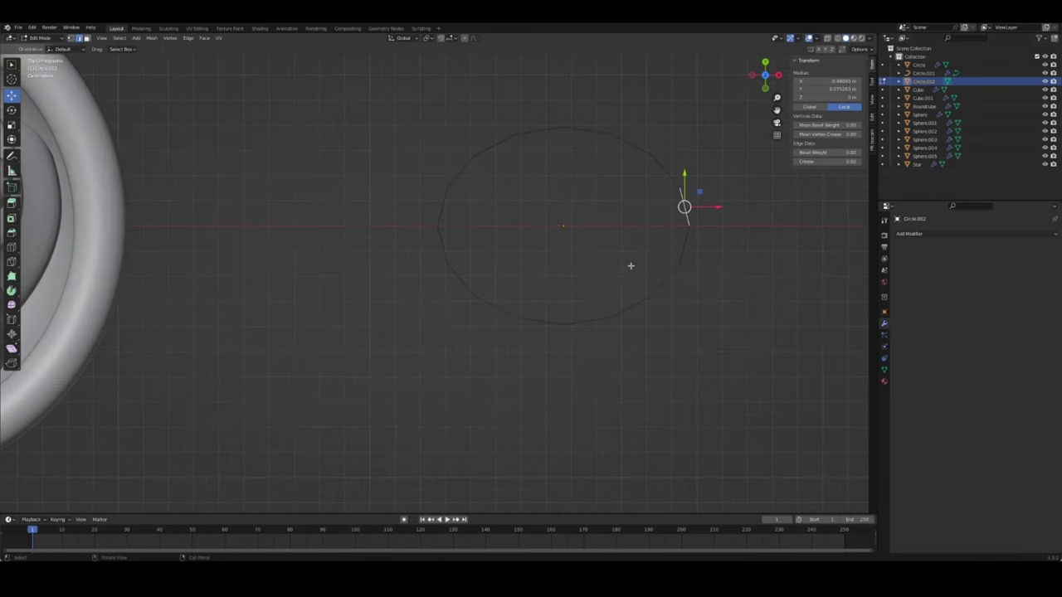
# Fill the whole oval with a face and extrude a rectangular handle to the right
pyautogui.press('a')
pyautogui.press('f')
pyautogui.click(682, 225)
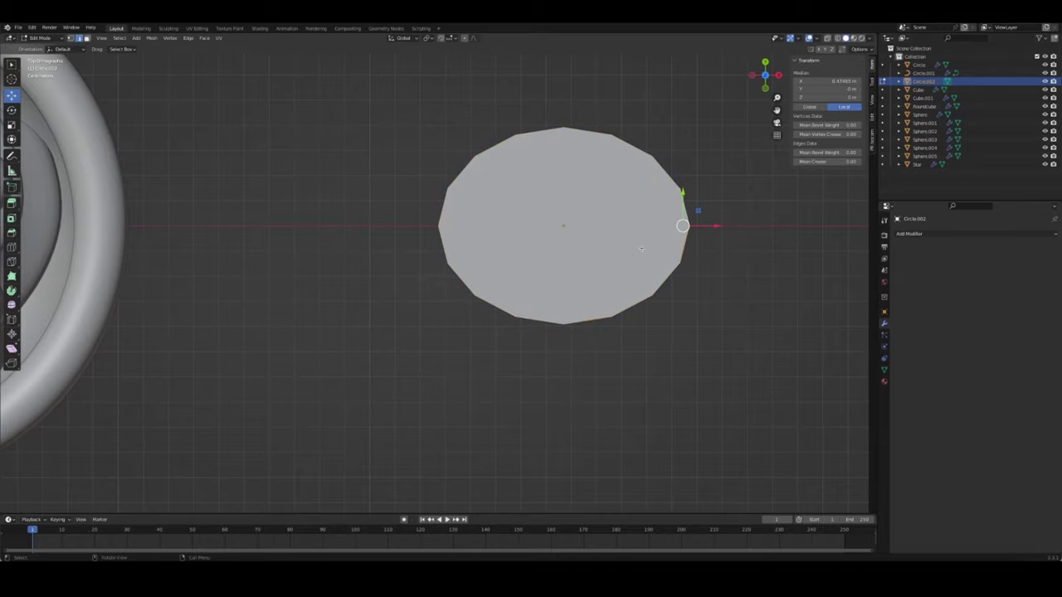
pyautogui.press('e')
pyautogui.click(611, 263)
# Inset the round bowl face to create an inner ring
pyautogui.press('Tab')
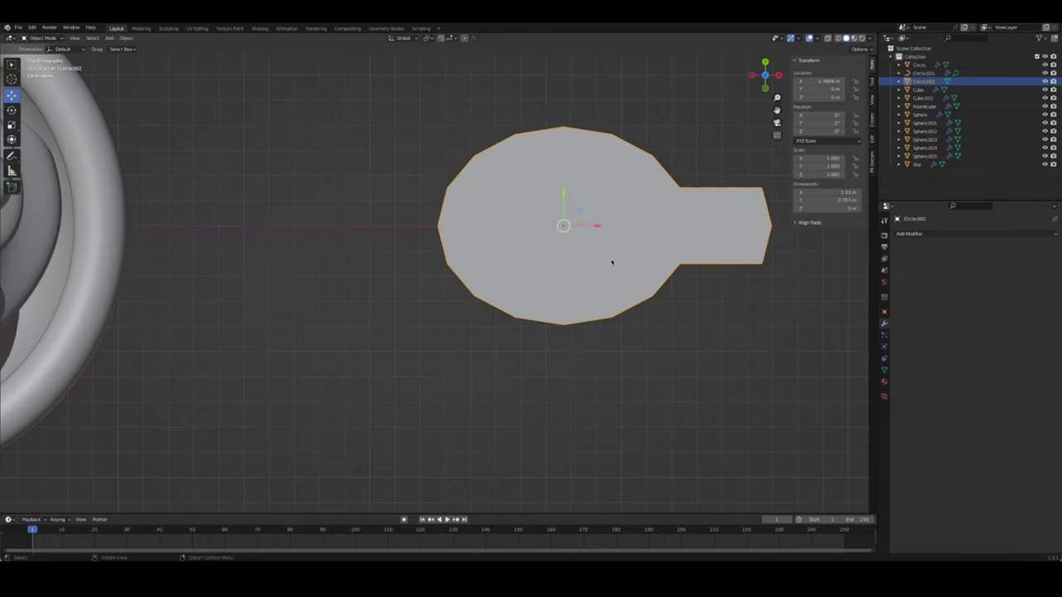
pyautogui.press('Tab')
pyautogui.moveTo(612, 262)
pyautogui.mouseDown(button='middle')
pyautogui.moveTo(672, 268)
pyautogui.moveTo(605, 331)
pyautogui.mouseUp(button='middle')
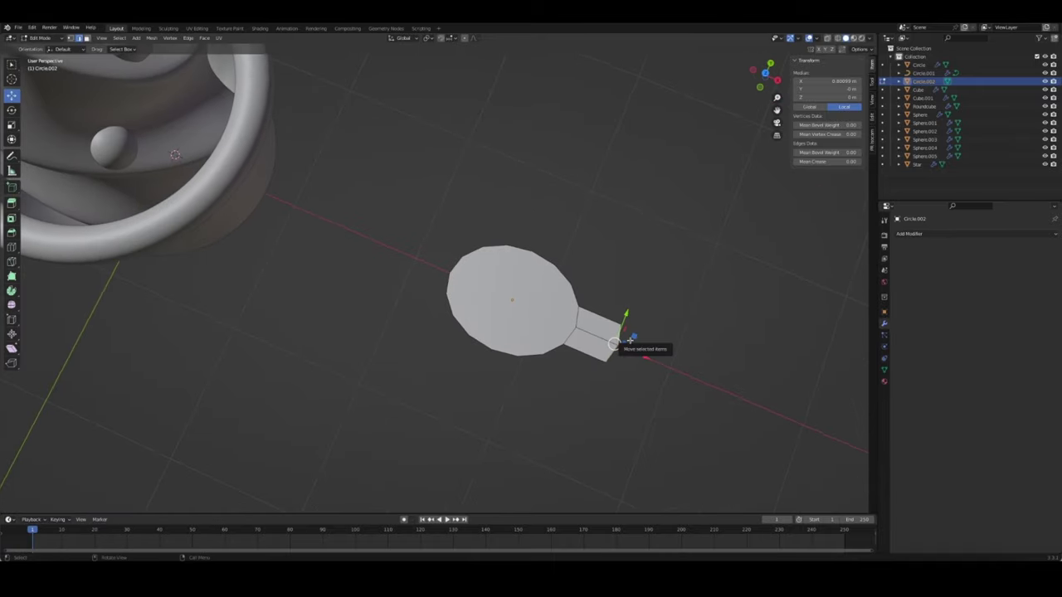
pyautogui.press('KP_7')
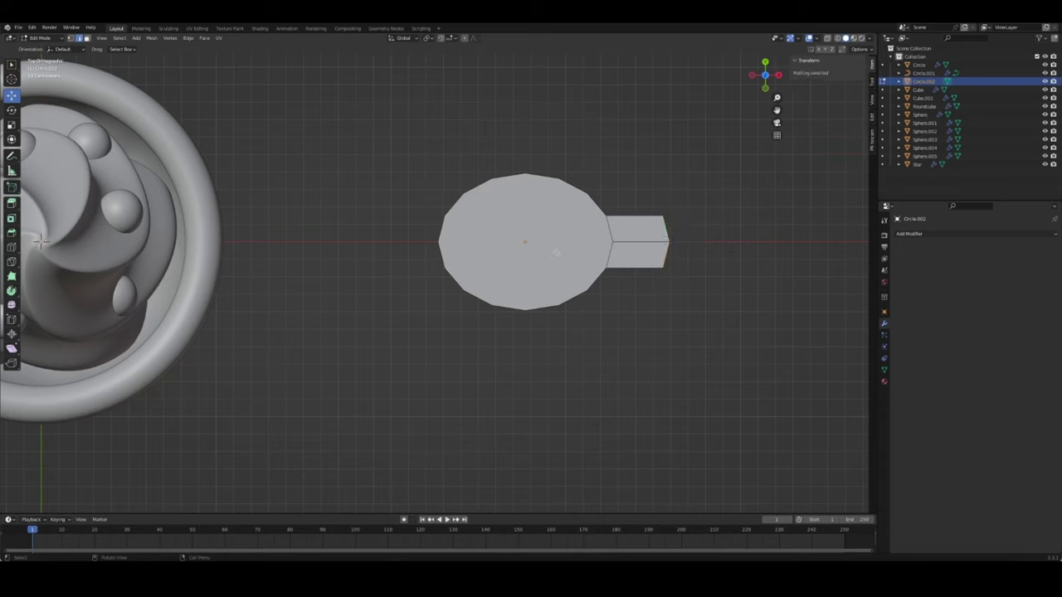
pyautogui.click(573, 282)
pyautogui.press('i')
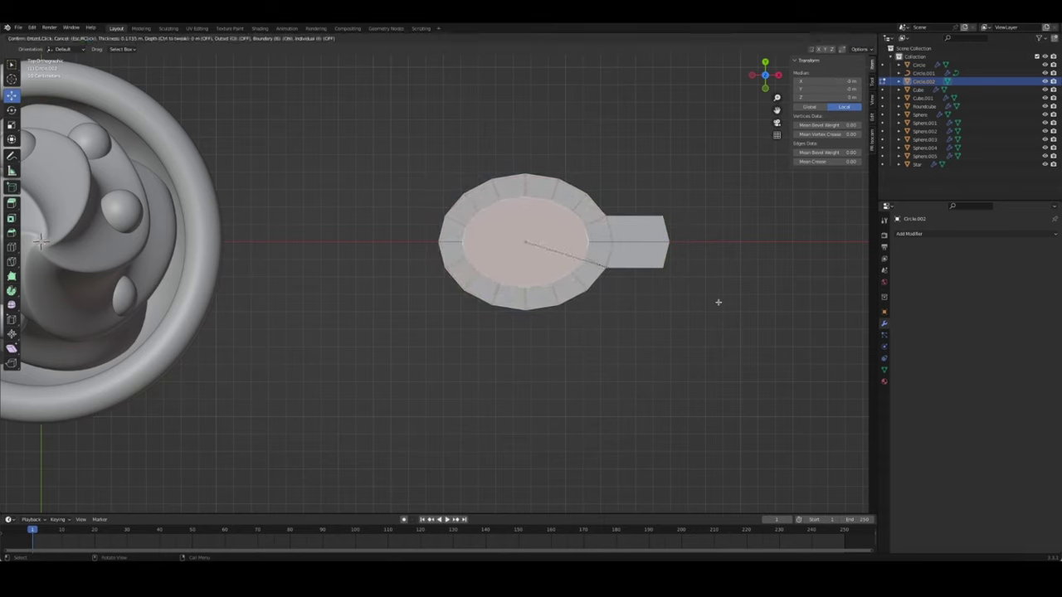
pyautogui.click(712, 313)
# Flatten the handle's end edge (S X 0), lengthen the handle, and flare its end 2.345× along Y
pyautogui.click(657, 228)
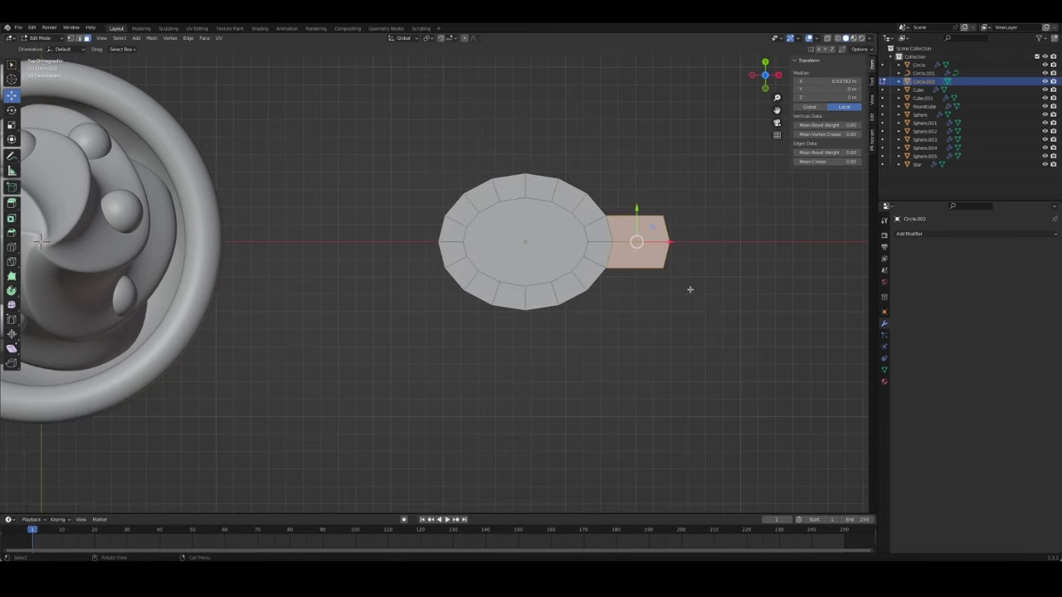
pyautogui.click(666, 221)
pyautogui.write('sx0')
pyautogui.press('Return')
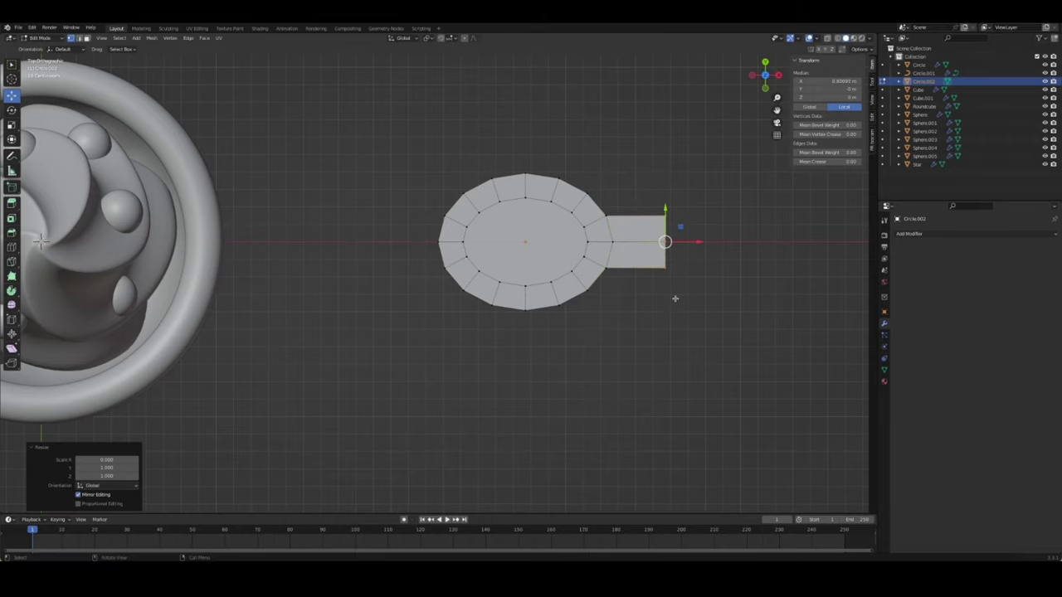
pyautogui.scroll(-1, 688, 287)
pyautogui.keyDown('shift'); pyautogui.moveTo(688, 287); pyautogui.dragTo(498, 273, button='middle'); pyautogui.keyUp('shift')
pyautogui.moveTo(474, 230); pyautogui.dragTo(701, 235)
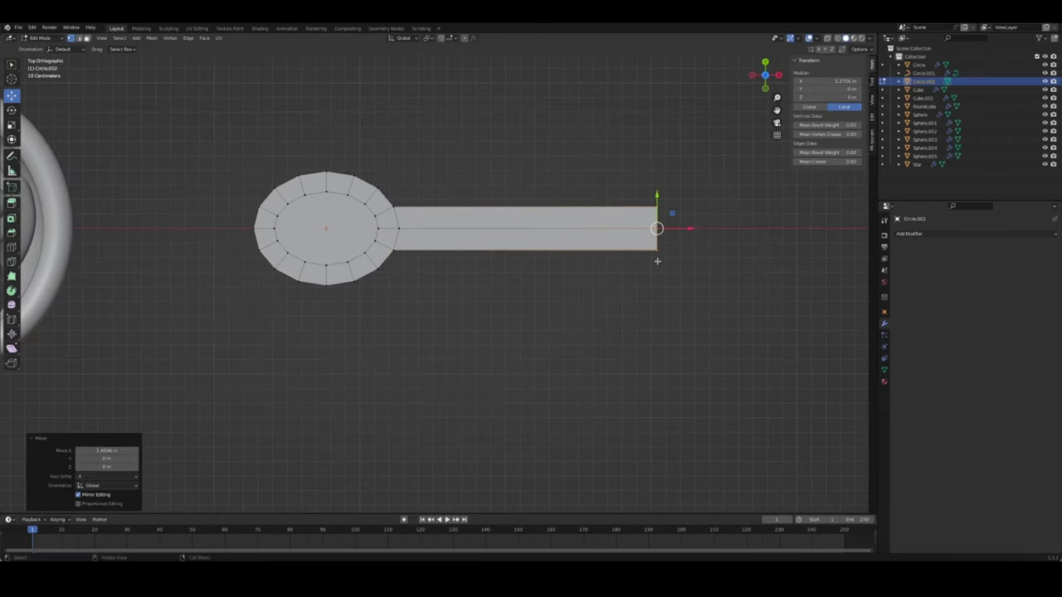
pyautogui.press('s')
pyautogui.press('y')
pyautogui.click(712, 281)
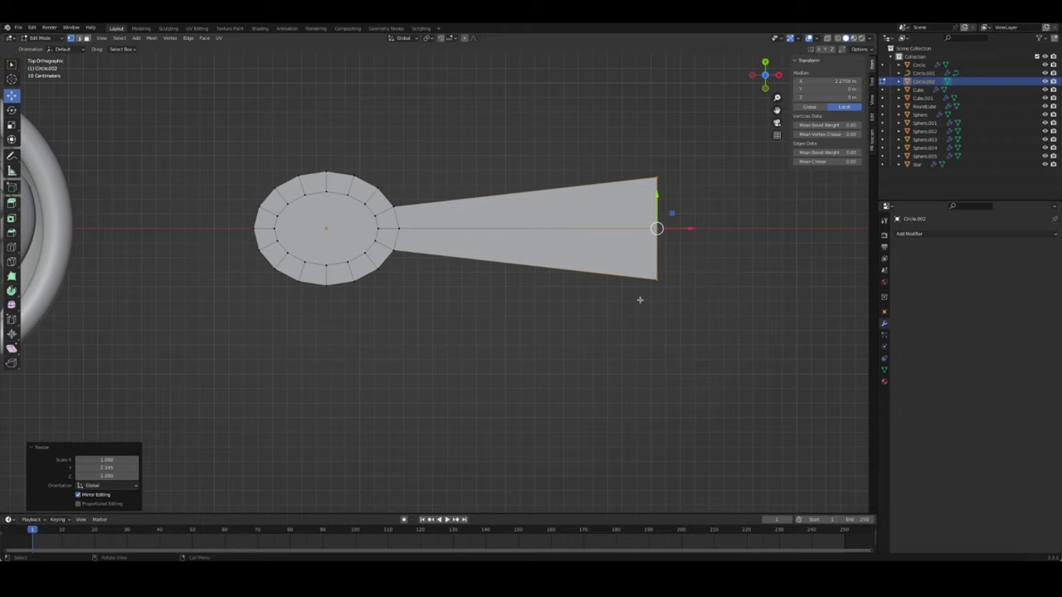
pyautogui.moveTo(560, 301)
pyautogui.mouseDown(button='middle')
pyautogui.moveTo(571, 249)
pyautogui.moveTo(561, 310)
pyautogui.moveTo(548, 309)
pyautogui.mouseUp(button='middle')
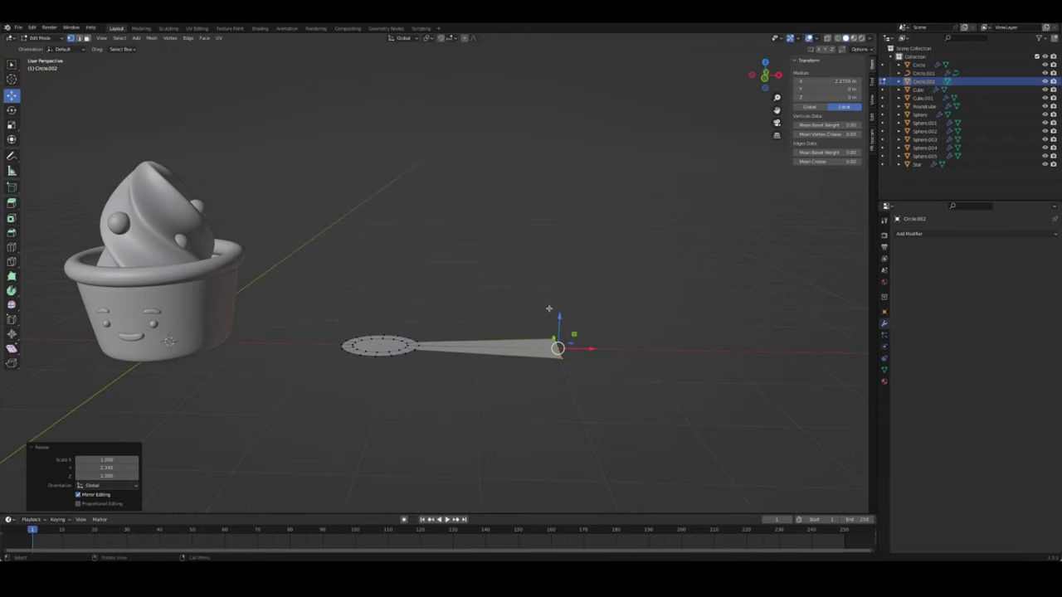
# Extrude the whole spoon upward for thickness and add a level-2 Subdivision modifier
pyautogui.press('Tab')
pyautogui.moveTo(493, 289); pyautogui.dragTo(526, 323, button='middle')
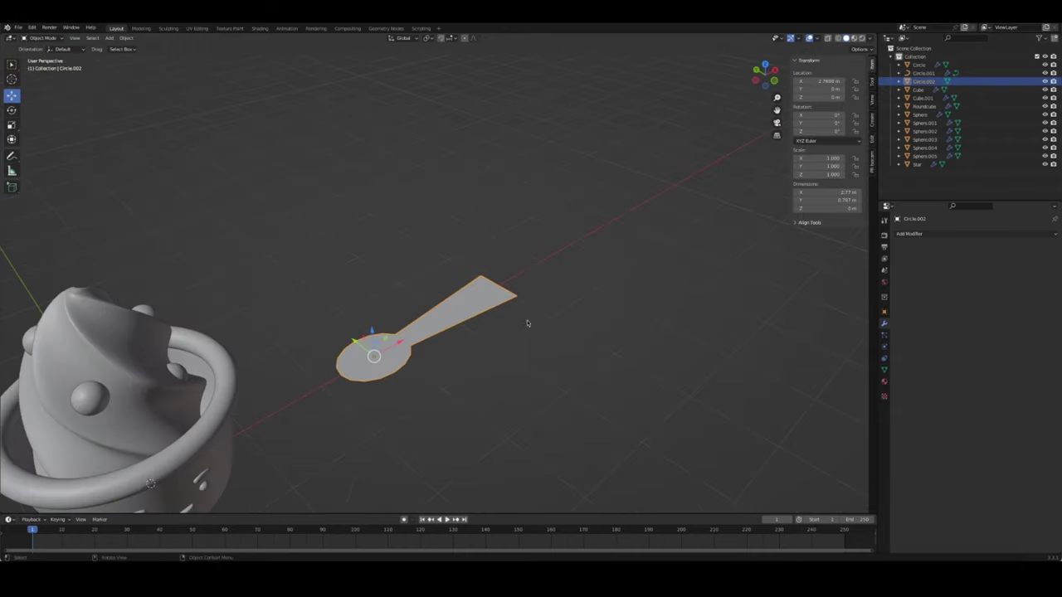
pyautogui.press('Tab')
pyautogui.press('a')
pyautogui.press('e')
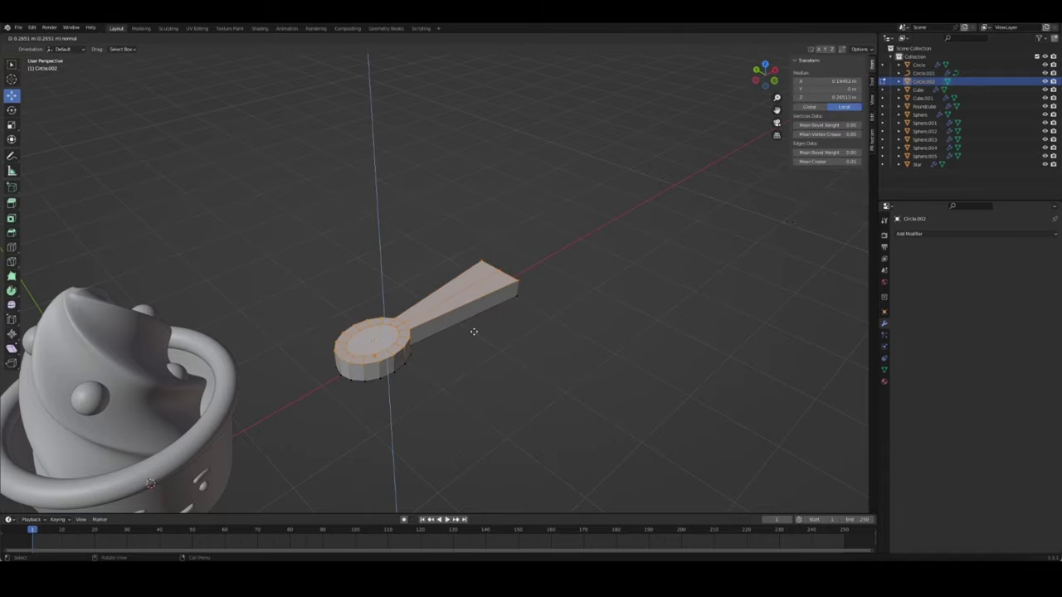
pyautogui.click(473, 336)
pyautogui.press('Tab')
pyautogui.moveTo(576, 355)
pyautogui.mouseDown(button='middle')
pyautogui.moveTo(620, 368)
pyautogui.moveTo(473, 377)
pyautogui.mouseUp(button='middle')
pyautogui.hotkey('ctrl', '2')
# Loop-cut around the bowl rim and lower the inner bowl face along Z
pyautogui.press('Tab')
pyautogui.click(389, 365)
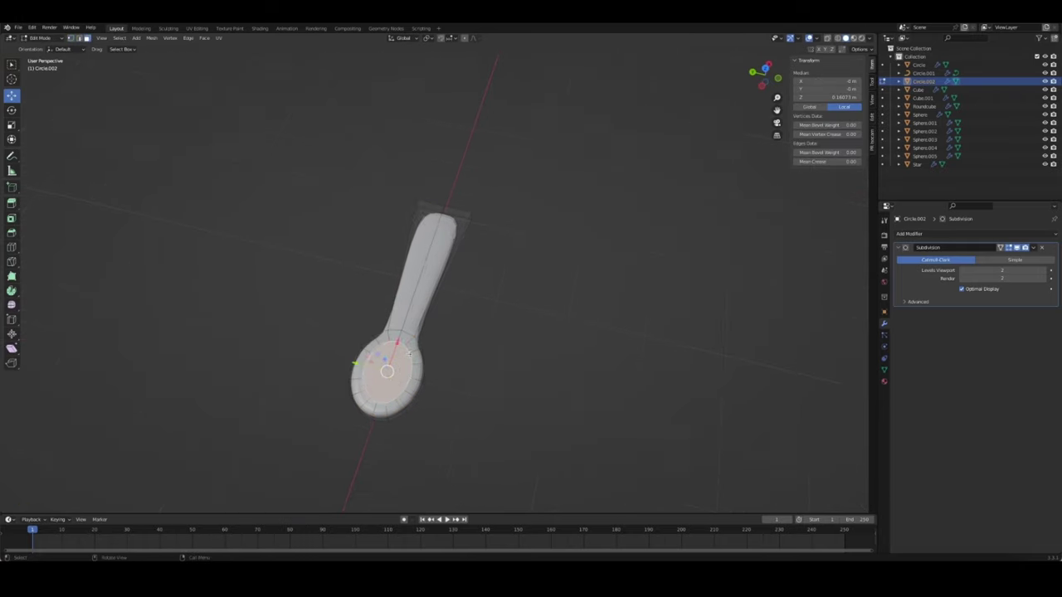
pyautogui.scroll(3, 410, 401)
pyautogui.moveTo(411, 401); pyautogui.dragTo(433, 339, button='middle')
pyautogui.hotkey('ctrl', 'r')
pyautogui.click(417, 353)
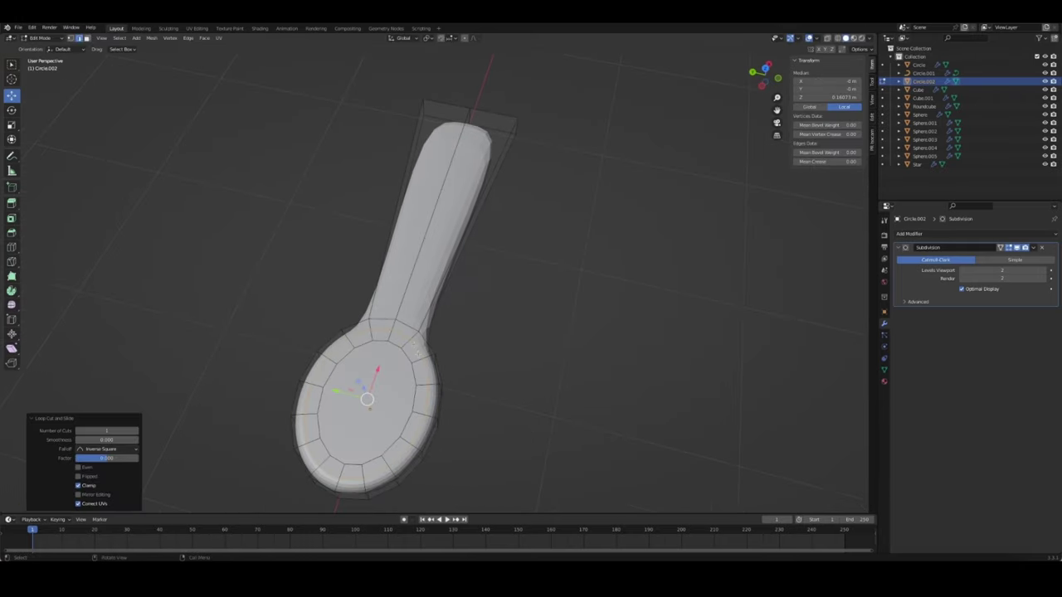
pyautogui.press('3')
pyautogui.click(391, 358)
pyautogui.moveTo(392, 358); pyautogui.dragTo(349, 398, button='middle')
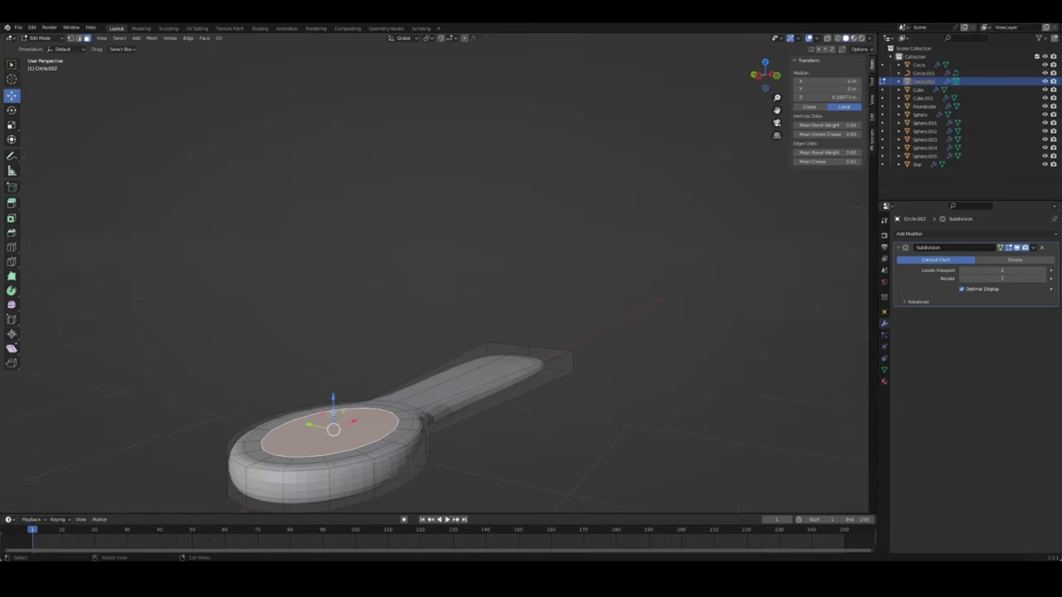
pyautogui.press('g')
pyautogui.press('z')
pyautogui.click(469, 440)
# Show the edit cage on the smoothed surface and inset the sunken bowl face
pyautogui.press('Tab')
pyautogui.moveTo(470, 440); pyautogui.dragTo(498, 415, button='middle')
pyautogui.press('Tab')
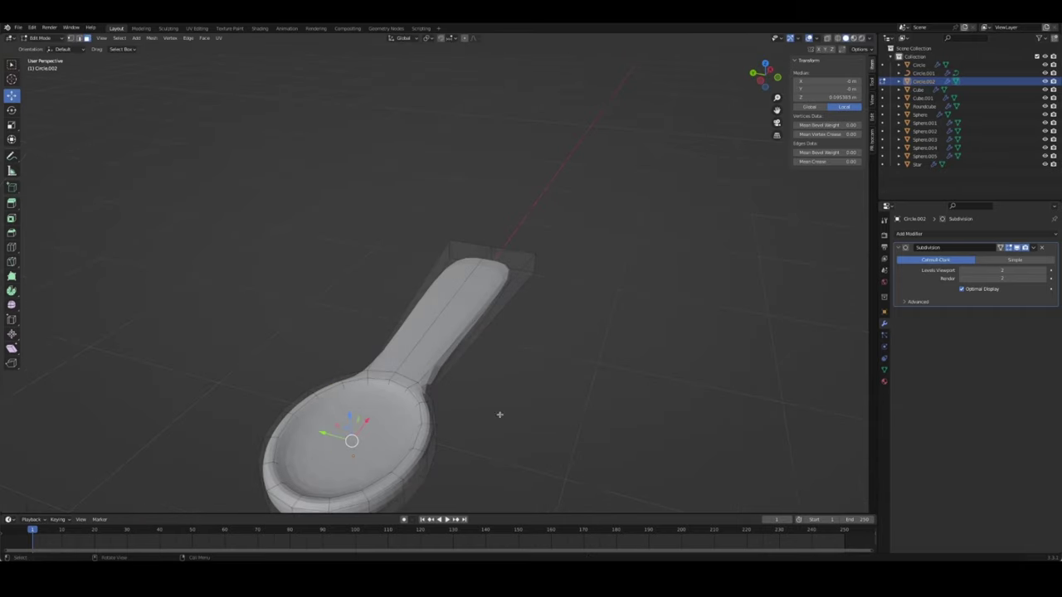
pyautogui.click(1000, 248)
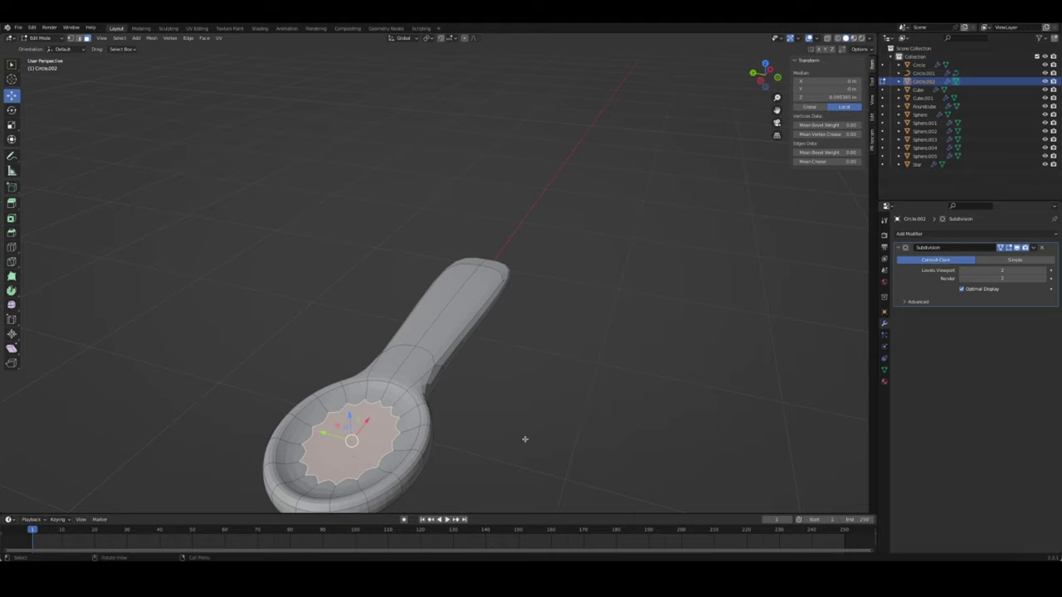
pyautogui.press('i')
pyautogui.click(555, 439)
pyautogui.moveTo(555, 439)
pyautogui.mouseDown(button='middle')
pyautogui.moveTo(506, 409)
pyautogui.moveTo(464, 423)
pyautogui.mouseUp(button='middle')
pyautogui.hotkey('ctrl', 'r')
# Add a loop cut across the handle, flatten it with S X 0, and slide it toward the tip
pyautogui.click(425, 433)
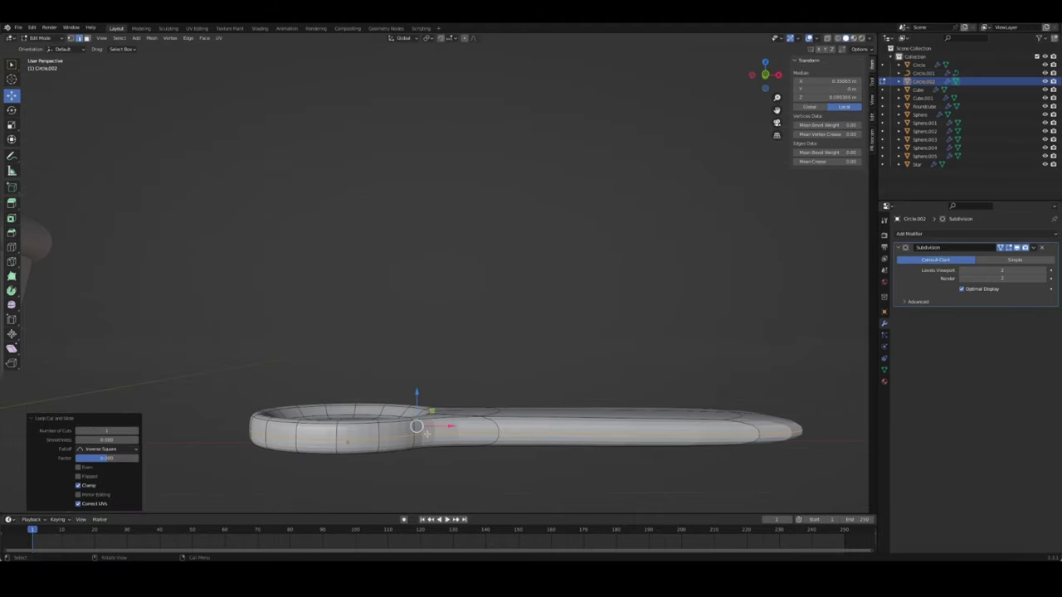
pyautogui.moveTo(516, 478)
pyautogui.mouseDown(button='middle')
pyautogui.moveTo(666, 490)
pyautogui.moveTo(589, 413)
pyautogui.moveTo(656, 446)
pyautogui.moveTo(662, 490)
pyautogui.moveTo(496, 296)
pyautogui.mouseUp(button='middle')
pyautogui.moveTo(595, 194); pyautogui.dragTo(631, 218, button='middle')
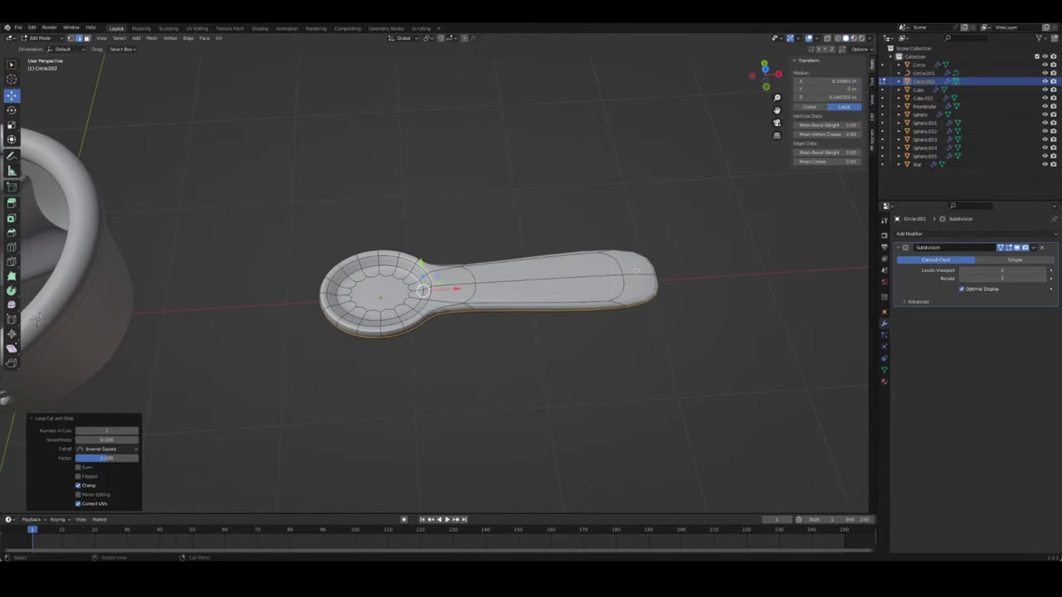
pyautogui.click(999, 248)
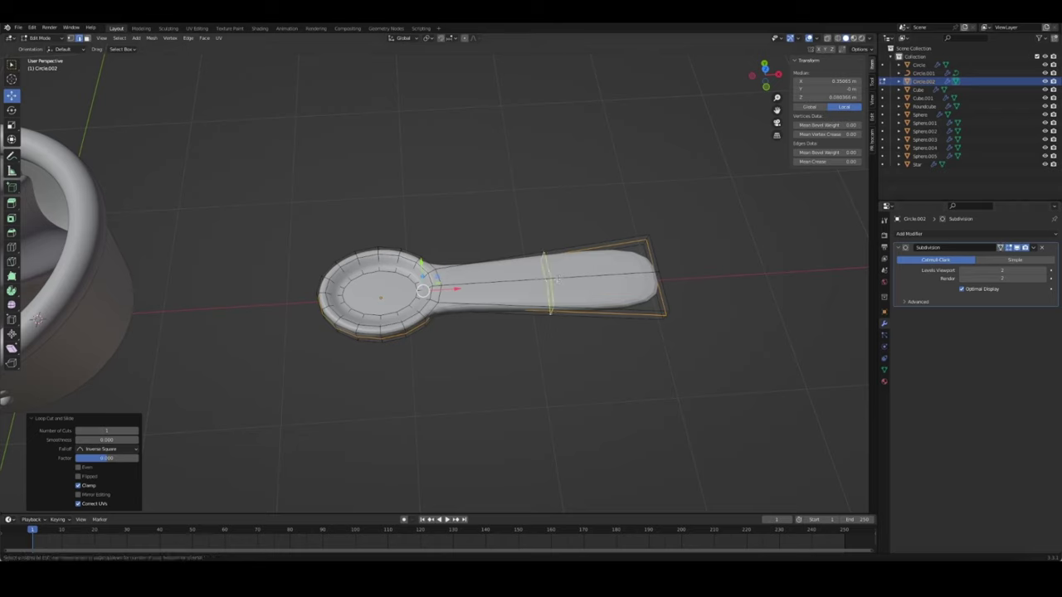
pyautogui.press('g')
pyautogui.press('g')
pyautogui.click(460, 286)
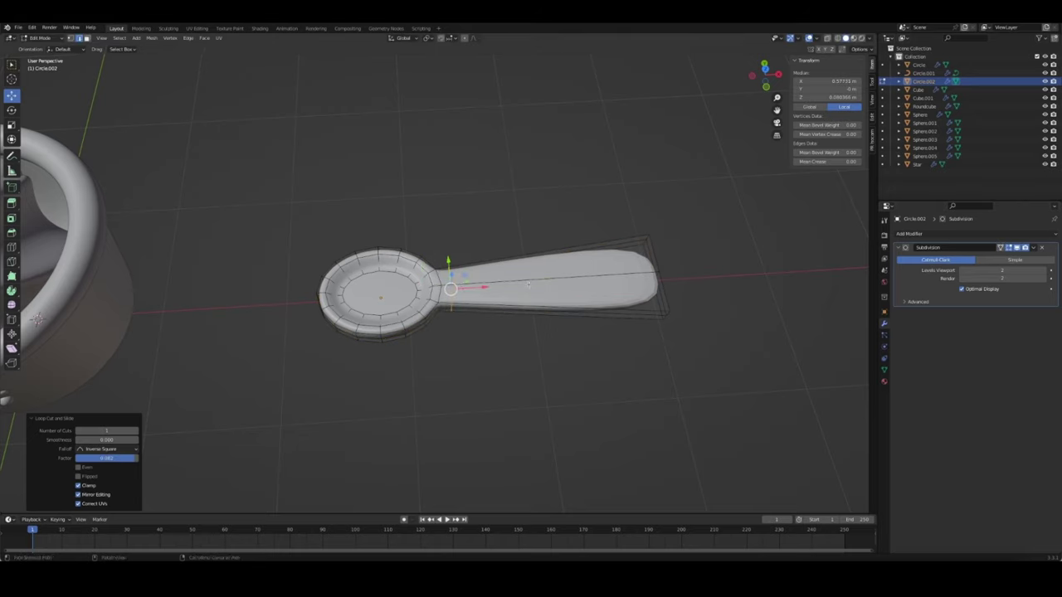
pyautogui.press('s')
pyautogui.press('x')
pyautogui.press('0')
pyautogui.press('Return')
pyautogui.press('g')
pyautogui.press('g')
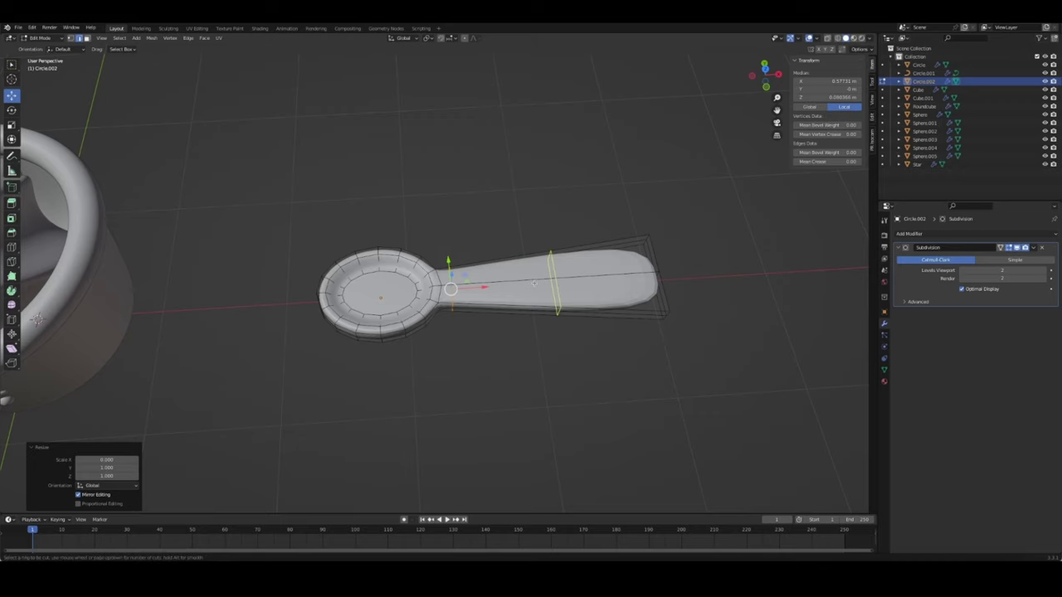
pyautogui.click(616, 282)
# Move the handle-tip vertices along X, bevel the tip edge, and shade the spoon smooth
pyautogui.moveTo(615, 282)
pyautogui.mouseDown(button='middle')
pyautogui.moveTo(666, 287)
pyautogui.moveTo(649, 341)
pyautogui.moveTo(605, 405)
pyautogui.moveTo(611, 355)
pyautogui.moveTo(643, 357)
pyautogui.moveTo(569, 379)
pyautogui.moveTo(578, 462)
pyautogui.mouseUp(button='middle')
pyautogui.scroll(2, 642, 356)
pyautogui.press('g')
pyautogui.press('x')
pyautogui.click(653, 352)
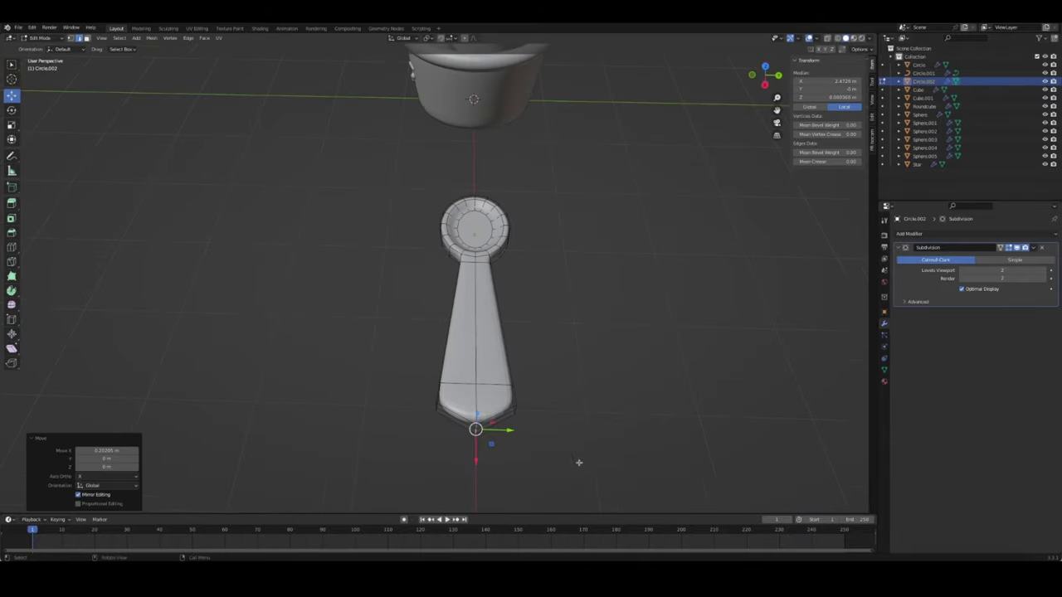
pyautogui.hotkey('ctrl', 'b')
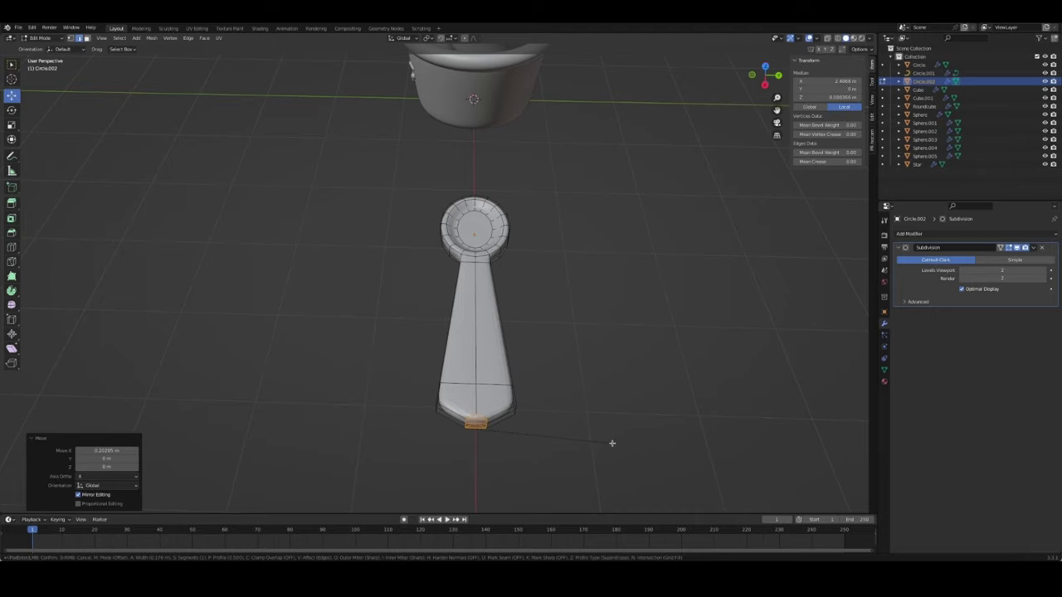
pyautogui.click(618, 446)
pyautogui.press('Tab')
pyautogui.moveTo(618, 446)
pyautogui.mouseDown(button='middle')
pyautogui.moveTo(563, 488)
pyautogui.moveTo(390, 247)
pyautogui.moveTo(431, 261)
pyautogui.moveTo(516, 325)
pyautogui.moveTo(489, 351)
pyautogui.moveTo(516, 382)
pyautogui.mouseUp(button='middle')
pyautogui.rightClick(390, 247)
pyautogui.click(390, 247)
# Dissolve the old end loop, bevel the handle-end loop, and reapply Shade Smooth
pyautogui.moveTo(572, 355); pyautogui.dragTo(613, 274, button='middle')
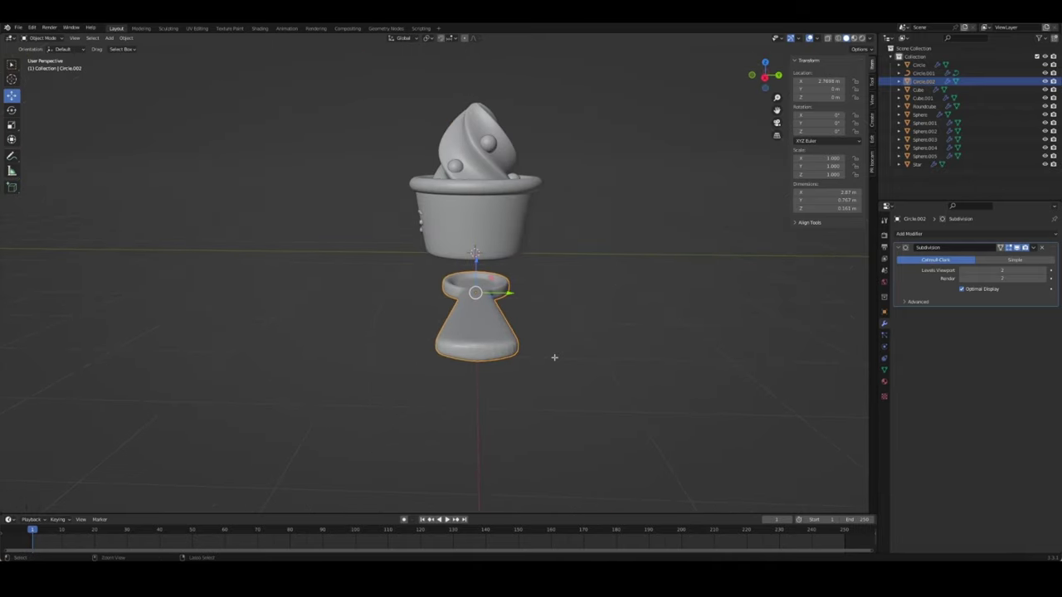
pyautogui.press('Tab')
pyautogui.moveTo(531, 358); pyautogui.dragTo(565, 330, button='middle')
pyautogui.keyDown('alt'); pyautogui.click(547, 315); pyautogui.keyUp('alt')
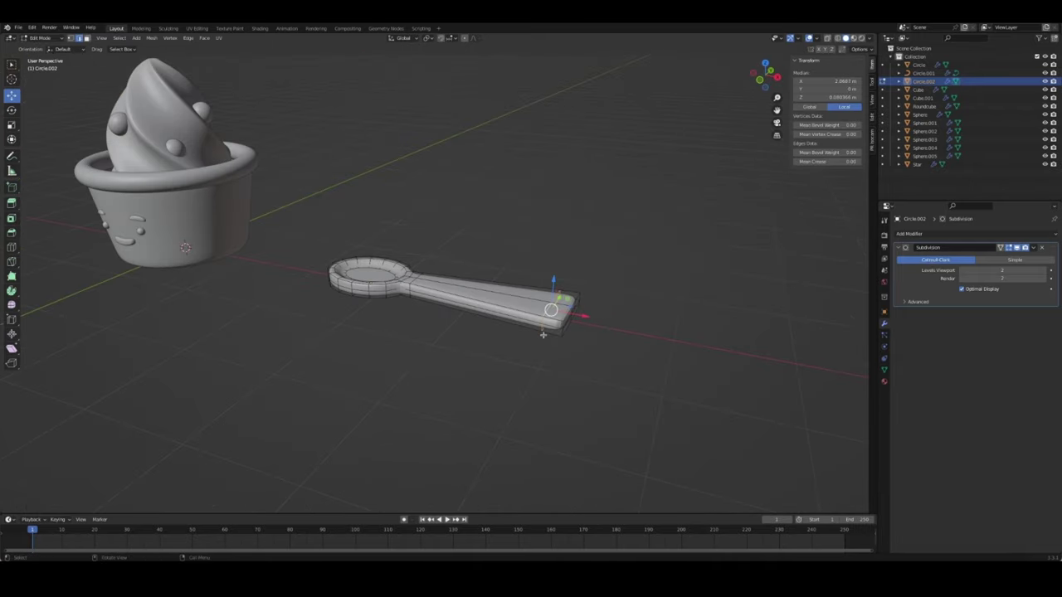
pyautogui.hotkey('ctrl', 'x')
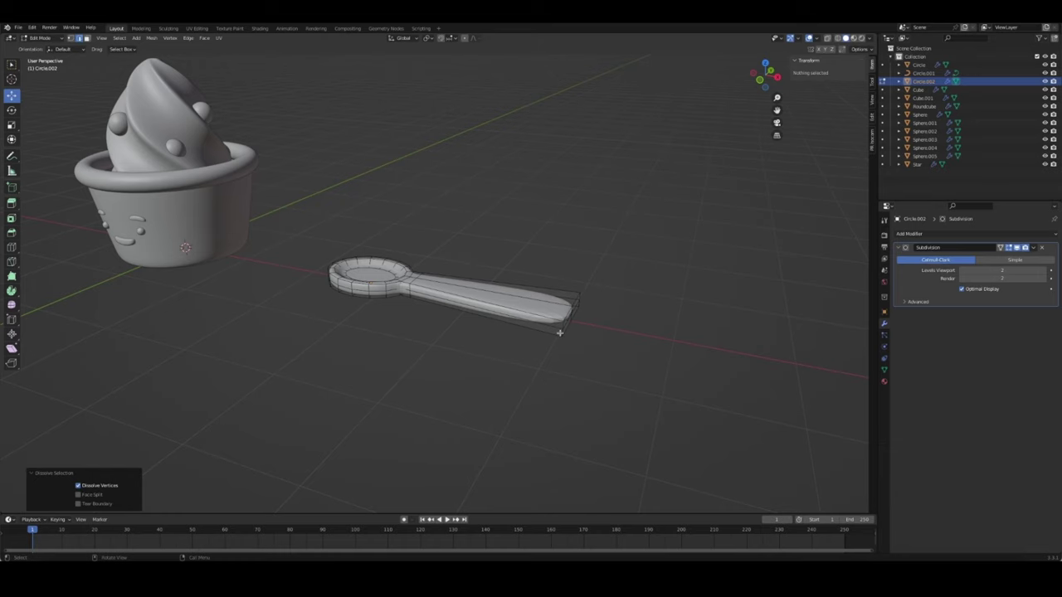
pyautogui.keyDown('alt'); pyautogui.click(562, 330); pyautogui.keyUp('alt')
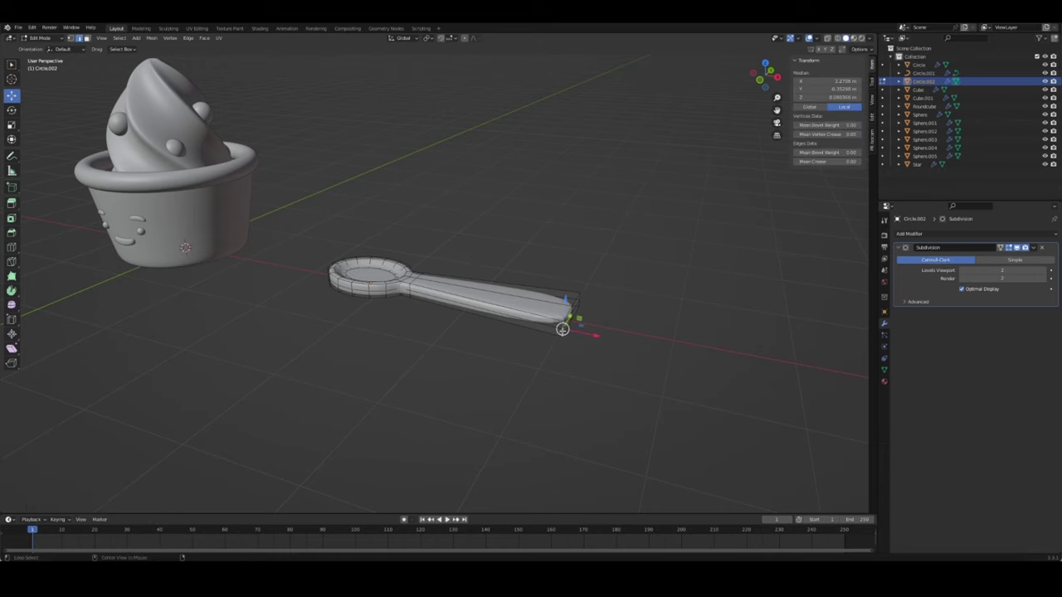
pyautogui.moveTo(590, 303); pyautogui.dragTo(612, 332, button='middle')
pyautogui.hotkey('ctrl', 'b')
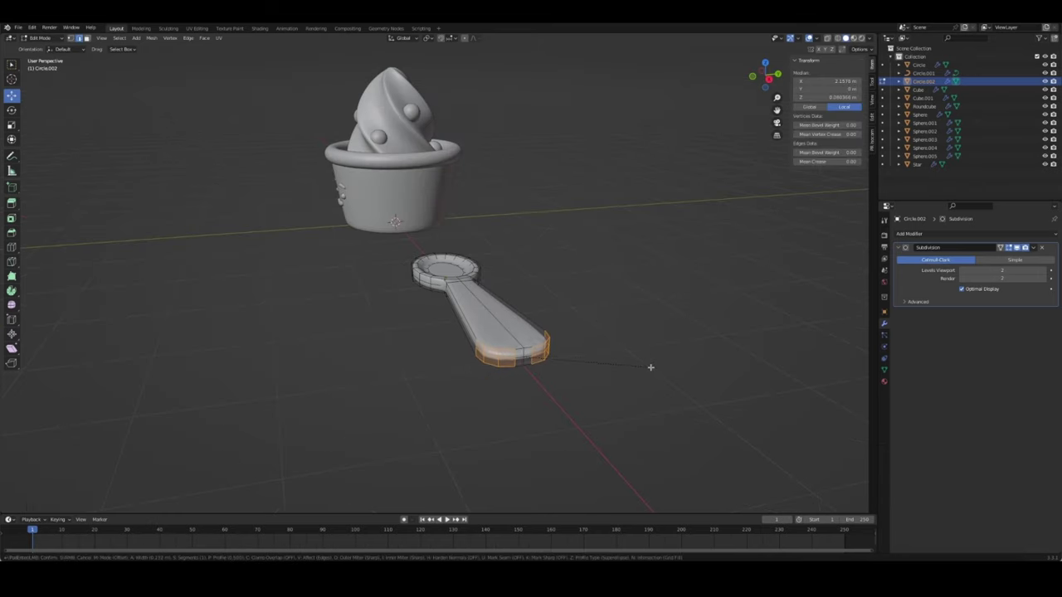
pyautogui.click(653, 370)
pyautogui.press('KP_7')
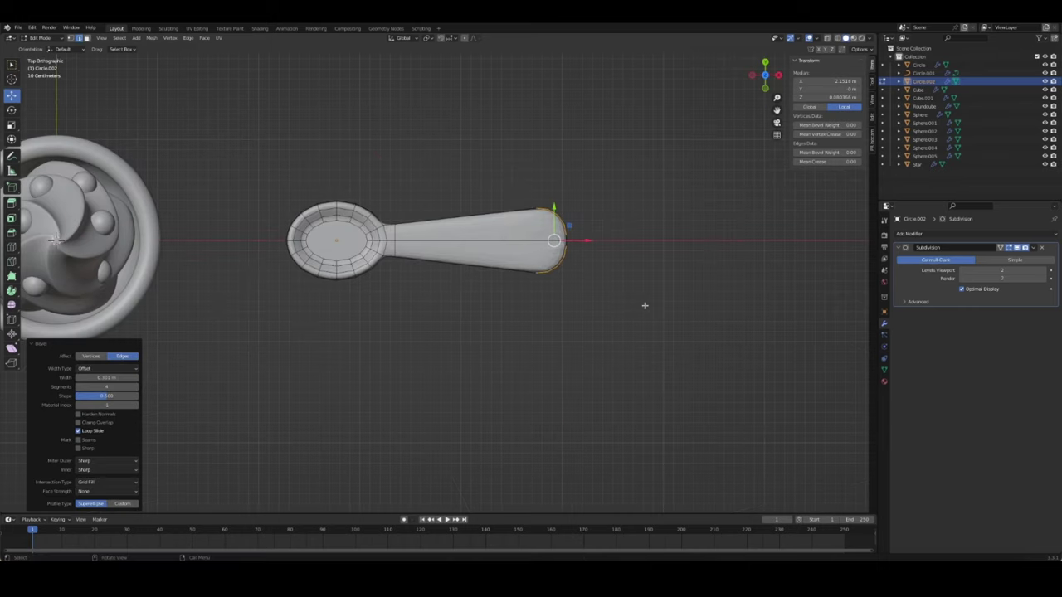
pyautogui.press('Tab')
pyautogui.rightClick(540, 205)
pyautogui.click(539, 223)
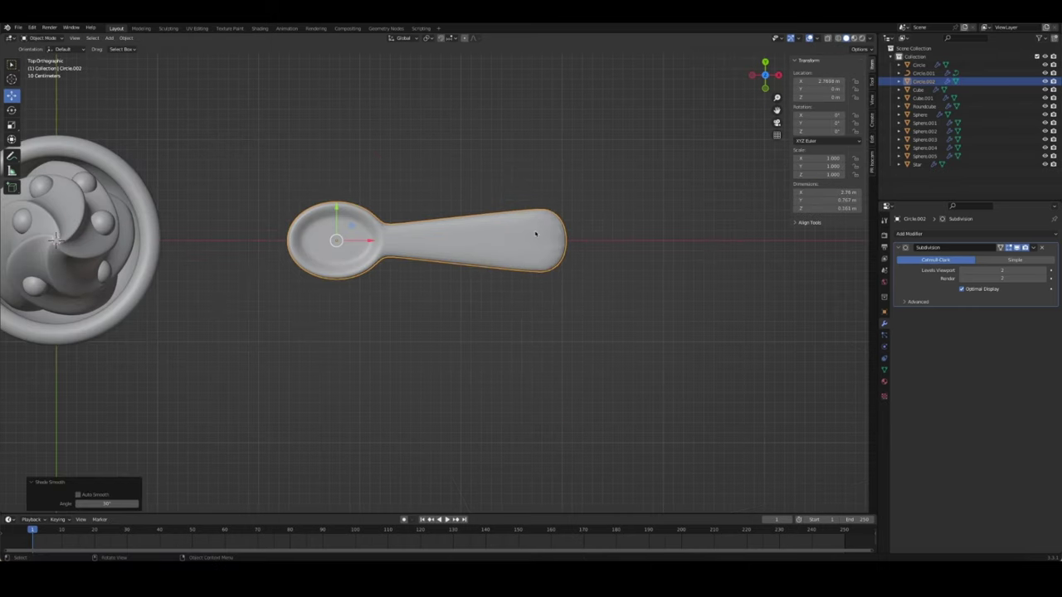
# Reshape the rounded handle end by moving its vertices in top view
pyautogui.click(490, 337)
pyautogui.click(534, 249)
pyautogui.press('Tab')
pyautogui.moveTo(578, 302)
pyautogui.mouseDown(button='middle')
pyautogui.moveTo(611, 229)
pyautogui.moveTo(603, 338)
pyautogui.moveTo(543, 289)
pyautogui.mouseUp(button='middle')
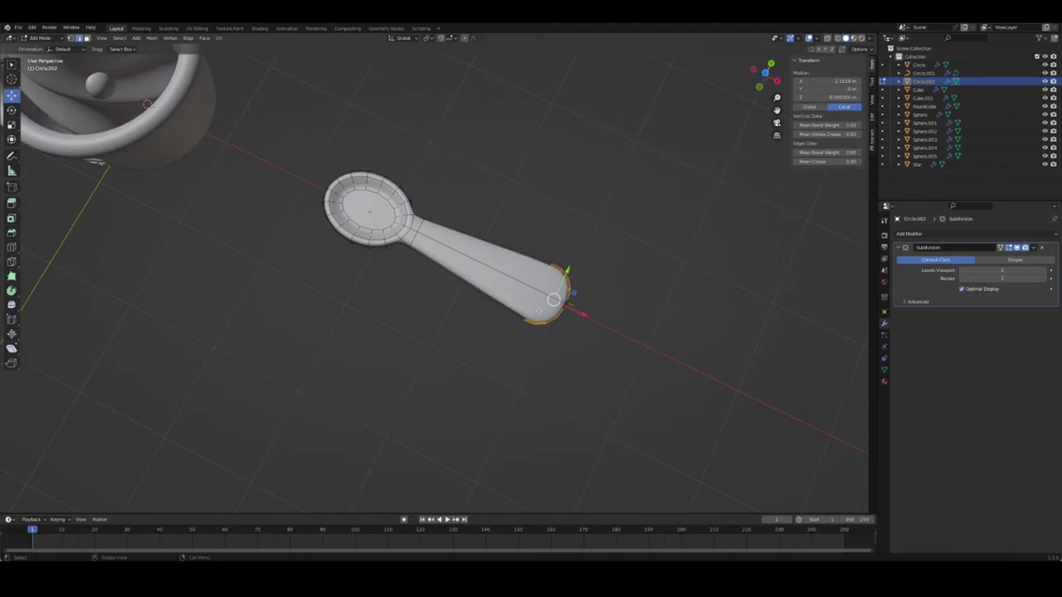
pyautogui.moveTo(538, 311); pyautogui.dragTo(608, 262, button='middle')
pyautogui.scroll(5, 609, 266)
pyautogui.press('KP_7')
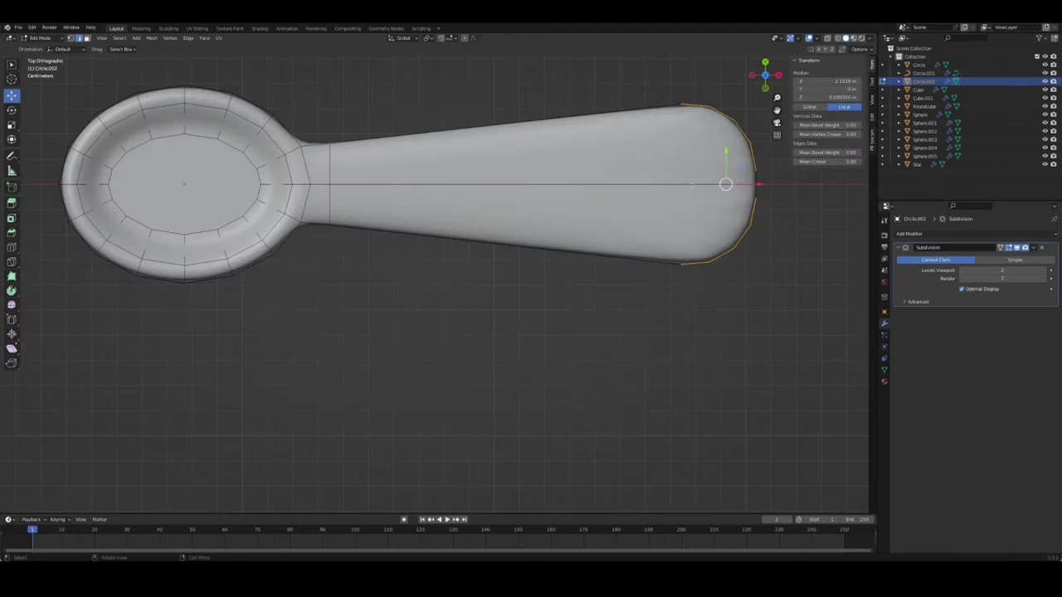
pyautogui.press('g')
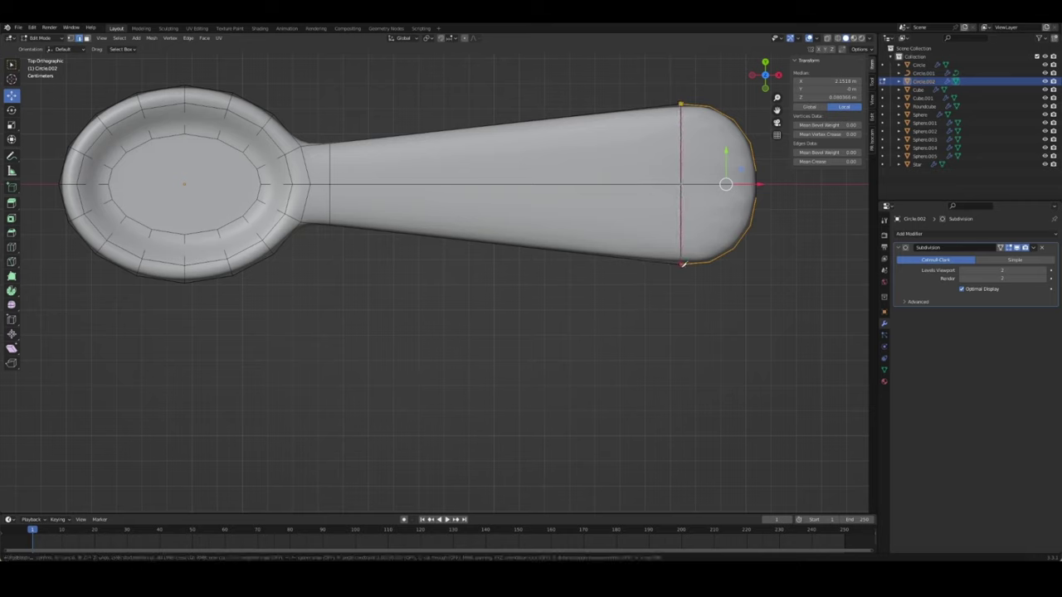
pyautogui.click(680, 265)
pyautogui.press('g')
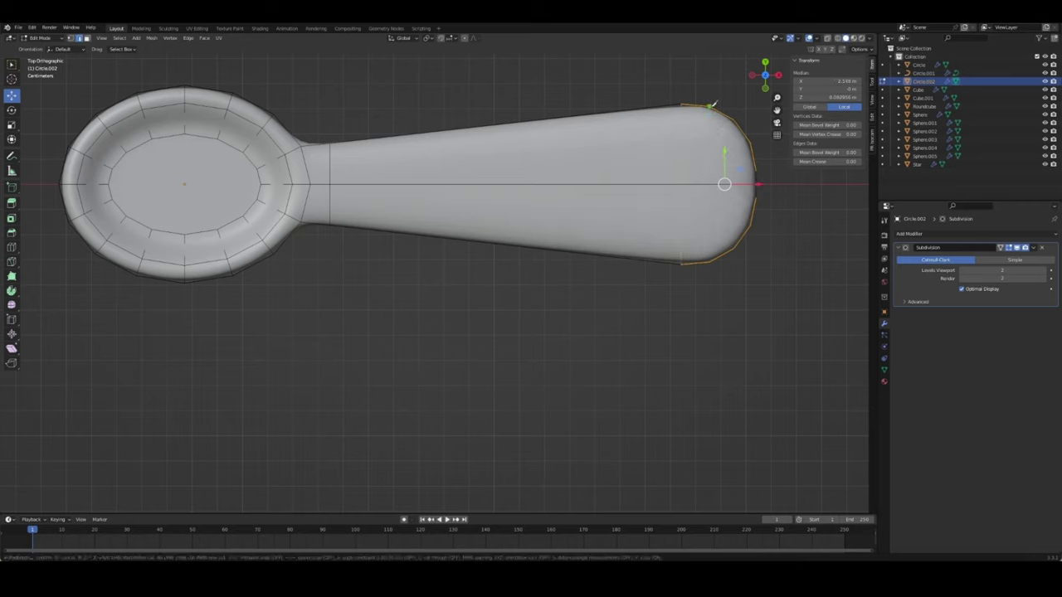
pyautogui.click(710, 260)
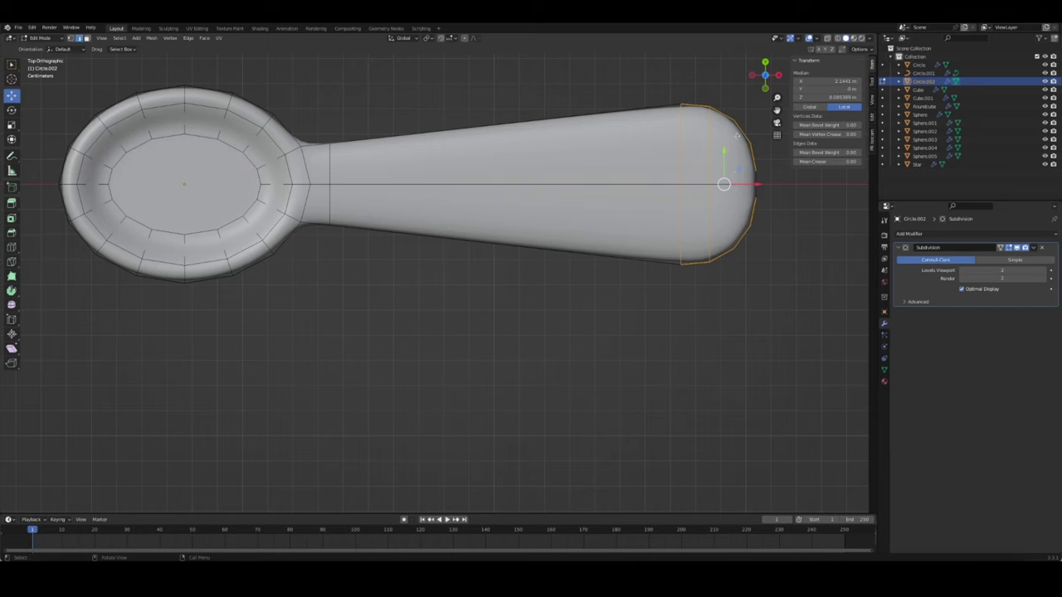
pyautogui.press('g')
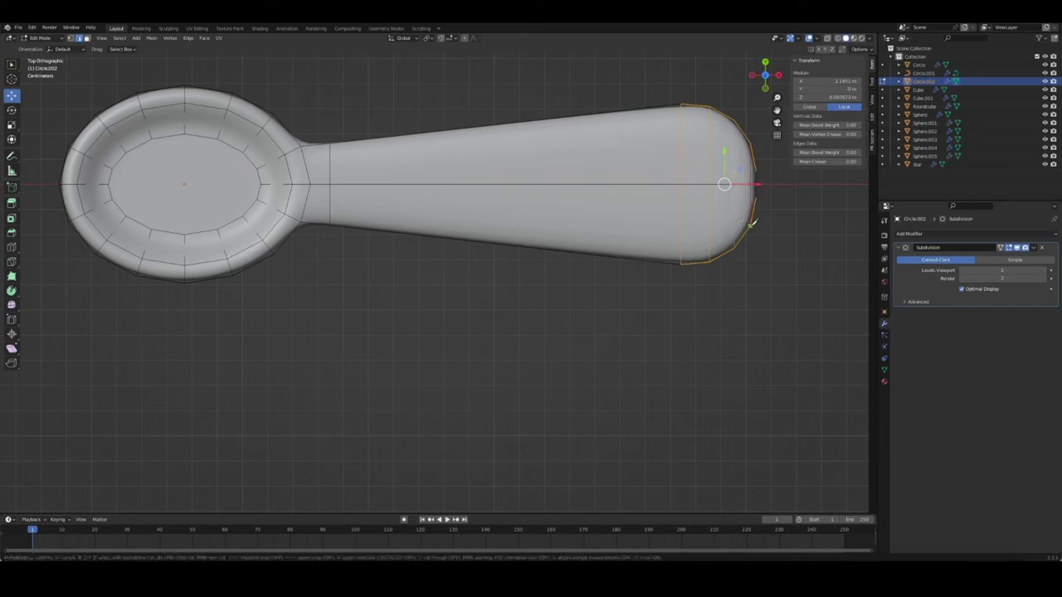
pyautogui.click(749, 225)
# From the bottom view, knife a cut straight across the handle
pyautogui.moveTo(793, 270)
pyautogui.mouseDown(button='middle')
pyautogui.moveTo(753, 227)
pyautogui.moveTo(793, 327)
pyautogui.moveTo(670, 287)
pyautogui.moveTo(638, 306)
pyautogui.moveTo(621, 296)
pyautogui.mouseUp(button='middle')
pyautogui.click(620, 296)
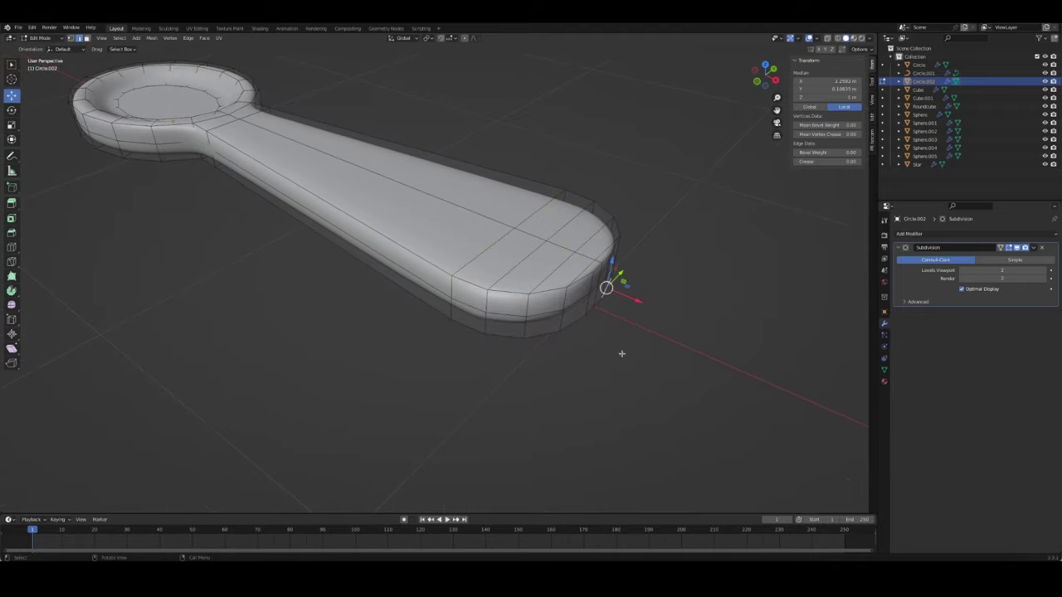
pyautogui.scroll(3, 545, 368)
pyautogui.moveTo(545, 367)
pyautogui.mouseDown(button='middle')
pyautogui.moveTo(563, 189)
pyautogui.moveTo(541, 378)
pyautogui.mouseUp(button='middle')
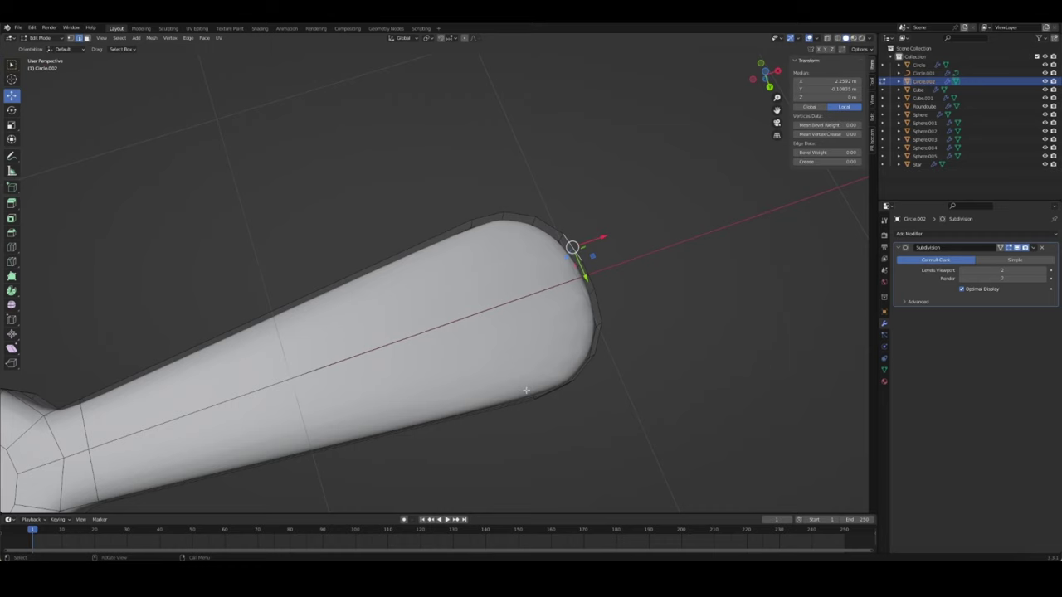
pyautogui.press('ctrl+KP_7')
pyautogui.press('k')
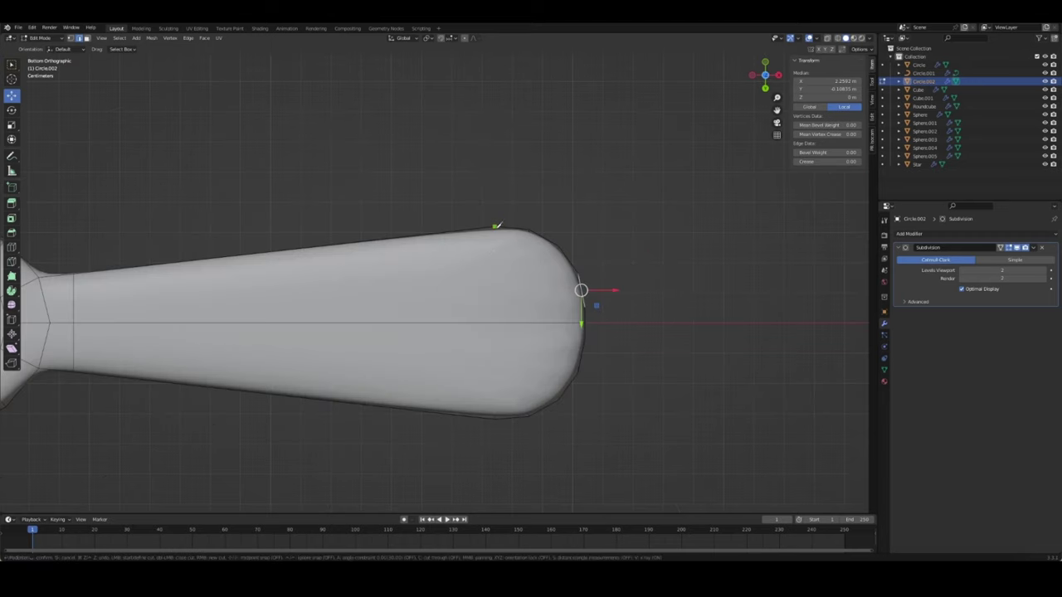
pyautogui.click(496, 225)
pyautogui.click(495, 416)
pyautogui.press('Return')
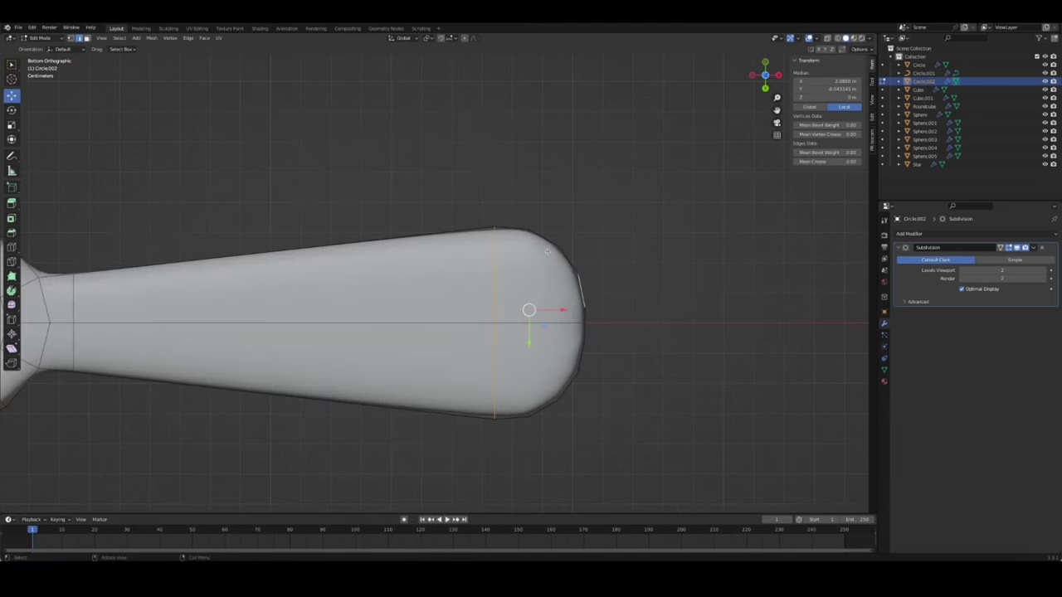
# Add more knife cuts near the handle tip and return to Object Mode
pyautogui.press('k')
pyautogui.click(529, 415)
pyautogui.rightClick(553, 398)
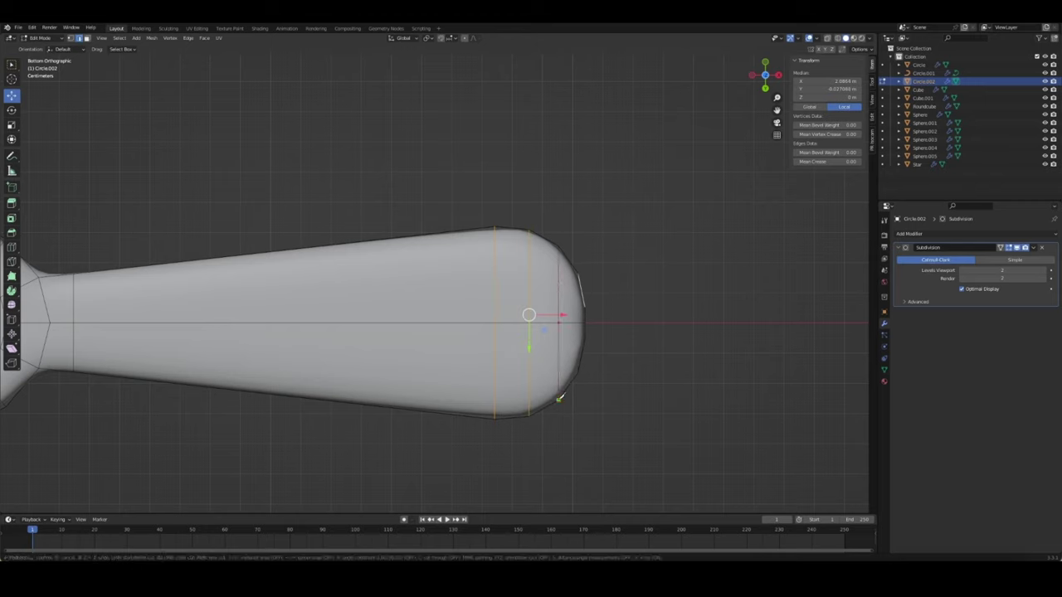
pyautogui.press('Return')
pyautogui.press('k')
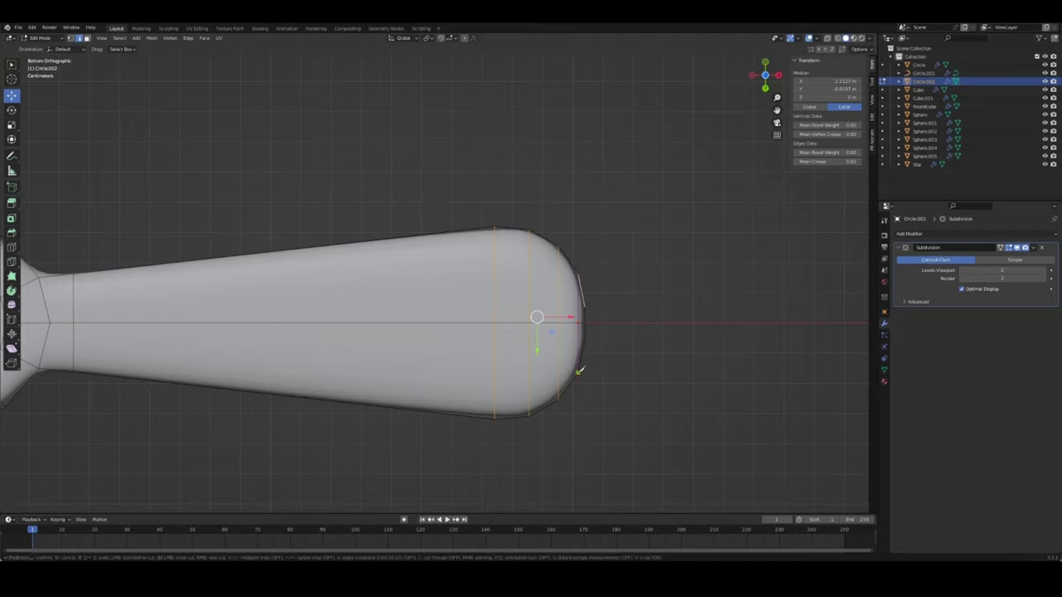
pyautogui.press('Return')
pyautogui.press('Tab')
pyautogui.moveTo(581, 370)
pyautogui.mouseDown(button='middle')
pyautogui.moveTo(628, 481)
pyautogui.moveTo(462, 334)
pyautogui.moveTo(517, 315)
pyautogui.moveTo(502, 339)
pyautogui.moveTo(586, 305)
pyautogui.moveTo(372, 254)
pyautogui.mouseUp(button='middle')
# Lower the bowl's bottom face about 0.041 m, giving the spoon a 0.203 m depth
pyautogui.press('KP_Decimal')
pyautogui.press('Tab')
pyautogui.click(784, 289)
pyautogui.press('3')
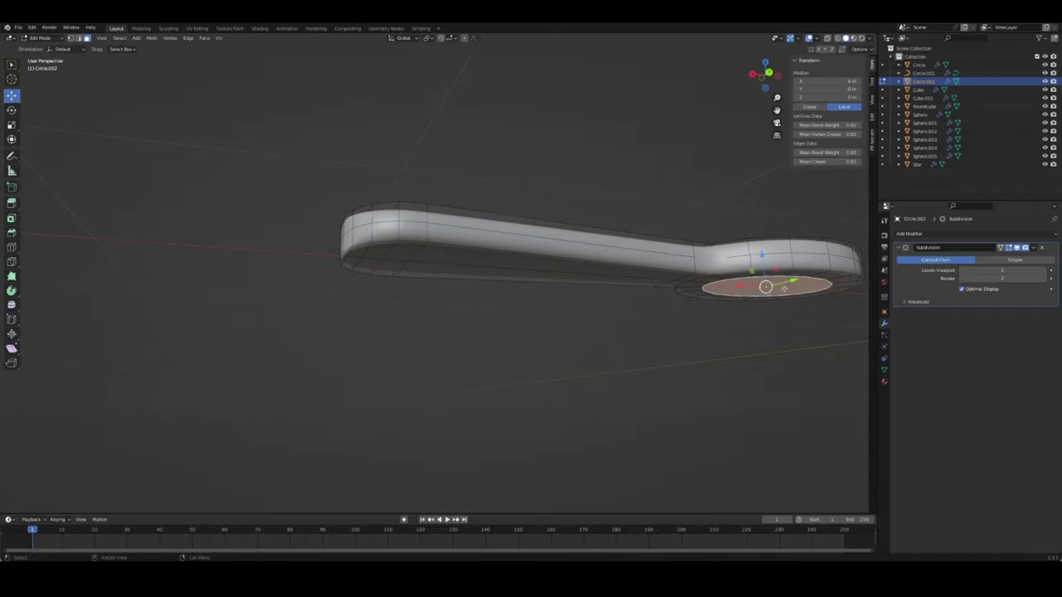
pyautogui.moveTo(762, 255); pyautogui.dragTo(765, 297)
pyautogui.moveTo(689, 298)
pyautogui.mouseDown(button='middle')
pyautogui.moveTo(783, 301)
pyautogui.moveTo(488, 319)
pyautogui.moveTo(428, 357)
pyautogui.mouseUp(button='middle')
pyautogui.scroll(5, 433, 343)
pyautogui.scroll(4, 436, 341)
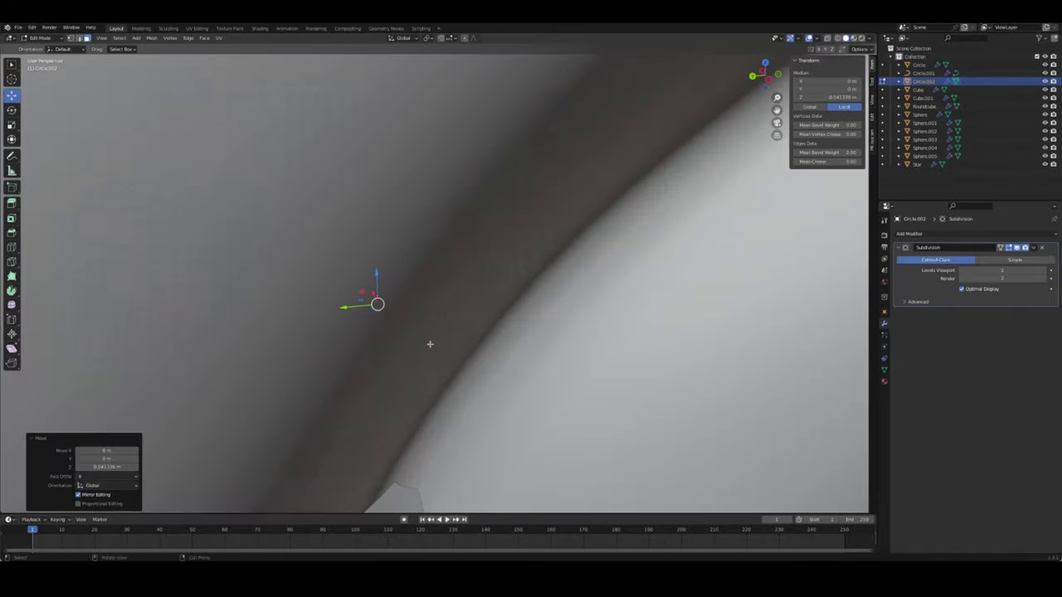
pyautogui.scroll(-8, 429, 343)
pyautogui.moveTo(547, 341)
pyautogui.mouseDown(button='middle')
pyautogui.moveTo(460, 292)
pyautogui.moveTo(393, 307)
pyautogui.mouseUp(button='middle')
pyautogui.scroll(5, 461, 291)
pyautogui.press('Tab')
pyautogui.scroll(-3, 460, 292)
pyautogui.scroll(-3, 390, 301)
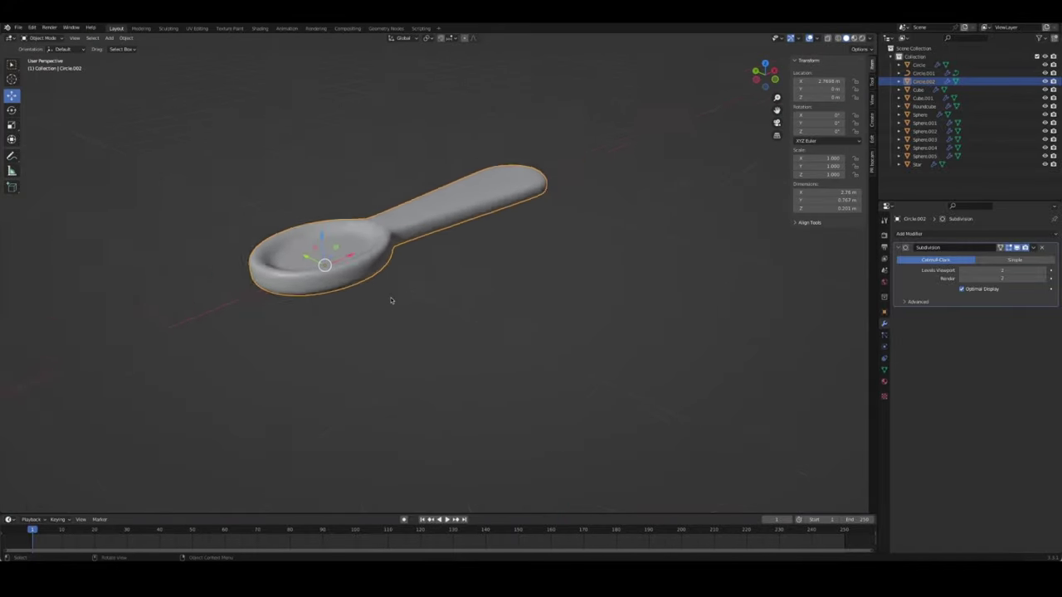
pyautogui.scroll(-3, 438, 256)
pyautogui.moveTo(437, 254); pyautogui.dragTo(488, 281, button='middle')
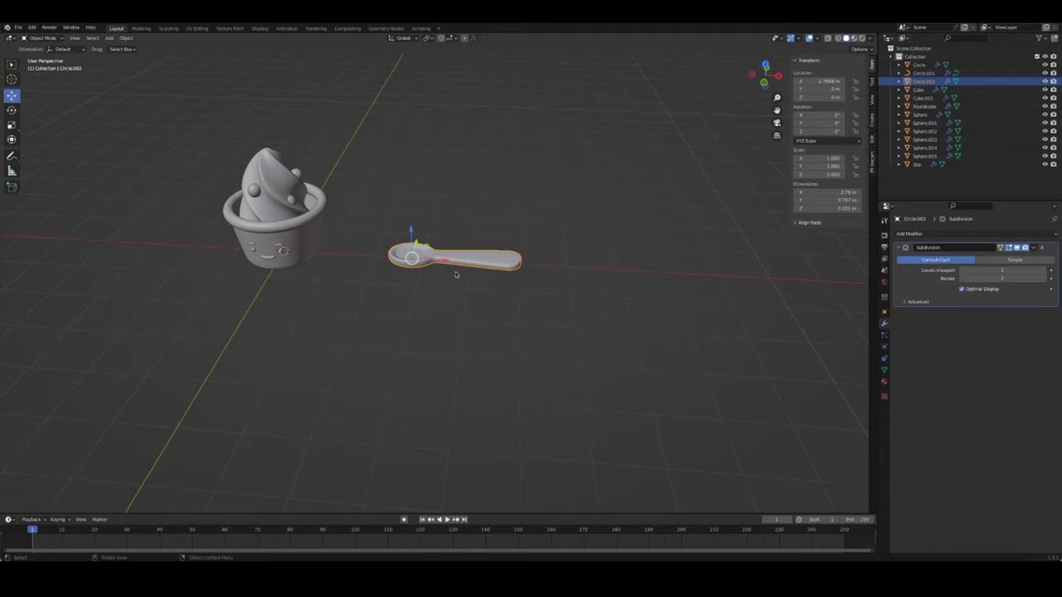
# Rotate the spoon -90° on Y, then tilt it diagonally
pyautogui.write('ry-90')
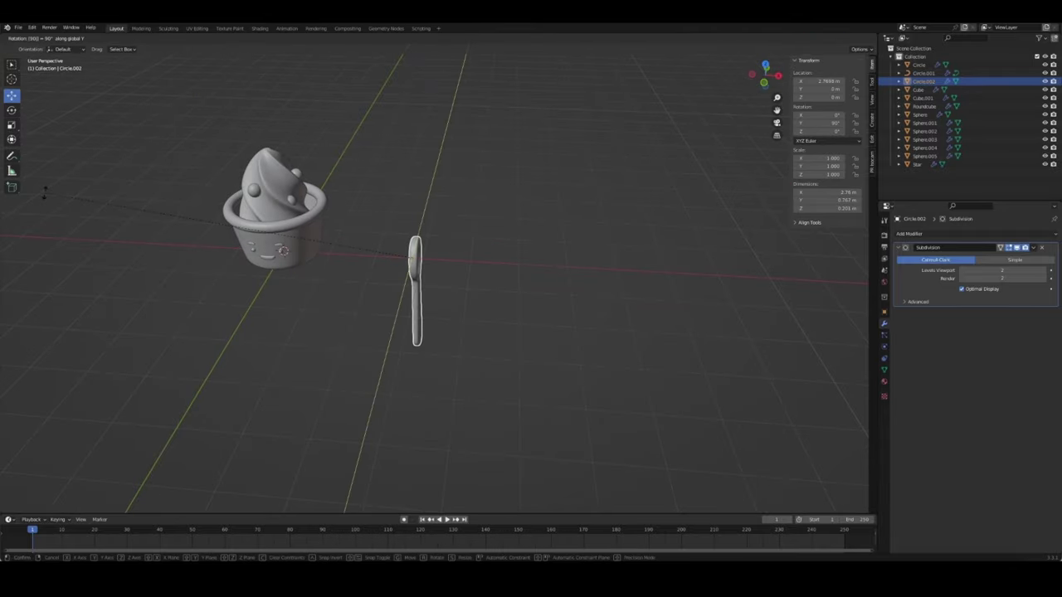
pyautogui.press('Return')
pyautogui.press('r')
pyautogui.press('y')
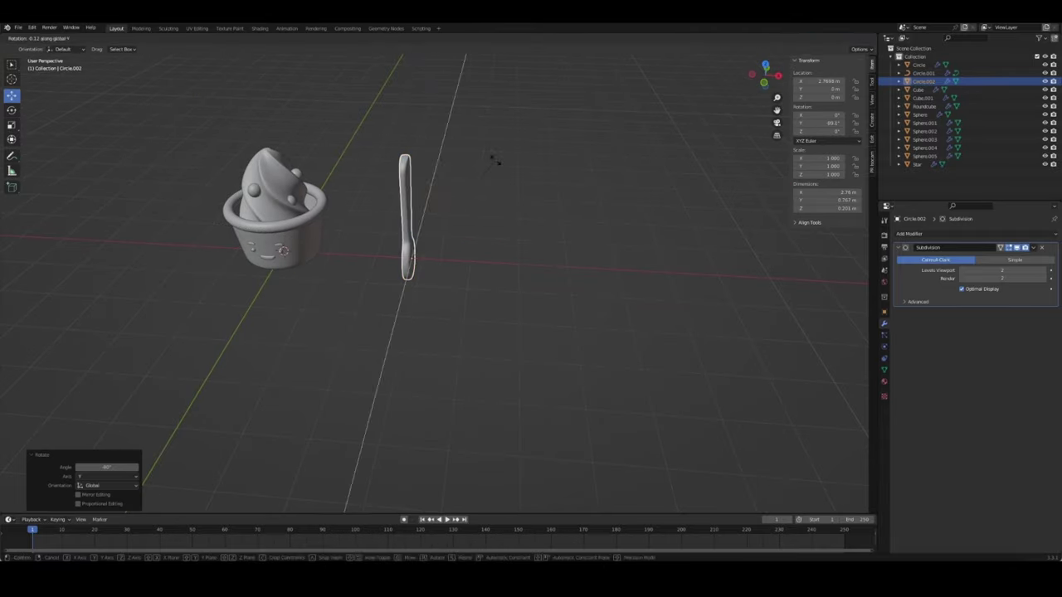
pyautogui.click(486, 206)
# Raise the spoon to cup height and slide it along X over the cup
pyautogui.press('Tab')
pyautogui.press('Tab')
pyautogui.moveTo(447, 326); pyautogui.dragTo(481, 298, button='middle')
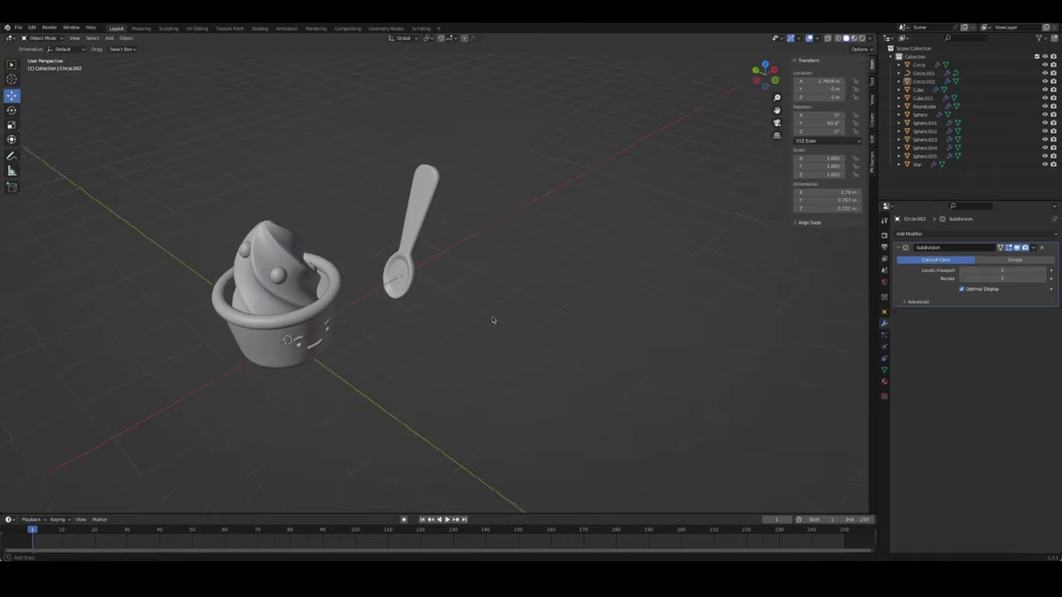
pyautogui.press('g')
pyautogui.press('z')
pyautogui.click(433, 204)
pyautogui.press('g')
pyautogui.press('x')
pyautogui.click(309, 241)
pyautogui.moveTo(308, 240); pyautogui.dragTo(313, 247, button='middle')
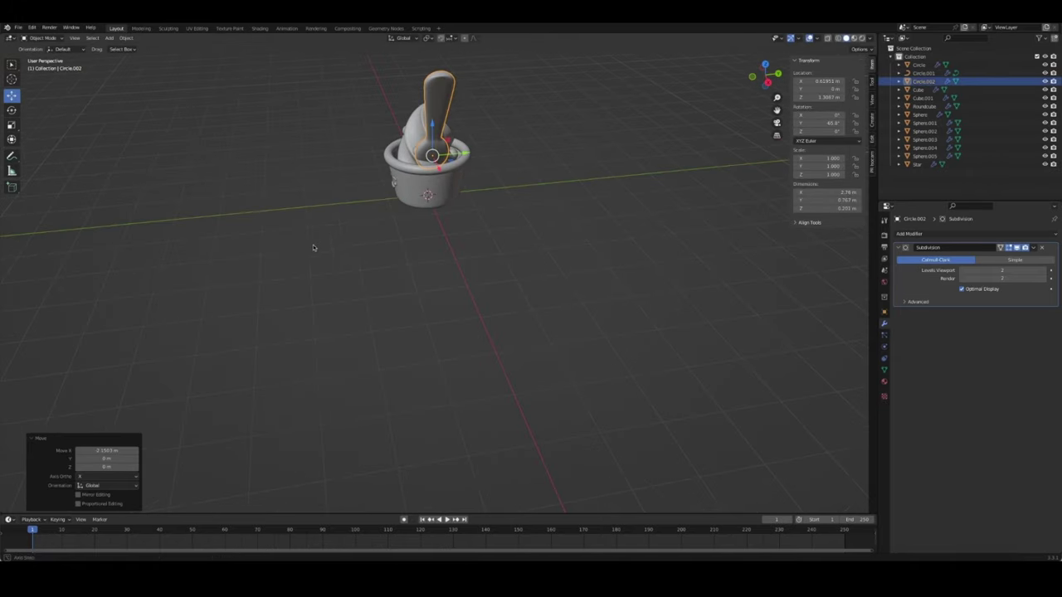
# Swing the spoon about -27° around the cup using the 3D cursor as pivot
pyautogui.press('KP_7')
pyautogui.scroll(3, 357, 274)
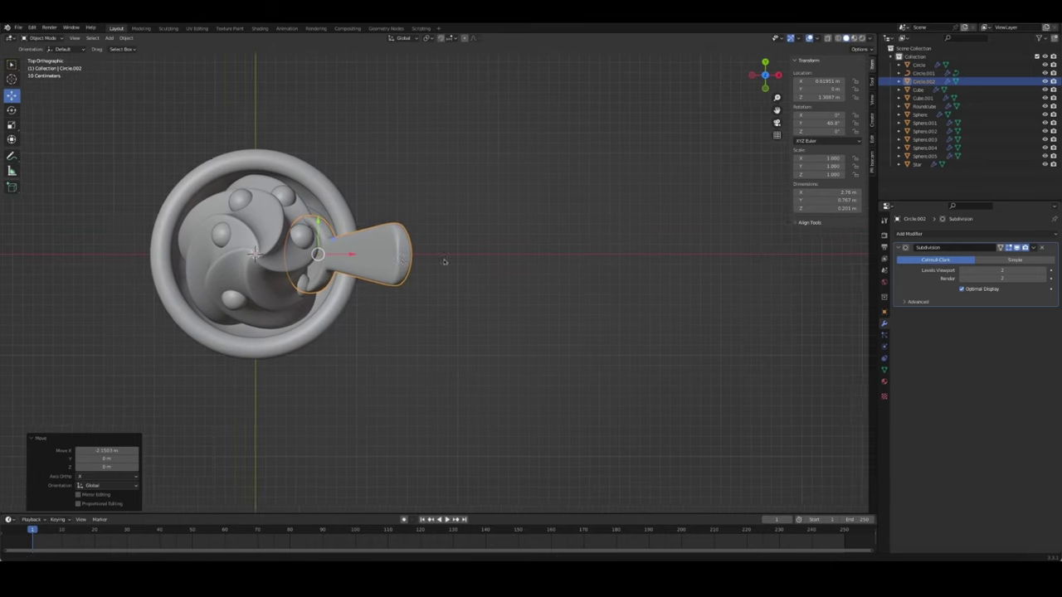
pyautogui.press('.')
pyautogui.click(657, 260)
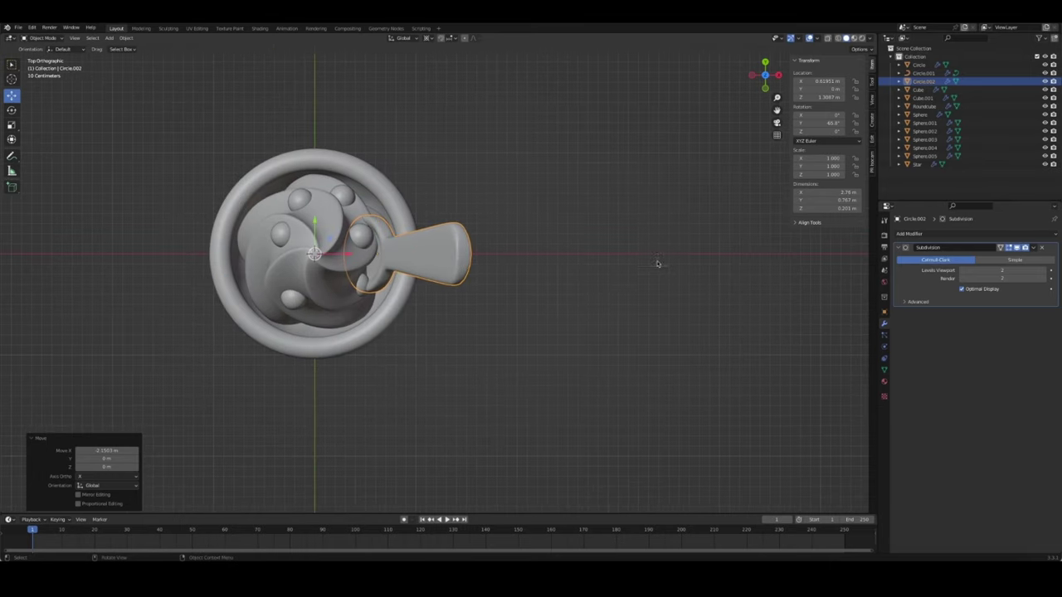
pyautogui.press('r')
pyautogui.click(561, 481)
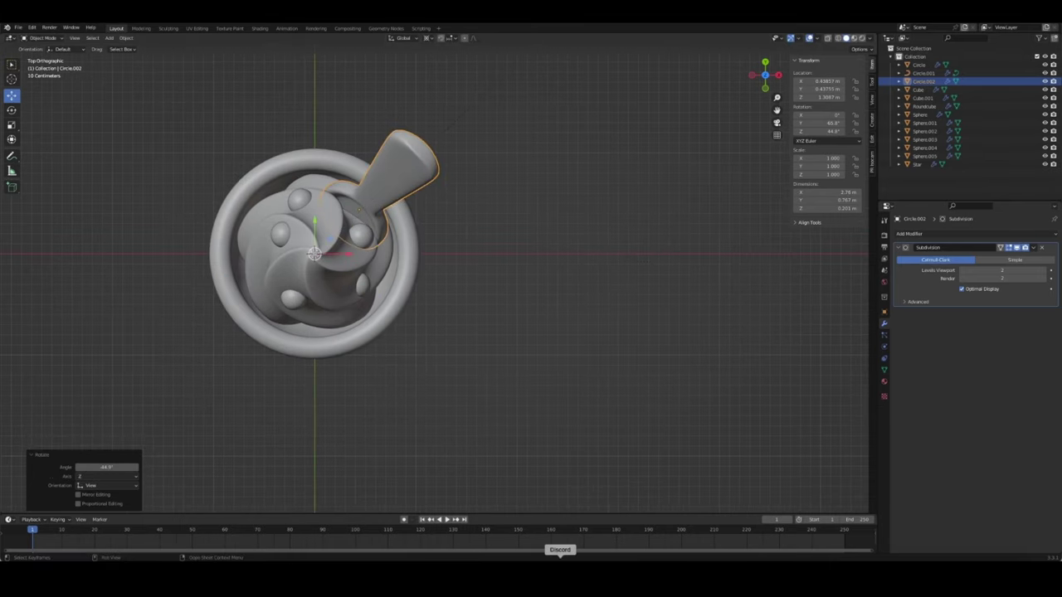
pyautogui.click(671, 372)
pyautogui.moveTo(672, 372)
pyautogui.keyDown('alt'); pyautogui.mouseDown(button='middle')
pyautogui.moveTo(654, 315)
pyautogui.moveTo(429, 337)
pyautogui.mouseUp(button='middle'); pyautogui.keyUp('alt')
# Set the pivot back to Median Point and shrink the whole spoon mesh
pyautogui.click(398, 191)
pyautogui.moveTo(473, 173); pyautogui.dragTo(493, 197, button='middle')
pyautogui.press('.')
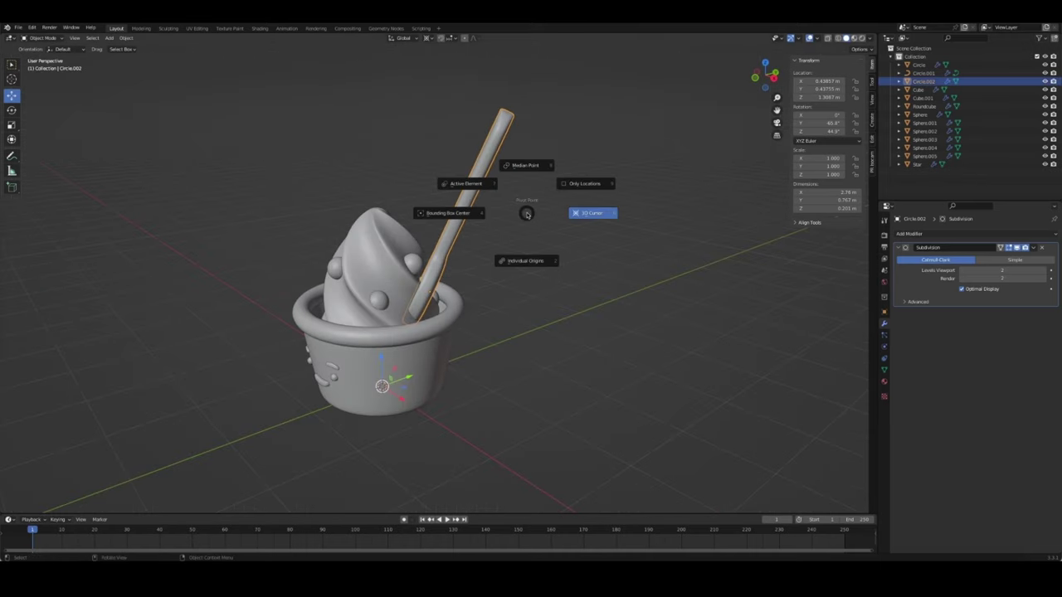
pyautogui.click(525, 166)
pyautogui.press('Tab')
pyautogui.press('a')
pyautogui.press('s')
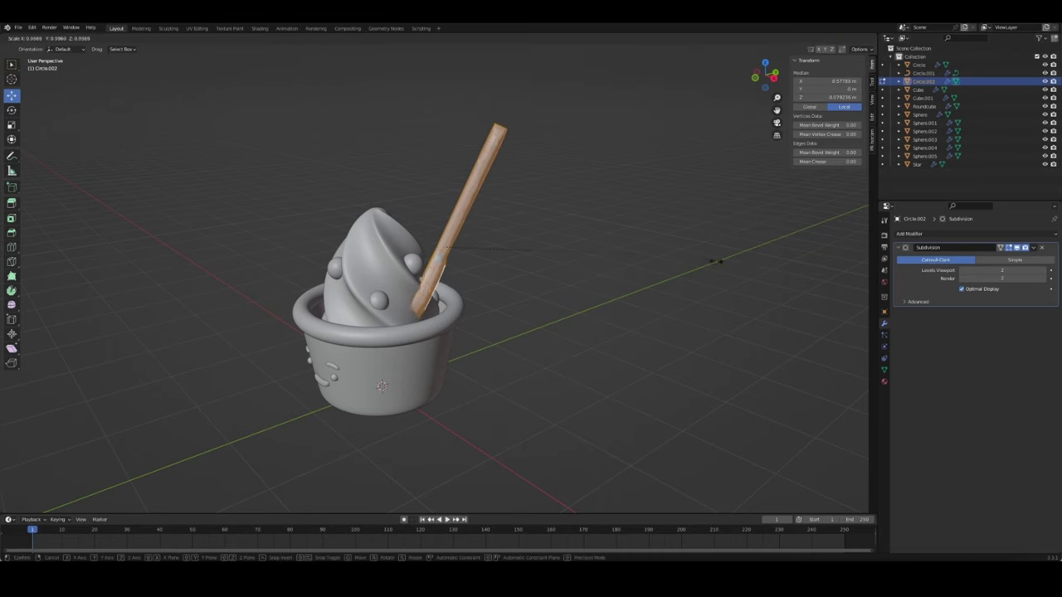
pyautogui.click(677, 263)
pyautogui.press('Tab')
# Lower the spoon vertically so it sinks into the cup
pyautogui.keyDown('alt'); pyautogui.moveTo(678, 263); pyautogui.dragTo(531, 277, button='middle'); pyautogui.keyUp('alt')
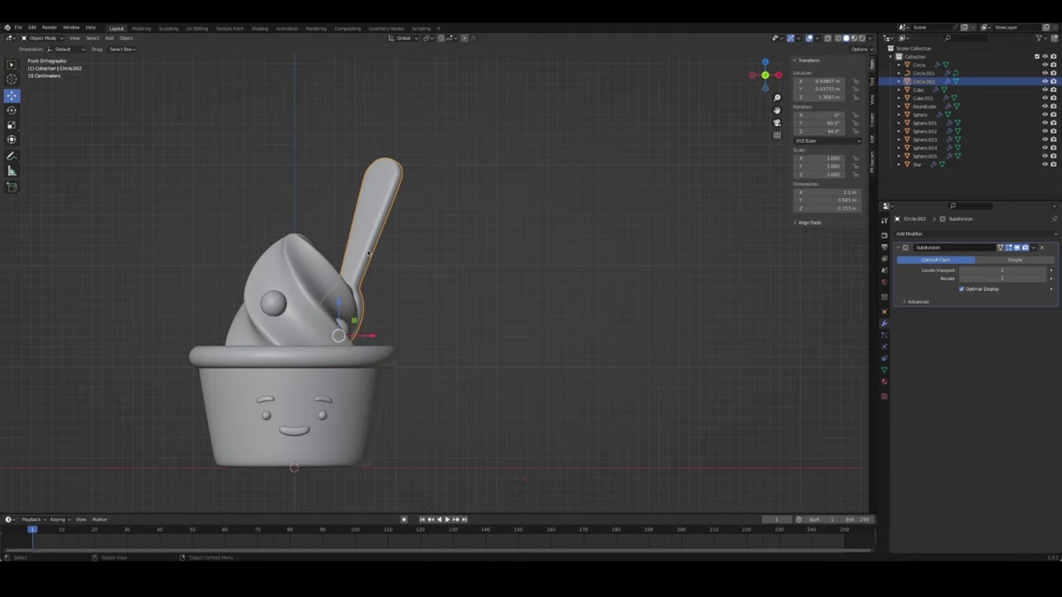
pyautogui.press('g')
pyautogui.press('z')
pyautogui.click(338, 322)
pyautogui.moveTo(438, 304)
pyautogui.mouseDown(button='middle')
pyautogui.moveTo(476, 287)
pyautogui.moveTo(436, 324)
pyautogui.moveTo(358, 357)
pyautogui.moveTo(296, 367)
pyautogui.moveTo(299, 398)
pyautogui.mouseUp(button='middle')
pyautogui.press('g')
pyautogui.press('z')
pyautogui.click(516, 290)
# Bevel the whole spoon mesh with an edge about 0.0245 m wide
pyautogui.press('Tab')
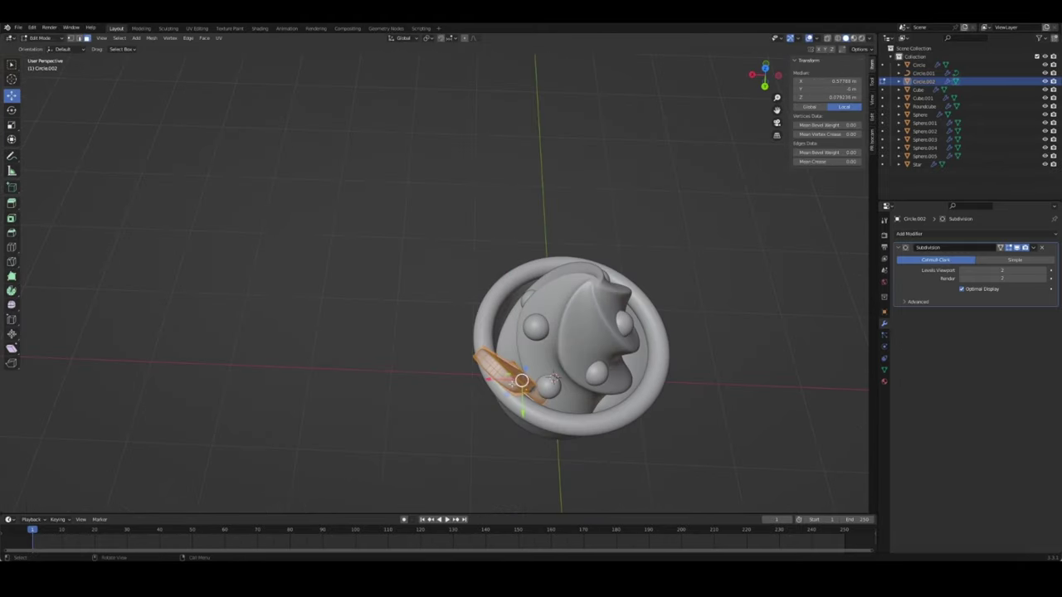
pyautogui.moveTo(631, 274); pyautogui.dragTo(697, 261, button='middle')
pyautogui.scroll(2, 697, 262)
pyautogui.click(714, 257)
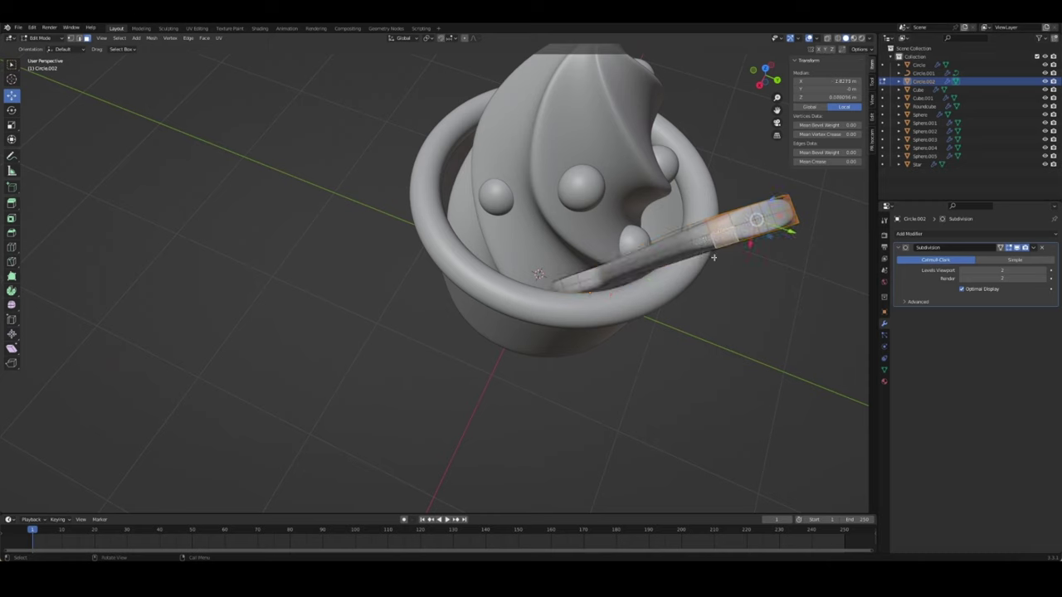
pyautogui.click(638, 263)
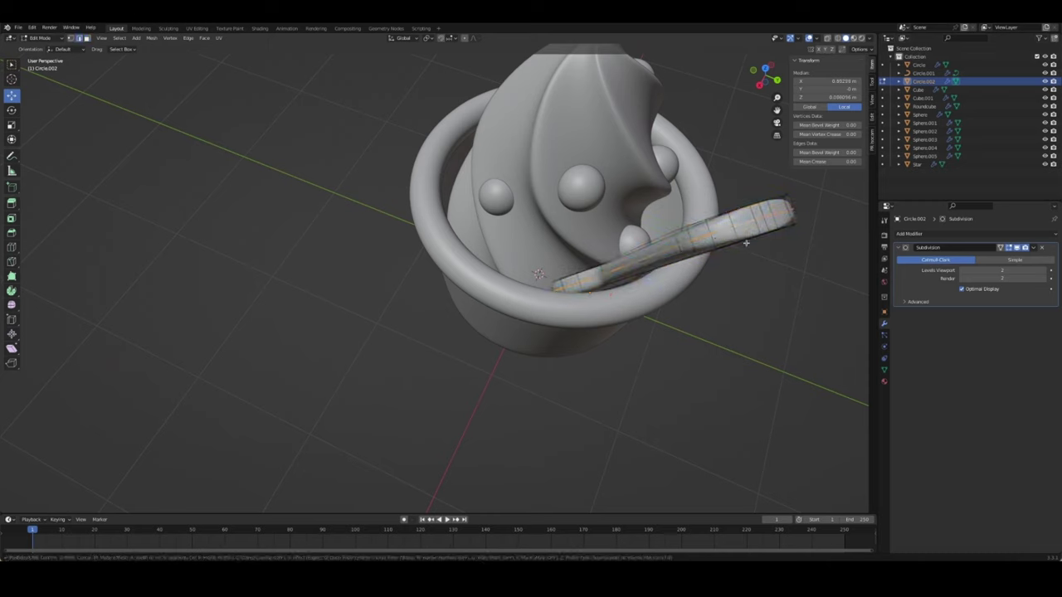
pyautogui.press('a')
pyautogui.hotkey('ctrl', 'b')
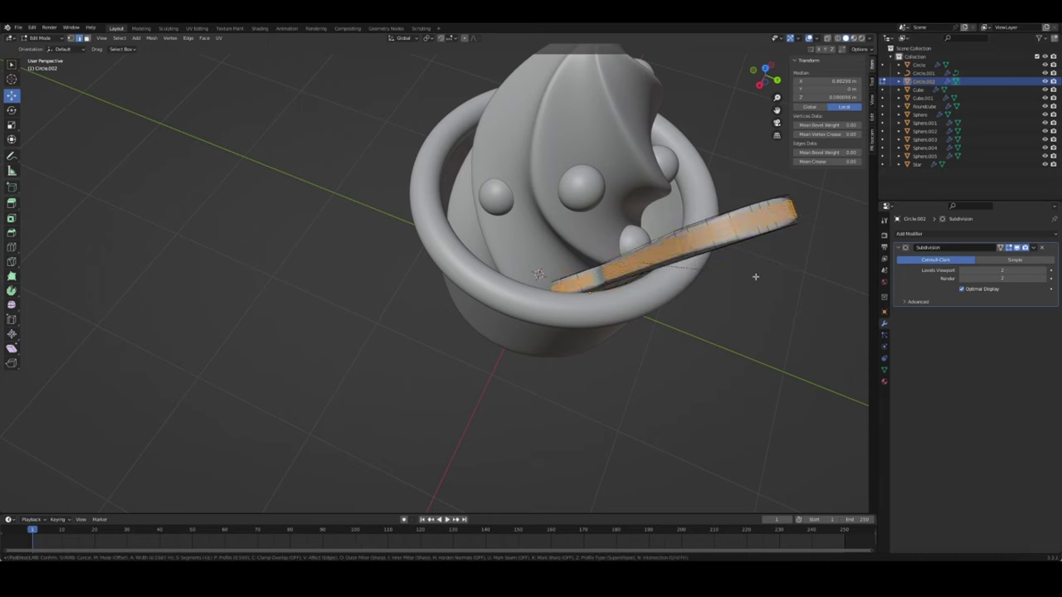
pyautogui.click(753, 274)
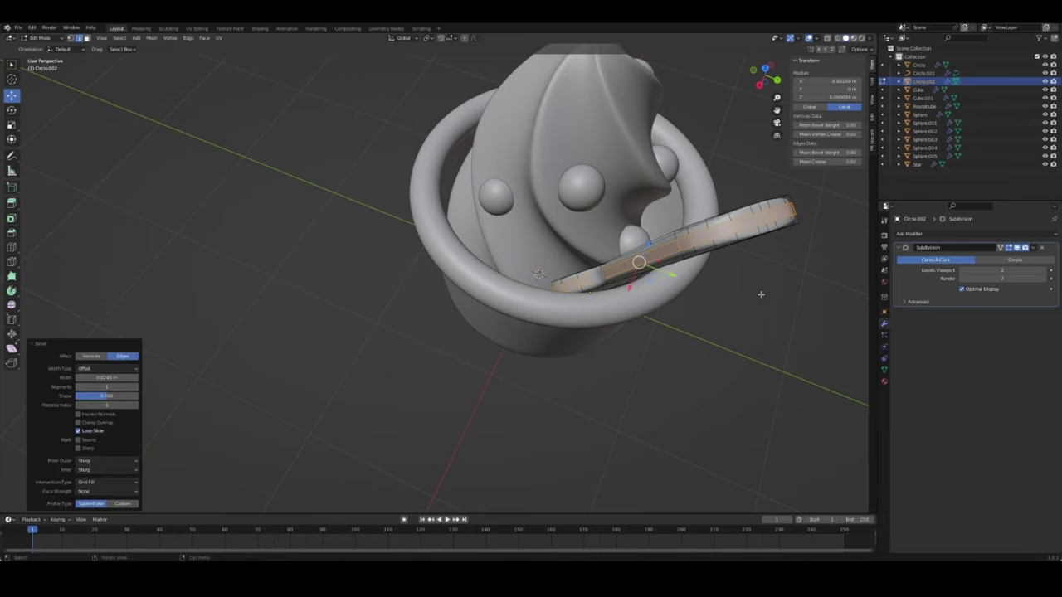
pyautogui.press('Tab')
# Save Ice Cream Cup.blend and view the cup from the front
pyautogui.moveTo(757, 322); pyautogui.dragTo(656, 391, button='middle')
pyautogui.hotkey('ctrl', 's')
pyautogui.press('KP_1')
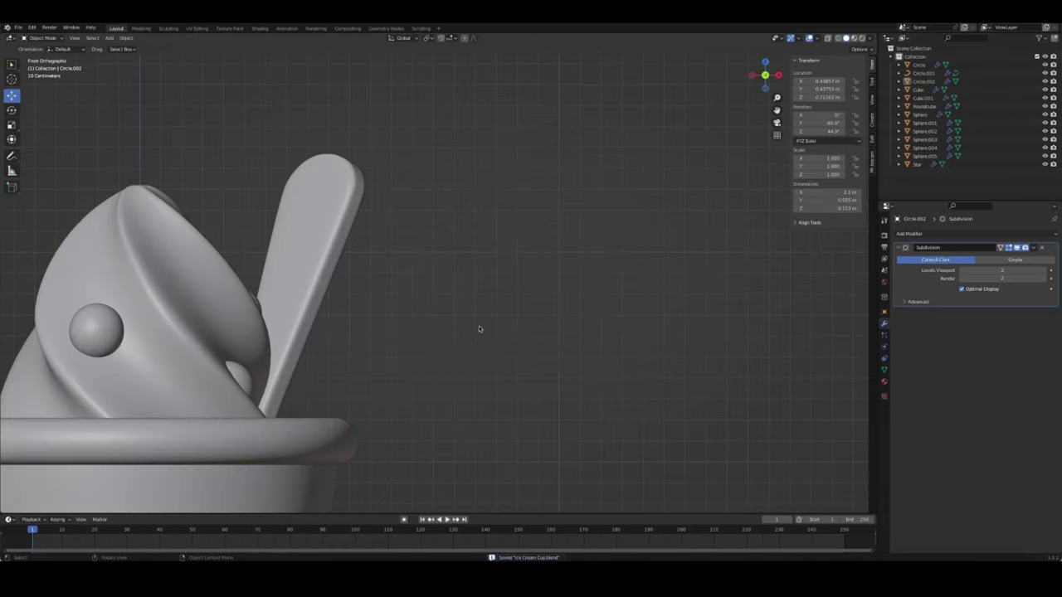
pyautogui.scroll(-5, 531, 306)
pyautogui.moveTo(531, 306)
pyautogui.mouseDown(button='middle')
pyautogui.moveTo(444, 332)
pyautogui.moveTo(405, 358)
pyautogui.moveTo(526, 349)
pyautogui.moveTo(601, 321)
pyautogui.mouseUp(button='middle')
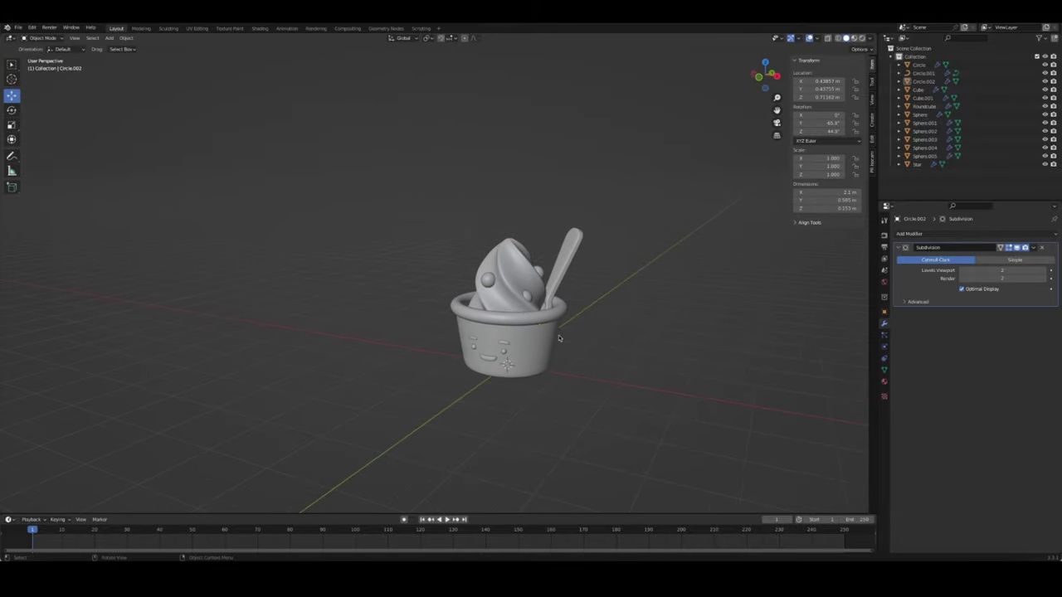
pyautogui.press('KP_1')
# Raise all the scene objects straight up off the ground and save the file
pyautogui.press('a')
pyautogui.press('g')
pyautogui.press('z')
pyautogui.click(589, 267)
pyautogui.hotkey('alt', 'a')
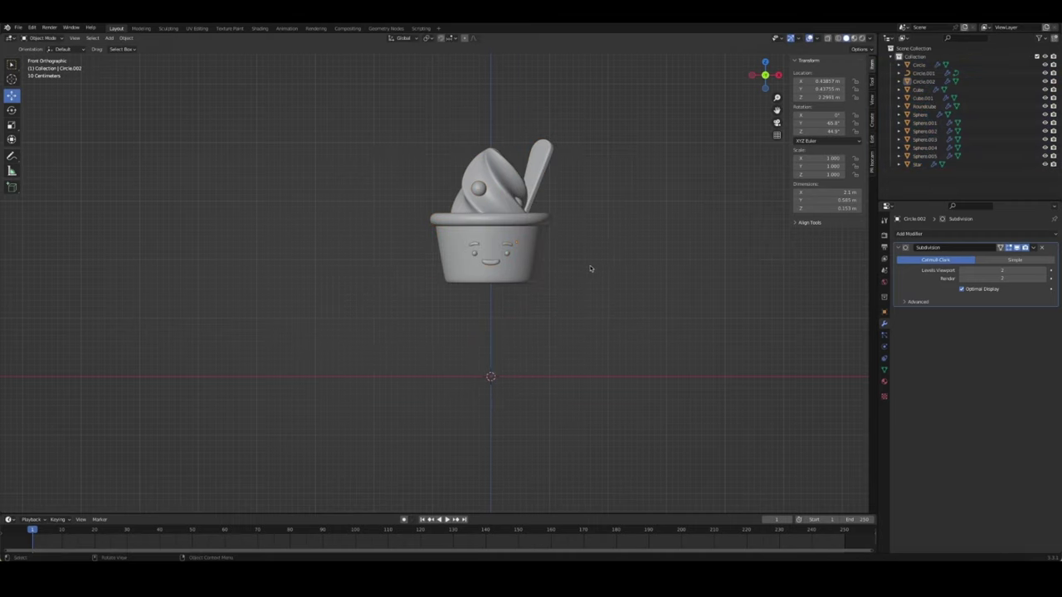
pyautogui.moveTo(590, 267); pyautogui.dragTo(590, 259, button='middle')
pyautogui.hotkey('ctrl', 's')
# Add a plane and scale it up by 4 into an 8 m floor
pyautogui.hotkey('shift', 'a')
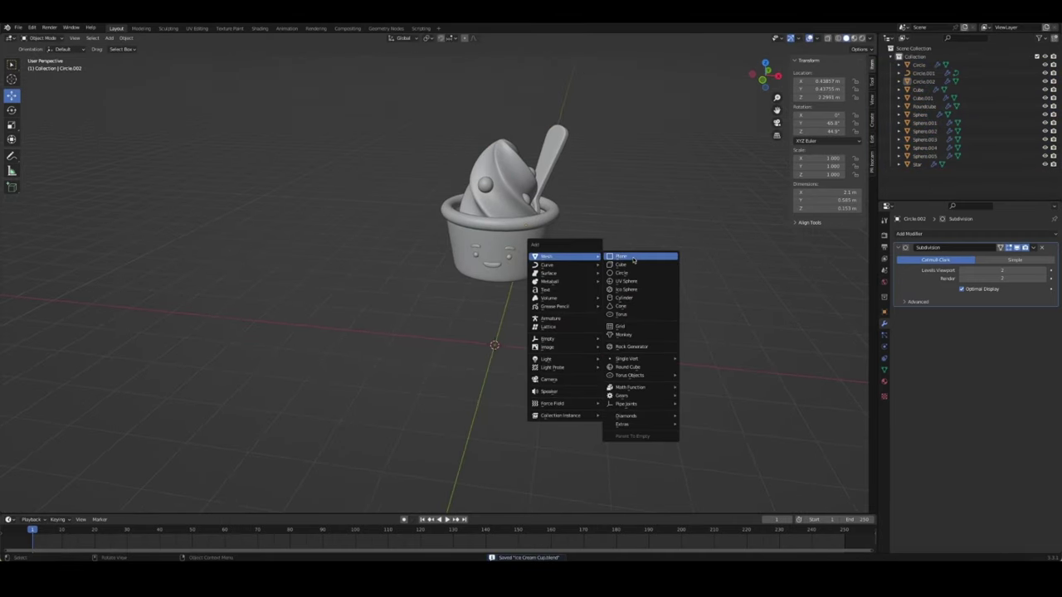
pyautogui.click(633, 260)
pyautogui.press('Tab')
pyautogui.write('s4')
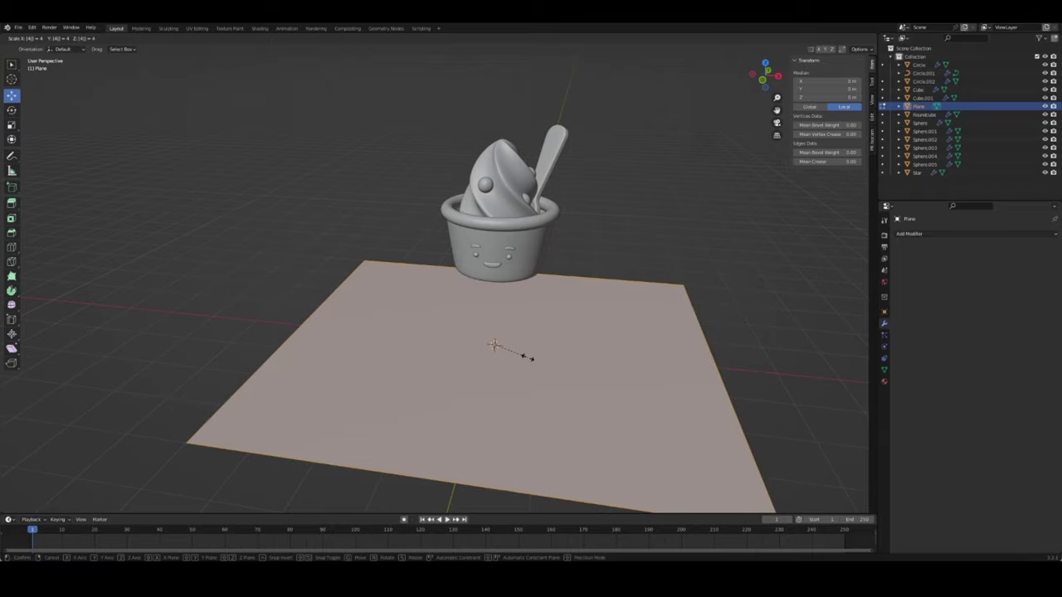
pyautogui.click(529, 358)
# Extrude the plane's back edge straight up along Z into a tall wall
pyautogui.press('Tab')
pyautogui.press('Tab')
pyautogui.hotkey('alt', 'a')
pyautogui.moveTo(613, 280); pyautogui.dragTo(628, 317, button='middle')
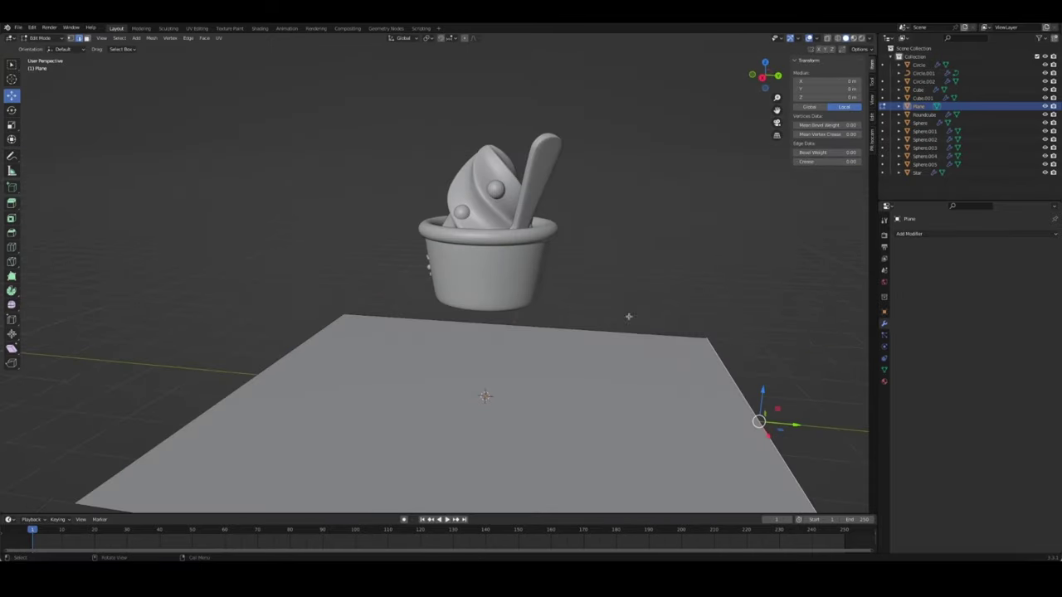
pyautogui.press('e')
pyautogui.press('z')
pyautogui.click(650, 208)
pyautogui.scroll(3, 650, 207)
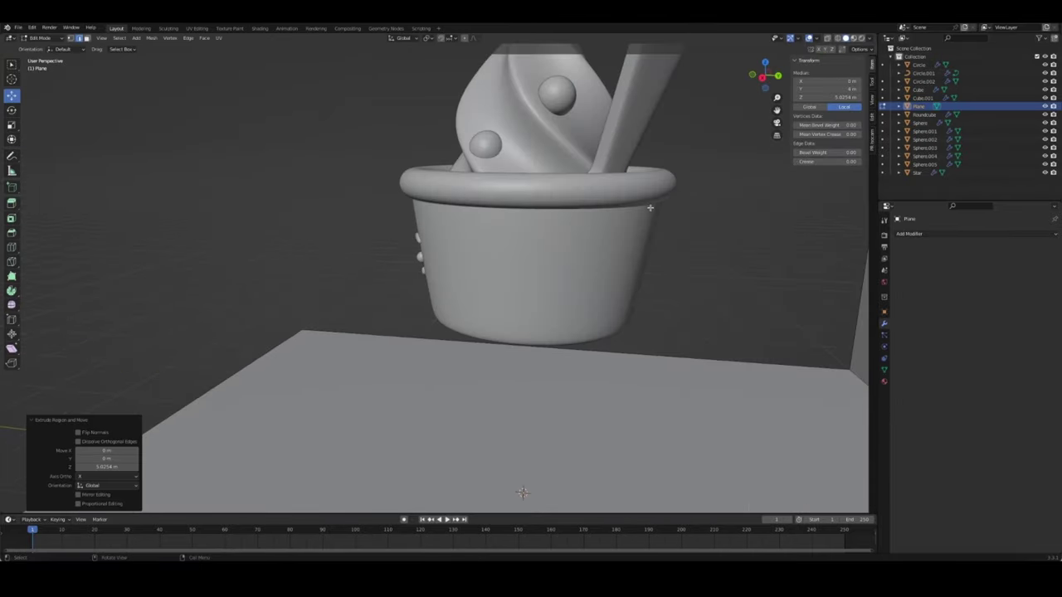
pyautogui.scroll(-6, 649, 207)
pyautogui.moveTo(611, 308); pyautogui.dragTo(534, 207, button='middle')
pyautogui.moveTo(514, 158); pyautogui.dragTo(514, 143)
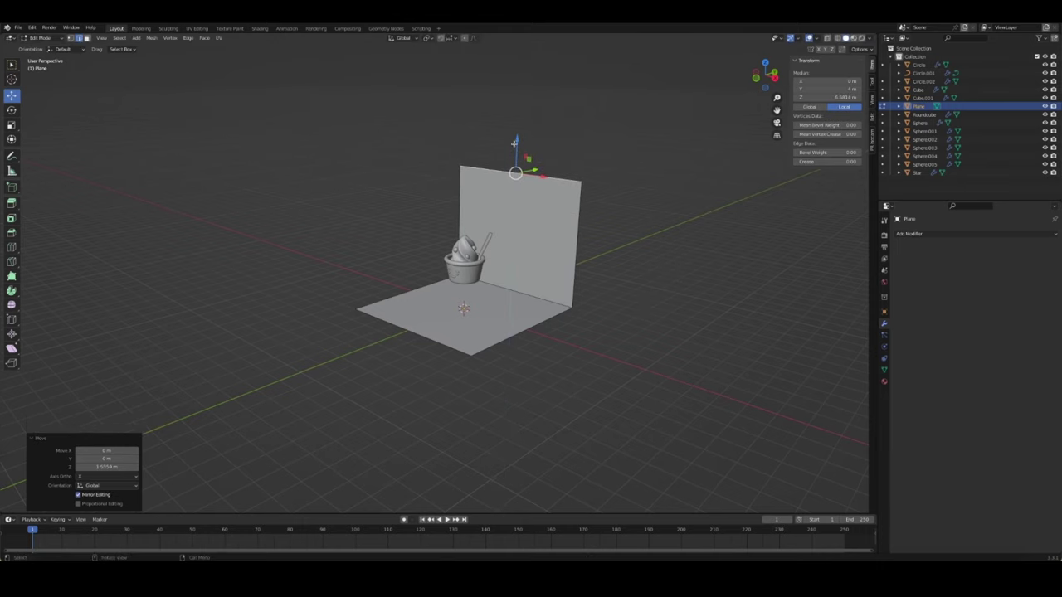
# Bevel the floor–wall corner edge with several segments into a smooth curve
pyautogui.moveTo(514, 143)
pyautogui.mouseDown(button='middle')
pyautogui.moveTo(592, 320)
pyautogui.moveTo(498, 249)
pyautogui.mouseUp(button='middle')
pyautogui.click(497, 264)
pyautogui.hotkey('ctrl', 'b')
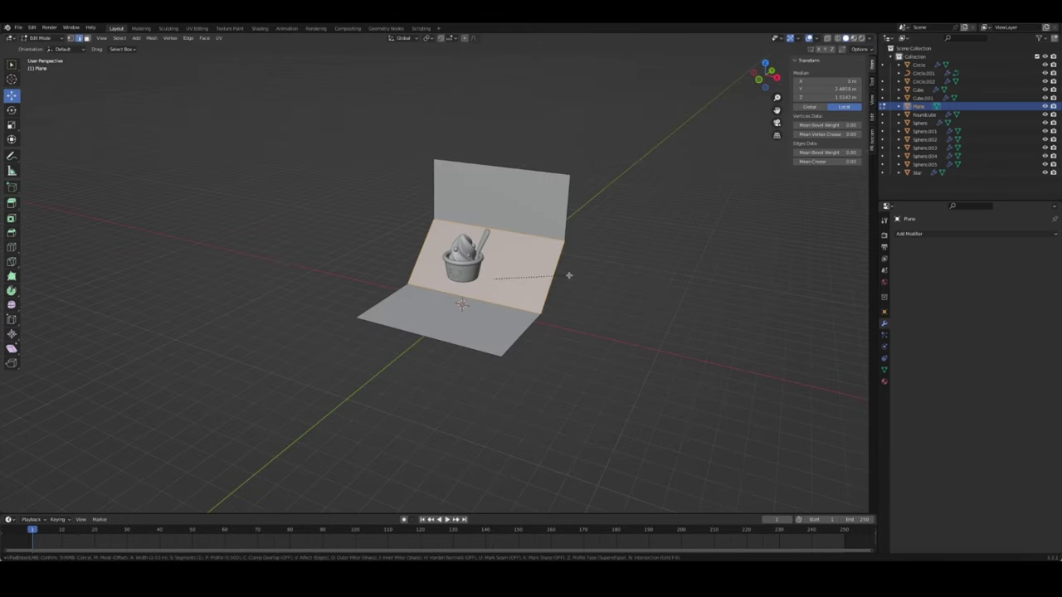
pyautogui.scroll(5, 569, 275)
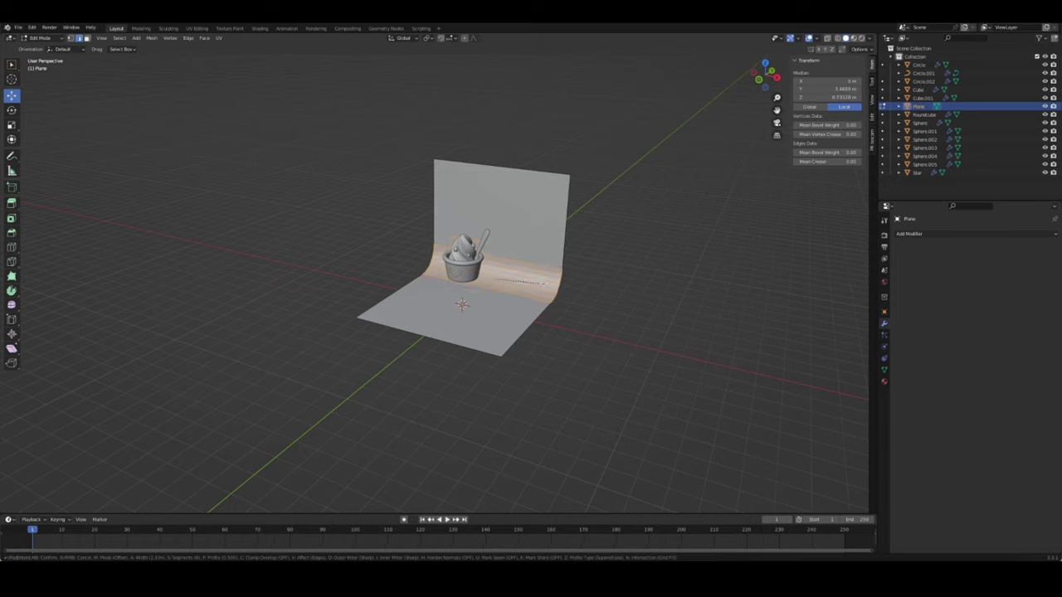
pyautogui.click(554, 269)
pyautogui.press('Tab')
# Shade the backdrop smooth, save the file, and view it from the front
pyautogui.rightClick(547, 259)
pyautogui.click(552, 264)
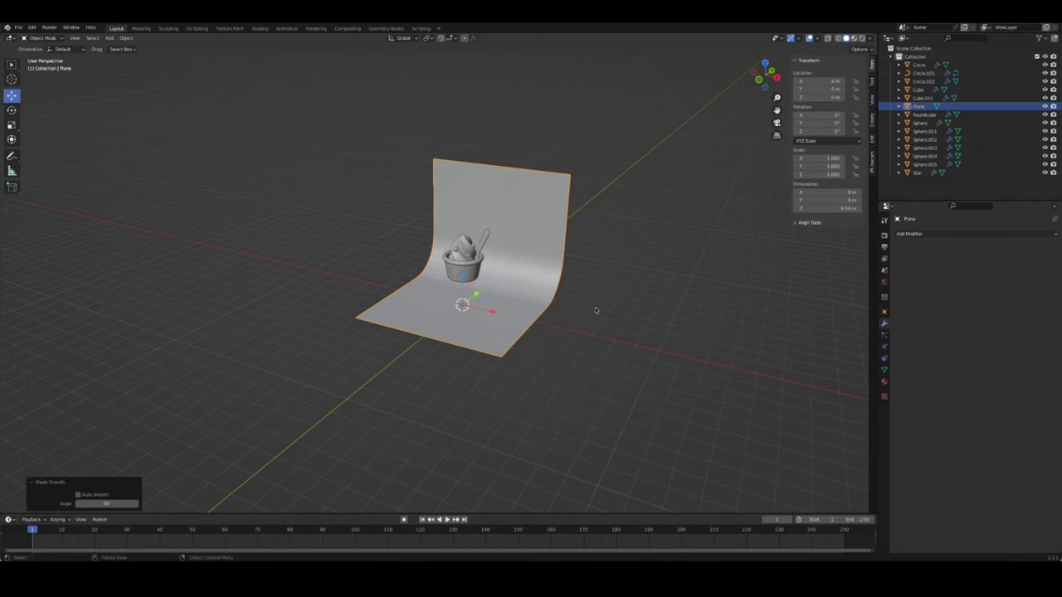
pyautogui.hotkey('ctrl', 's')
pyautogui.moveTo(599, 311); pyautogui.dragTo(525, 337, button='middle')
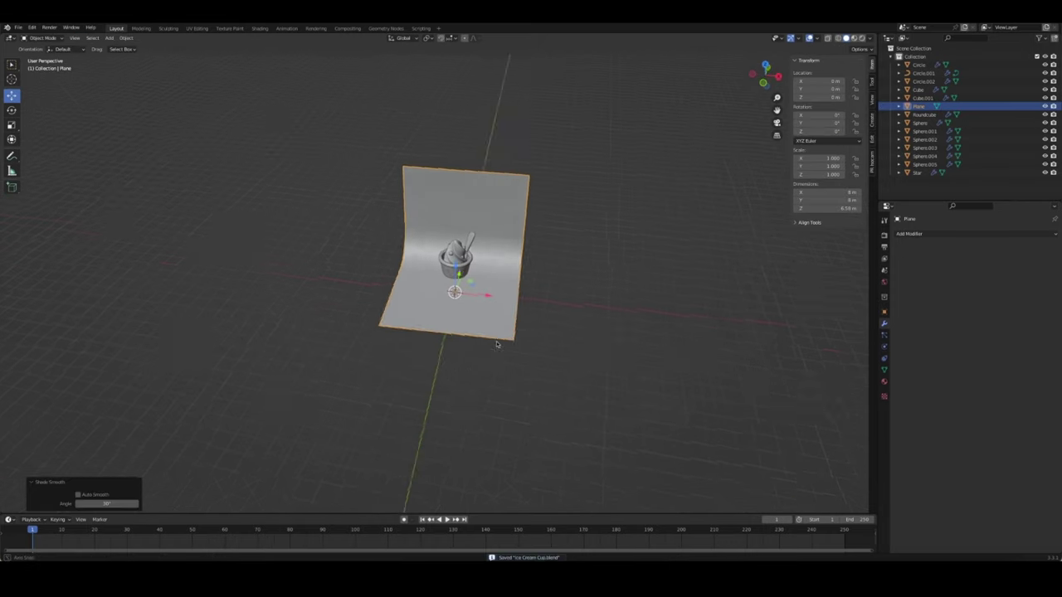
pyautogui.moveTo(514, 337); pyautogui.dragTo(572, 296, button='middle')
pyautogui.scroll(4, 539, 324)
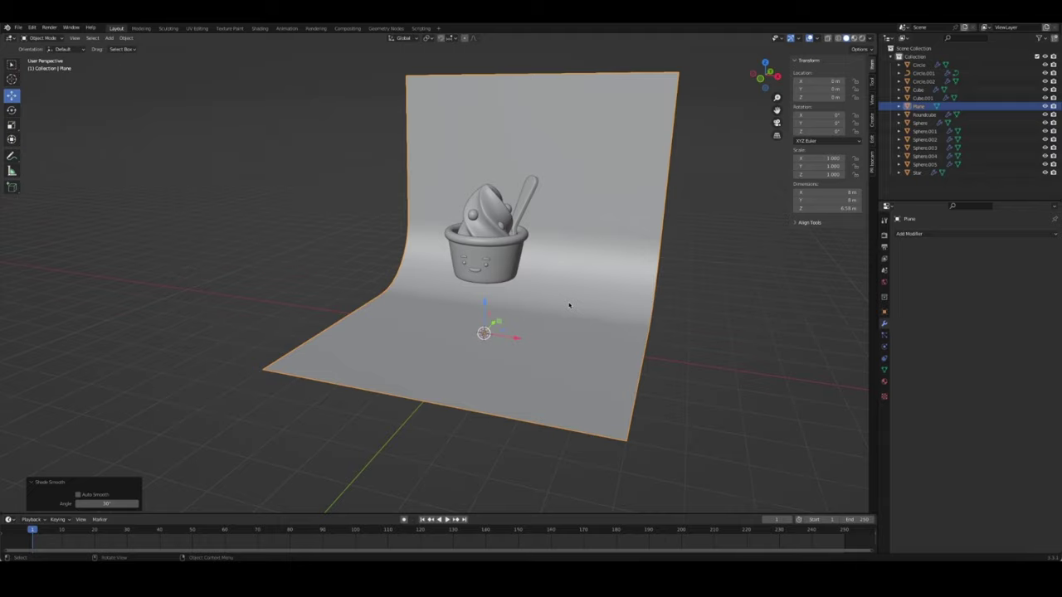
pyautogui.hotkey('alt', 'a')
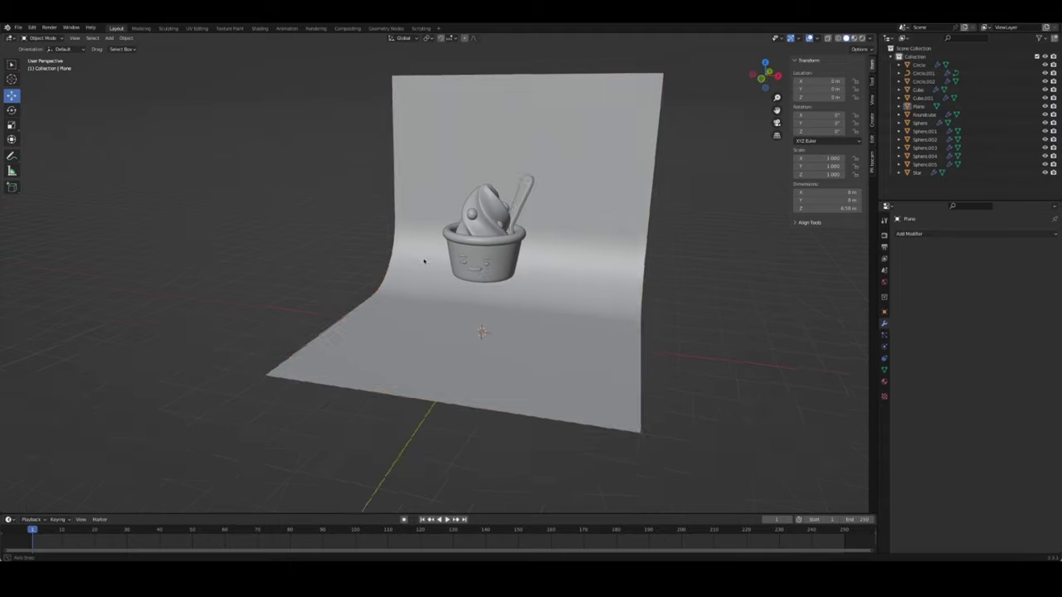
pyautogui.moveTo(562, 292)
pyautogui.mouseDown(button='middle')
pyautogui.moveTo(545, 249)
pyautogui.moveTo(631, 215)
pyautogui.mouseUp(button='middle')
# Create a new collection named 'cam & light' in the Outliner
pyautogui.click(892, 56)
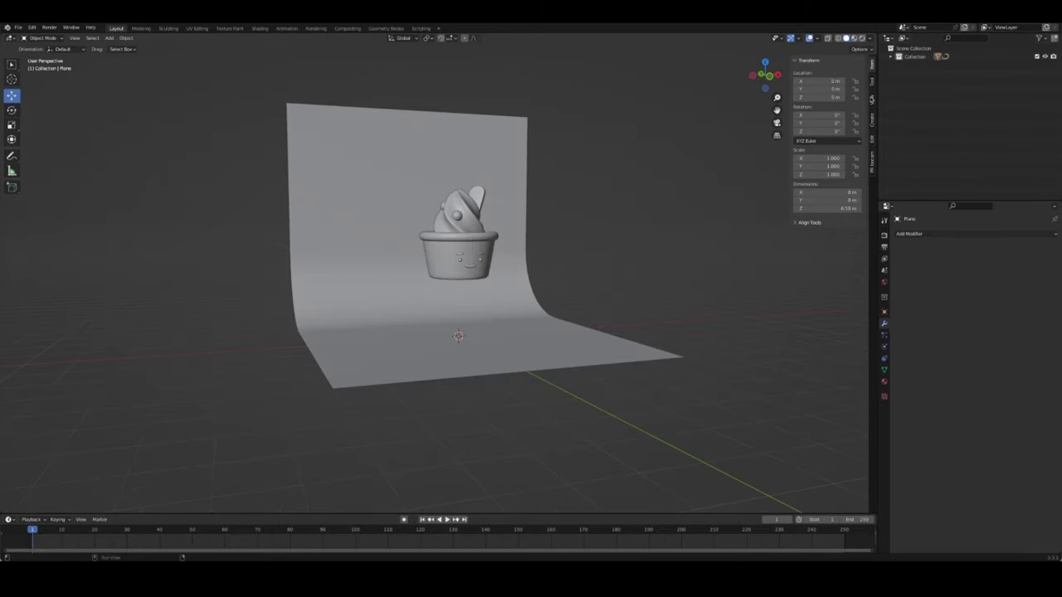
pyautogui.rightClick(920, 100)
pyautogui.click(919, 104)
pyautogui.doubleClick(916, 64)
pyautogui.write('cam & l')
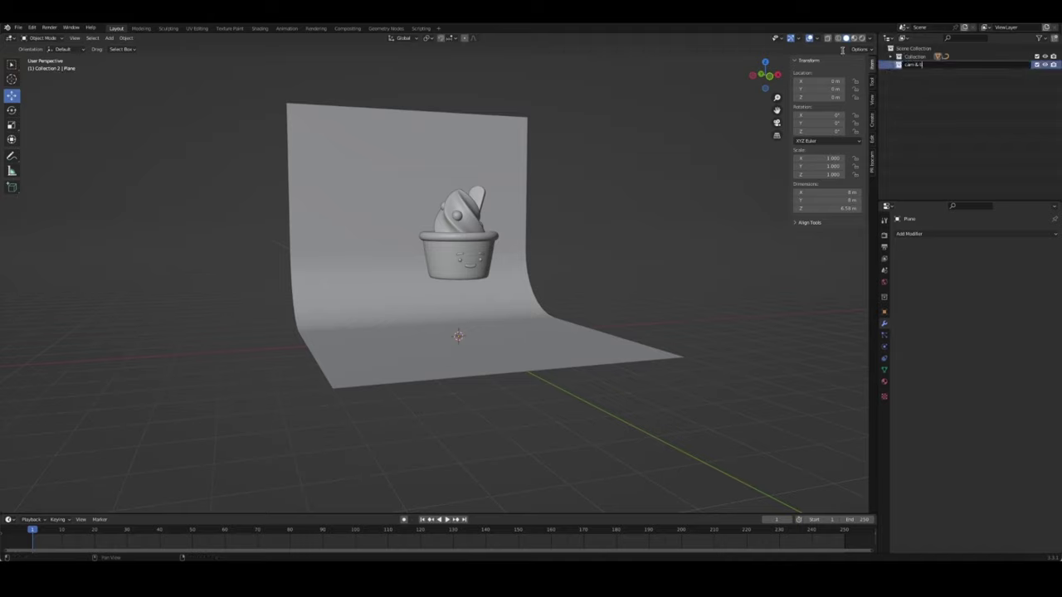
pyautogui.write('ight')
pyautogui.press('Return')
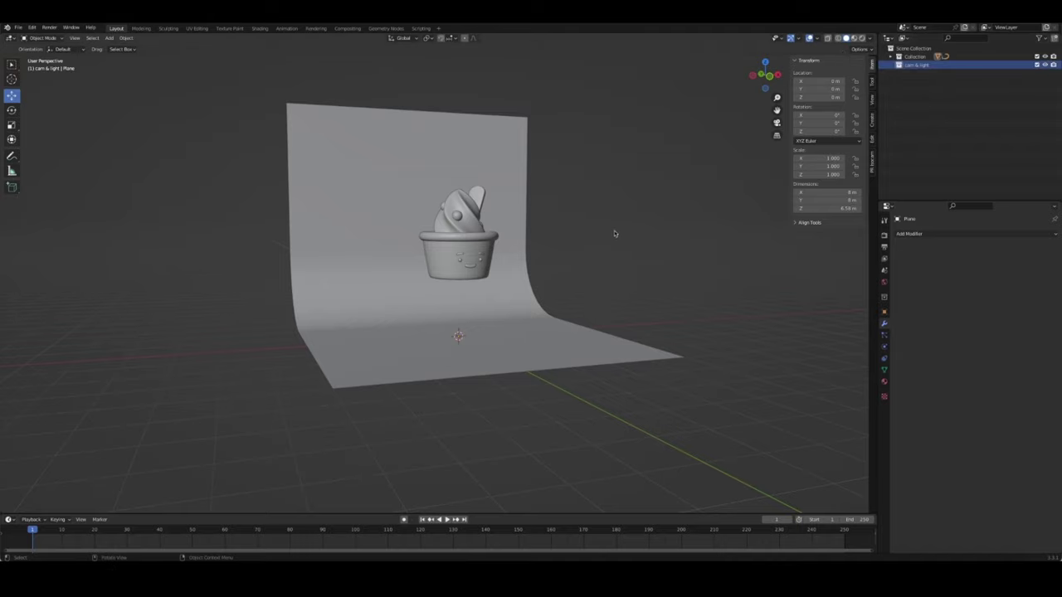
# Add a camera facing the scene from the front view
pyautogui.hotkey('shift', 'a')
pyautogui.click(572, 412)
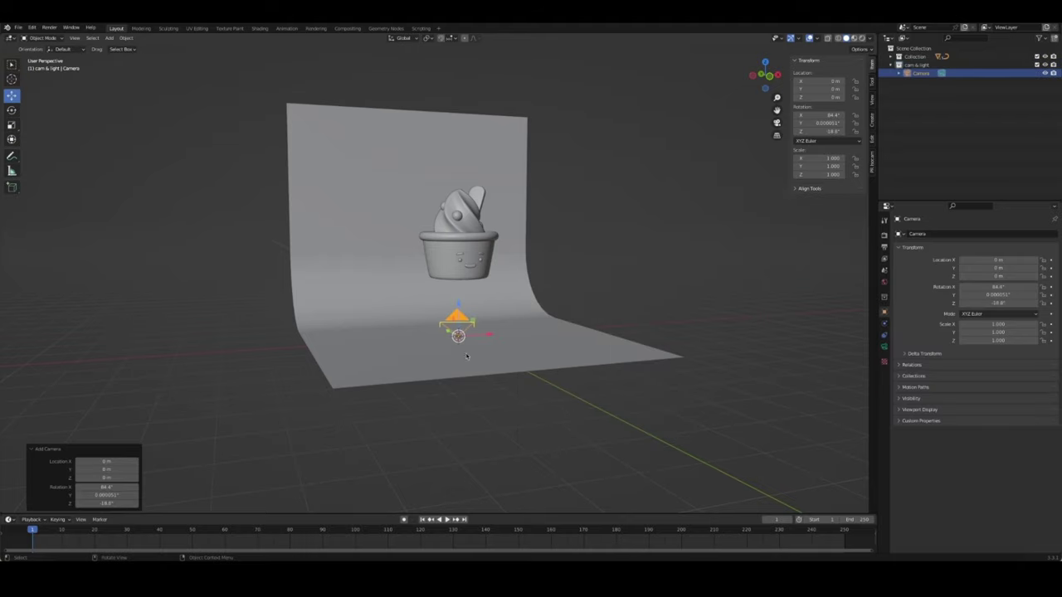
pyautogui.hotkey('ctrl', 'z')
pyautogui.press('KP_1')
pyautogui.hotkey('shift', 'a')
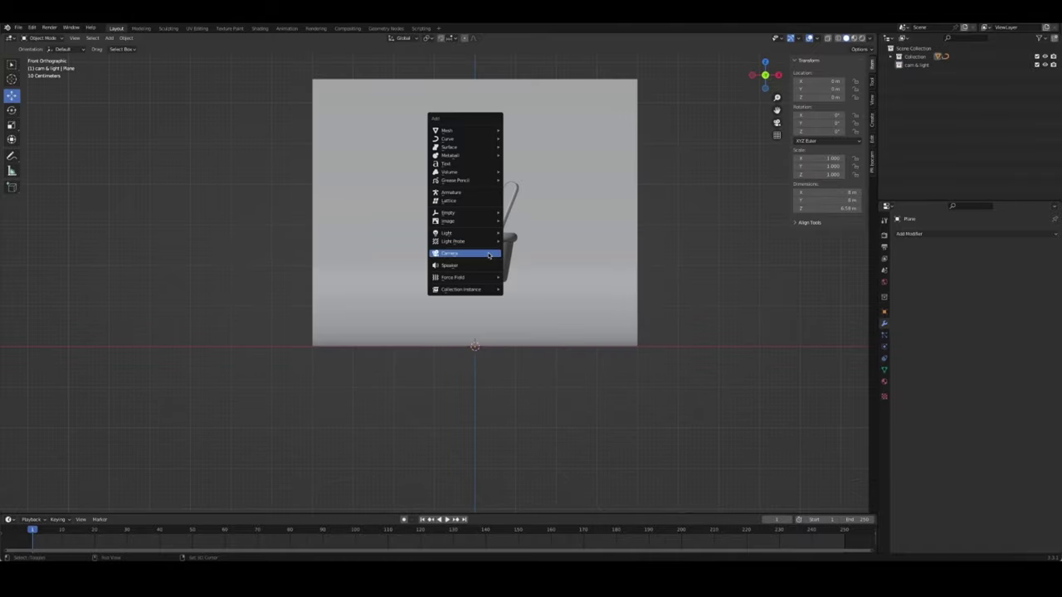
pyautogui.click(487, 255)
# Raise the camera to cup height and pull it back in front of the cup
pyautogui.moveTo(488, 255); pyautogui.dragTo(448, 324, button='middle')
pyautogui.press('g')
pyautogui.press('z')
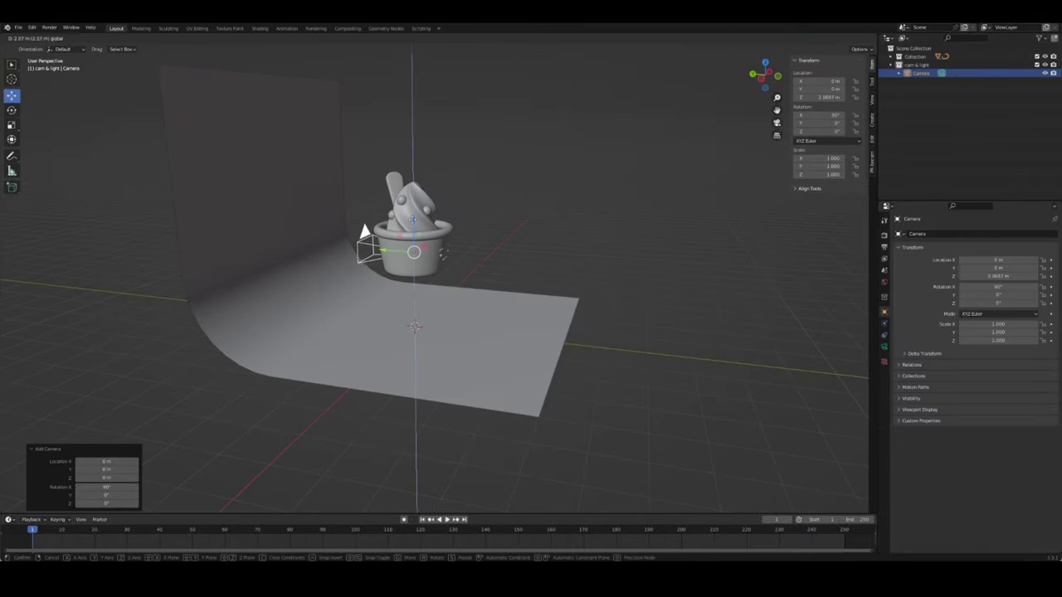
pyautogui.click(442, 252)
pyautogui.press('g')
pyautogui.press('y')
pyautogui.click(692, 247)
pyautogui.press('KP_0')
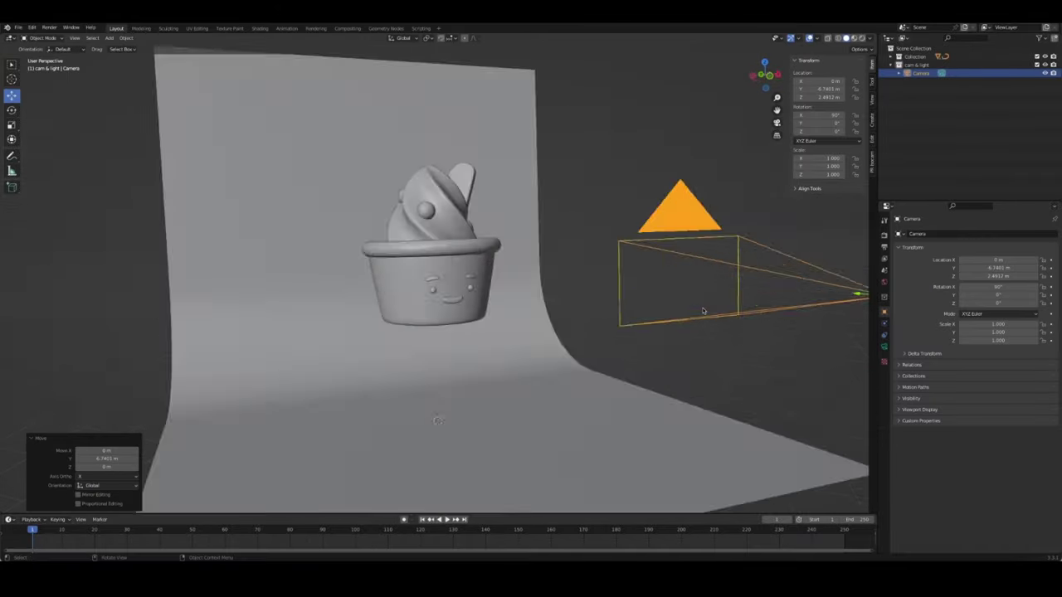
# Raise the camera higher and tilt it down to 78.3° on X, checking through the camera
pyautogui.moveTo(604, 313); pyautogui.dragTo(687, 321, button='middle')
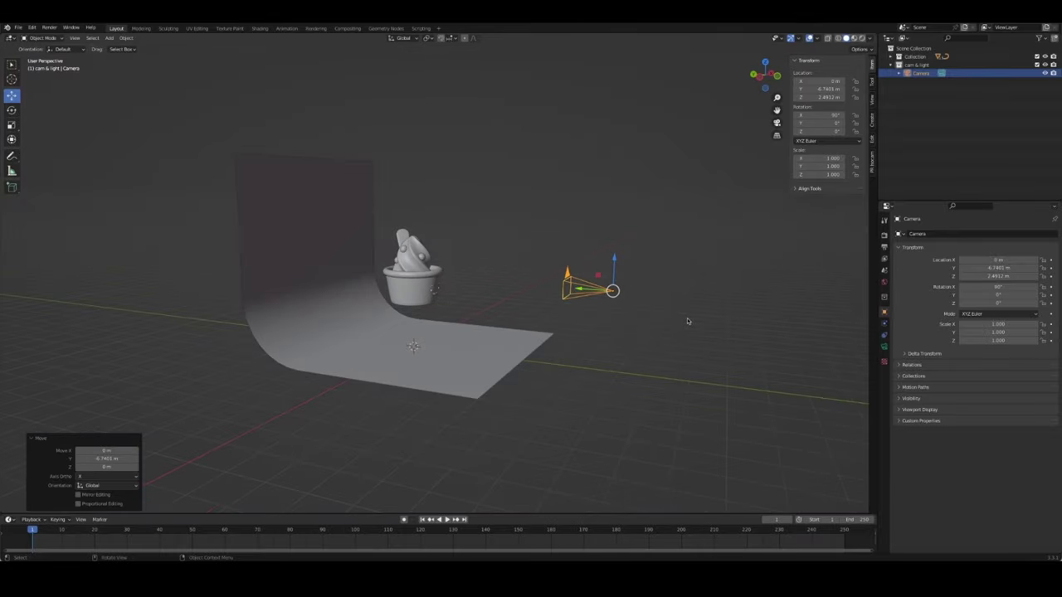
pyautogui.moveTo(612, 250); pyautogui.dragTo(618, 195)
pyautogui.press('r')
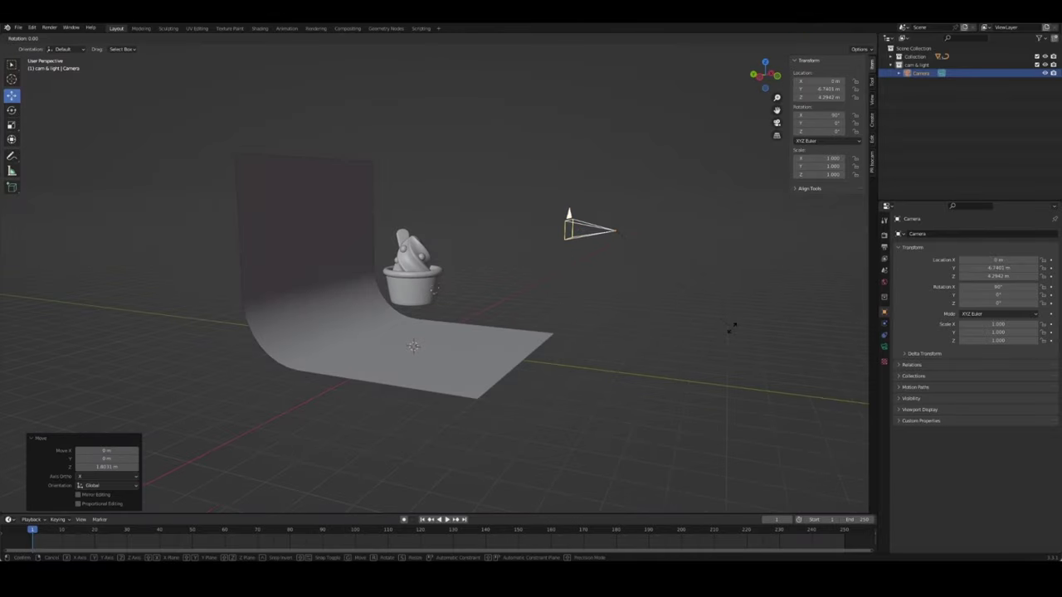
pyautogui.press('x')
pyautogui.click(718, 287)
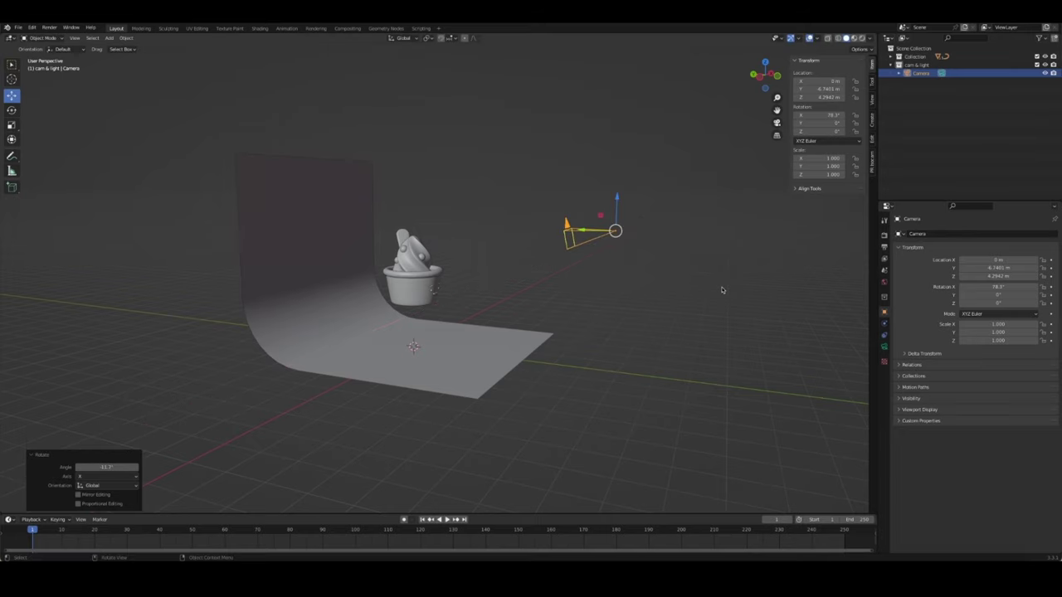
pyautogui.press('KP_0')
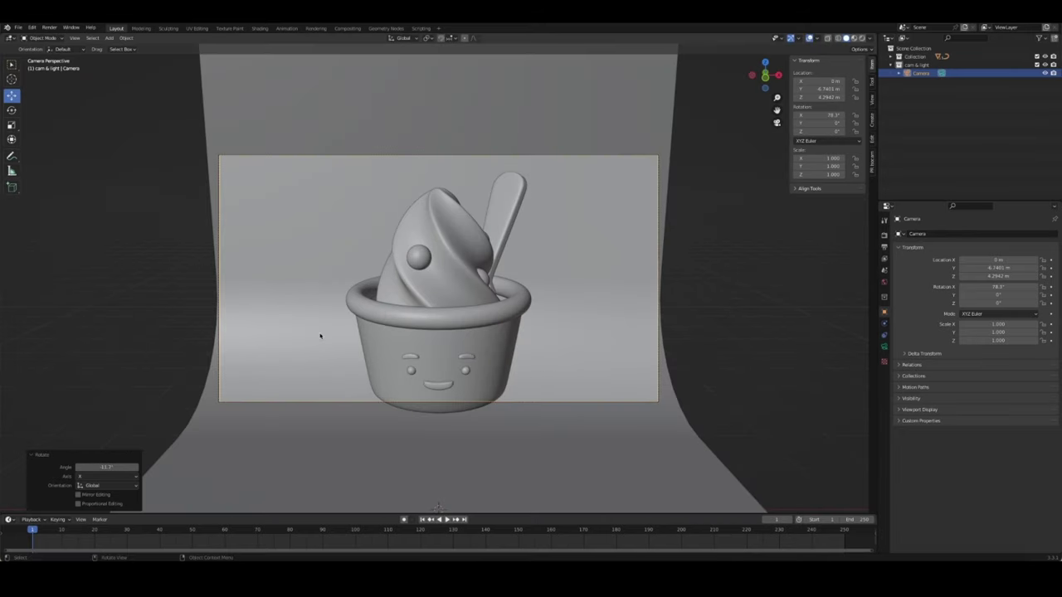
# Set the camera's focal length to 80 mm
pyautogui.click(884, 348)
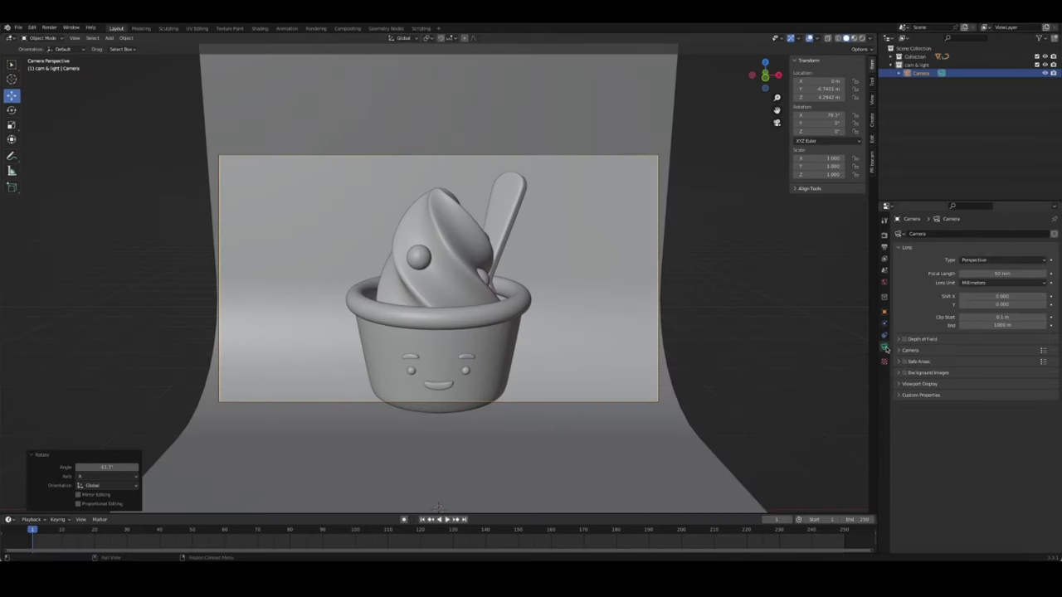
pyautogui.moveTo(1022, 282); pyautogui.dragTo(1004, 274)
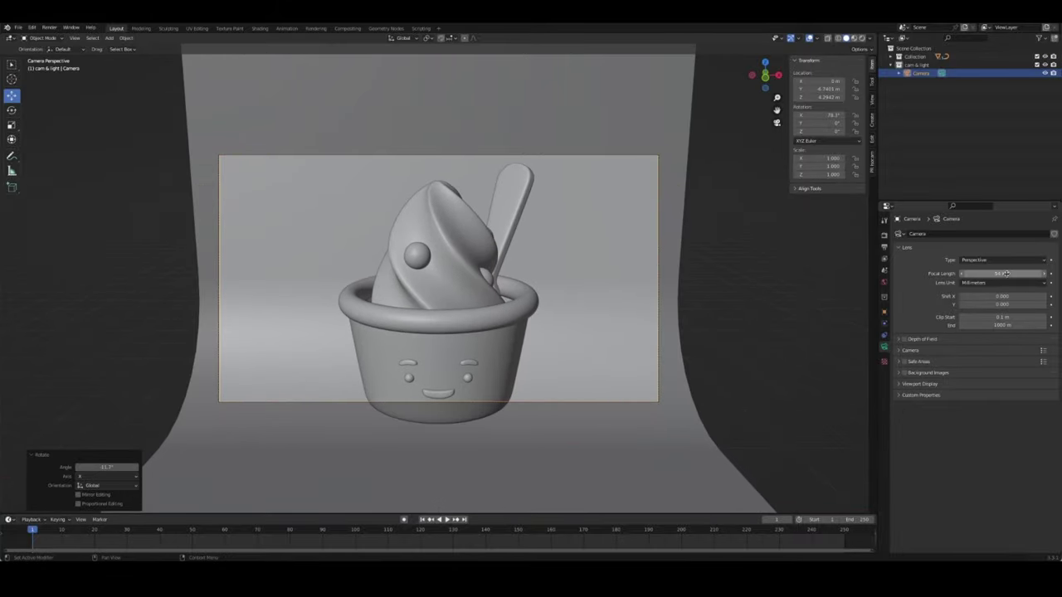
pyautogui.click(1005, 273)
pyautogui.write('80')
pyautogui.press('Return')
pyautogui.scroll(5, 552, 273)
pyautogui.scroll(-8, 553, 273)
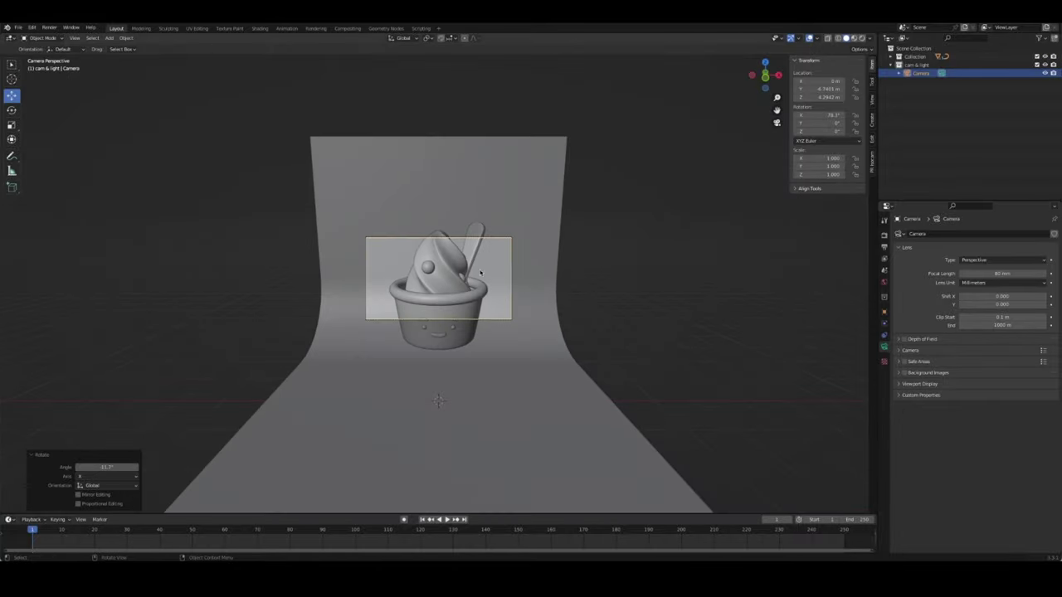
# Pull the camera back along Y and check the view through it
pyautogui.moveTo(552, 273); pyautogui.dragTo(555, 284, button='middle')
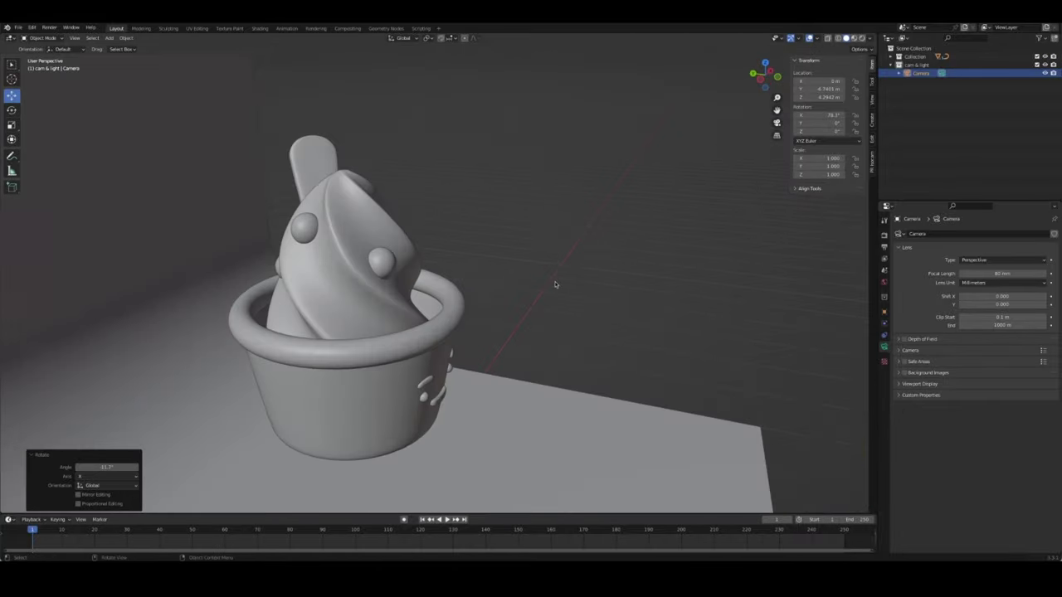
pyautogui.scroll(-4, 555, 285)
pyautogui.scroll(-2, 554, 285)
pyautogui.press('g')
pyautogui.press('y')
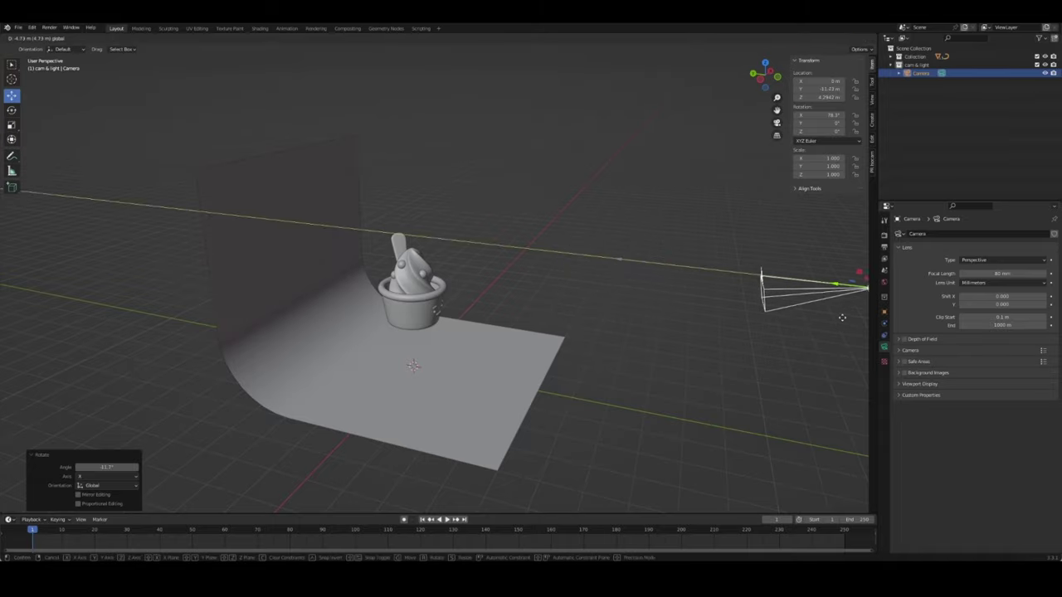
pyautogui.click(843, 317)
pyautogui.press('KP_0')
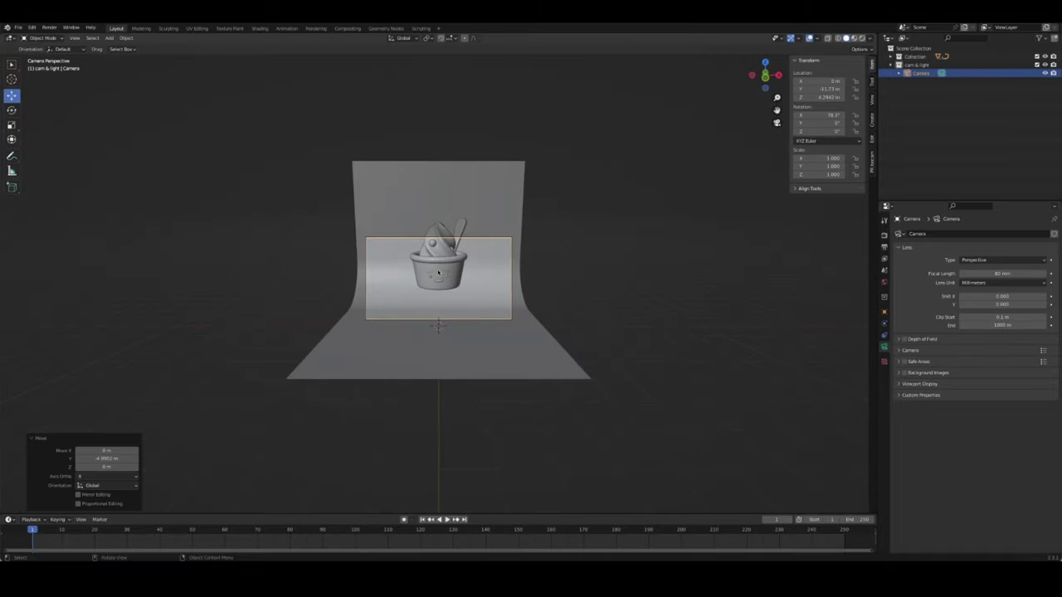
# Raise the camera along Z
pyautogui.press('g')
pyautogui.press('z')
pyautogui.click(548, 328)
pyautogui.moveTo(547, 327); pyautogui.dragTo(551, 329, button='middle')
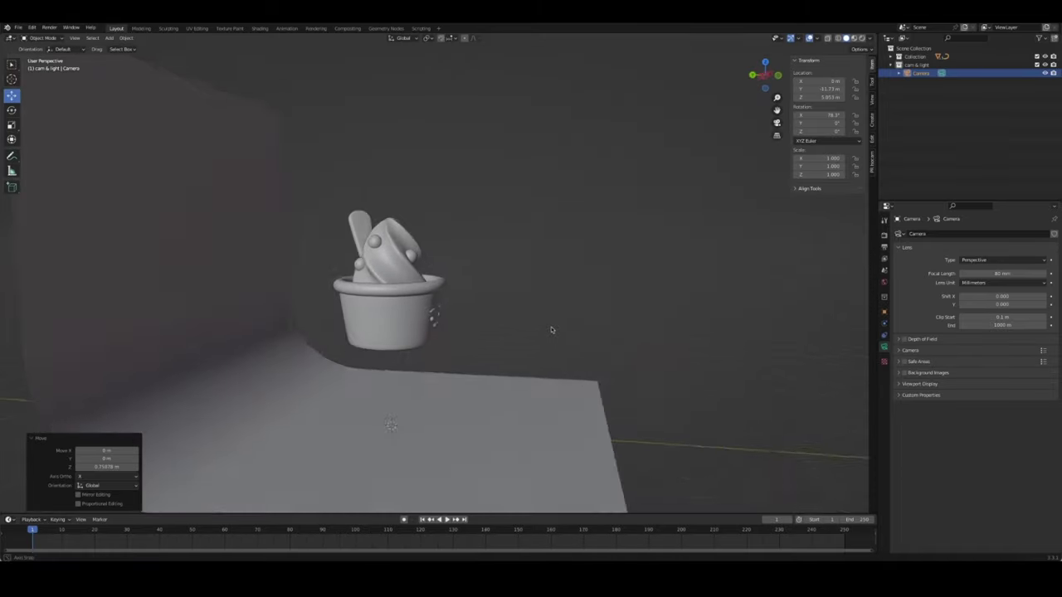
pyautogui.scroll(3, 550, 329)
pyautogui.scroll(-10, 581, 327)
# Move the camera farther back to about Y -14.2 m and adjust its height
pyautogui.press('g')
pyautogui.press('y')
pyautogui.click(596, 264)
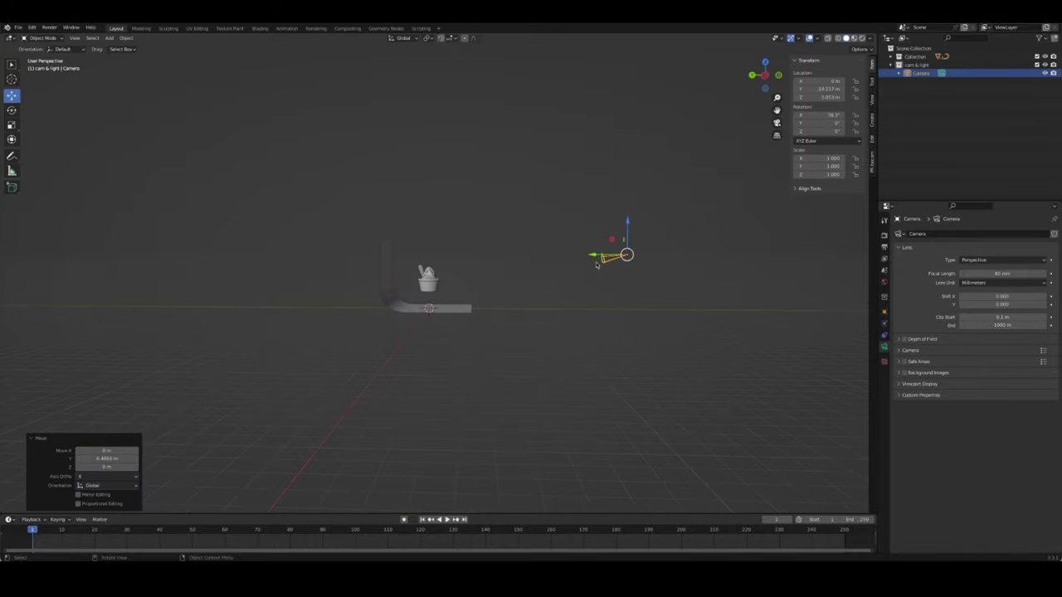
pyautogui.press('KP_0')
pyautogui.press('g')
pyautogui.press('z')
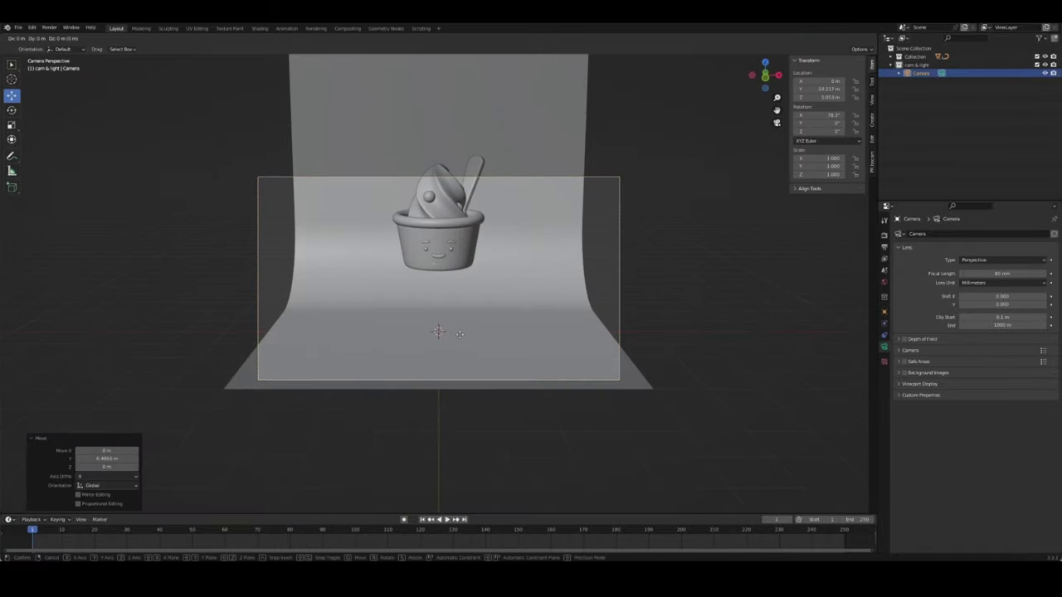
pyautogui.click(471, 147)
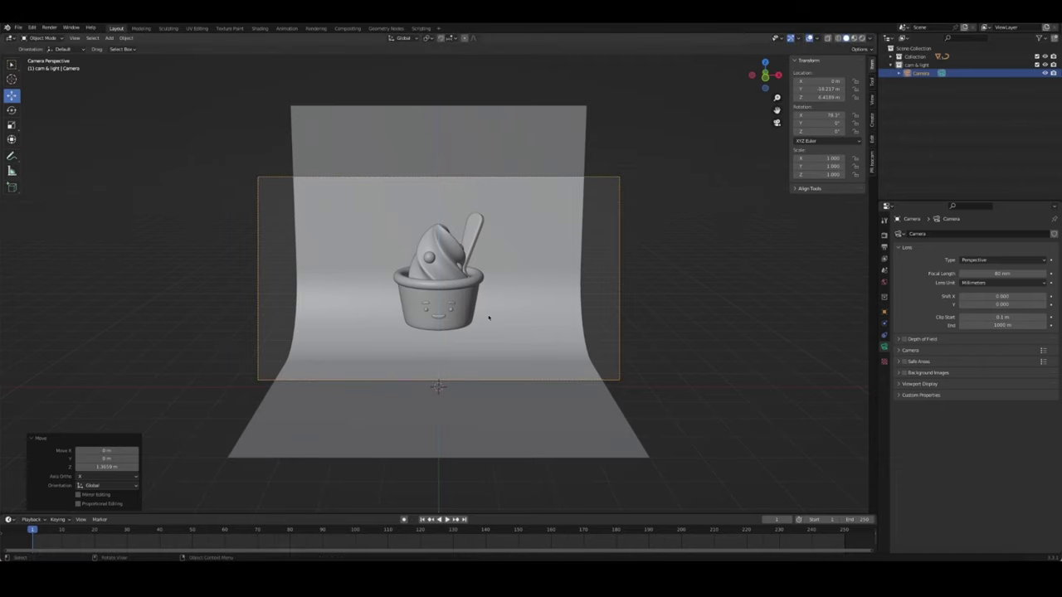
# Set the render resolution to 1200 × 1200 px in Output properties
pyautogui.click(884, 234)
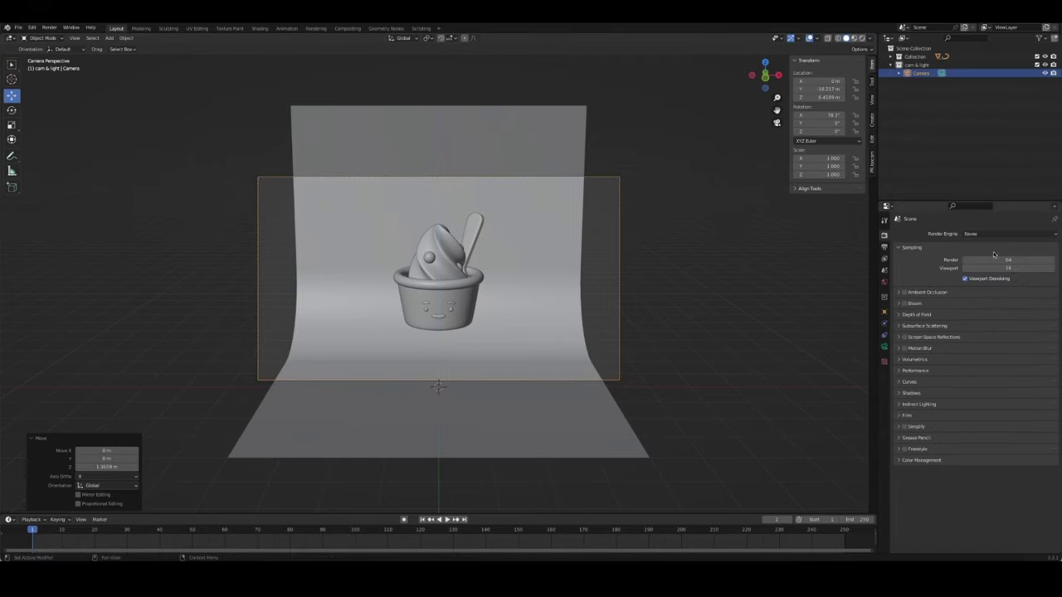
pyautogui.click(884, 246)
pyautogui.click(1034, 245)
pyautogui.write('00')
pyautogui.press('Tab')
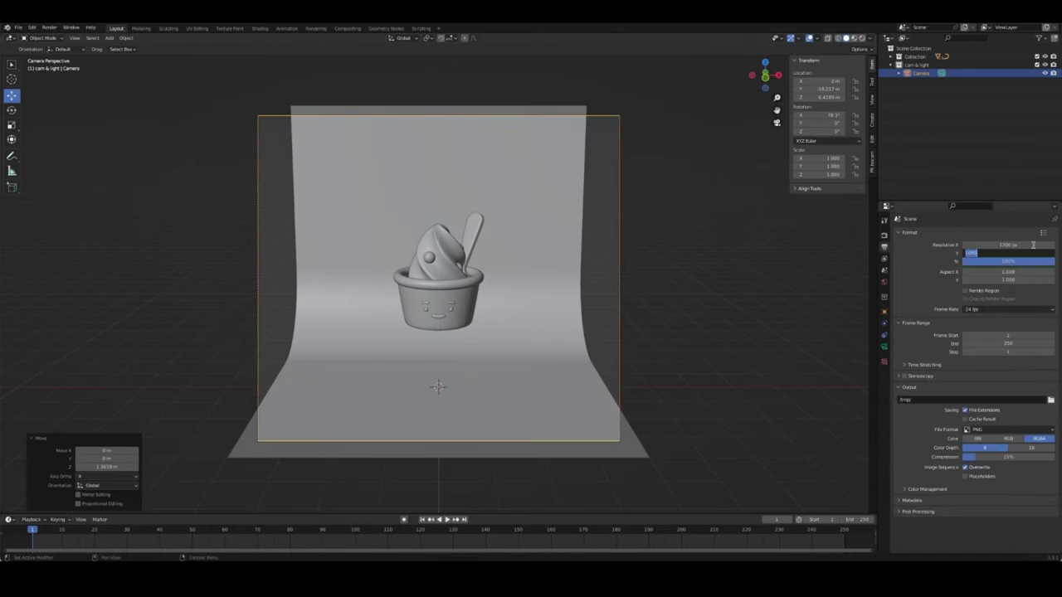
pyautogui.write('00')
pyautogui.press('Return')
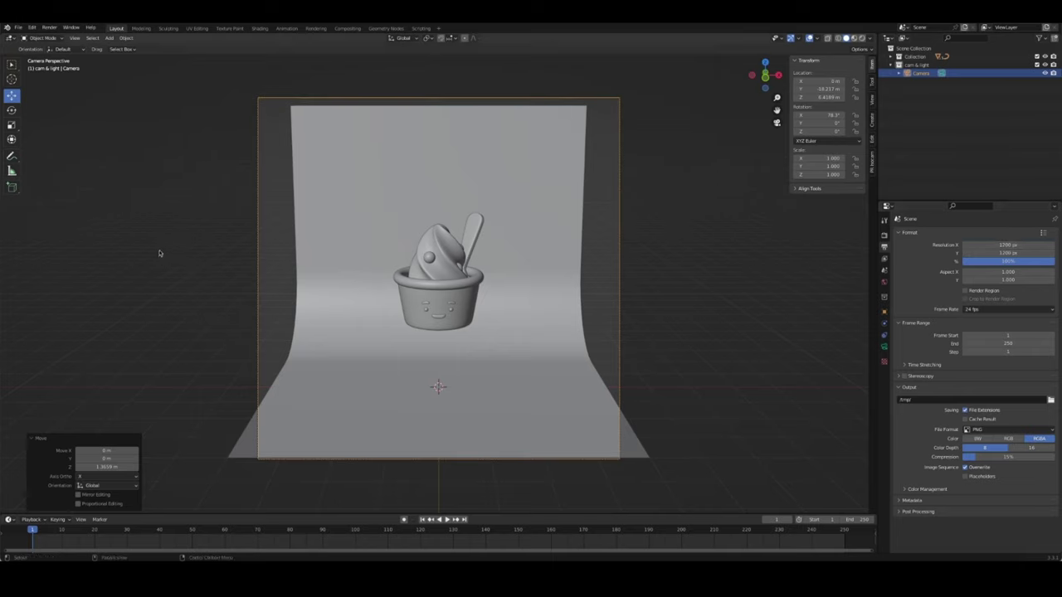
# Reselect the camera and move it closer to the pot along Y
pyautogui.click(160, 251)
pyautogui.click(620, 313)
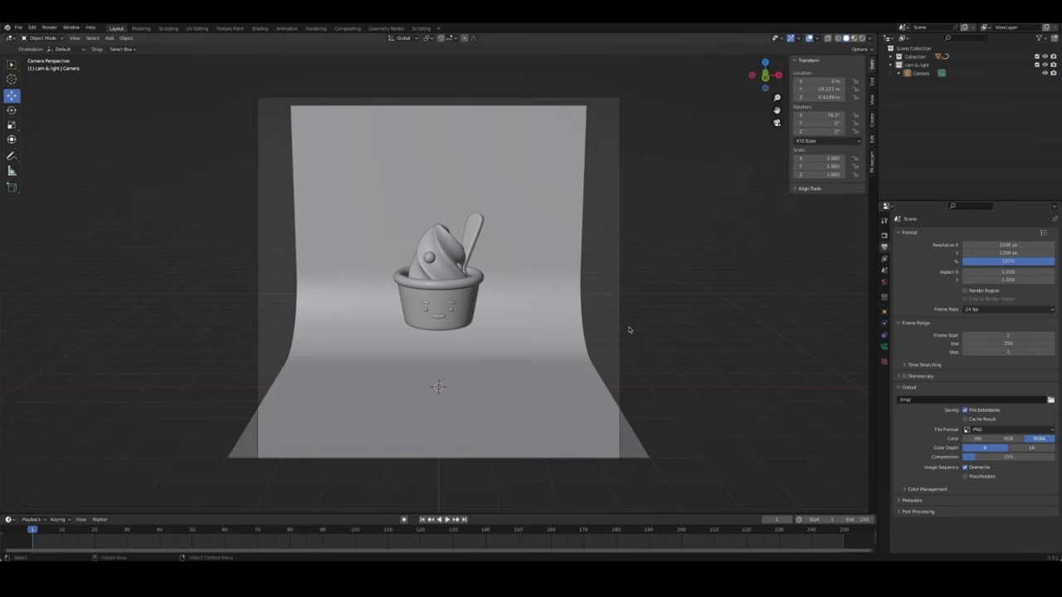
pyautogui.click(884, 347)
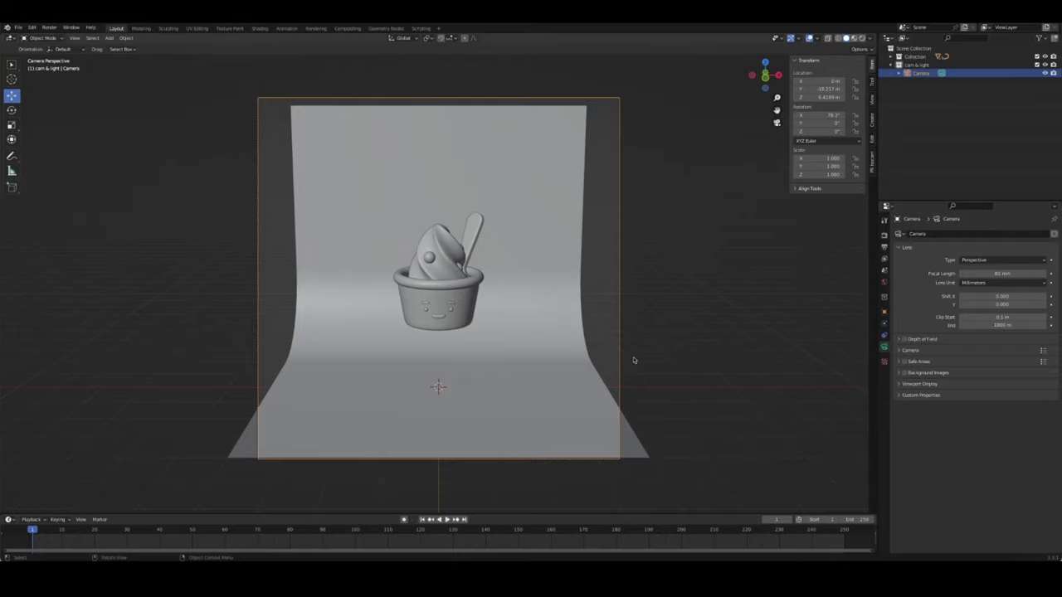
pyautogui.press('g')
pyautogui.press('y')
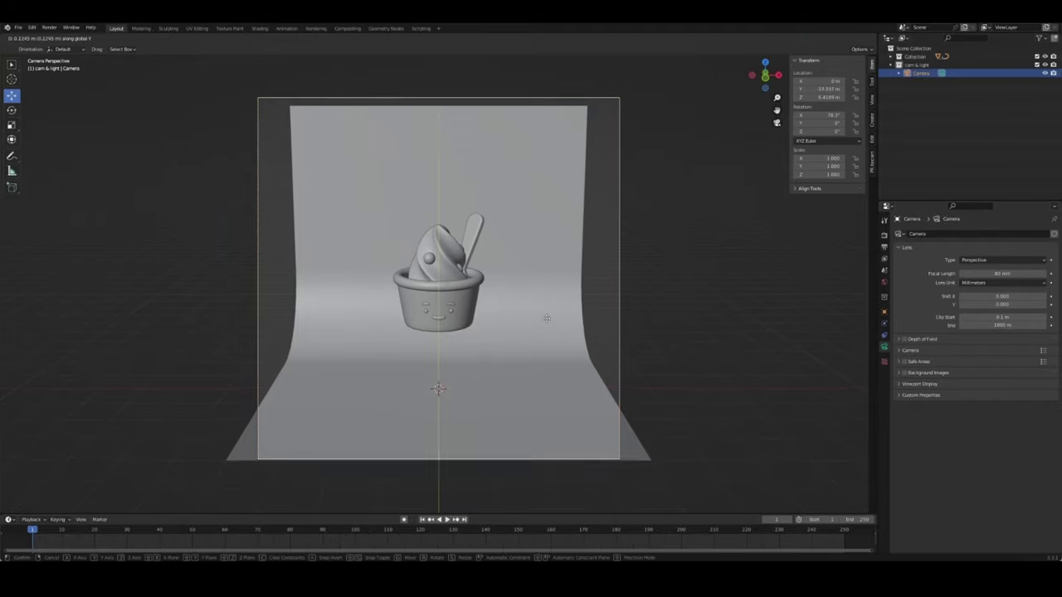
pyautogui.click(535, 258)
# Dolly the camera closer and lower, to about Y -10.98 m and Z 4.97 m
pyautogui.press('g')
pyautogui.press('z')
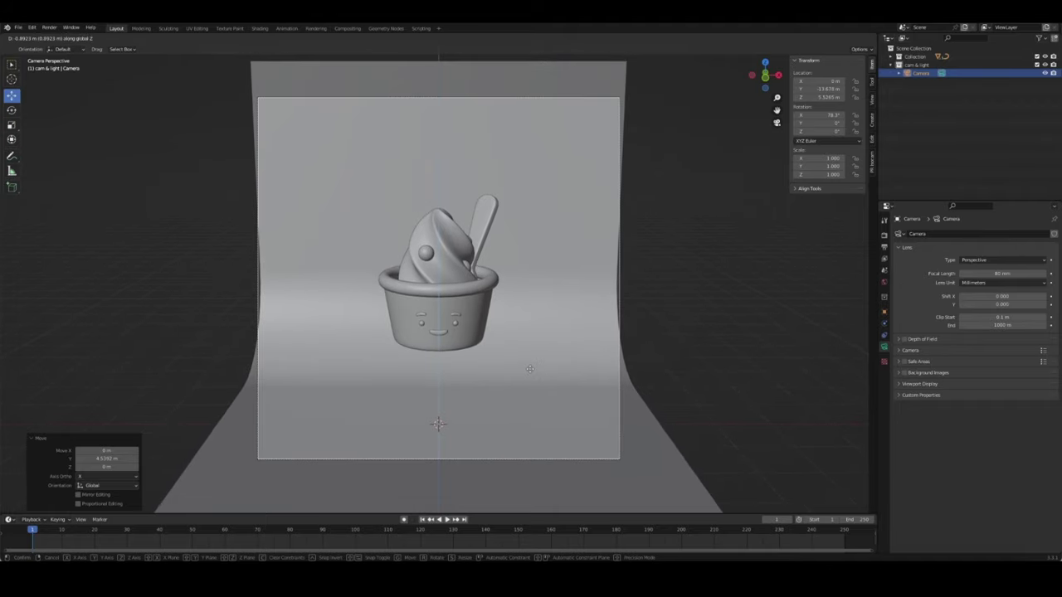
pyautogui.press('y')
pyautogui.click(524, 321)
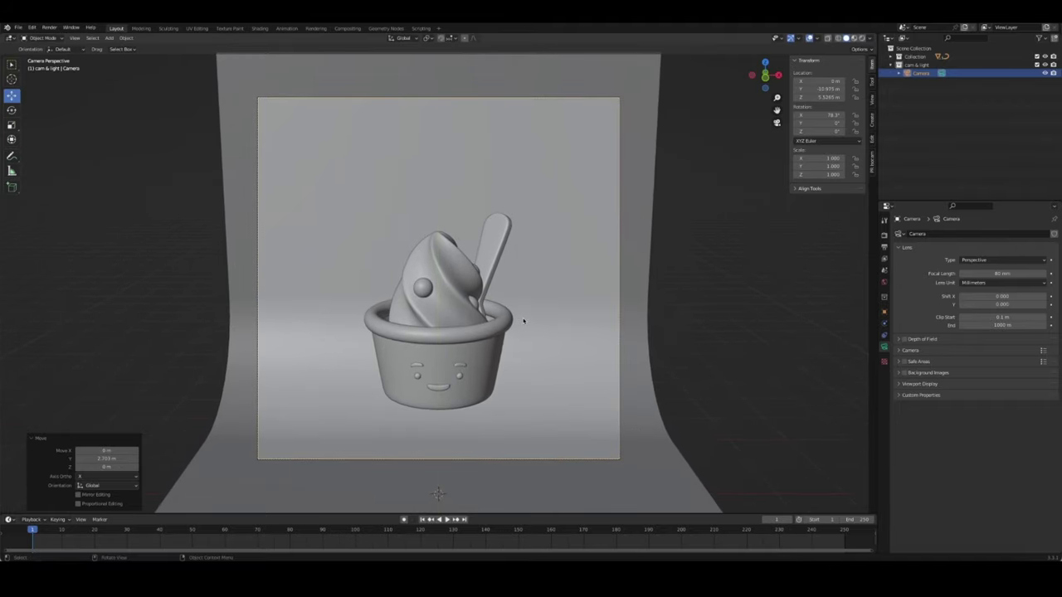
pyautogui.press('g')
pyautogui.press('z')
pyautogui.click(726, 361)
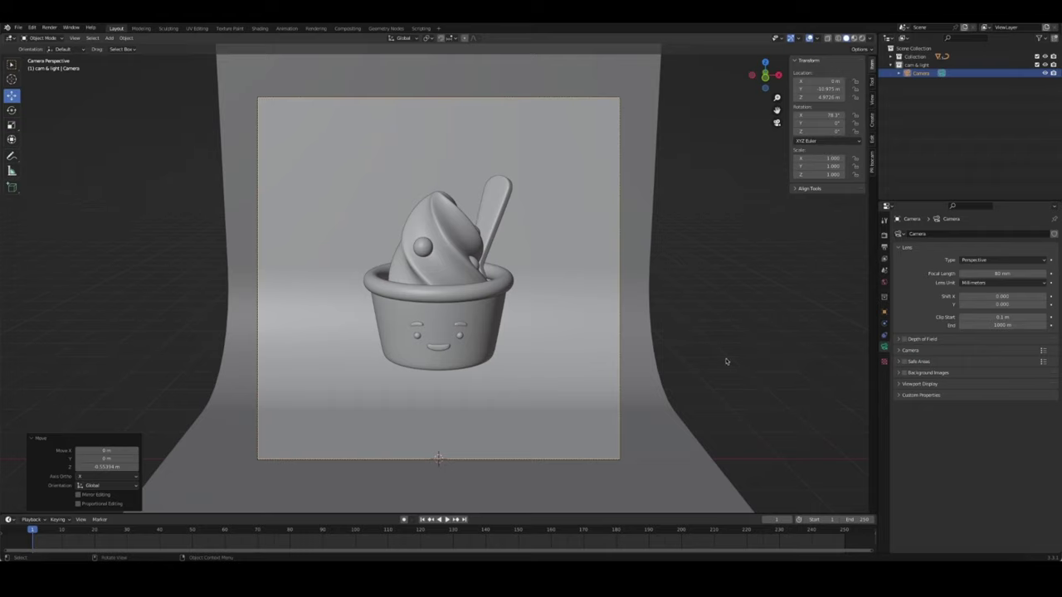
pyautogui.click(716, 387)
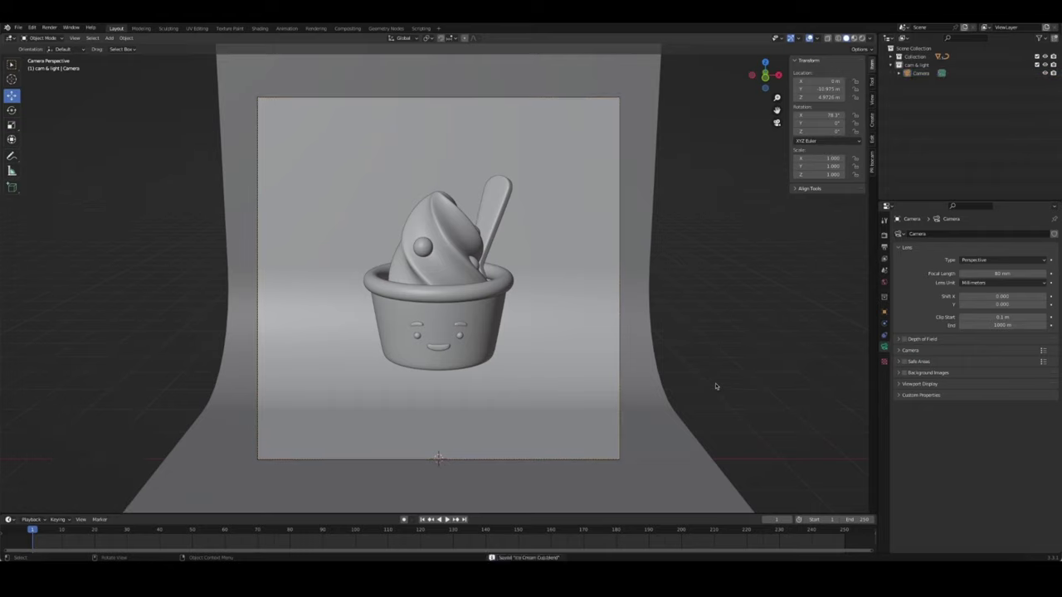
# Turn the spoon around the 3D Cursor pivot on Z to about 33.6°
pyautogui.click(499, 211)
pyautogui.moveTo(473, 270); pyautogui.dragTo(473, 264)
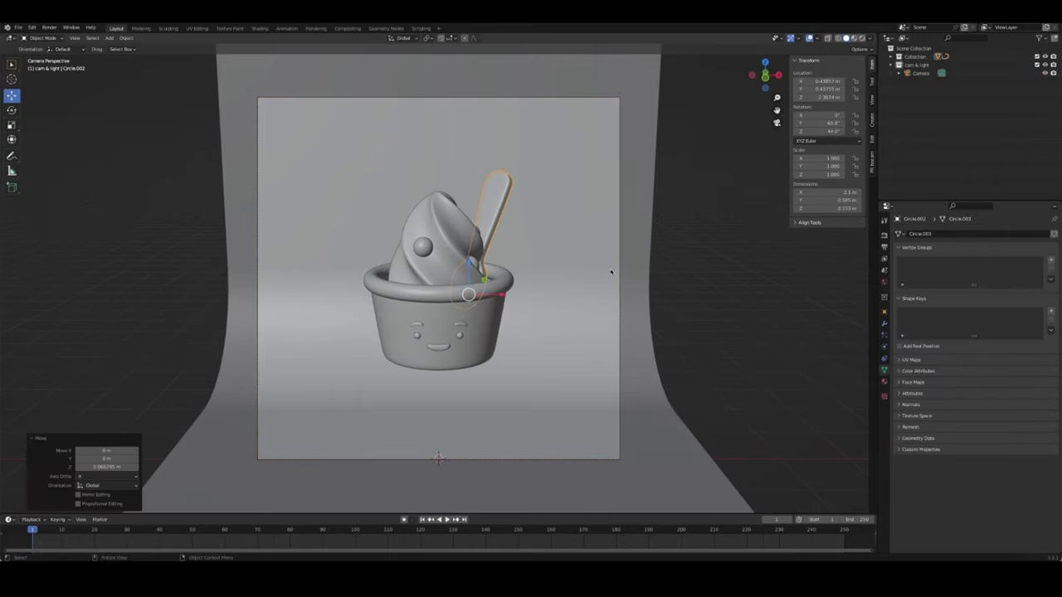
pyautogui.press('.')
pyautogui.click(675, 271)
pyautogui.press('r')
pyautogui.press('z')
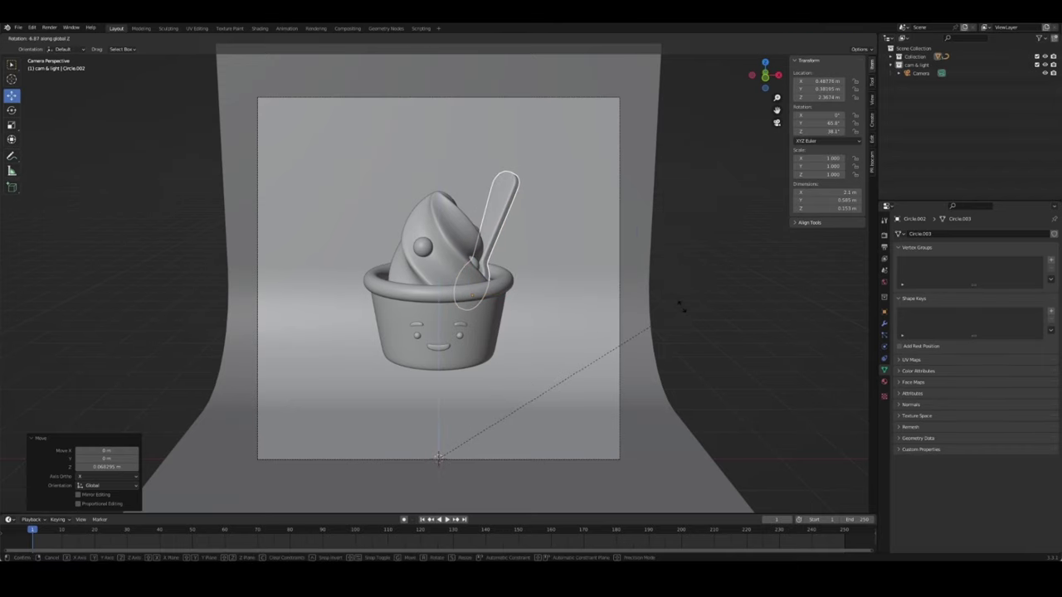
pyautogui.click(732, 305)
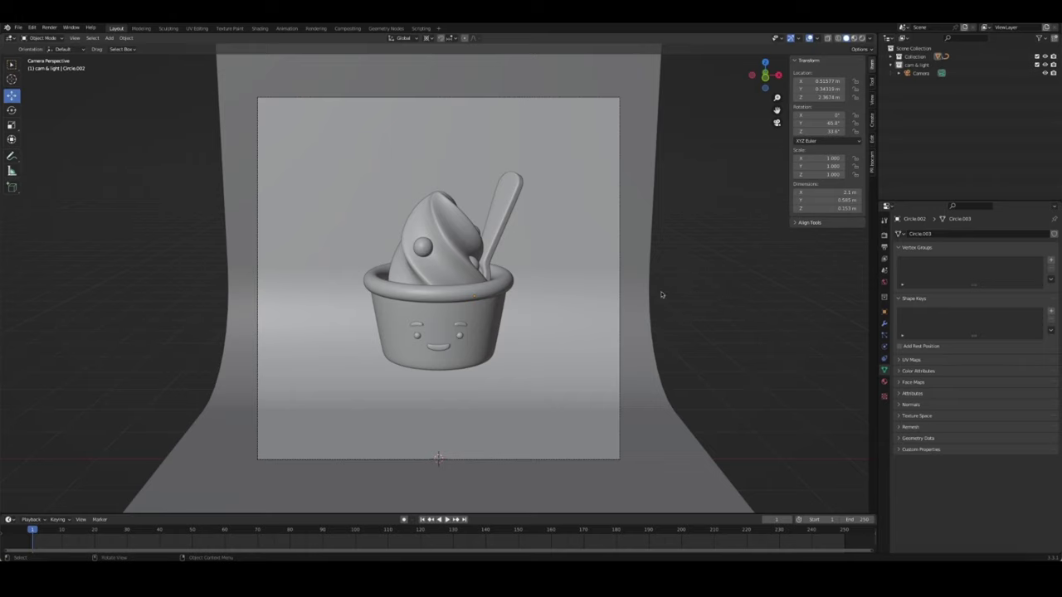
# Add an area light to the cam & light collection and raise it high above the cup
pyautogui.rightClick(688, 297)
pyautogui.click(917, 64)
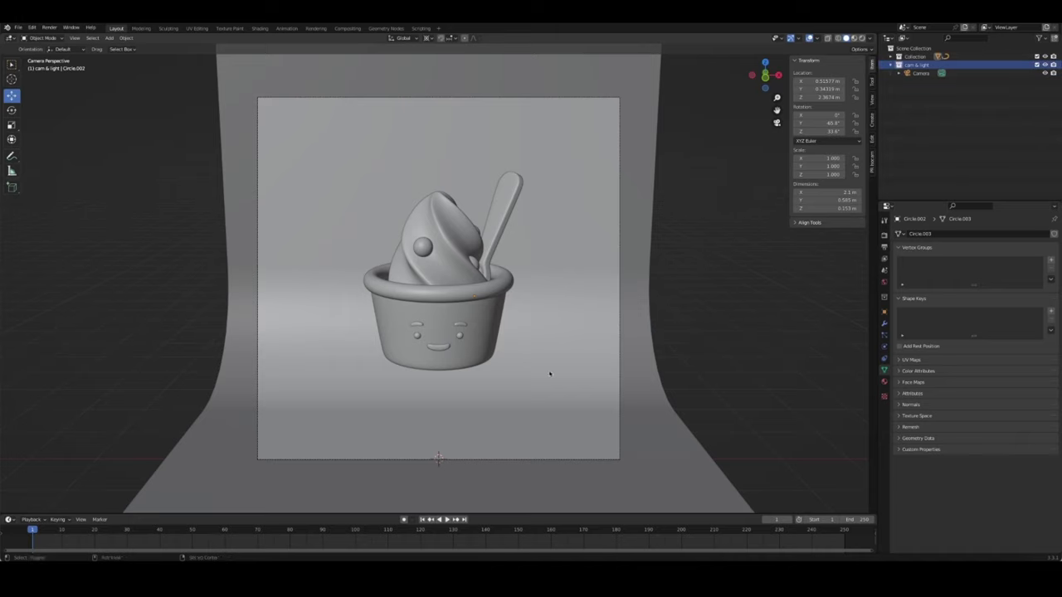
pyautogui.hotkey('shift', 'a')
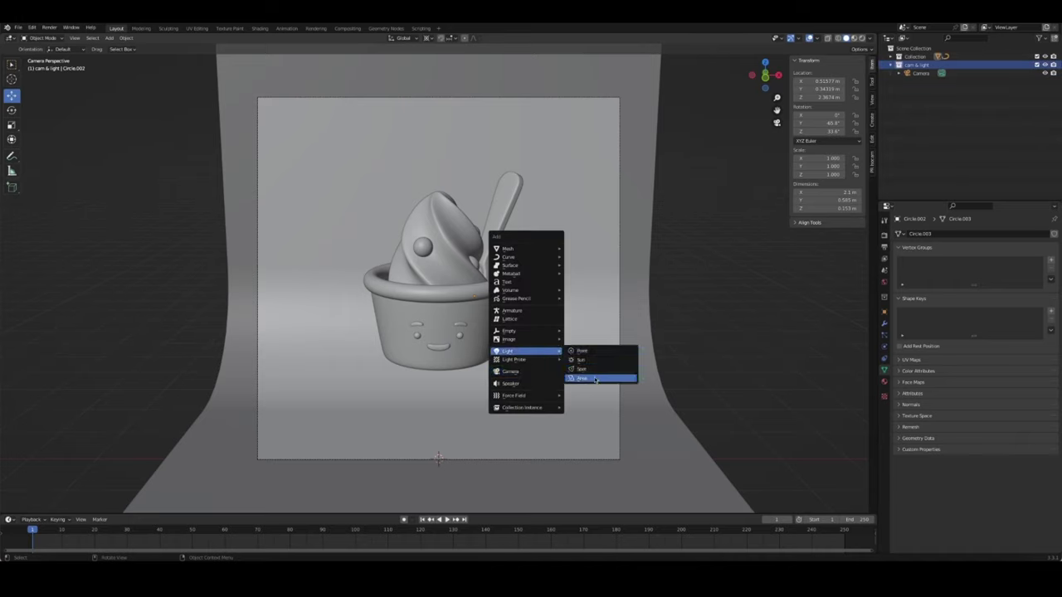
pyautogui.click(581, 378)
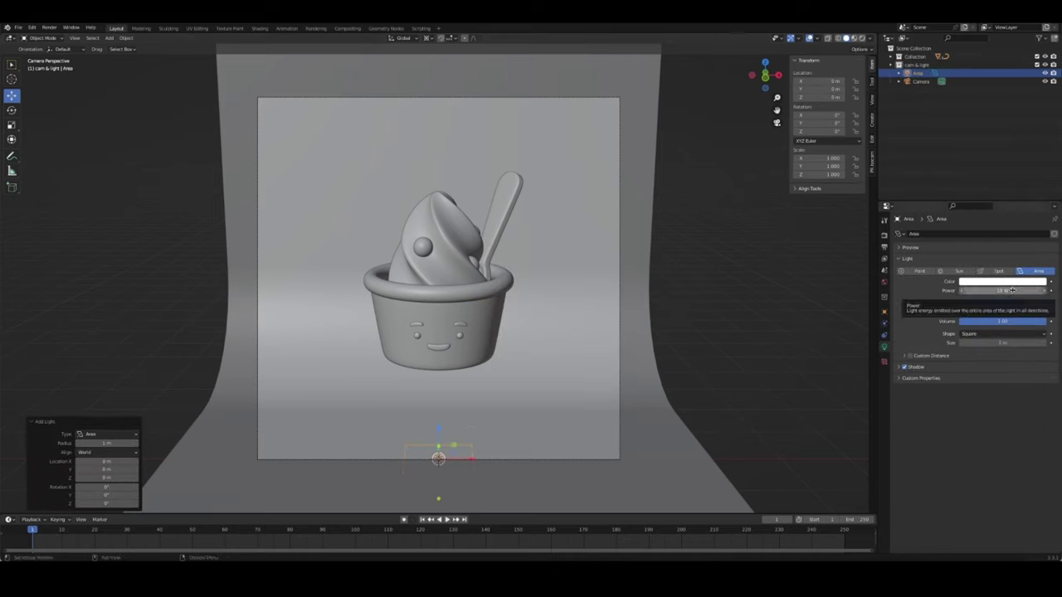
pyautogui.moveTo(440, 432); pyautogui.dragTo(438, 65)
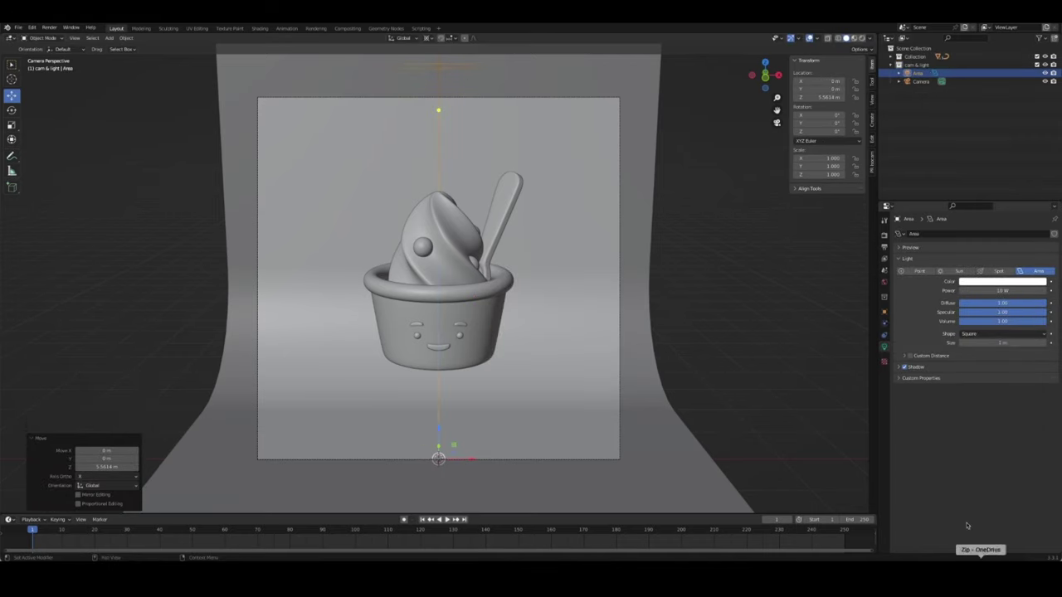
# Set the area light's size to 4 m and its shape to Disk, then save
pyautogui.click(1003, 342)
pyautogui.write('4')
pyautogui.press('Return')
pyautogui.click(1002, 333)
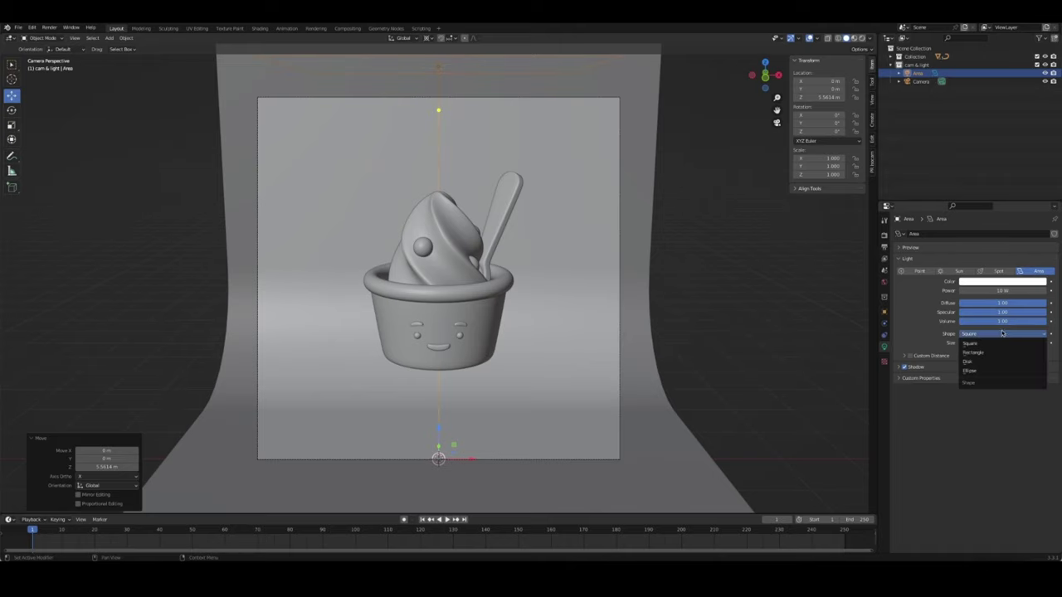
pyautogui.click(987, 363)
pyautogui.hotkey('ctrl', 's')
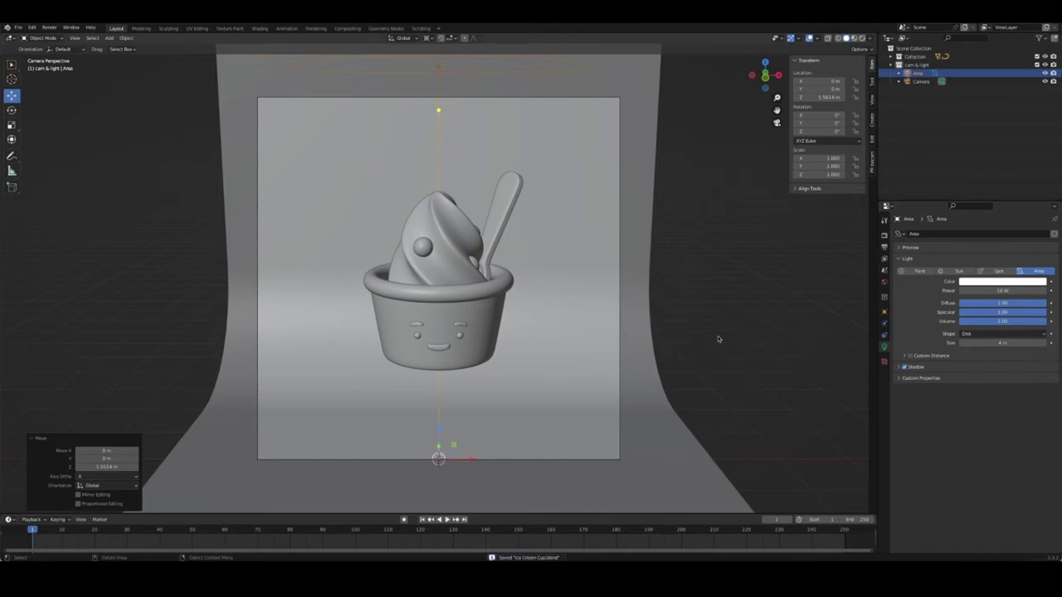
pyautogui.scroll(-3, 717, 339)
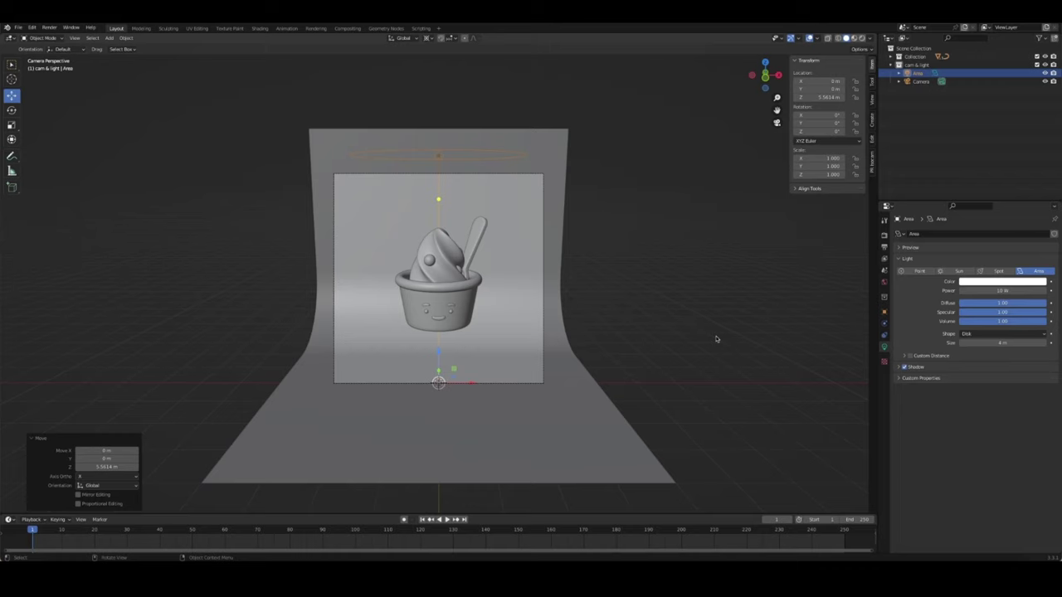
# Clear the selection, orbit toward a frontal view of the scene and save
pyautogui.click(666, 316)
pyautogui.moveTo(626, 325); pyautogui.dragTo(498, 216, button='middle')
pyautogui.click(638, 216)
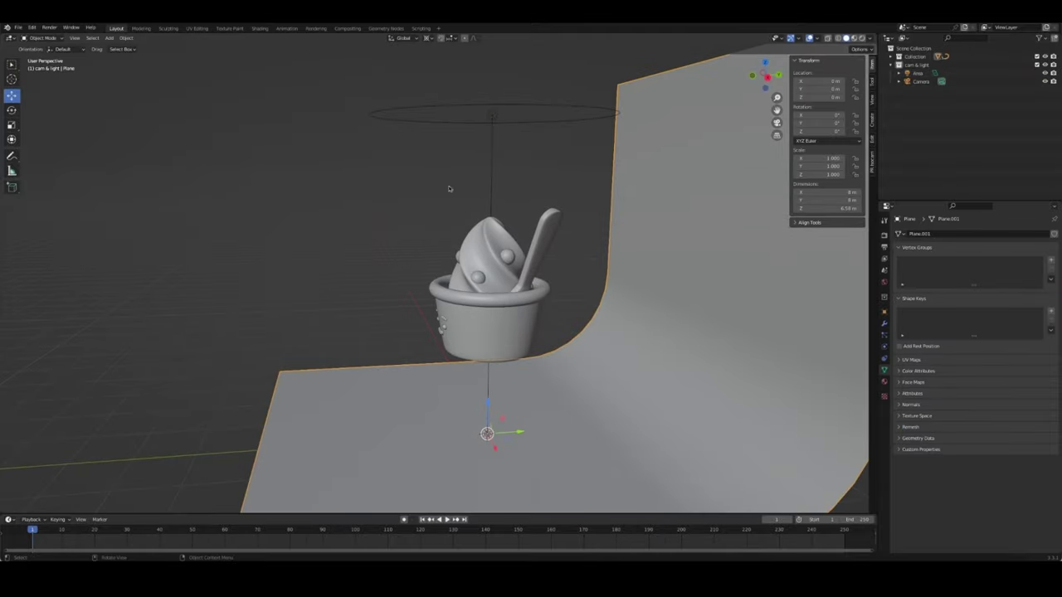
pyautogui.click(449, 190)
pyautogui.hotkey('ctrl', 's')
pyautogui.moveTo(448, 189); pyautogui.dragTo(581, 208, button='middle')
# Look through the camera and enable Ambient Occlusion, Bloom and Screen Space Reflections
pyautogui.click(884, 235)
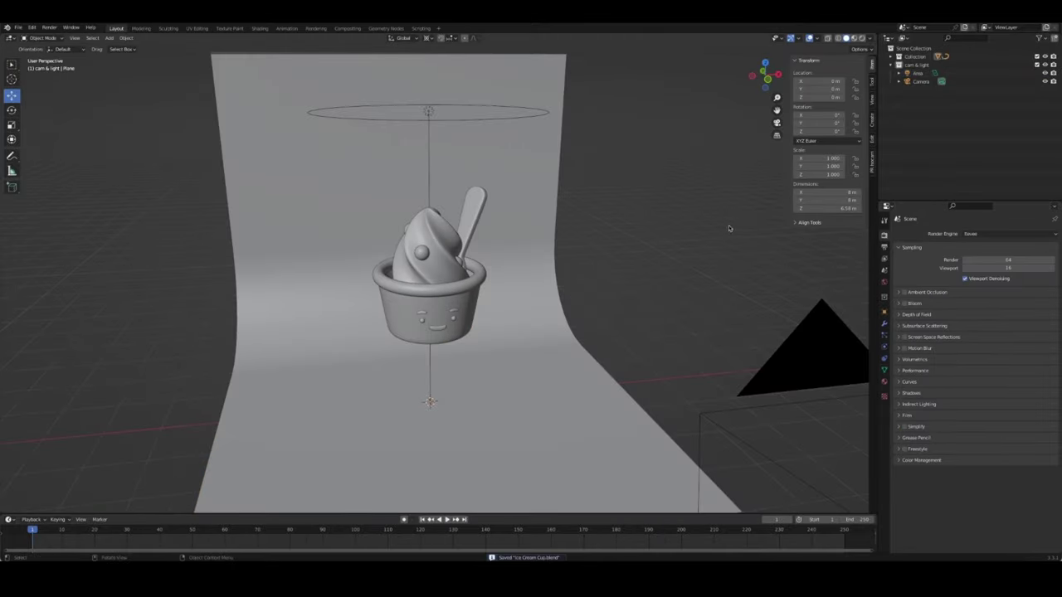
pyautogui.moveTo(729, 228); pyautogui.dragTo(666, 270, button='middle')
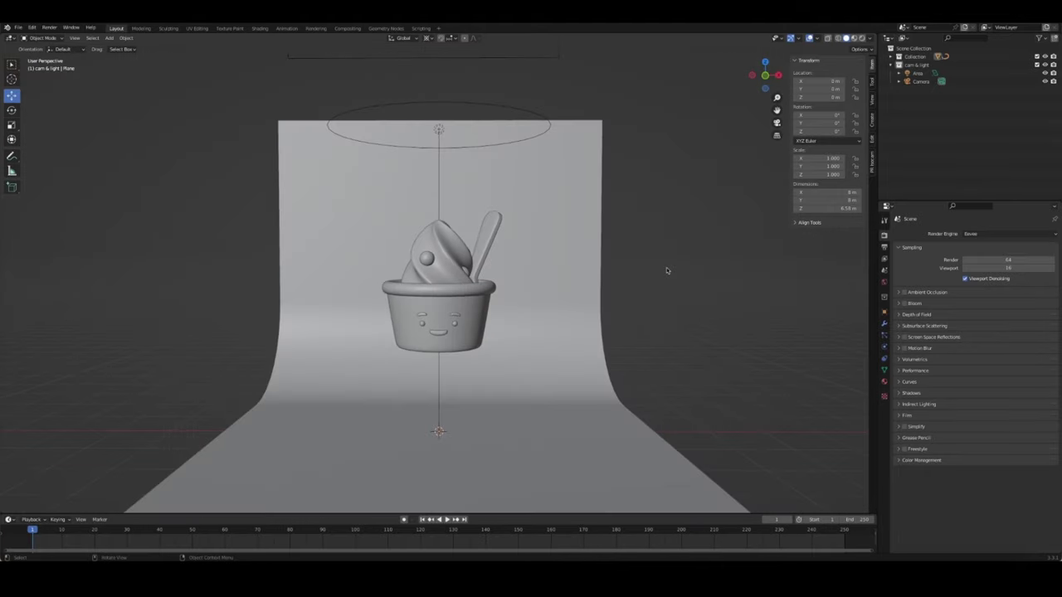
pyautogui.press('KP_0')
pyautogui.click(898, 292)
pyautogui.click(905, 292)
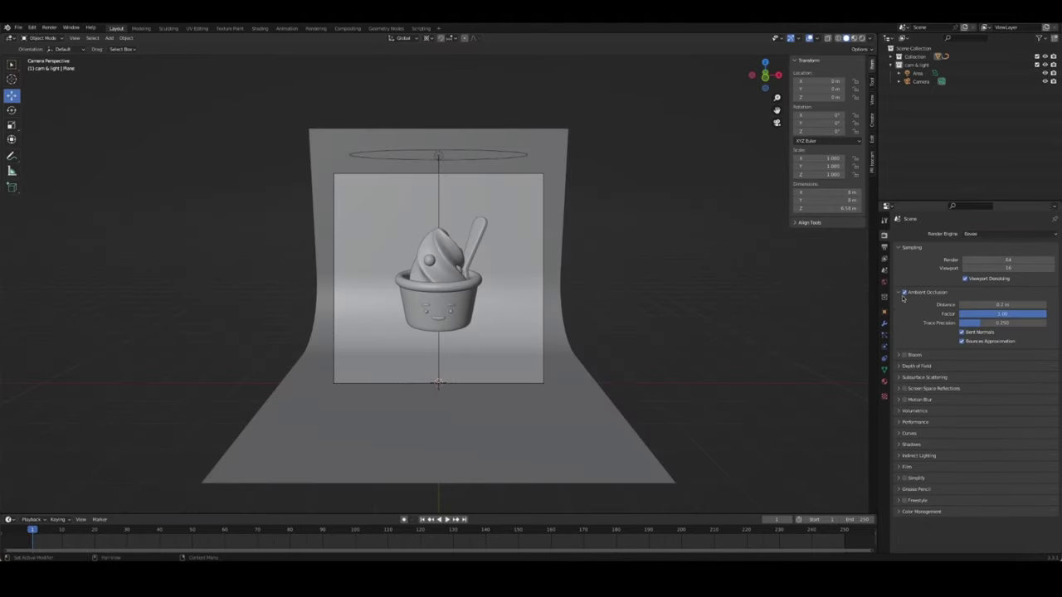
pyautogui.click(903, 292)
pyautogui.click(904, 303)
pyautogui.click(901, 336)
pyautogui.click(904, 336)
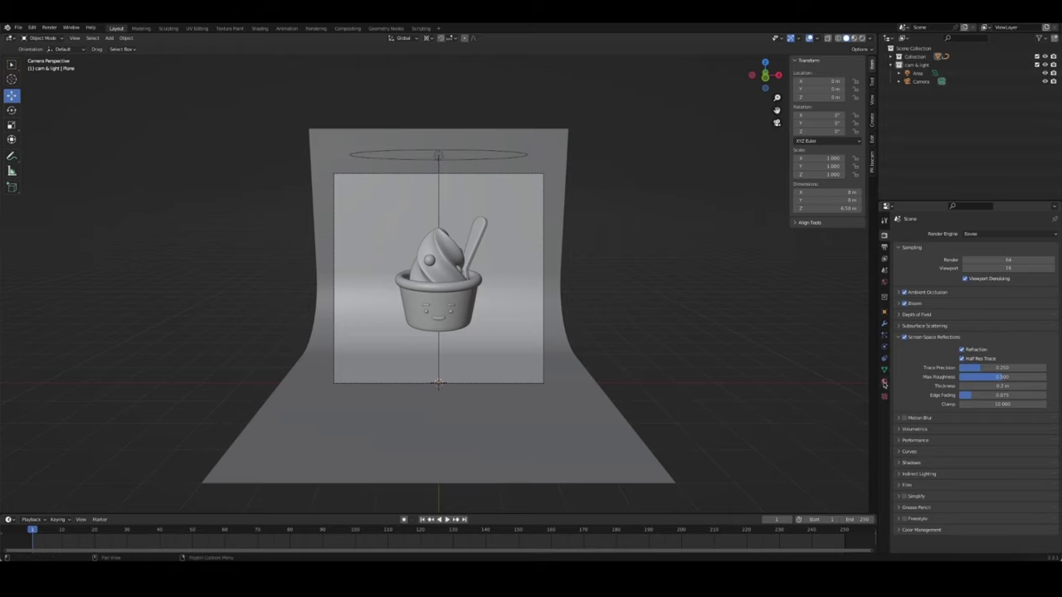
# Set the Color Management Look to Medium Contrast, save, and preview with Rendered shading
pyautogui.click(884, 371)
pyautogui.click(885, 236)
pyautogui.click(905, 529)
pyautogui.scroll(-3, 967, 494)
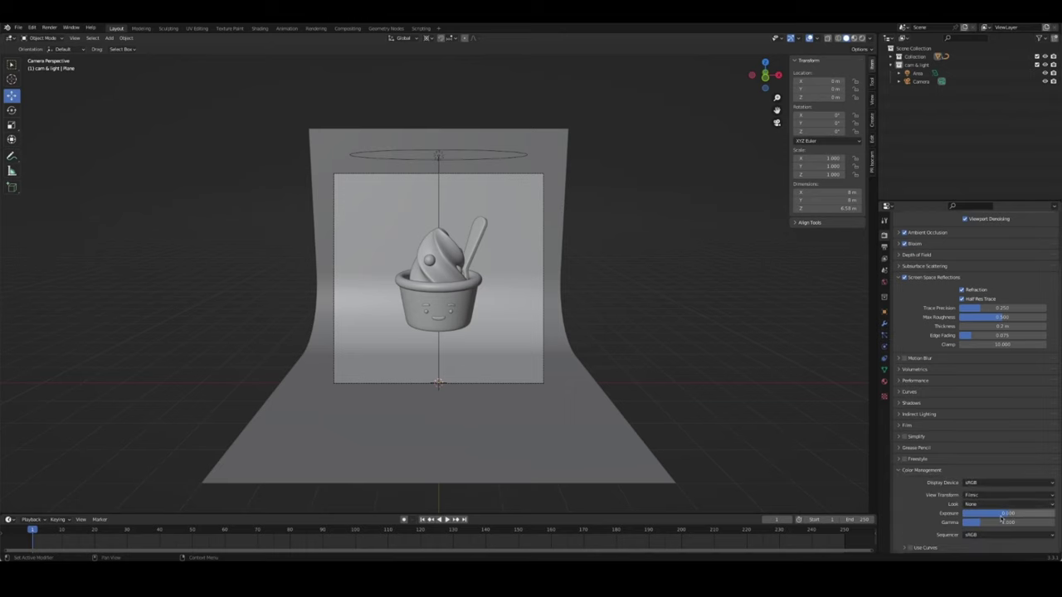
pyautogui.click(993, 504)
pyautogui.click(993, 465)
pyautogui.hotkey('ctrl', 's')
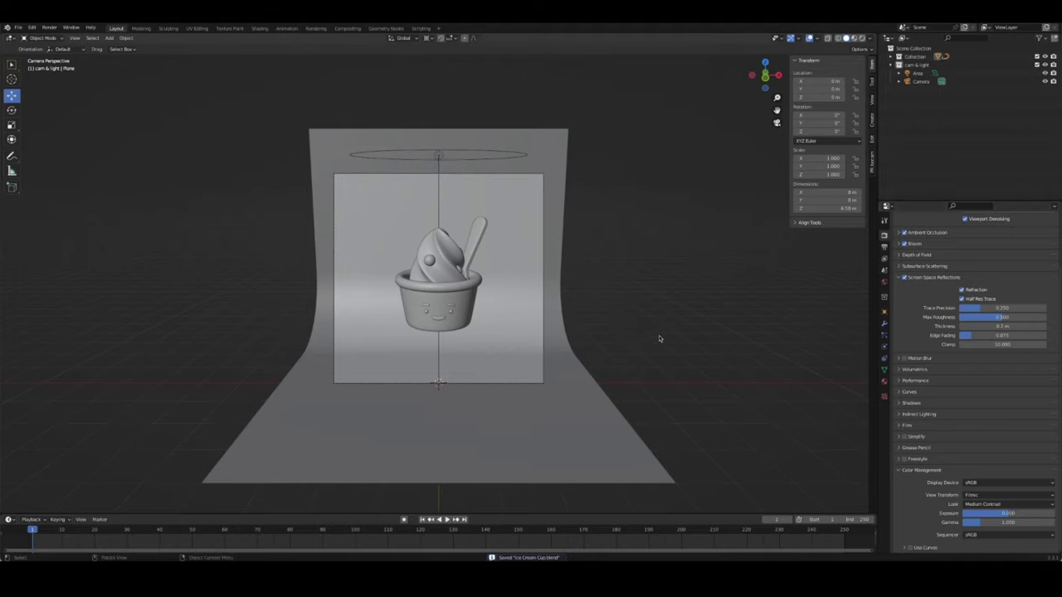
pyautogui.press('z')
pyautogui.click(714, 311)
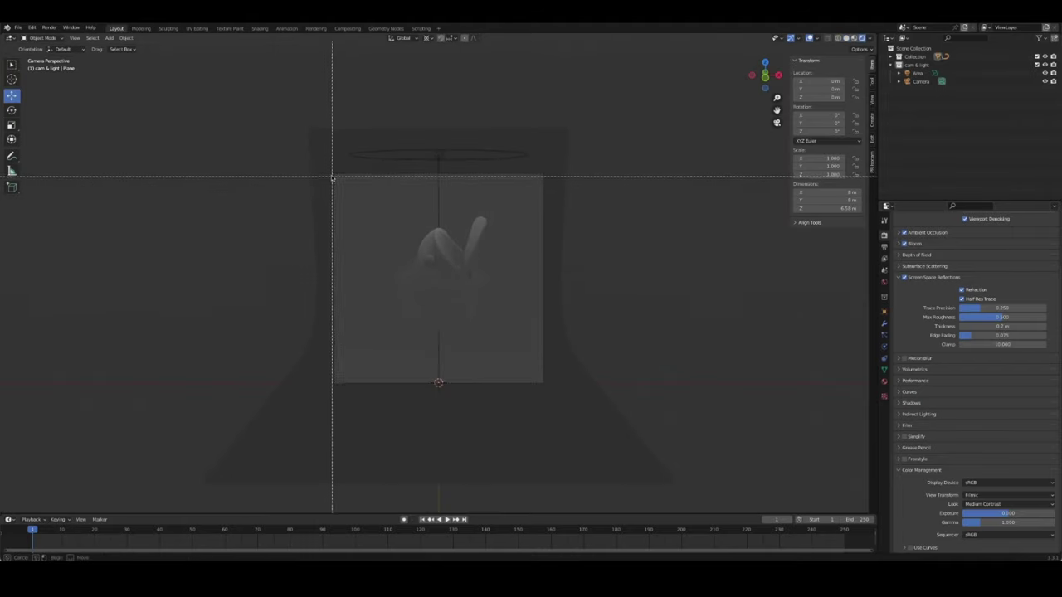
# Save, show the outliner's restriction columns, and open the area light's properties
pyautogui.moveTo(330, 172); pyautogui.dragTo(555, 400)
pyautogui.hotkey('ctrl', 's')
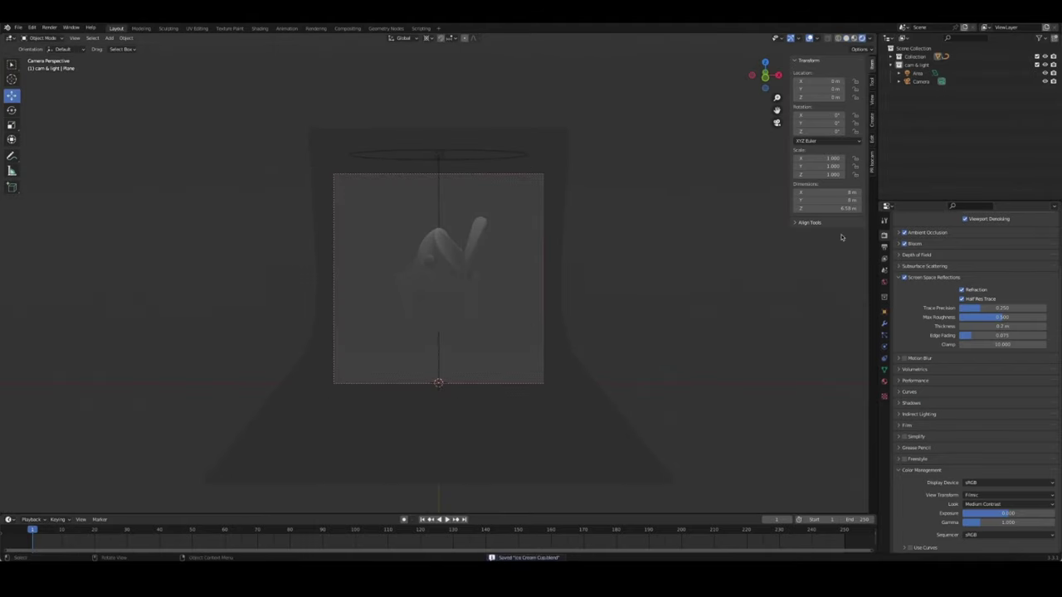
pyautogui.click(919, 73)
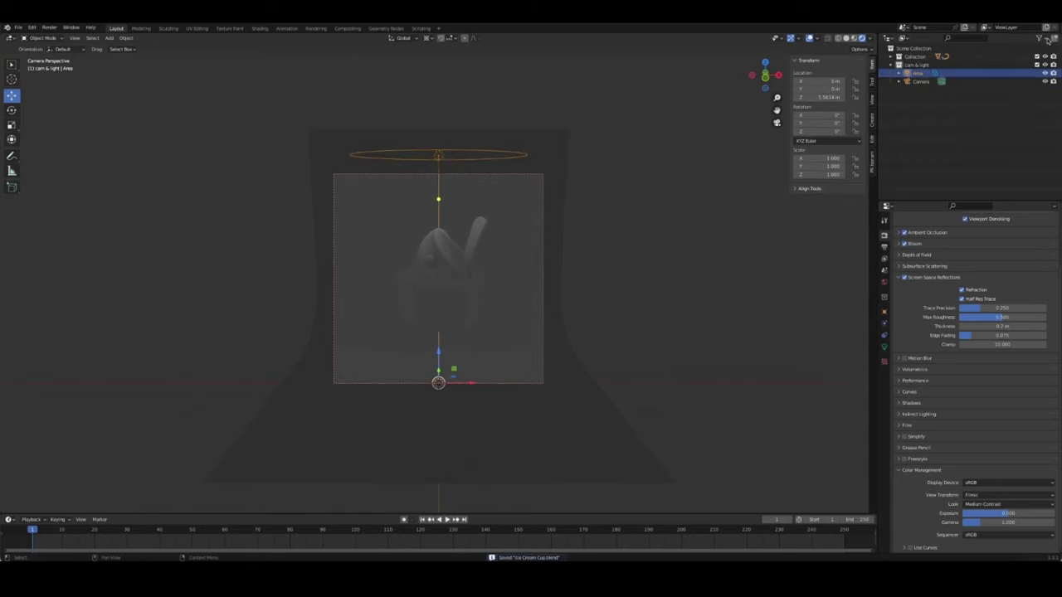
pyautogui.click(1042, 38)
pyautogui.click(956, 103)
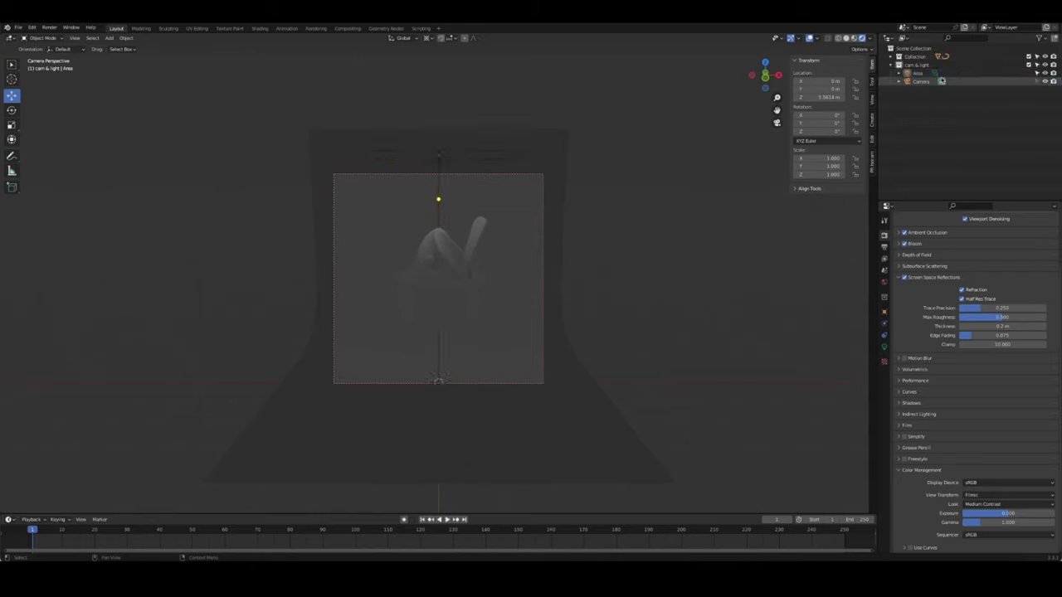
pyautogui.click(917, 73)
pyautogui.click(884, 347)
# Set the area light's power to 1200 W
pyautogui.doubleClick(996, 290)
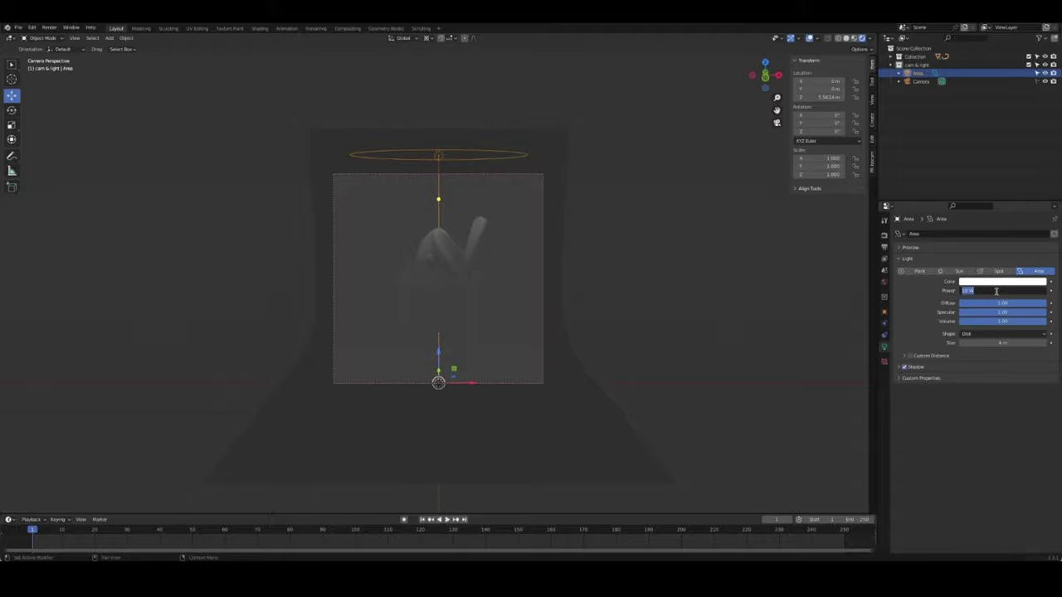
pyautogui.press('Return')
pyautogui.doubleClick(1004, 291)
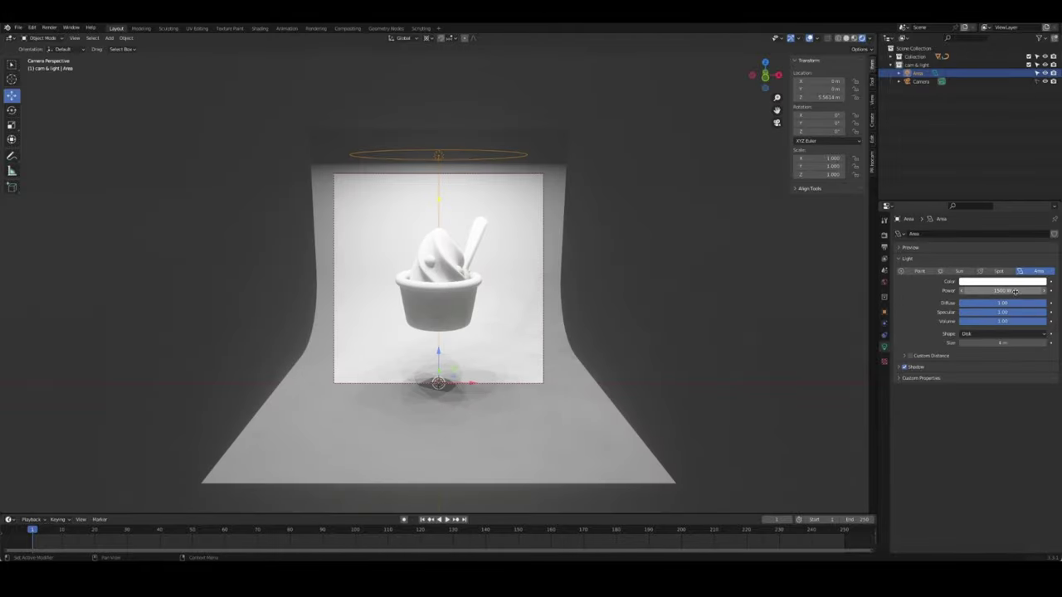
pyautogui.write('12')
pyautogui.press('Return')
pyautogui.moveTo(556, 239)
pyautogui.mouseDown(button='middle')
pyautogui.moveTo(636, 263)
pyautogui.moveTo(630, 282)
pyautogui.moveTo(610, 270)
pyautogui.moveTo(666, 263)
pyautogui.moveTo(561, 251)
pyautogui.moveTo(617, 240)
pyautogui.moveTo(374, 236)
pyautogui.mouseUp(button='middle')
# Split the viewport into a rendered camera view on the left and a solid view on the right
pyautogui.moveTo(4, 31); pyautogui.dragTo(303, 82)
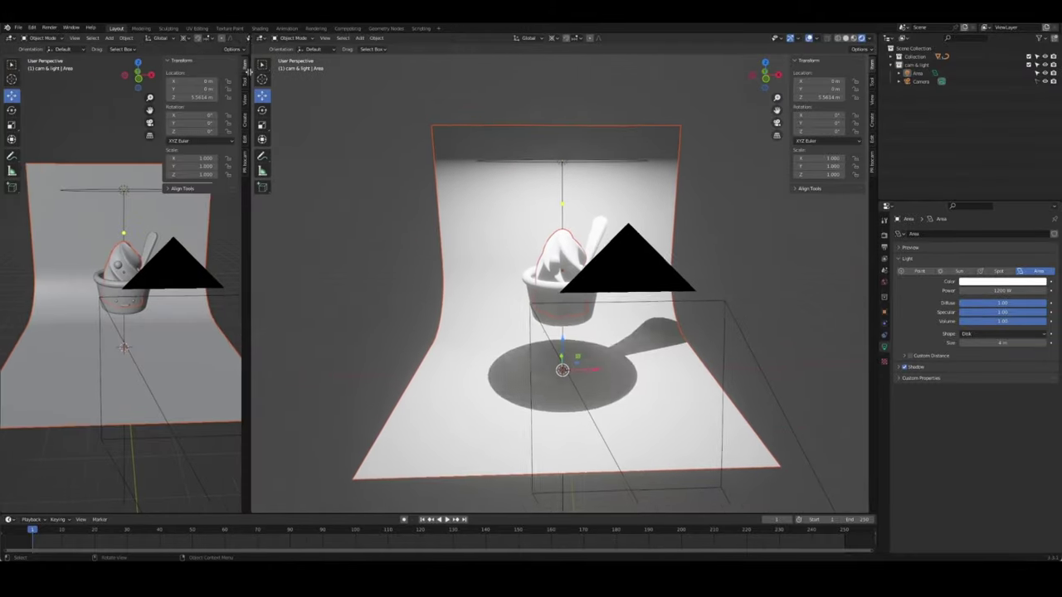
pyautogui.press('KP_0')
pyautogui.press('n')
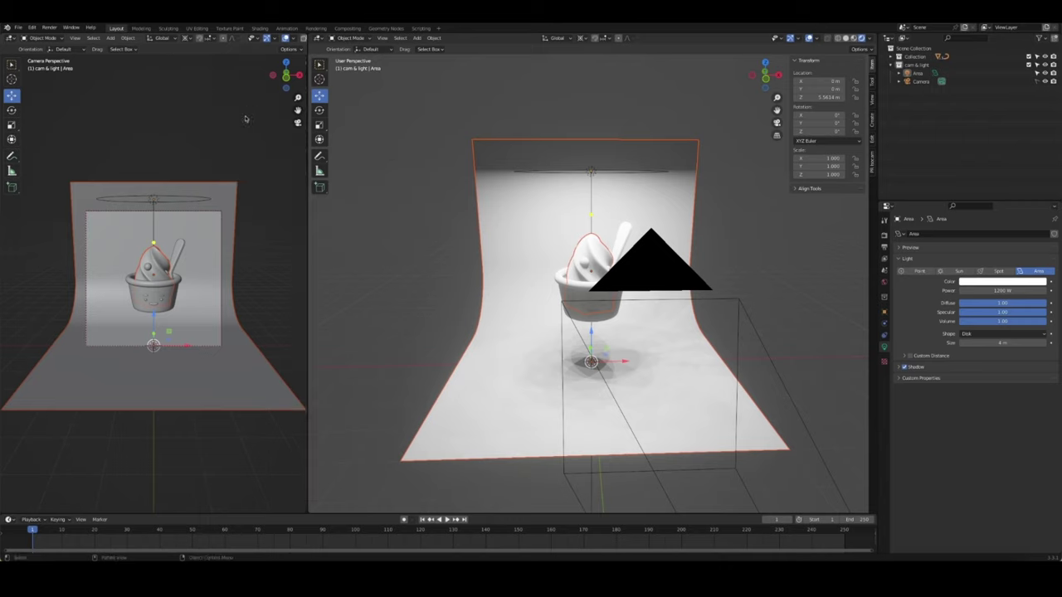
pyautogui.press('z')
pyautogui.click(242, 216)
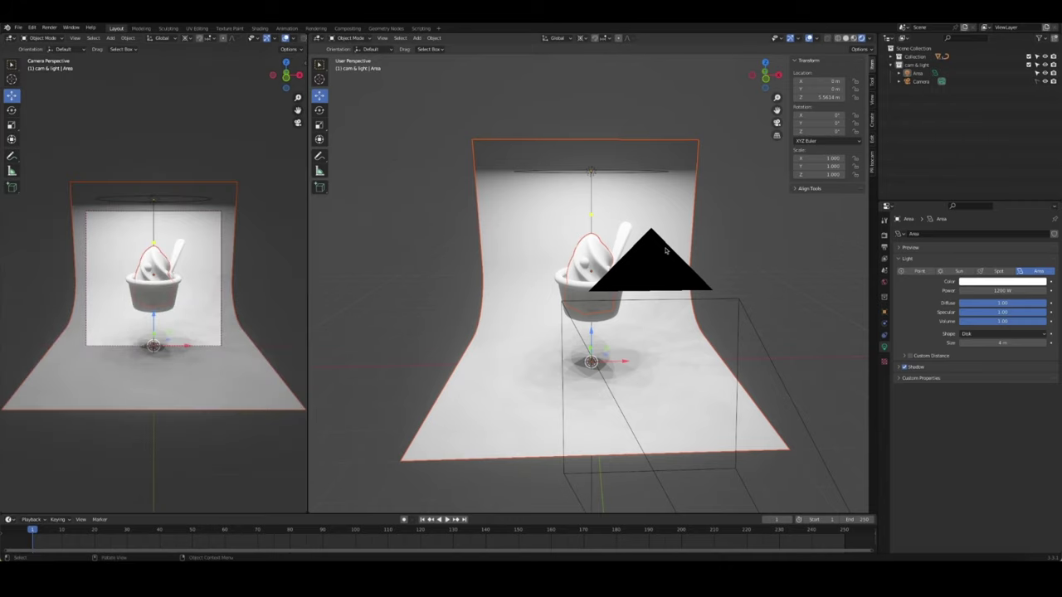
pyautogui.press('z')
pyautogui.moveTo(664, 246); pyautogui.dragTo(564, 259, button='middle')
pyautogui.press('Home')
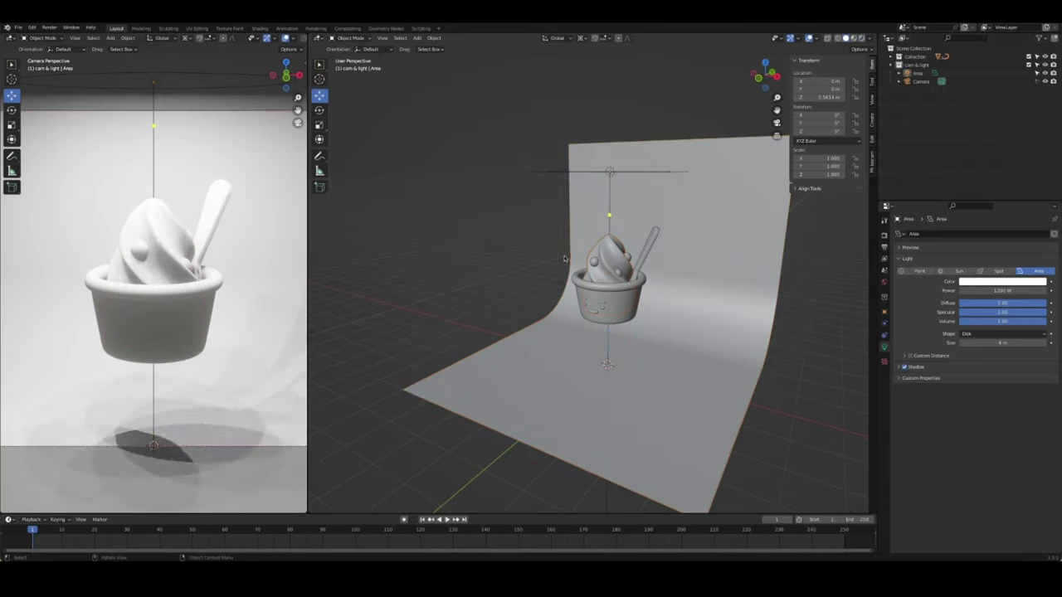
# Tilt the area light around the X axis
pyautogui.click(610, 171)
pyautogui.moveTo(692, 279); pyautogui.dragTo(639, 310, button='middle')
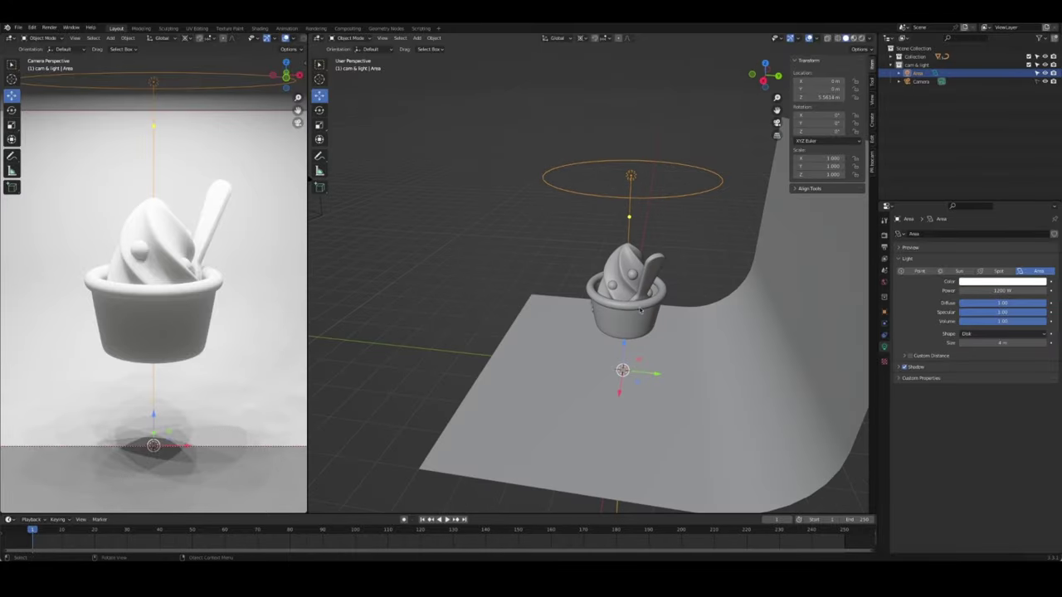
pyautogui.press('r')
pyautogui.press('x')
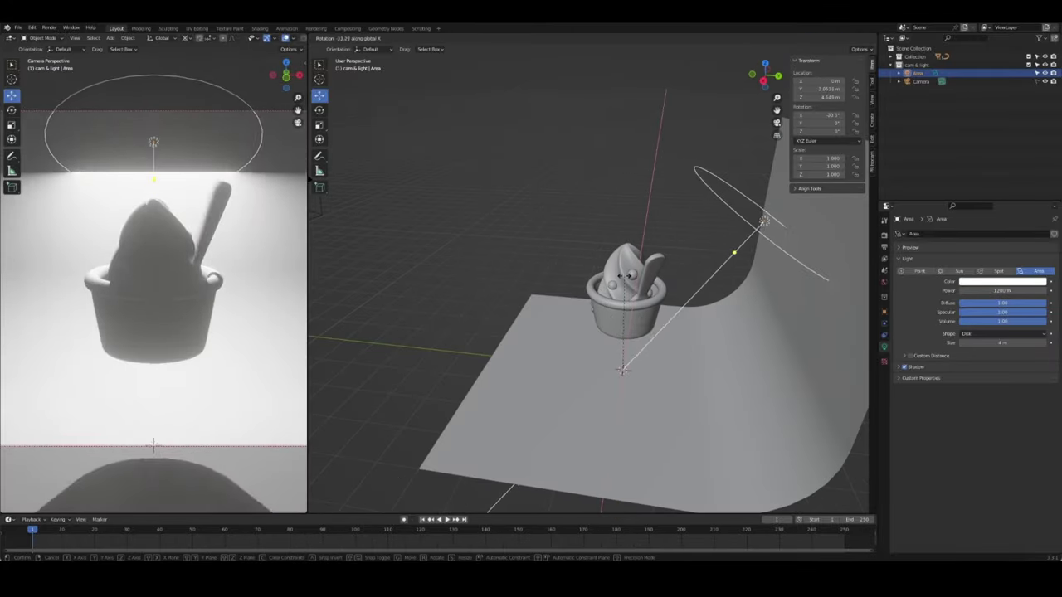
pyautogui.click(611, 271)
pyautogui.moveTo(611, 270); pyautogui.dragTo(573, 253, button='middle')
pyautogui.scroll(-4, 572, 253)
# In Edit Mode, shift the backdrop's vertices, including its upright section, slightly along Y
pyautogui.click(628, 349)
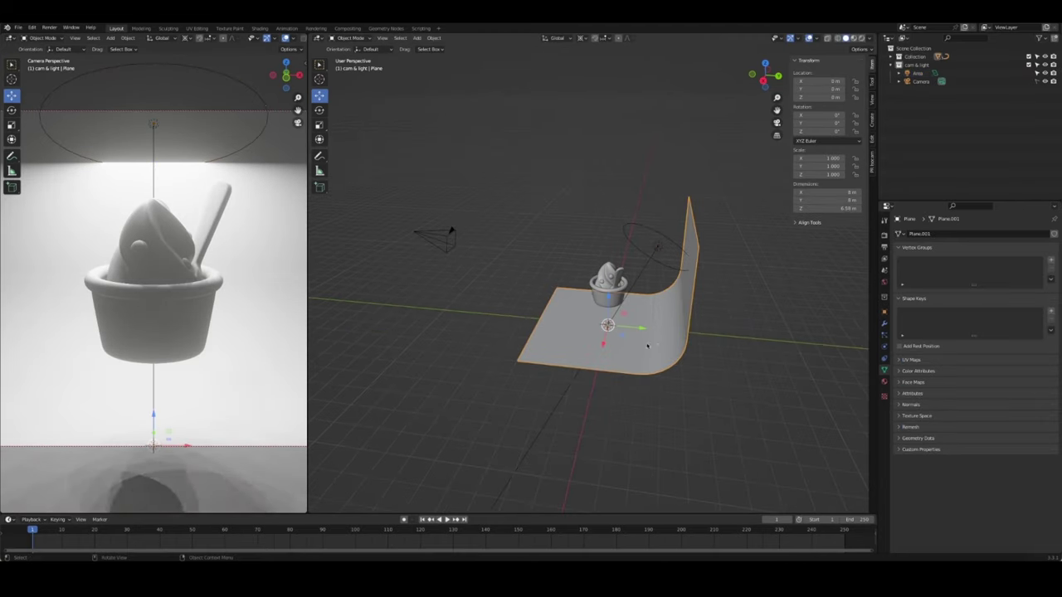
pyautogui.press('Tab')
pyautogui.moveTo(713, 312); pyautogui.dragTo(672, 287, button='middle')
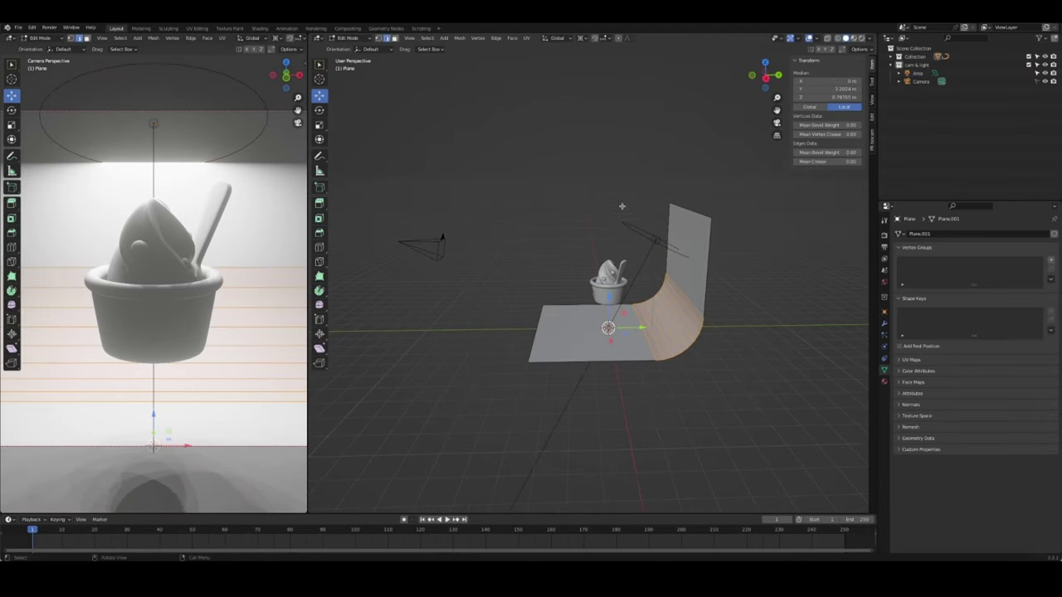
pyautogui.keyDown('shift'); pyautogui.moveTo(594, 146); pyautogui.dragTo(669, 272); pyautogui.keyUp('shift')
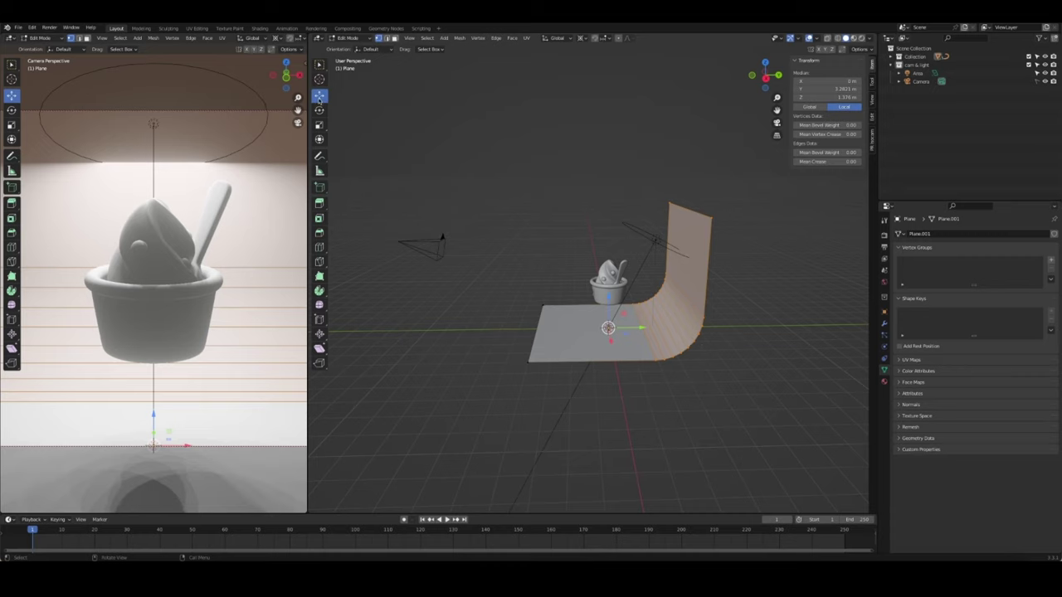
pyautogui.press('g')
pyautogui.press('y')
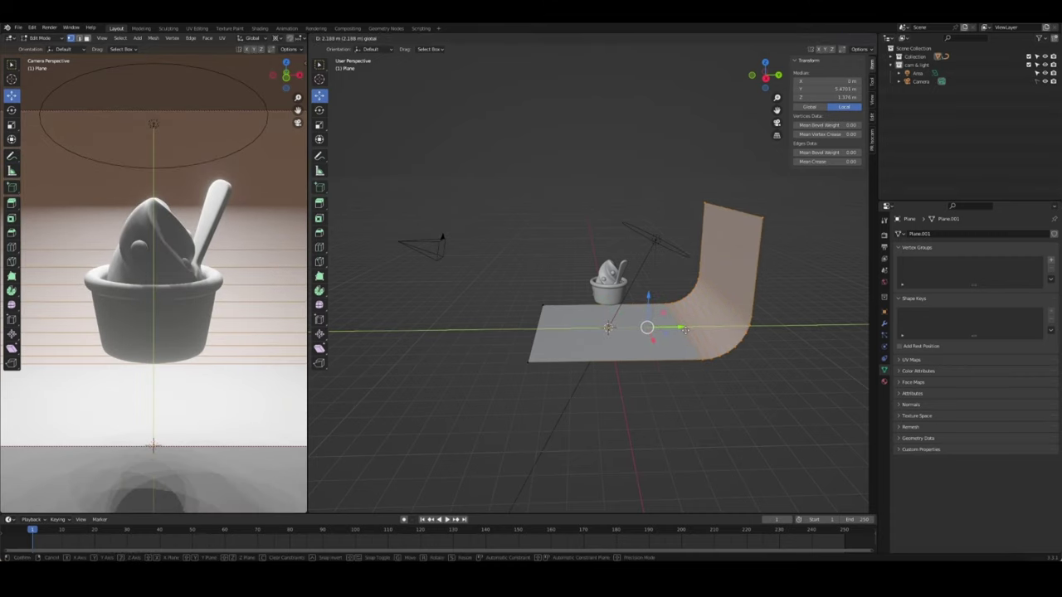
pyautogui.click(668, 328)
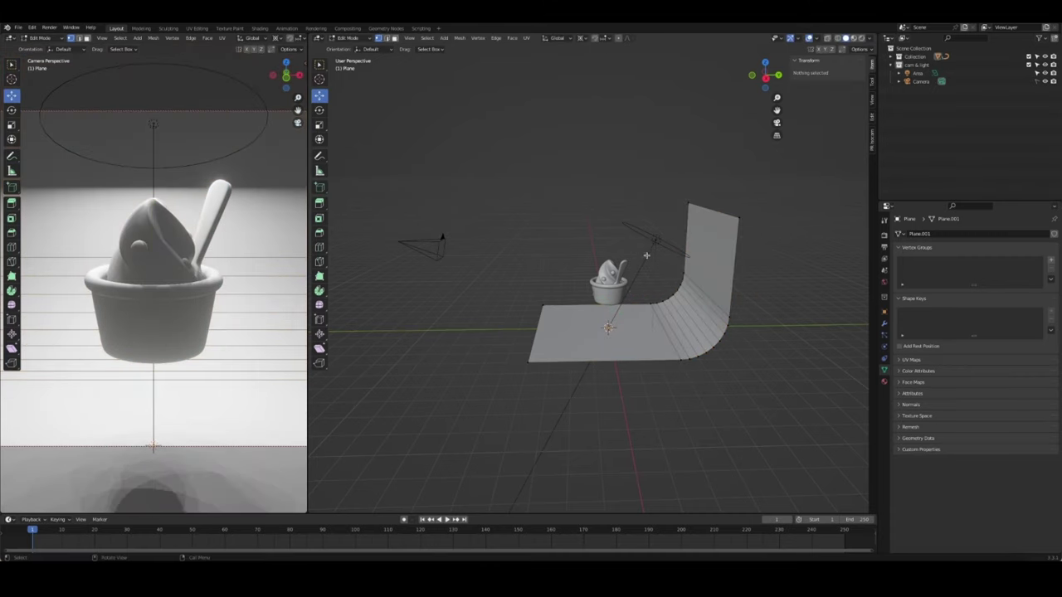
pyautogui.press('Tab')
# Pull the area light back along its local Z axis in two moves, to Z 6.0515 m
pyautogui.click(653, 248)
pyautogui.press('g')
pyautogui.press('z')
pyautogui.press('z')
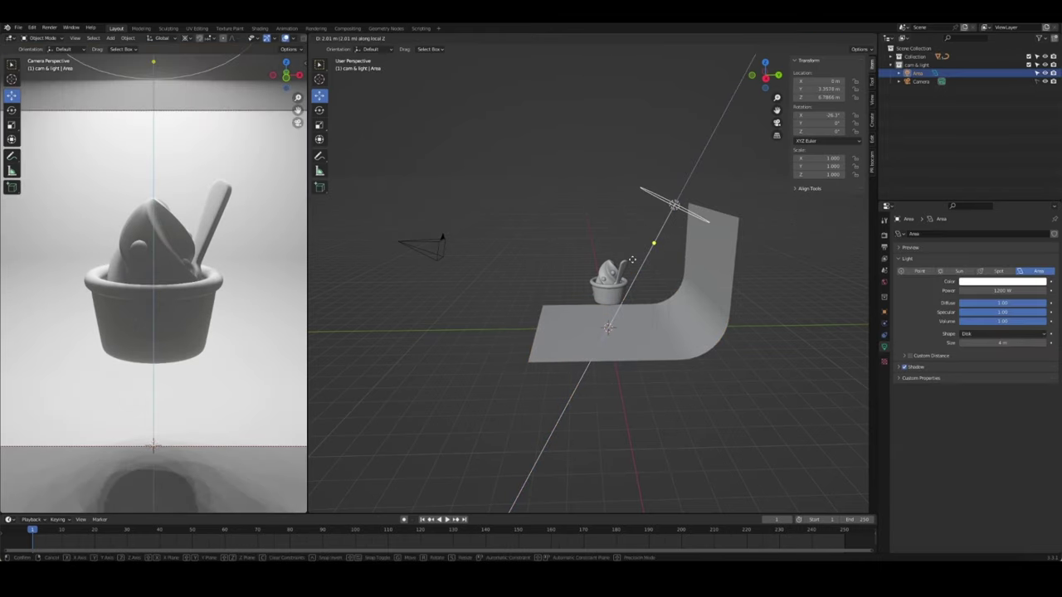
pyautogui.click(568, 275)
pyautogui.hotkey('alt', 'a')
pyautogui.click(644, 251)
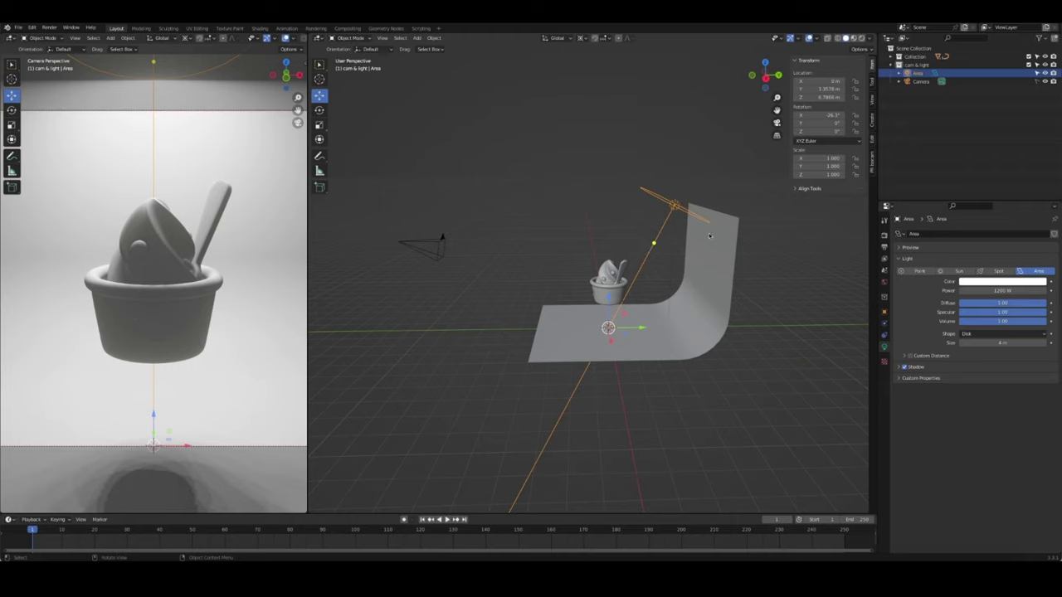
pyautogui.press('g')
pyautogui.press('z')
pyautogui.press('z')
pyautogui.click(745, 446)
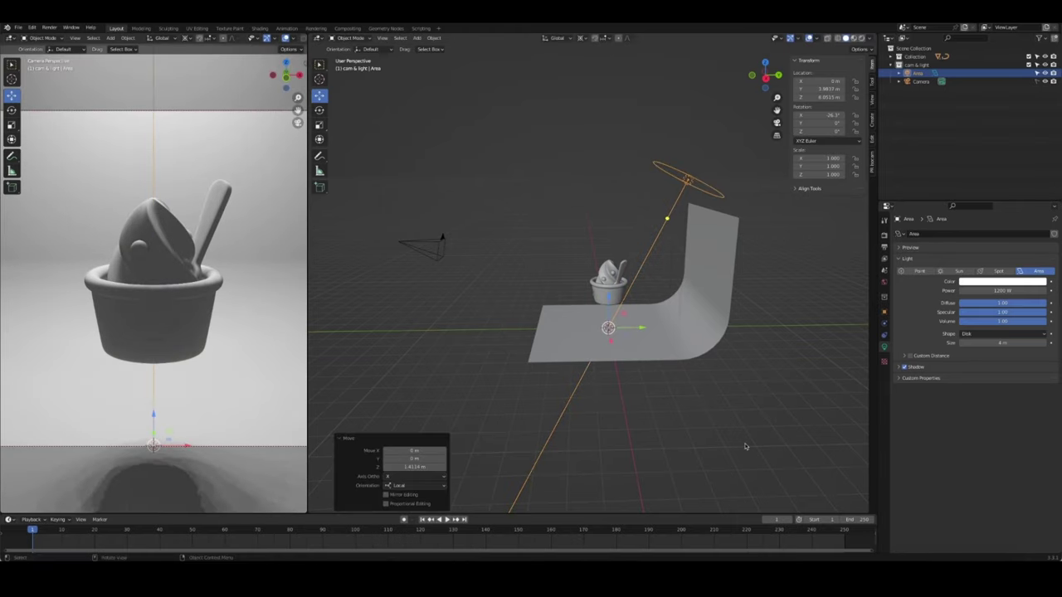
pyautogui.hotkey('alt', 'a')
# Orbit to a front view of the backdrop and save the ice cream cup scene
pyautogui.moveTo(745, 446)
pyautogui.mouseDown(button='middle')
pyautogui.moveTo(741, 297)
pyautogui.moveTo(705, 282)
pyautogui.moveTo(660, 288)
pyautogui.mouseUp(button='middle')
pyautogui.scroll(3, 748, 278)
pyautogui.hotkey('ctrl', 's')
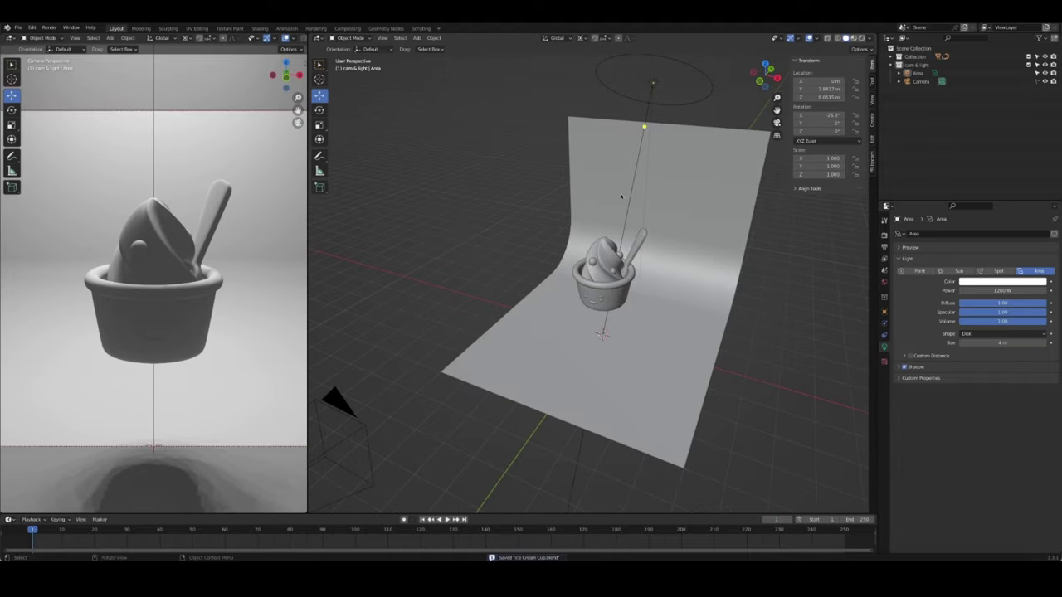
pyautogui.click(916, 65)
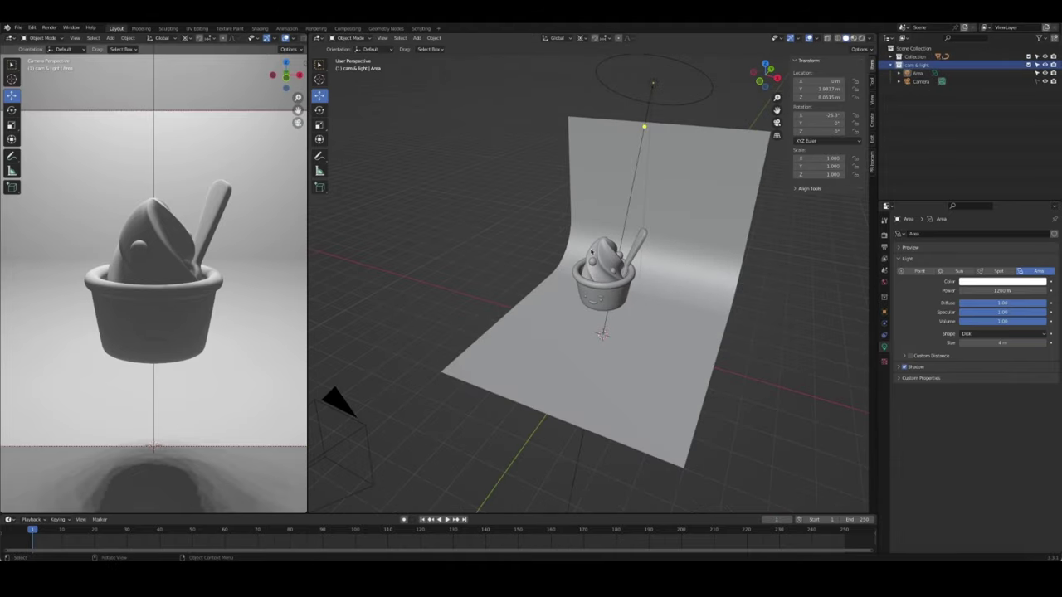
# Add a second area light, raise it above the cup, make it a disk and enlarge it
pyautogui.hotkey('shift', 'a')
pyautogui.click(631, 381)
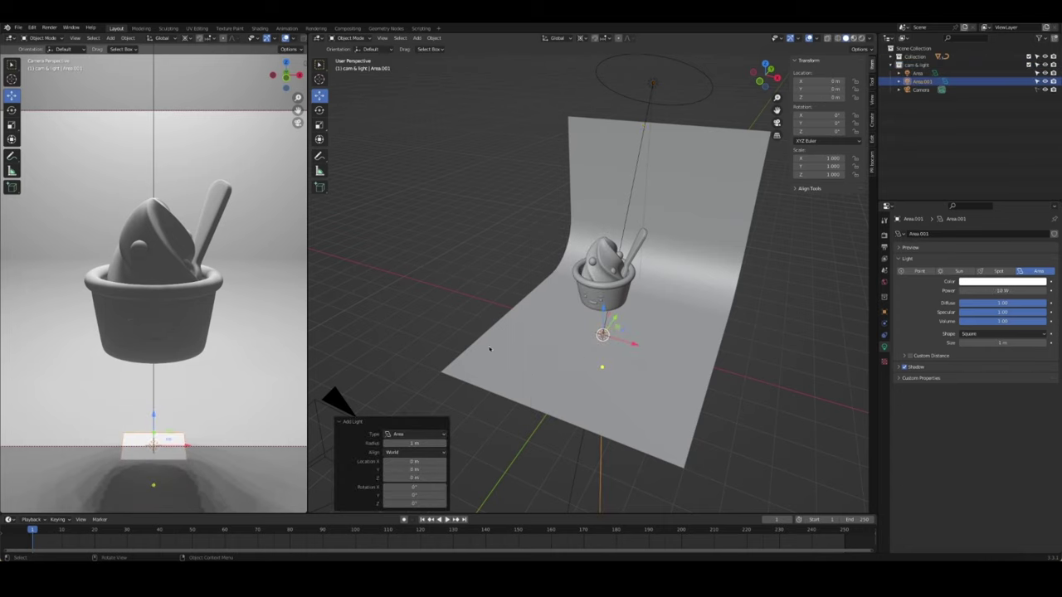
pyautogui.moveTo(604, 312); pyautogui.dragTo(605, 174)
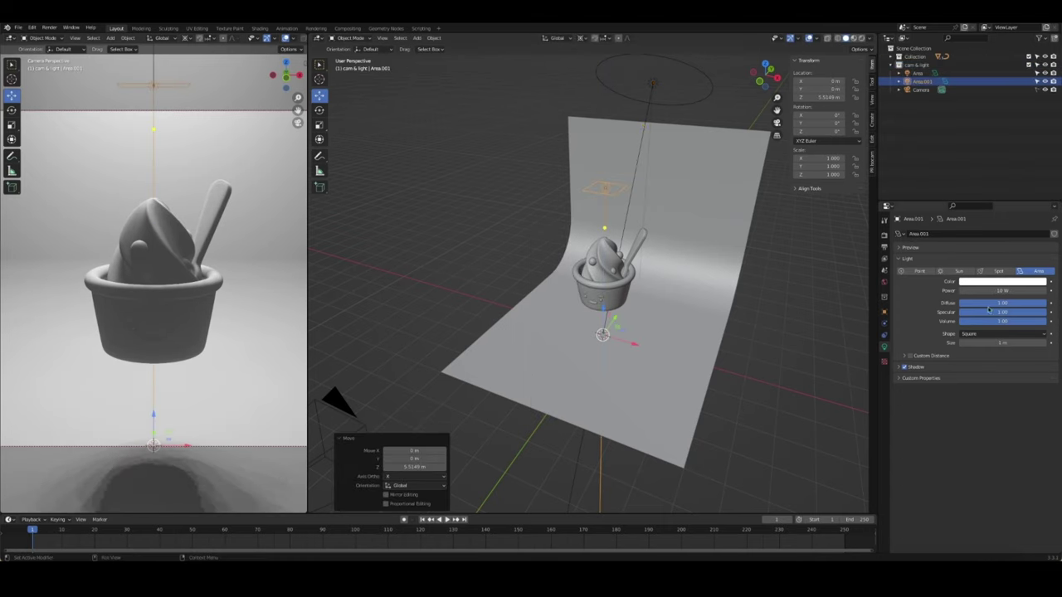
pyautogui.click(997, 342)
pyautogui.click(1000, 364)
pyautogui.moveTo(627, 187)
pyautogui.mouseDown()
pyautogui.moveTo(763, 201)
pyautogui.moveTo(666, 236)
pyautogui.mouseUp()
# Rotate the new light 45° on X and -40° on Z, and set its power to 500 W
pyautogui.write('rx')
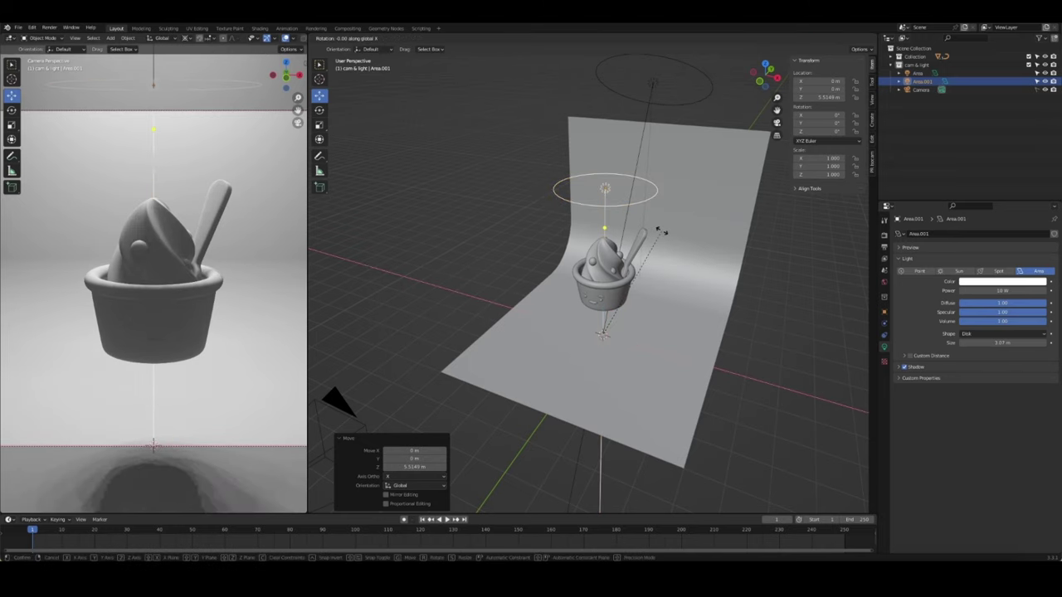
pyautogui.write('45')
pyautogui.press('Return')
pyautogui.write('rz-40')
pyautogui.press('Return')
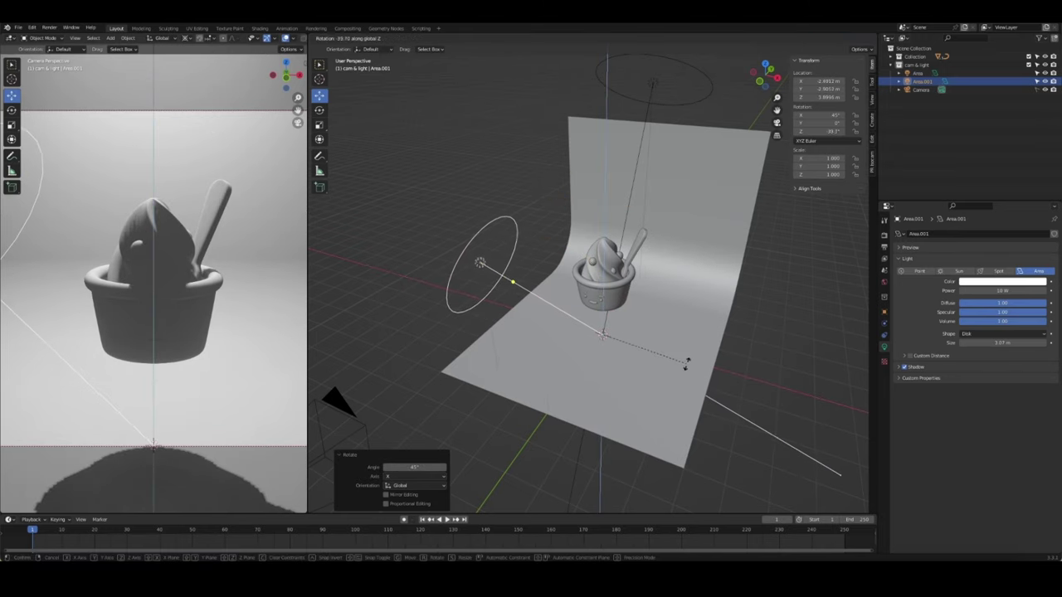
pyautogui.click(981, 290)
pyautogui.write('800')
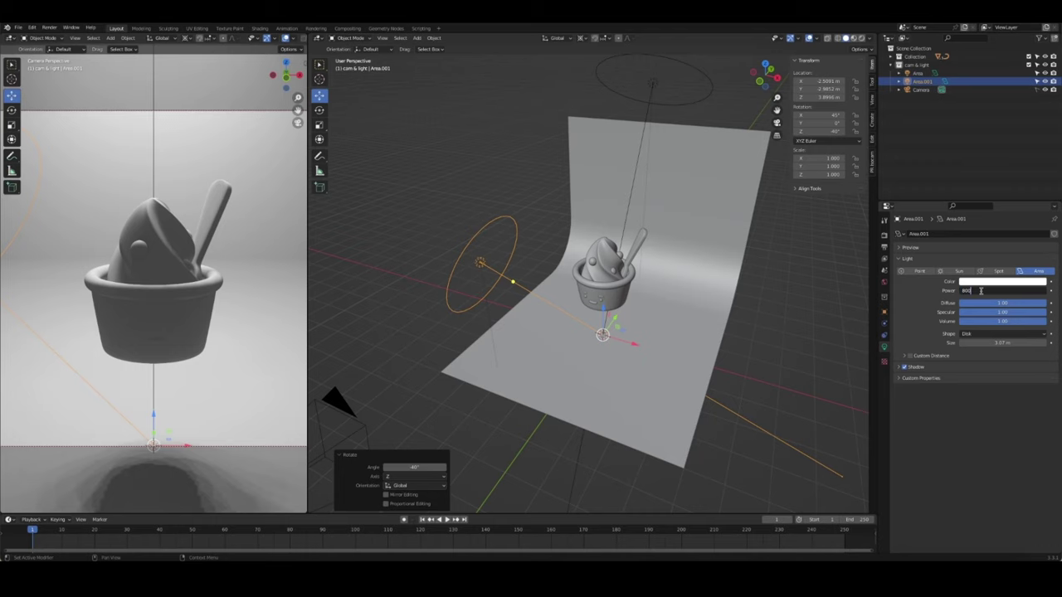
pyautogui.press('Return')
pyautogui.click(1004, 289)
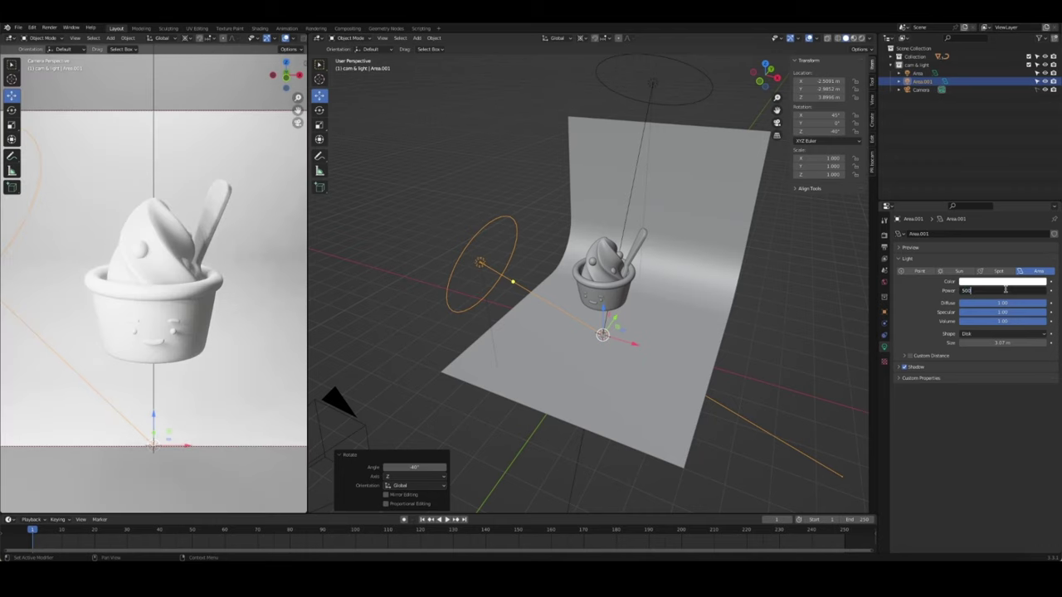
pyautogui.press('Return')
# Deselect the light, orbit around the backdrop and lights, and save the scene
pyautogui.click(503, 148)
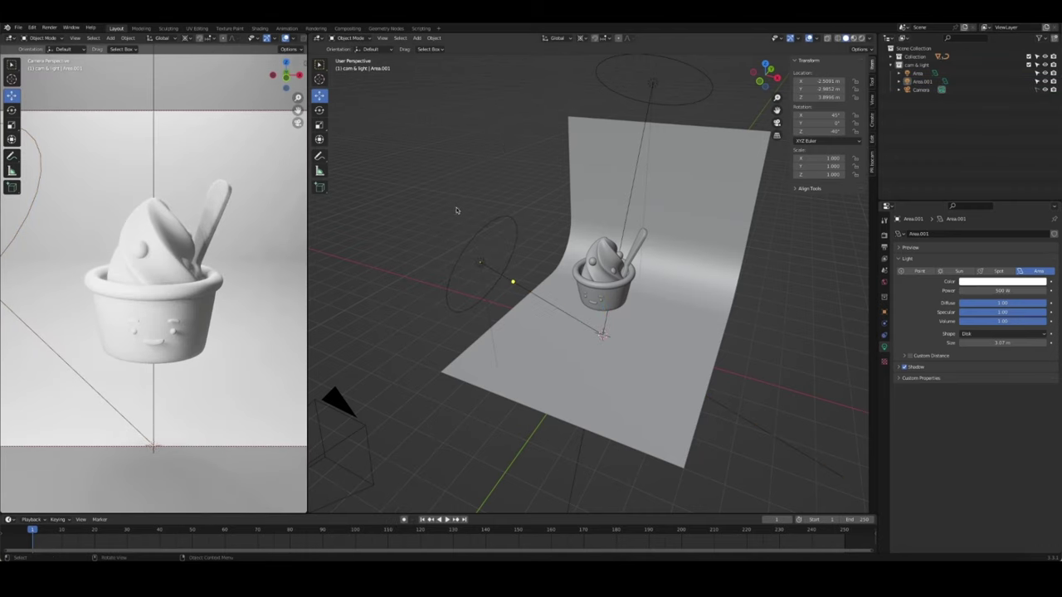
pyautogui.moveTo(455, 210); pyautogui.dragTo(381, 215, button='middle')
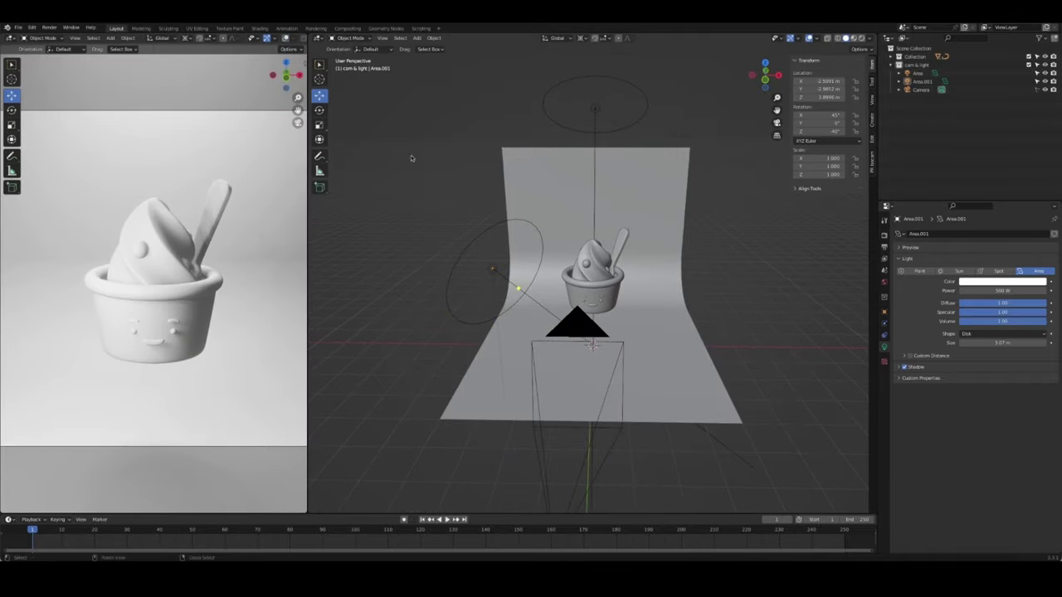
pyautogui.hotkey('ctrl', 's')
pyautogui.moveTo(441, 145); pyautogui.dragTo(646, 251, button='middle')
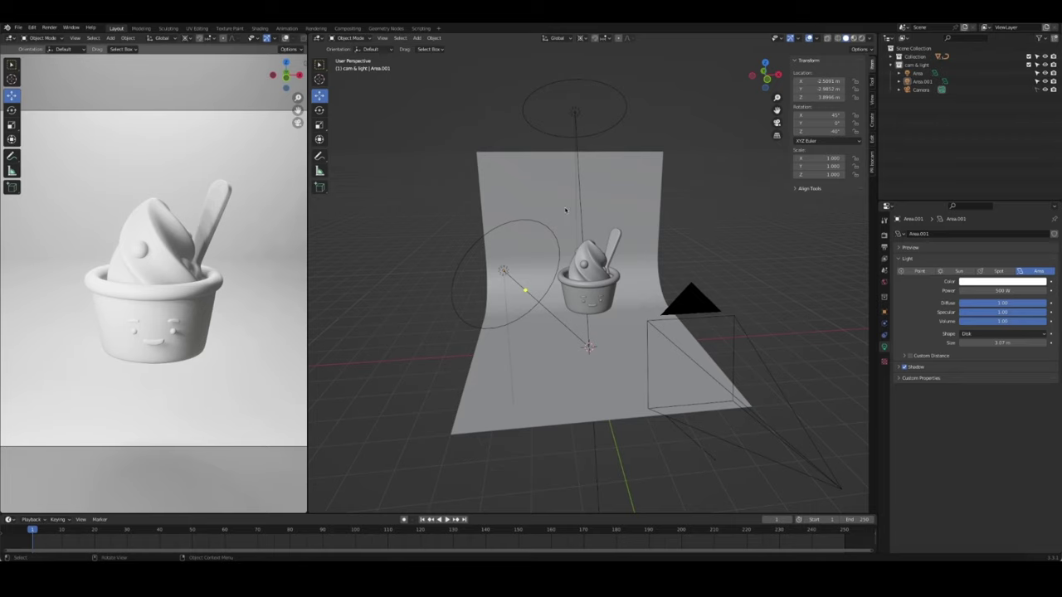
pyautogui.moveTo(565, 210); pyautogui.dragTo(555, 319, button='middle')
# Rename the backdrop plane to 'bg'
pyautogui.click(555, 319)
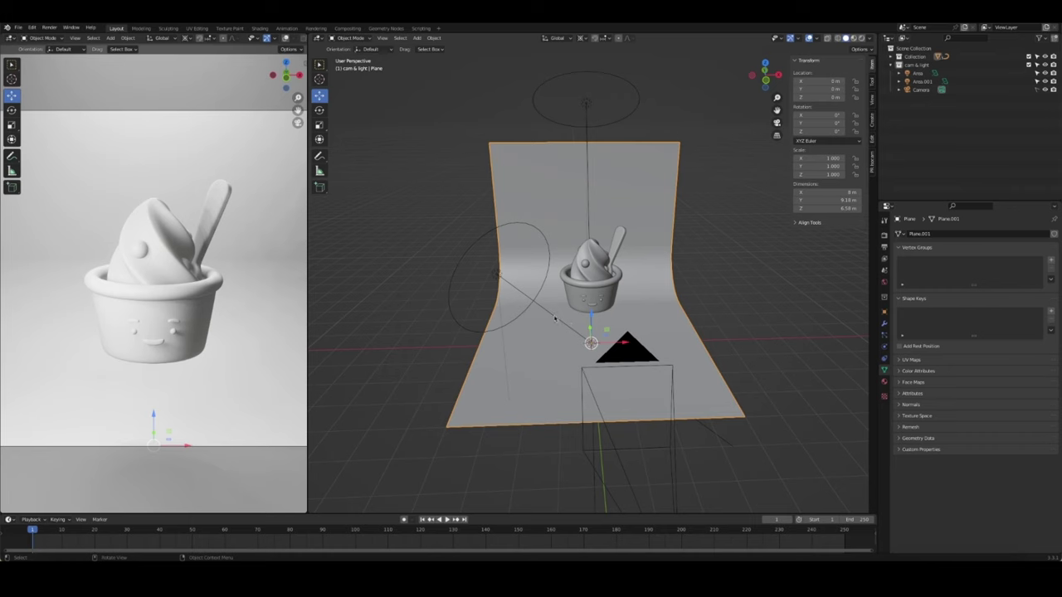
pyautogui.press('KP_Decimal')
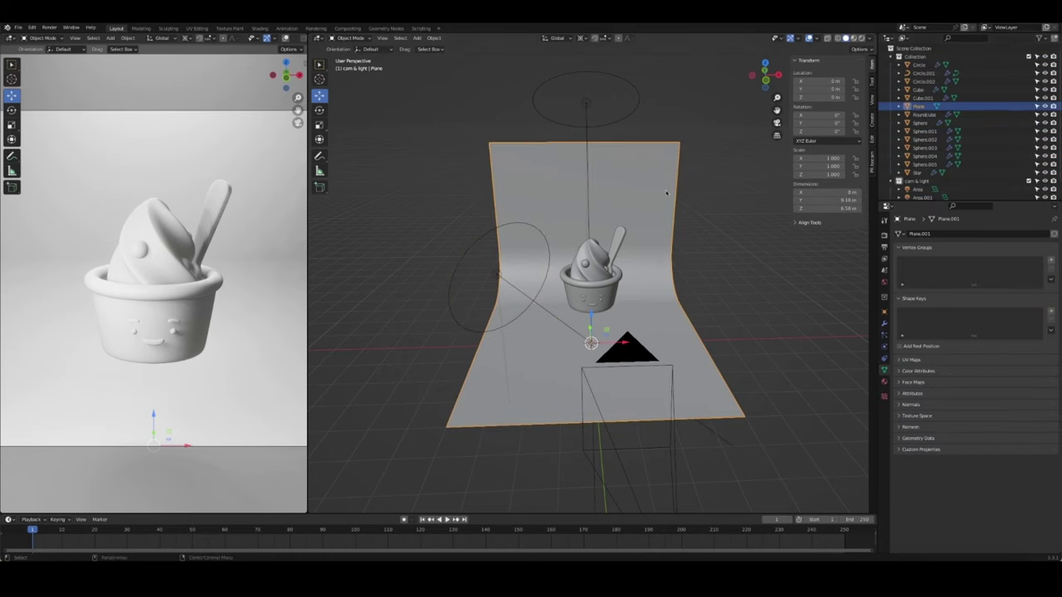
pyautogui.press('F2')
pyautogui.write('bg')
pyautogui.press('Return')
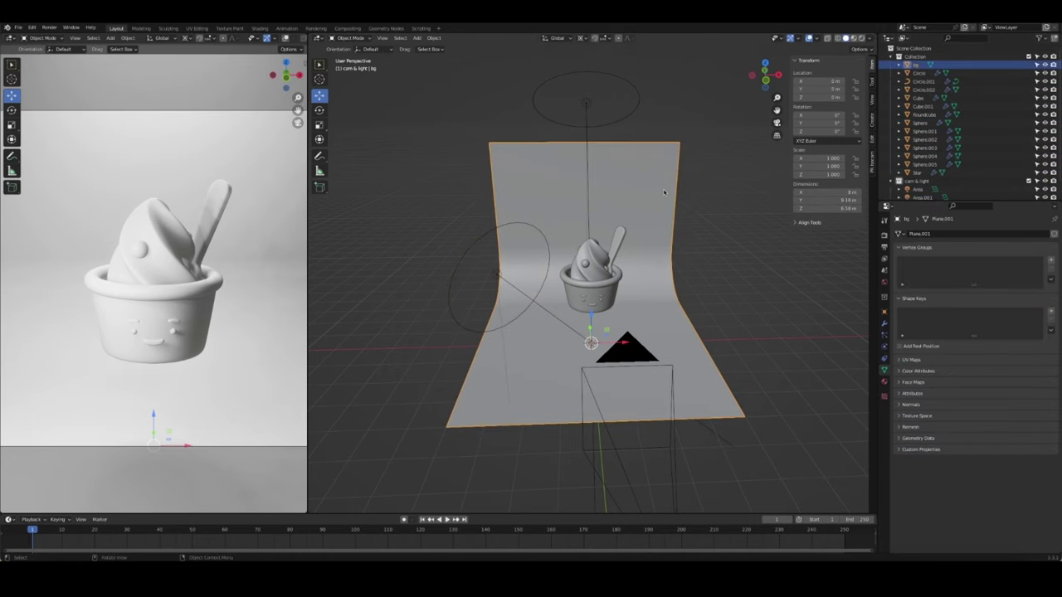
pyautogui.hotkey('alt', 'a')
# Collapse the main collection in the outliner and select the Area.001 light
pyautogui.moveTo(638, 222); pyautogui.dragTo(697, 249, button='middle')
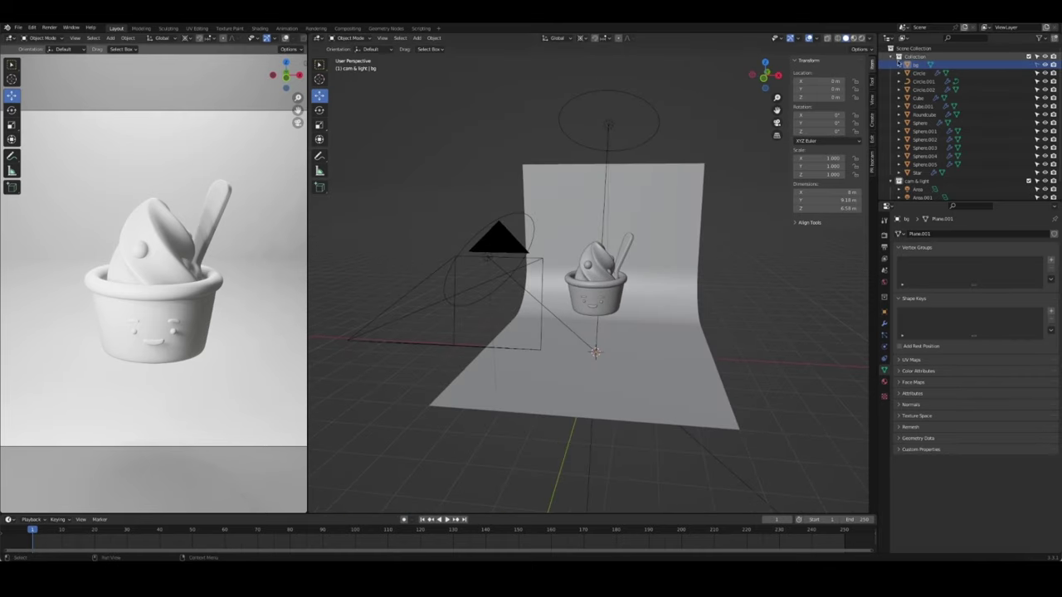
pyautogui.click(893, 56)
pyautogui.click(917, 73)
pyautogui.click(520, 287)
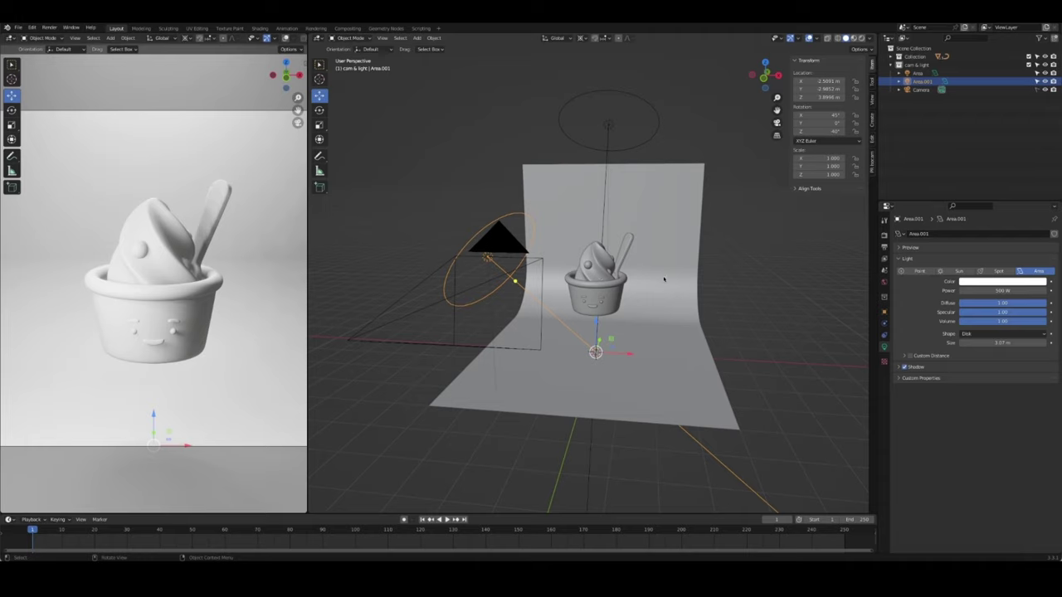
# Duplicate the left area light, swing the copy to the right side, tilt it, and shrink it
pyautogui.hotkey('shift', 'd')
pyautogui.press('Escape')
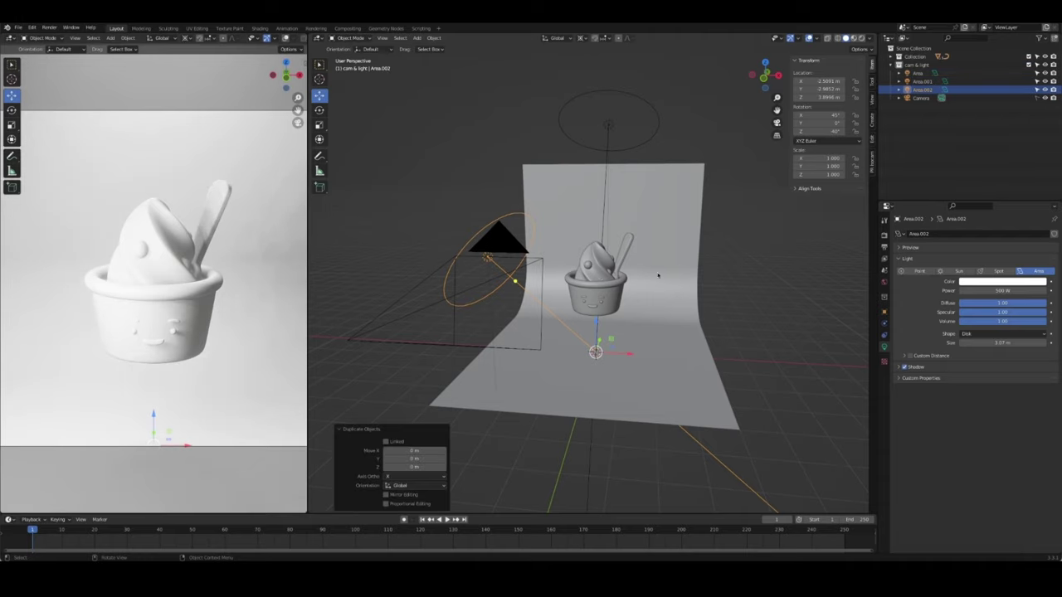
pyautogui.press('r')
pyautogui.press('z')
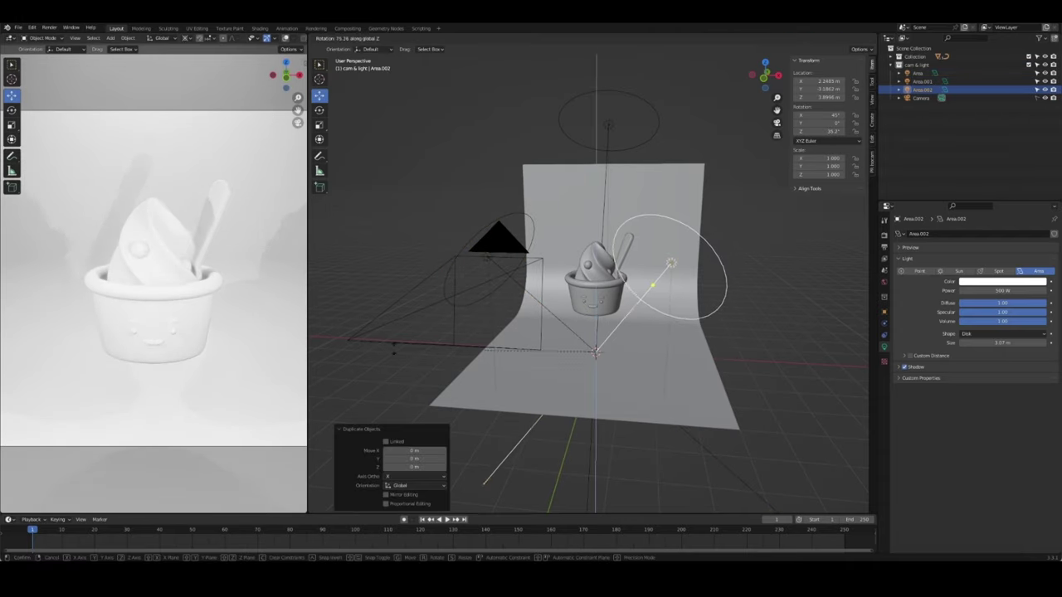
pyautogui.click(495, 480)
pyautogui.moveTo(495, 480); pyautogui.dragTo(720, 232, button='middle')
pyautogui.press('r')
pyautogui.press('x')
pyautogui.press('x')
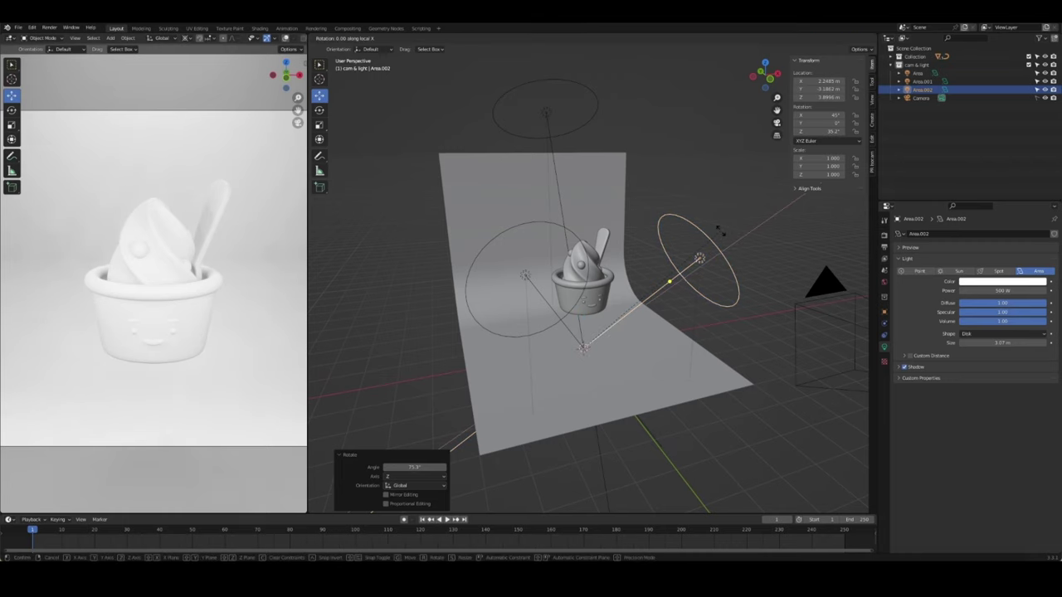
pyautogui.click(647, 274)
pyautogui.press('g')
pyautogui.press('z')
pyautogui.press('z')
pyautogui.click(594, 271)
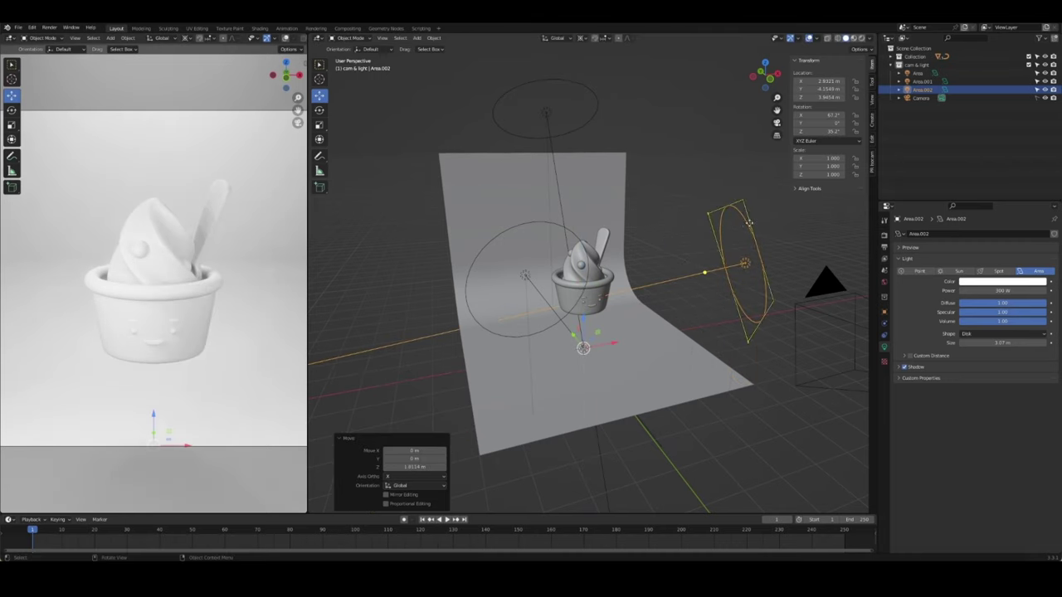
pyautogui.press('KP_0')
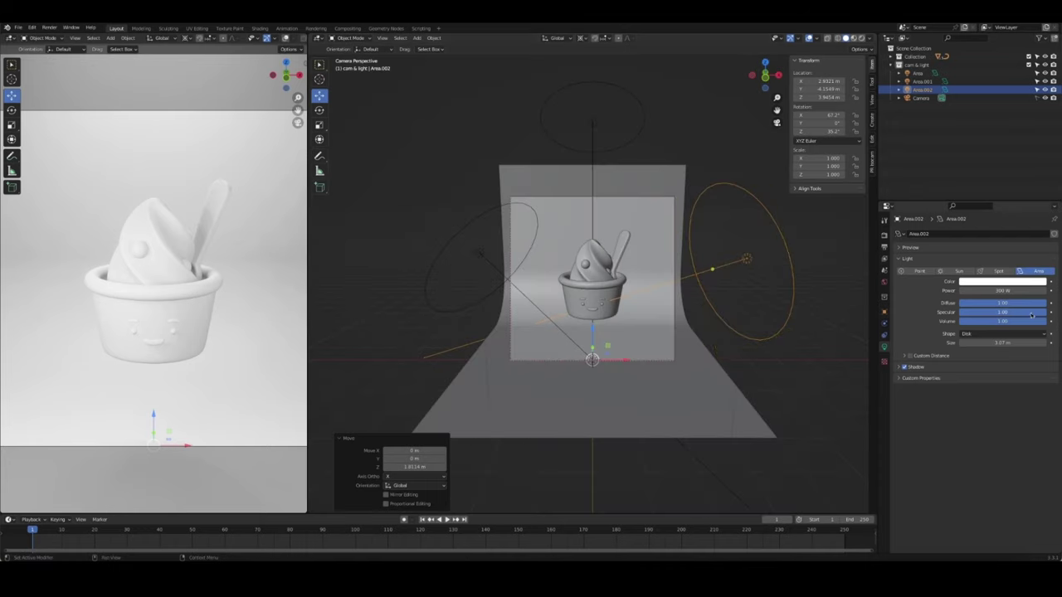
pyautogui.moveTo(1002, 342); pyautogui.dragTo(978, 343)
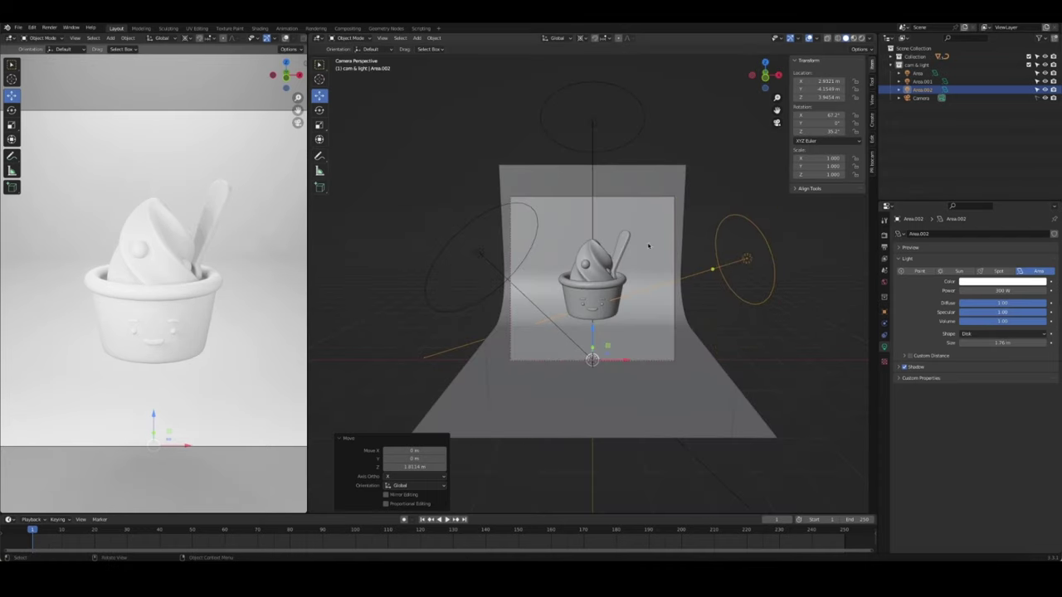
# Re-aim the right area light at the cup and enlarge it to 3.53 m
pyautogui.click(480, 253)
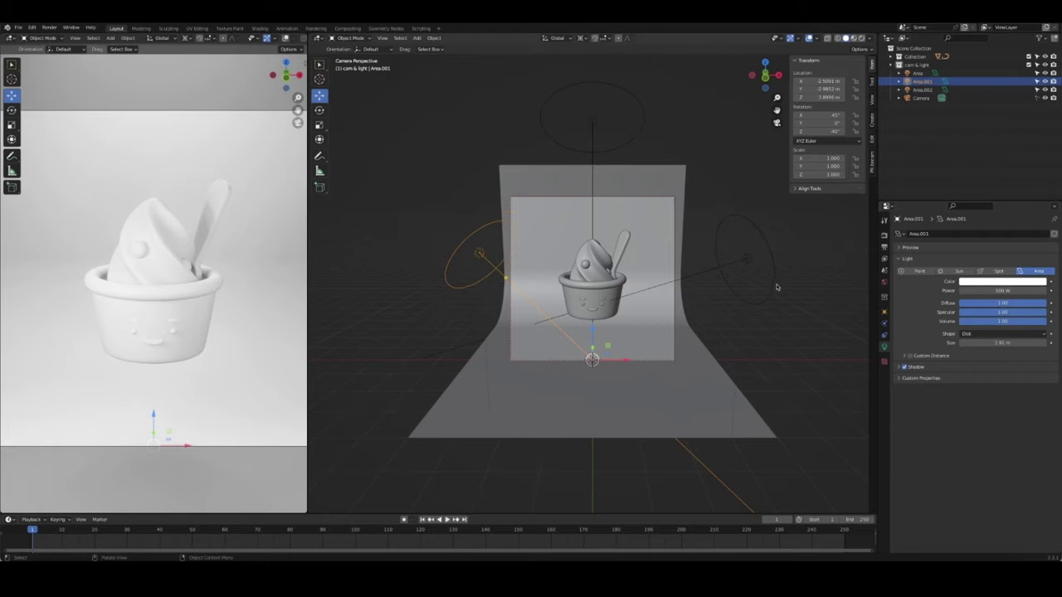
pyautogui.click(744, 264)
pyautogui.press('r')
pyautogui.press('x')
pyautogui.press('x')
pyautogui.click(731, 283)
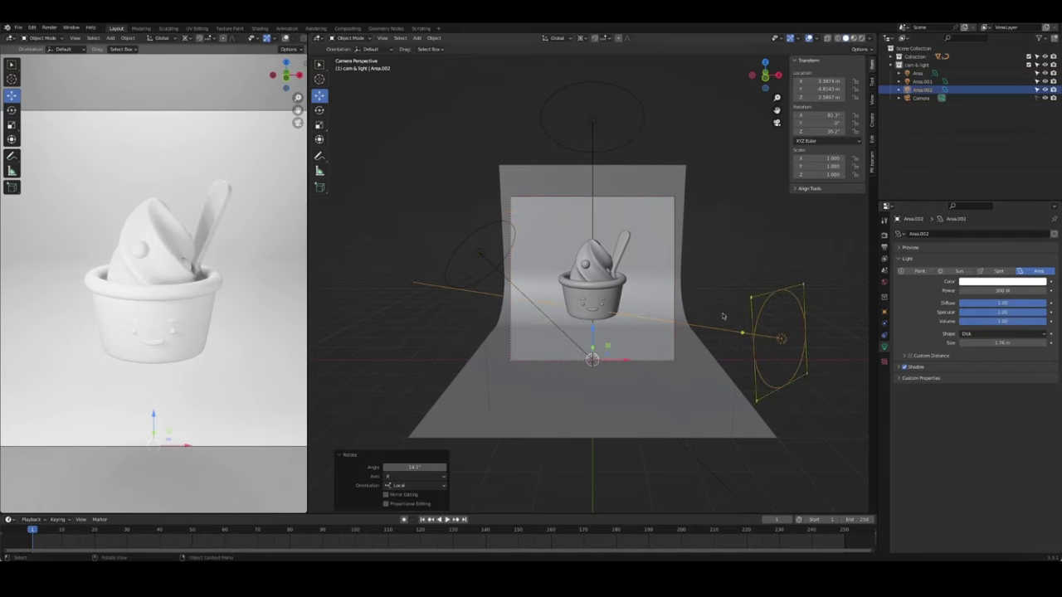
pyautogui.press('KP_7')
pyautogui.press('r')
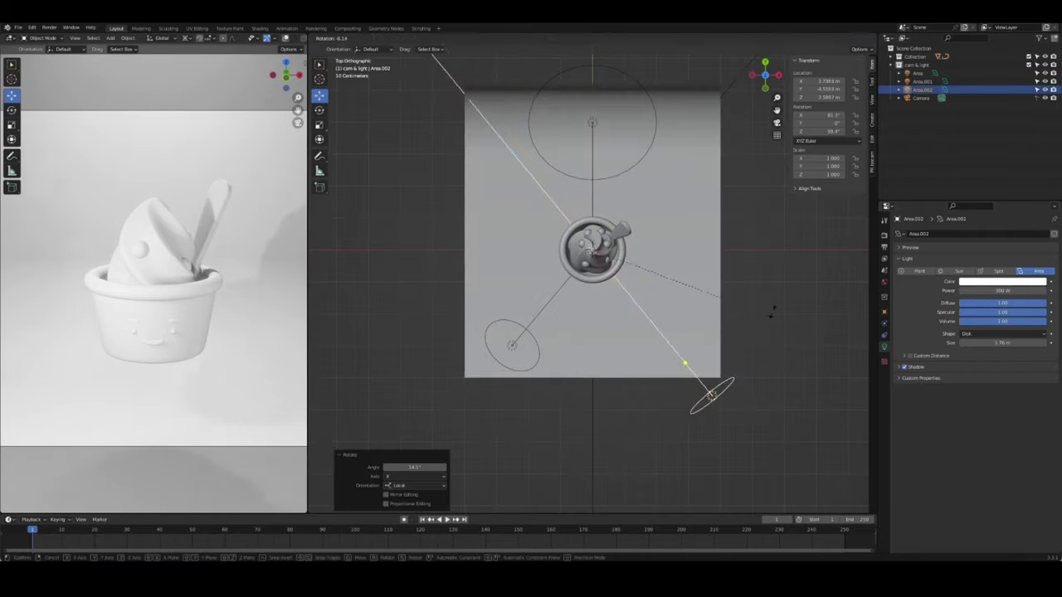
pyautogui.click(787, 271)
pyautogui.press('KP_0')
pyautogui.press('g')
pyautogui.press('z')
pyautogui.press('z')
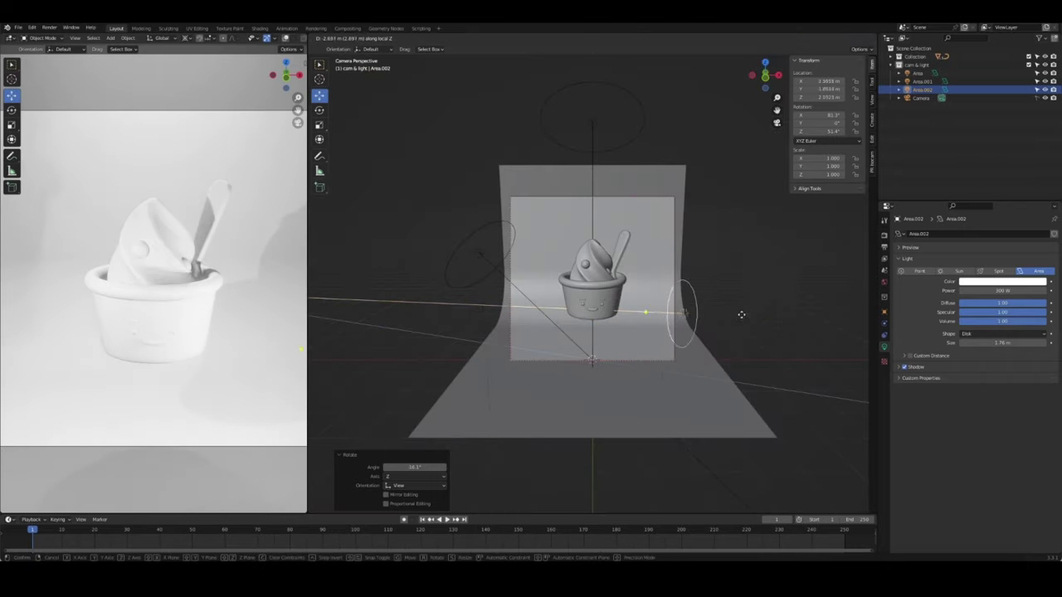
pyautogui.click(764, 318)
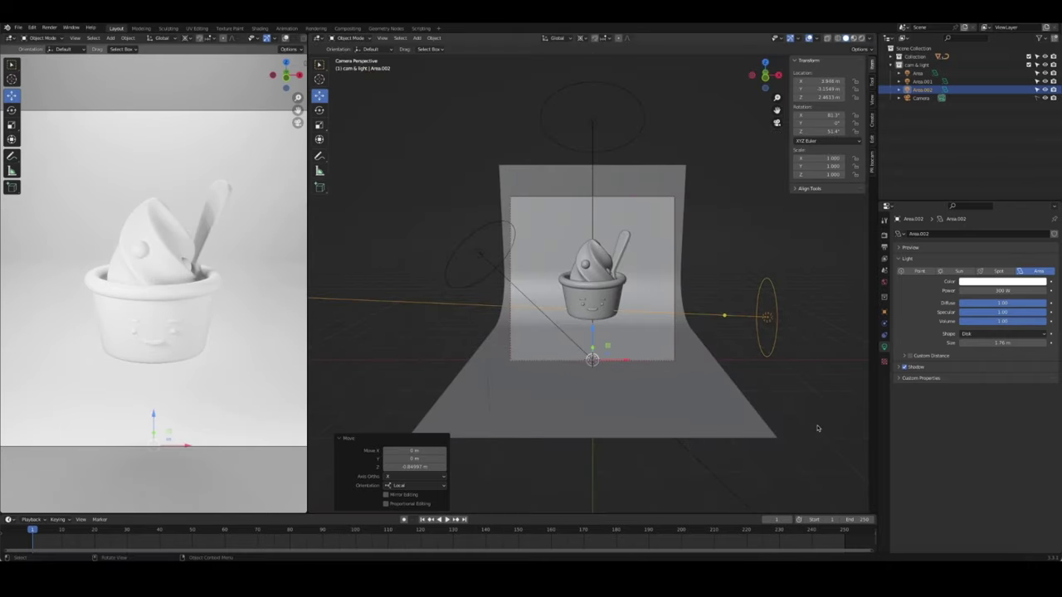
pyautogui.moveTo(777, 282); pyautogui.dragTo(784, 249)
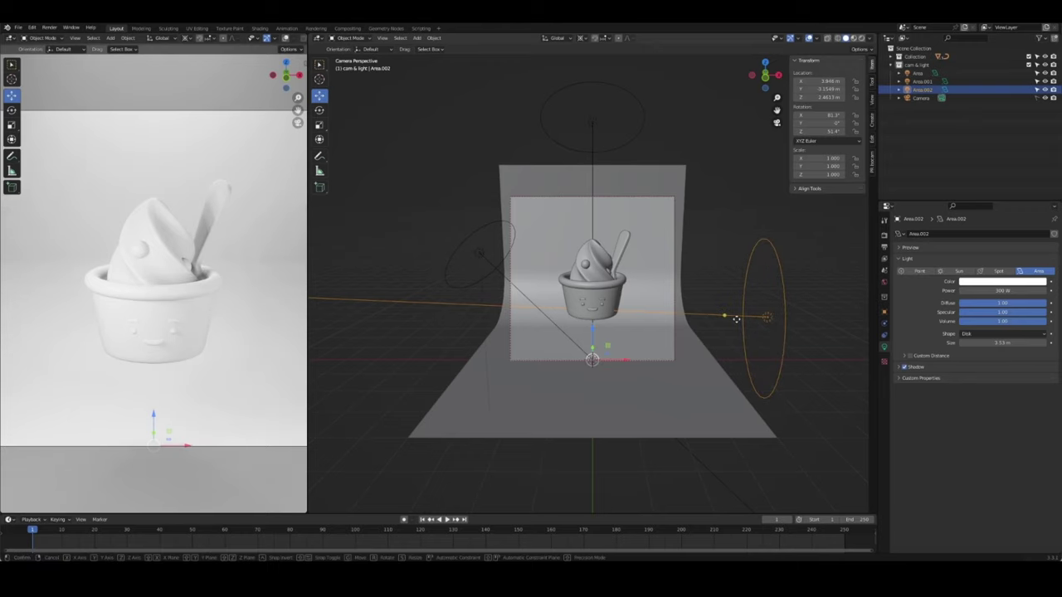
# Move the right light along its local Z and adjust its power
pyautogui.press('g')
pyautogui.press('z')
pyautogui.press('z')
pyautogui.click(818, 346)
pyautogui.click(818, 346)
pyautogui.click(718, 316)
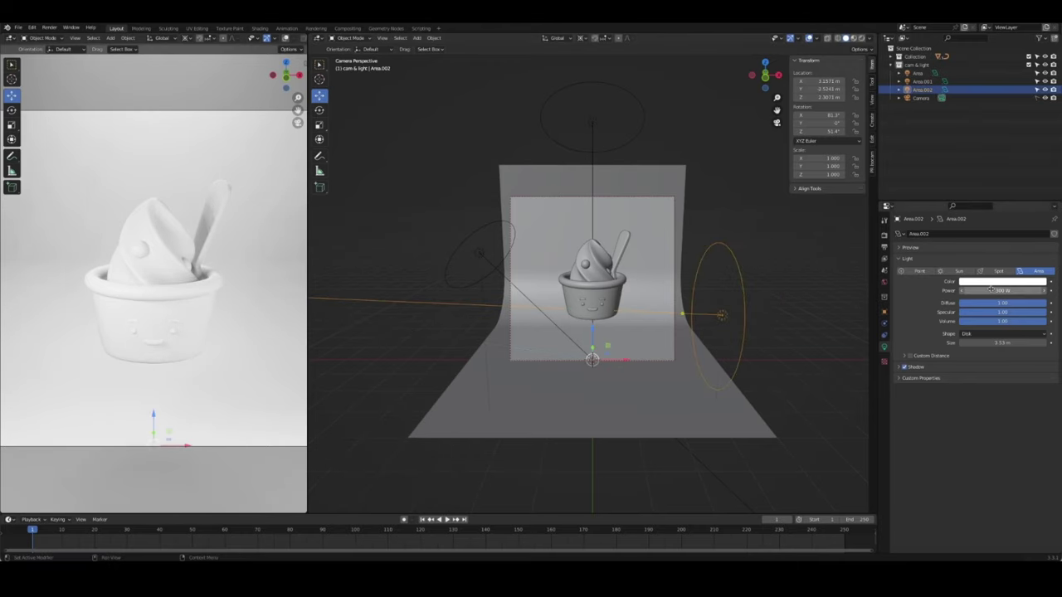
pyautogui.moveTo(1002, 291); pyautogui.dragTo(989, 290)
# Tilt the left area light to 61° about its X axis and move it along local Z
pyautogui.click(507, 278)
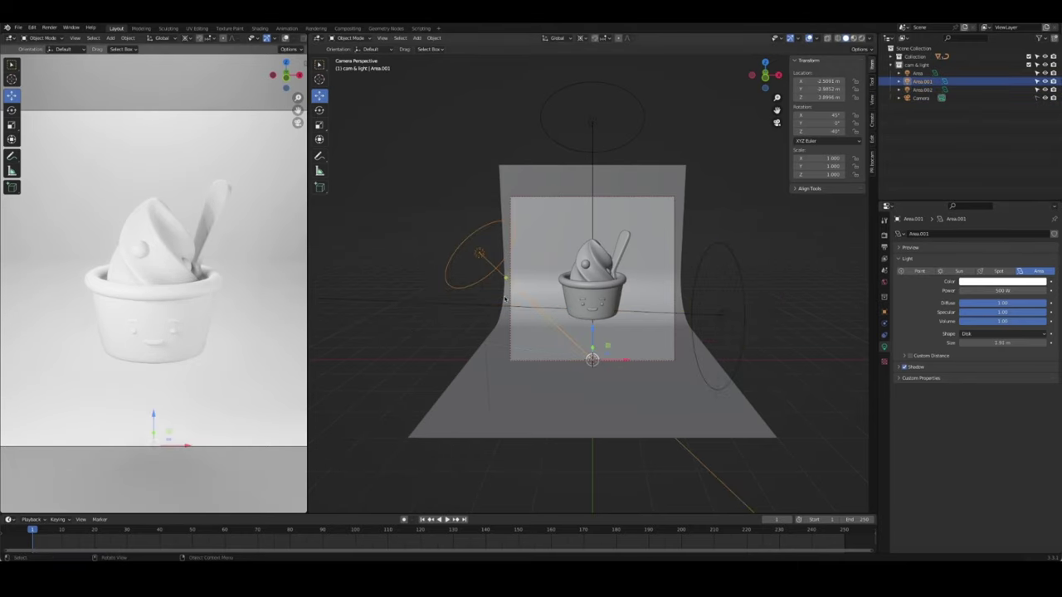
pyautogui.press('r')
pyautogui.press('x')
pyautogui.press('x')
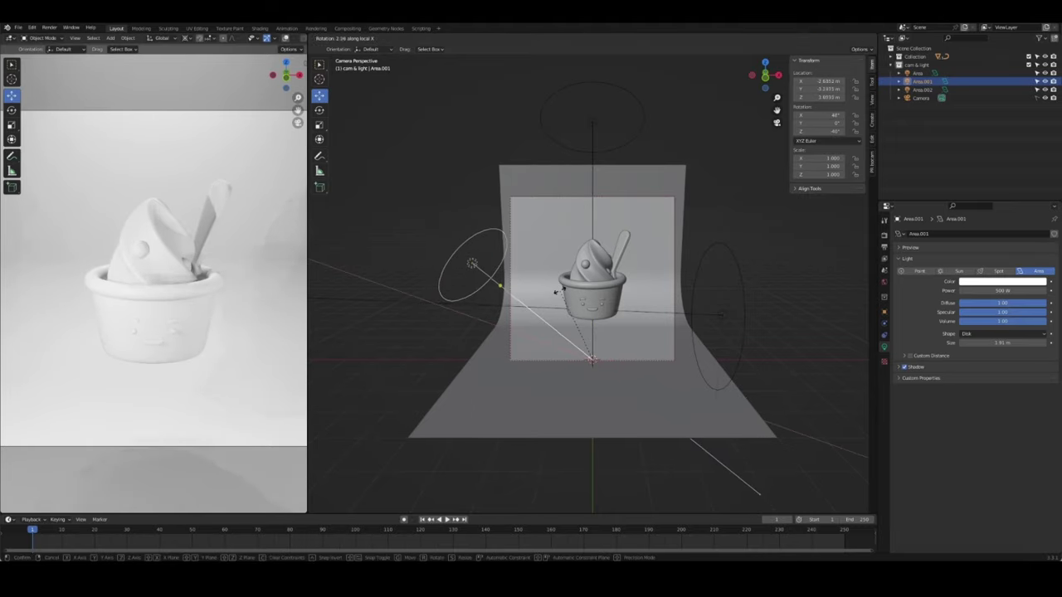
pyautogui.click(594, 352)
pyautogui.press('r')
pyautogui.press('x')
pyautogui.press('x')
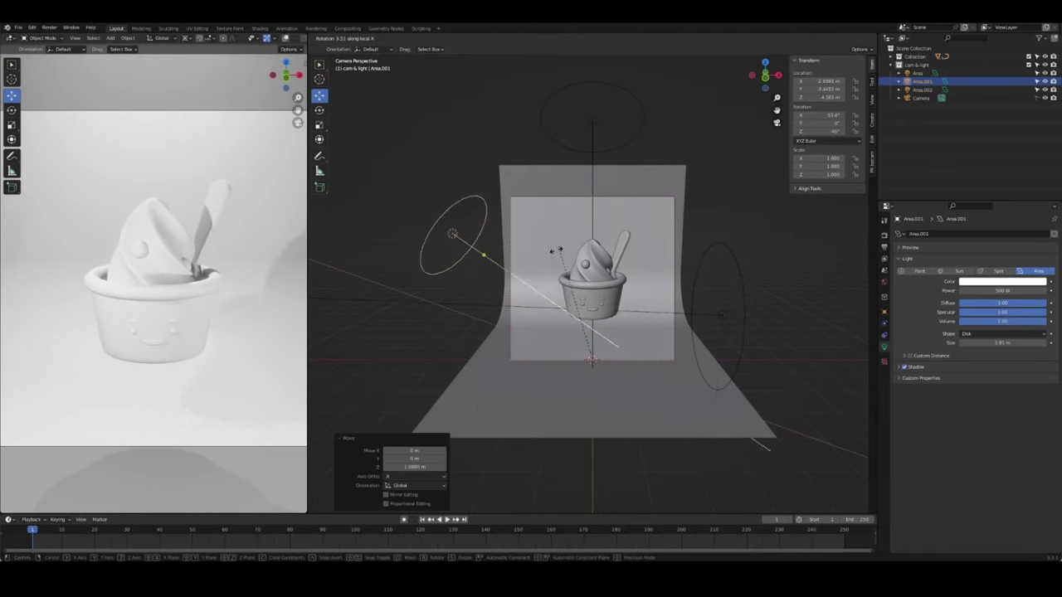
pyautogui.click(554, 276)
pyautogui.press('g')
pyautogui.press('z')
pyautogui.press('z')
pyautogui.click(517, 319)
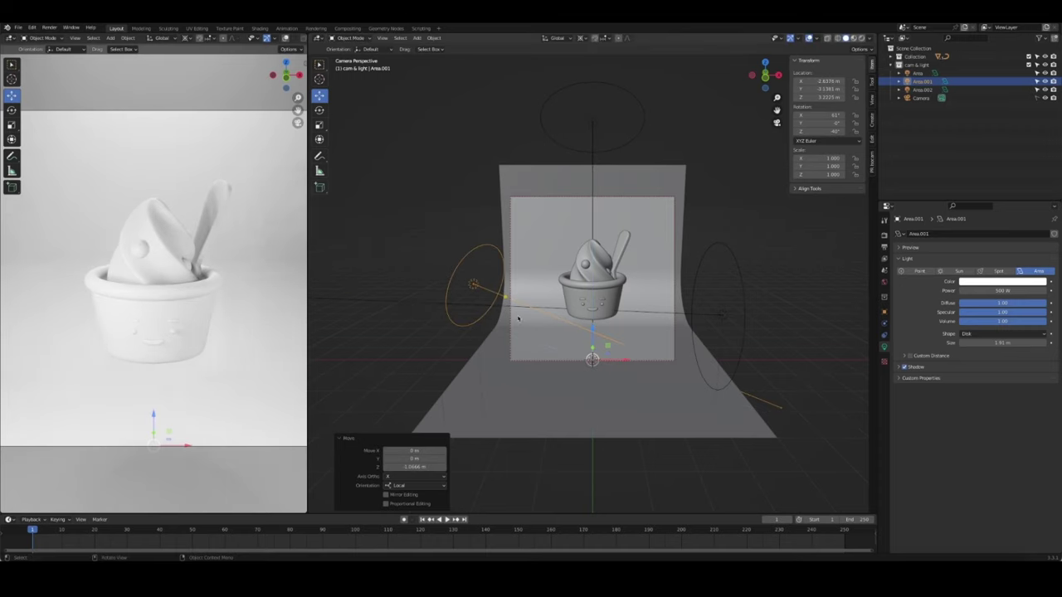
# Deselect everything and save the scene
pyautogui.hotkey('alt', 'a')
pyautogui.hotkey('ctrl', 's')
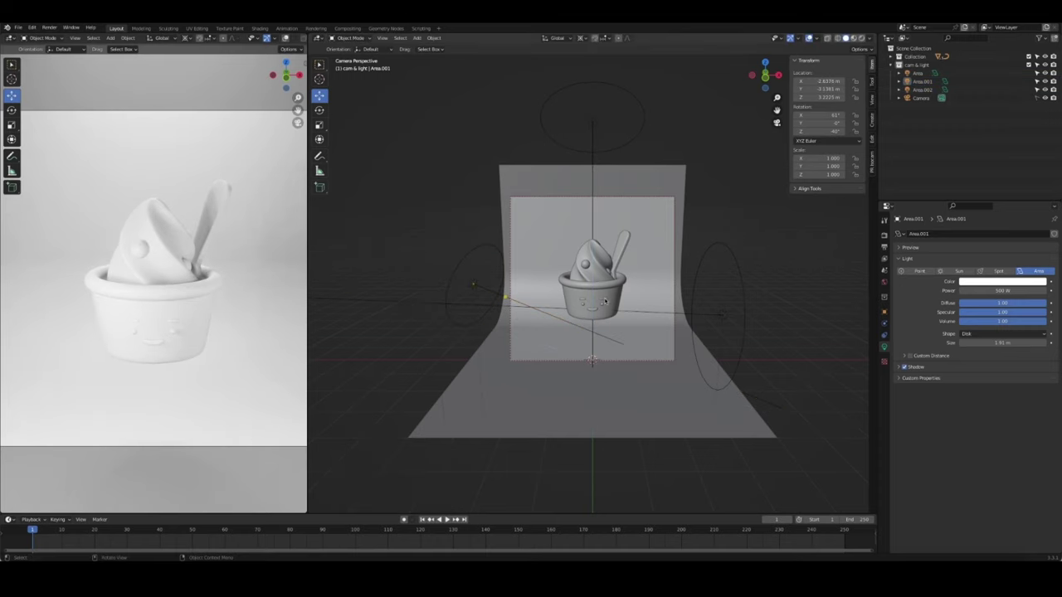
pyautogui.scroll(2, 624, 295)
# Add a new material named 'cup' to the cup body
pyautogui.click(614, 328)
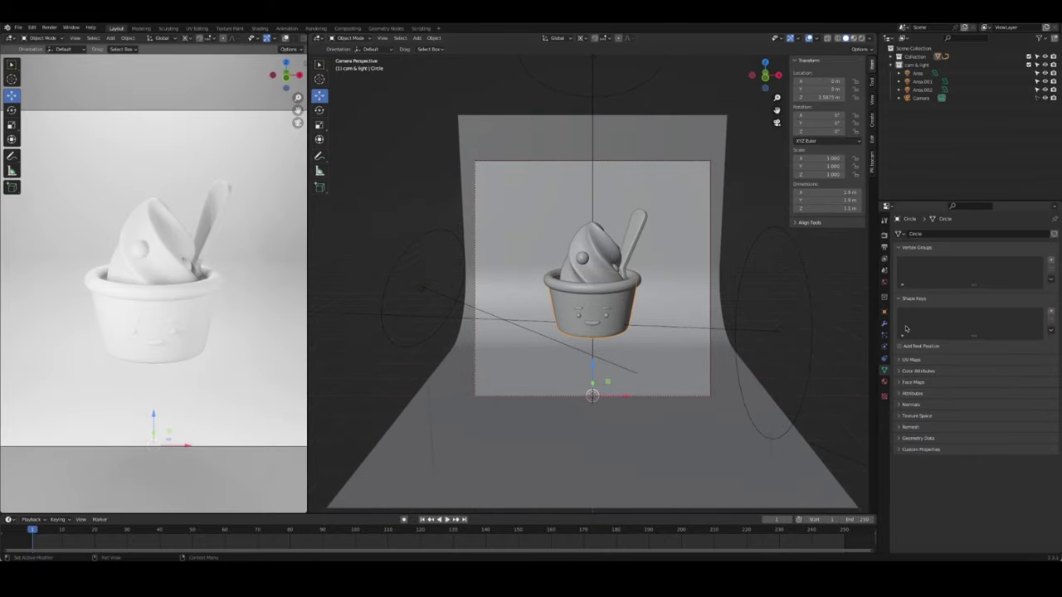
pyautogui.click(885, 285)
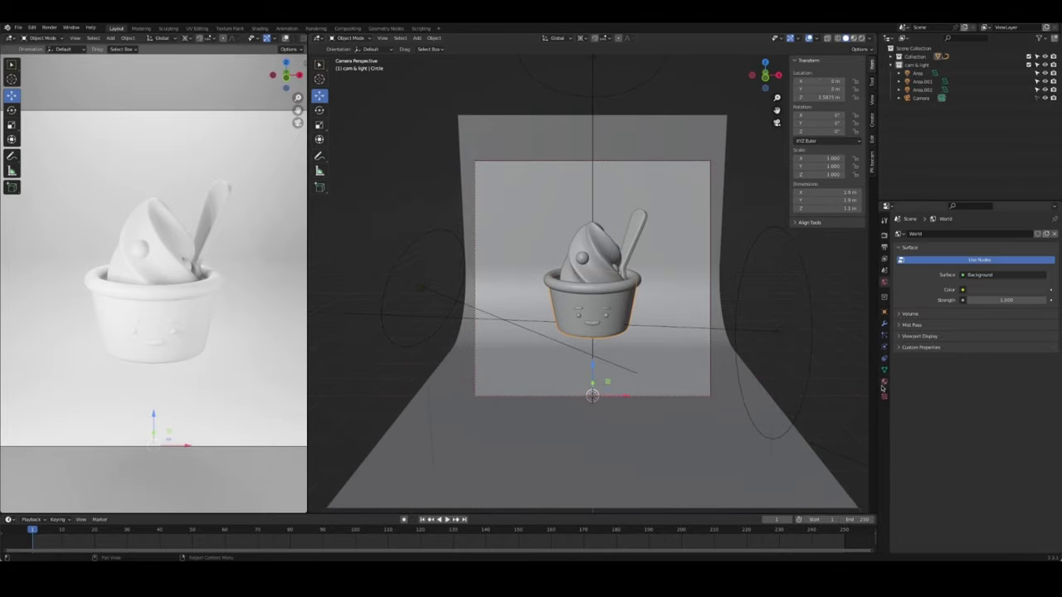
pyautogui.click(979, 266)
pyautogui.doubleClick(919, 236)
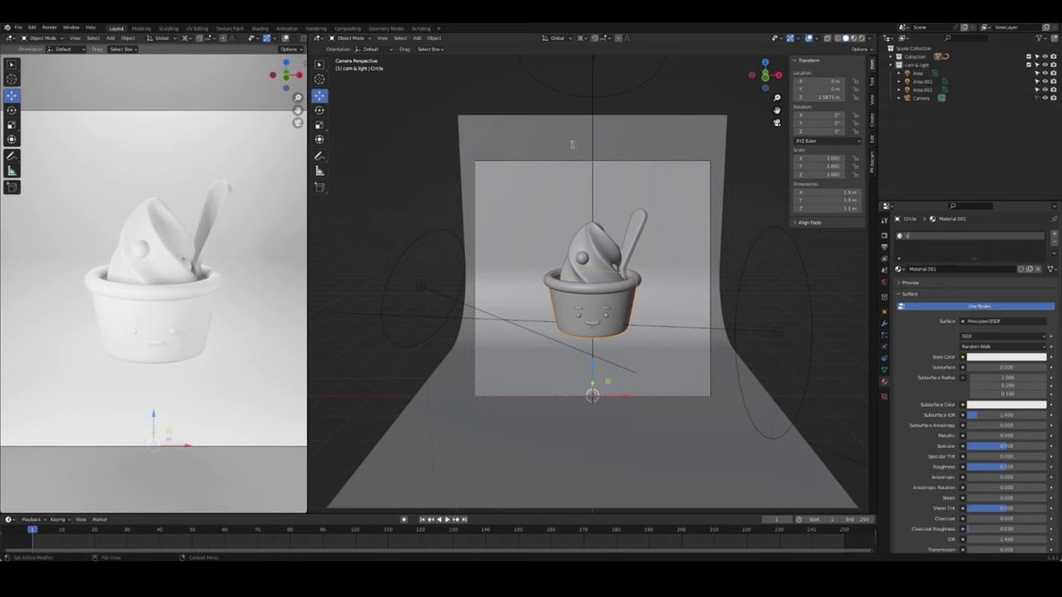
pyautogui.write('cup')
pyautogui.press('Return')
# Save the file and review the colour management settings
pyautogui.click(885, 233)
pyautogui.hotkey('ctrl', 's')
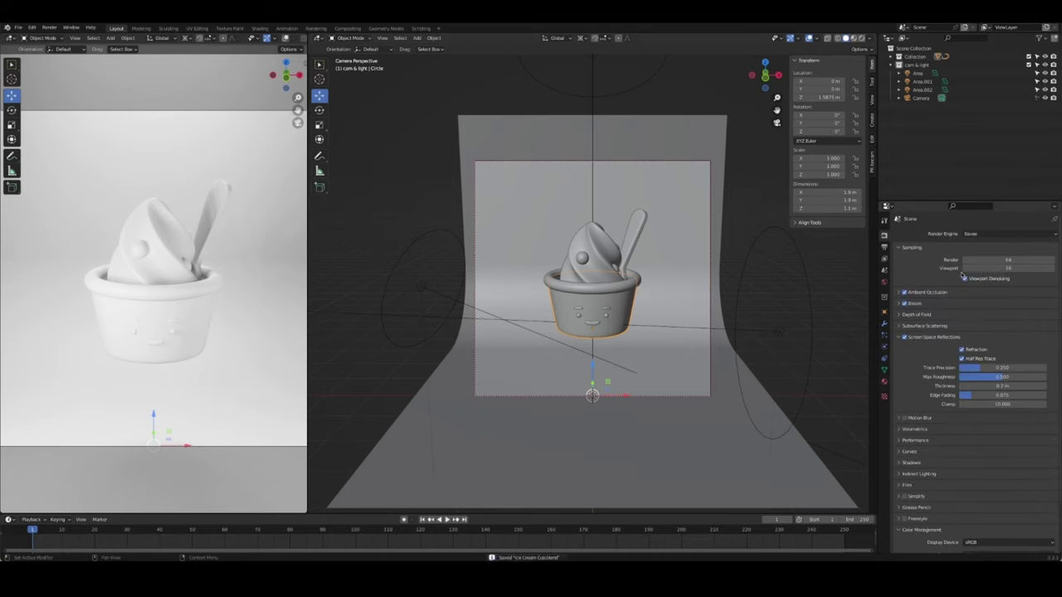
pyautogui.keyDown('ctrl'); pyautogui.click(914, 529); pyautogui.keyUp('ctrl')
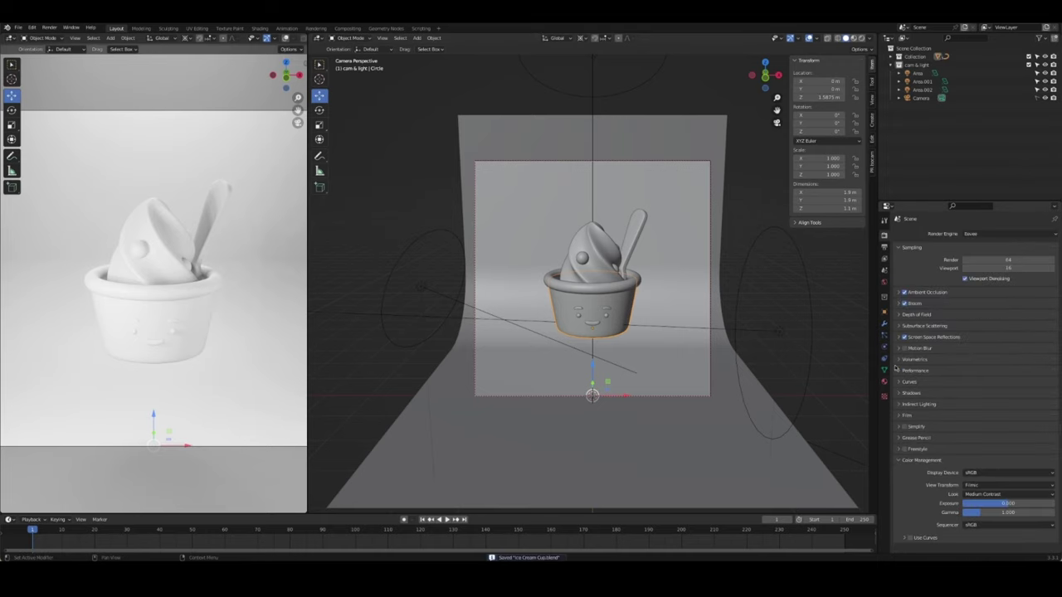
pyautogui.click(884, 380)
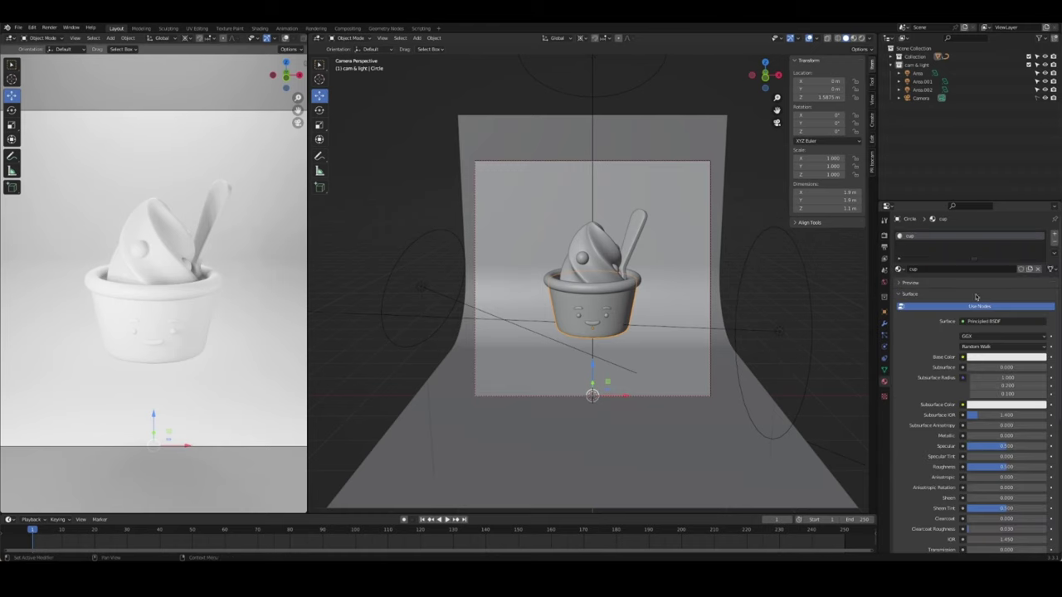
# Give the cup a warm yellow-orange base colour, viewed in Material Preview shading
pyautogui.click(995, 358)
pyautogui.click(996, 286)
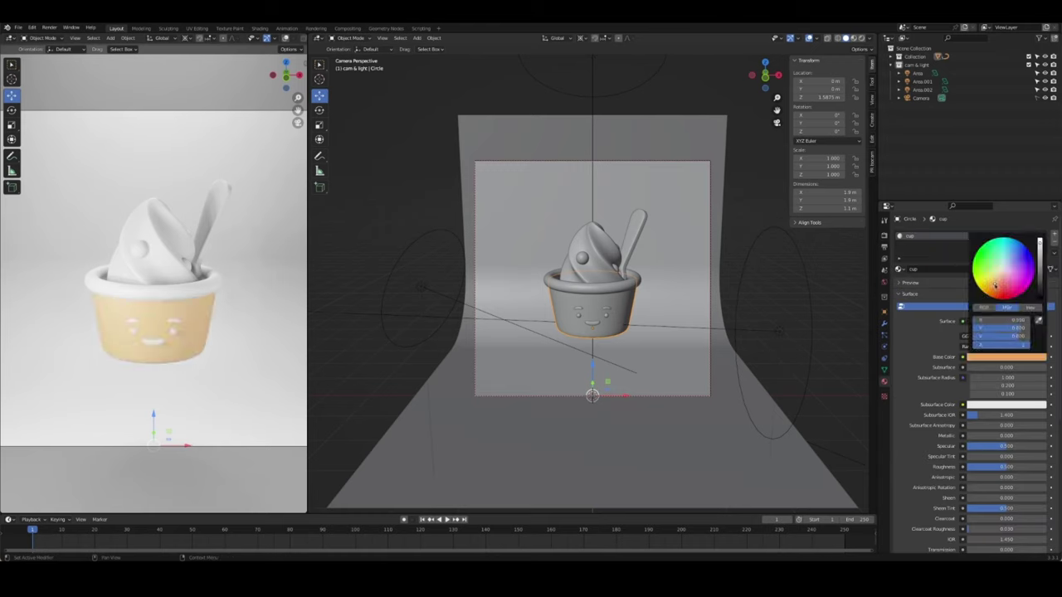
pyautogui.press('z')
pyautogui.click(629, 261)
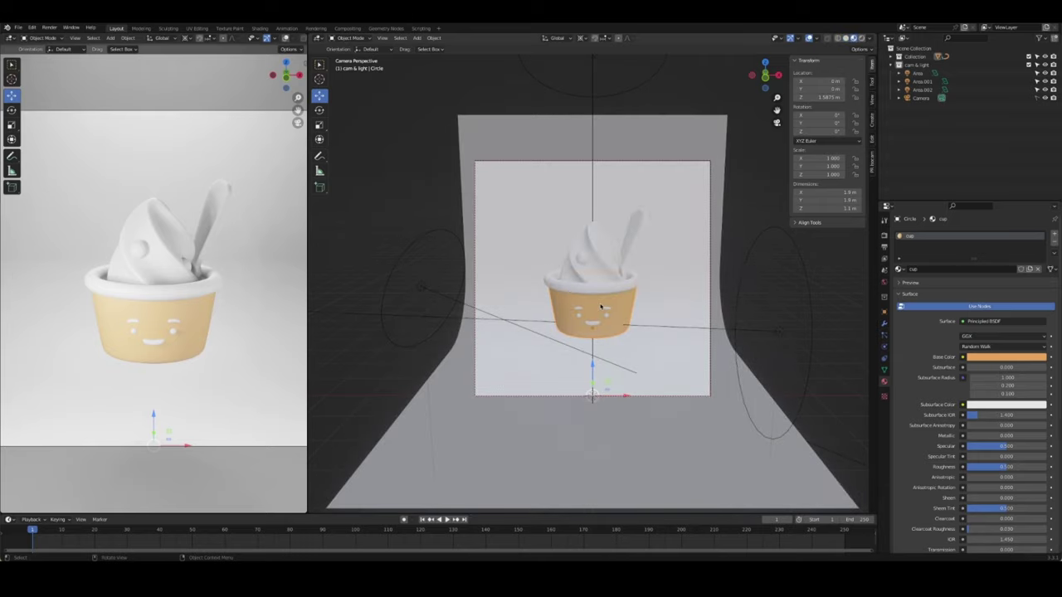
pyautogui.press('Home')
pyautogui.click(1005, 357)
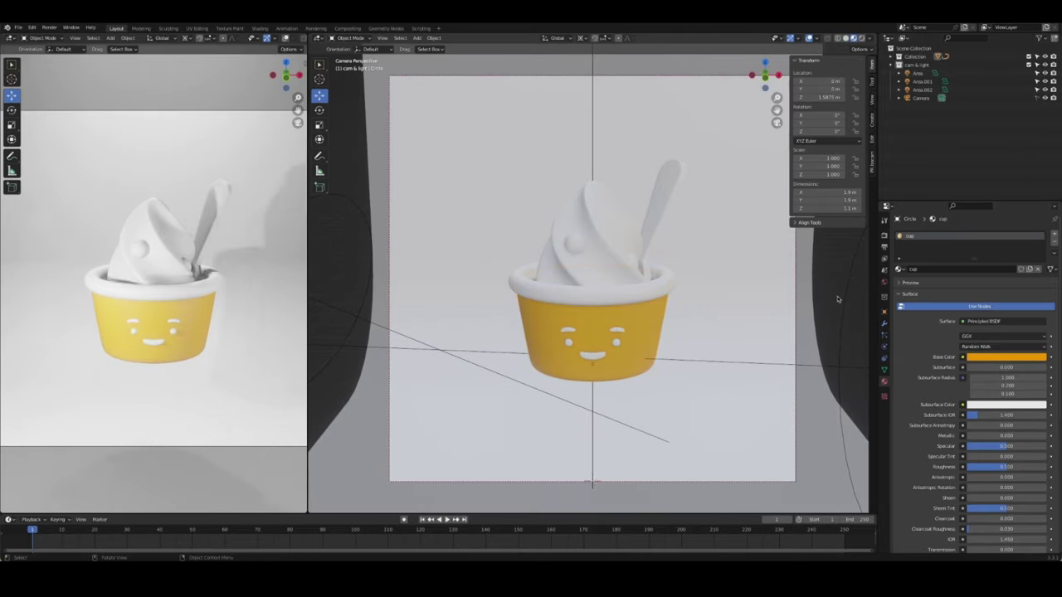
pyautogui.click(638, 288)
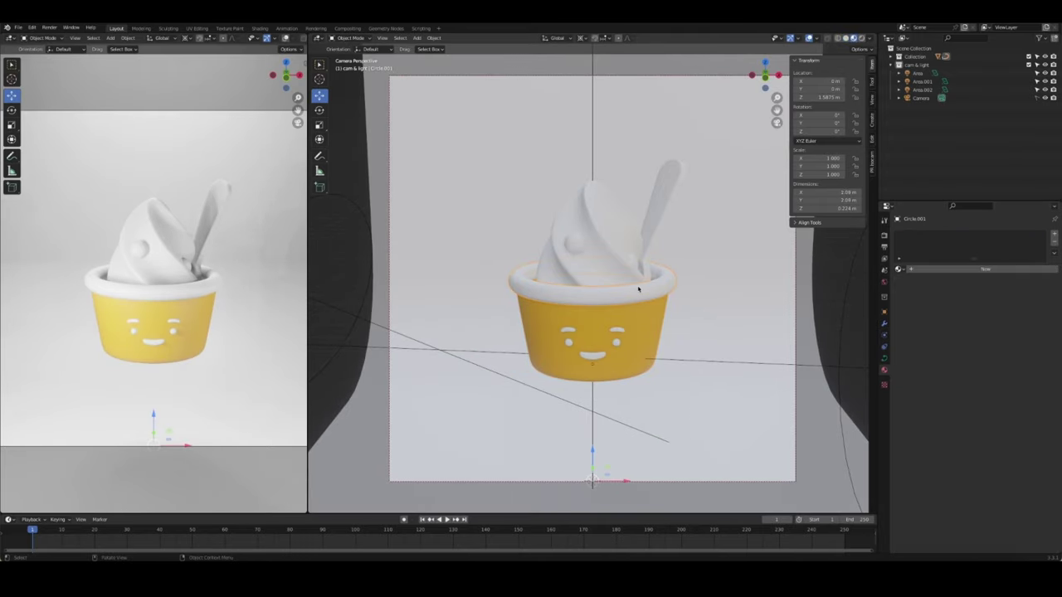
# Raise the cup body's roughness to 0.967 and save
pyautogui.click(620, 325)
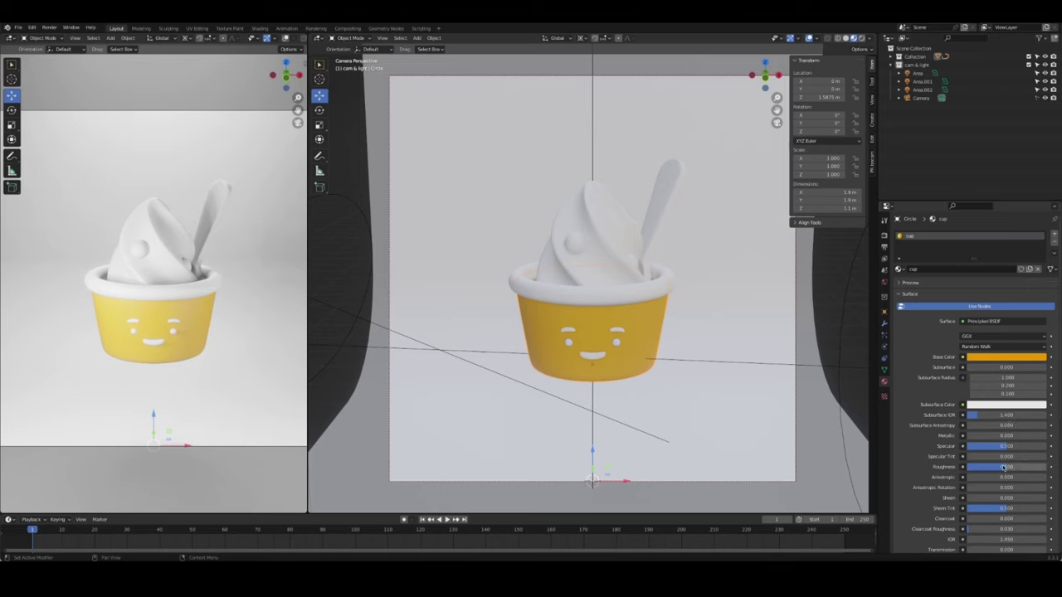
pyautogui.moveTo(1003, 467); pyautogui.dragTo(1041, 467)
pyautogui.hotkey('ctrl', 's')
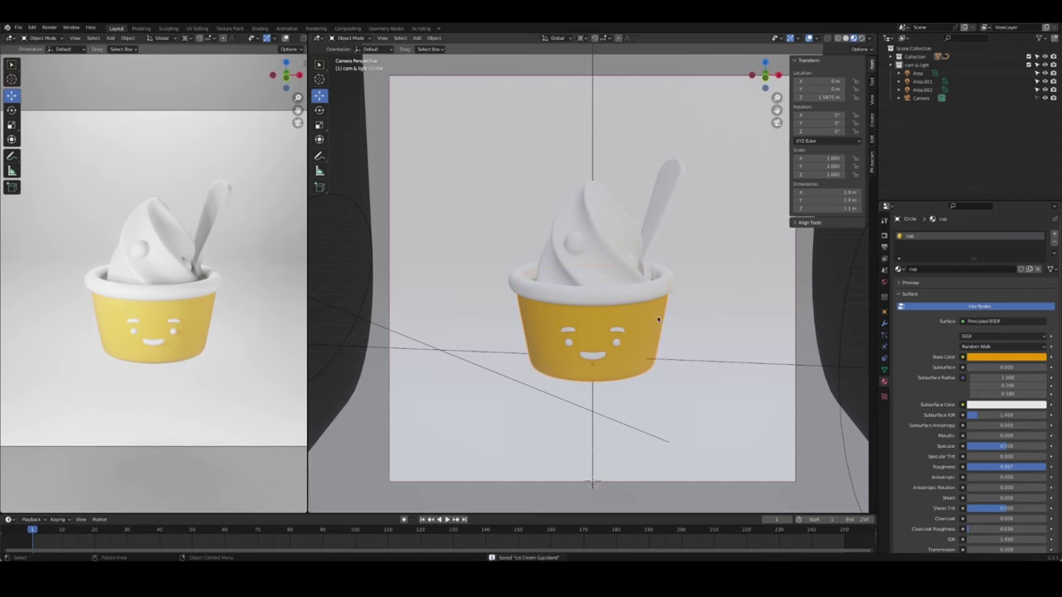
# Link the cup material to the rim as a single-user copy named 'cup.rim'
pyautogui.click(658, 294)
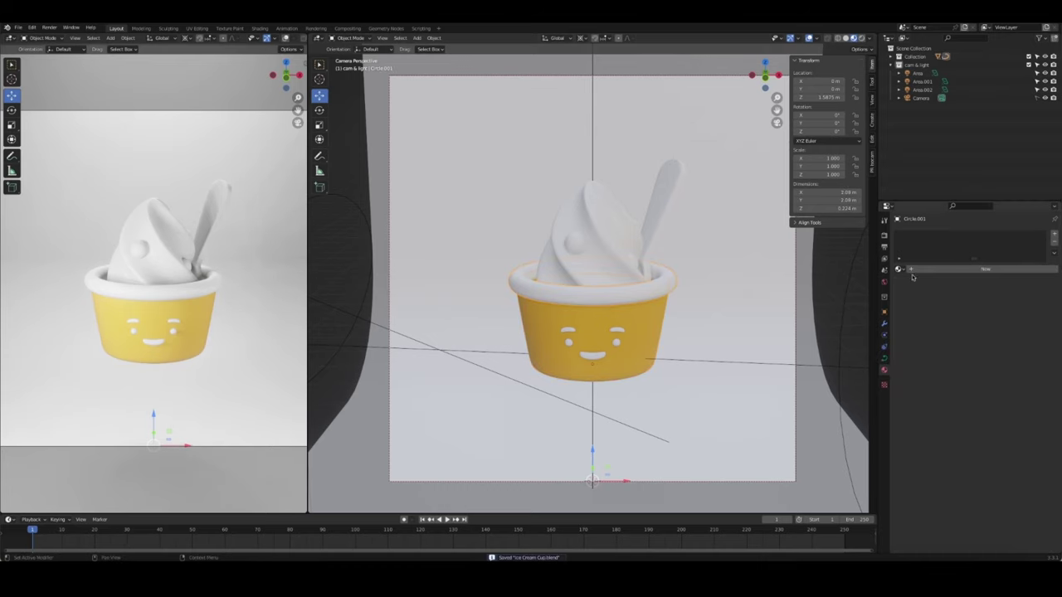
pyautogui.keyDown('shift'); pyautogui.click(649, 338); pyautogui.keyUp('shift')
pyautogui.hotkey('ctrl', 'l')
pyautogui.click(630, 358)
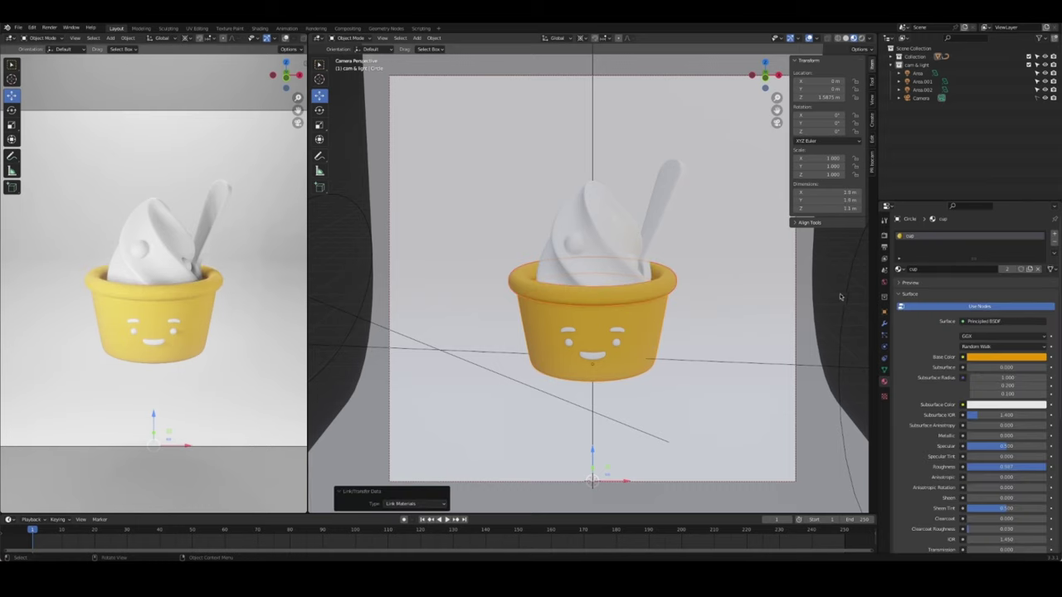
pyautogui.click(1007, 270)
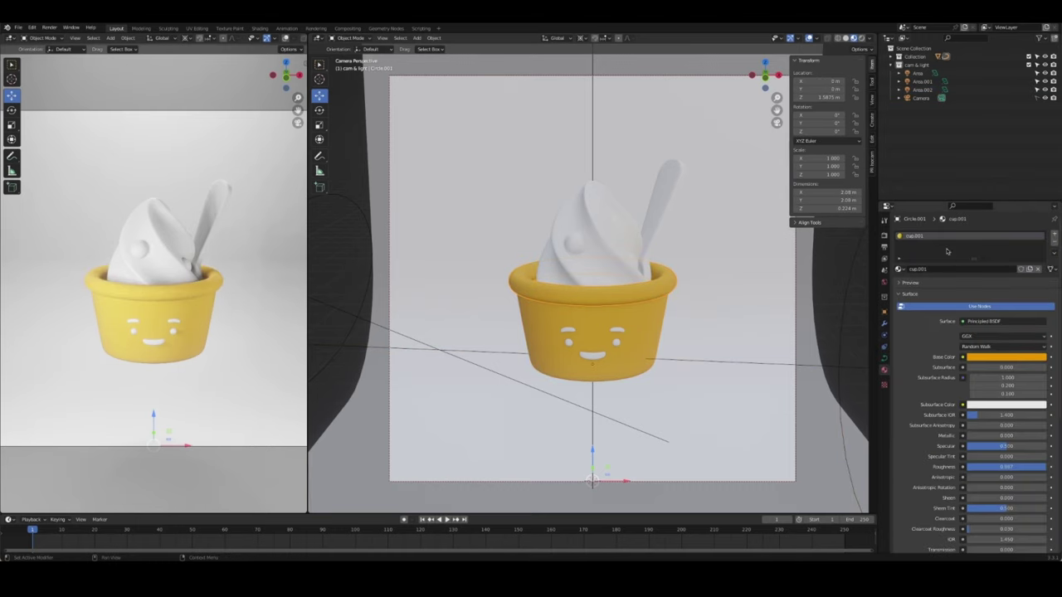
pyautogui.write('.rim')
pyautogui.press('Return')
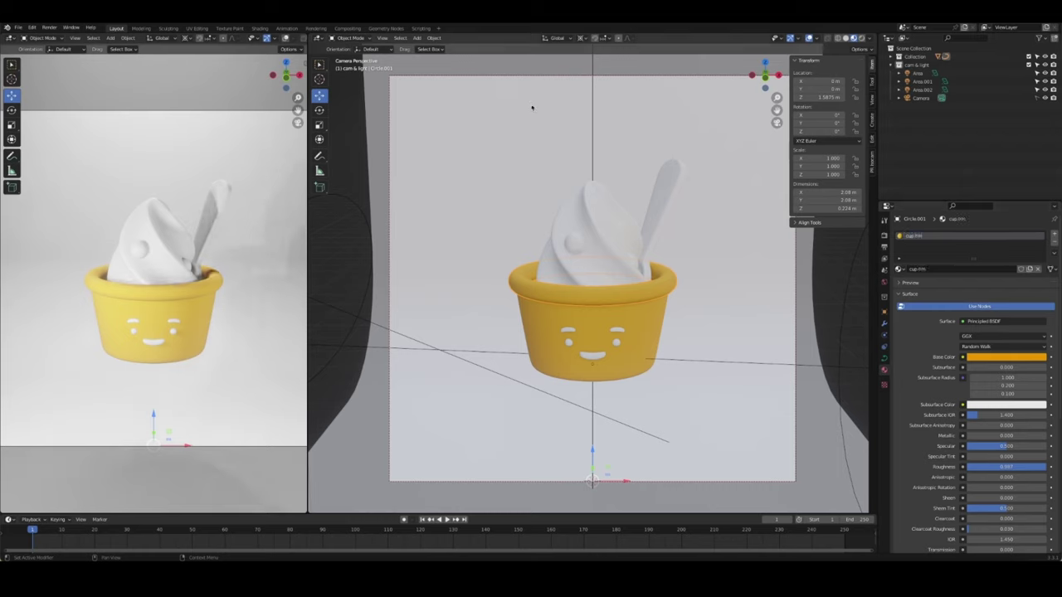
# Set the rim's base colour to a darker brown and save
pyautogui.click(1020, 358)
pyautogui.moveTo(994, 297); pyautogui.dragTo(990, 295)
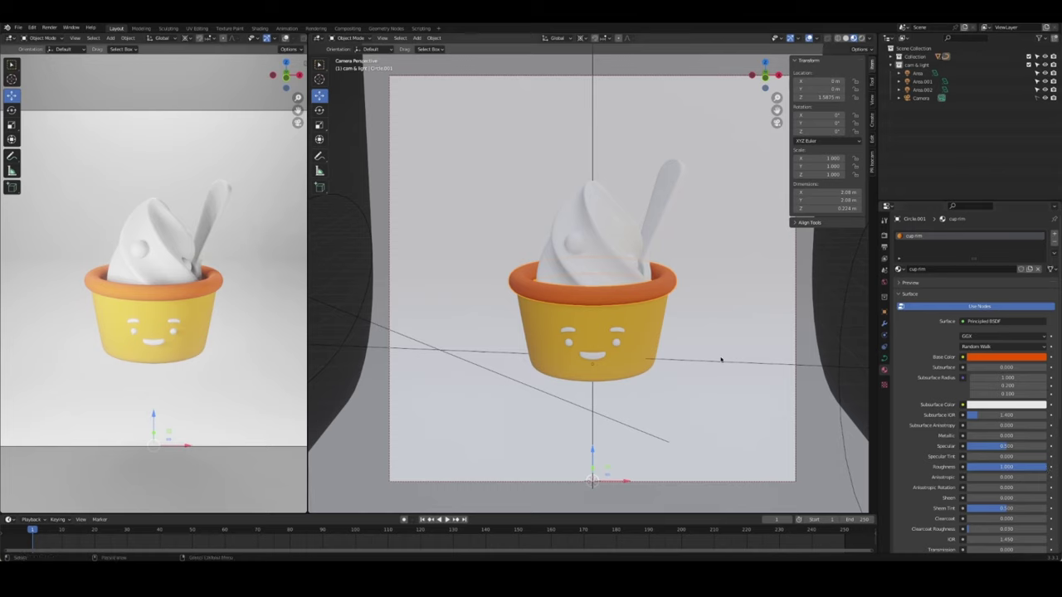
pyautogui.click(680, 287)
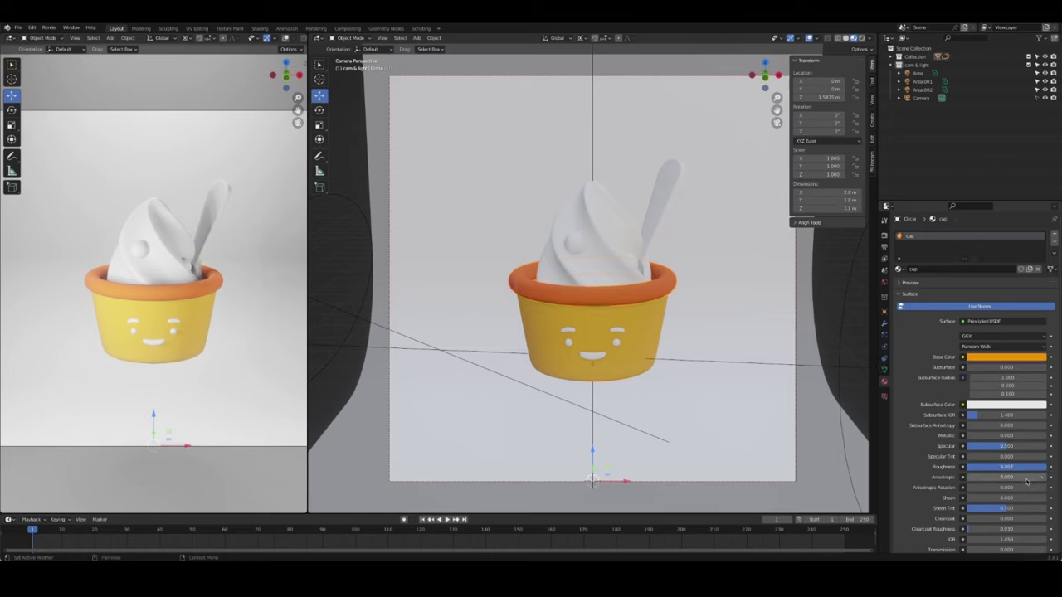
pyautogui.click(680, 287)
pyautogui.click(1004, 359)
pyautogui.moveTo(1040, 258)
pyautogui.mouseDown()
pyautogui.moveTo(1040, 286)
pyautogui.moveTo(1044, 259)
pyautogui.mouseUp()
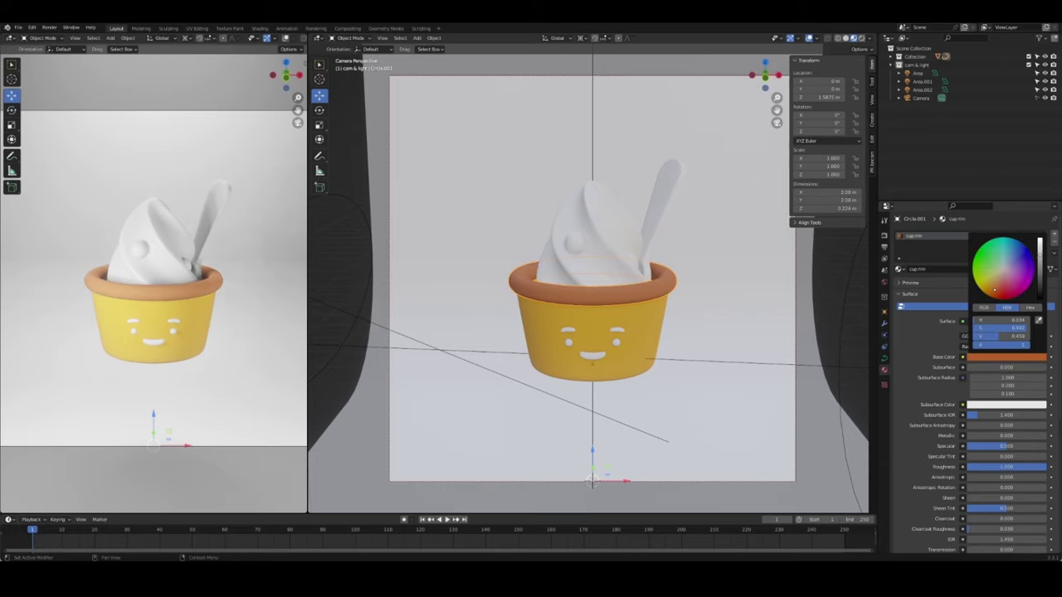
pyautogui.click(844, 318)
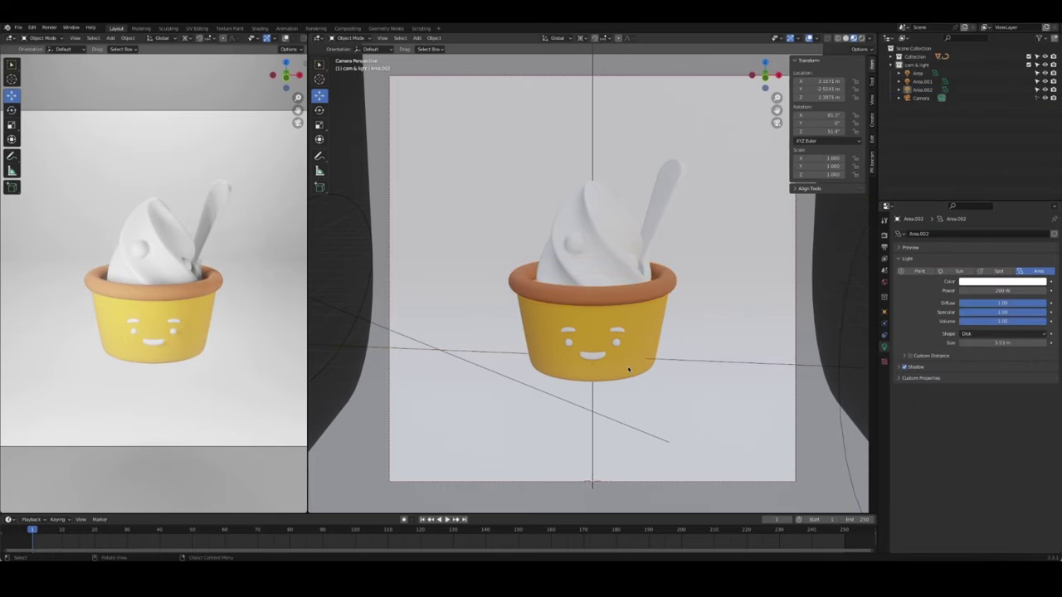
pyautogui.hotkey('ctrl', 's')
# Orbit around the scene and select the ice cream swirl
pyautogui.moveTo(628, 370); pyautogui.dragTo(611, 301, button='middle')
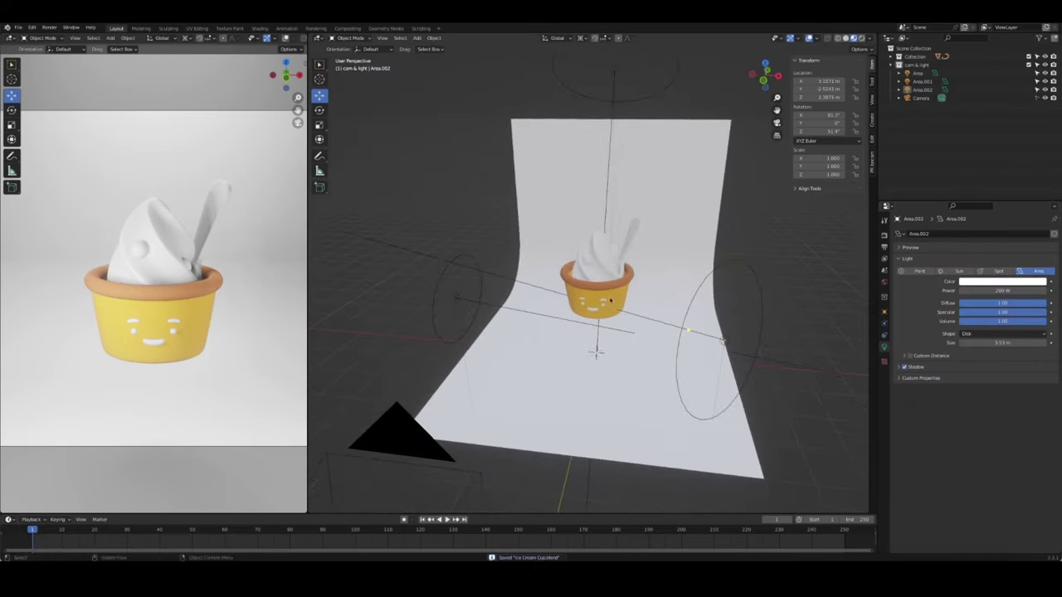
pyautogui.scroll(5, 610, 300)
pyautogui.click(598, 208)
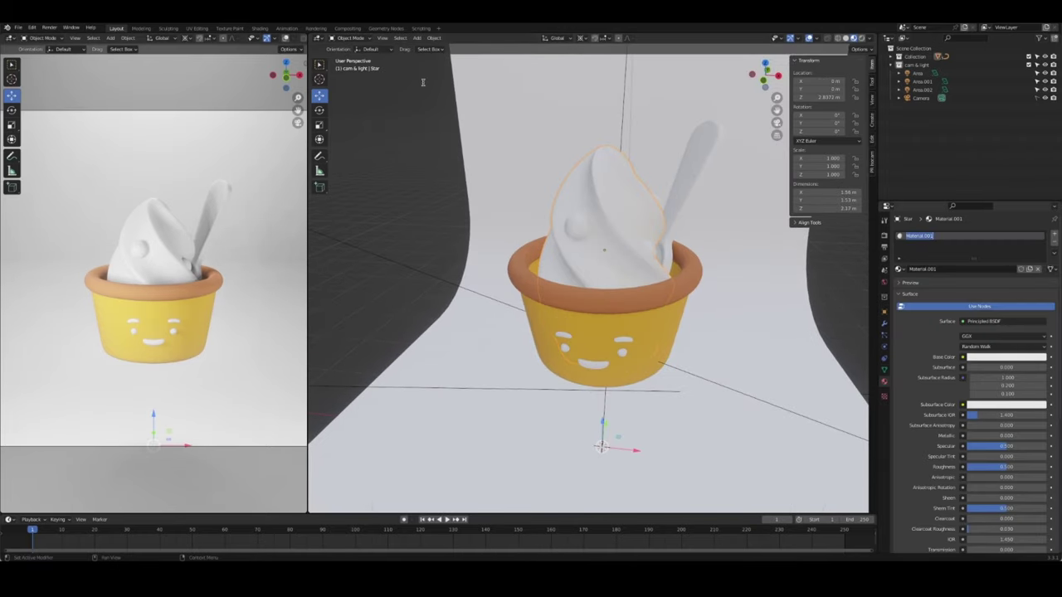
# Name the swirl's material 'ice cream', with a pale cream colour and roughness about 0.3
pyautogui.press('BackSpace')
pyautogui.write('ice cream')
pyautogui.press('Return')
pyautogui.click(1009, 363)
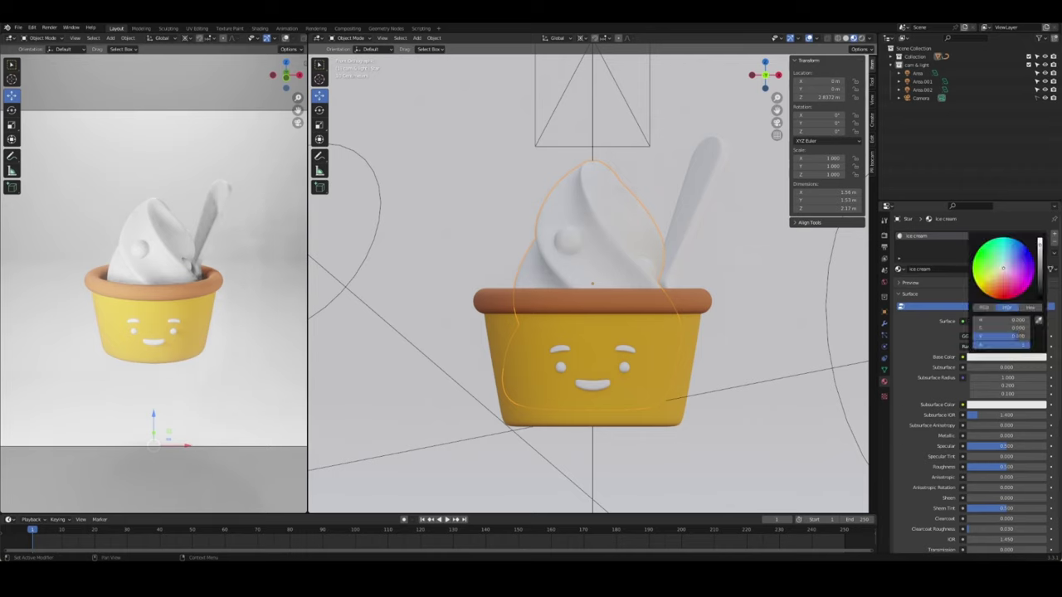
pyautogui.click(999, 278)
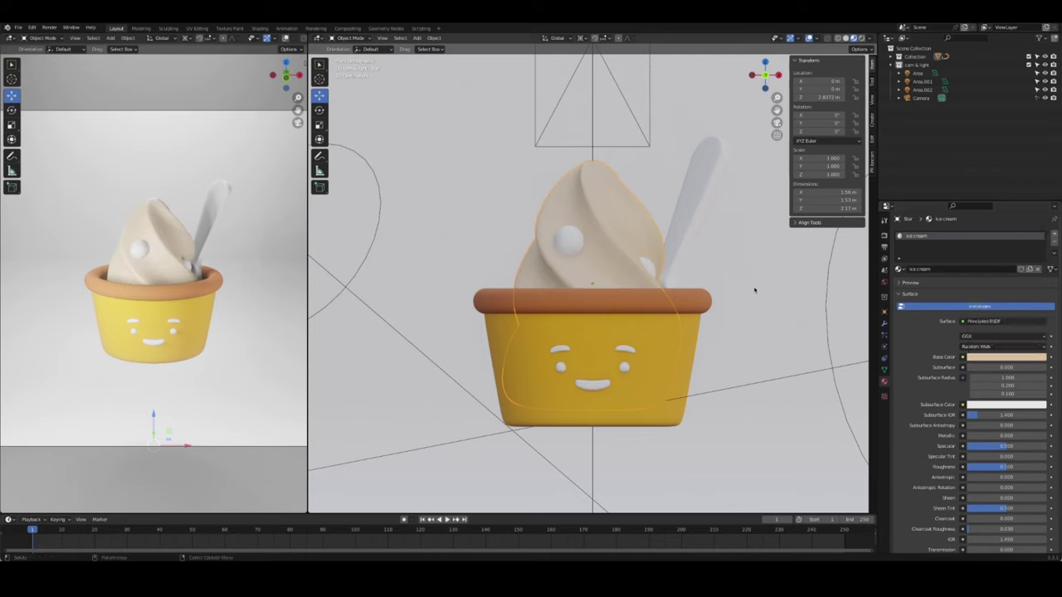
pyautogui.moveTo(1004, 467); pyautogui.dragTo(988, 467)
pyautogui.moveTo(474, 233)
pyautogui.mouseDown(button='middle')
pyautogui.moveTo(743, 304)
pyautogui.moveTo(716, 329)
pyautogui.moveTo(694, 326)
pyautogui.moveTo(706, 323)
pyautogui.mouseUp(button='middle')
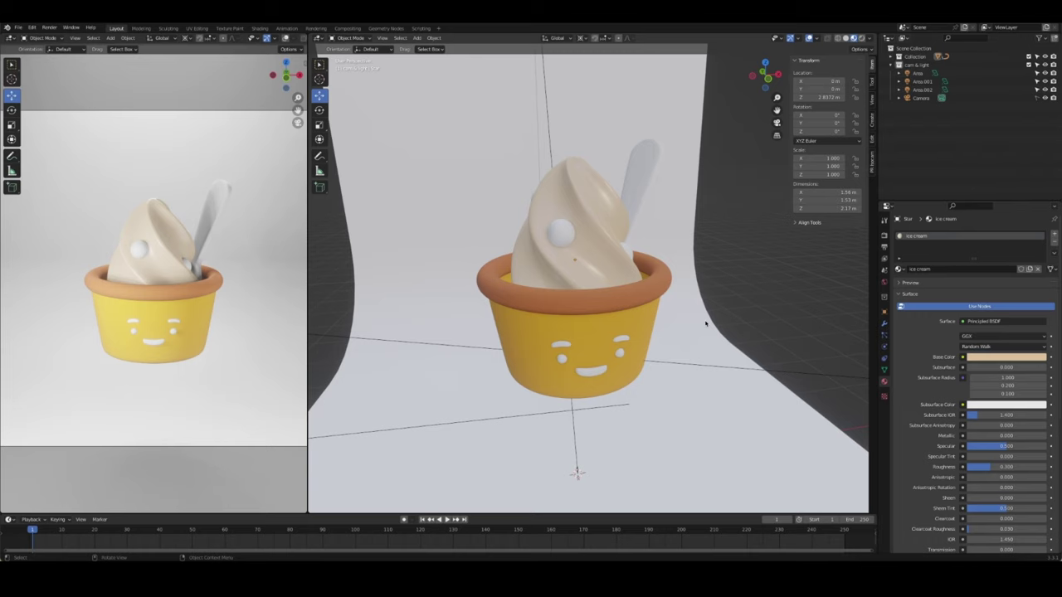
pyautogui.moveTo(628, 221); pyautogui.dragTo(680, 265, button='middle')
# Create a new material for the berry sphere and colour it pink
pyautogui.click(597, 225)
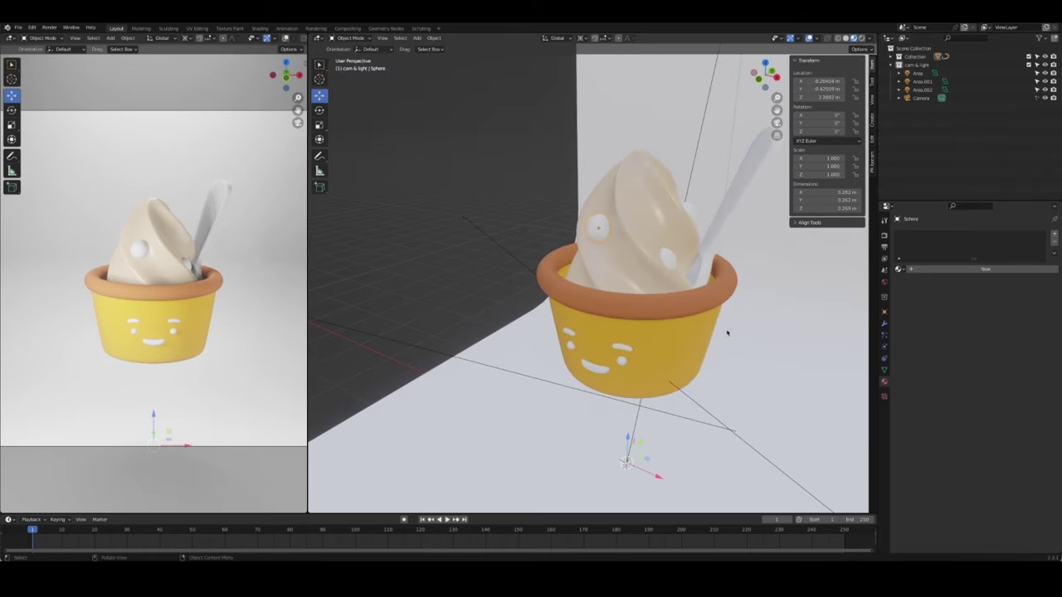
pyautogui.click(986, 269)
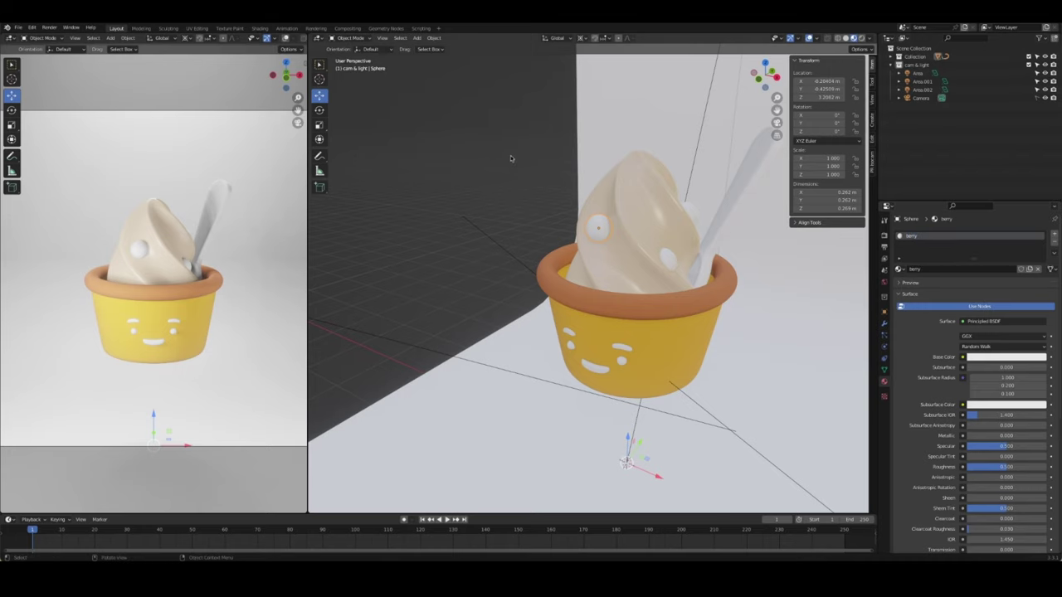
pyautogui.moveTo(510, 155)
pyautogui.mouseDown(button='middle')
pyautogui.moveTo(581, 239)
pyautogui.moveTo(594, 239)
pyautogui.moveTo(581, 249)
pyautogui.mouseUp(button='middle')
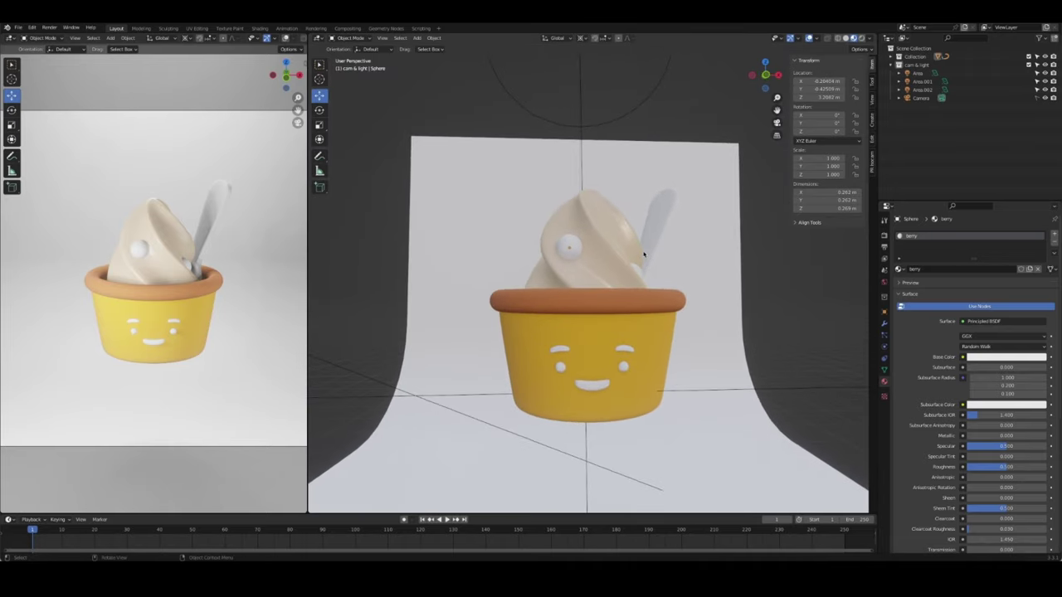
pyautogui.click(563, 239)
pyautogui.click(1004, 358)
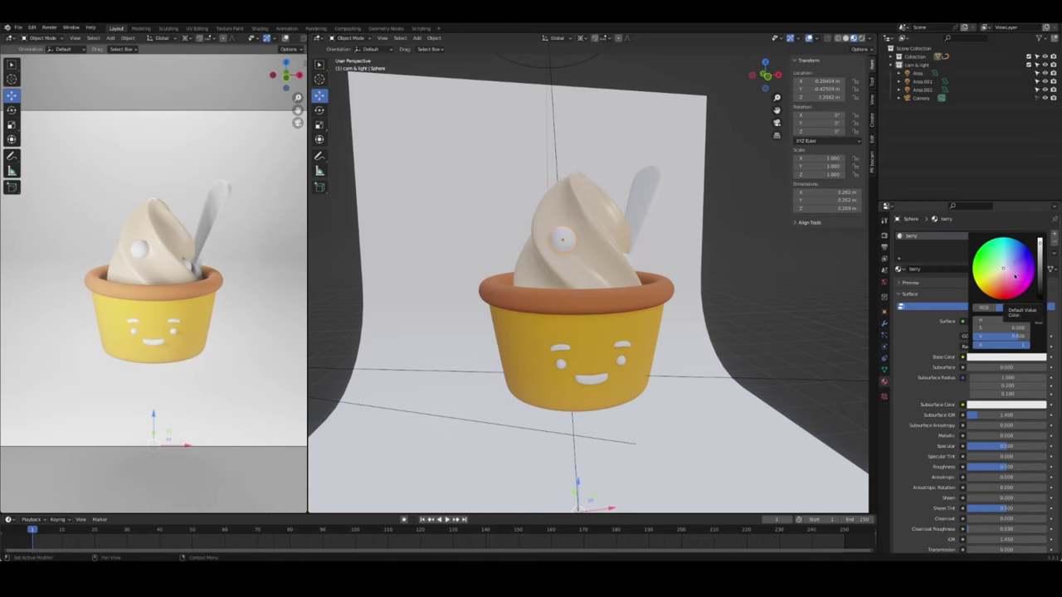
pyautogui.click(1014, 251)
# Set the berry material's roughness to 0.3 and save the file
pyautogui.moveTo(730, 302); pyautogui.dragTo(652, 301, button='middle')
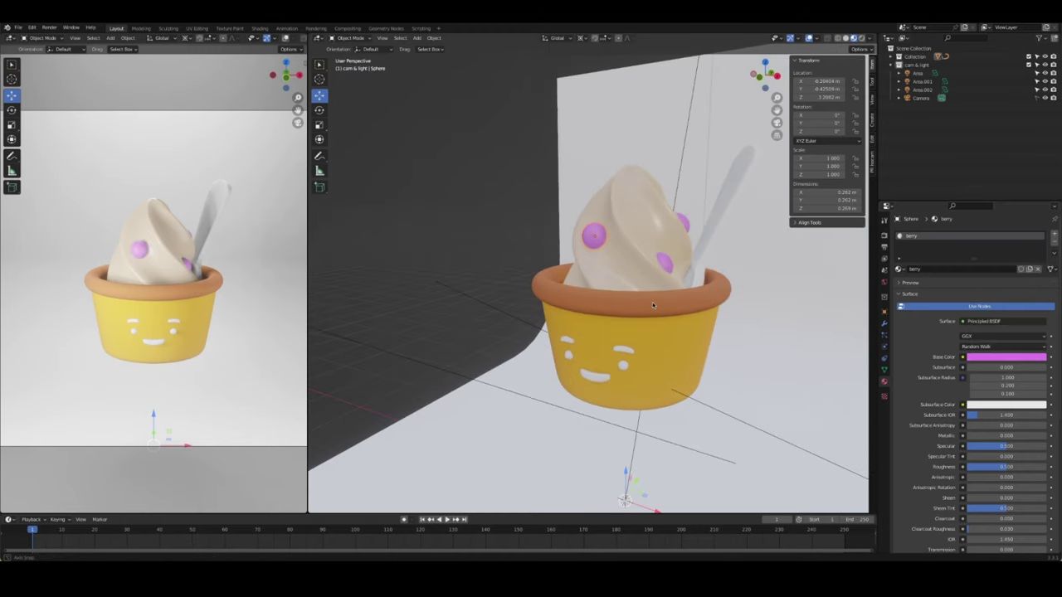
pyautogui.moveTo(1007, 467); pyautogui.dragTo(996, 469)
pyautogui.click(996, 469)
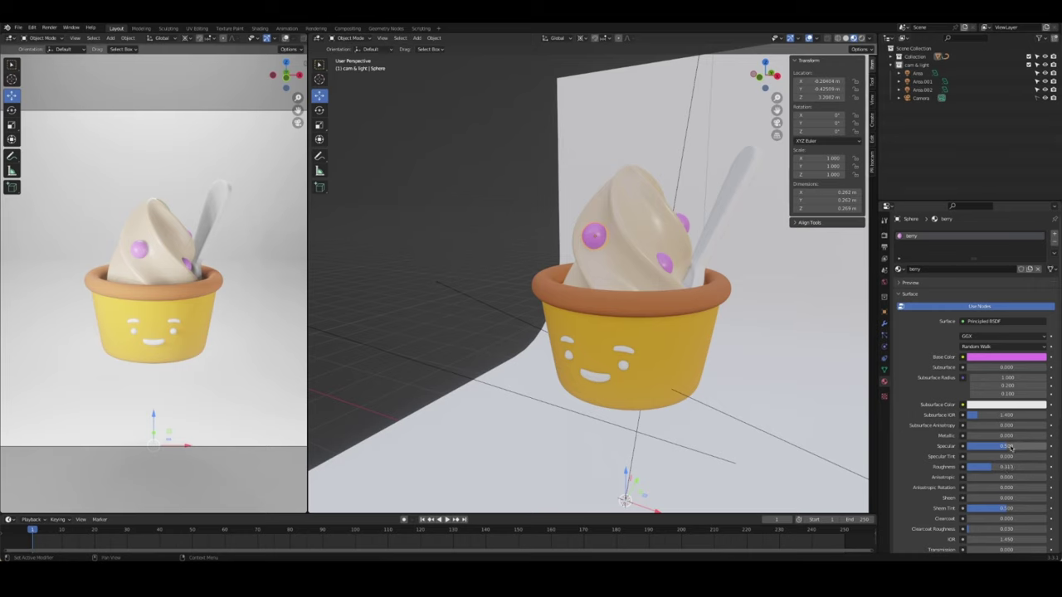
pyautogui.write('0.3')
pyautogui.press('Return')
pyautogui.moveTo(465, 204); pyautogui.dragTo(447, 253, button='middle')
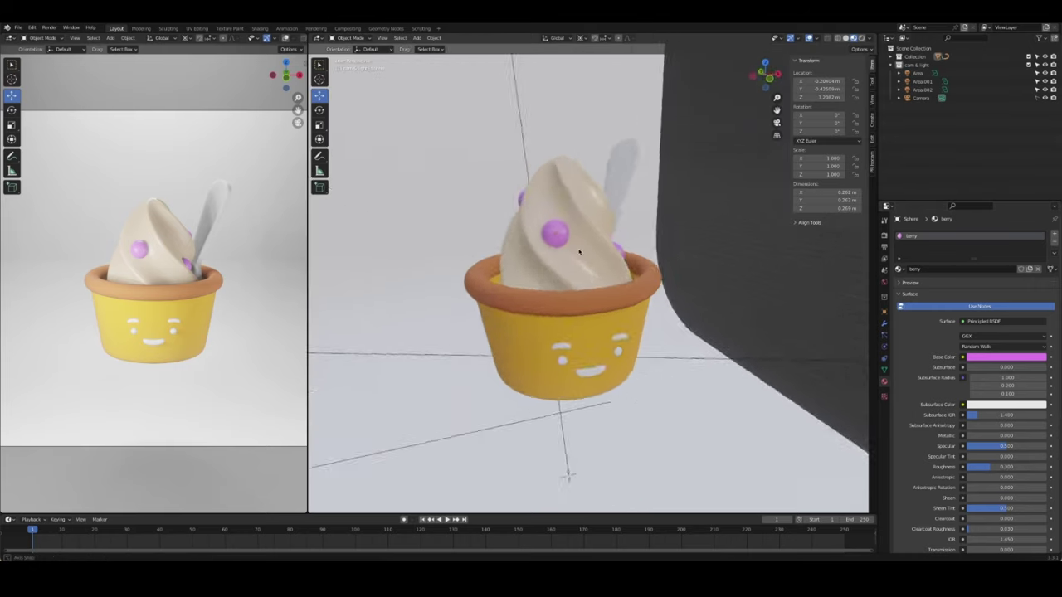
pyautogui.hotkey('ctrl', 's')
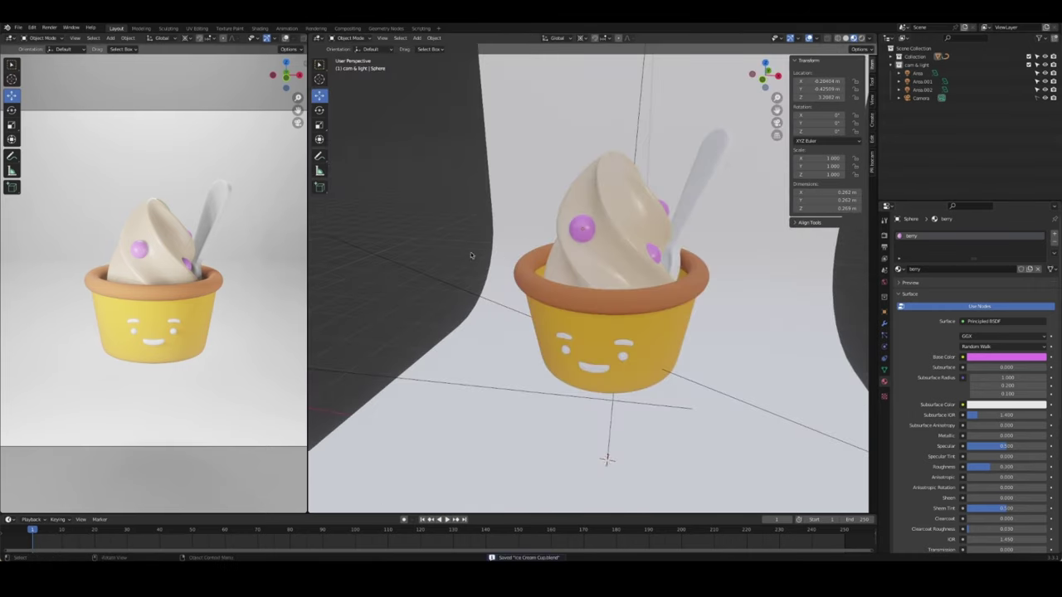
# Select berry Sphere.003, open its base colour, then make the cup rim active
pyautogui.moveTo(470, 255); pyautogui.dragTo(631, 415, button='middle')
pyautogui.click(644, 437)
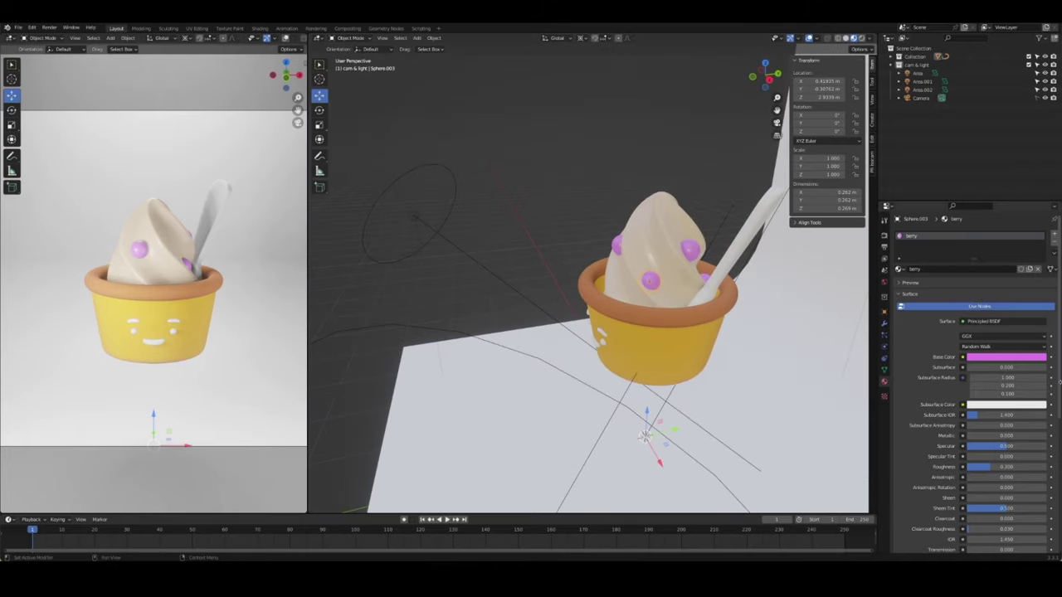
pyautogui.click(1011, 364)
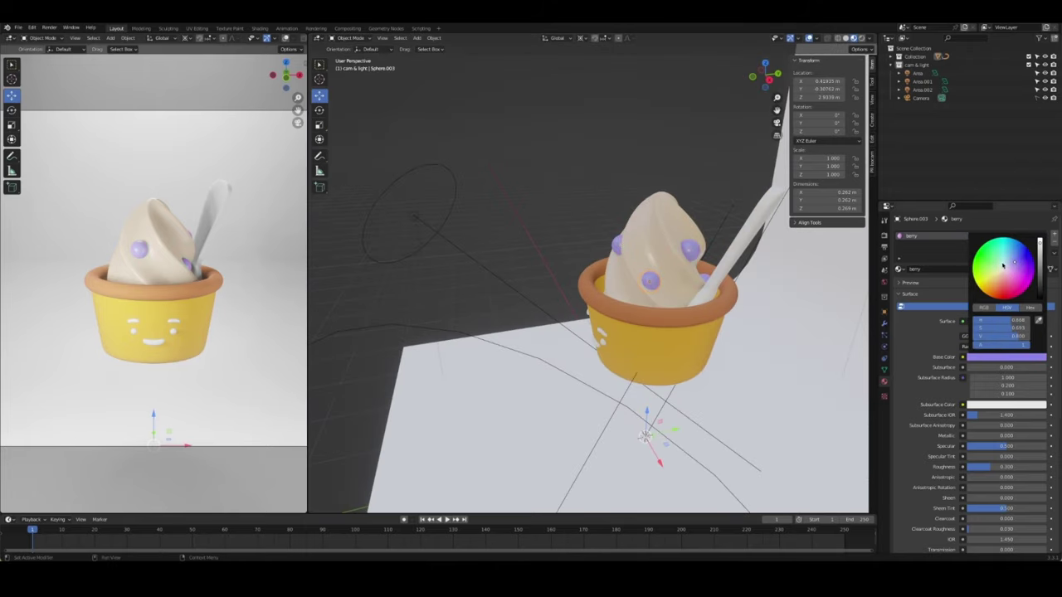
pyautogui.moveTo(630, 332); pyautogui.dragTo(633, 320, button='middle')
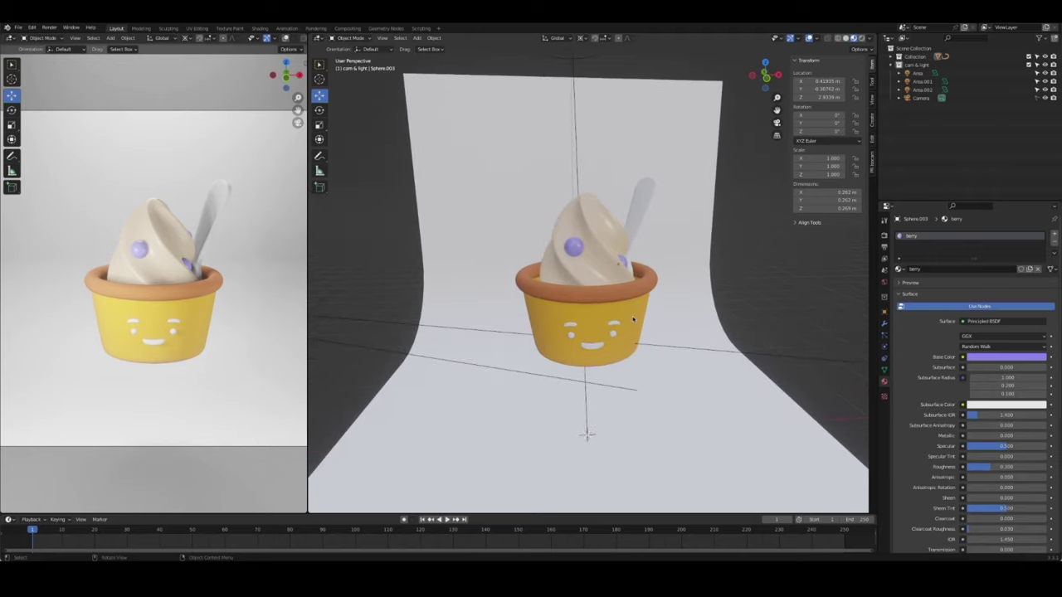
pyautogui.scroll(3, 633, 319)
pyautogui.keyDown('shift'); pyautogui.click(566, 321); pyautogui.keyUp('shift')
# Link the cup rim's orange material to the face details
pyautogui.hotkey('ctrl', 'l')
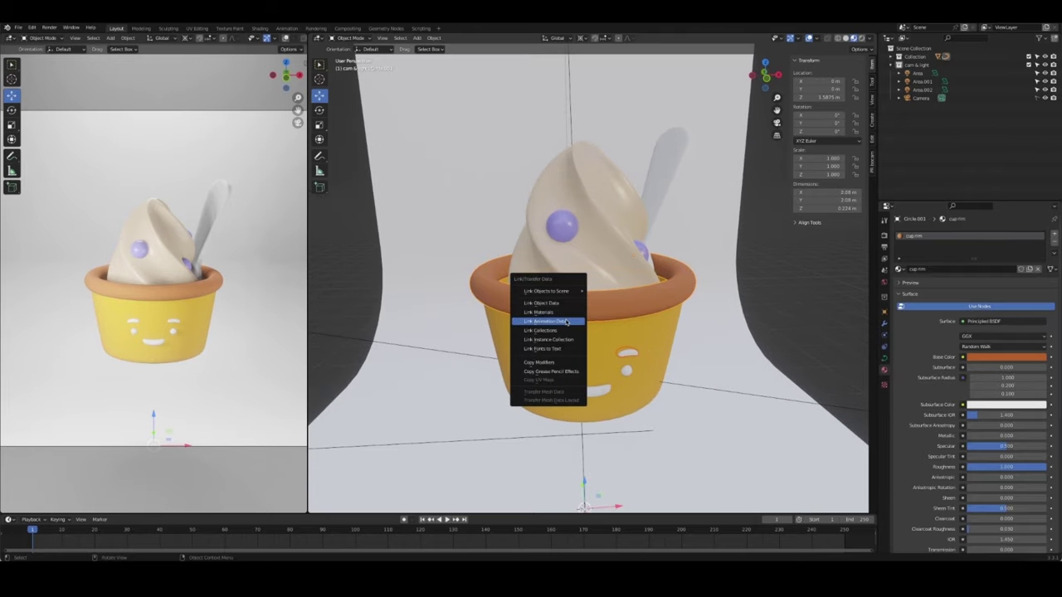
pyautogui.click(548, 312)
pyautogui.click(593, 308)
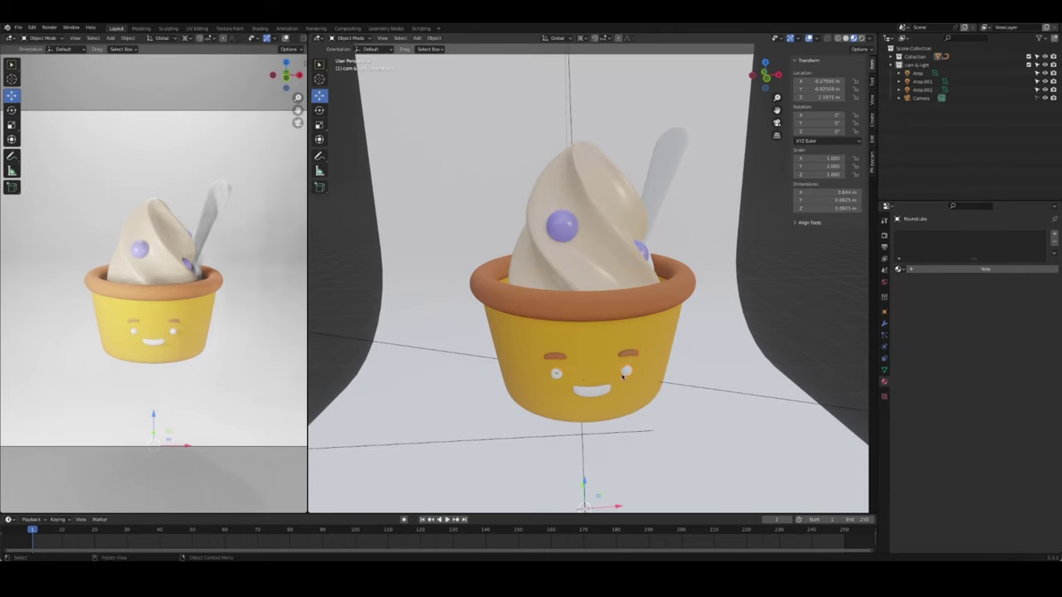
pyautogui.click(593, 309)
pyautogui.hotkey('ctrl', 'l')
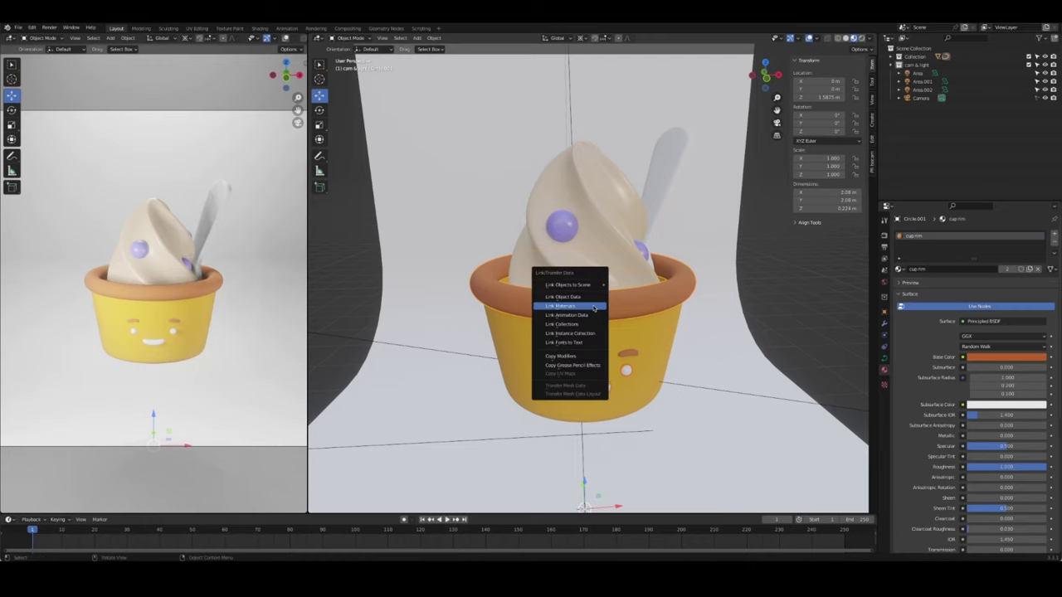
pyautogui.click(573, 307)
# Link the rim material to the berries, make it a single-user copy, and start renaming it
pyautogui.scroll(3, 564, 365)
pyautogui.moveTo(564, 365)
pyautogui.mouseDown(button='middle')
pyautogui.moveTo(564, 350)
pyautogui.moveTo(659, 349)
pyautogui.mouseUp(button='middle')
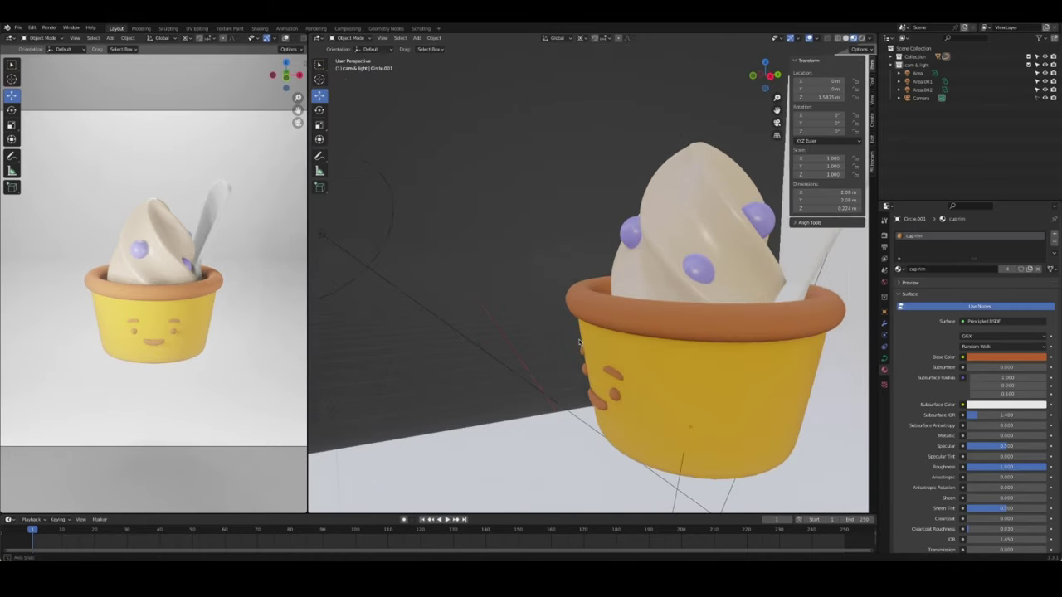
pyautogui.moveTo(603, 293); pyautogui.dragTo(630, 299, button='middle')
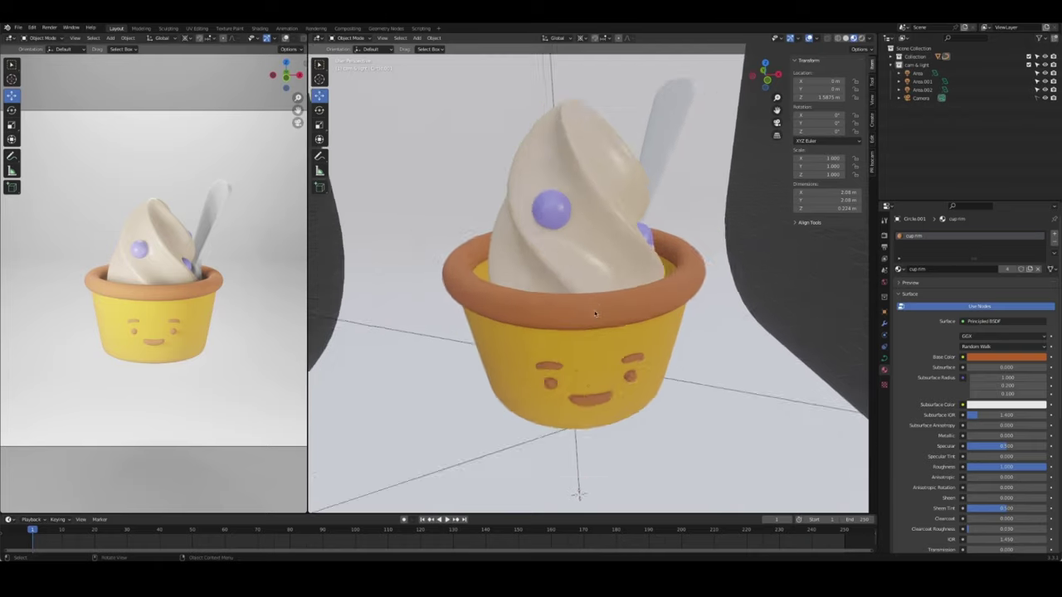
pyautogui.scroll(-2, 631, 298)
pyautogui.click(567, 237)
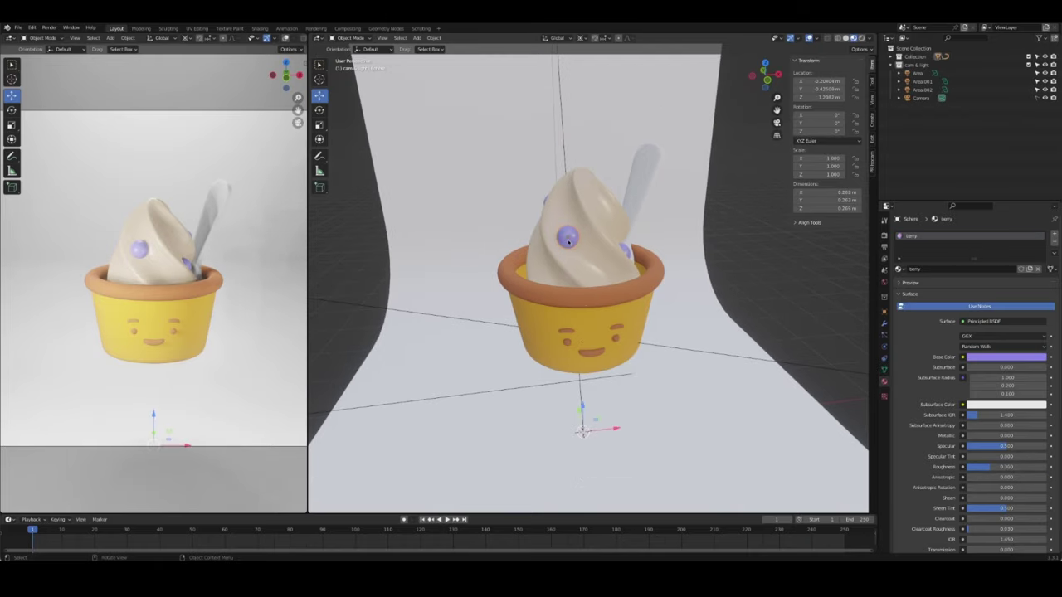
pyautogui.keyDown('shift'); pyautogui.click(641, 290); pyautogui.keyUp('shift')
pyautogui.hotkey('ctrl', 'l')
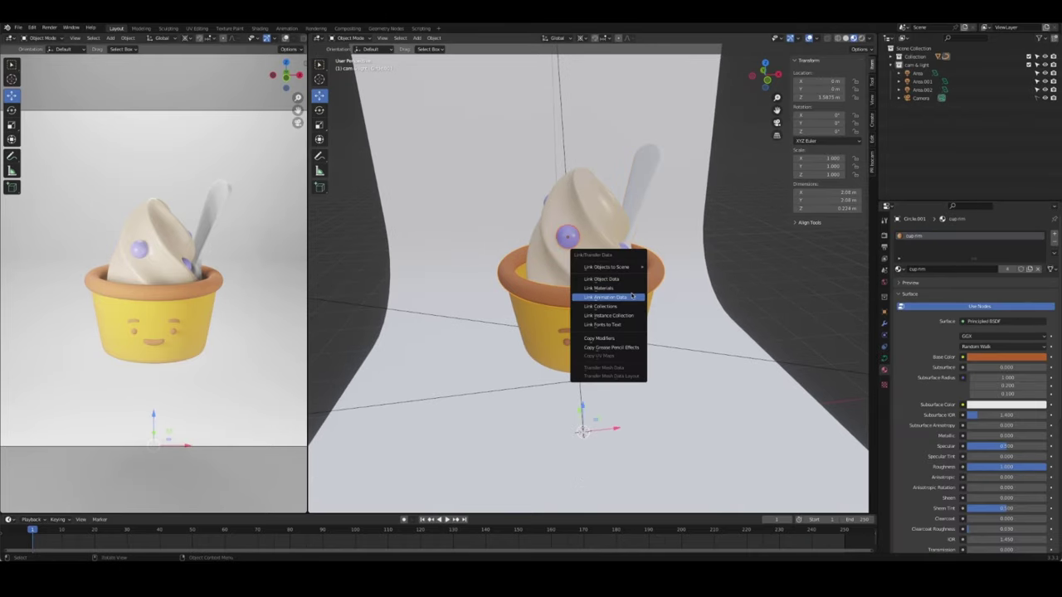
pyautogui.click(600, 288)
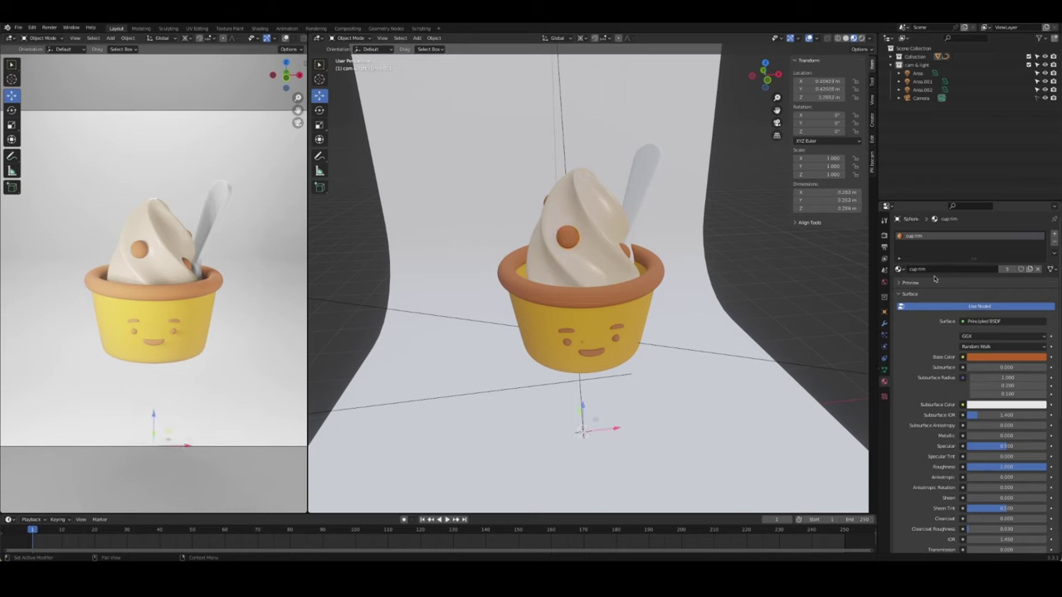
pyautogui.click(1029, 270)
pyautogui.hotkey('ctrl', 'a')
pyautogui.write('b')
# Name the material 'berry', make it dark chocolate brown, and set roughness to 0.2
pyautogui.press('Return')
pyautogui.click(1006, 356)
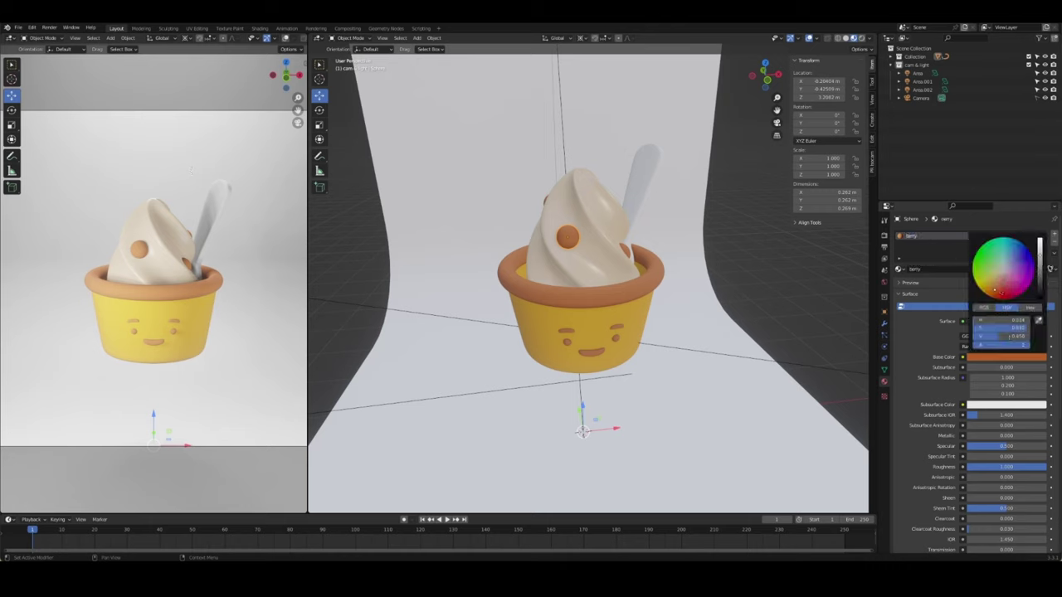
pyautogui.moveTo(1008, 336); pyautogui.dragTo(992, 336)
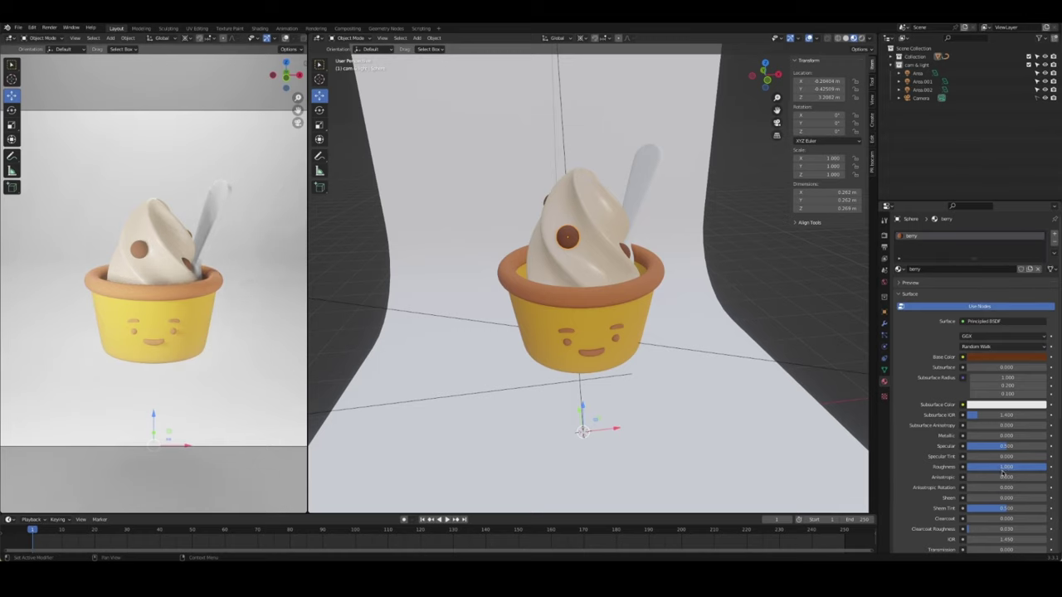
pyautogui.moveTo(1007, 466)
pyautogui.mouseDown()
pyautogui.moveTo(975, 466)
pyautogui.moveTo(1007, 466)
pyautogui.mouseUp()
pyautogui.moveTo(630, 332); pyautogui.dragTo(706, 304, button='middle')
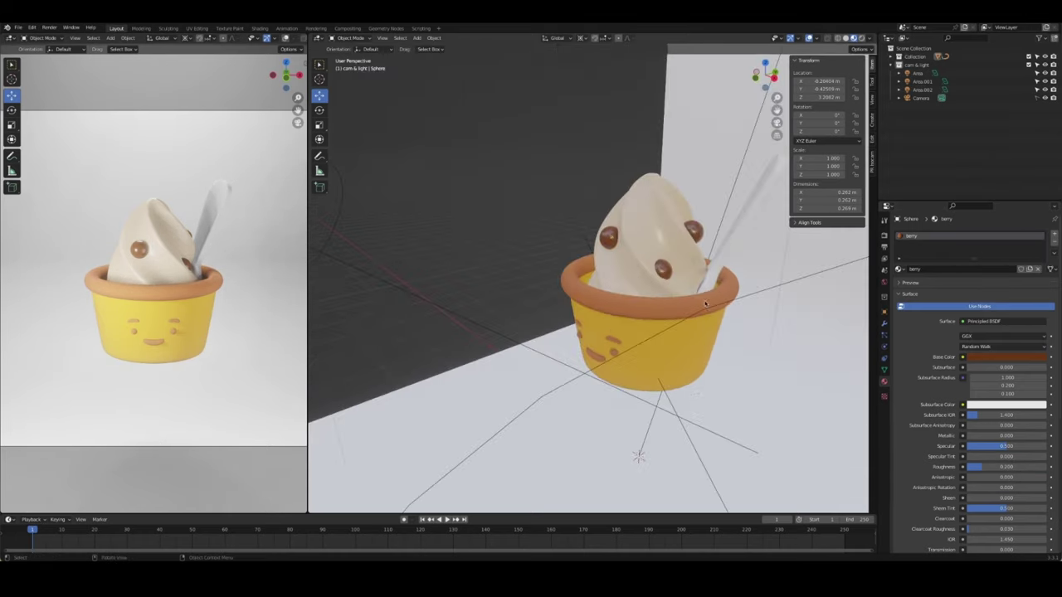
pyautogui.click(610, 239)
pyautogui.click(1003, 356)
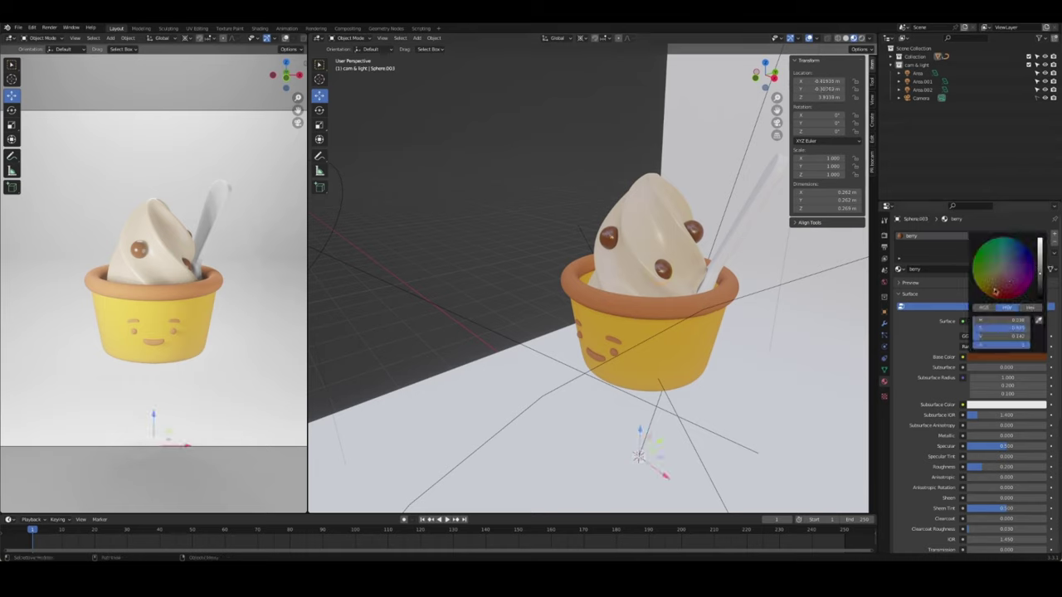
pyautogui.moveTo(1039, 276); pyautogui.dragTo(1038, 286)
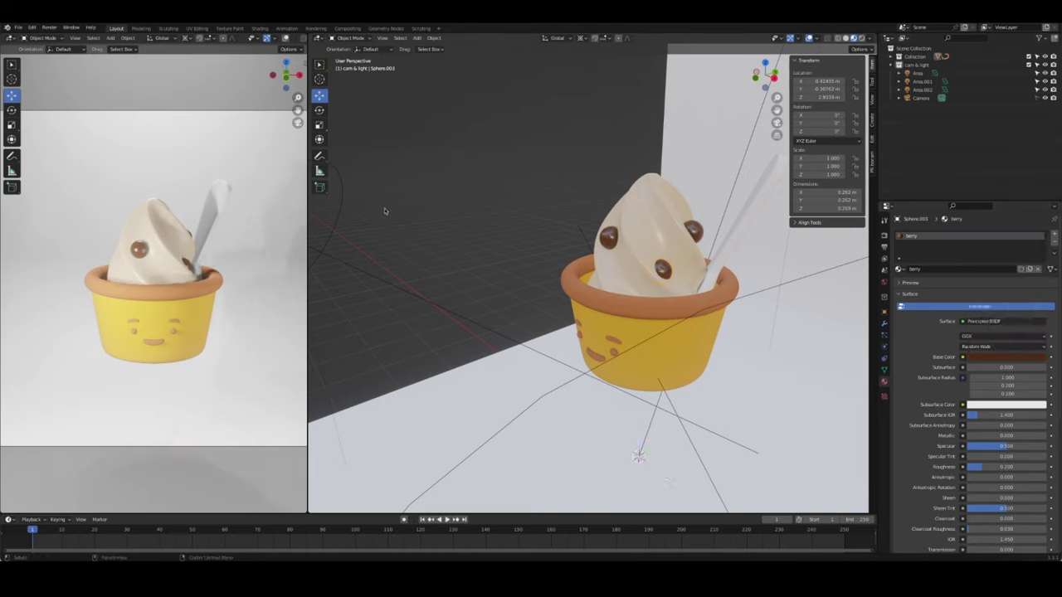
pyautogui.press('KP_0')
# Set the right area light Area.002's power to 150 W
pyautogui.moveTo(546, 303); pyautogui.dragTo(476, 305, button='middle')
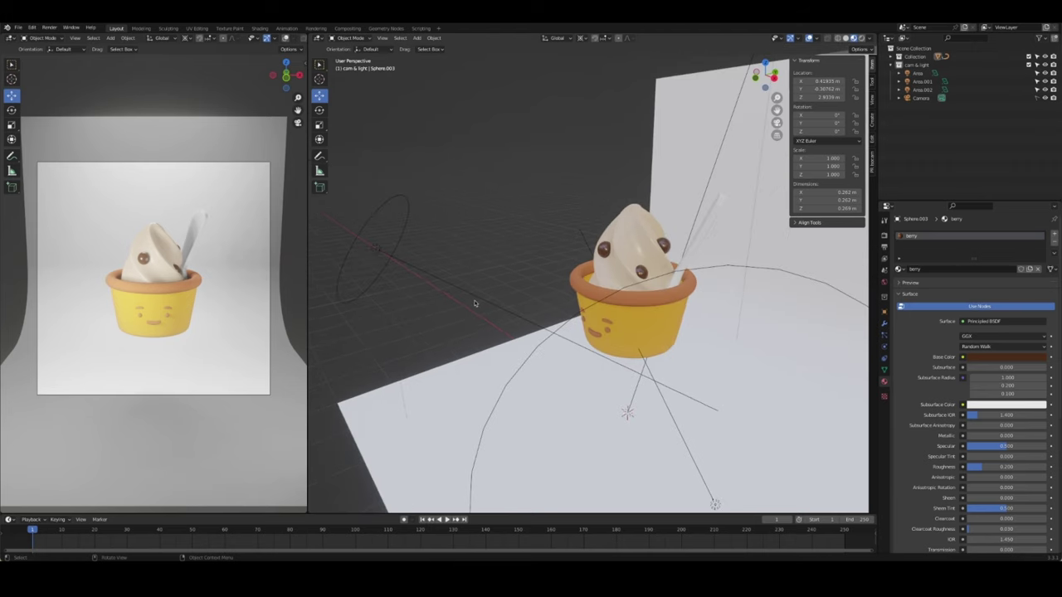
pyautogui.click(476, 305)
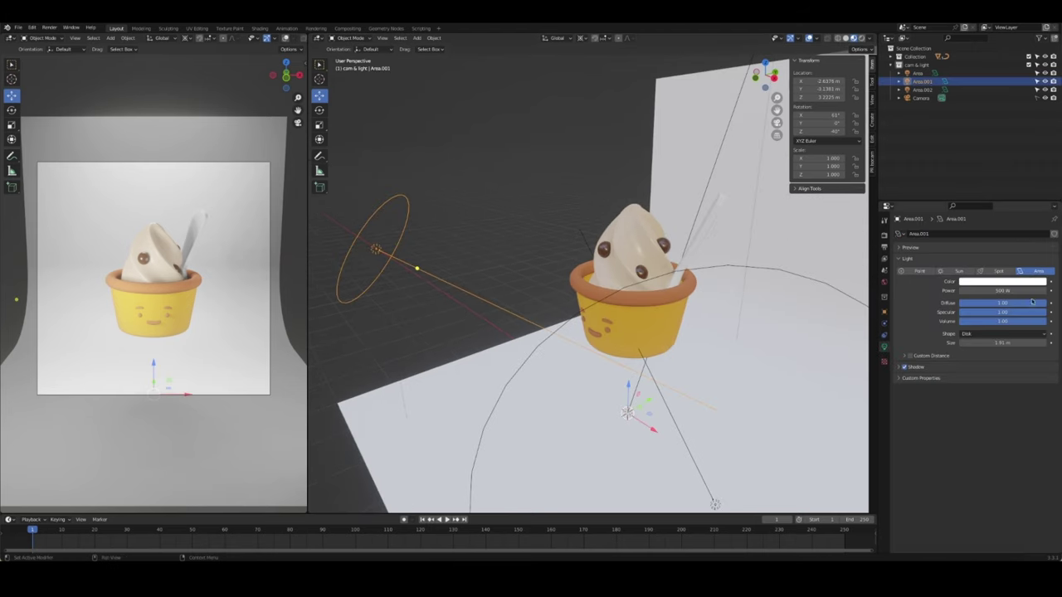
pyautogui.click(550, 214)
pyautogui.moveTo(570, 283); pyautogui.dragTo(704, 337, button='middle')
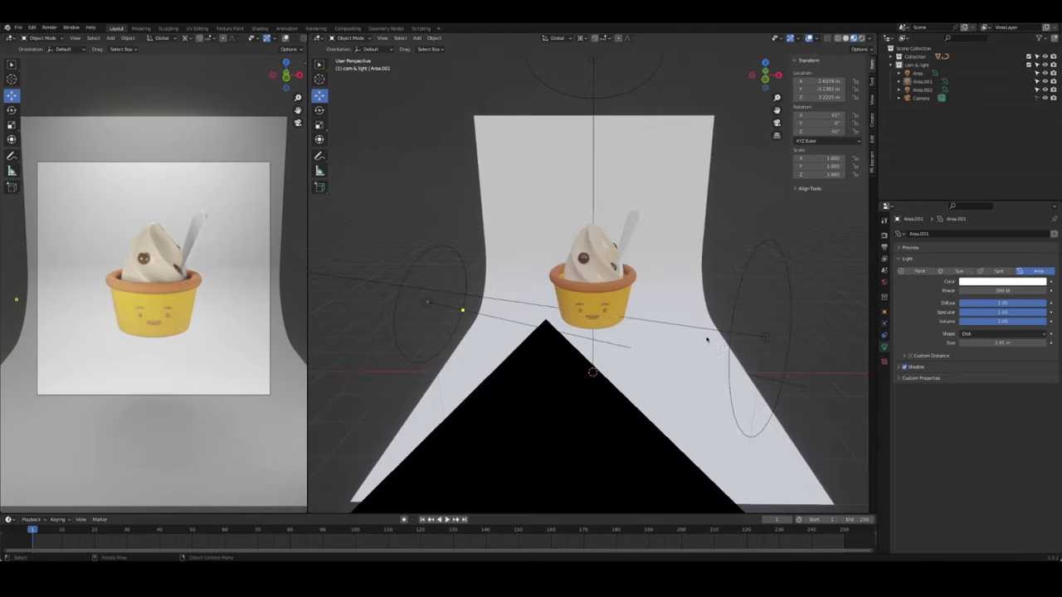
pyautogui.click(760, 340)
pyautogui.click(1027, 291)
pyautogui.press('Return')
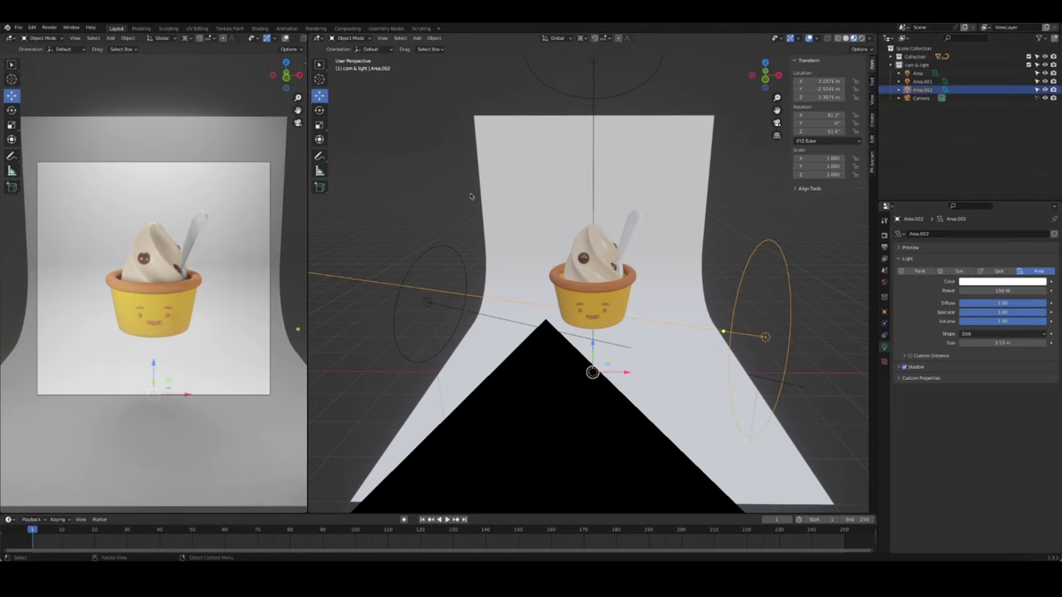
# Save the file and select the backdrop bg in the Outliner's Collection
pyautogui.moveTo(735, 321)
pyautogui.mouseDown(button='middle')
pyautogui.moveTo(693, 304)
pyautogui.moveTo(684, 233)
pyautogui.mouseUp(button='middle')
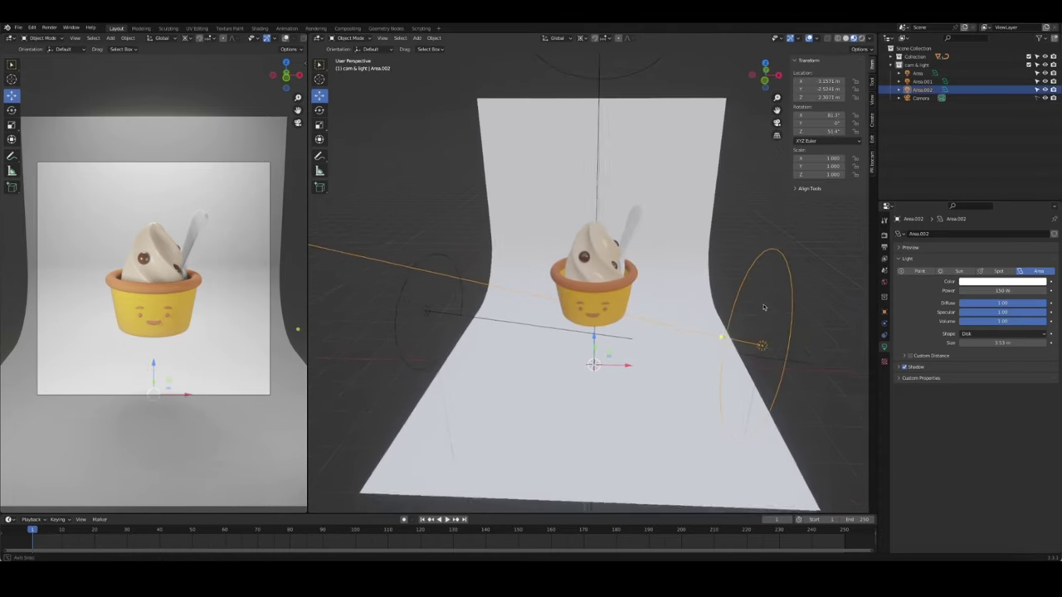
pyautogui.hotkey('ctrl', 's')
pyautogui.hotkey('alt', 'a')
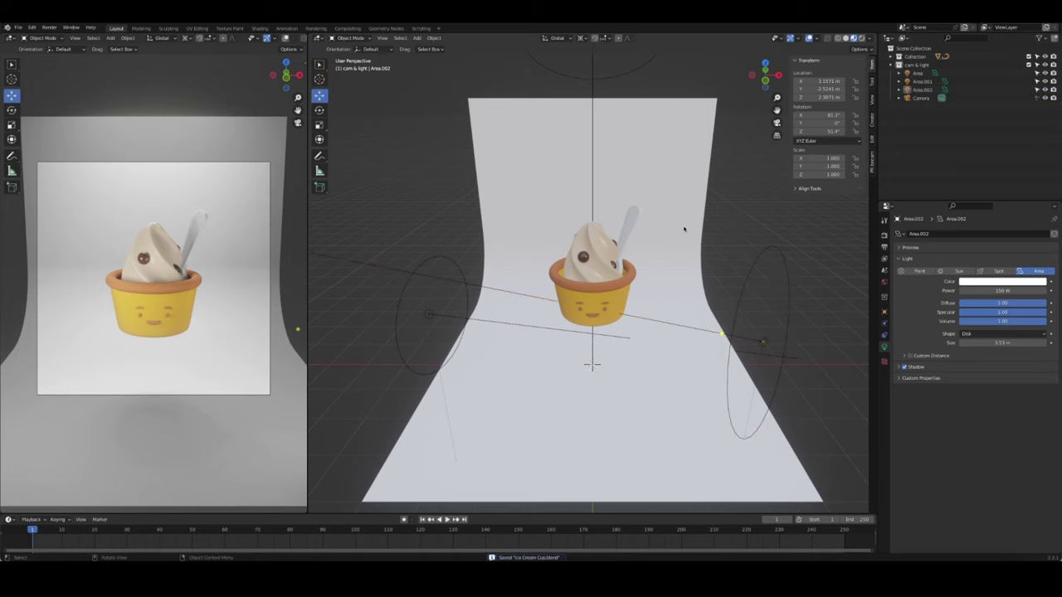
pyautogui.click(894, 56)
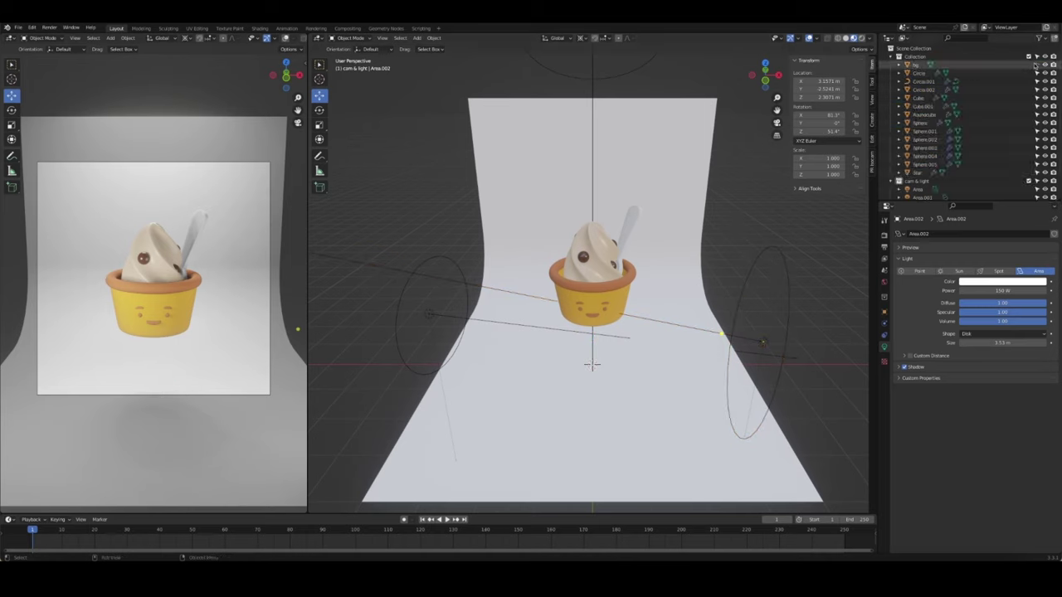
pyautogui.click(705, 121)
# Give the backdrop a new material with roughness 1.0 and a teal base colour
pyautogui.click(986, 269)
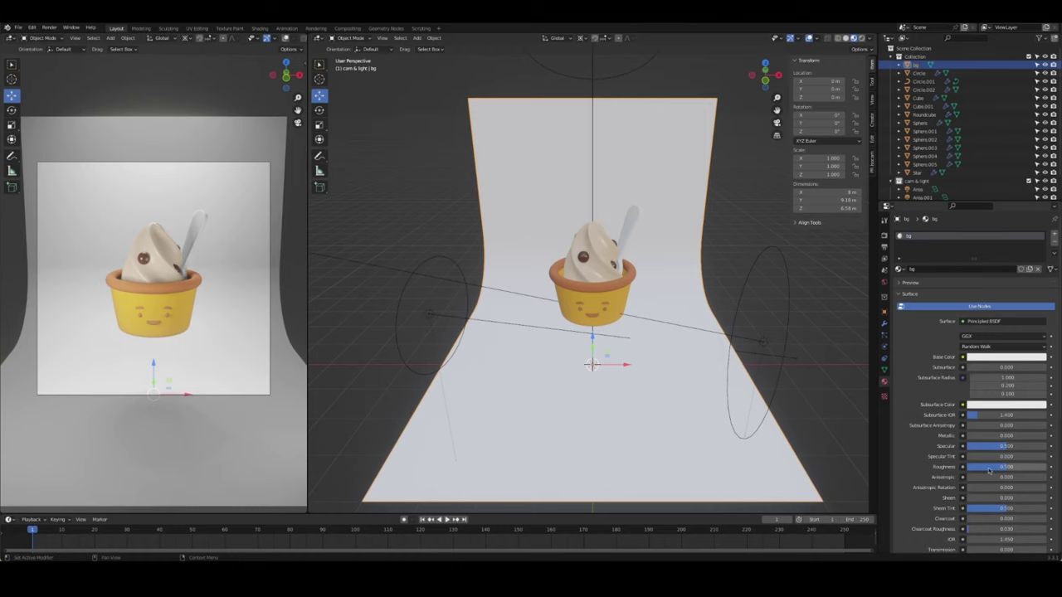
pyautogui.moveTo(1008, 466); pyautogui.dragTo(1046, 466)
pyautogui.click(1005, 357)
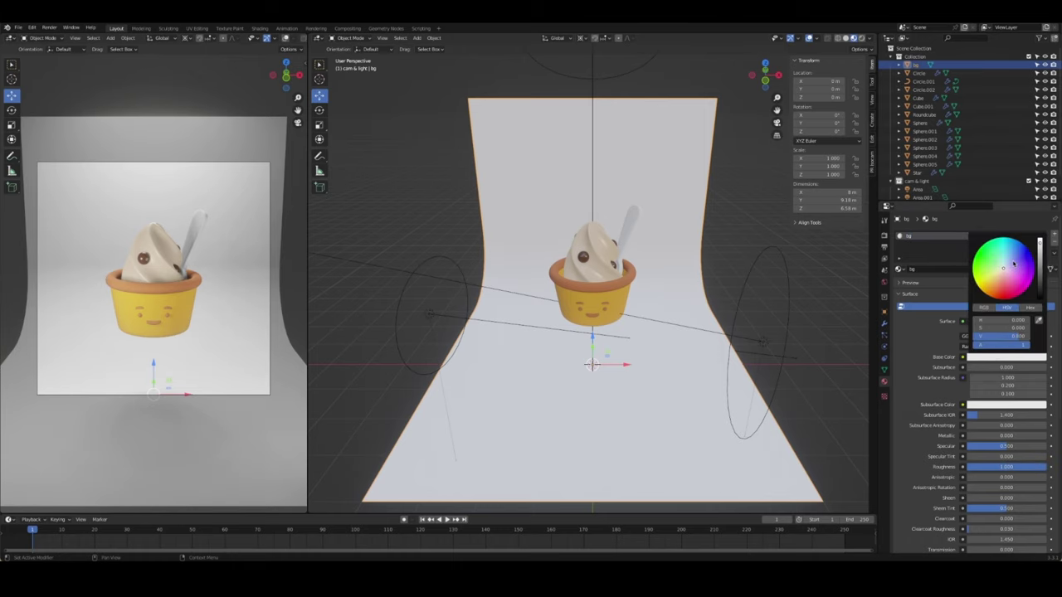
pyautogui.click(1002, 260)
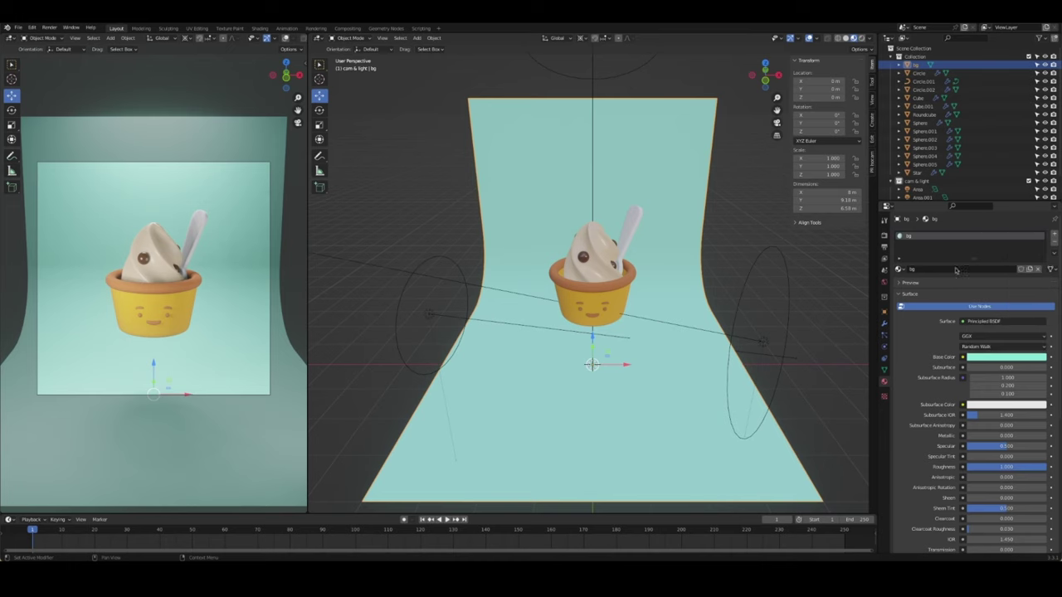
# Select the area light above the set
pyautogui.click(739, 214)
pyautogui.moveTo(676, 269); pyautogui.dragTo(664, 236, button='middle')
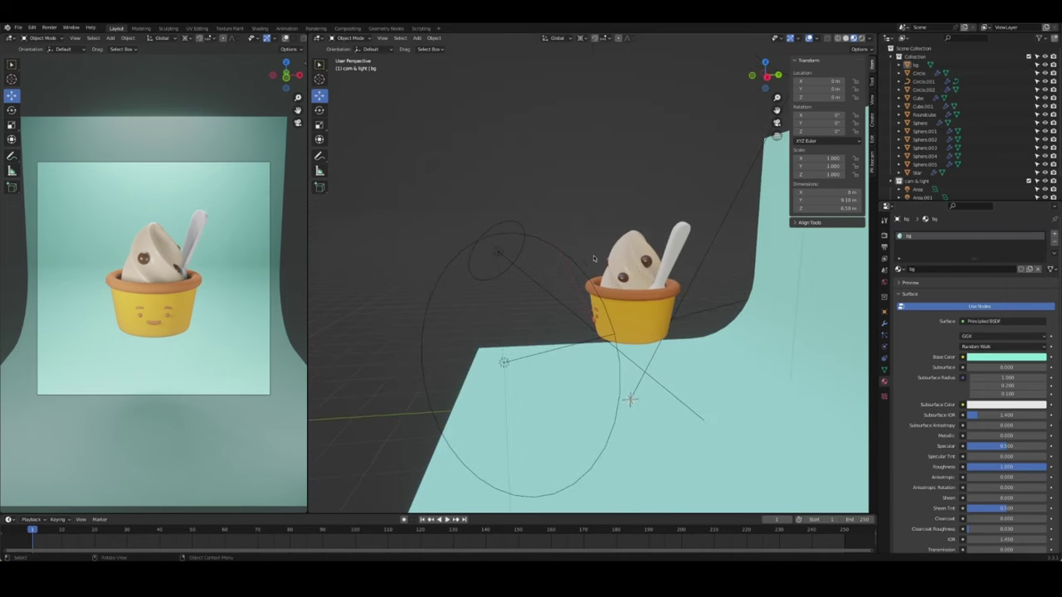
pyautogui.scroll(-4, 664, 236)
pyautogui.click(662, 231)
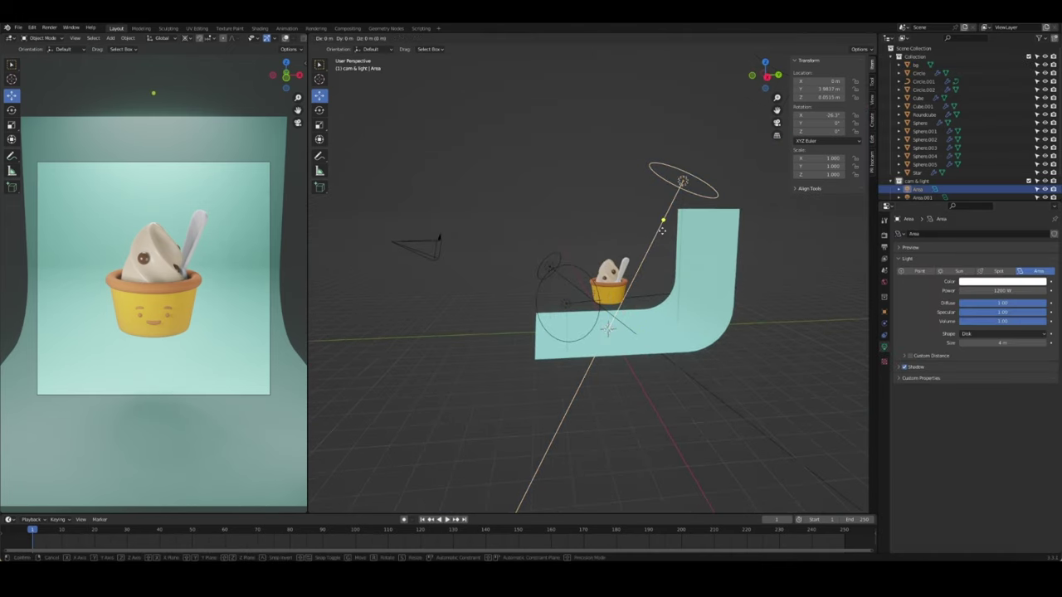
# Lower the area light along Z and tilt it around the X axis
pyautogui.press('g')
pyautogui.press('z')
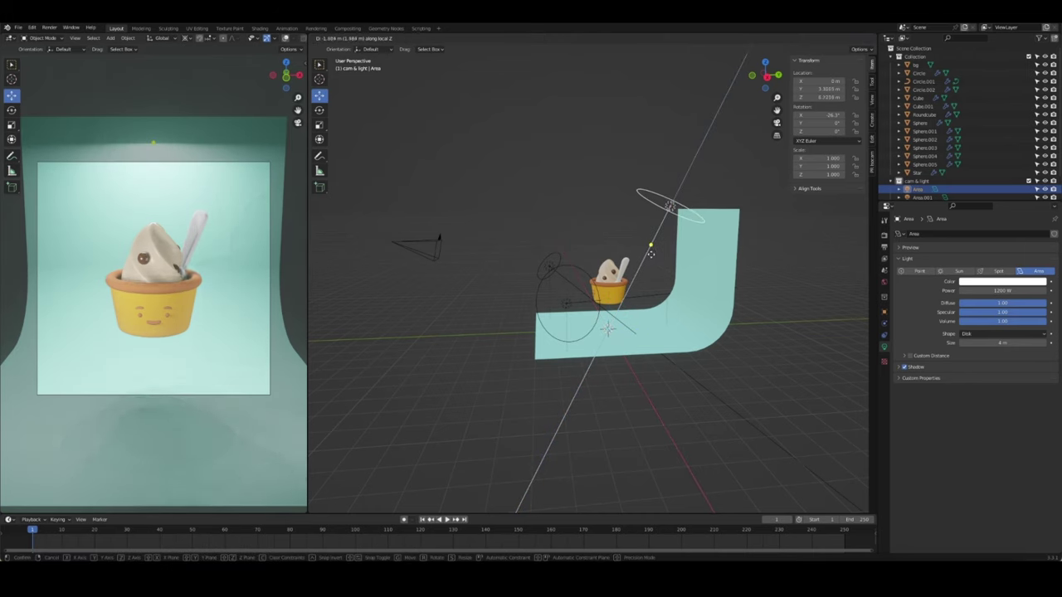
pyautogui.click(655, 252)
pyautogui.moveTo(803, 296); pyautogui.dragTo(781, 290, button='middle')
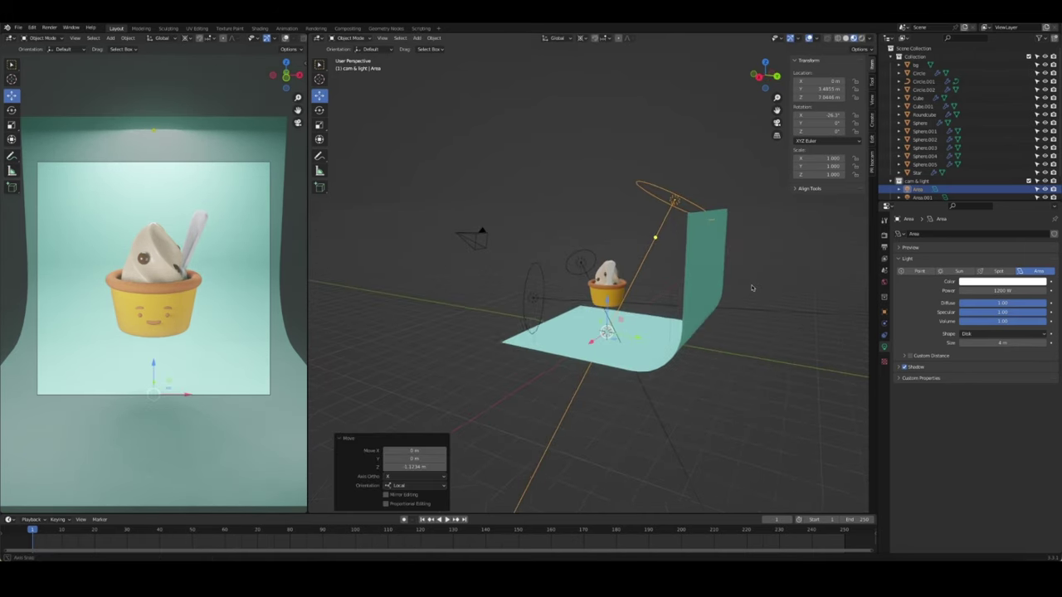
pyautogui.press('r')
pyautogui.press('x')
pyautogui.click(776, 263)
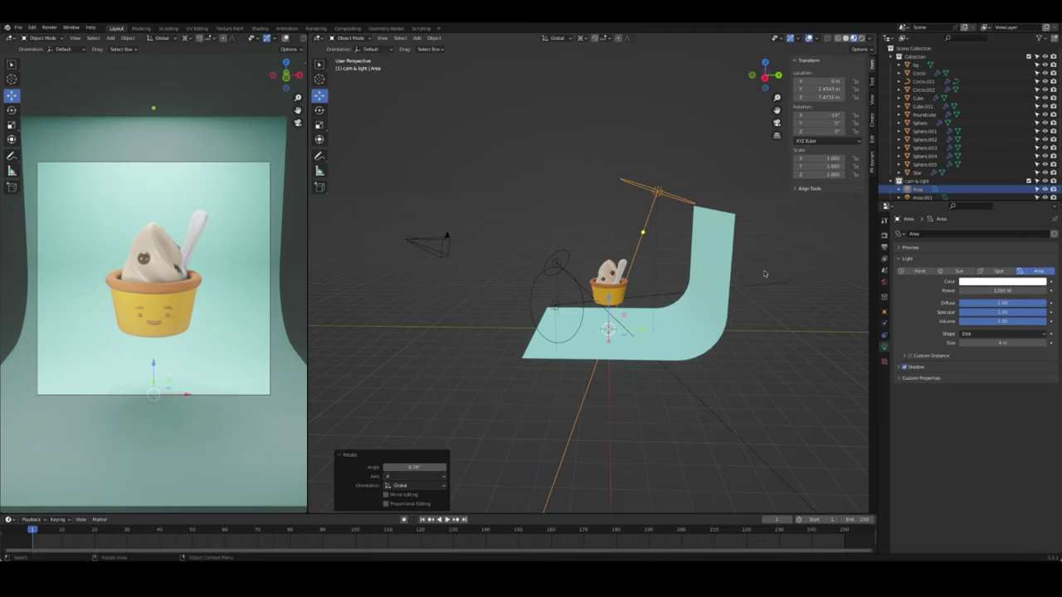
pyautogui.click(688, 300)
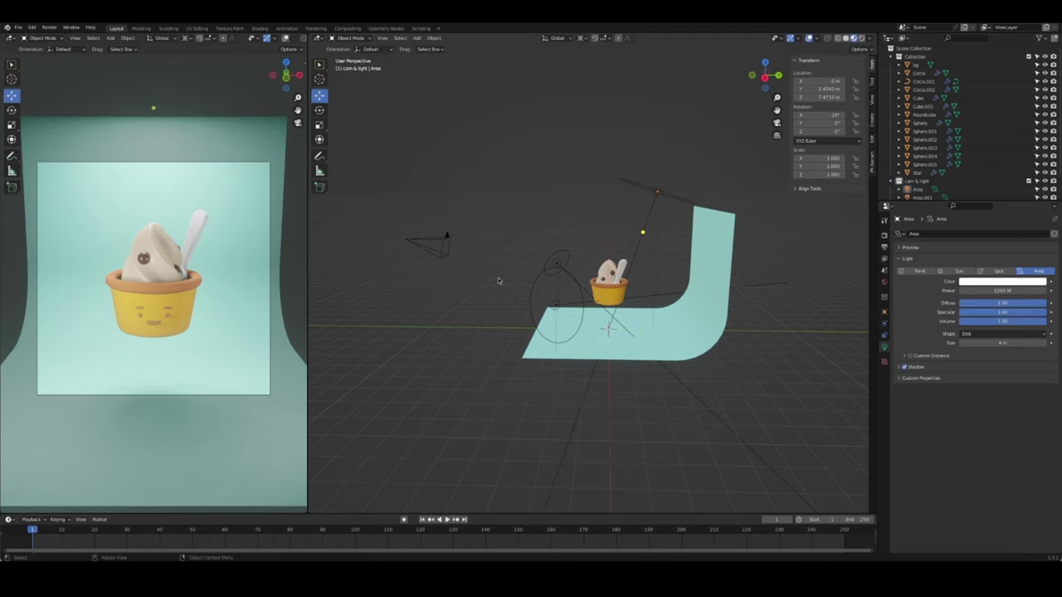
# Reduce the cup rim's bevel depth to 0.098 m and save
pyautogui.moveTo(445, 320); pyautogui.dragTo(586, 322, button='middle')
pyautogui.scroll(5, 586, 323)
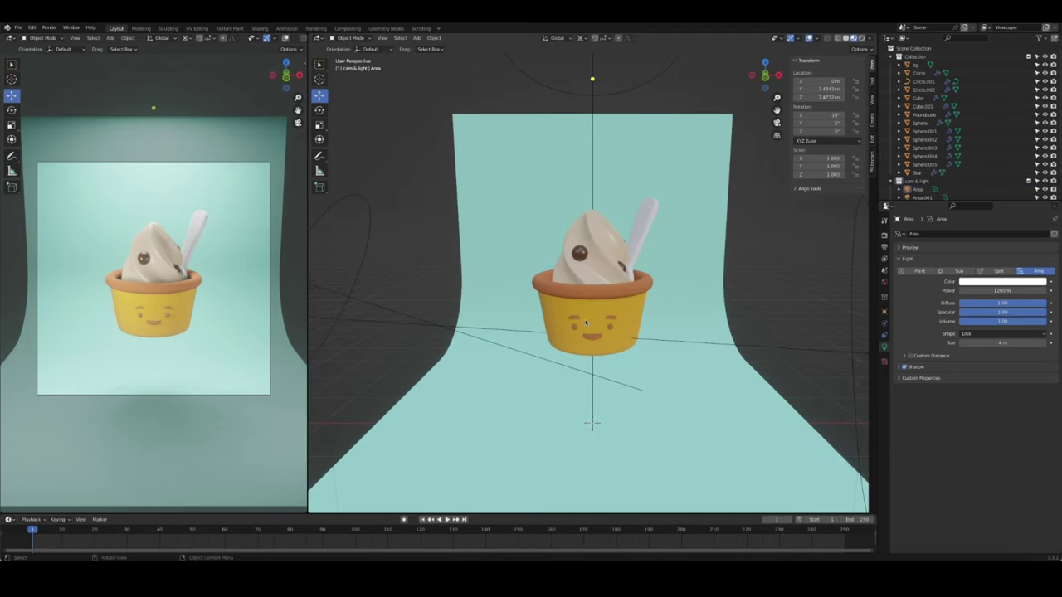
pyautogui.click(602, 318)
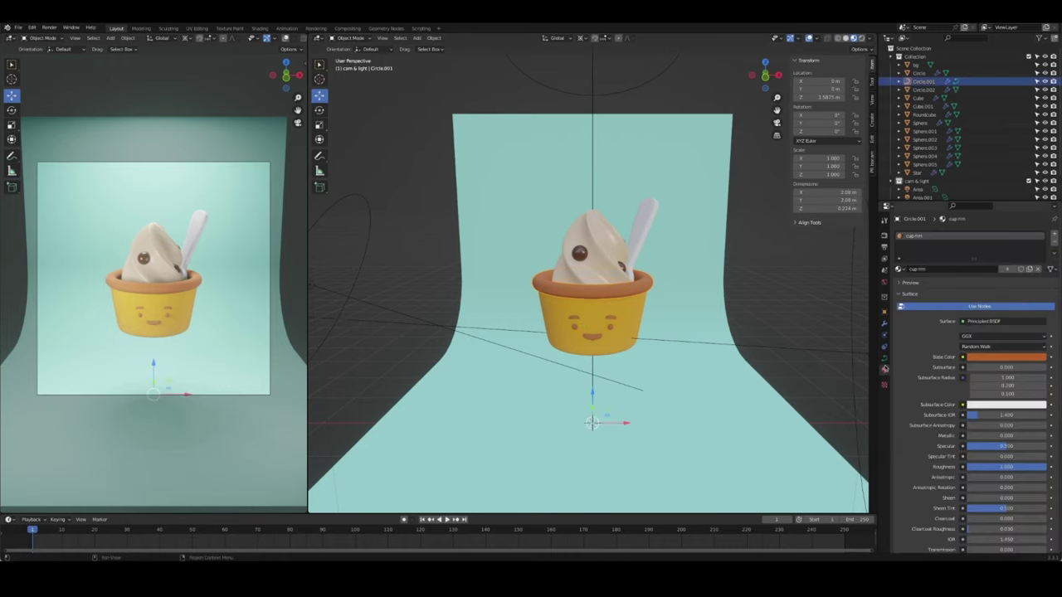
pyautogui.moveTo(1002, 454); pyautogui.dragTo(992, 455)
pyautogui.click(440, 246)
pyautogui.hotkey('ctrl', 's')
# Check the ice cream swirl's material base colour, then save the file
pyautogui.scroll(-1, 653, 310)
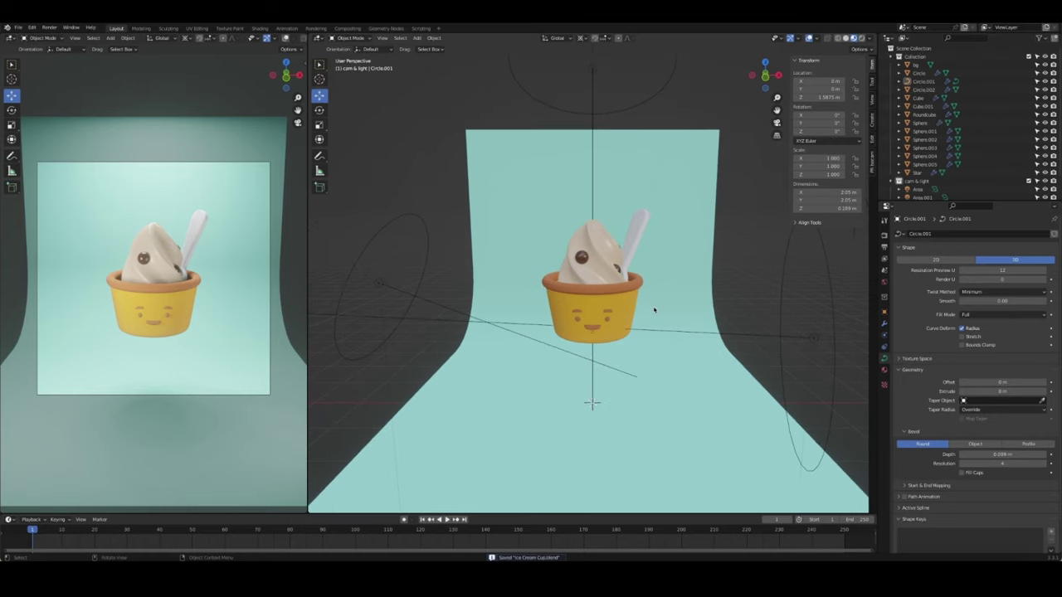
pyautogui.scroll(4, 654, 309)
pyautogui.click(630, 216)
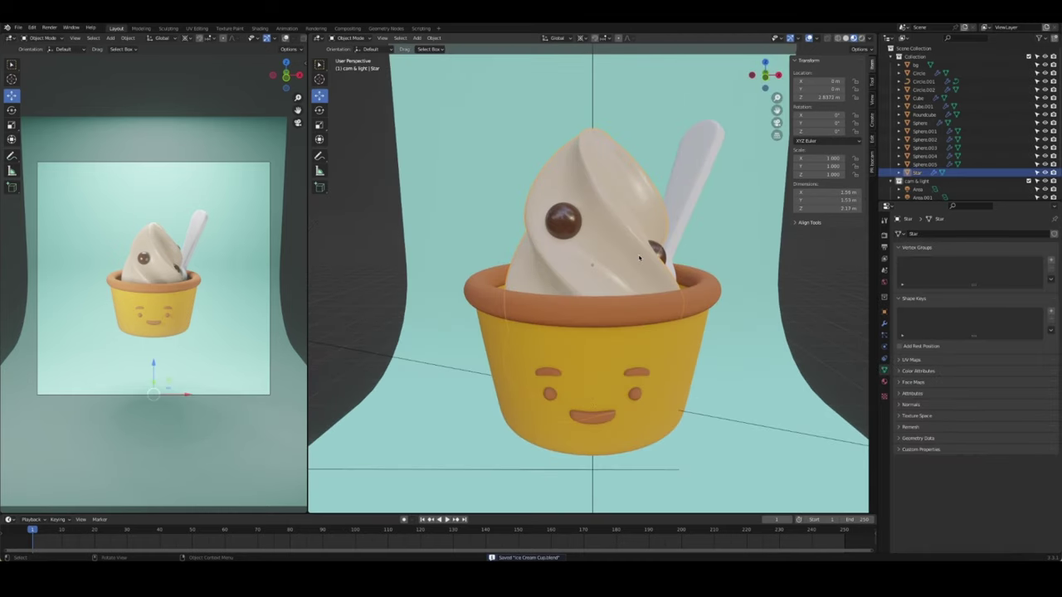
pyautogui.click(885, 381)
pyautogui.click(1005, 356)
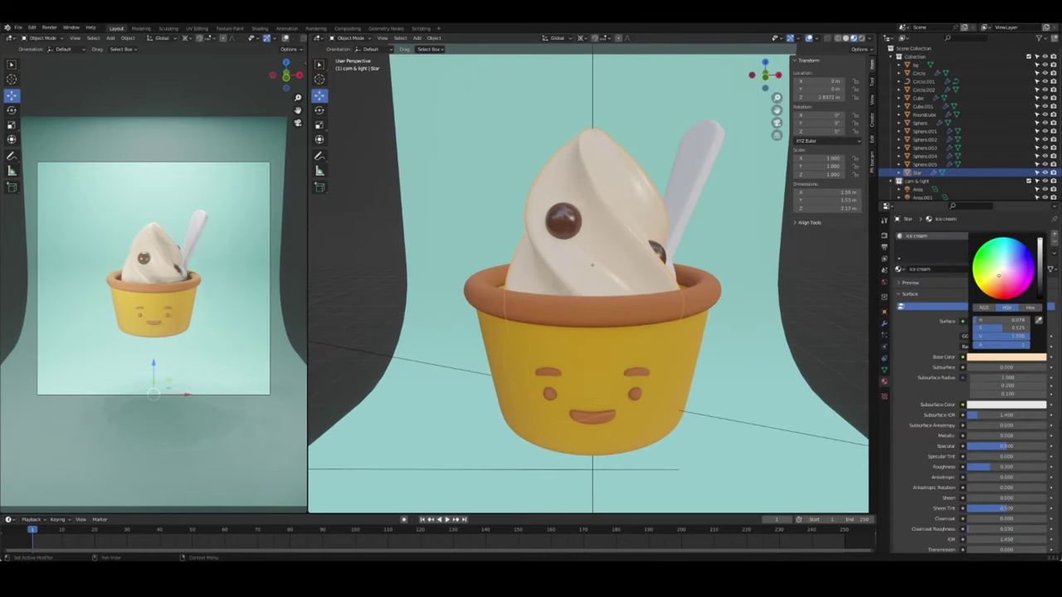
pyautogui.click(393, 321)
pyautogui.hotkey('ctrl', 's')
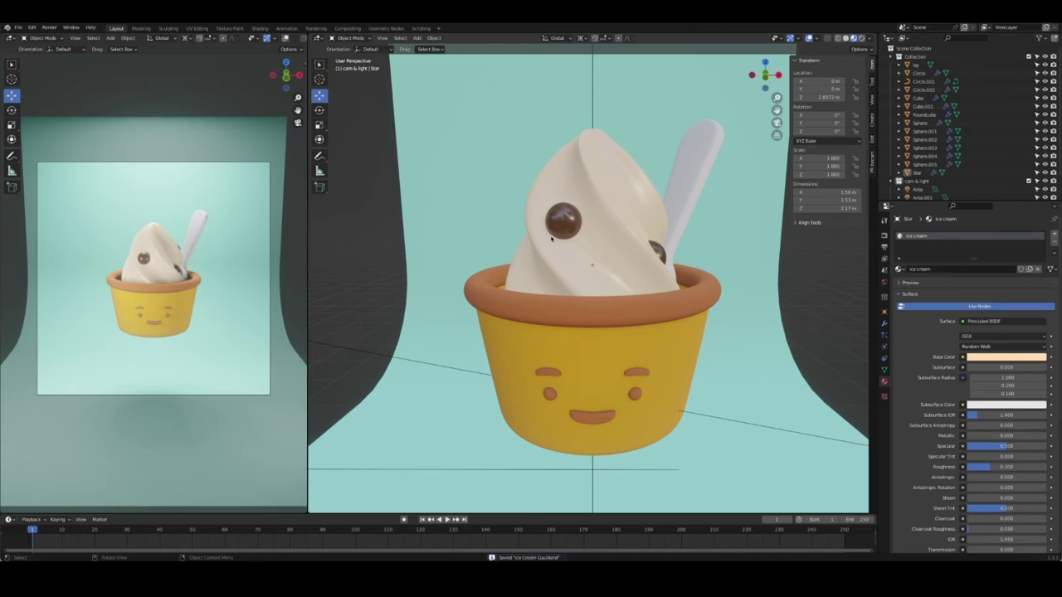
# Lower the area light's power to 800 W and save
pyautogui.scroll(-5, 589, 282)
pyautogui.click(917, 190)
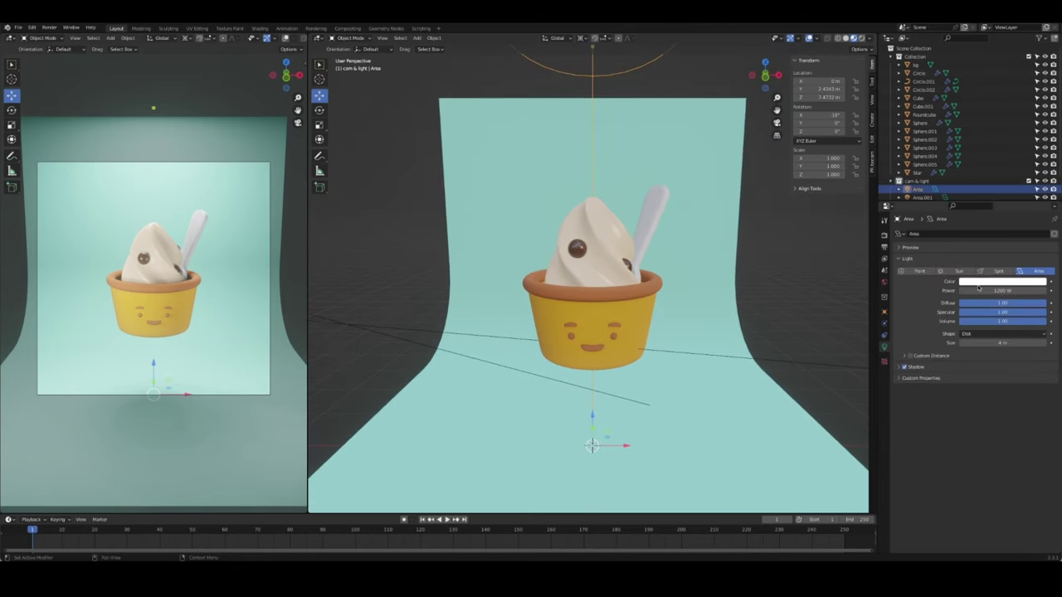
pyautogui.doubleClick(987, 290)
pyautogui.press('Return')
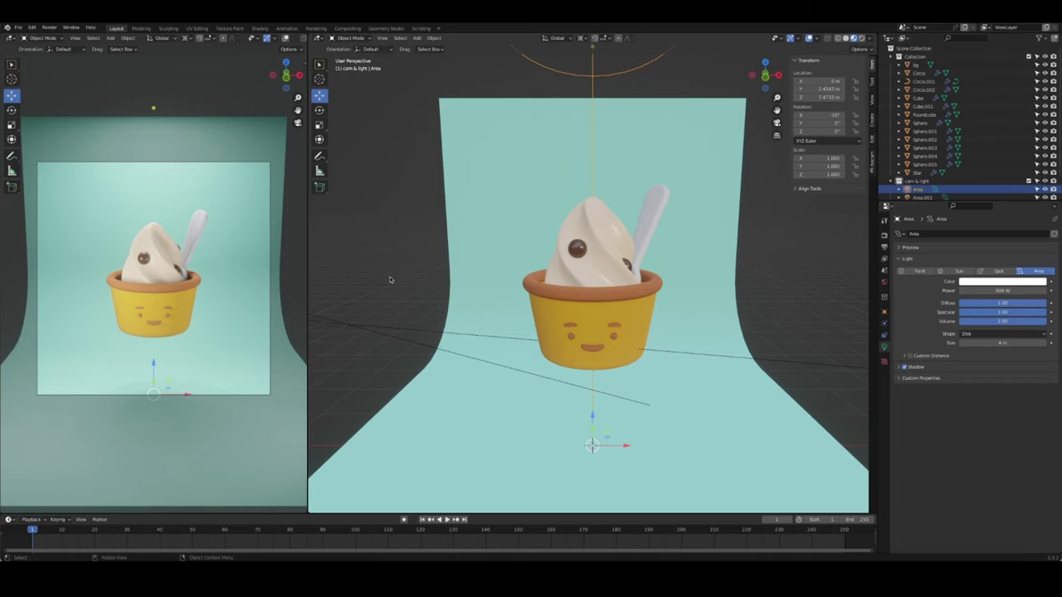
pyautogui.click(391, 280)
pyautogui.hotkey('ctrl', 's')
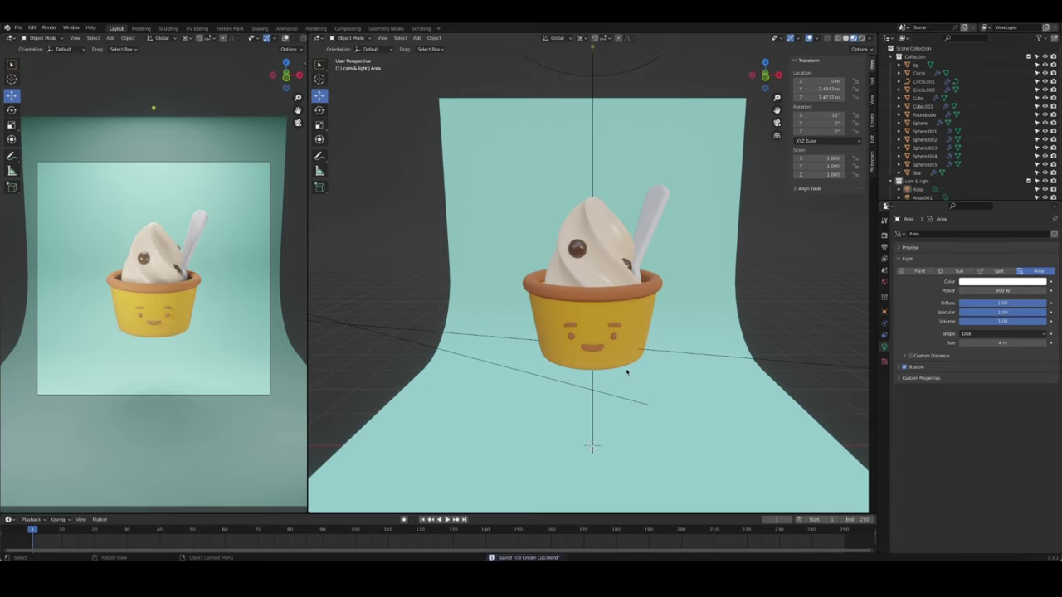
pyautogui.scroll(5, 628, 372)
# Duplicate the cup body's rim material and rename the copy cup.face
pyautogui.click(628, 372)
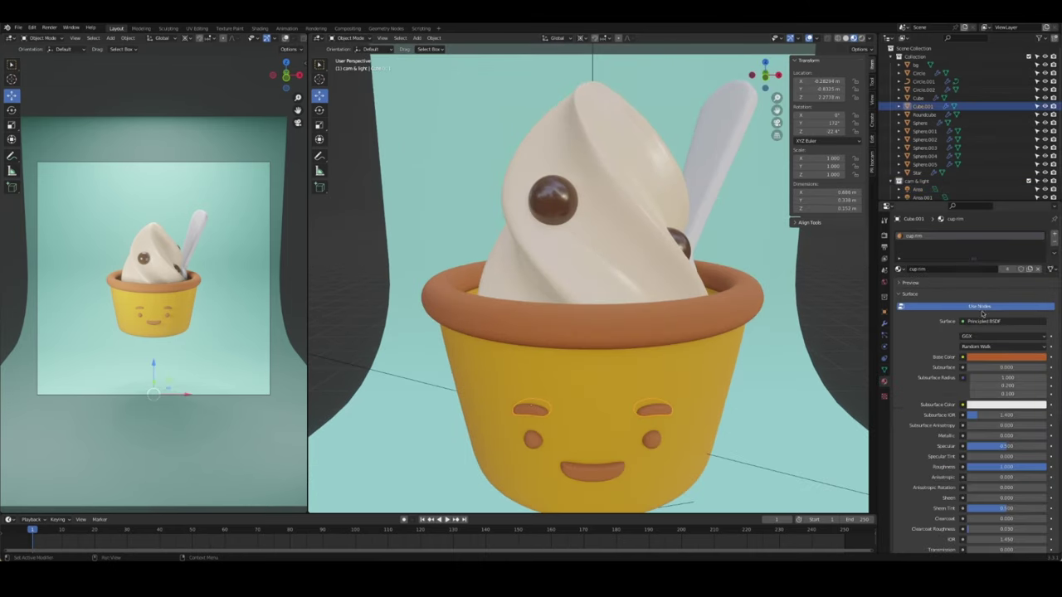
pyautogui.click(1019, 269)
pyautogui.doubleClick(920, 235)
pyautogui.write('e')
pyautogui.press('Return')
pyautogui.click(1018, 360)
pyautogui.click(398, 337)
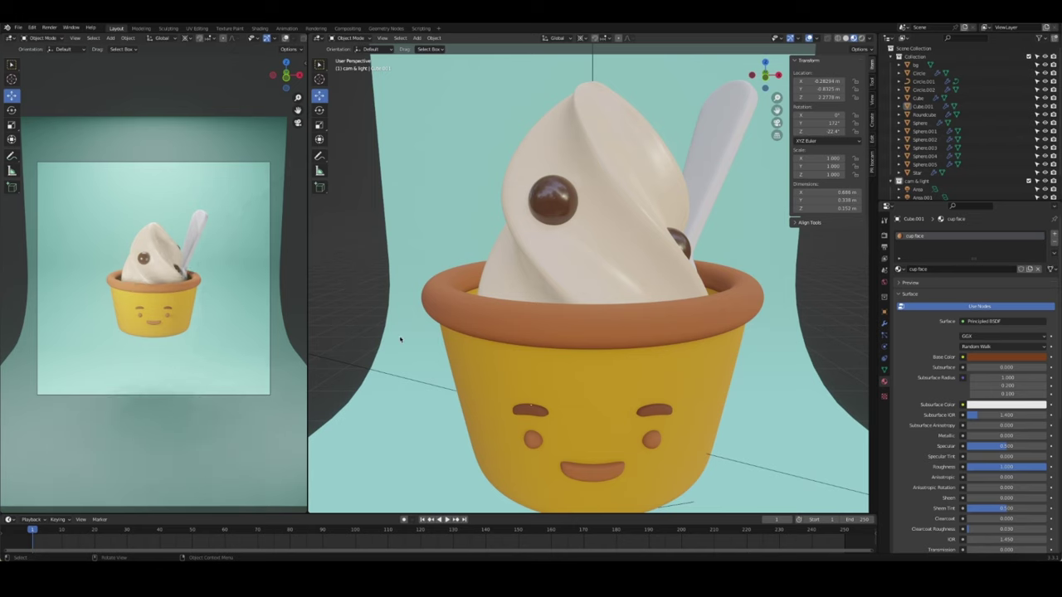
# Assign cup.face to the Roundcube and Cube face pieces and save
pyautogui.moveTo(531, 440); pyautogui.dragTo(533, 345, button='middle')
pyautogui.click(533, 345)
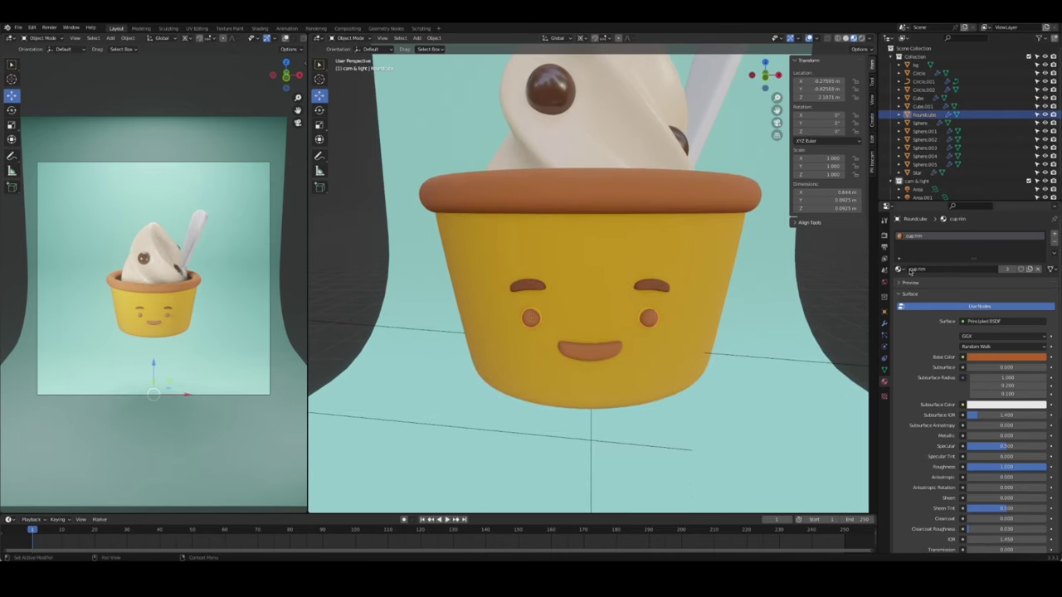
pyautogui.click(901, 268)
pyautogui.click(938, 312)
pyautogui.click(901, 268)
pyautogui.click(937, 301)
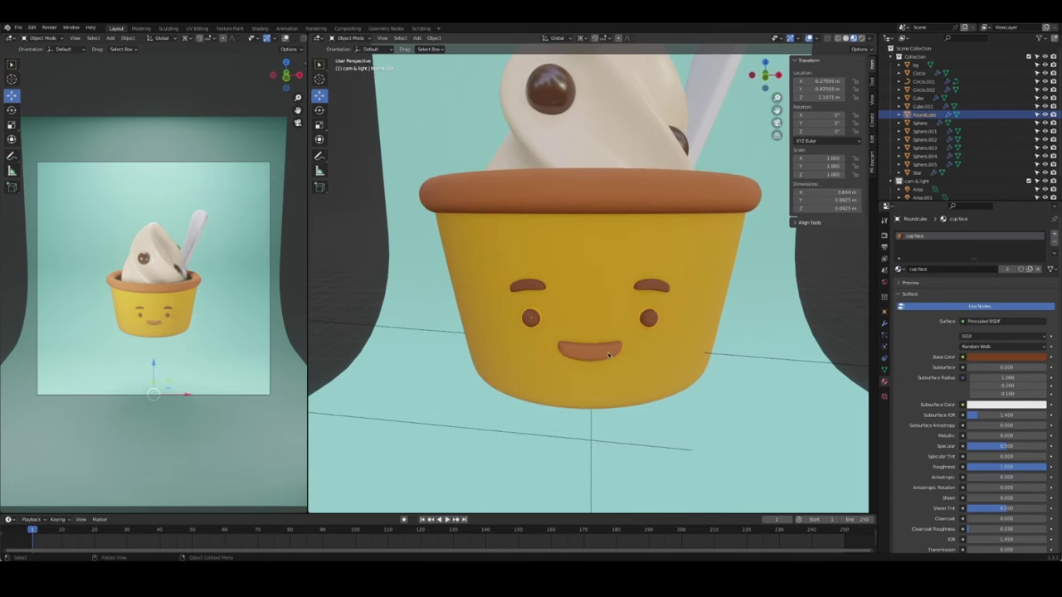
pyautogui.click(608, 355)
pyautogui.click(902, 269)
pyautogui.hotkey('ctrl', 's')
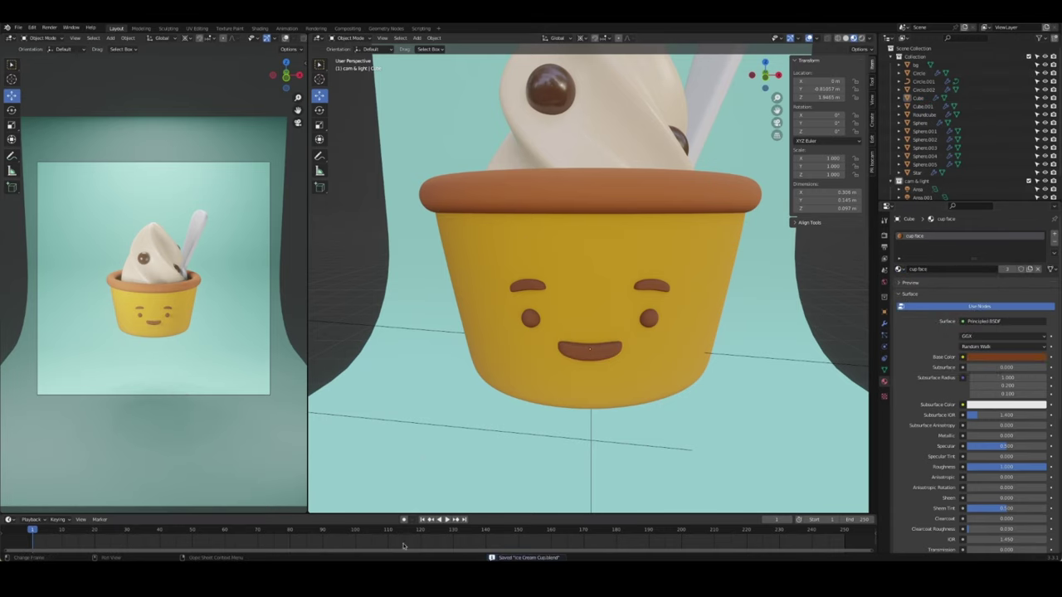
# Enlarge the timeline area and turn it into the Shader Editor
pyautogui.moveTo(421, 514); pyautogui.dragTo(420, 321)
pyautogui.click(10, 325)
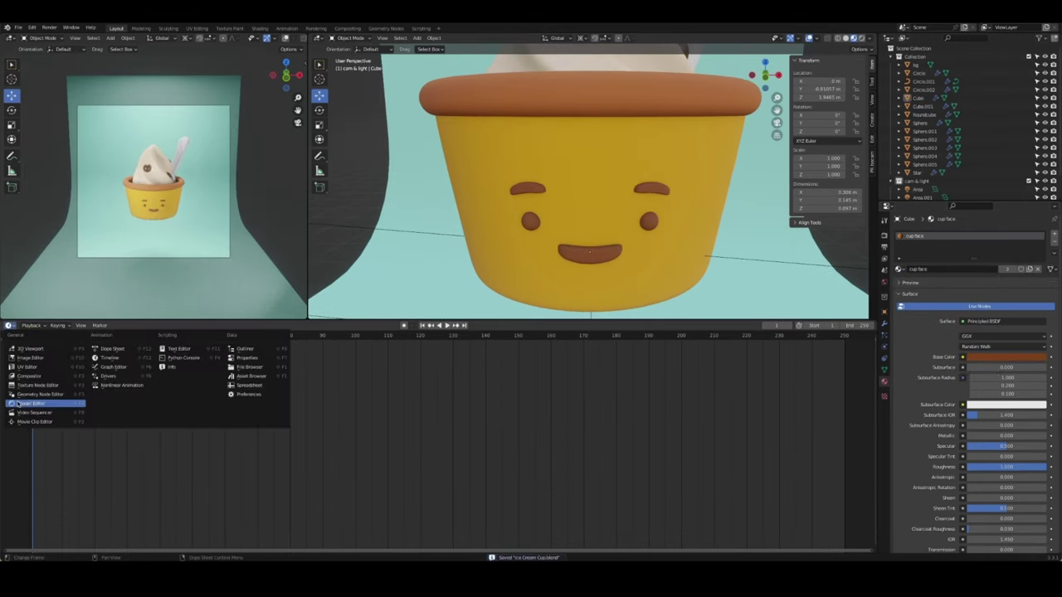
pyautogui.click(41, 404)
pyautogui.moveTo(384, 440); pyautogui.dragTo(543, 440, button='middle')
pyautogui.scroll(3, 589, 183)
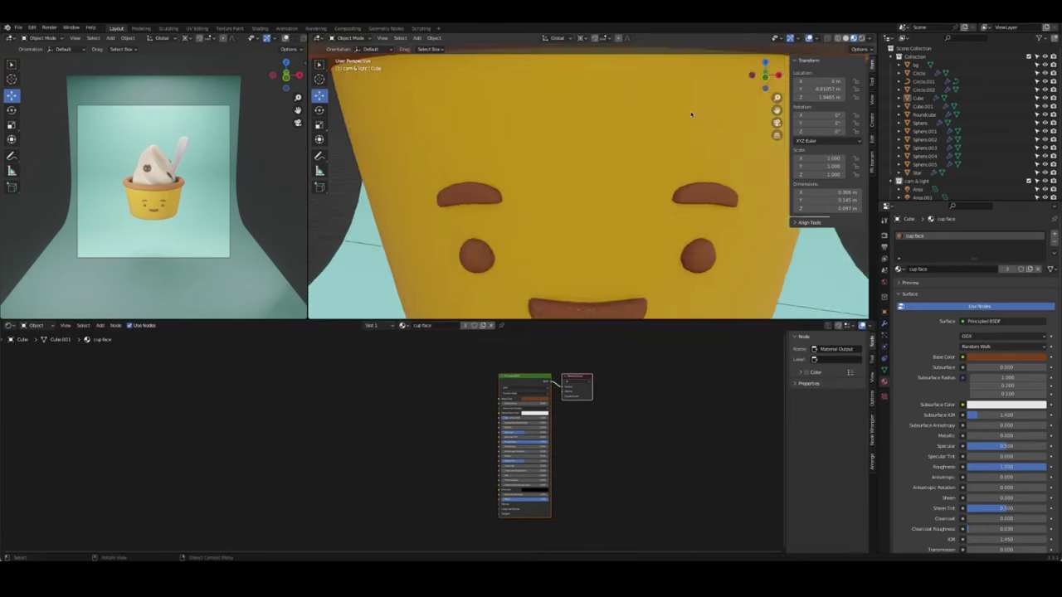
pyautogui.scroll(-5, 589, 183)
# Give the spoon (Circle.002) a new material named 'spoon'
pyautogui.click(657, 79)
pyautogui.click(986, 269)
pyautogui.doubleClick(919, 236)
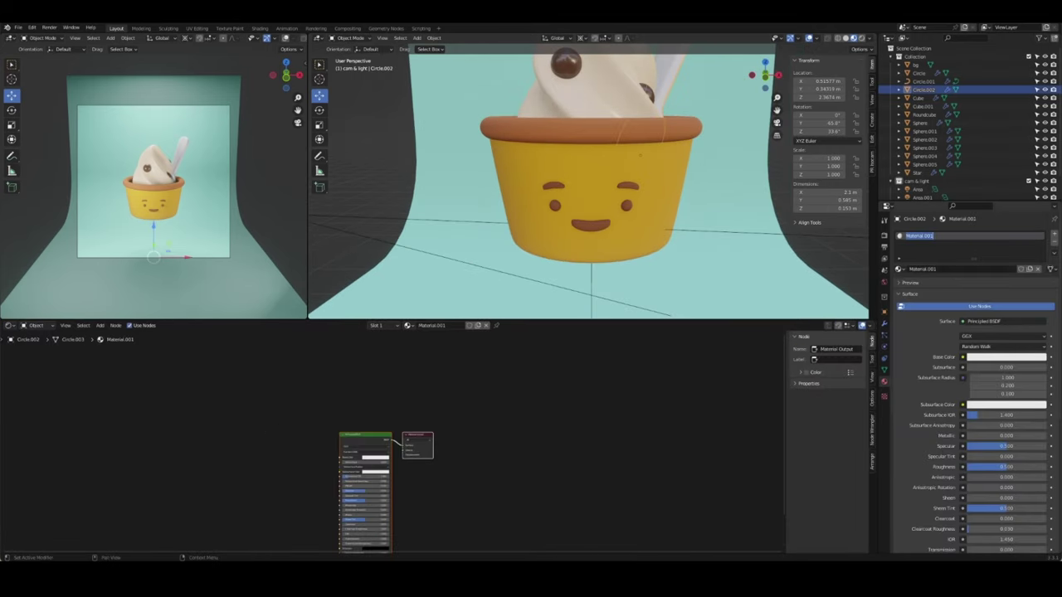
pyautogui.write('oon')
pyautogui.press('Return')
pyautogui.scroll(1, 551, 440)
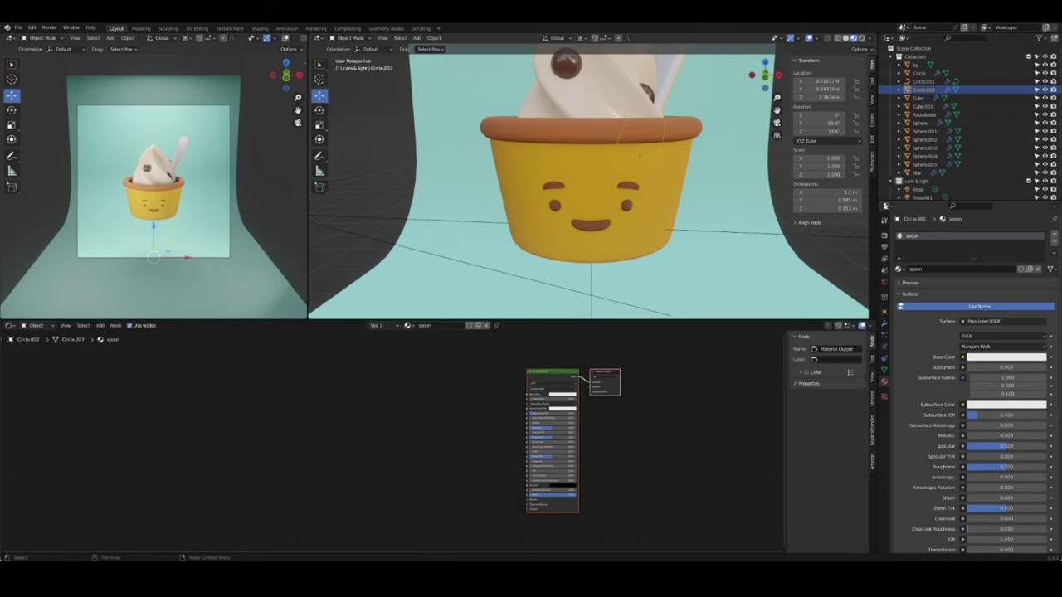
# Add a Texture Coordinate node and position it at the upper left
pyautogui.hotkey('shift', 'a')
pyautogui.click(254, 398)
pyautogui.write('texture')
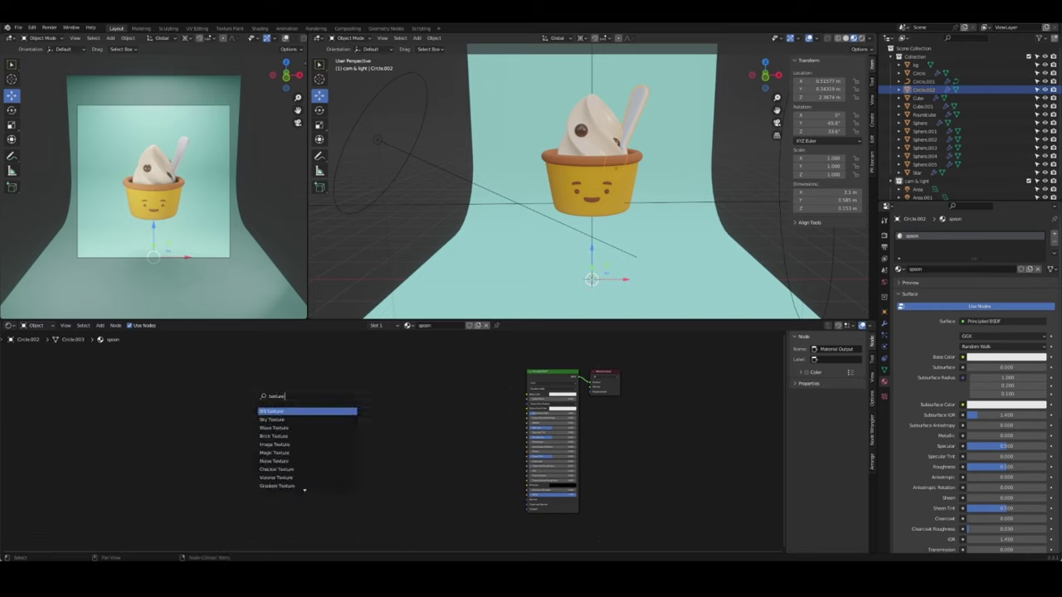
pyautogui.write(' coord')
pyautogui.press('Return')
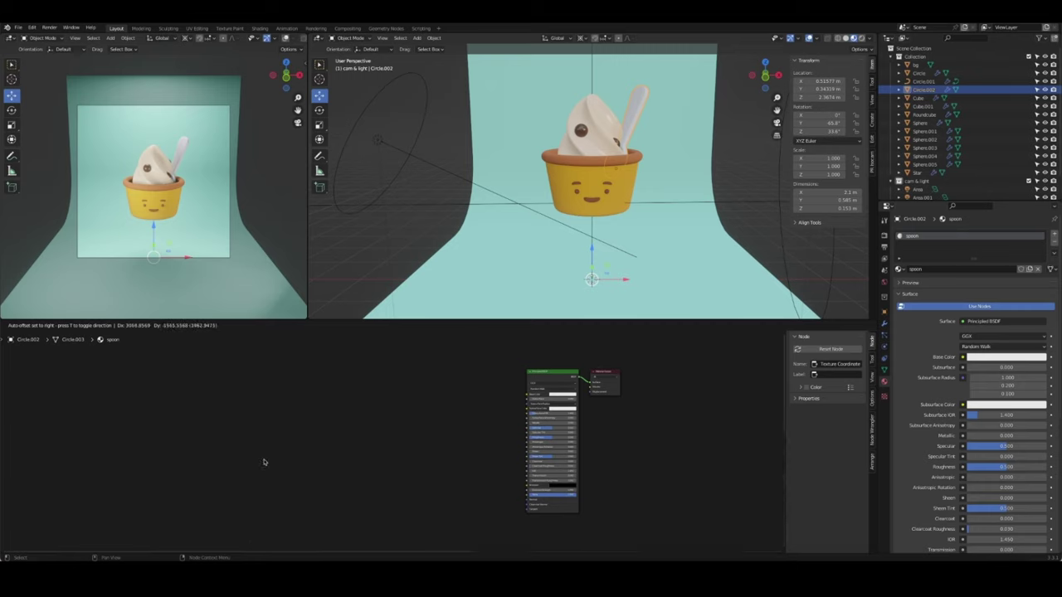
pyautogui.click(263, 462)
pyautogui.moveTo(525, 450); pyautogui.dragTo(556, 486, button='middle')
pyautogui.scroll(-1, 521, 428)
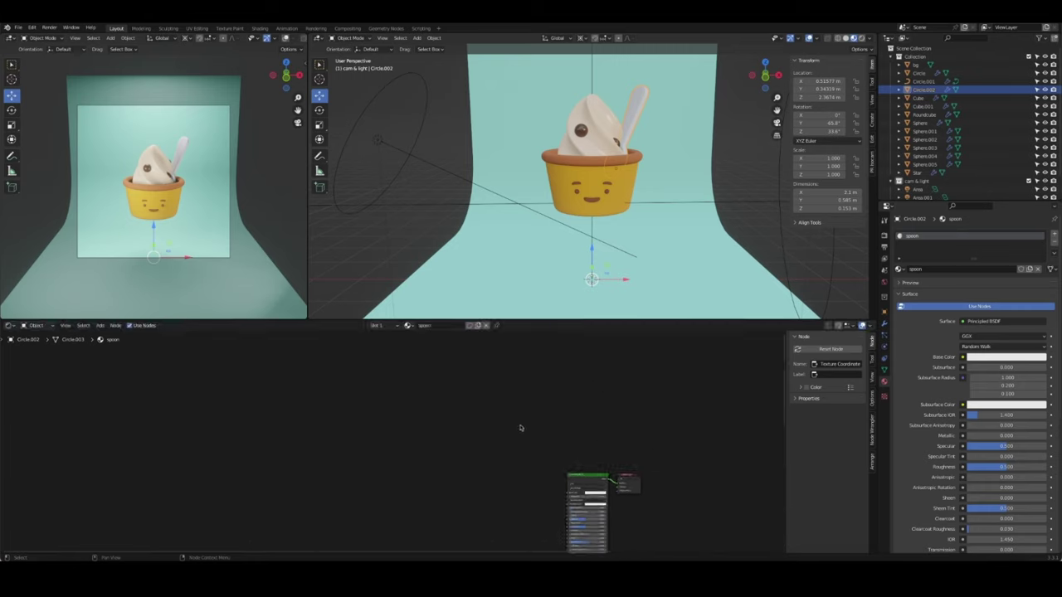
pyautogui.scroll(-1, 520, 428)
pyautogui.moveTo(517, 445); pyautogui.dragTo(533, 342, button='middle')
pyautogui.moveTo(586, 412); pyautogui.dragTo(412, 372)
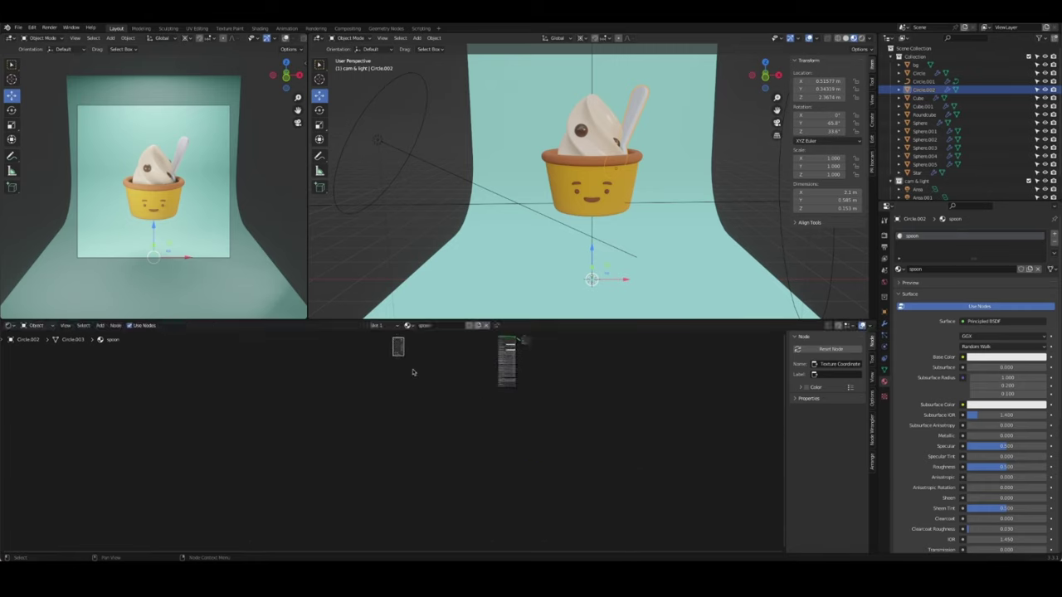
pyautogui.moveTo(412, 372); pyautogui.dragTo(446, 429, button='middle')
pyautogui.scroll(5, 476, 390)
pyautogui.moveTo(477, 391); pyautogui.dragTo(387, 426, button='middle')
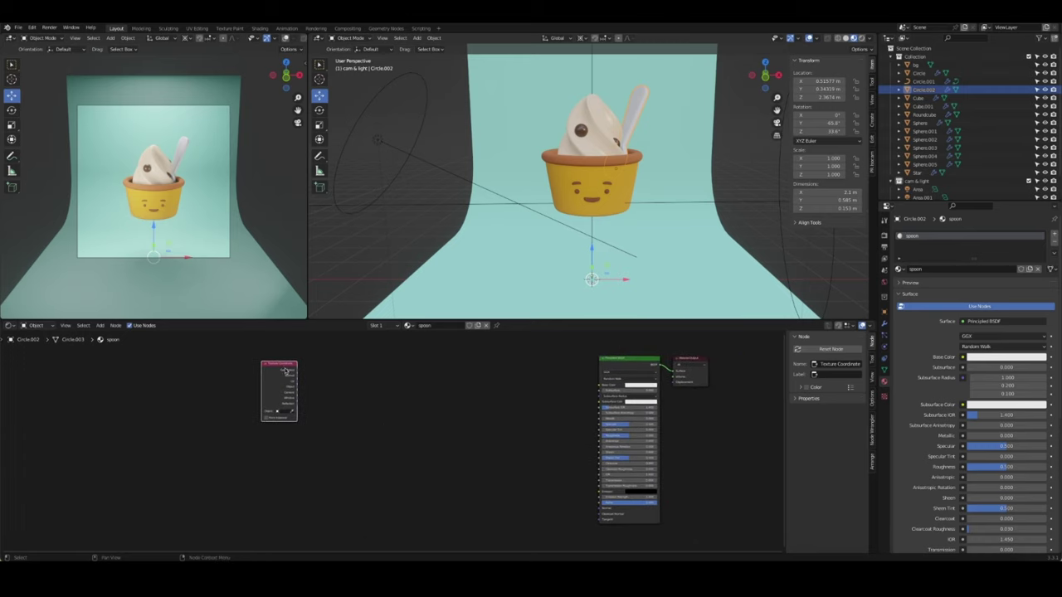
pyautogui.moveTo(286, 370); pyautogui.dragTo(265, 383)
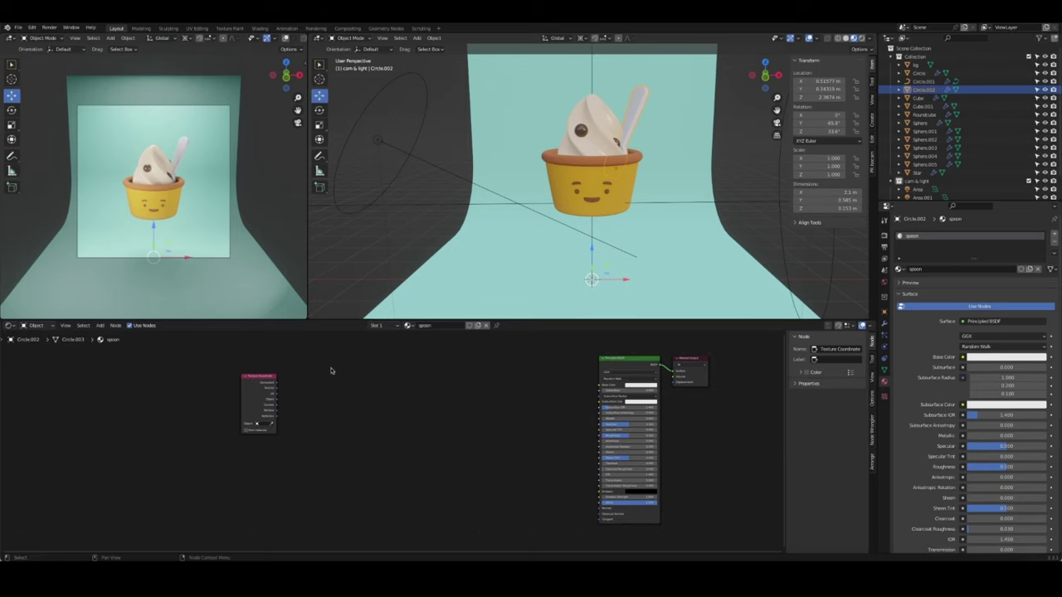
# Add a Mapping node and a Musgrave Texture node beside it
pyautogui.hotkey('shift', 'a')
pyautogui.write('map')
pyautogui.press('Return')
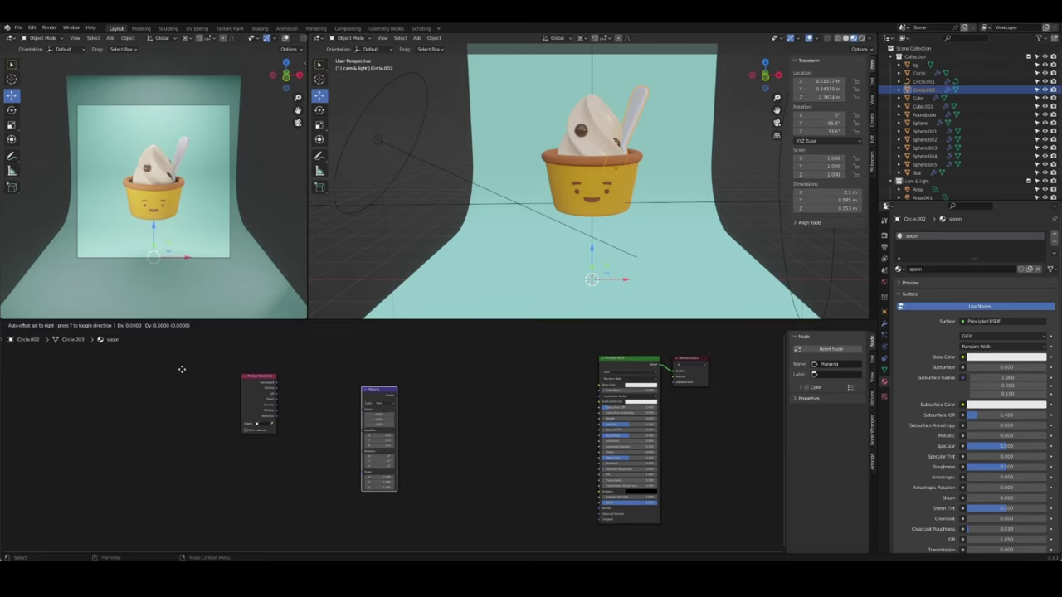
pyautogui.click(179, 388)
pyautogui.hotkey('shift', 'a')
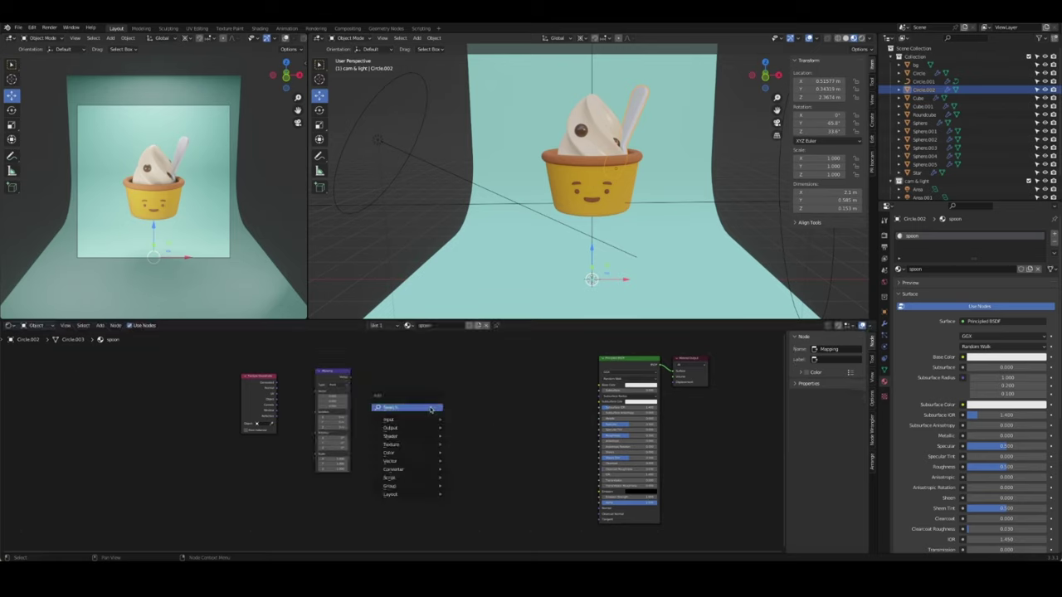
pyautogui.write('musg')
pyautogui.press('Return')
pyautogui.click(378, 349)
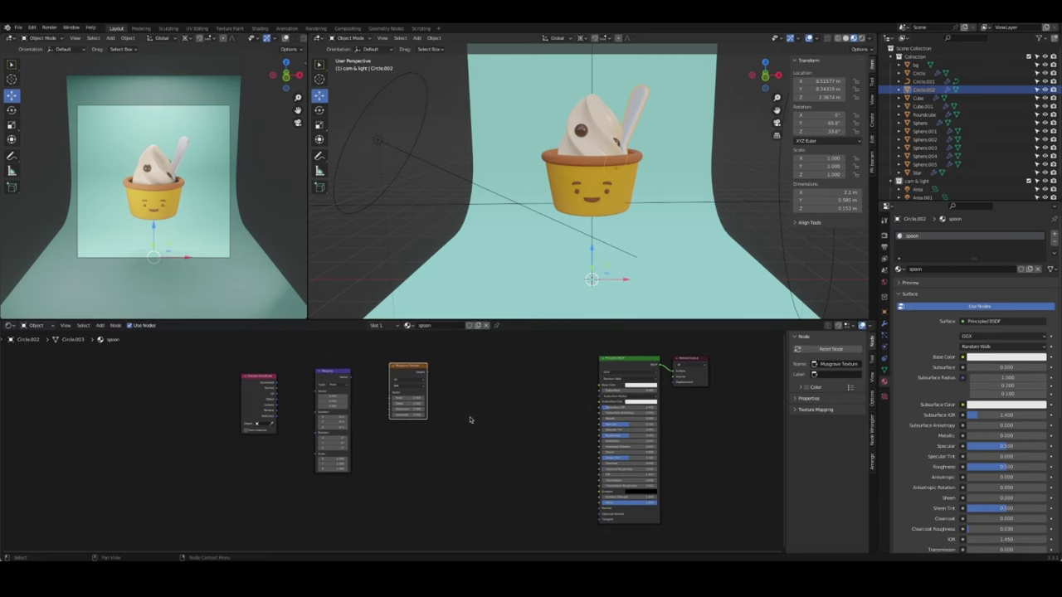
# Heighten the node editor, frame the cup and spoon in the viewports, and save
pyautogui.moveTo(469, 322); pyautogui.dragTo(466, 273)
pyautogui.moveTo(465, 274); pyautogui.dragTo(566, 220, button='middle')
pyautogui.scroll(6, 567, 219)
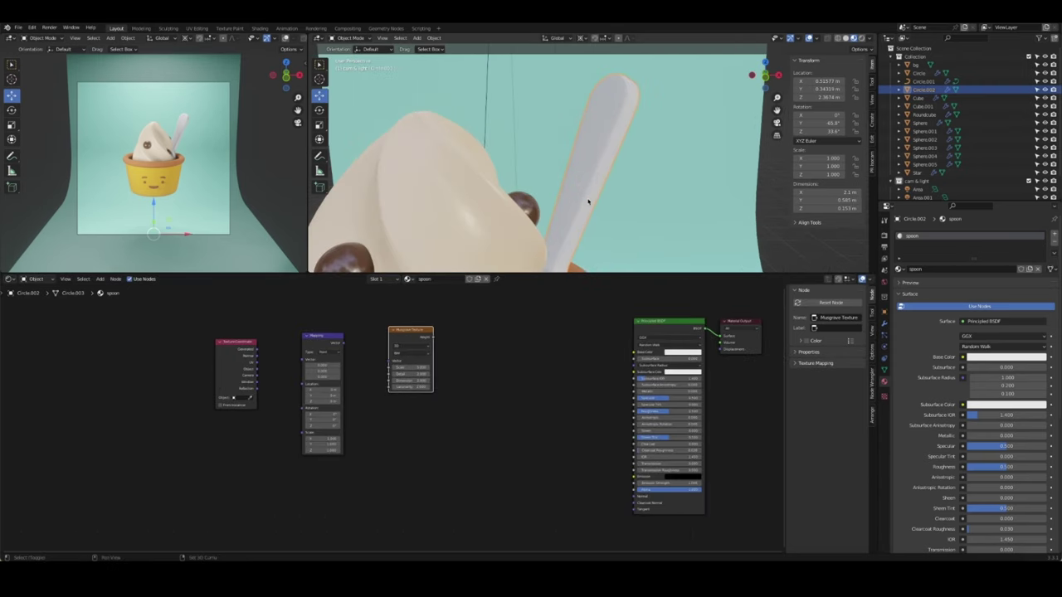
pyautogui.moveTo(410, 348); pyautogui.dragTo(406, 352)
pyautogui.moveTo(248, 211); pyautogui.dragTo(249, 199, button='middle')
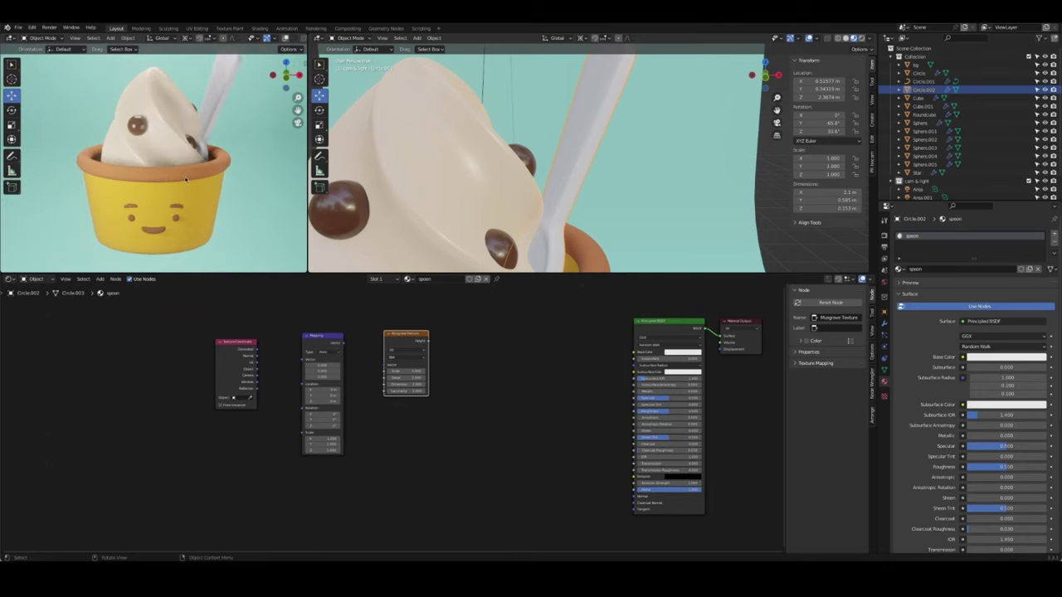
pyautogui.hotkey('ctrl', 's')
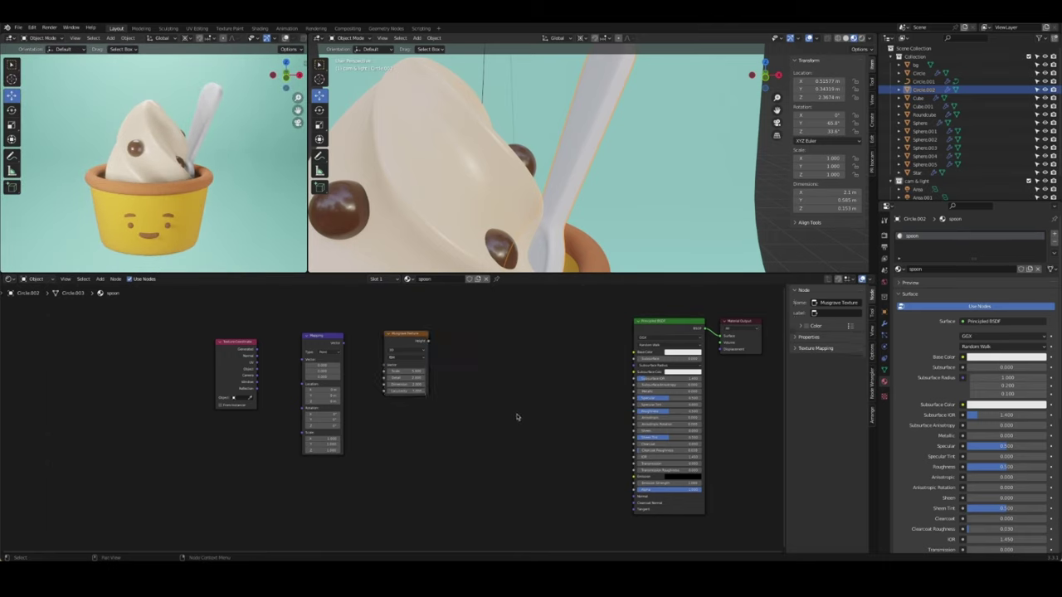
pyautogui.hotkey('shift', 'a')
# Add a Noise Texture node and a ColorRamp node
pyautogui.click(475, 356)
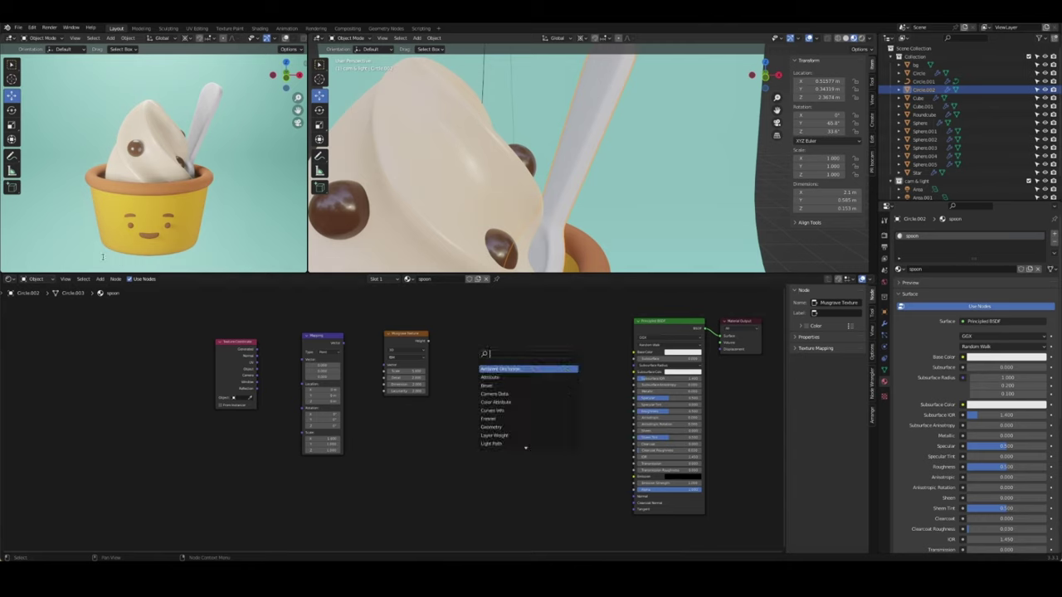
pyautogui.write('noise')
pyautogui.click(495, 378)
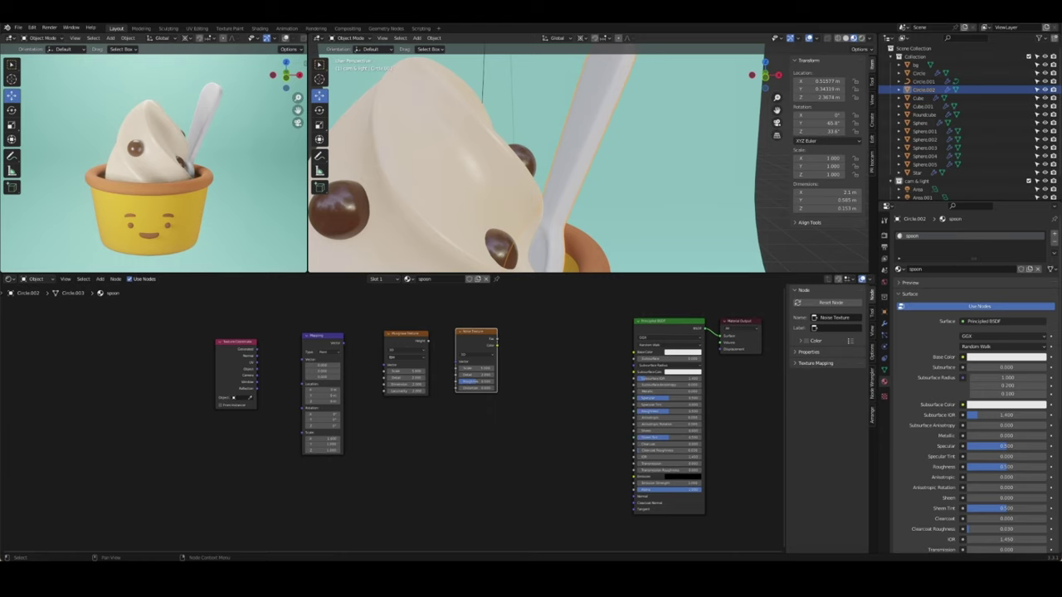
pyautogui.hotkey('shift', 'a')
pyautogui.click(531, 363)
pyautogui.write('col')
pyautogui.press('Return')
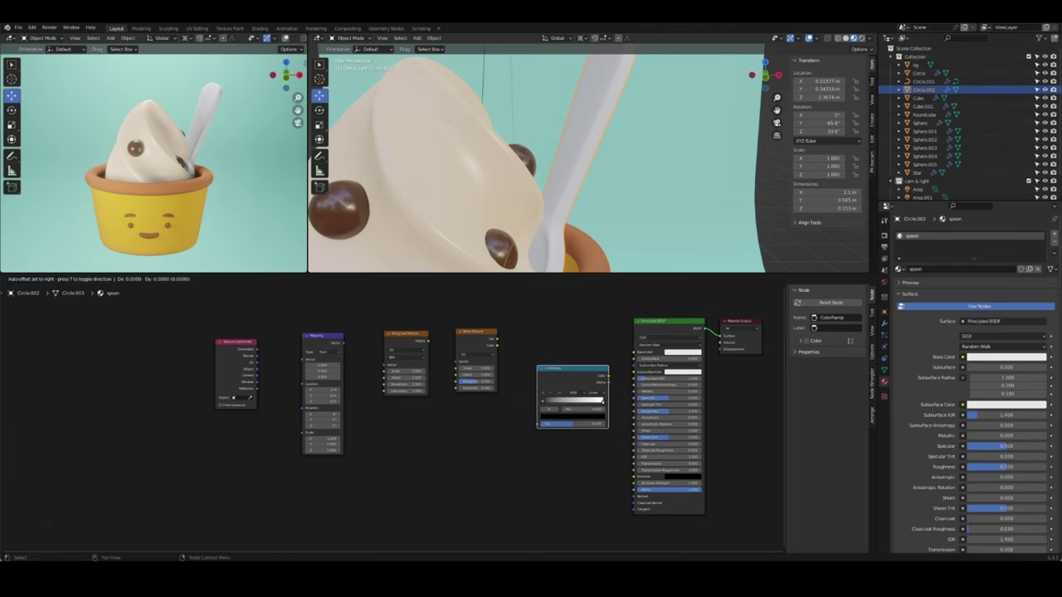
pyautogui.press('Escape')
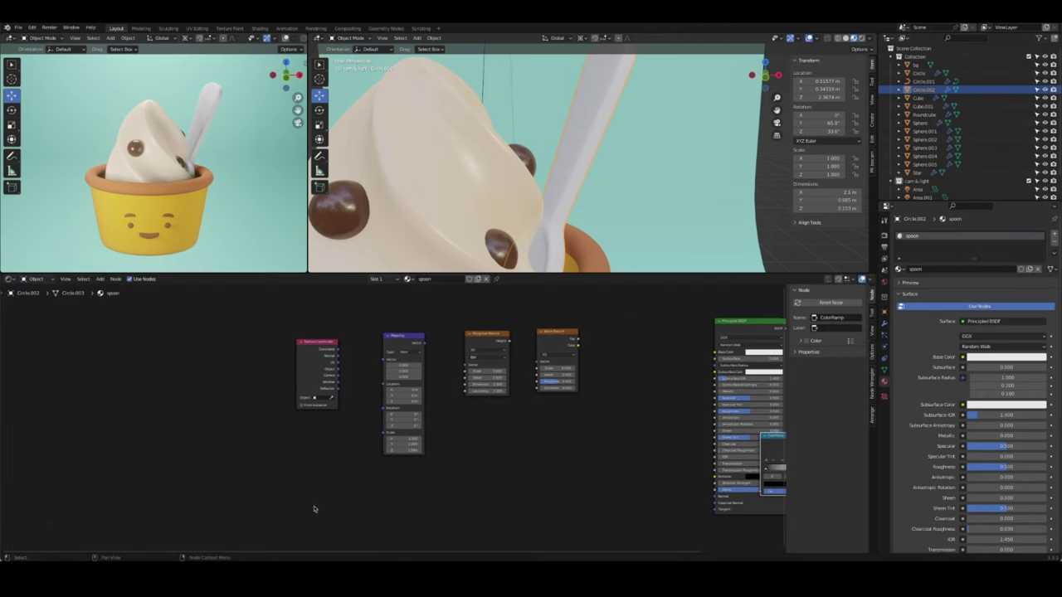
pyautogui.press('g')
pyautogui.click(531, 373)
# Line up Texture Coordinate, Mapping, Musgrave, Noise and ColorRamp before the Principled BSDF
pyautogui.moveTo(345, 338); pyautogui.dragTo(230, 335, button='middle')
pyautogui.moveTo(198, 338); pyautogui.dragTo(134, 318)
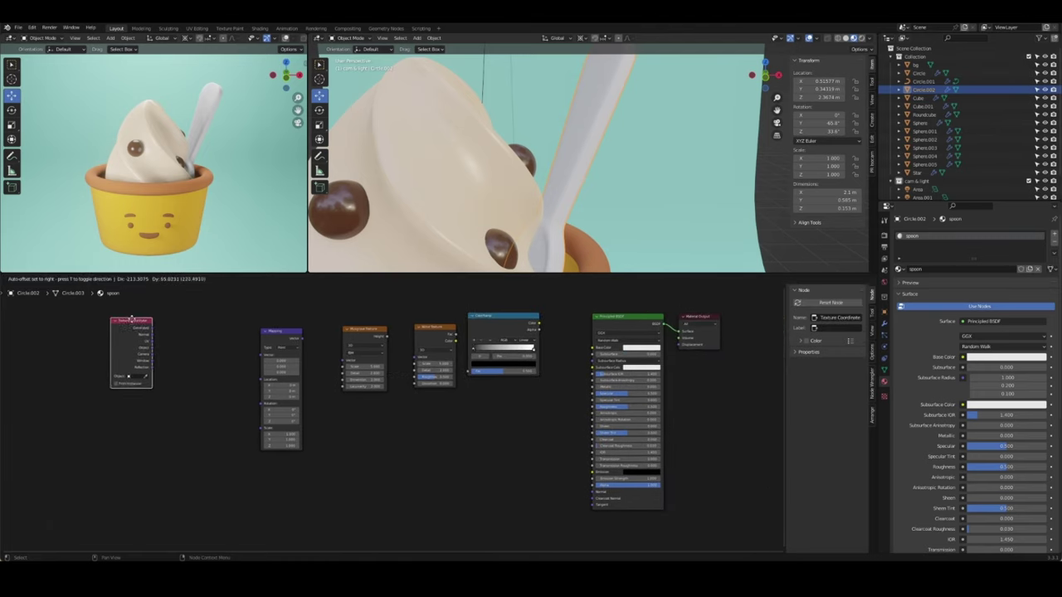
pyautogui.moveTo(282, 331); pyautogui.dragTo(204, 322)
pyautogui.moveTo(365, 330); pyautogui.dragTo(282, 323)
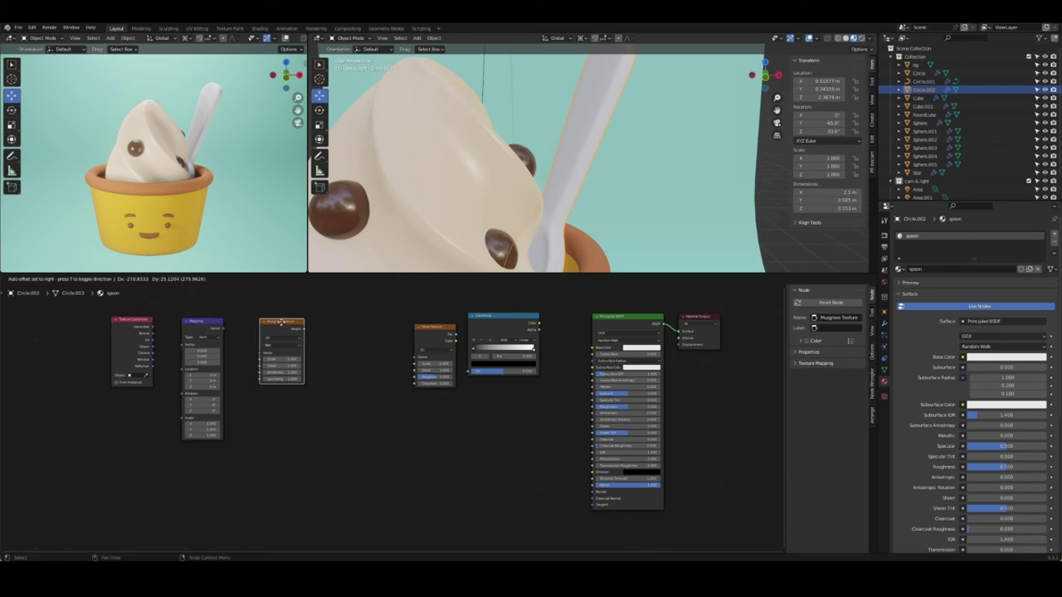
pyautogui.moveTo(434, 327); pyautogui.dragTo(355, 323)
pyautogui.moveTo(503, 316); pyautogui.dragTo(456, 321)
pyautogui.moveTo(646, 350); pyautogui.dragTo(614, 351)
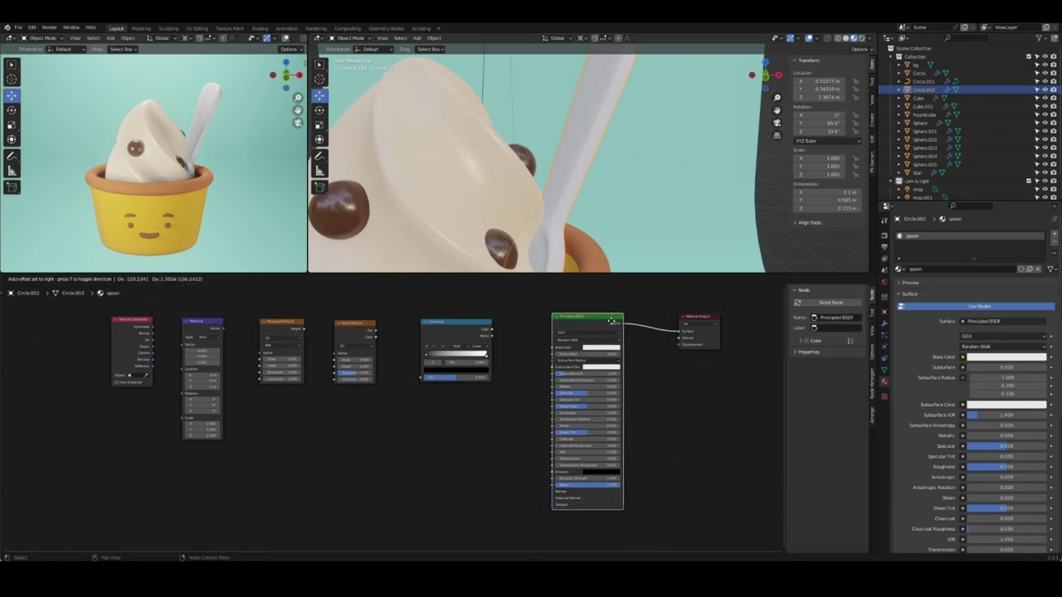
# Add a second ColorRamp node below the first
pyautogui.hotkey('shift', 'a')
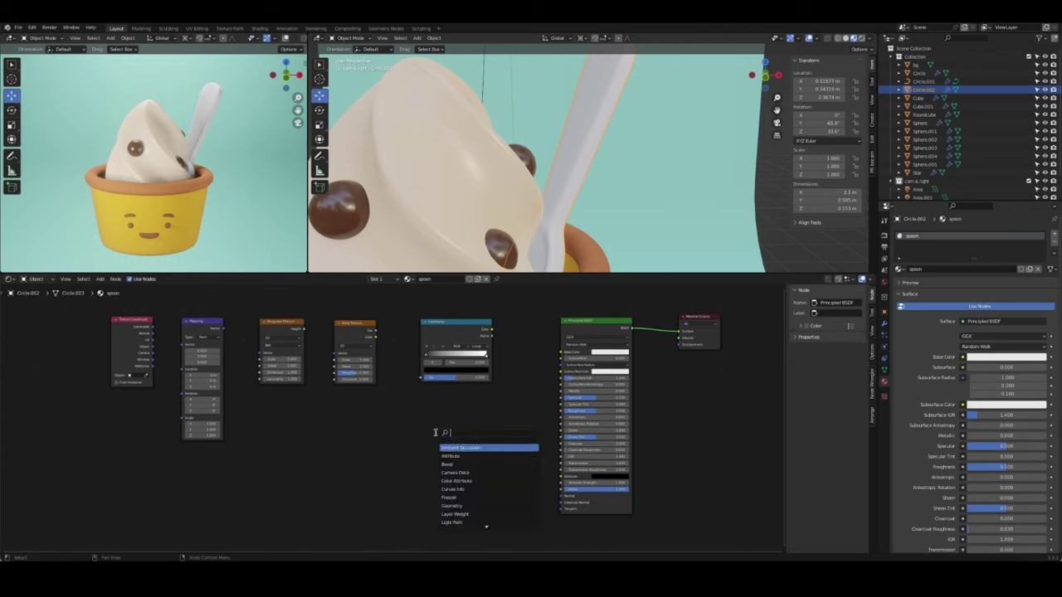
pyautogui.write('color ramp')
pyautogui.press('Return')
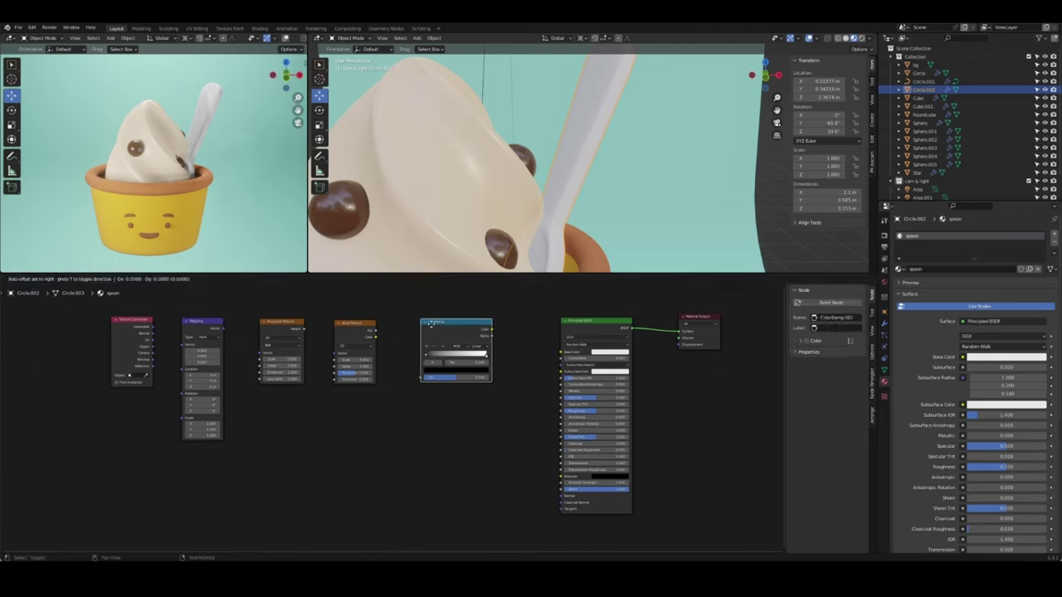
pyautogui.click(431, 397)
# Add a Bump node below the second ColorRamp
pyautogui.hotkey('shift', 'a')
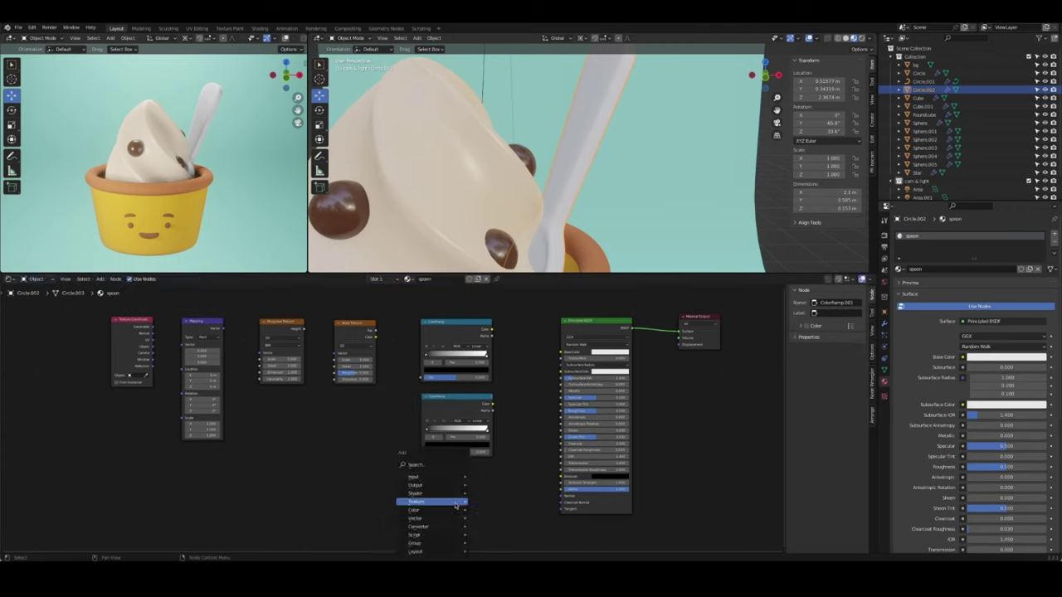
pyautogui.write('bump')
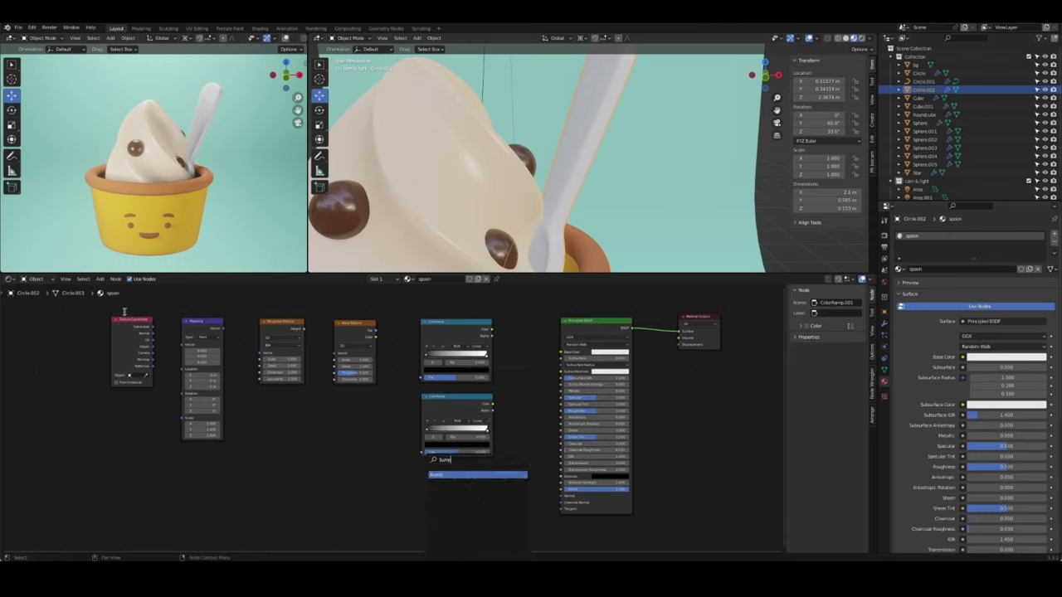
pyautogui.press('Return')
pyautogui.click(444, 479)
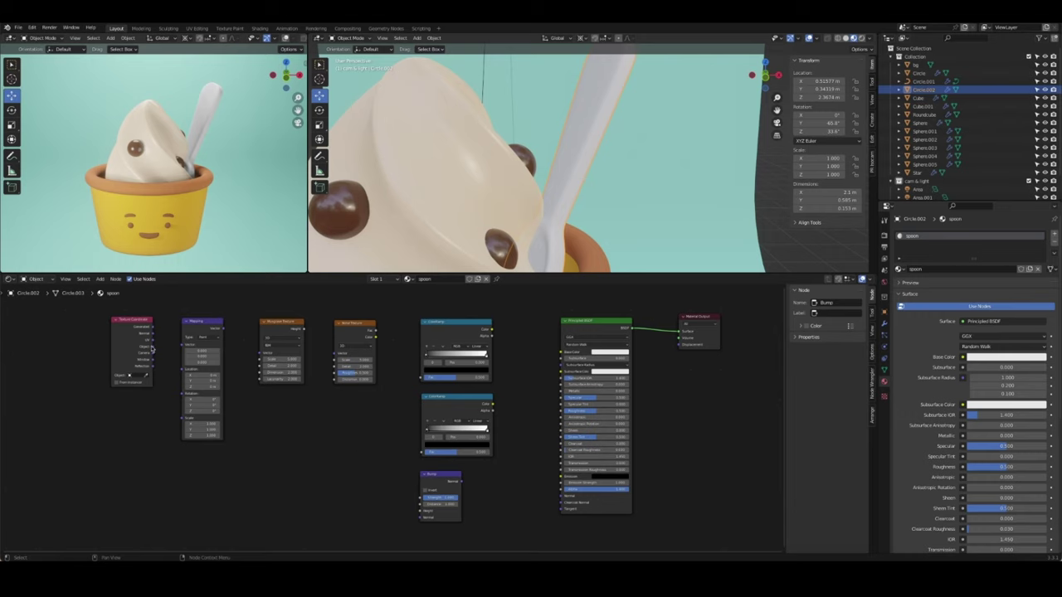
# Link Texture Coordinate Object into Mapping, Mapping into Musgrave, and Musgrave into Noise Texture
pyautogui.moveTo(151, 345); pyautogui.dragTo(183, 344)
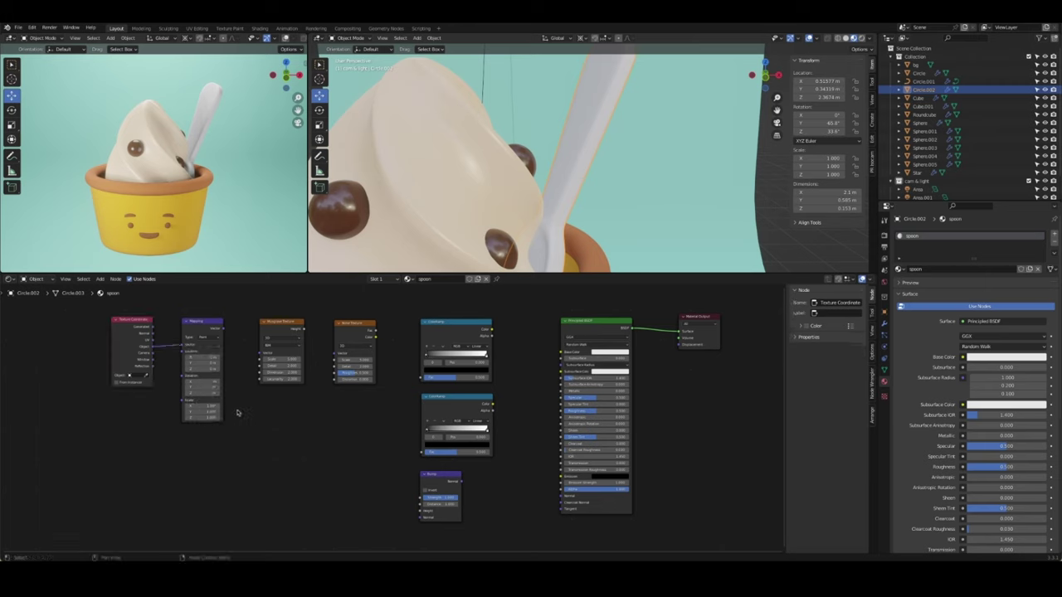
pyautogui.moveTo(223, 329); pyautogui.dragTo(260, 351)
pyautogui.moveTo(303, 330); pyautogui.dragTo(335, 354)
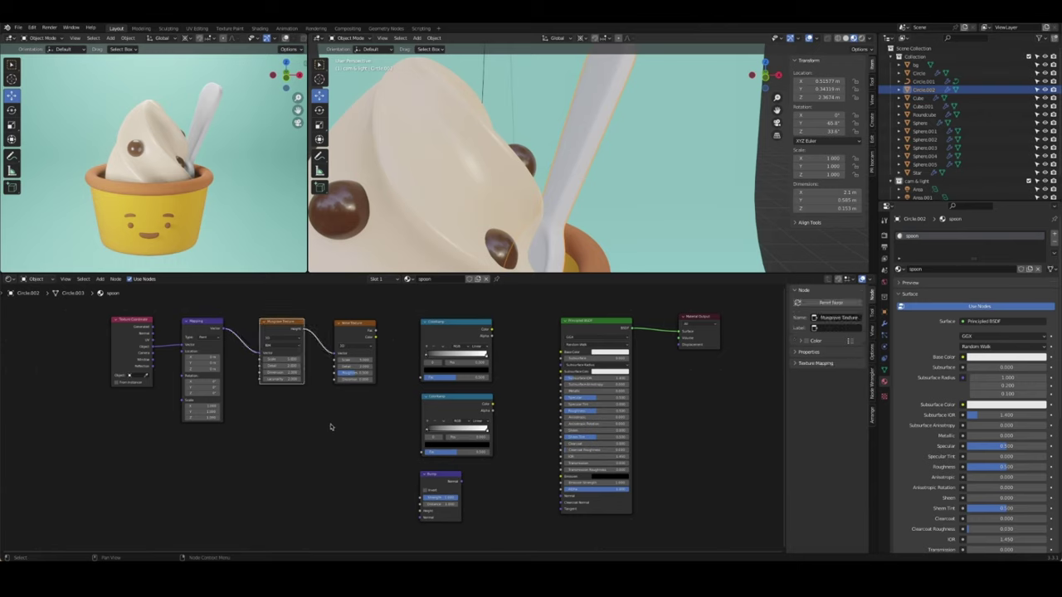
pyautogui.scroll(-2, 566, 171)
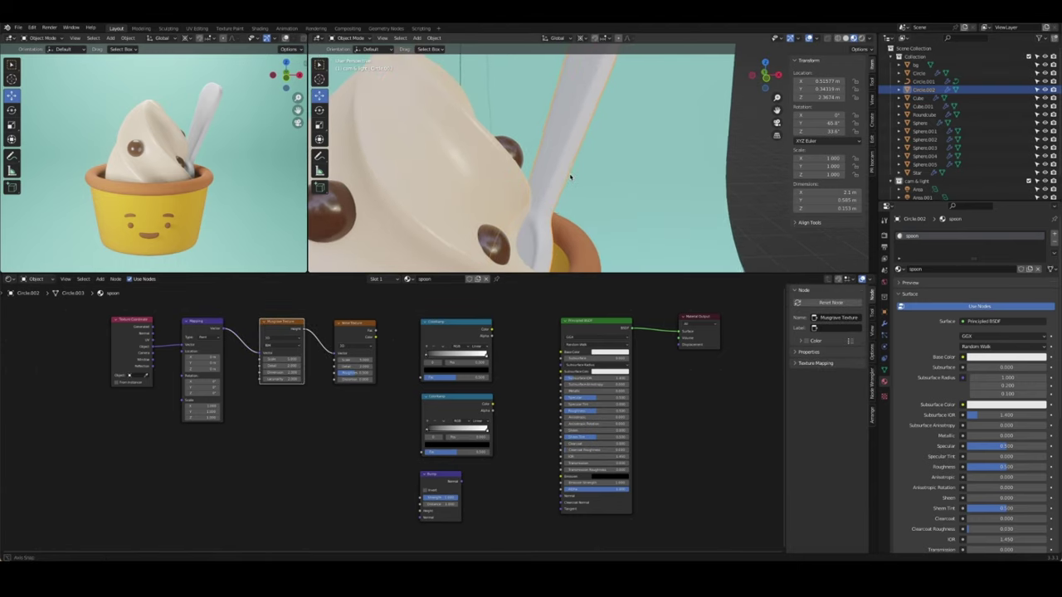
pyautogui.scroll(-2, 573, 168)
pyautogui.scroll(-2, 588, 160)
# Isolate the spoon in local view and link Noise Fac to both ColorRamps and Color to Bump Height
pyautogui.press('KP_Divide')
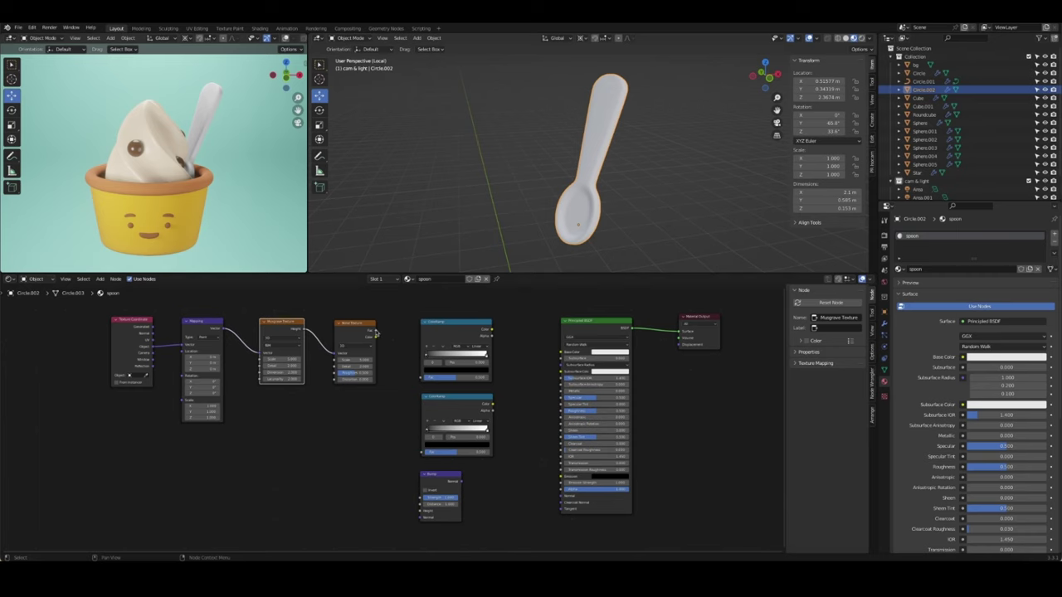
pyautogui.moveTo(376, 333); pyautogui.dragTo(422, 377)
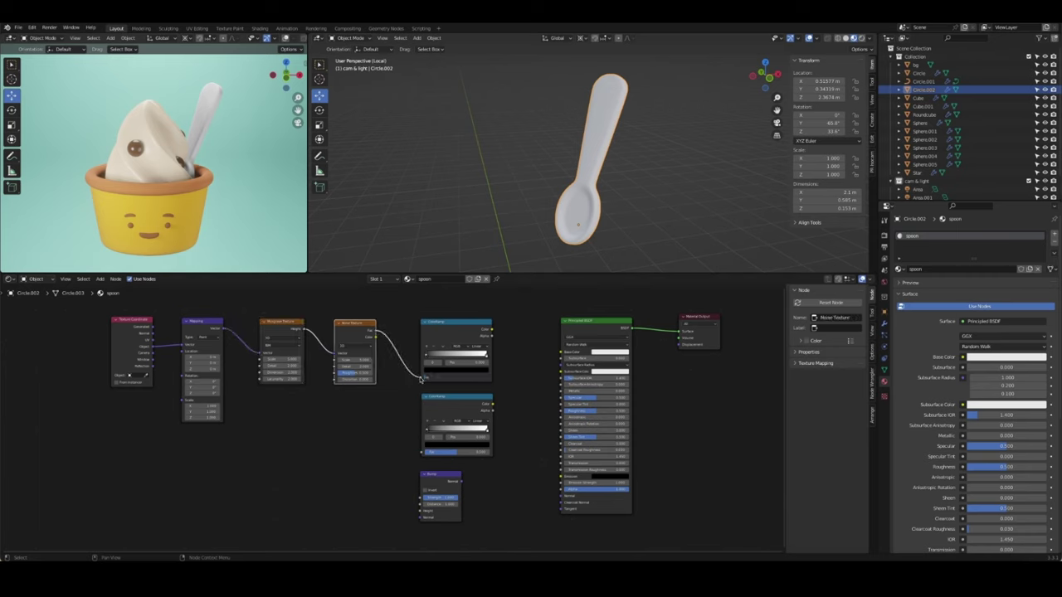
pyautogui.moveTo(376, 333); pyautogui.dragTo(423, 452)
pyautogui.moveTo(376, 336); pyautogui.dragTo(422, 513)
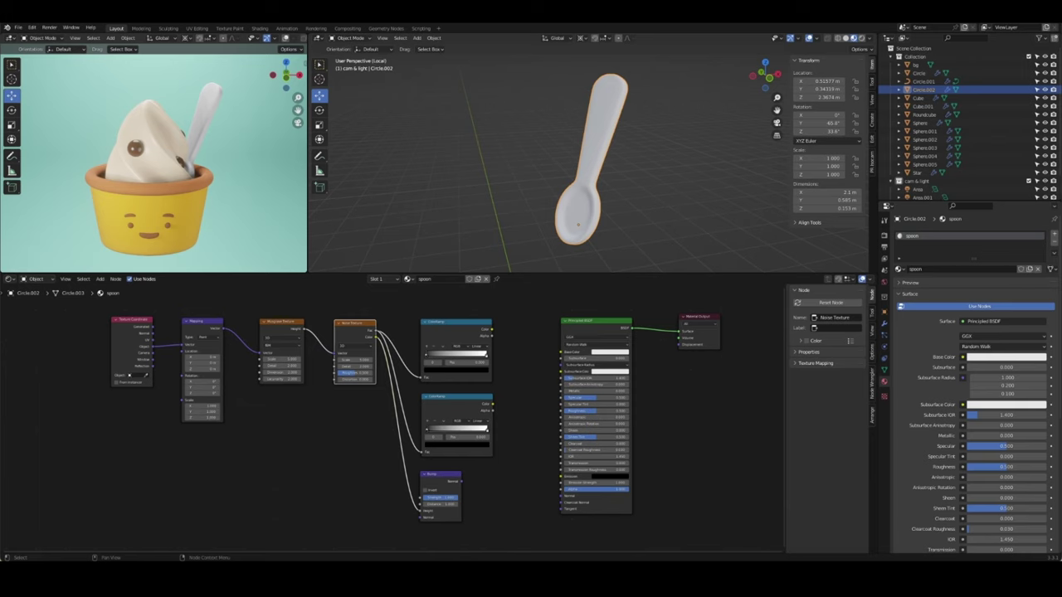
# Wire the first ColorRamp to Base and Subsurface Color, the second to Roughness, and Bump to Normal
pyautogui.moveTo(455, 399); pyautogui.dragTo(457, 302)
pyautogui.moveTo(448, 475); pyautogui.dragTo(453, 452)
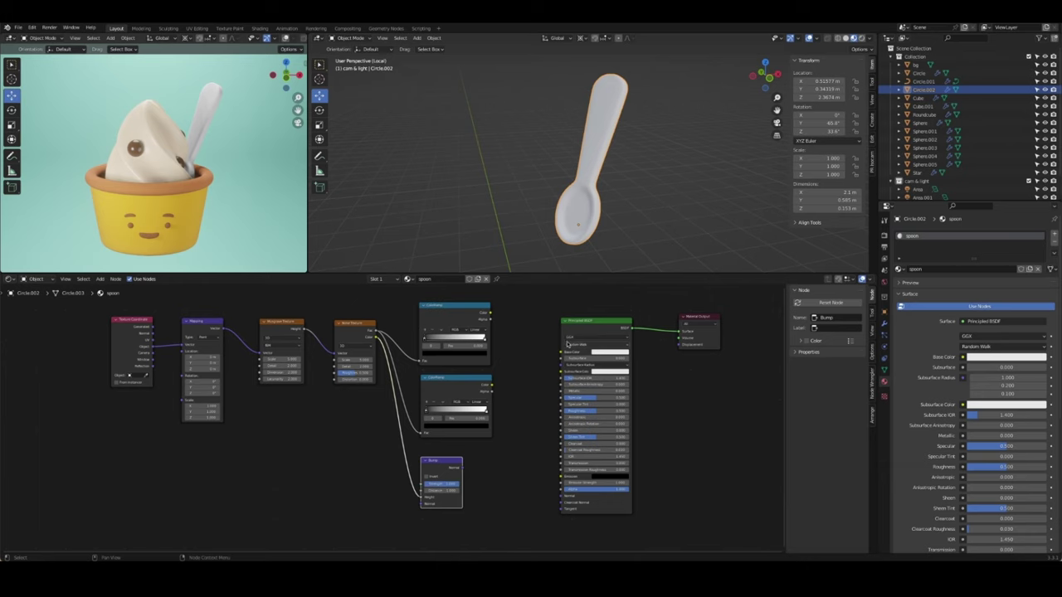
pyautogui.moveTo(489, 313); pyautogui.dragTo(562, 352)
pyautogui.moveTo(489, 314); pyautogui.dragTo(560, 375)
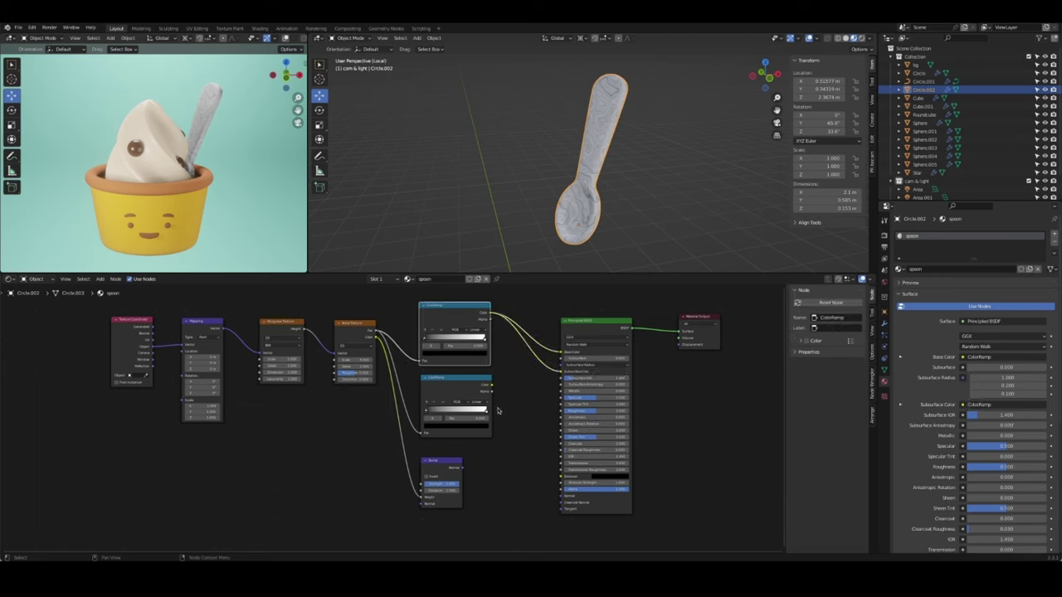
pyautogui.moveTo(491, 384); pyautogui.dragTo(563, 411)
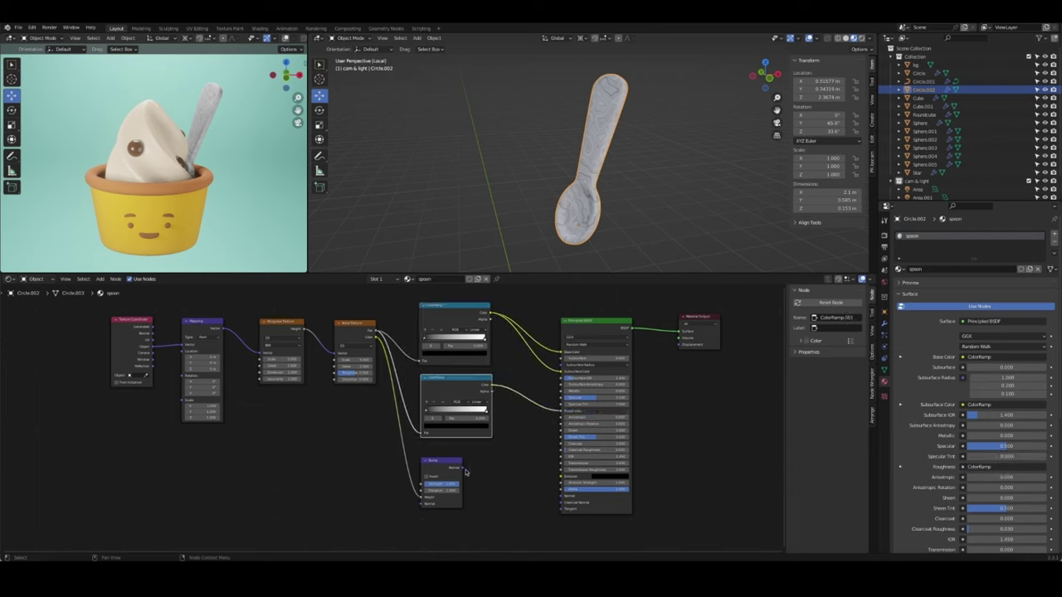
pyautogui.moveTo(462, 469); pyautogui.dragTo(562, 497)
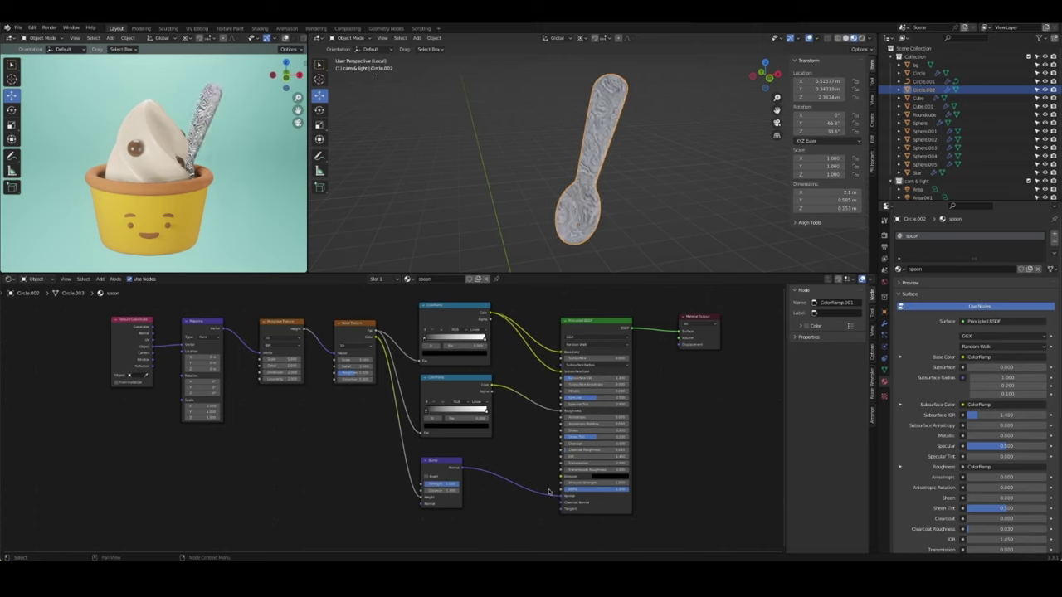
pyautogui.moveTo(557, 456); pyautogui.dragTo(551, 445)
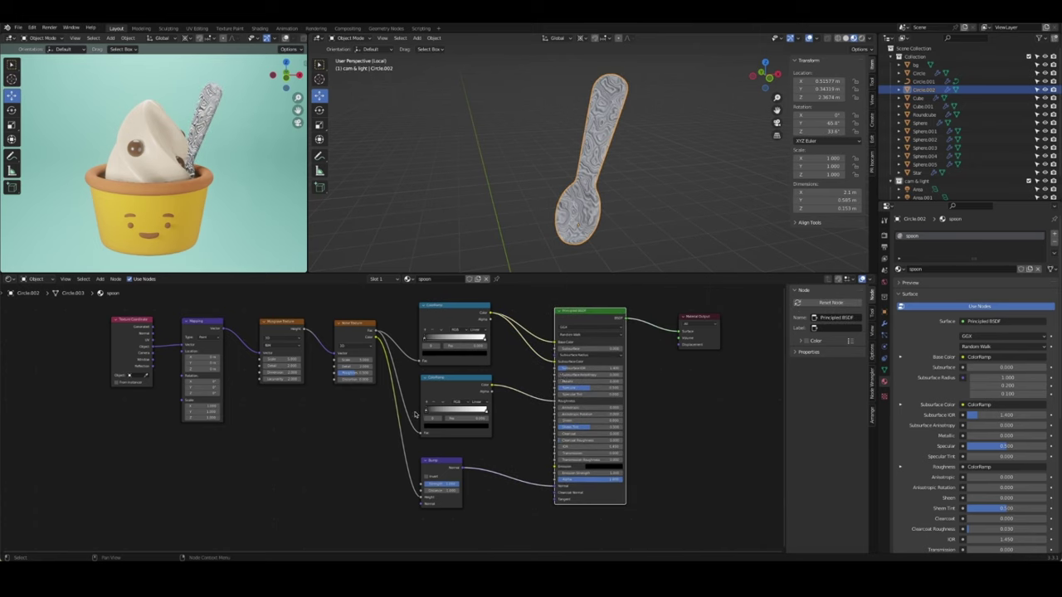
# Recolour the top ColorRamp's left stop a pinkish tan and shift it along the gradient
pyautogui.click(423, 339)
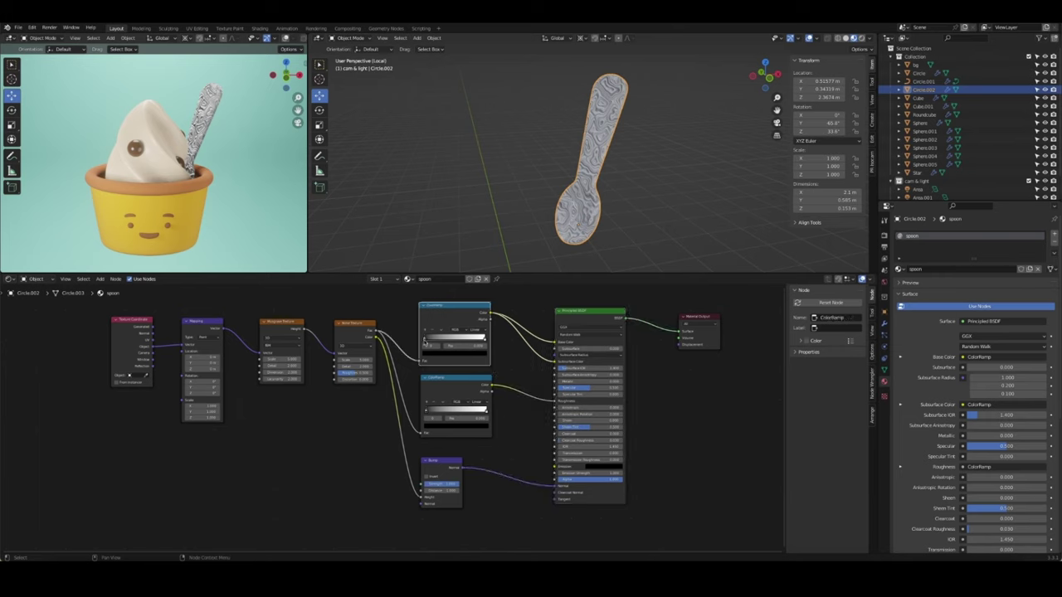
pyautogui.click(437, 354)
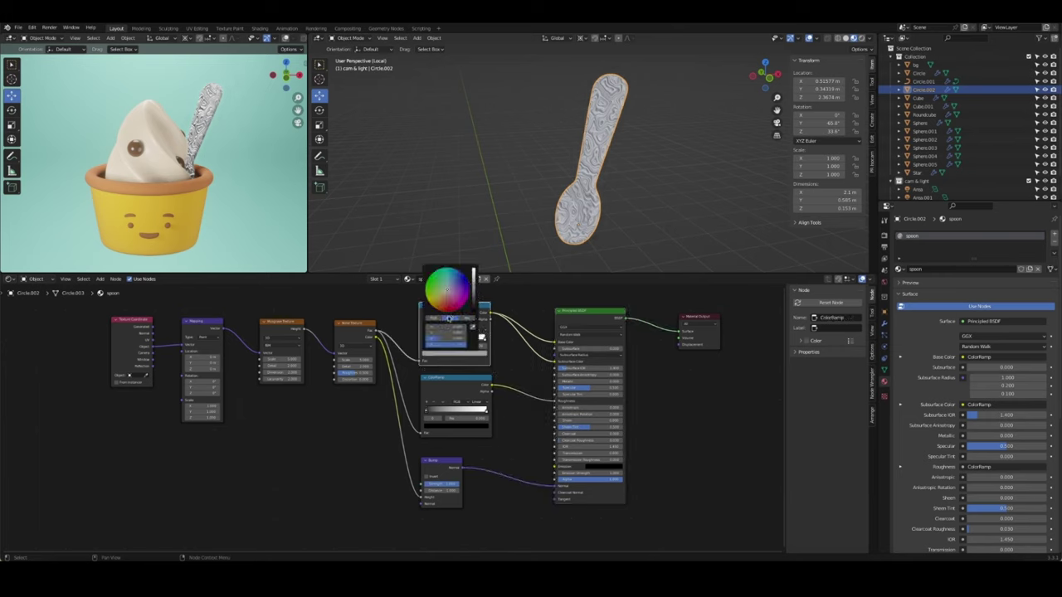
pyautogui.click(451, 305)
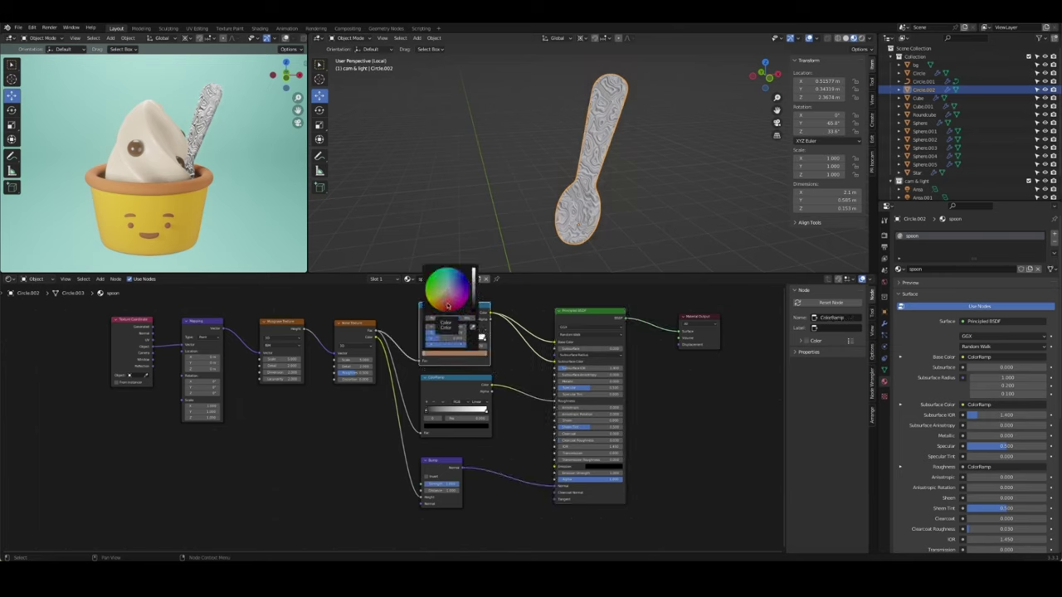
pyautogui.moveTo(425, 339); pyautogui.dragTo(461, 343)
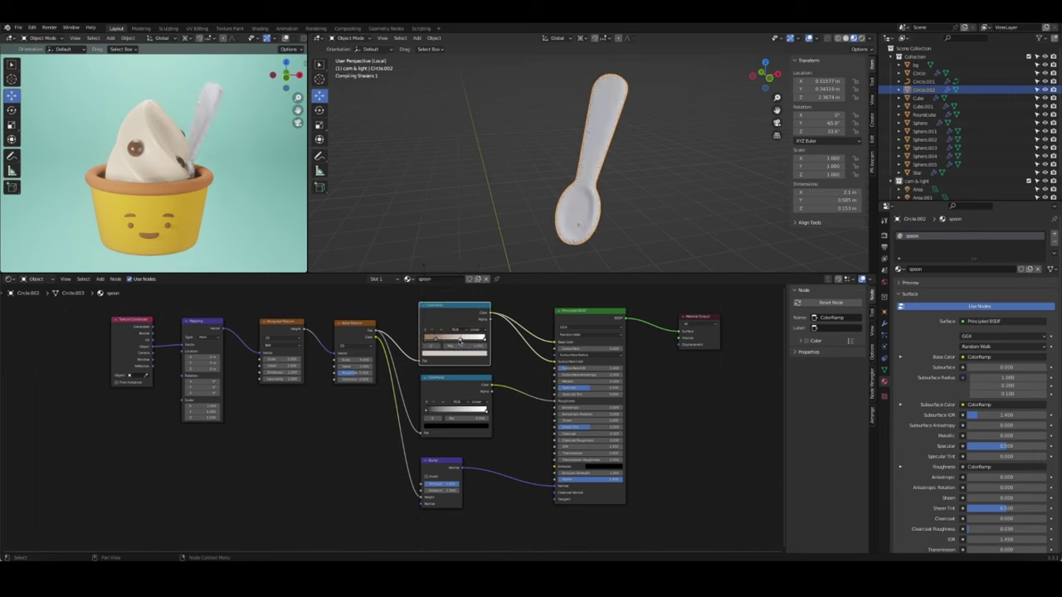
pyautogui.scroll(1, 381, 419)
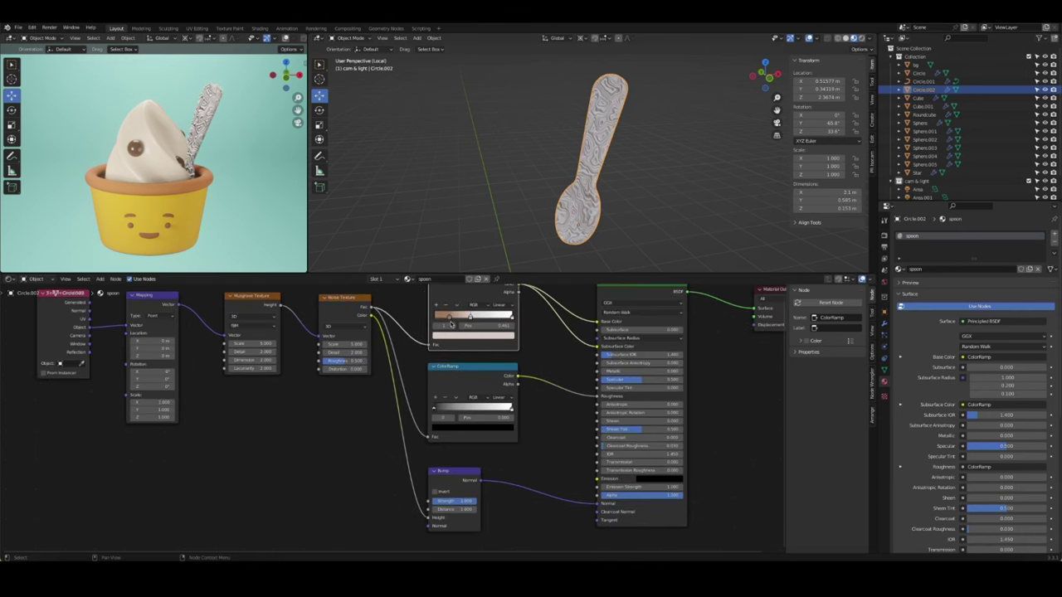
pyautogui.click(457, 334)
pyautogui.moveTo(461, 268); pyautogui.dragTo(461, 260)
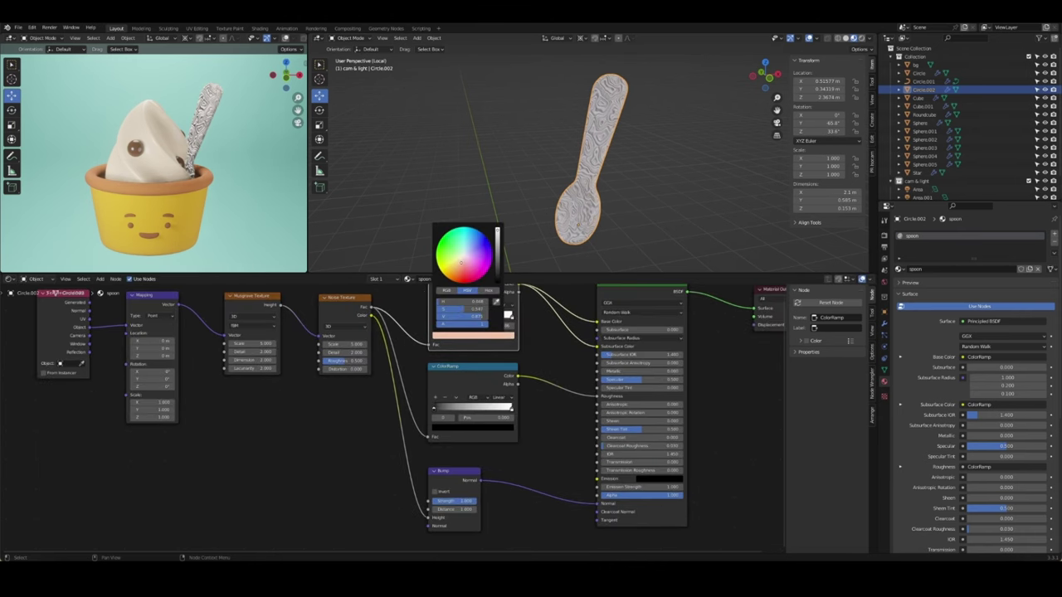
pyautogui.click(477, 337)
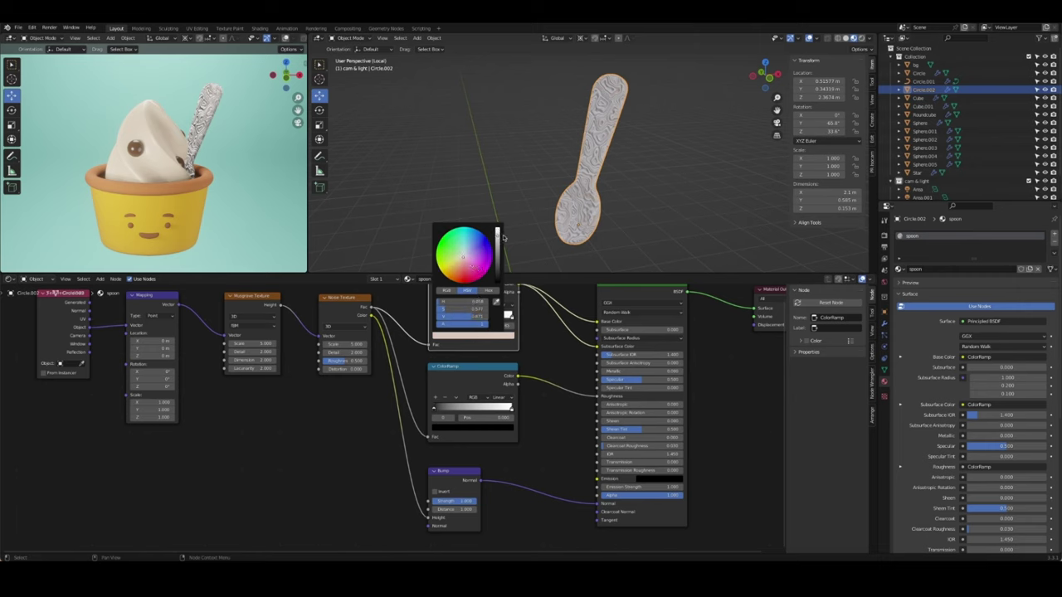
pyautogui.moveTo(497, 240); pyautogui.dragTo(497, 253)
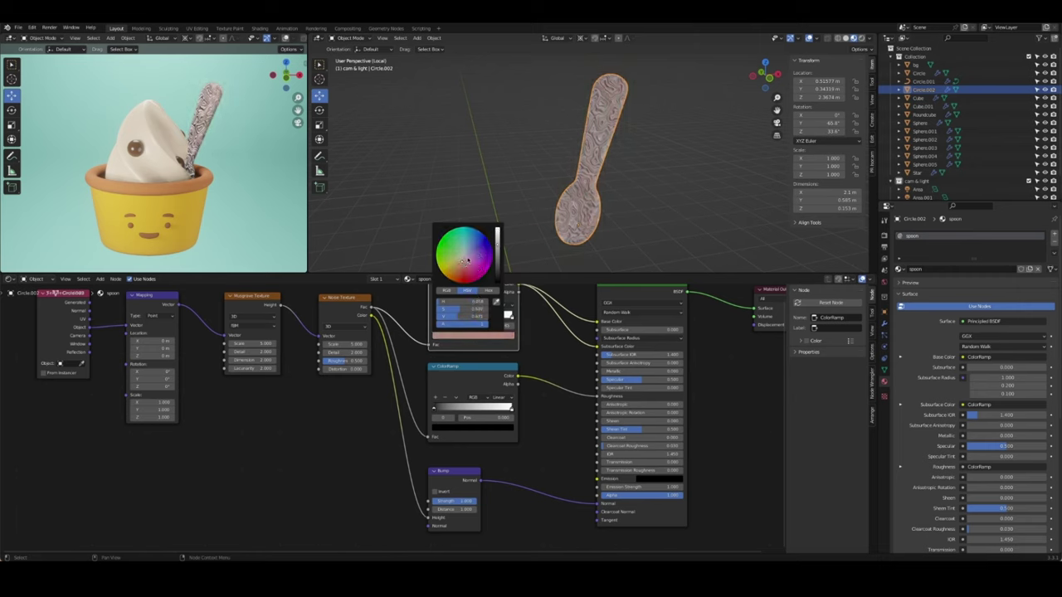
pyautogui.click(477, 335)
pyautogui.moveTo(498, 249)
pyautogui.mouseDown()
pyautogui.moveTo(497, 233)
pyautogui.moveTo(461, 268)
pyautogui.mouseUp()
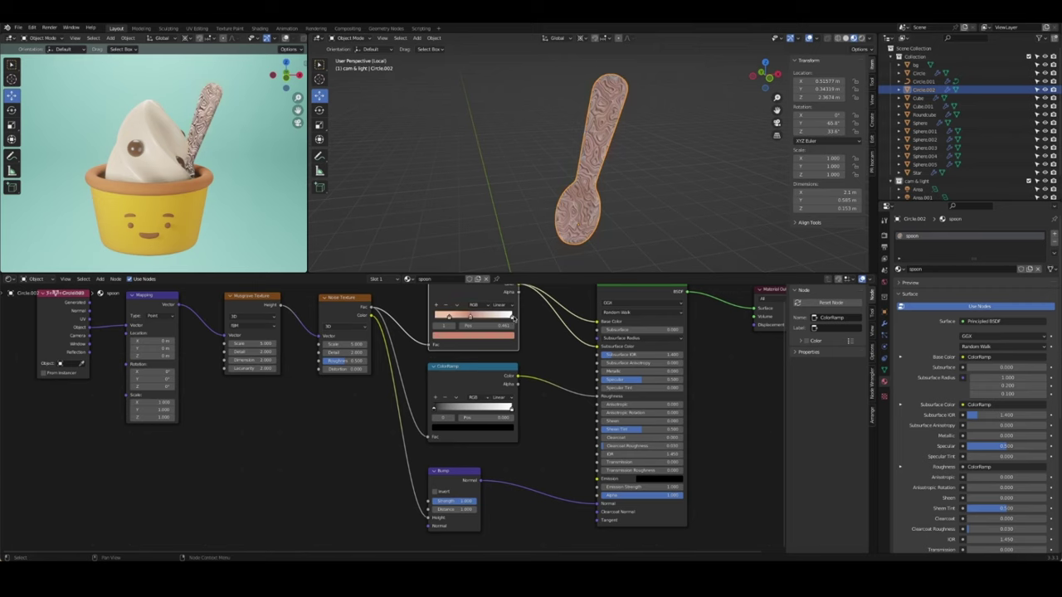
# Make the ramp's right stop black and push the roughness ramp's stops closer together
pyautogui.click(512, 318)
pyautogui.click(492, 340)
pyautogui.moveTo(501, 269); pyautogui.dragTo(487, 318)
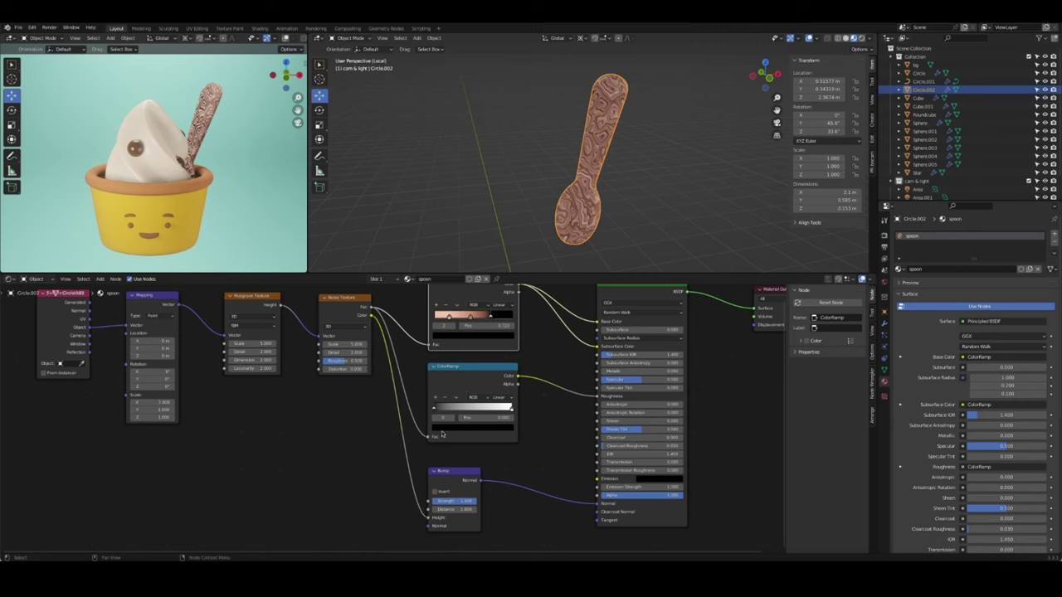
pyautogui.moveTo(433, 408); pyautogui.dragTo(493, 410)
# Set the Bump node's Strength to 0.075
pyautogui.moveTo(448, 471); pyautogui.dragTo(443, 461)
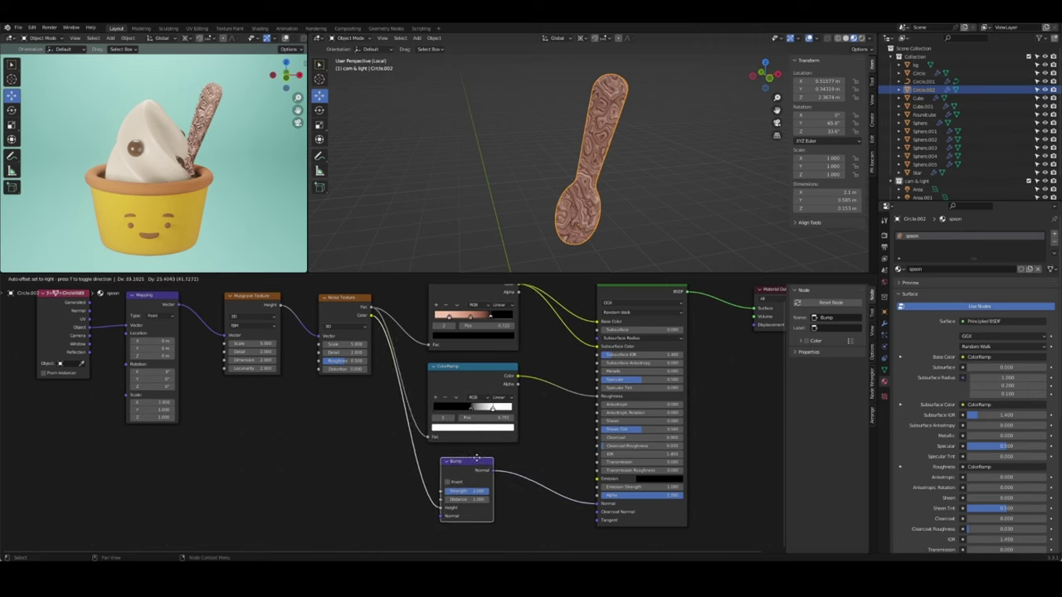
pyautogui.doubleClick(435, 495)
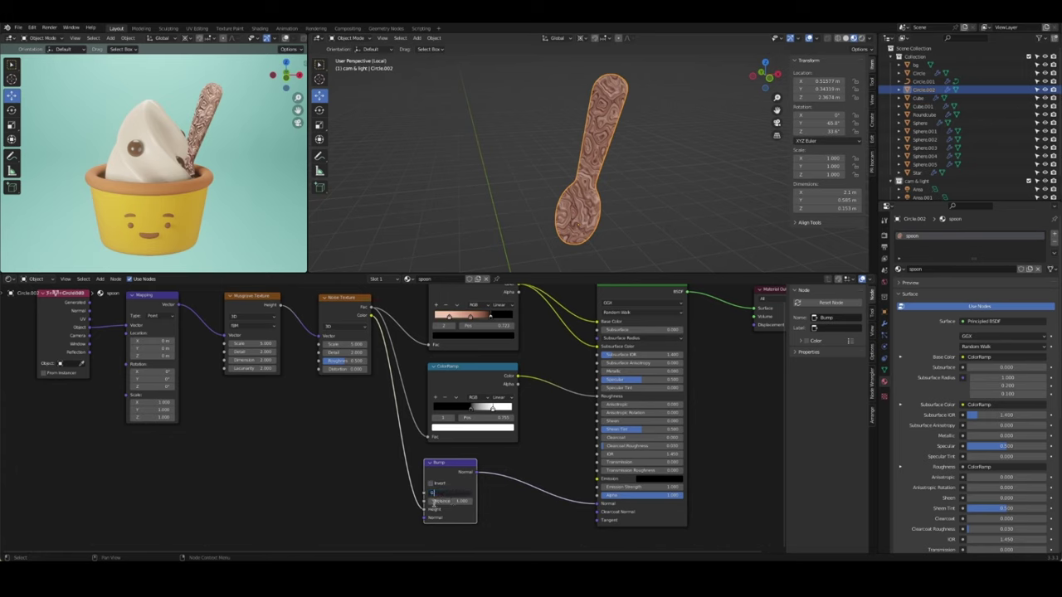
pyautogui.press('Return')
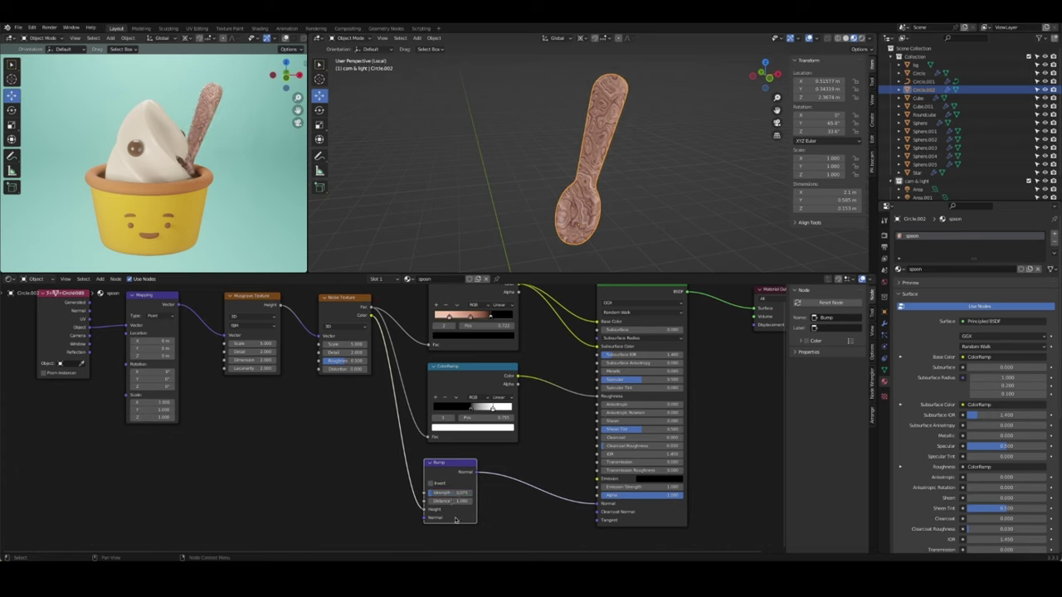
pyautogui.moveTo(462, 478); pyautogui.dragTo(470, 479)
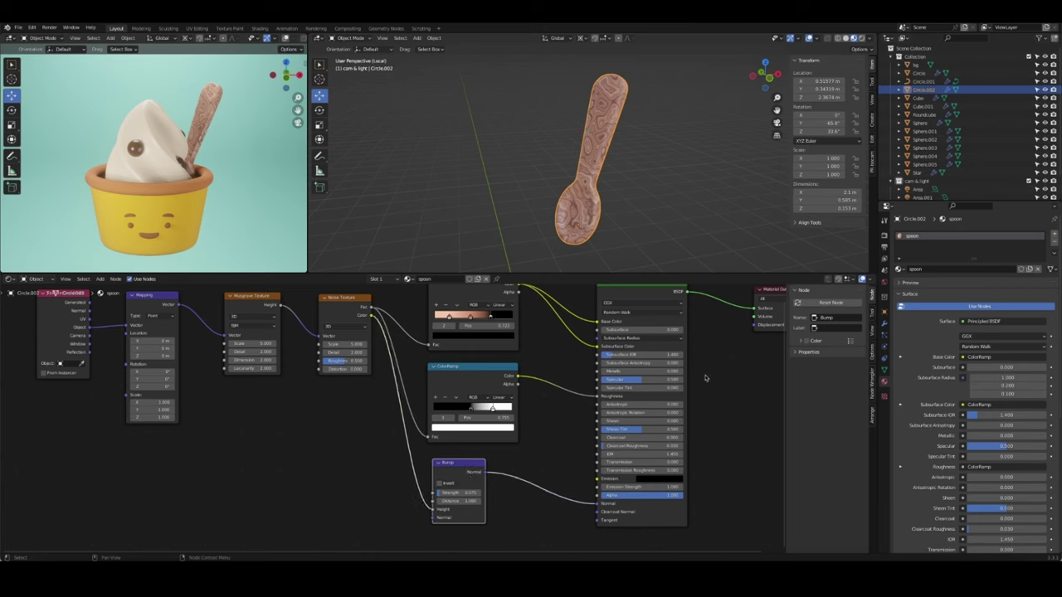
# Set the Principled BSDF's Subsurface IOR to 1.050 and Subsurface to 0.050
pyautogui.doubleClick(643, 354)
pyautogui.write('.05')
pyautogui.press('Return')
pyautogui.click(639, 355)
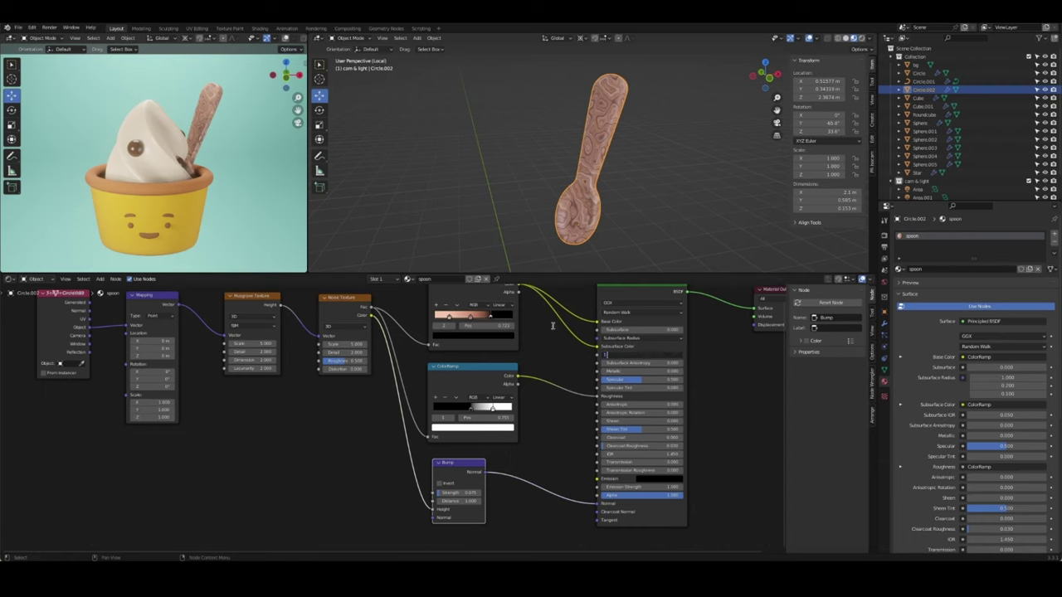
pyautogui.write('.05')
pyautogui.hotkey('shift', 'Tab')
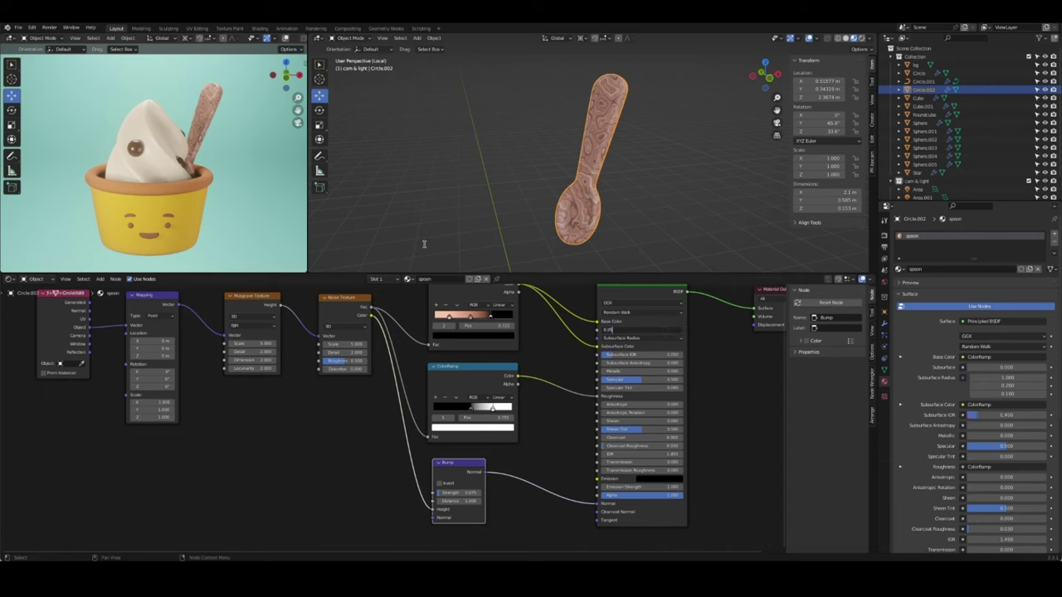
pyautogui.press('Return')
pyautogui.hotkey('ctrl', 'z')
pyautogui.hotkey('ctrl', 'shift', 'z')
pyautogui.press('Home')
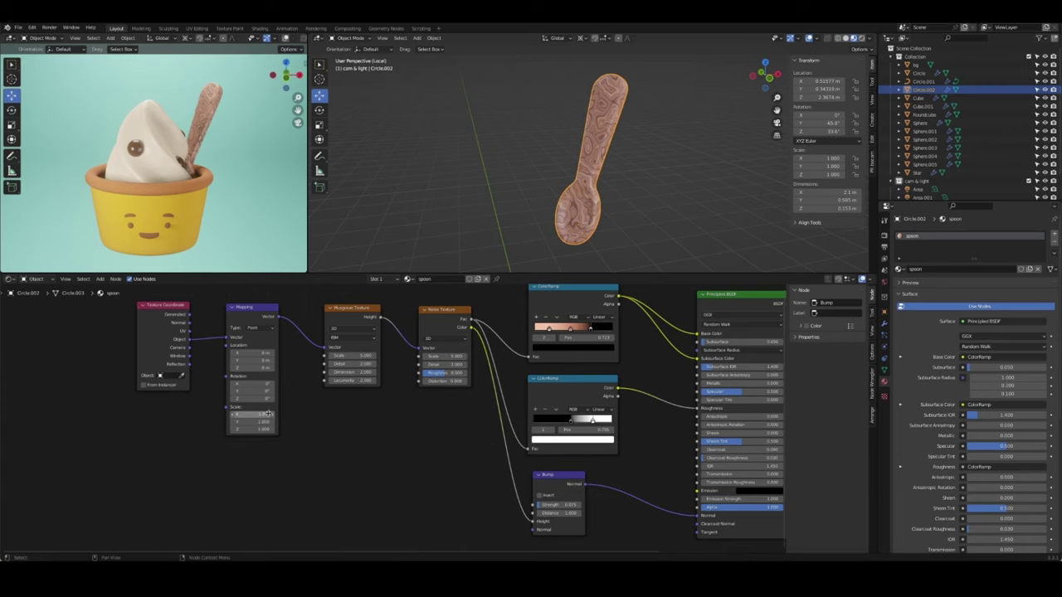
# Raise the Mapping node's X scale and set its Y scale to 5.5
pyautogui.moveTo(274, 414); pyautogui.dragTo(286, 414)
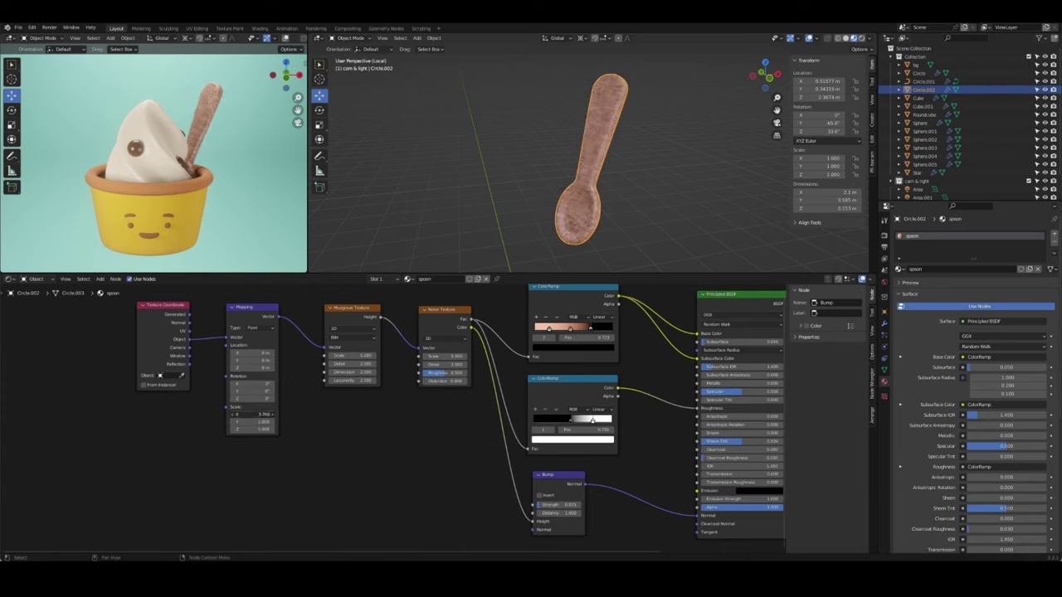
pyautogui.press('Return')
pyautogui.click(264, 421)
pyautogui.write('5.5')
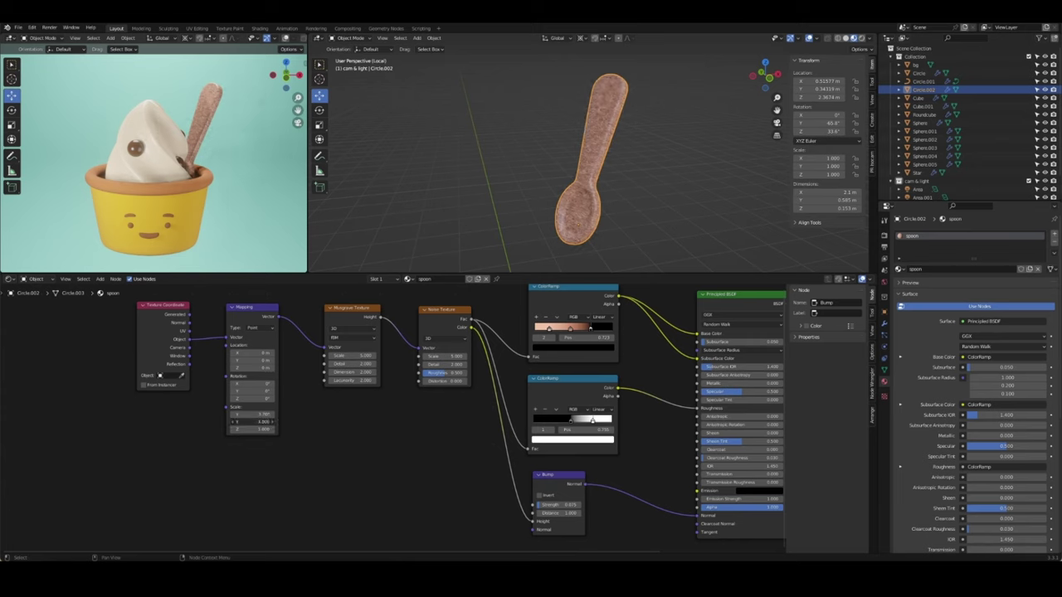
pyautogui.press('Return')
pyautogui.scroll(5, 599, 175)
# Re-enter the Mapping scales as 5, then tweak them to X 5.900, Y 0.500 for streaky grain
pyautogui.moveTo(252, 428); pyautogui.dragTo(249, 415)
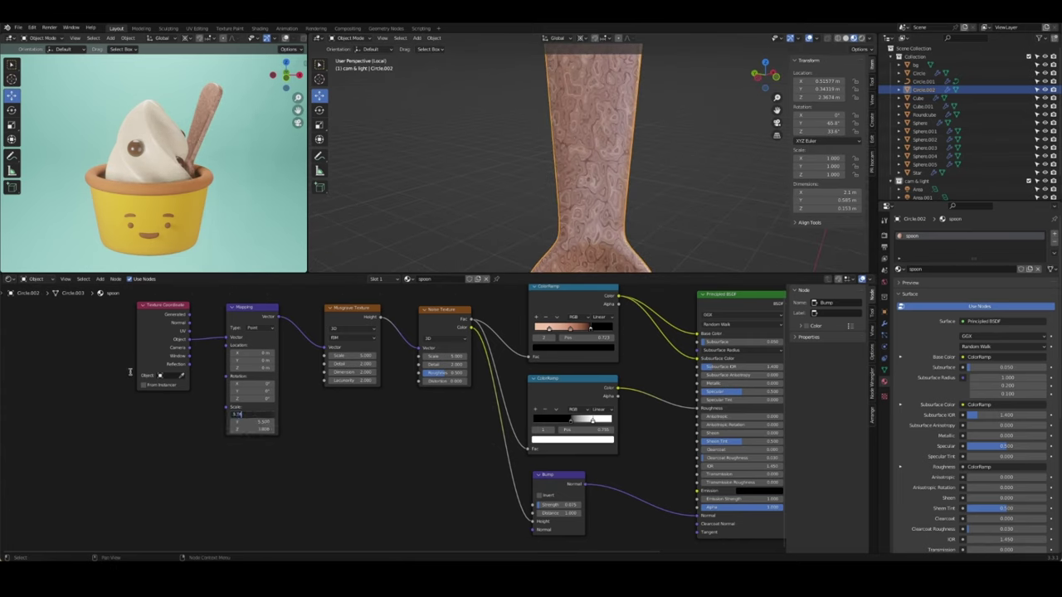
pyautogui.press('Return')
pyautogui.write('5')
pyautogui.press('Return')
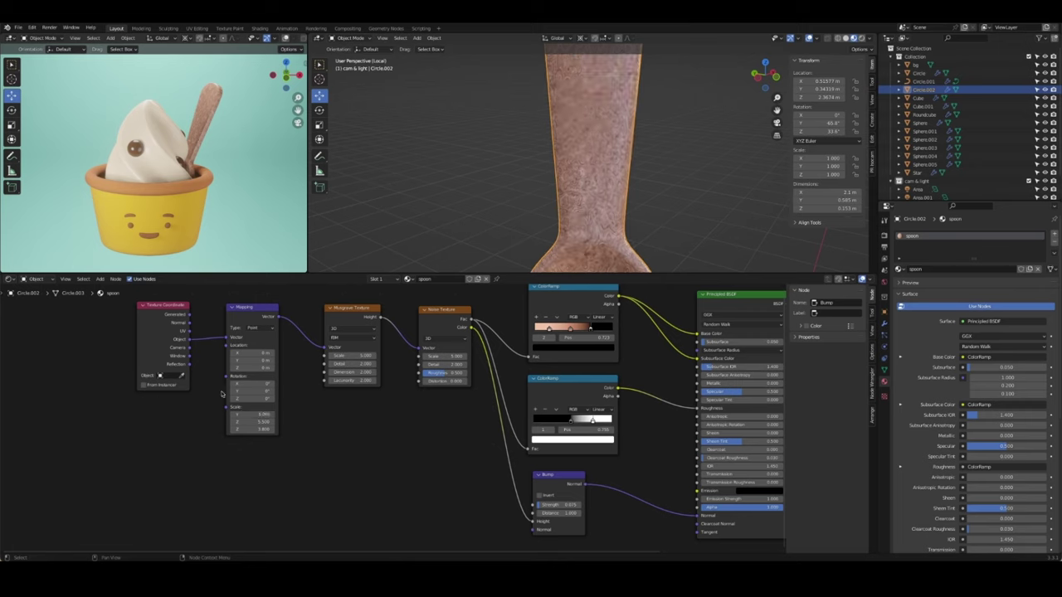
pyautogui.write('5')
pyautogui.press('Return')
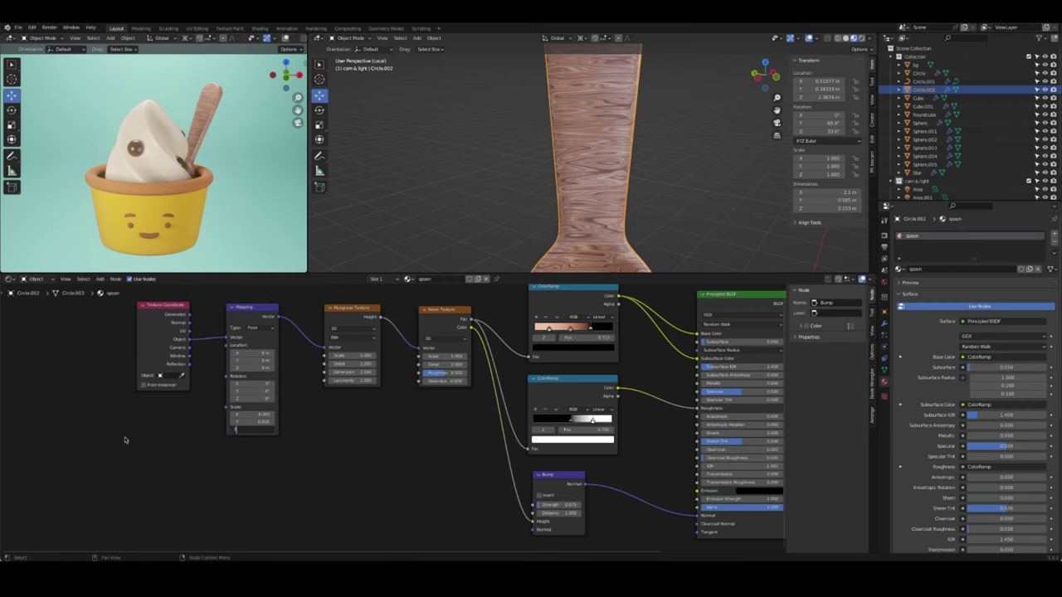
pyautogui.write('0.500')
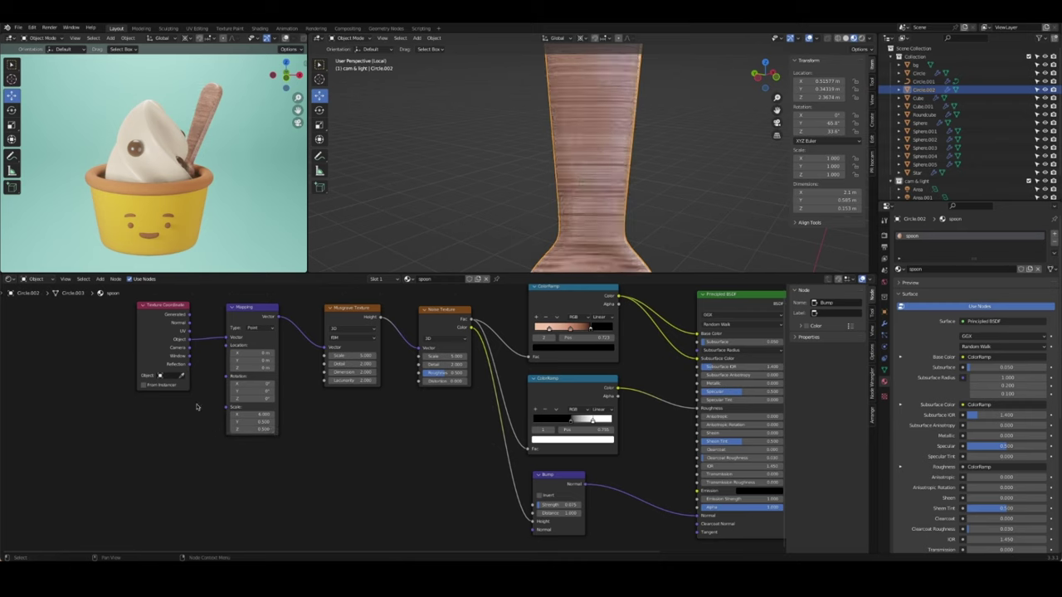
pyautogui.press('Return')
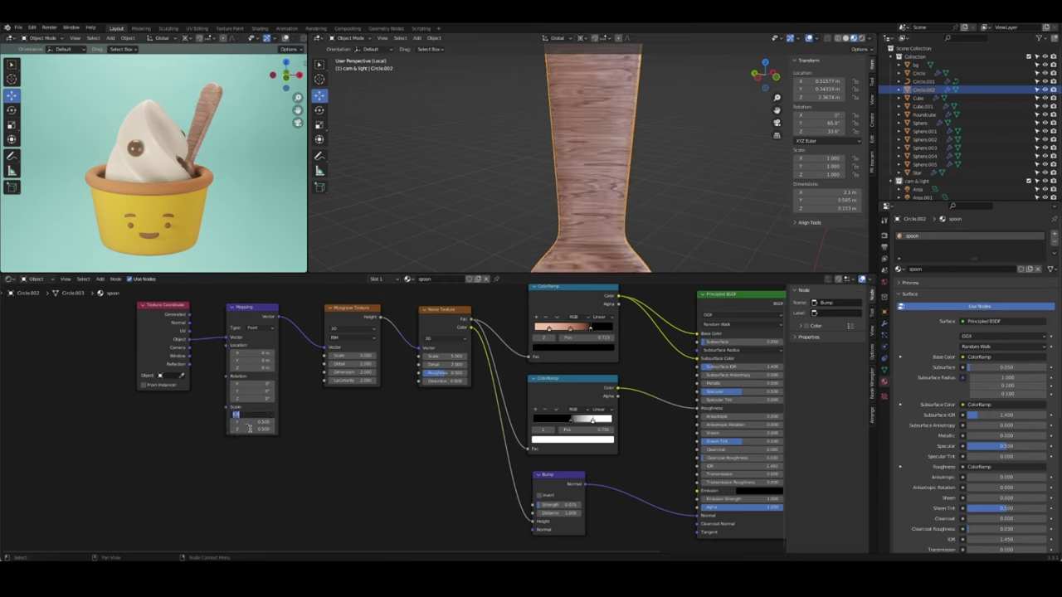
pyautogui.click(262, 412)
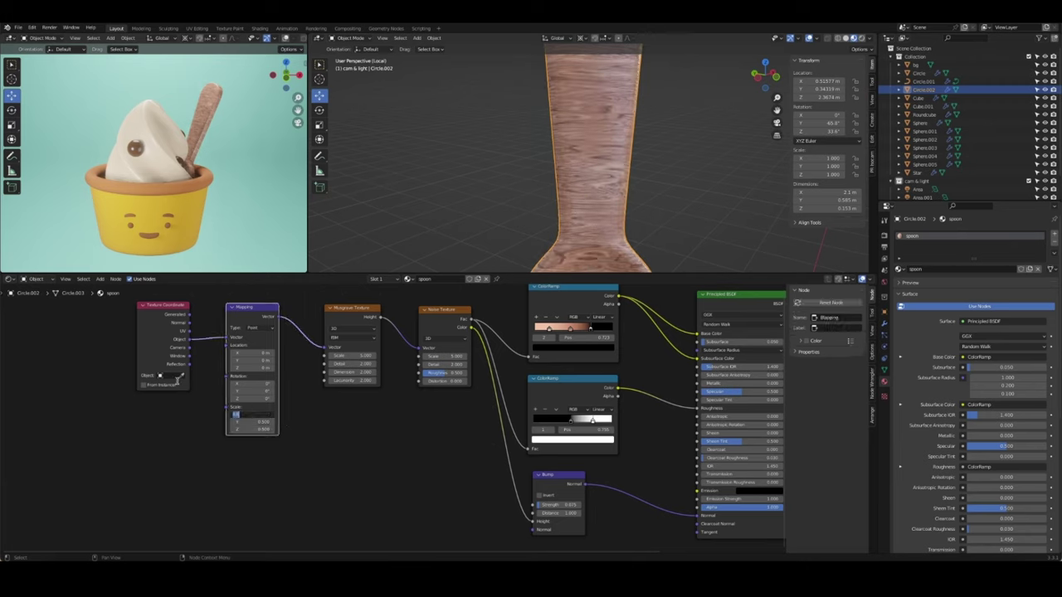
pyautogui.moveTo(240, 414); pyautogui.dragTo(243, 433)
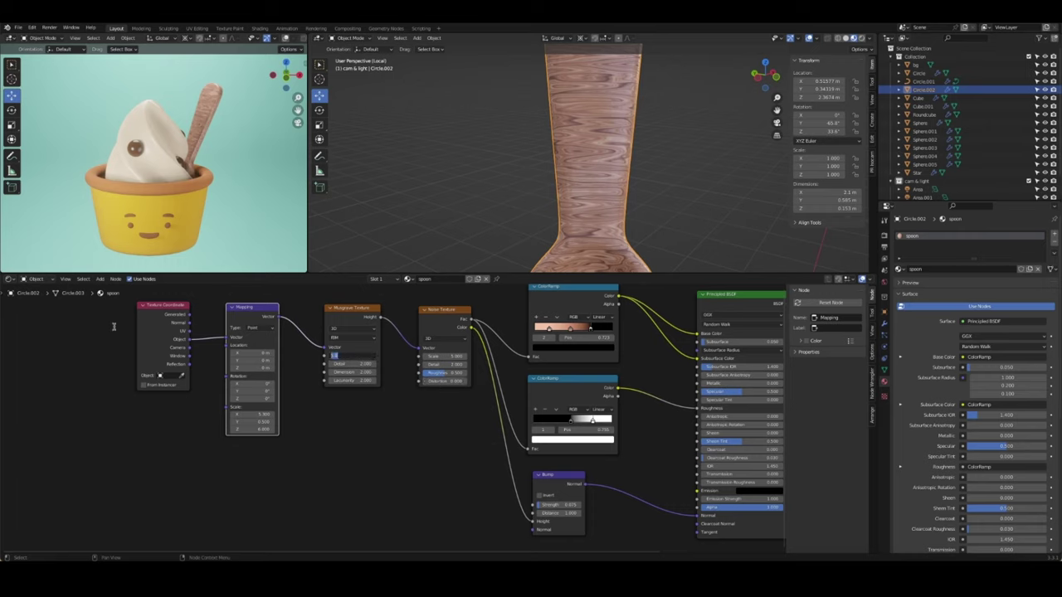
# Set the Musgrave Texture scale to 2.5 and the Noise Texture scale to 3
pyautogui.write('2.5')
pyautogui.press('Return')
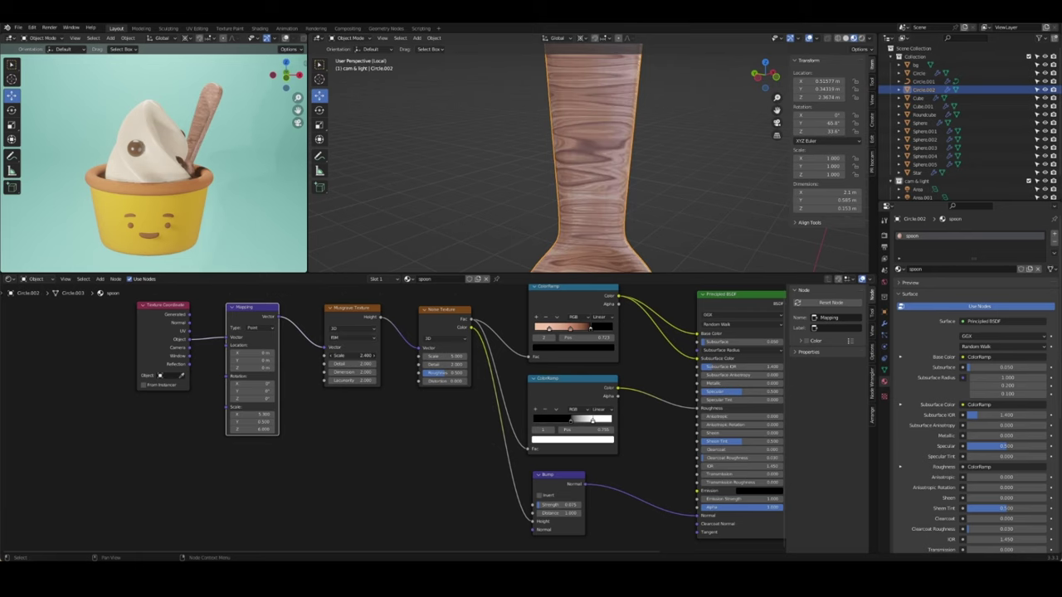
pyautogui.click(459, 356)
pyautogui.write('3')
pyautogui.press('Return')
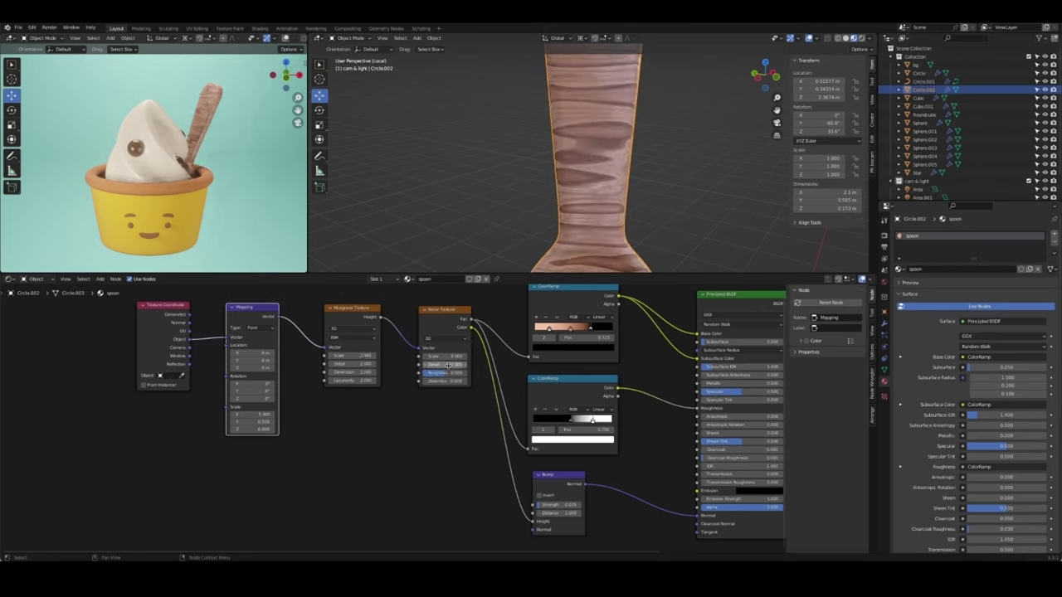
# Reconnect Texture Coordinate into the Mapping node and raise the Mapping X scale to 5
pyautogui.click(448, 365)
pyautogui.click(454, 379)
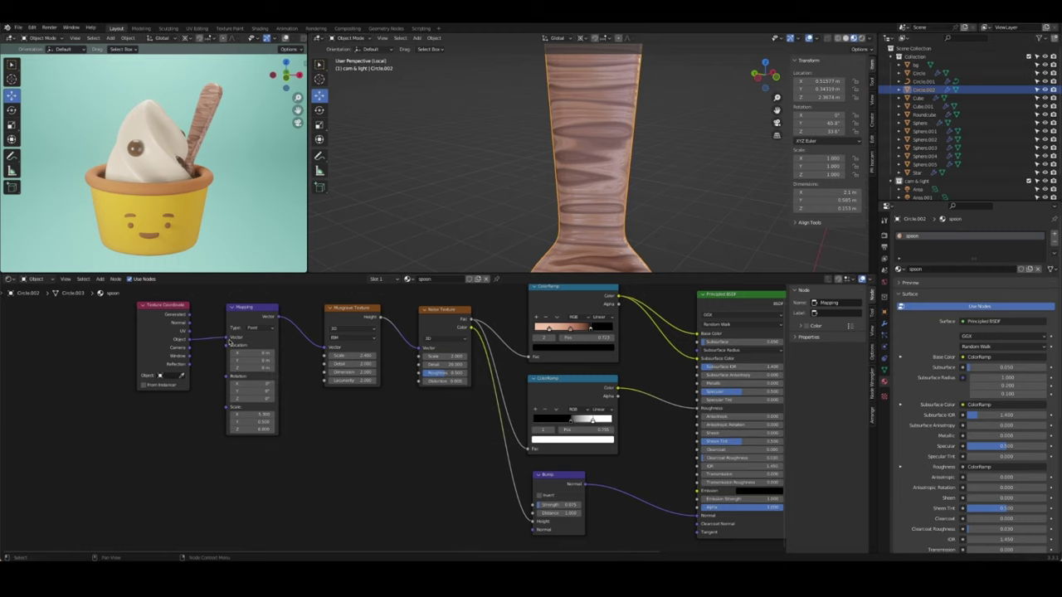
pyautogui.moveTo(224, 339); pyautogui.dragTo(226, 398)
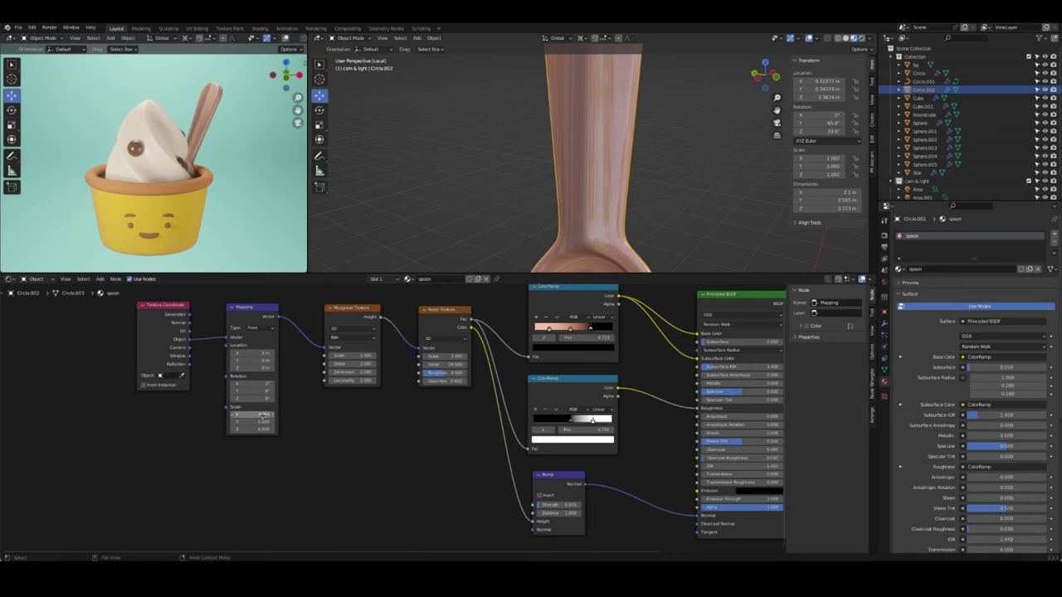
pyautogui.moveTo(249, 413)
pyautogui.mouseDown()
pyautogui.moveTo(264, 413)
pyautogui.moveTo(248, 414)
pyautogui.mouseUp()
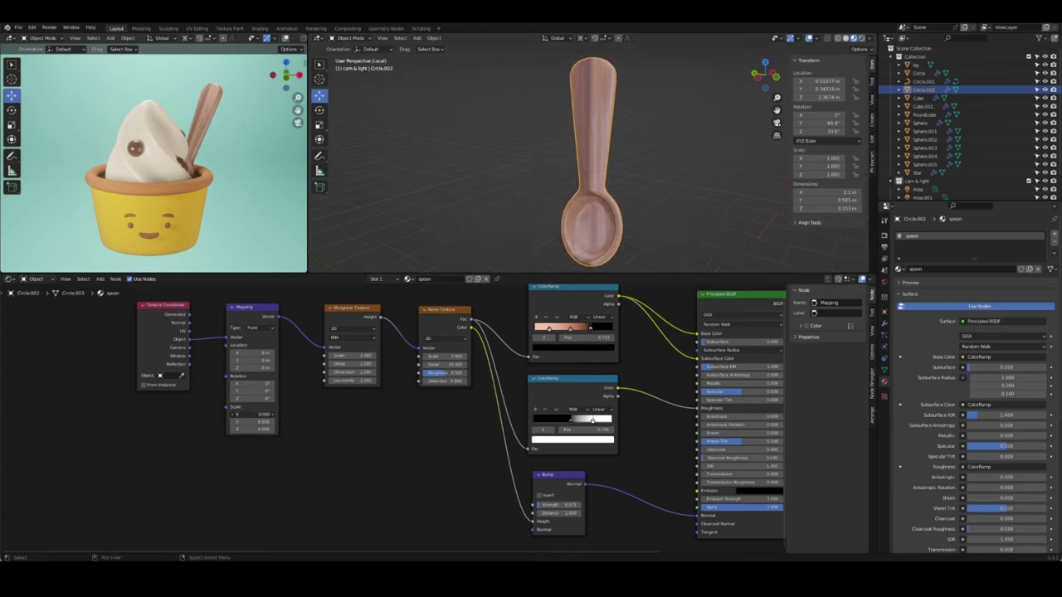
# Stretch the spoon's wood grain into long Y-axis streaks with the Mapping scale
pyautogui.moveTo(249, 413); pyautogui.dragTo(245, 462)
pyautogui.moveTo(249, 421); pyautogui.dragTo(265, 429)
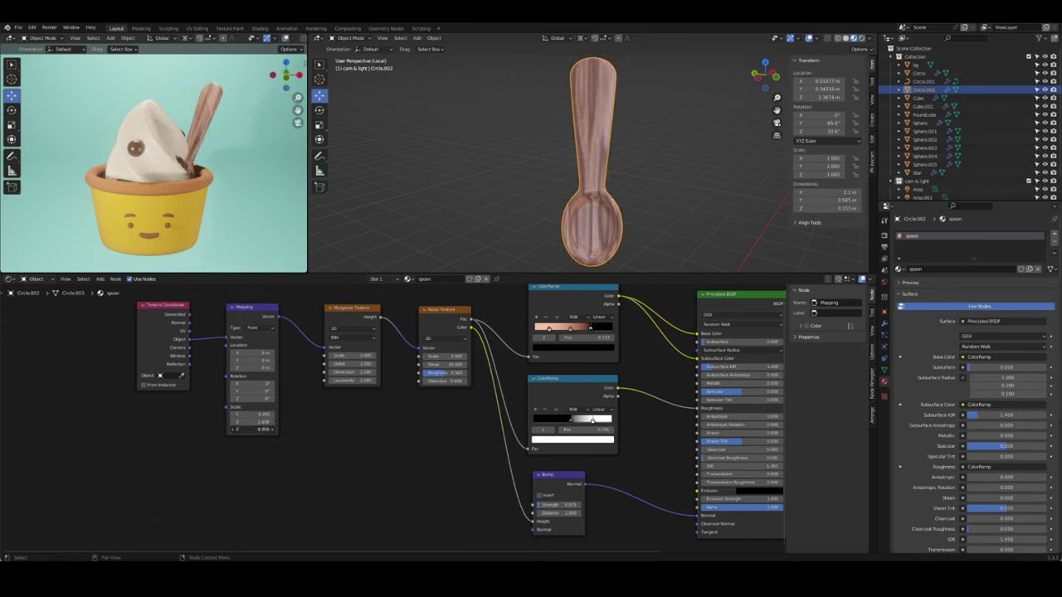
pyautogui.moveTo(531, 191)
pyautogui.mouseDown(button='middle')
pyautogui.moveTo(603, 203)
pyautogui.moveTo(591, 190)
pyautogui.mouseUp(button='middle')
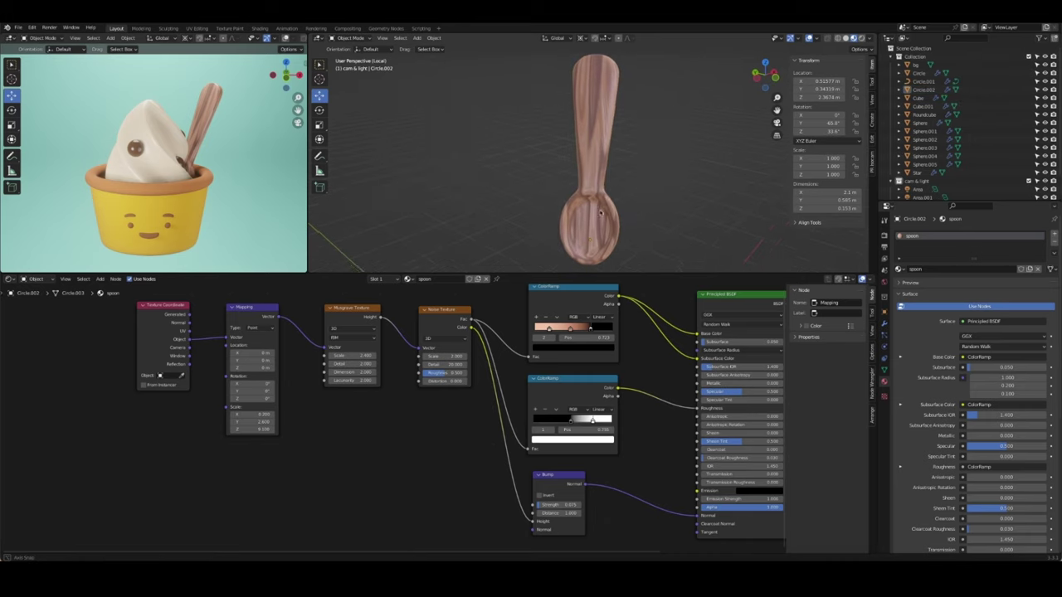
pyautogui.click(591, 191)
# Push the second ColorRamp's white stop all the way to the end
pyautogui.moveTo(571, 421); pyautogui.dragTo(592, 421)
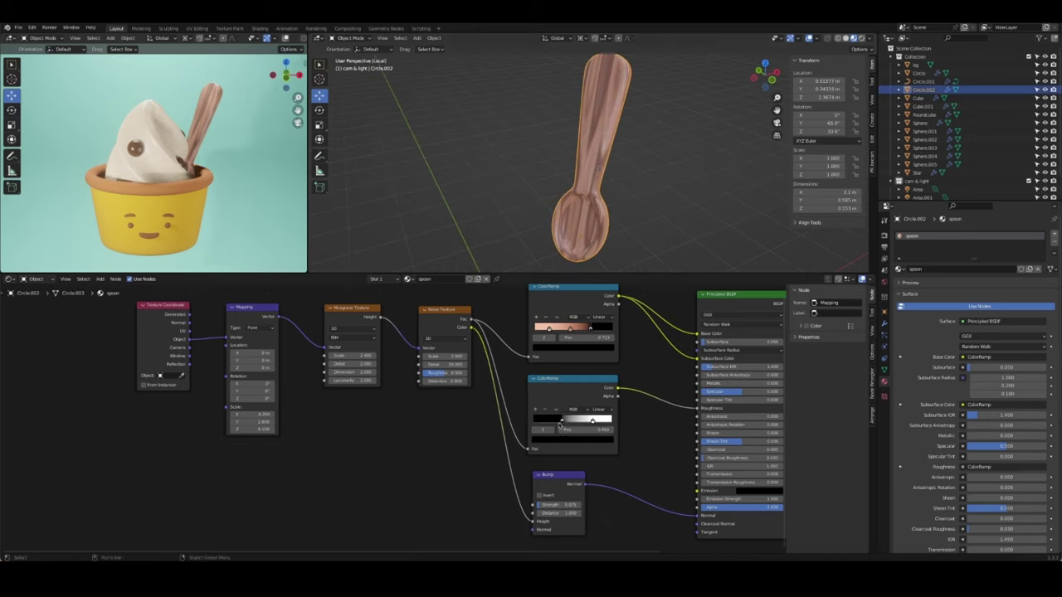
pyautogui.moveTo(581, 166); pyautogui.dragTo(614, 166, button='middle')
pyautogui.moveTo(592, 423)
pyautogui.mouseDown()
pyautogui.moveTo(611, 423)
pyautogui.moveTo(580, 423)
pyautogui.mouseUp()
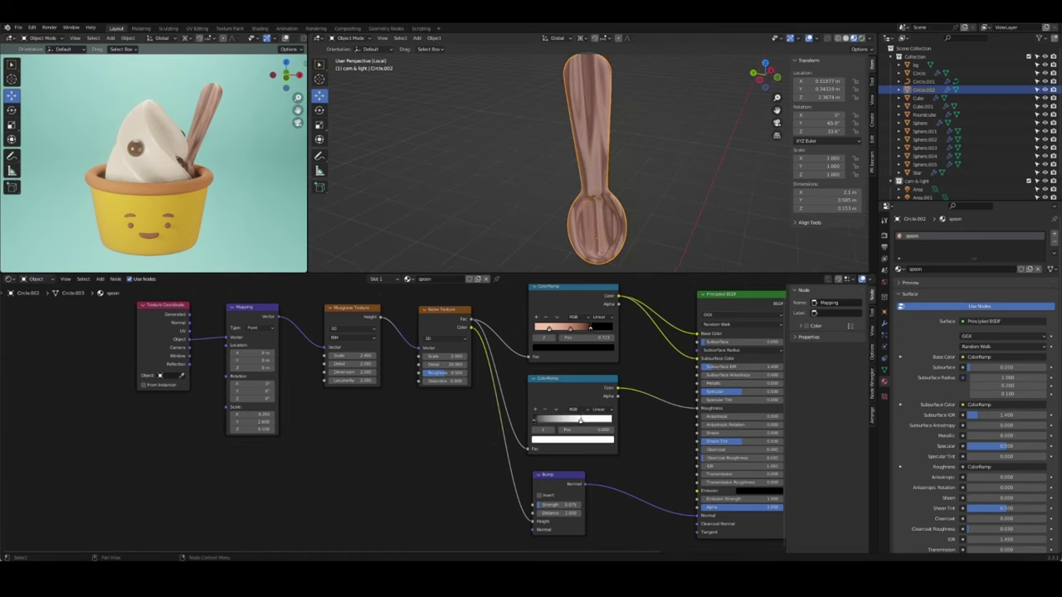
# Set the first ColorRamp to Ease, lighten a wood stop's colour, and save the file
pyautogui.click(591, 317)
pyautogui.click(609, 325)
pyautogui.moveTo(569, 268); pyautogui.dragTo(573, 261, button='middle')
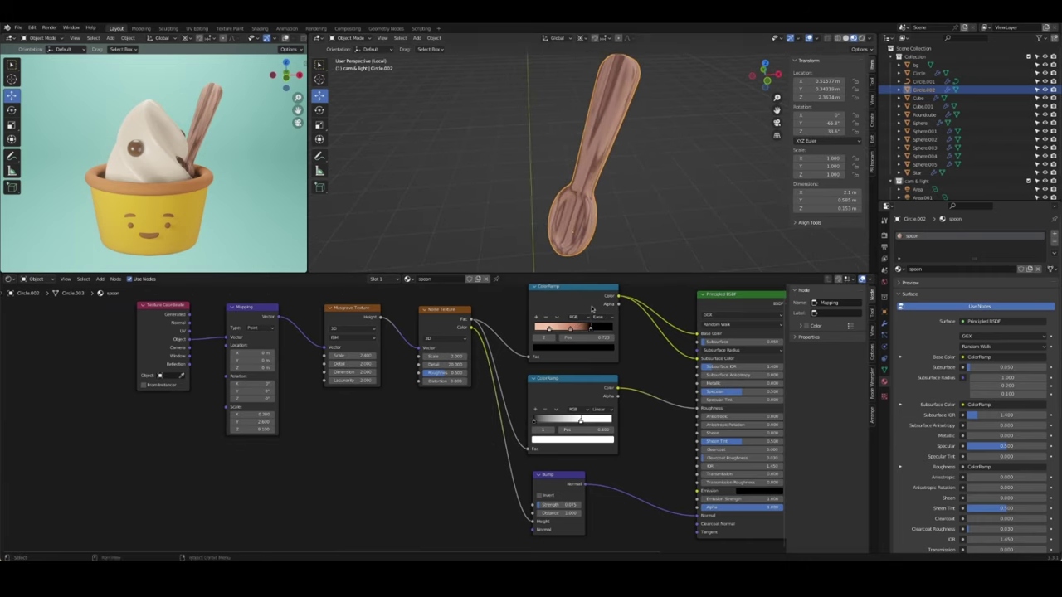
pyautogui.click(587, 346)
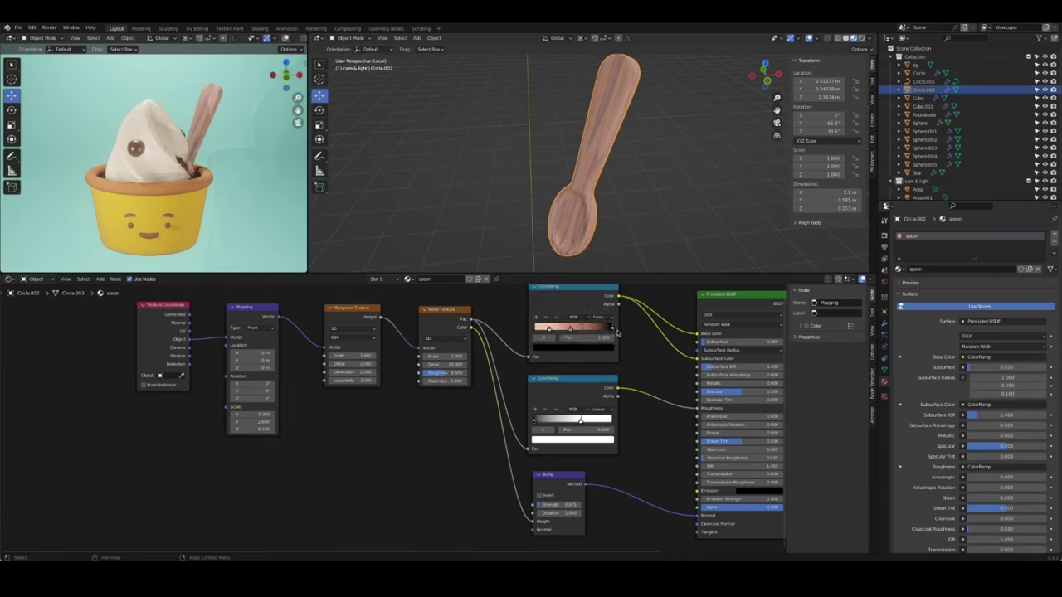
pyautogui.moveTo(666, 244); pyautogui.dragTo(618, 249, button='middle')
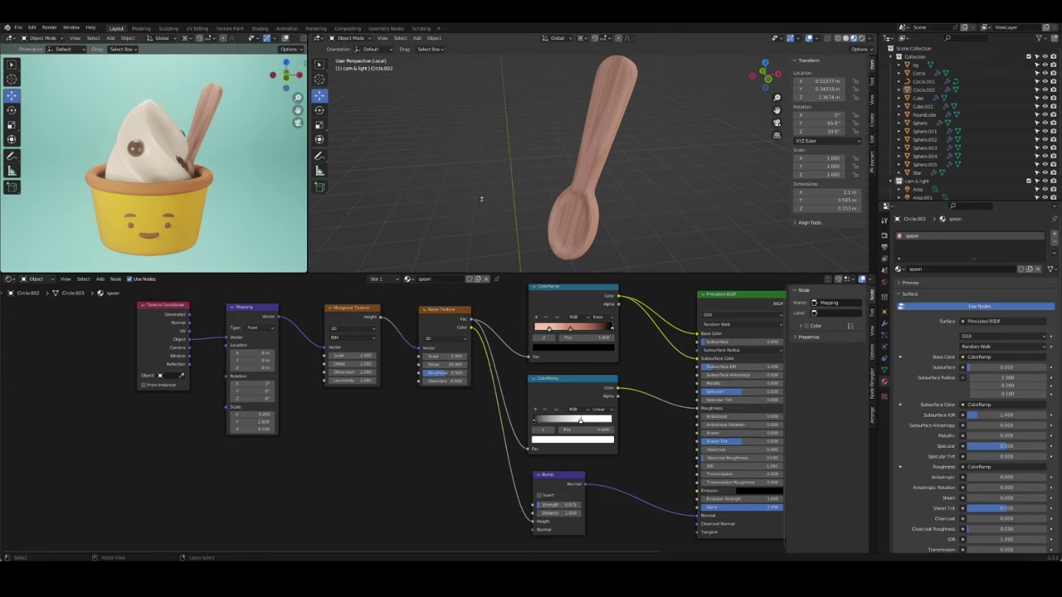
pyautogui.hotkey('ctrl', 's')
pyautogui.moveTo(481, 196)
pyautogui.mouseDown(button='middle')
pyautogui.moveTo(716, 190)
pyautogui.moveTo(677, 155)
pyautogui.moveTo(455, 190)
pyautogui.mouseUp(button='middle')
# Leave local view, enlarge the 3D views over the node editor, and save
pyautogui.press('KP_Divide')
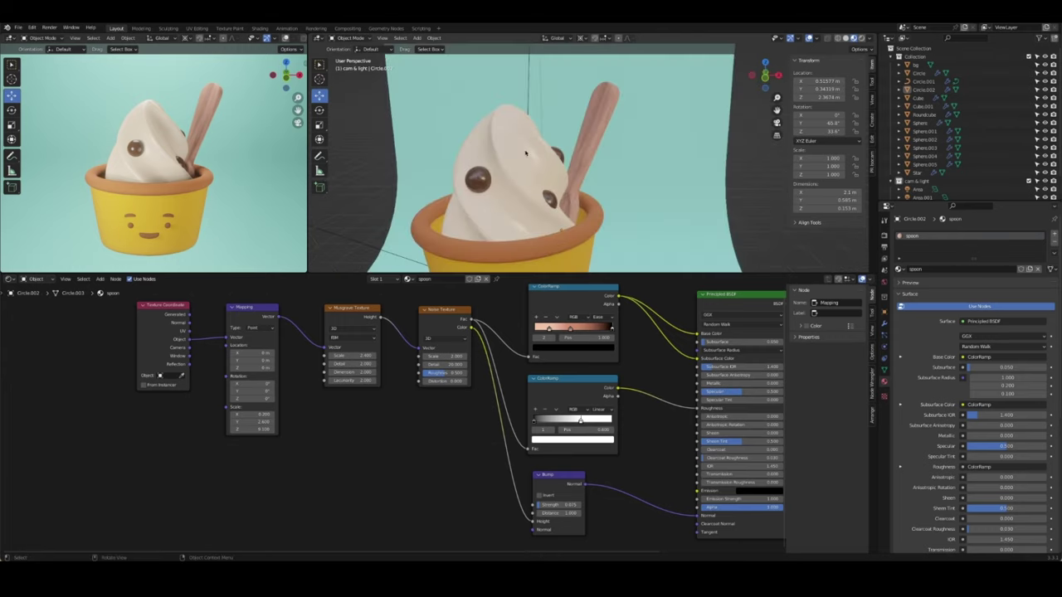
pyautogui.scroll(-5, 526, 153)
pyautogui.moveTo(525, 154); pyautogui.dragTo(587, 165, button='middle')
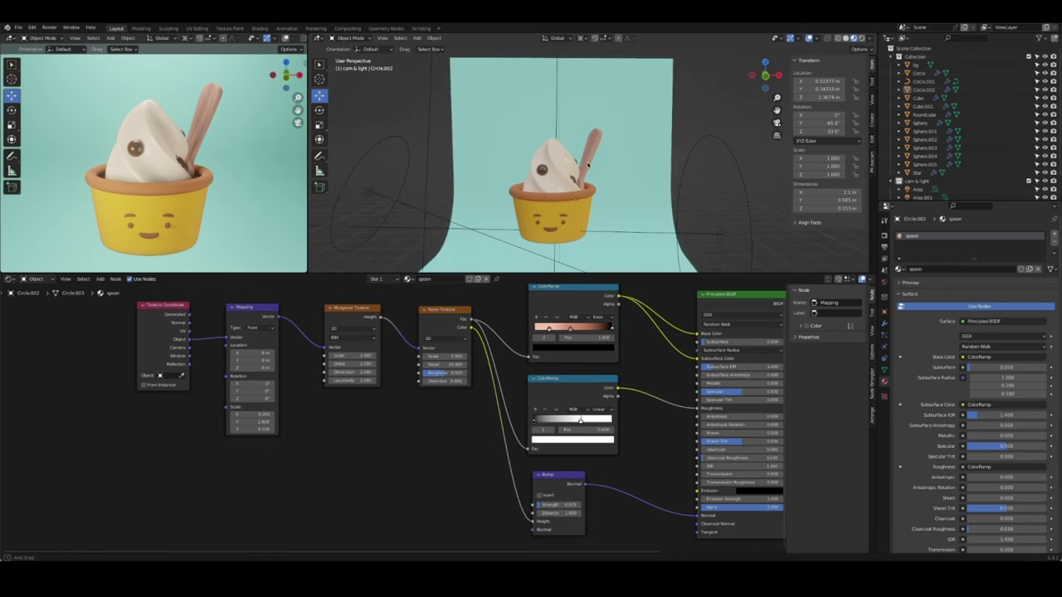
pyautogui.moveTo(380, 274); pyautogui.dragTo(381, 461)
pyautogui.moveTo(380, 439)
pyautogui.mouseDown(button='middle')
pyautogui.moveTo(381, 320)
pyautogui.moveTo(465, 320)
pyautogui.mouseUp(button='middle')
pyautogui.hotkey('ctrl', 's')
# Switch the render engine to Cycles using GPU Compute
pyautogui.click(885, 234)
pyautogui.click(1008, 253)
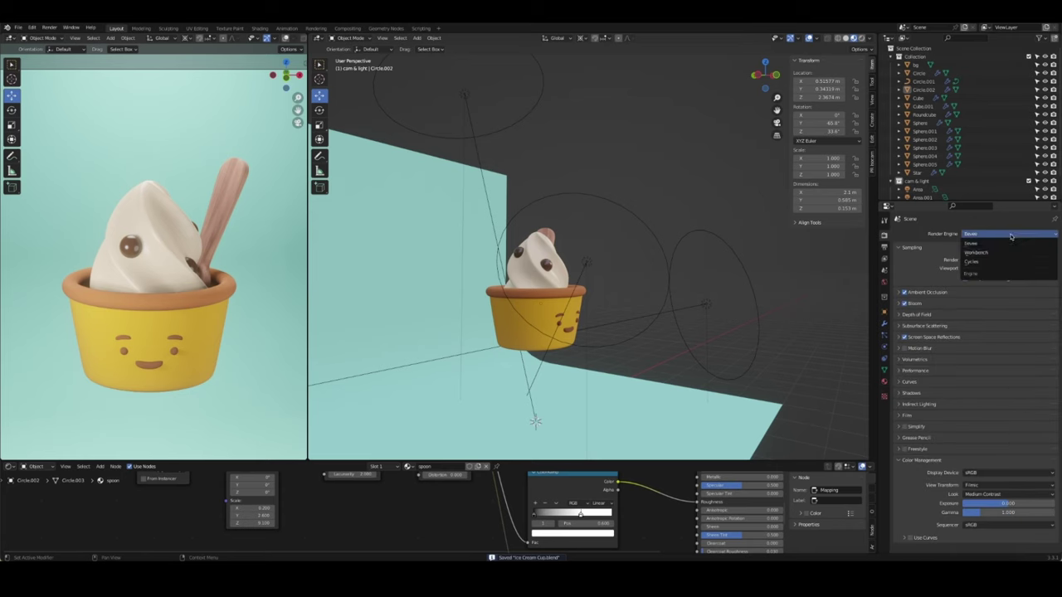
pyautogui.click(984, 265)
pyautogui.click(987, 254)
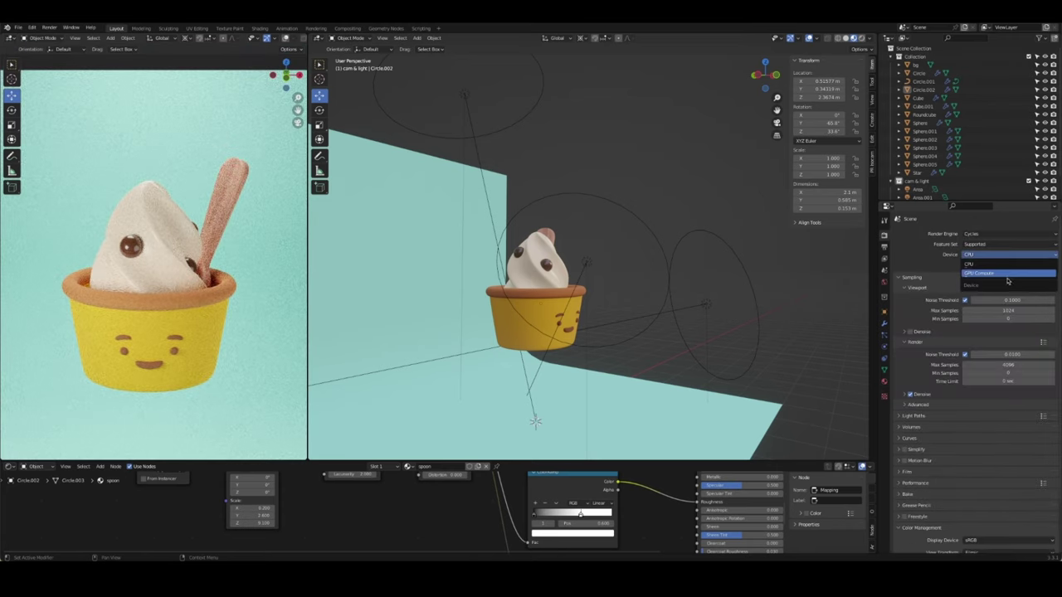
pyautogui.click(996, 278)
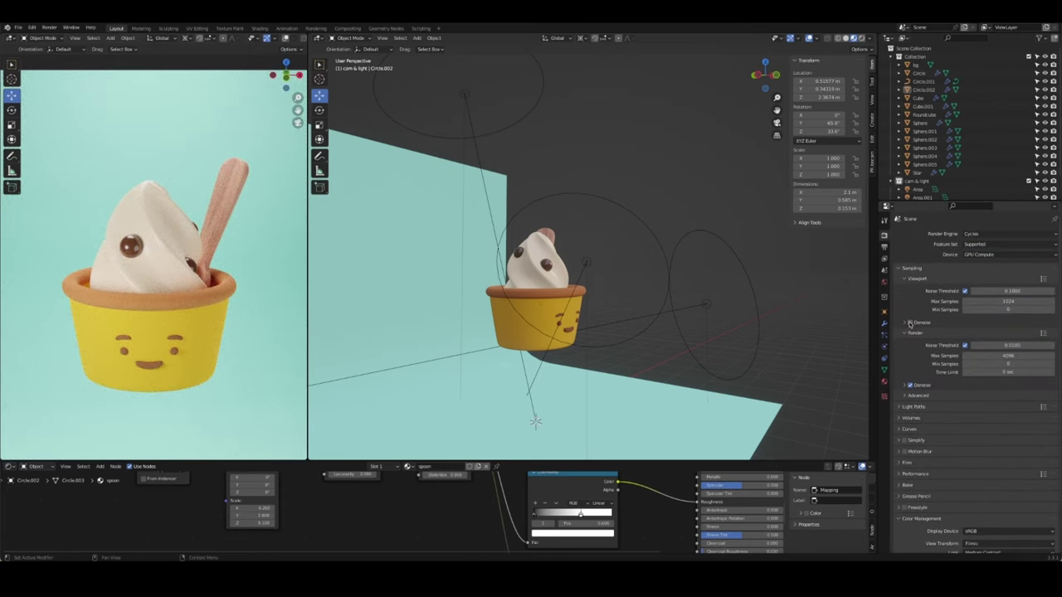
# Set render max samples to 128 and viewport max samples to 64
pyautogui.click(1008, 355)
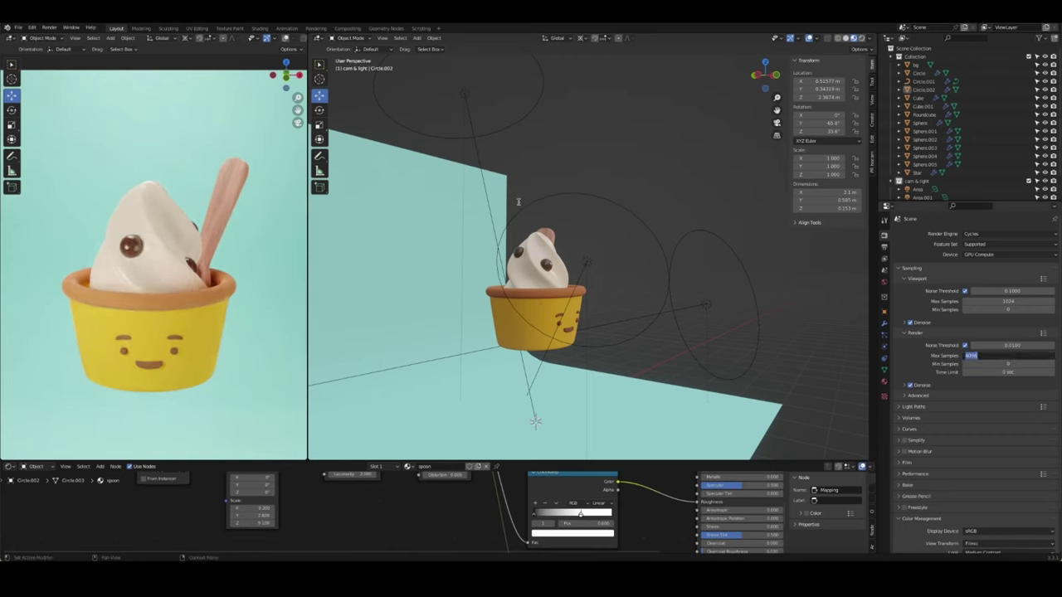
pyautogui.write('128')
pyautogui.press('Return')
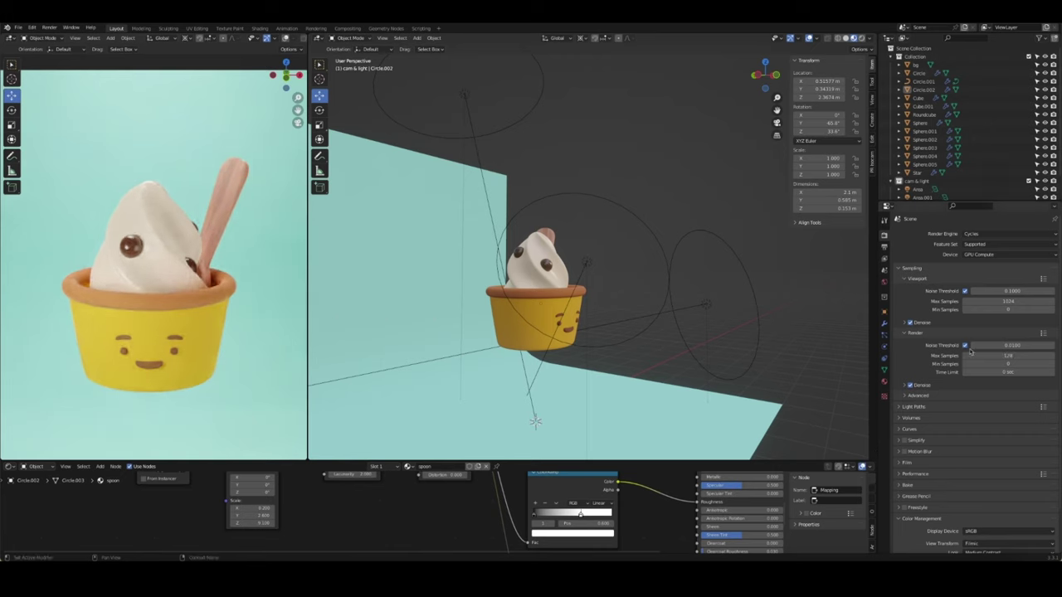
pyautogui.moveTo(1008, 301); pyautogui.dragTo(818, 311)
# Set the Performance tile size to 512
pyautogui.scroll(-2, 908, 378)
pyautogui.click(900, 424)
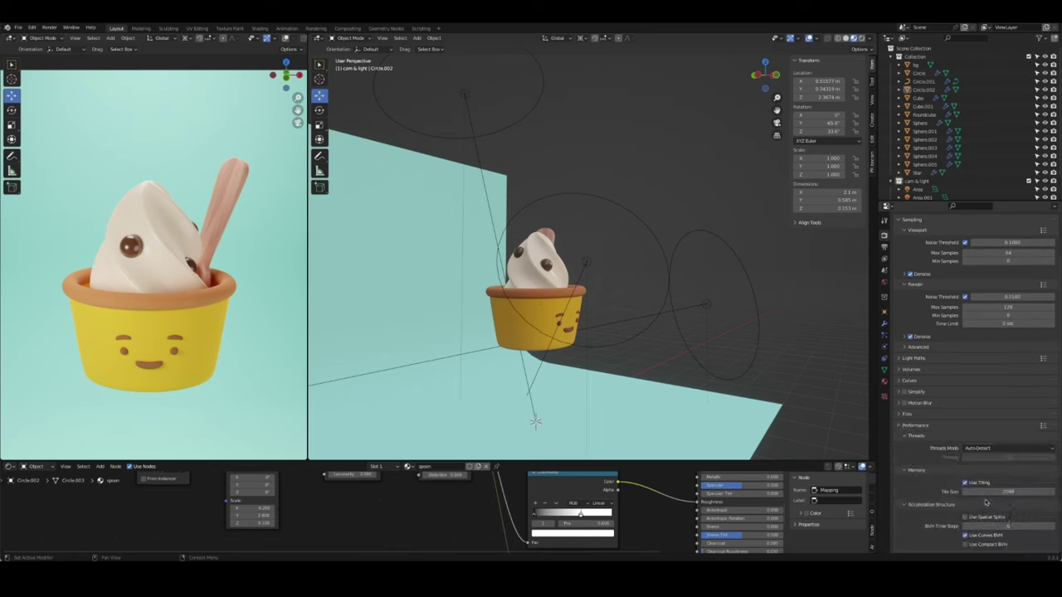
pyautogui.click(1017, 493)
pyautogui.press('Return')
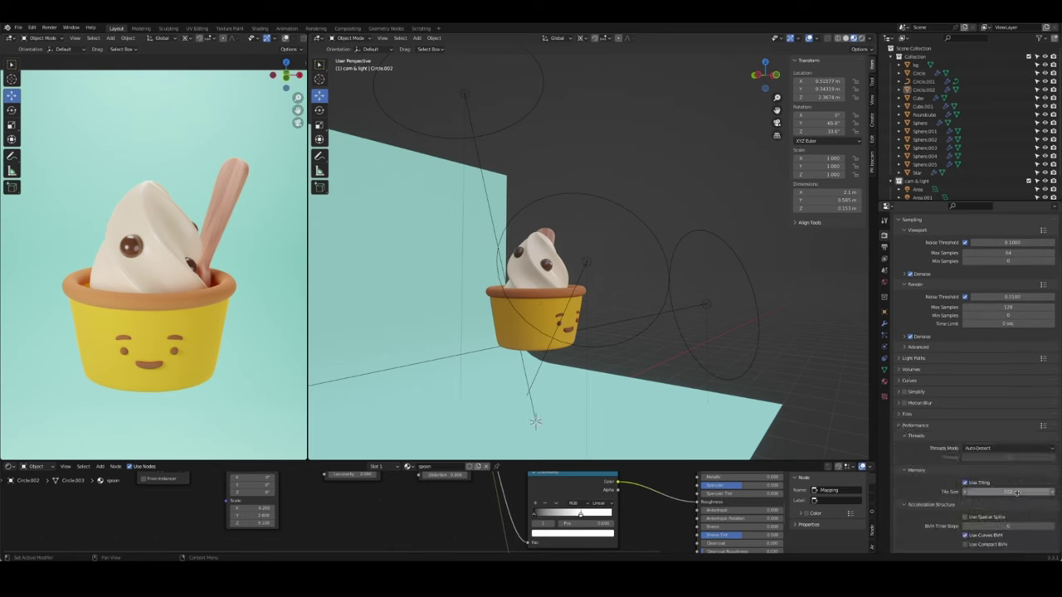
pyautogui.scroll(-2, 979, 497)
pyautogui.scroll(-3, 968, 502)
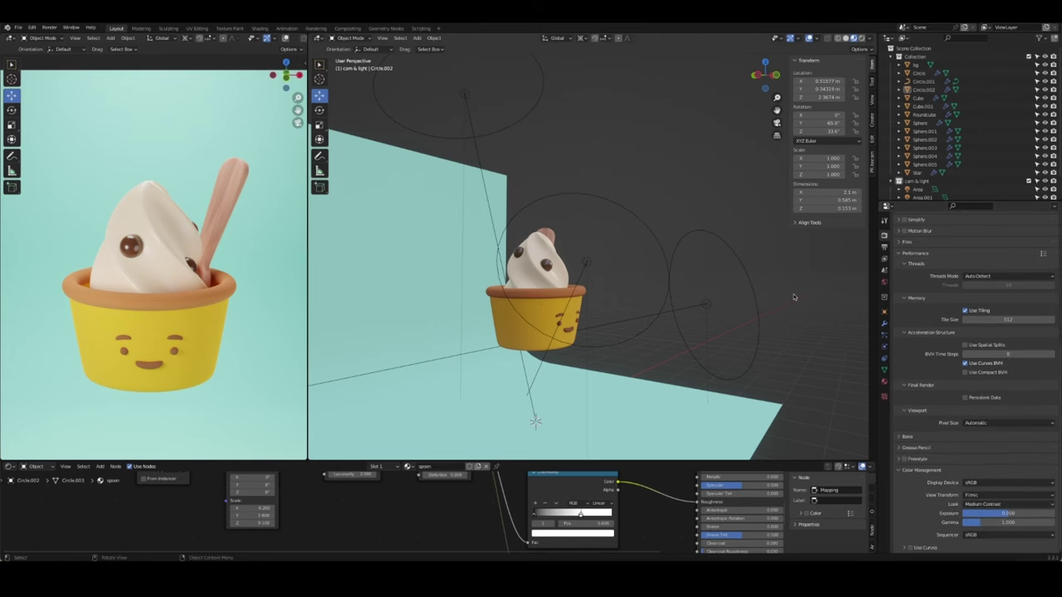
# Switch the main viewport to Rendered shading
pyautogui.moveTo(692, 328); pyautogui.dragTo(700, 273, button='middle')
pyautogui.press('z')
pyautogui.click(403, 285)
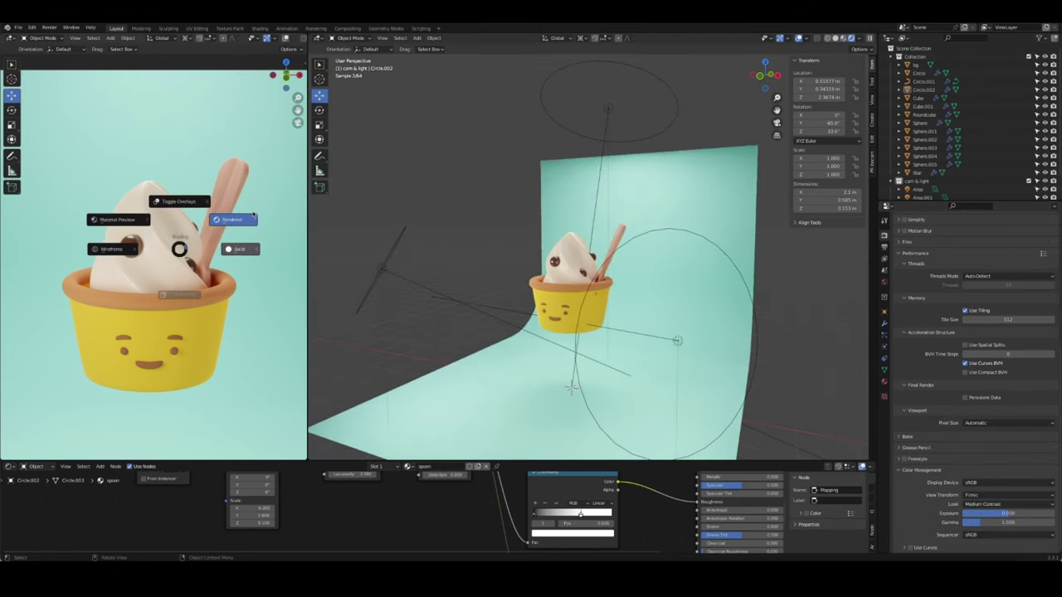
# Look through the scene camera and fit the camera frame to the view
pyautogui.moveTo(455, 216); pyautogui.dragTo(609, 287, button='middle')
pyautogui.press('KP_0')
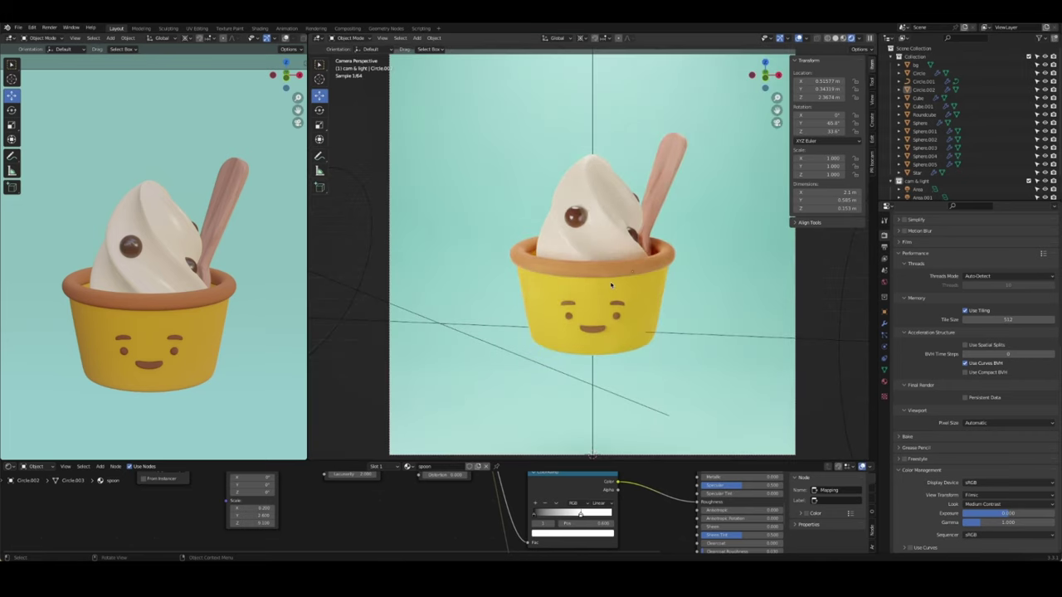
pyautogui.press('Home')
pyautogui.scroll(-1, 658, 299)
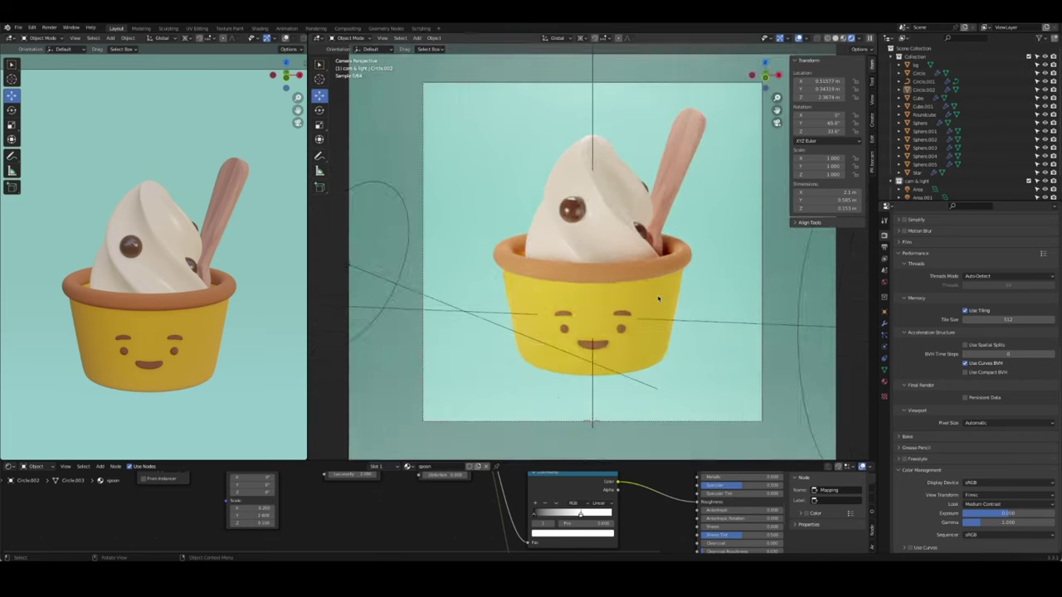
pyautogui.scroll(-1, 656, 301)
# Rotate the area light around Z and move it along its own axis
pyautogui.click(571, 334)
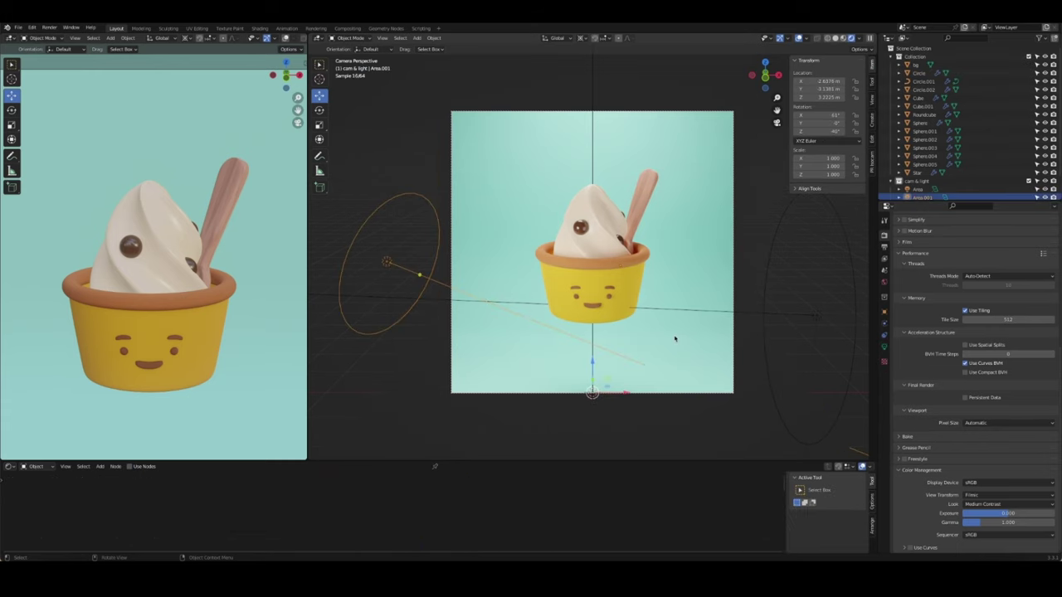
pyautogui.press('r')
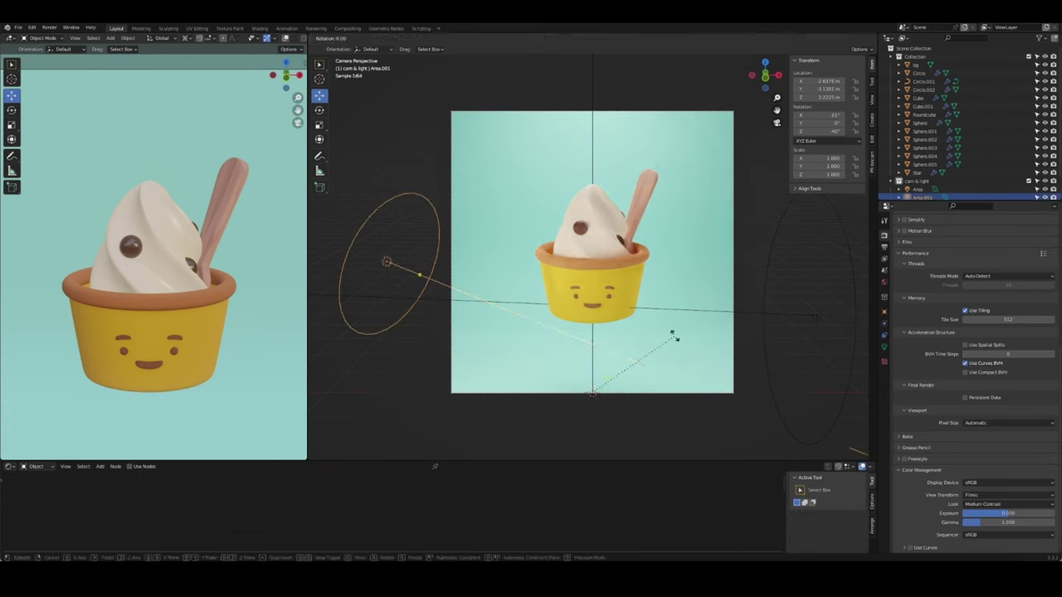
pyautogui.press('z')
pyautogui.click(591, 329)
pyautogui.press('g')
pyautogui.press('z')
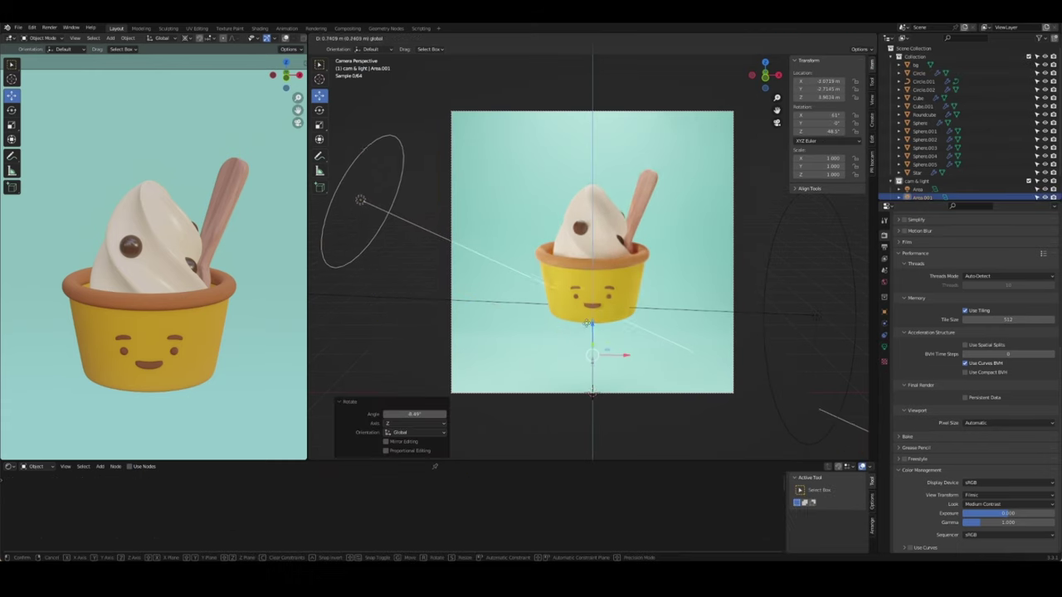
pyautogui.click(498, 276)
pyautogui.hotkey('ctrl', 'z')
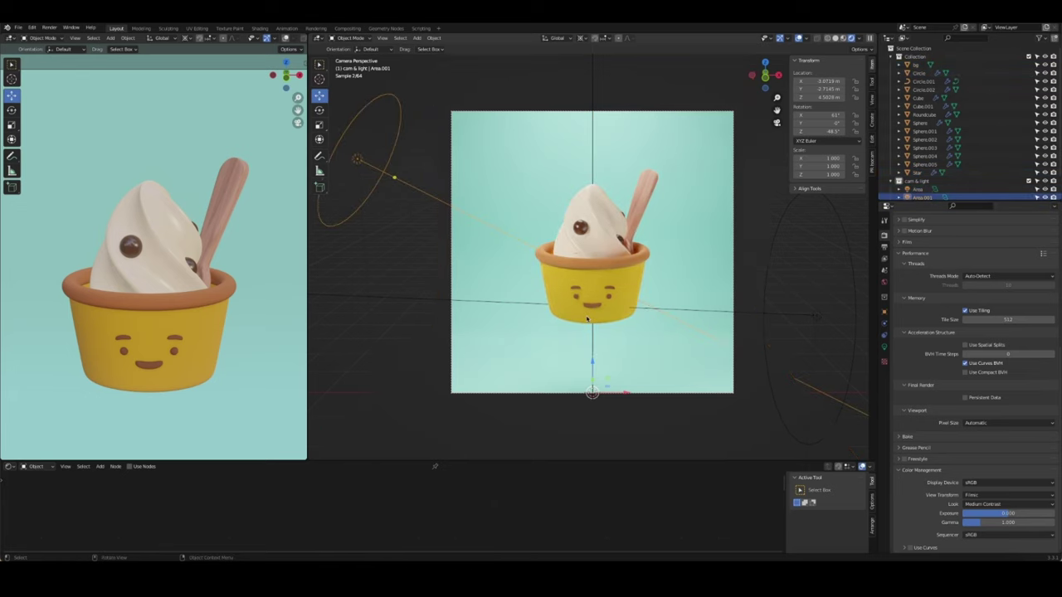
pyautogui.press('g')
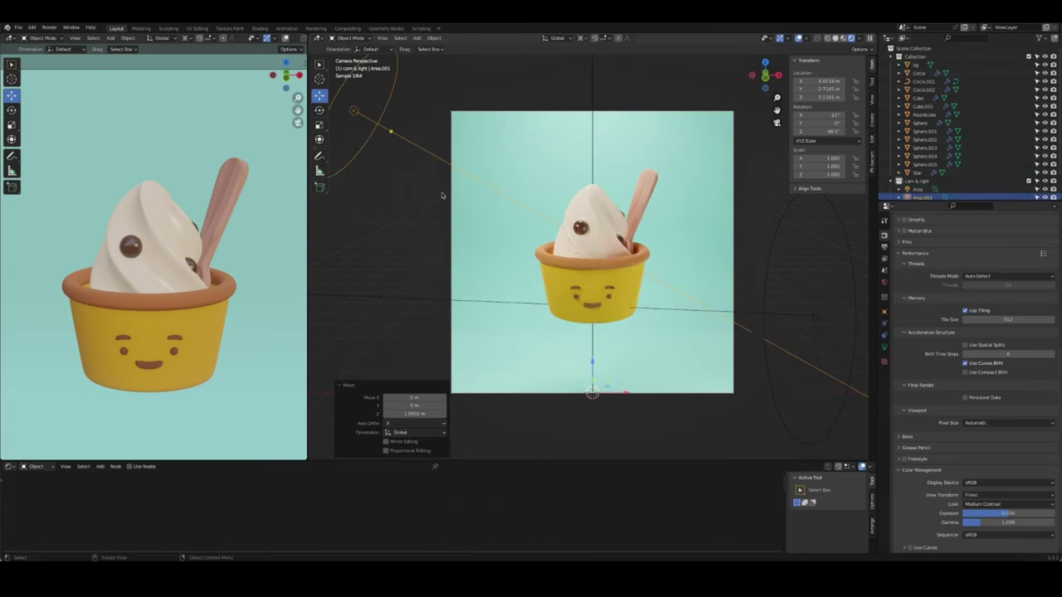
pyautogui.click(465, 199)
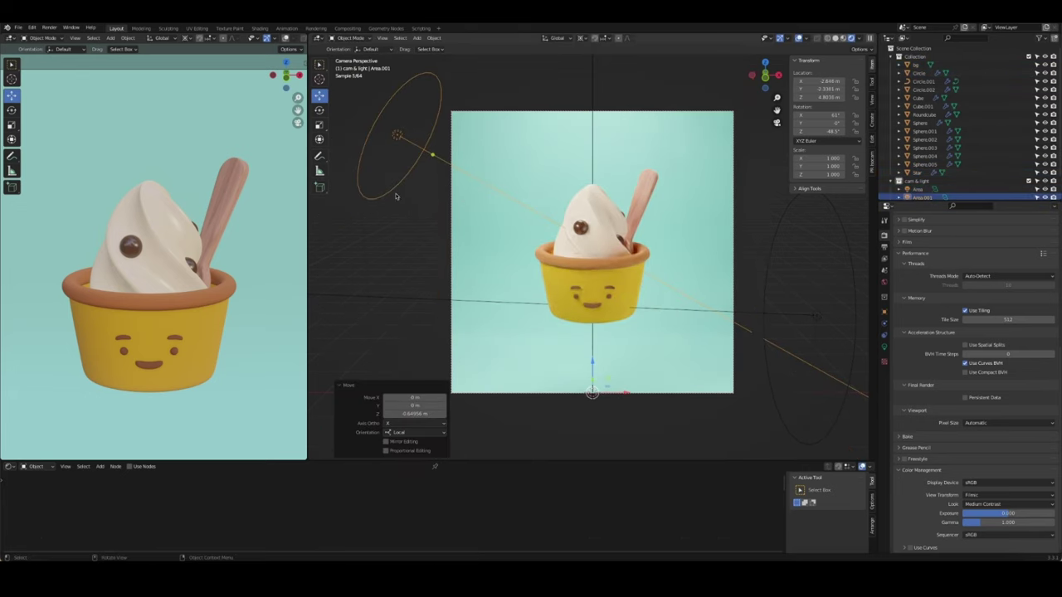
# Set the cup material's roughness to 0.8
pyautogui.click(453, 346)
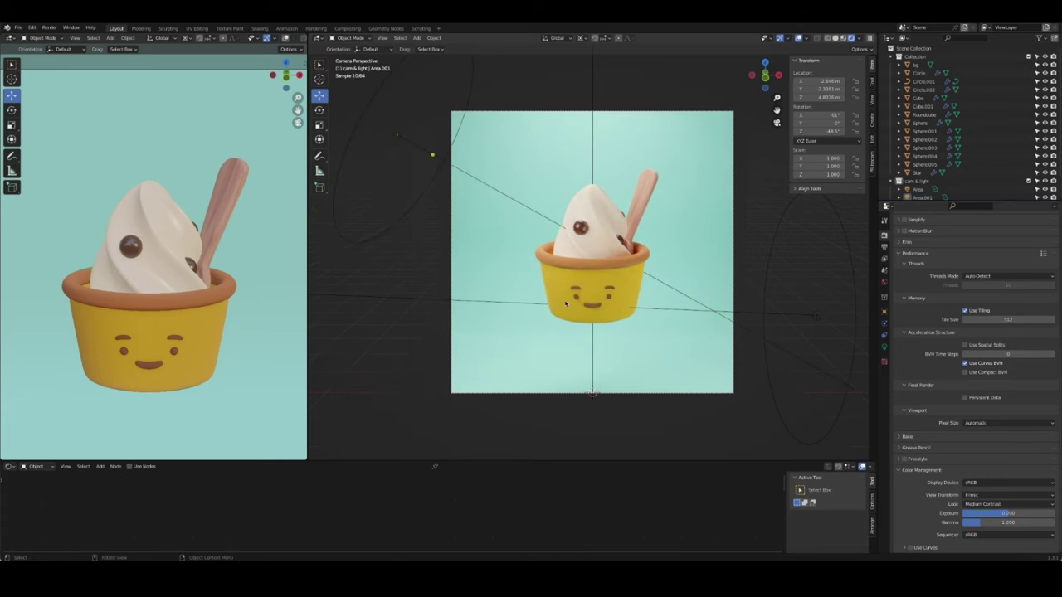
pyautogui.click(641, 295)
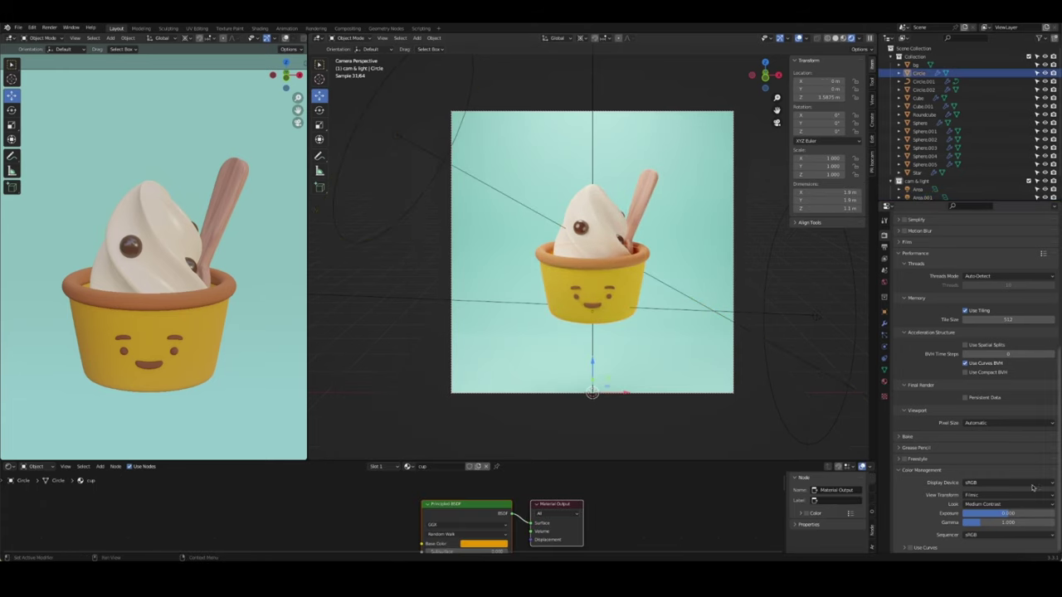
pyautogui.click(884, 381)
pyautogui.click(1037, 310)
pyautogui.write('0.8')
pyautogui.press('Return')
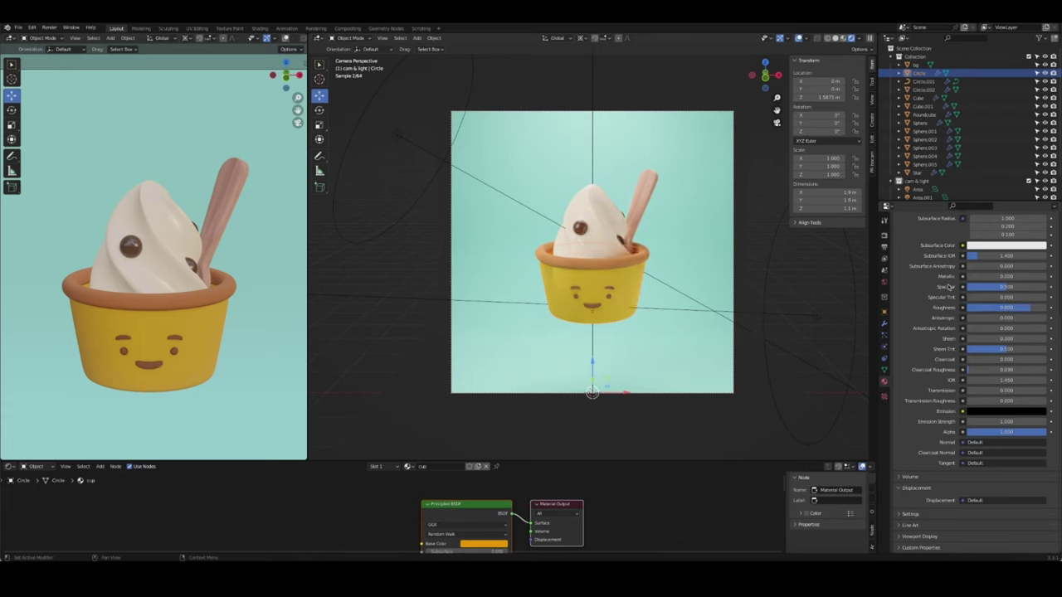
pyautogui.click(634, 320)
pyautogui.click(632, 313)
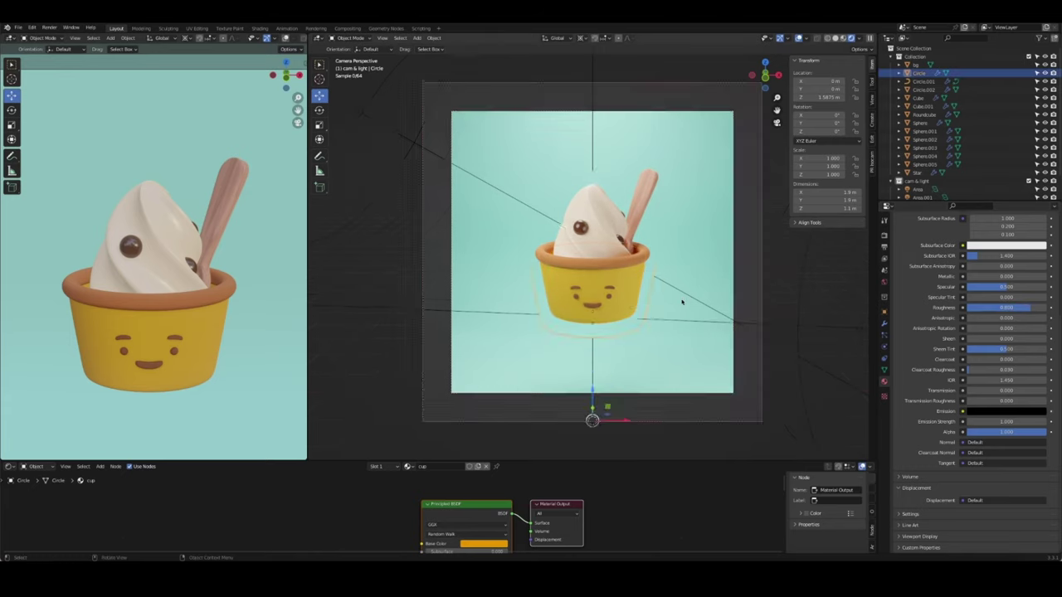
# Select Area.001, save Ice Cream Cup.blend, and return to the camera view
pyautogui.scroll(-2, 649, 304)
pyautogui.click(438, 301)
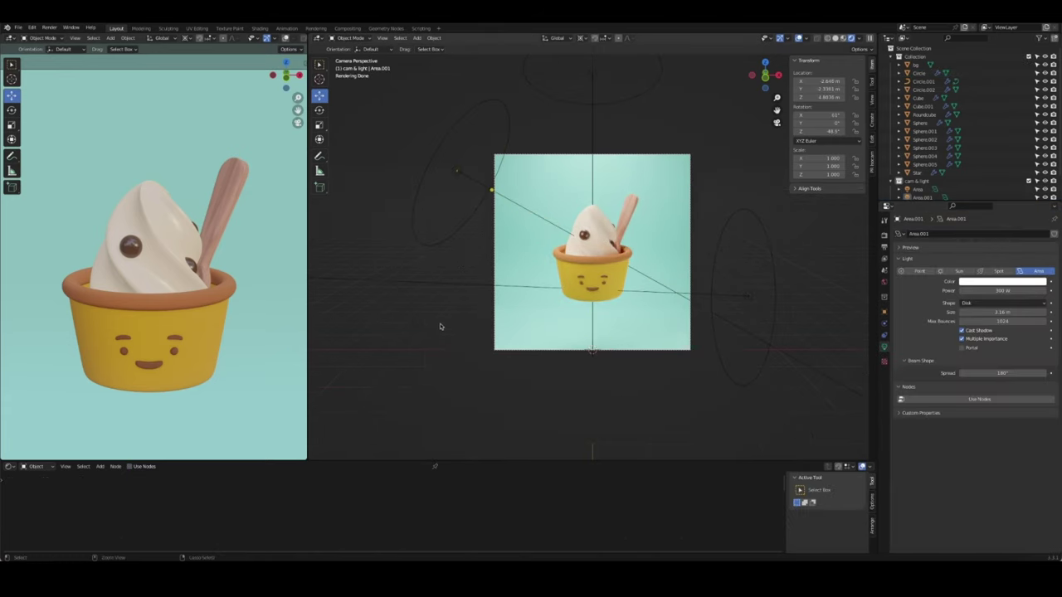
pyautogui.hotkey('ctrl', 's')
pyautogui.scroll(2, 598, 273)
pyautogui.scroll(1, 654, 292)
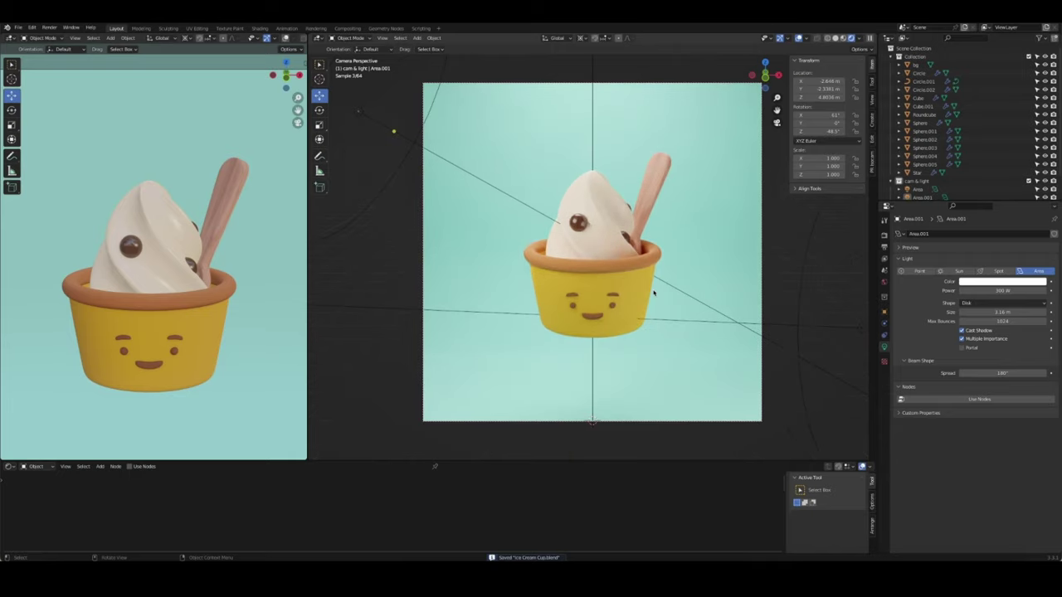
pyautogui.moveTo(654, 292); pyautogui.dragTo(736, 308, button='middle')
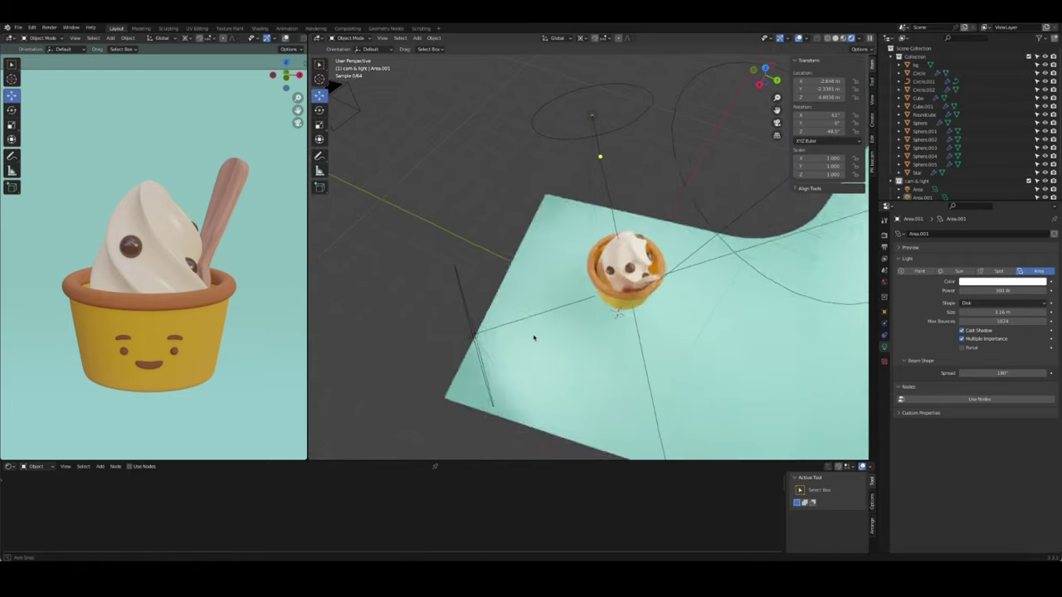
pyautogui.press('KP_0')
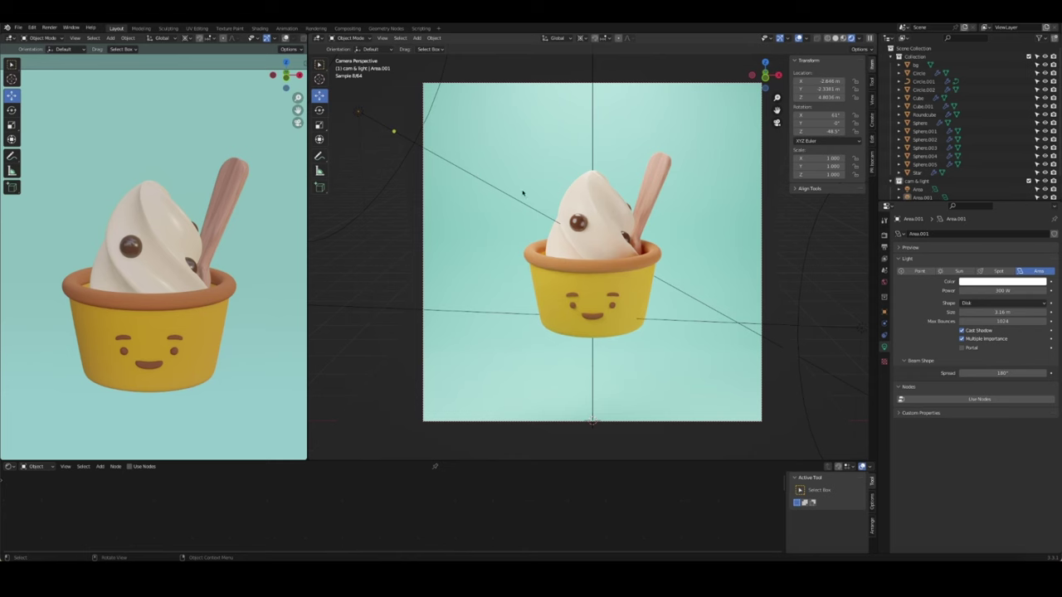
pyautogui.click(522, 193)
# Box-select the ice cream, spoon and toppings, then Ctrl+P > Object to parent them to the cup
pyautogui.moveTo(489, 132); pyautogui.dragTo(685, 340)
pyautogui.click(898, 57)
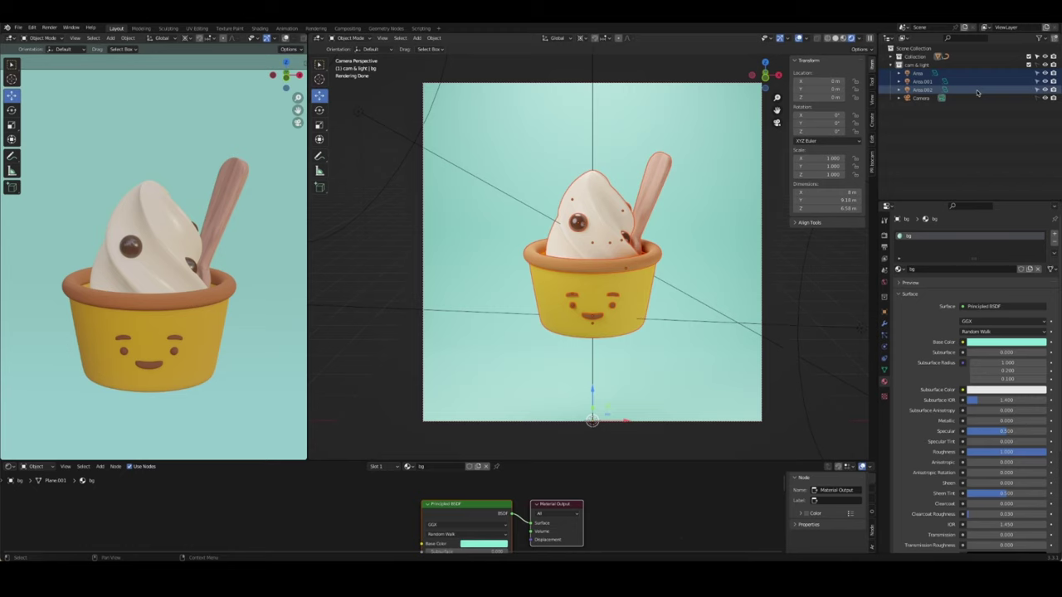
pyautogui.click(640, 300)
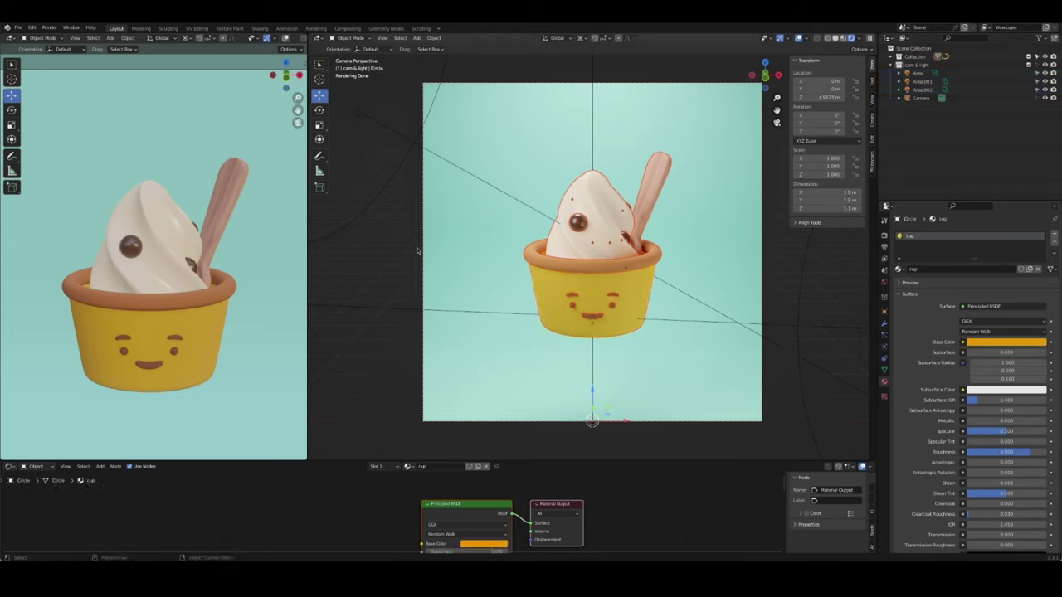
pyautogui.hotkey('ctrl', 'p')
pyautogui.click(525, 314)
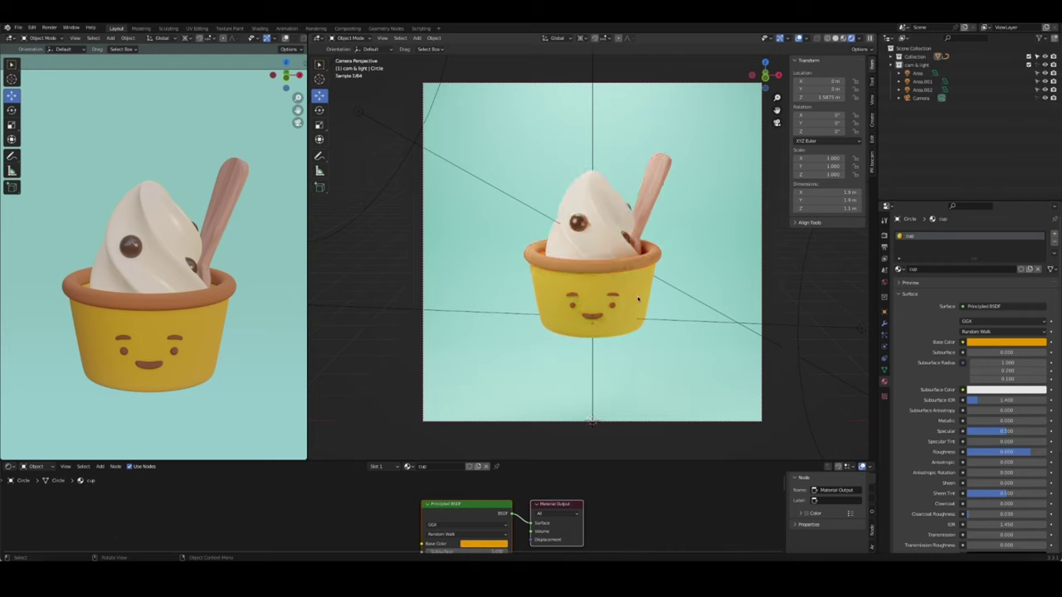
# Test-move the cup, then clear its location and rotation
pyautogui.press('g')
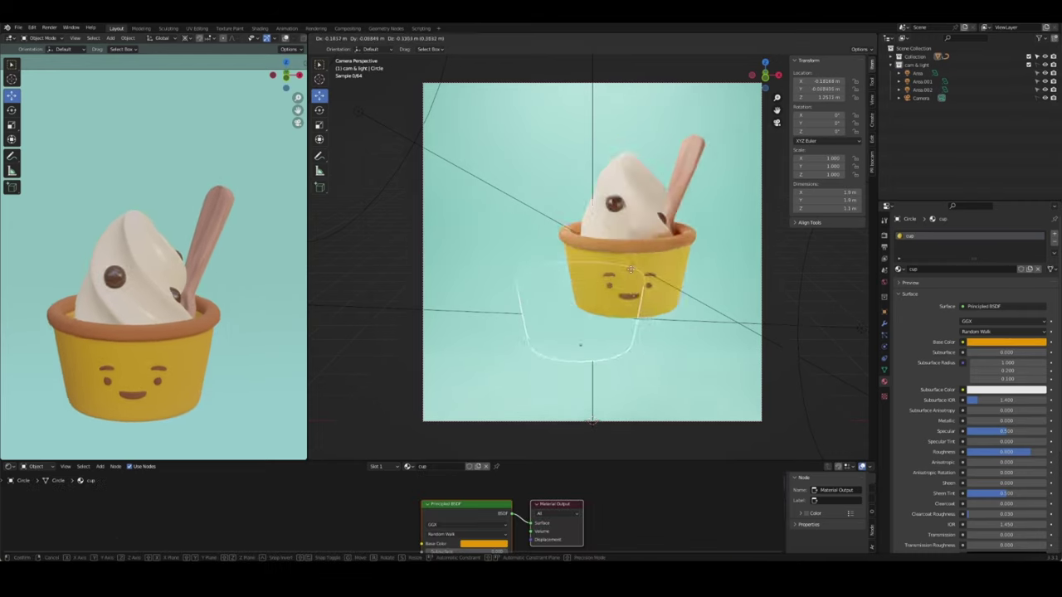
pyautogui.click(656, 263)
pyautogui.press('r')
pyautogui.press('r')
pyautogui.press('Escape')
pyautogui.hotkey('alt', 'g')
pyautogui.hotkey('alt', 'r')
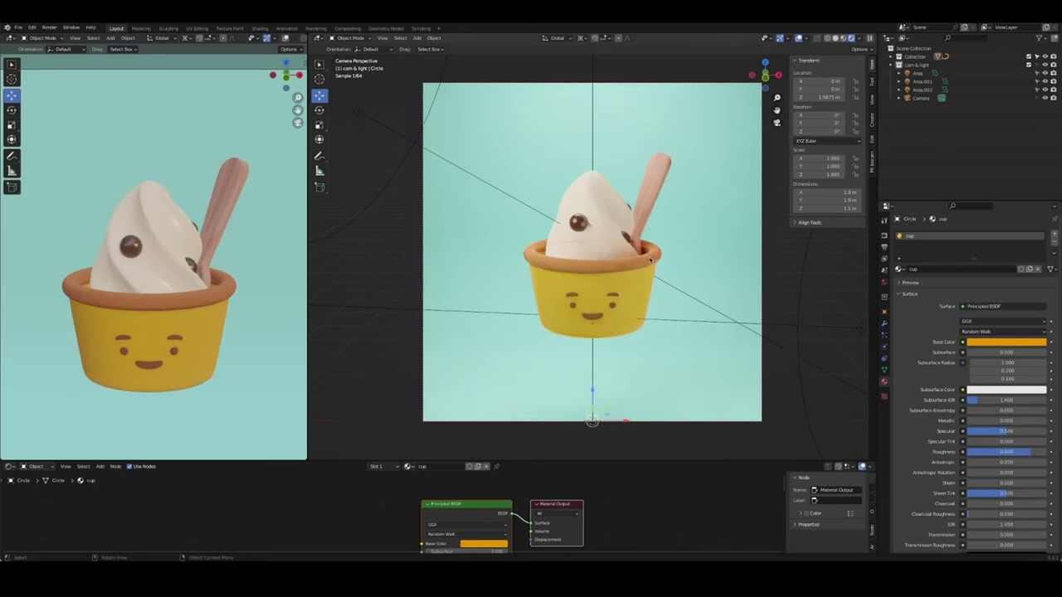
# Tilt the cup toward the camera with a trackball rotation
pyautogui.press('r')
pyautogui.press('r')
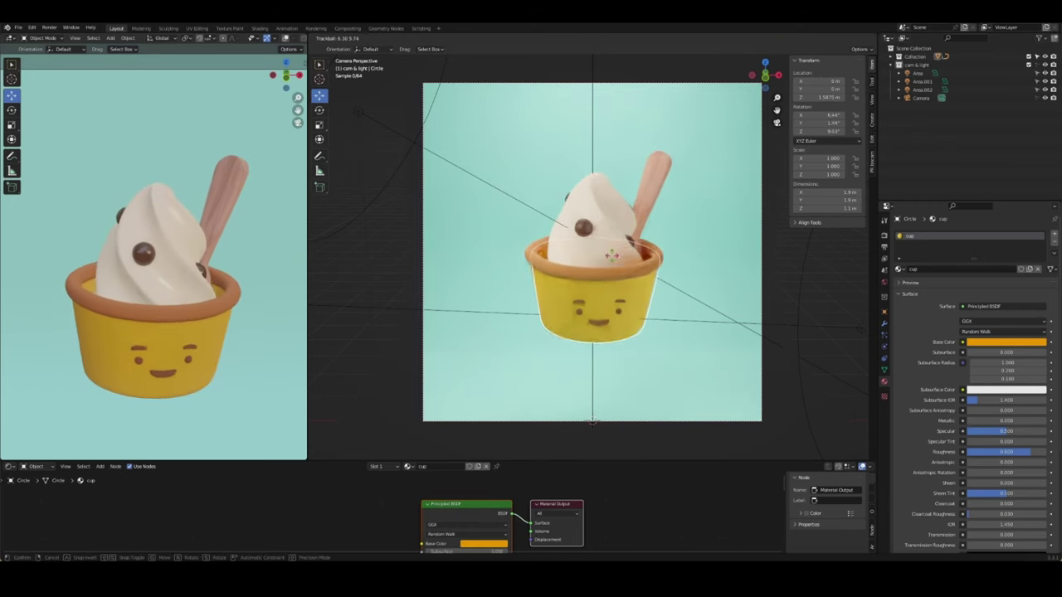
pyautogui.click(636, 149)
pyautogui.press('r')
pyautogui.press('r')
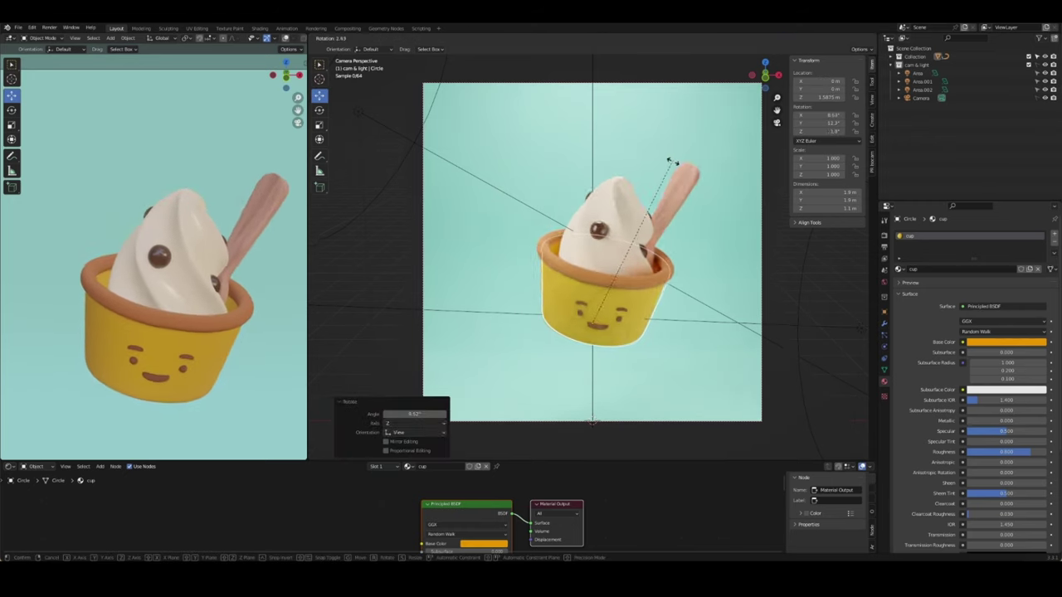
pyautogui.press('r')
pyautogui.click(656, 202)
pyautogui.moveTo(657, 201); pyautogui.dragTo(666, 257, button='middle')
pyautogui.click(665, 256)
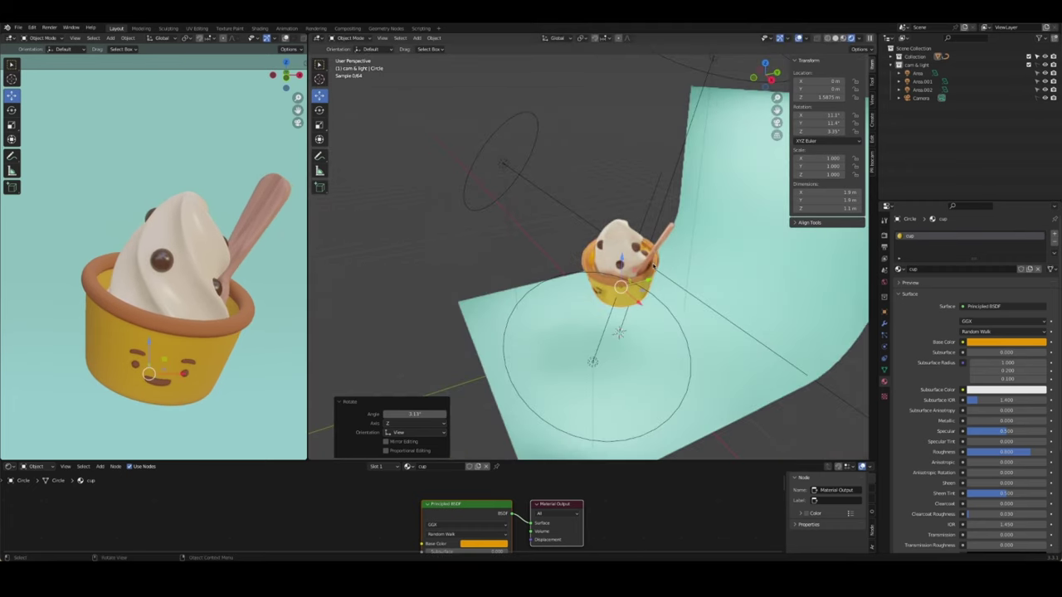
pyautogui.moveTo(520, 226); pyautogui.dragTo(540, 184, button='middle')
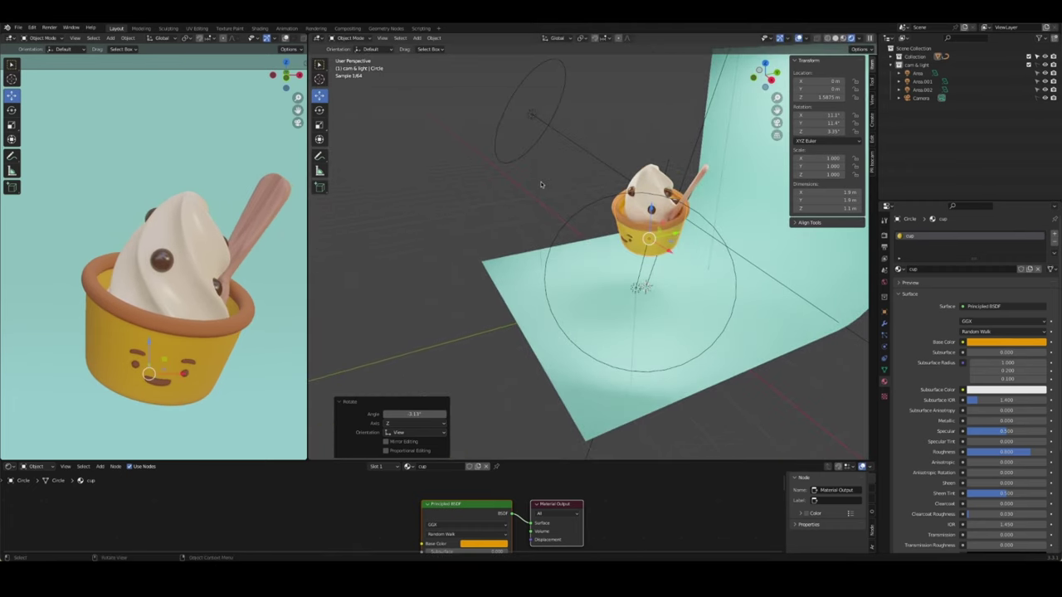
pyautogui.press('KP_0')
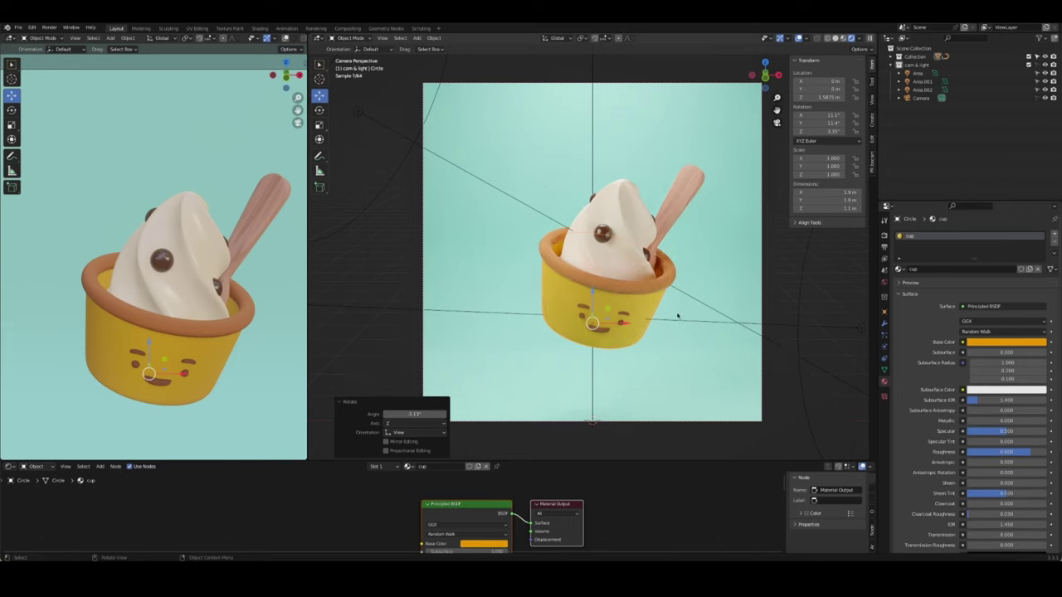
# Turn the cup around its own vertical Z axis
pyautogui.press('r')
pyautogui.press('z')
pyautogui.press('z')
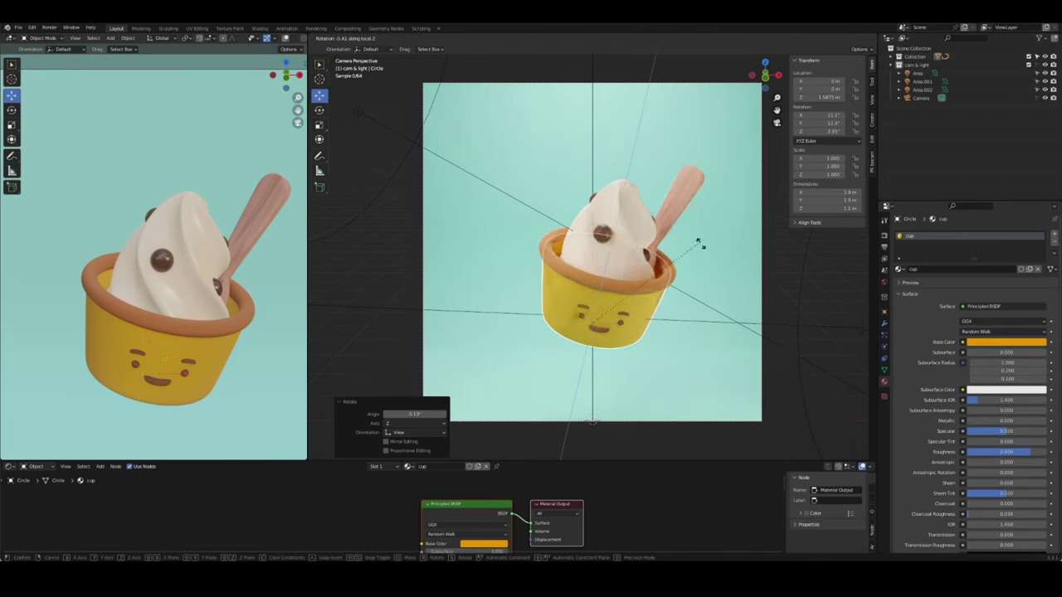
pyautogui.click(701, 270)
# Adjust the cup rim material's roughness to 0.6
pyautogui.click(744, 430)
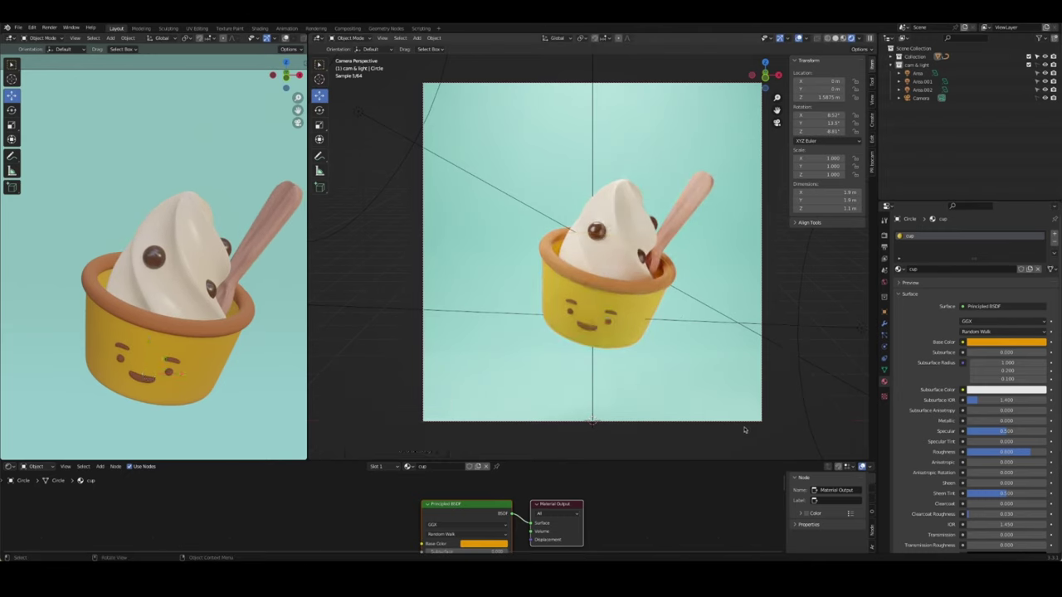
pyautogui.click(638, 290)
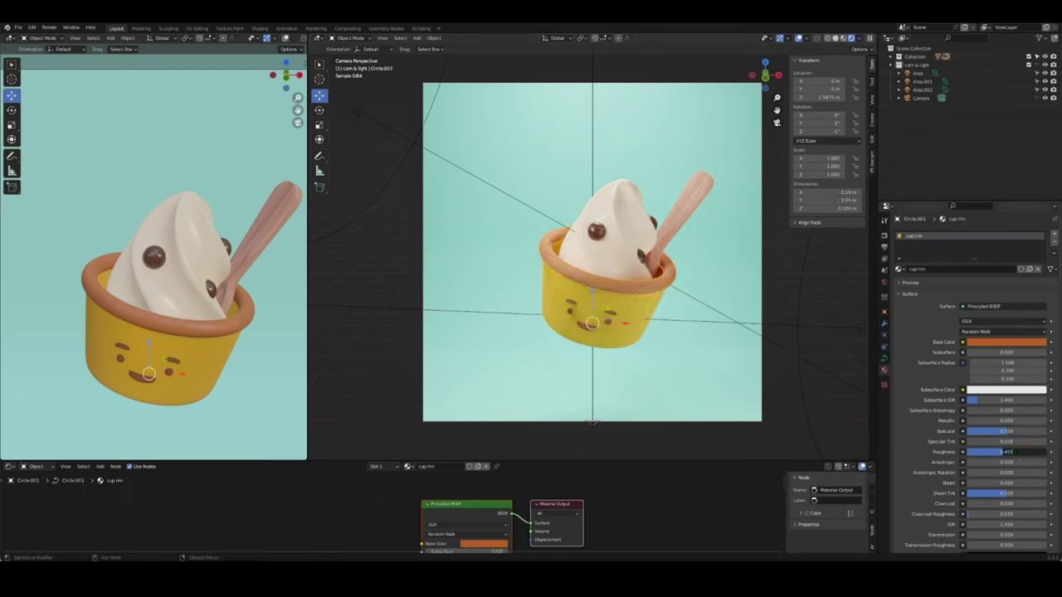
pyautogui.moveTo(1012, 452); pyautogui.dragTo(1008, 452)
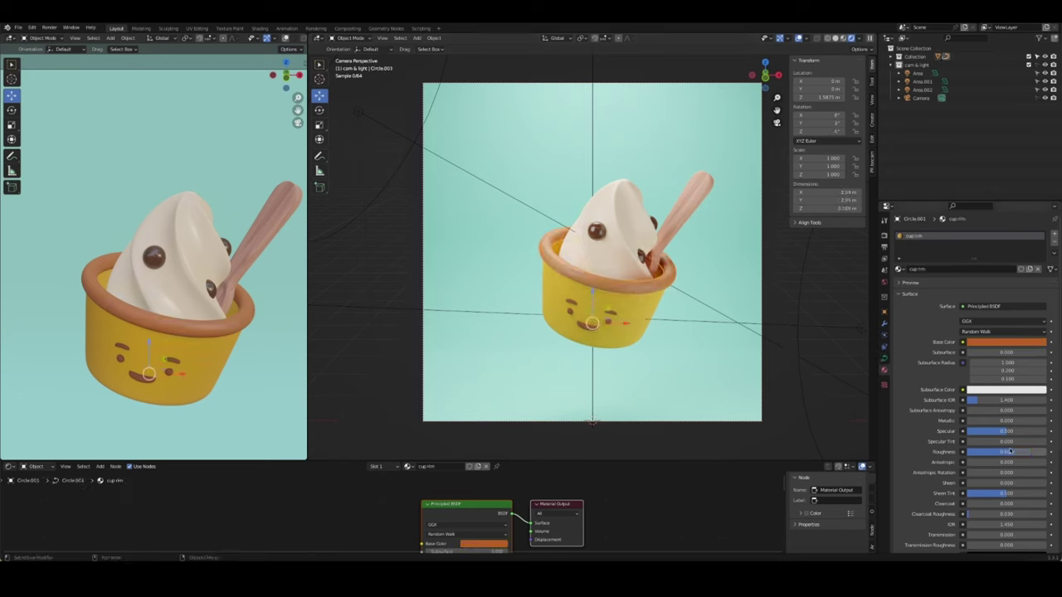
pyautogui.click(481, 358)
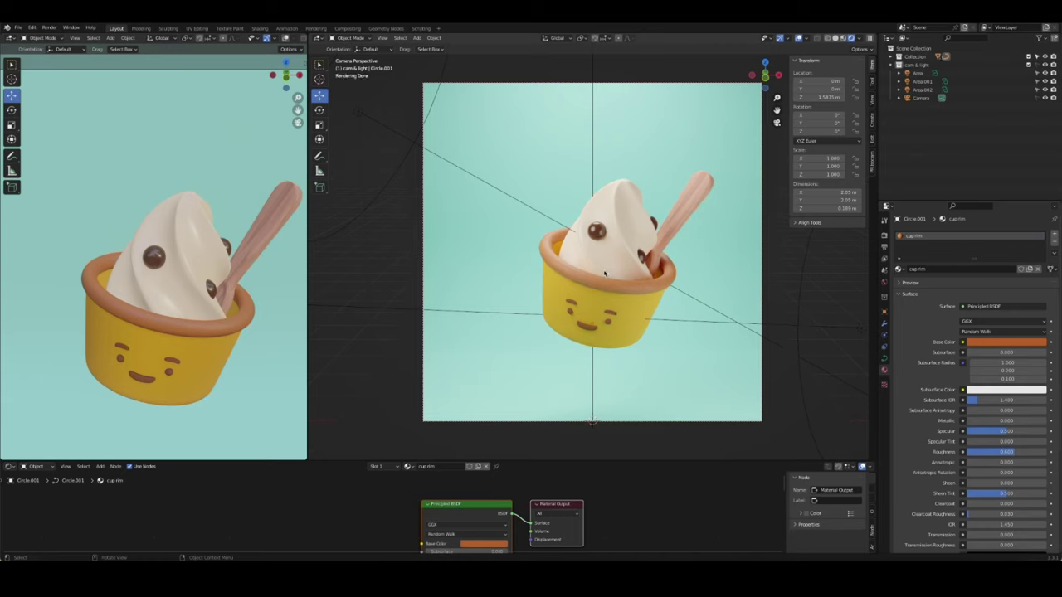
# Set the cup material's roughness to 0.6
pyautogui.click(595, 307)
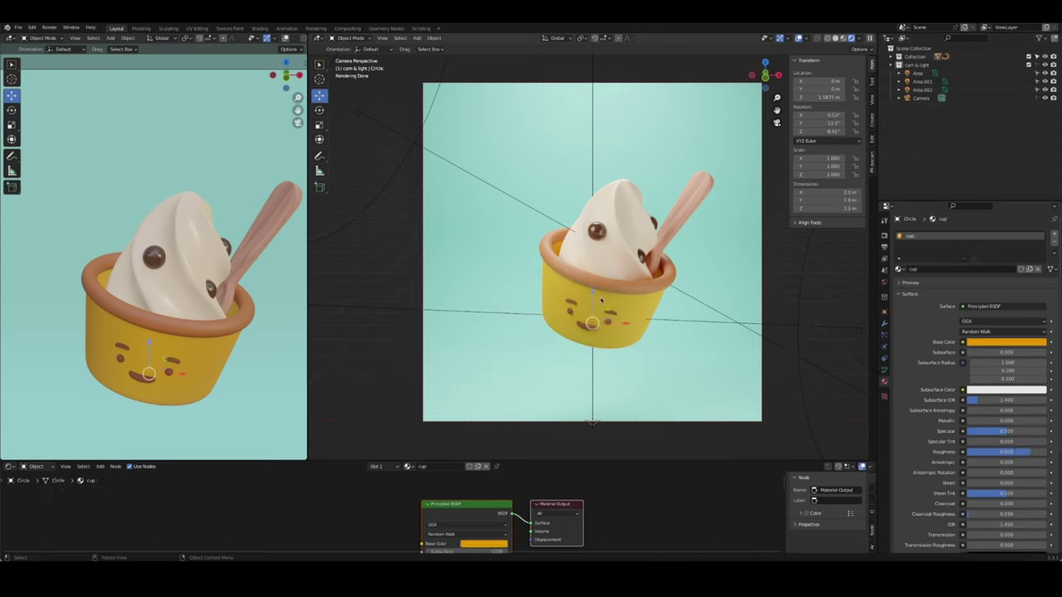
pyautogui.click(1018, 451)
pyautogui.write('.6')
pyautogui.press('Return')
pyautogui.click(363, 315)
pyautogui.scroll(-2, 452, 162)
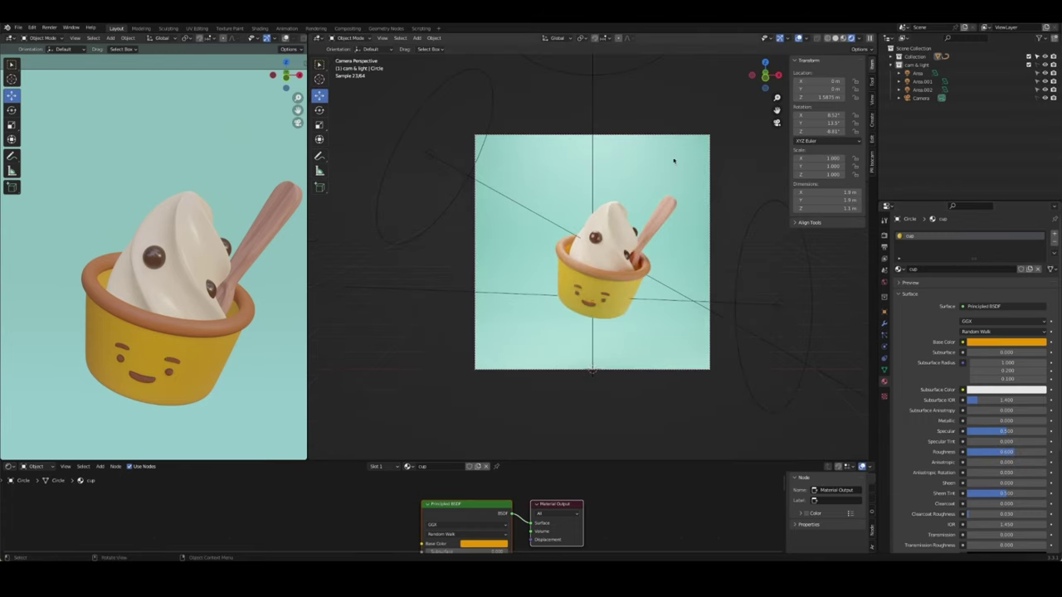
# Shrink Area.001 to 2.32 m, pivot on the 3D cursor, lower it and swing it around Z
pyautogui.click(423, 154)
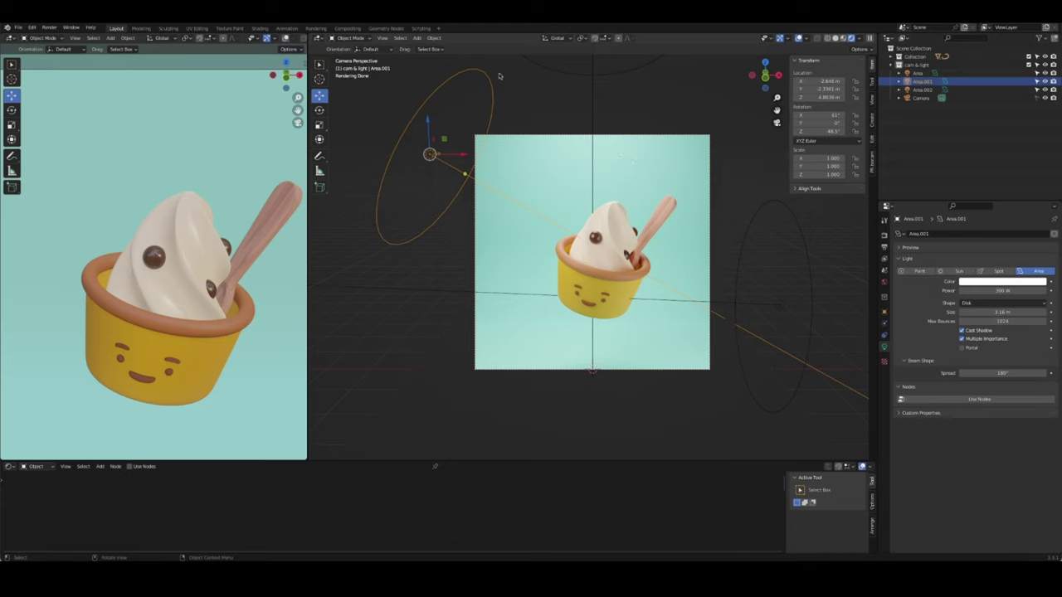
pyautogui.moveTo(498, 75); pyautogui.dragTo(473, 96)
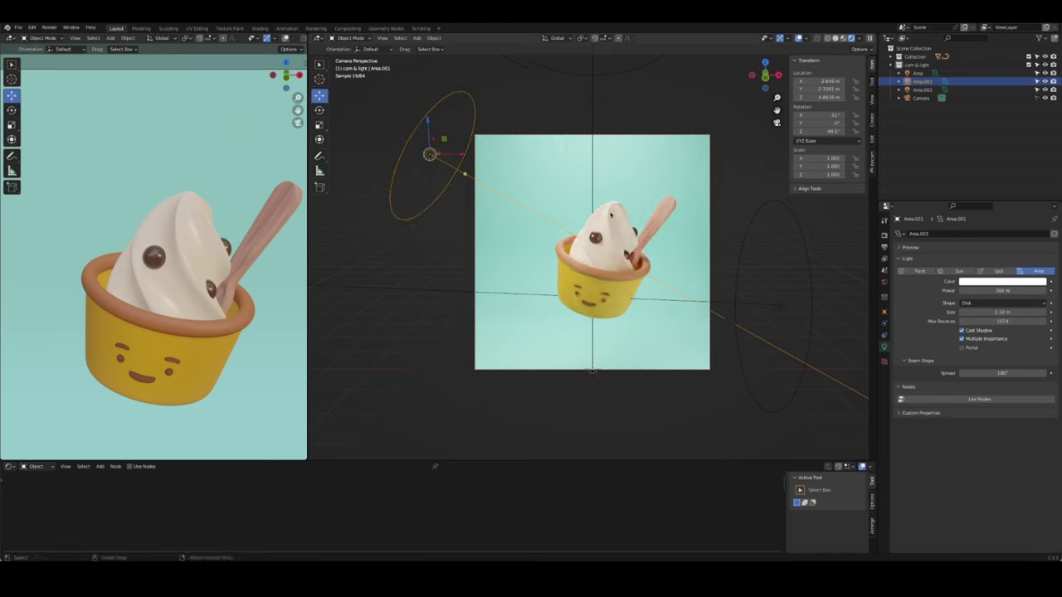
pyautogui.hotkey('shift', 's')
pyautogui.click(485, 164)
pyautogui.moveTo(592, 339); pyautogui.dragTo(628, 371)
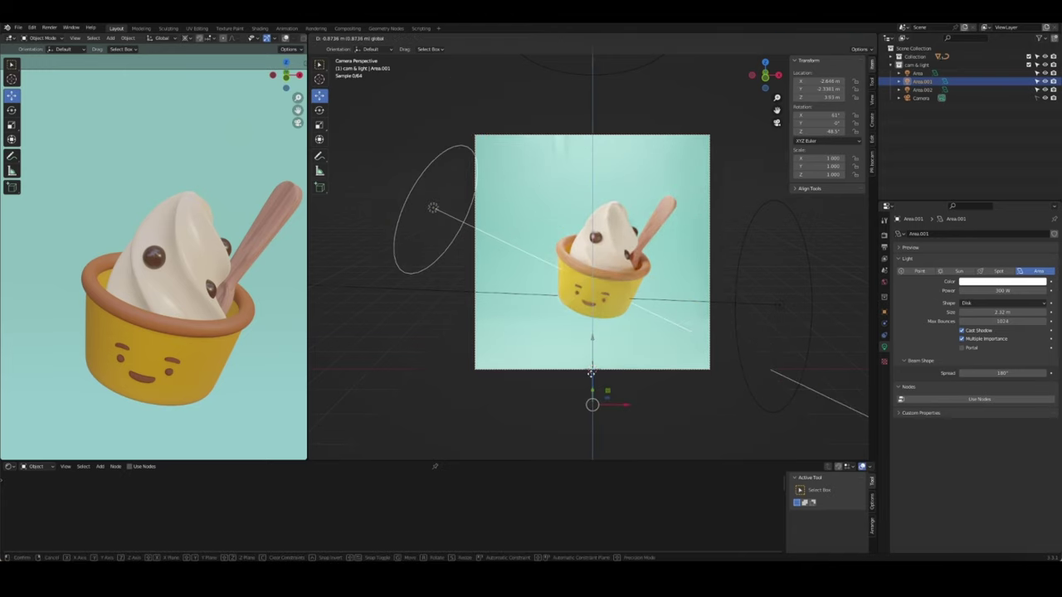
pyautogui.press('r')
pyautogui.press('z')
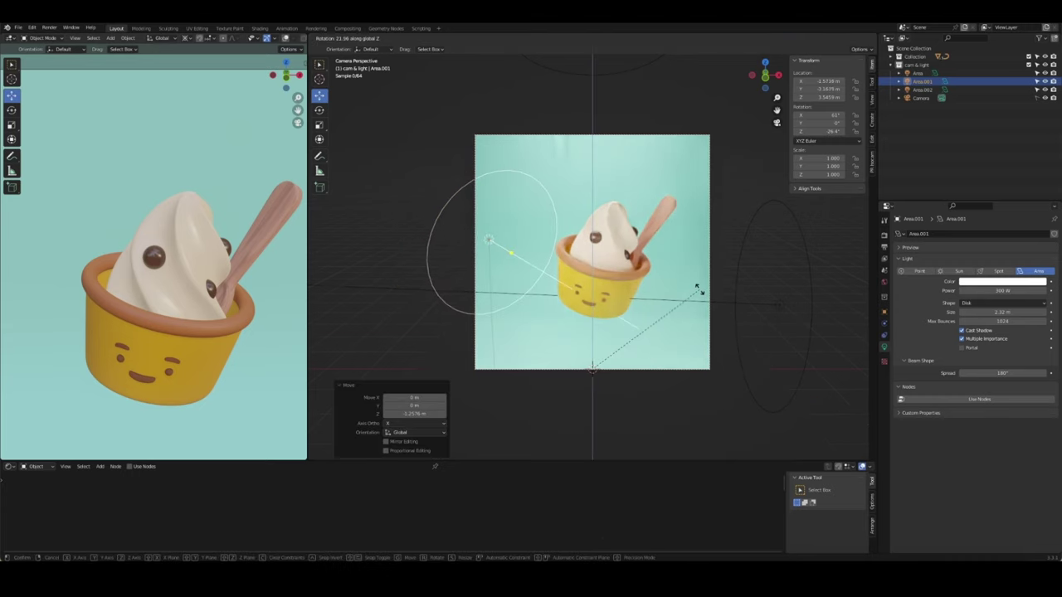
pyautogui.click(697, 290)
# Make the light a Rectangle, 0.632 m wide and 2.92 m long
pyautogui.click(1000, 302)
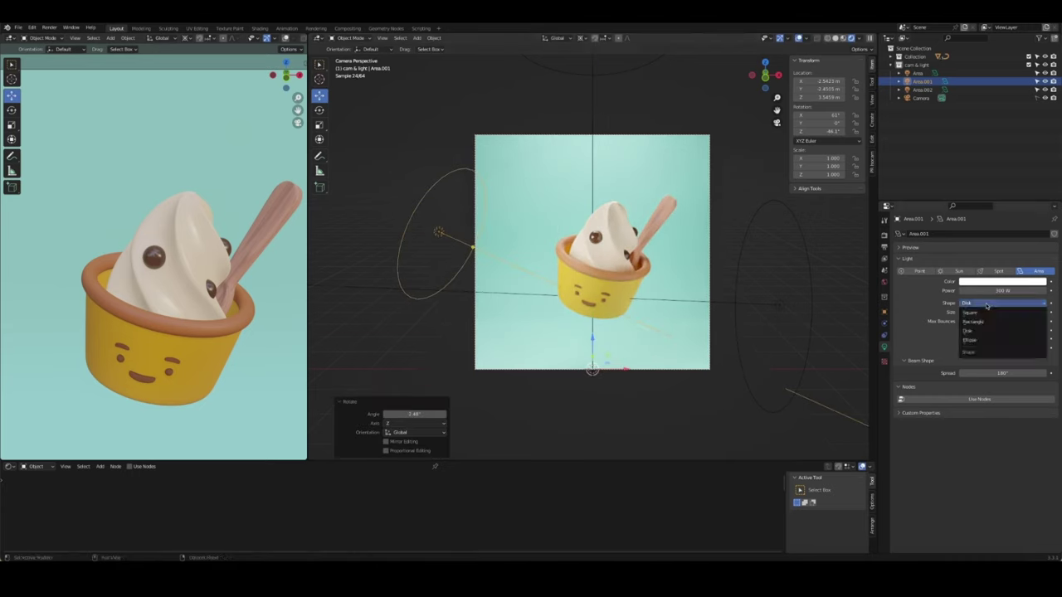
pyautogui.click(995, 320)
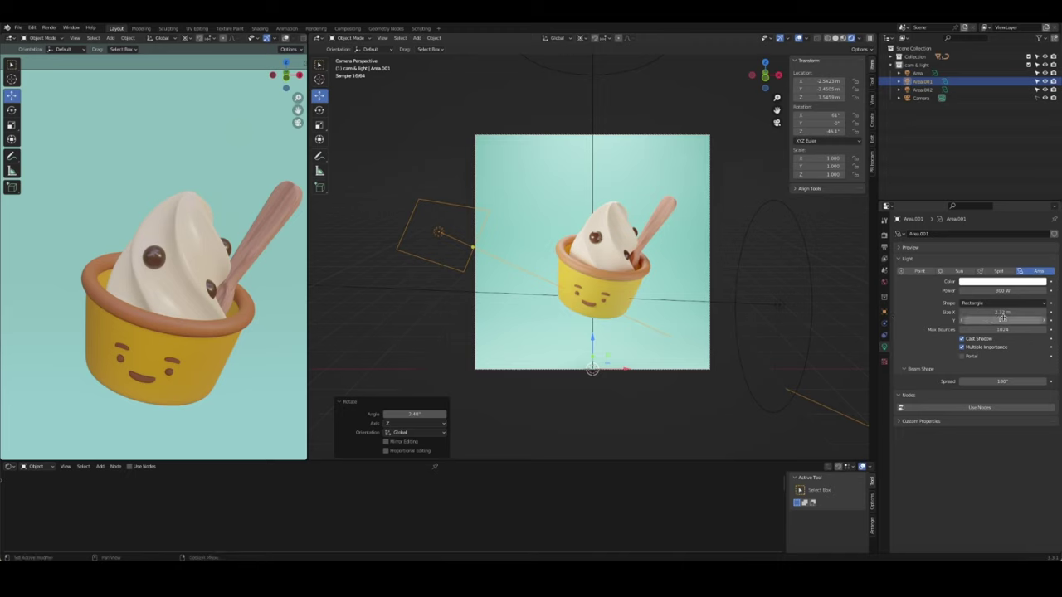
pyautogui.moveTo(1002, 312)
pyautogui.mouseDown()
pyautogui.moveTo(971, 312)
pyautogui.moveTo(1033, 320)
pyautogui.mouseUp()
pyautogui.click(497, 311)
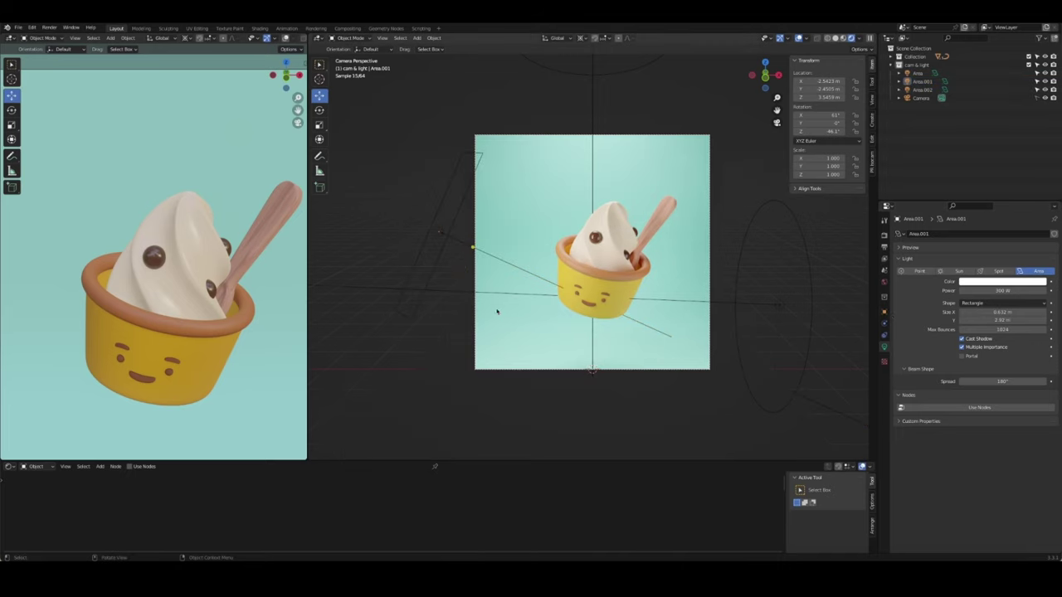
# Rotate Area.001 about Z again and narrow its width to 0.232 m
pyautogui.click(516, 271)
pyautogui.click(621, 300)
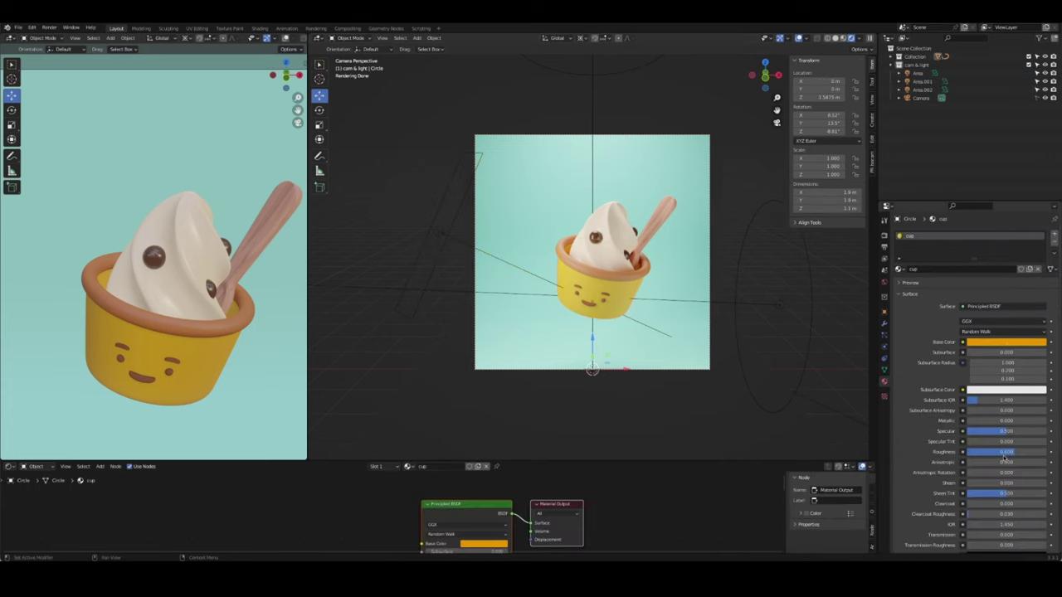
pyautogui.click(757, 395)
pyautogui.press('r')
pyautogui.press('z')
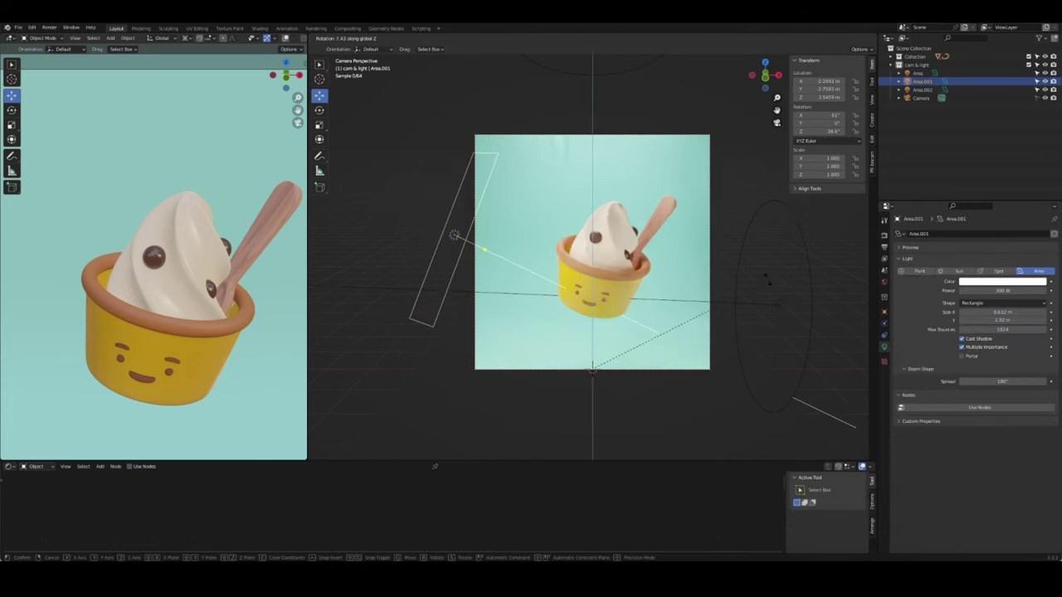
pyautogui.click(662, 291)
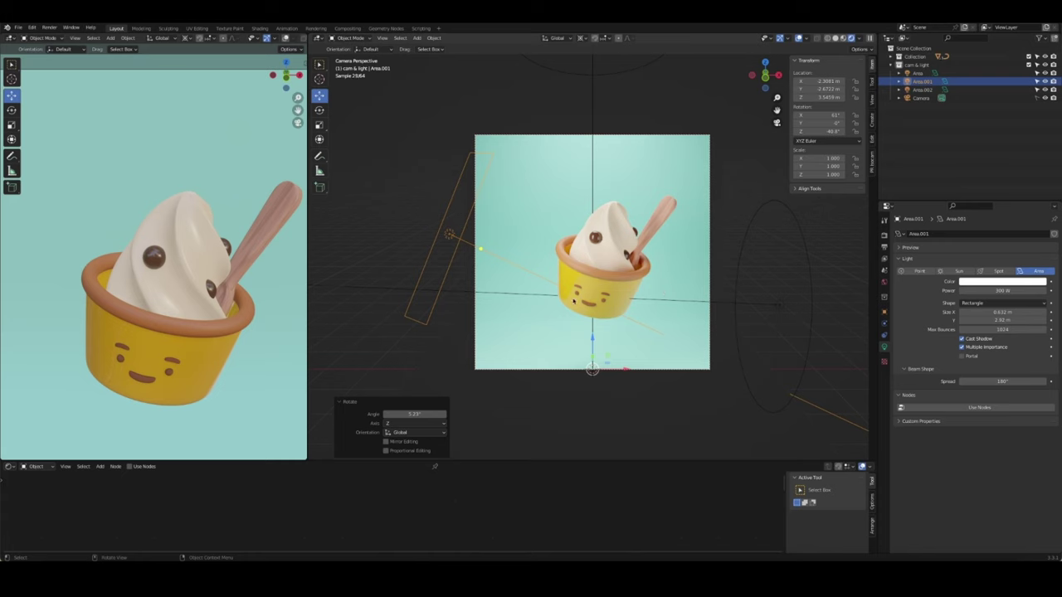
pyautogui.moveTo(1003, 312); pyautogui.dragTo(963, 312)
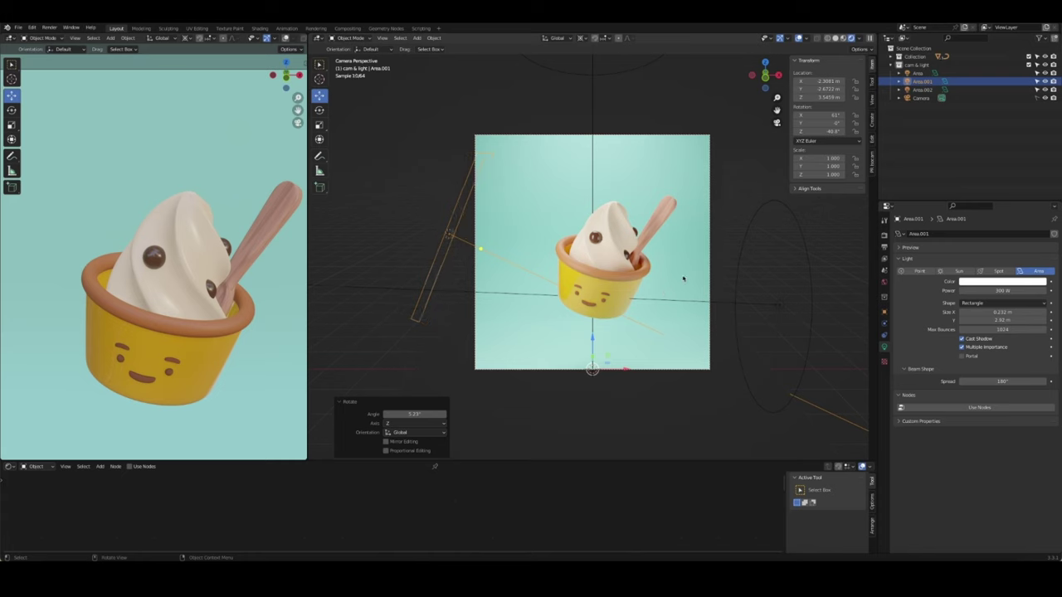
# Tilt the light 6.73° about its X axis and move it along its local Z
pyautogui.press('r')
pyautogui.press('x')
pyautogui.press('x')
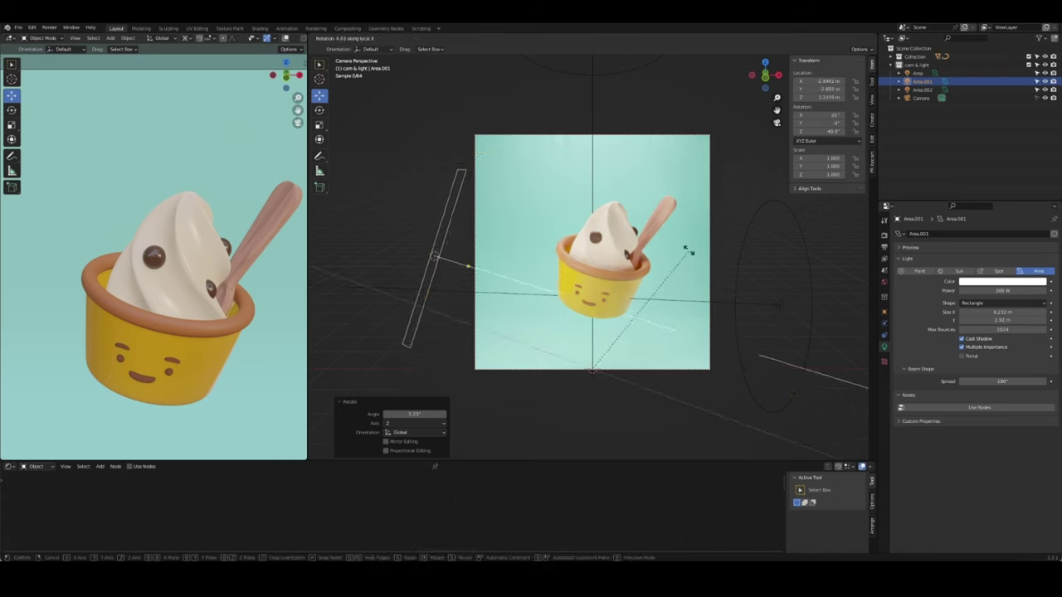
pyautogui.click(484, 271)
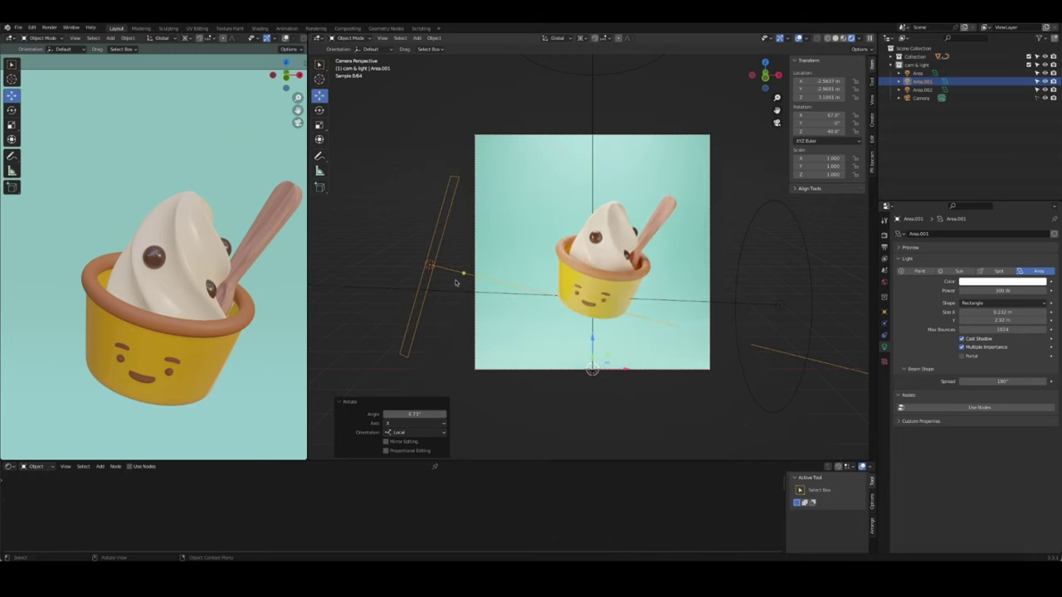
pyautogui.press('g')
pyautogui.press('z')
pyautogui.press('z')
pyautogui.click(497, 282)
# Set the light power to 500 W and check from top and camera views
pyautogui.click(1010, 290)
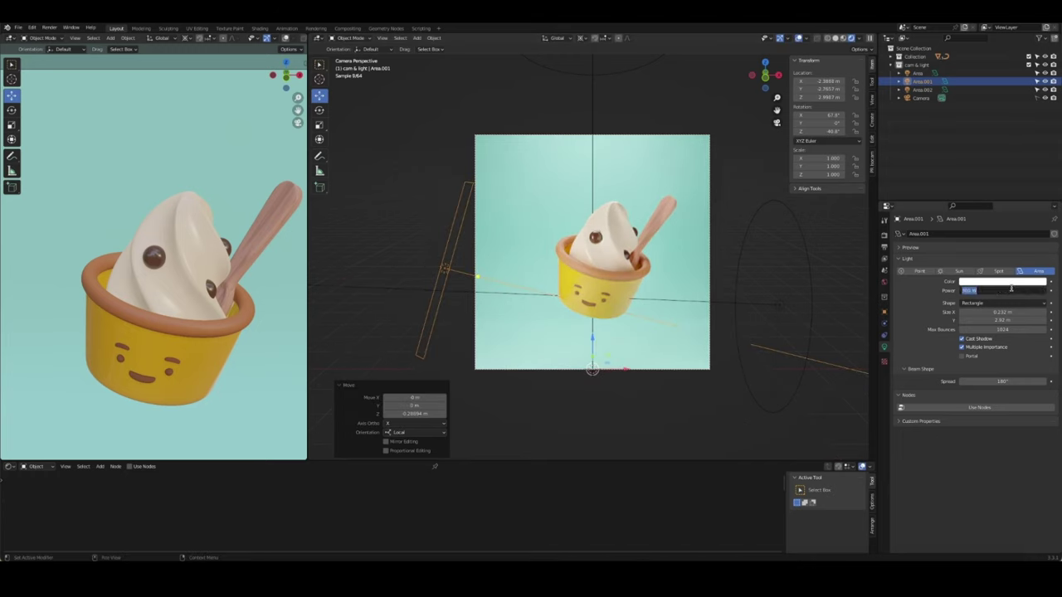
pyautogui.write('500')
pyautogui.press('Return')
pyautogui.press('KP_7')
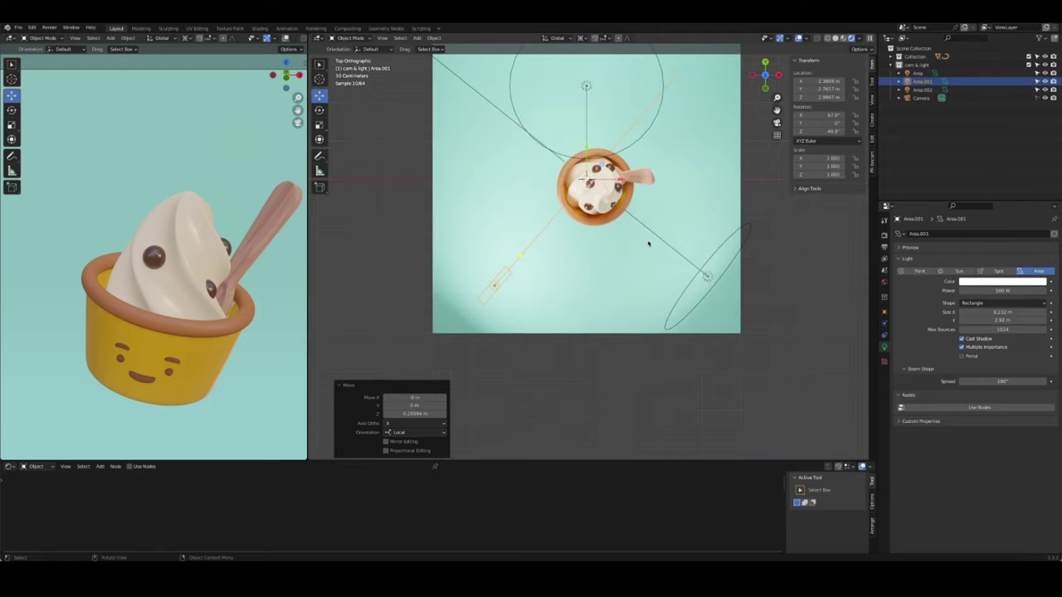
pyautogui.press('KP_0')
# Nudge the ice cream cup slightly across the floor from top view, then return to camera view
pyautogui.click(606, 316)
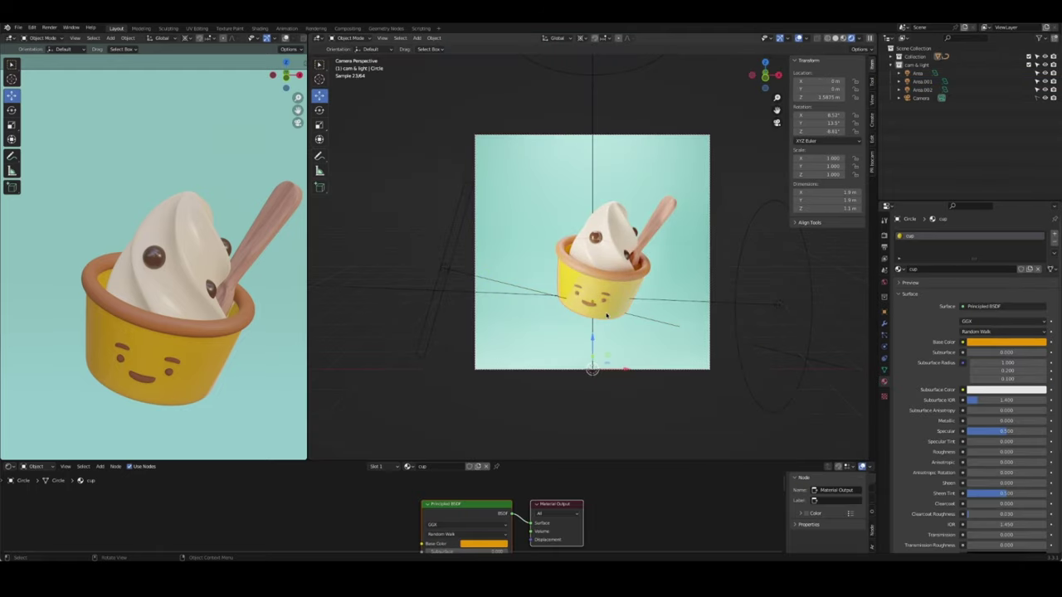
pyautogui.press('KP_7')
pyautogui.press('g')
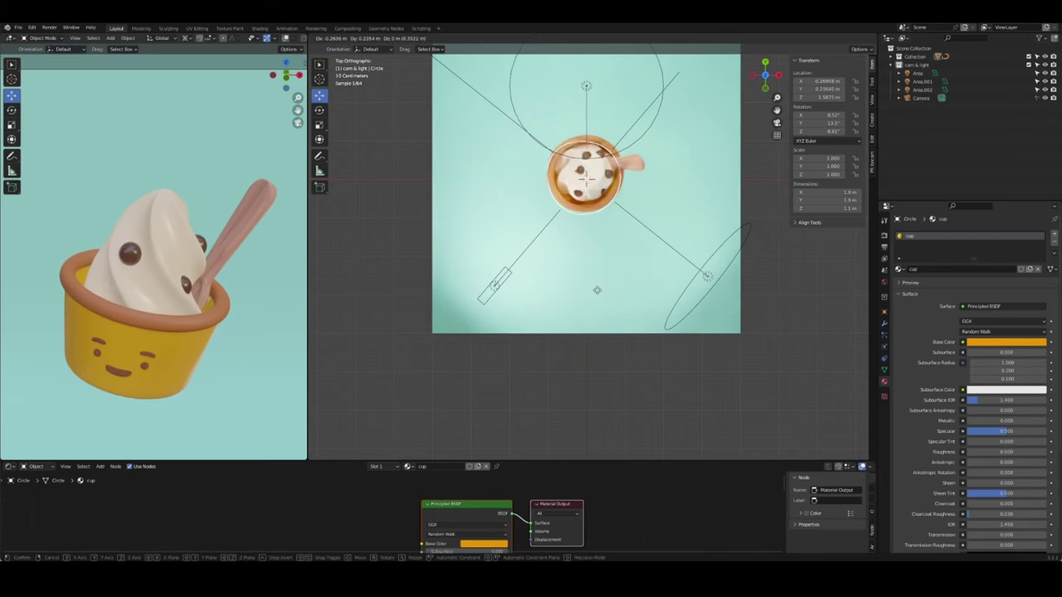
pyautogui.click(362, 297)
pyautogui.press('KP_0')
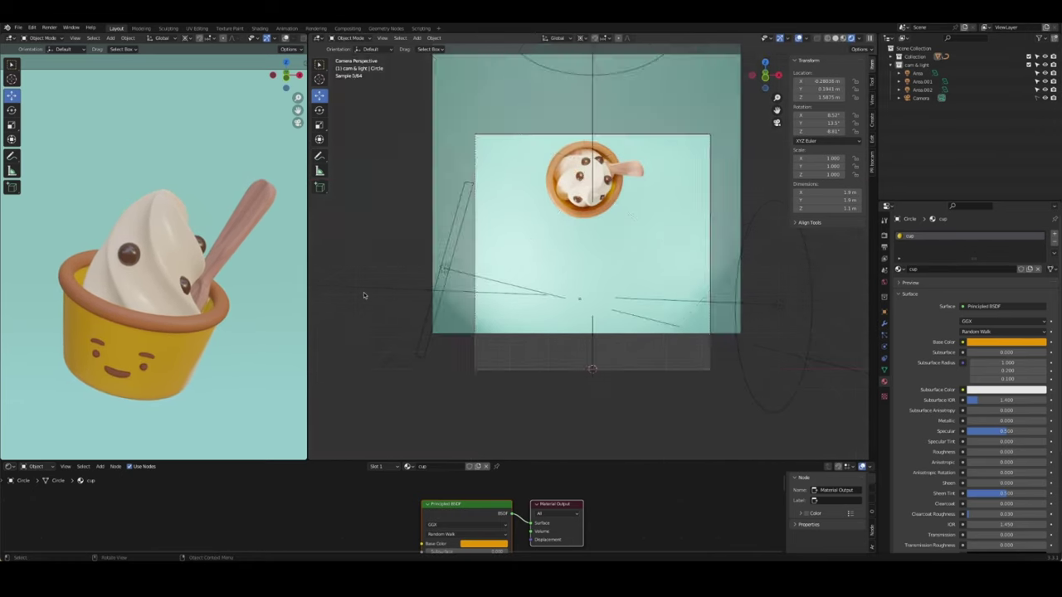
# Set the side viewport to solid shading, join areas to remove it, and center the camera frame
pyautogui.press('z')
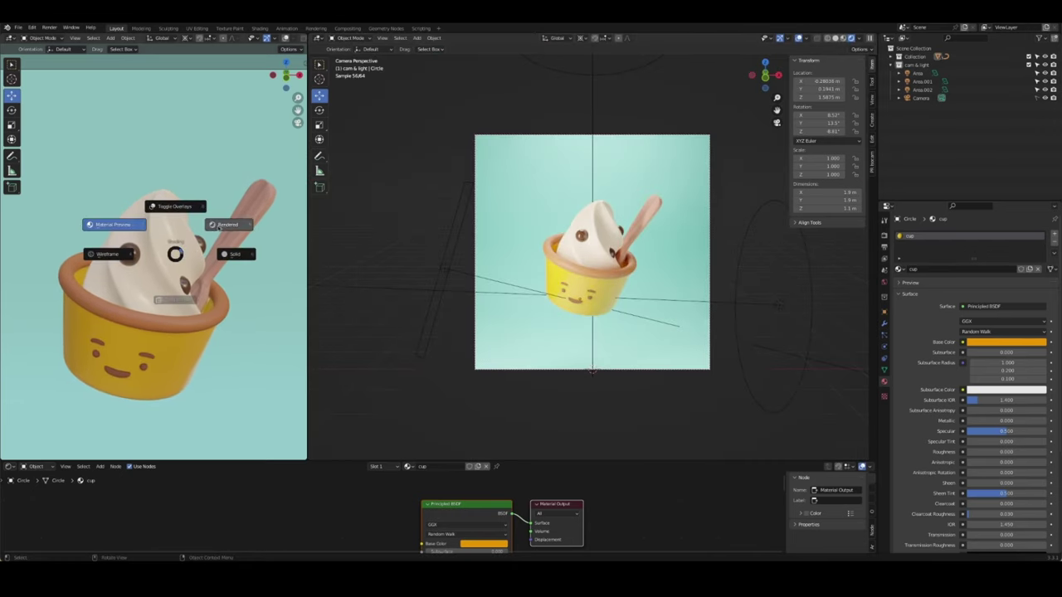
pyautogui.click(317, 242)
pyautogui.moveTo(307, 216); pyautogui.dragTo(266, 224)
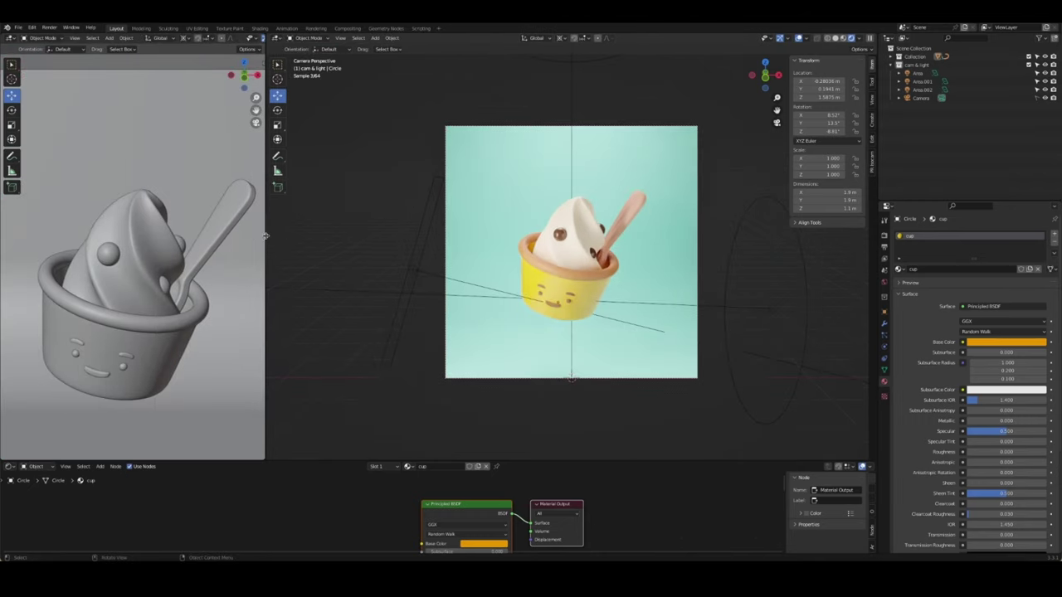
pyautogui.rightClick(265, 225)
pyautogui.click(184, 241)
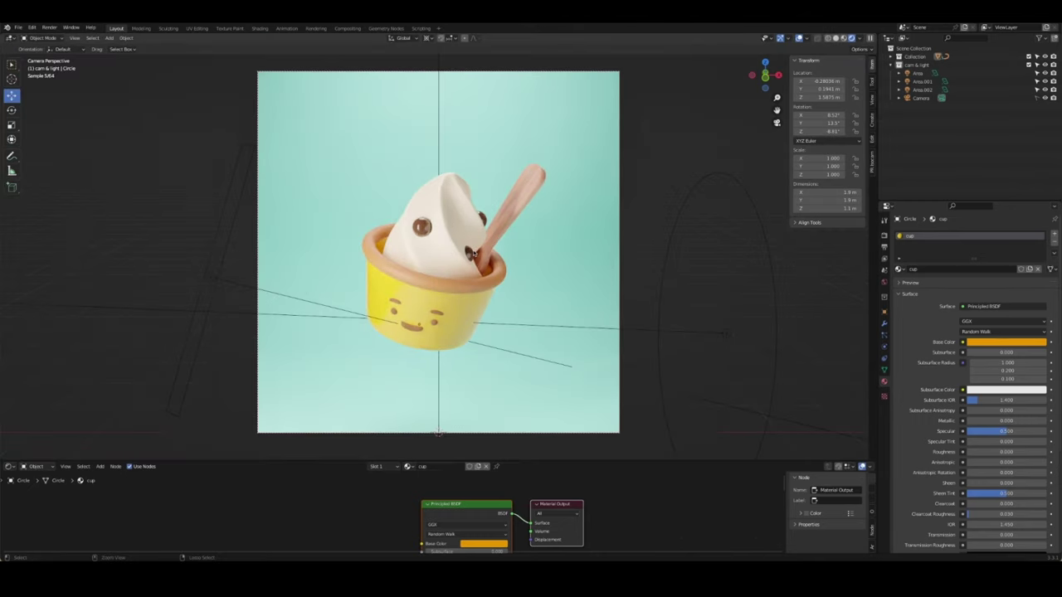
pyautogui.keyDown('shift'); pyautogui.moveTo(442, 296); pyautogui.dragTo(508, 277, button='middle'); pyautogui.keyUp('shift')
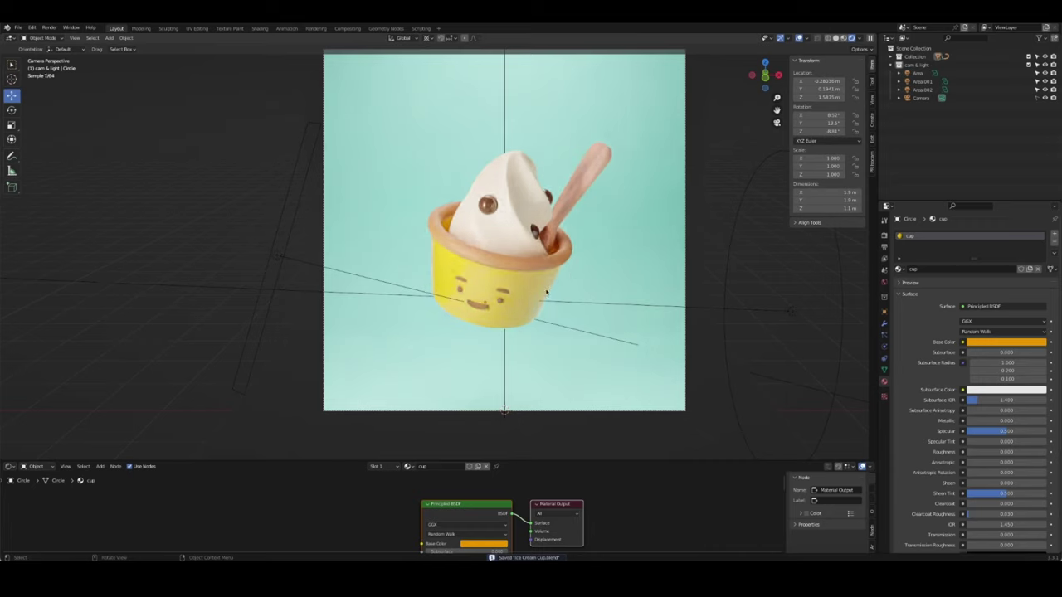
pyautogui.click(503, 294)
# Try brown, orange and white on the Circle.001 rim's base colour before settling on light peach
pyautogui.click(1005, 342)
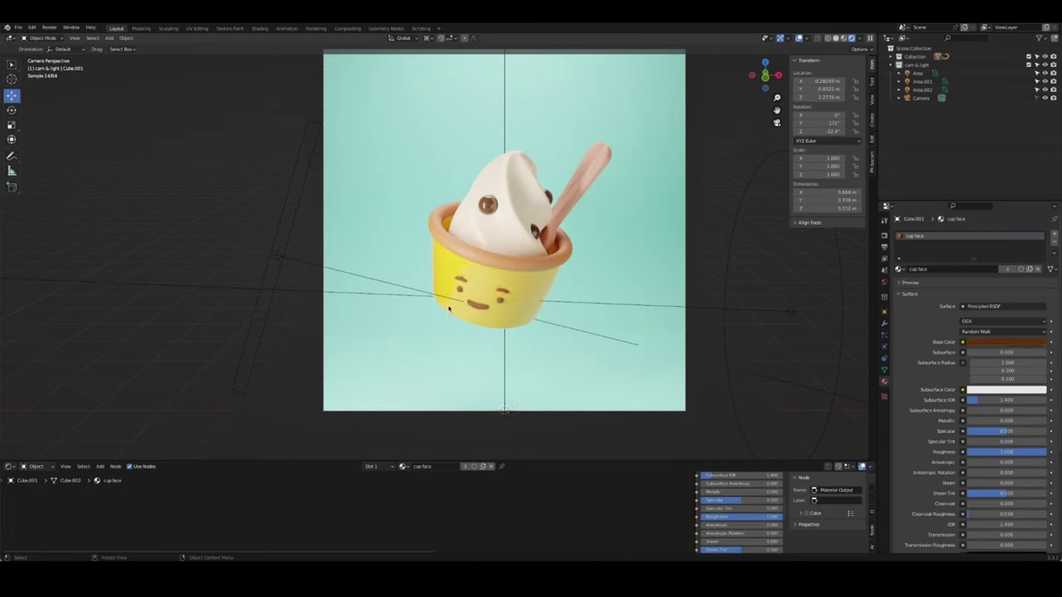
pyautogui.click(499, 301)
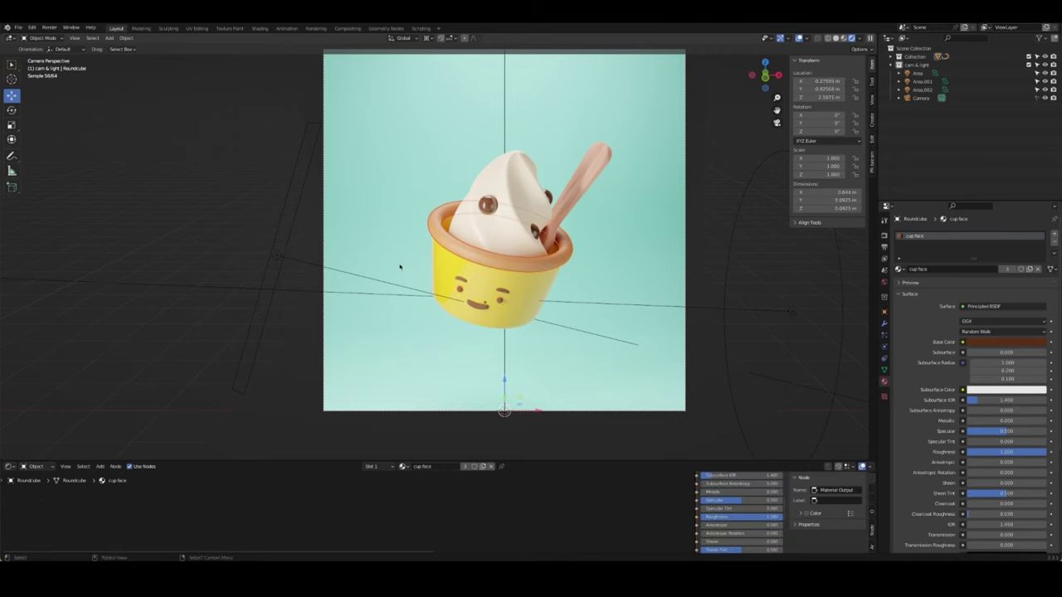
pyautogui.click(436, 232)
pyautogui.click(1005, 342)
pyautogui.moveTo(1025, 321); pyautogui.dragTo(999, 321)
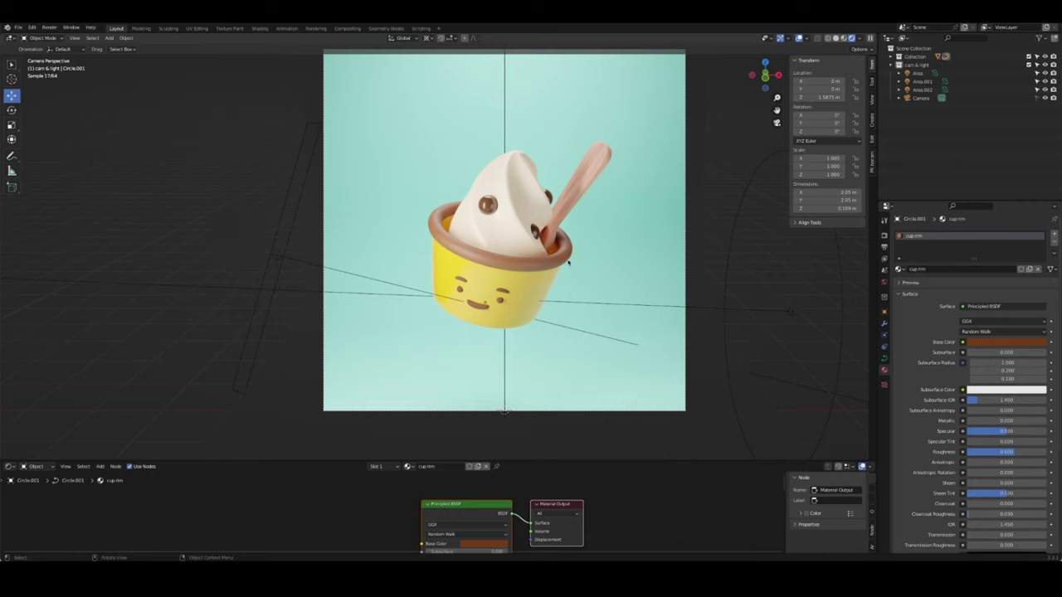
pyautogui.click(1006, 341)
pyautogui.moveTo(1044, 274); pyautogui.dragTo(1044, 224)
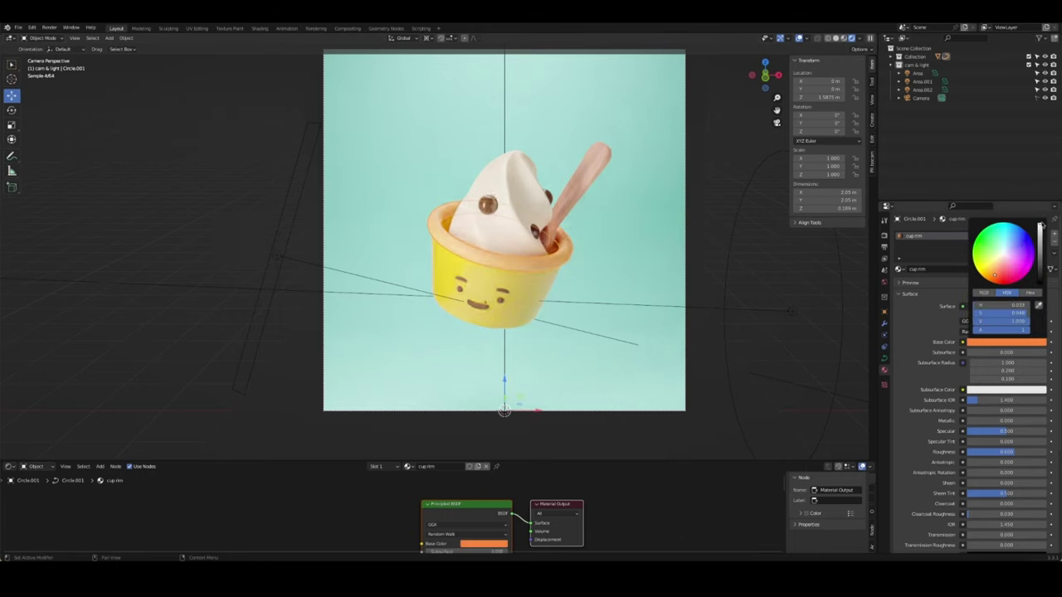
pyautogui.click(1005, 342)
pyautogui.click(1004, 255)
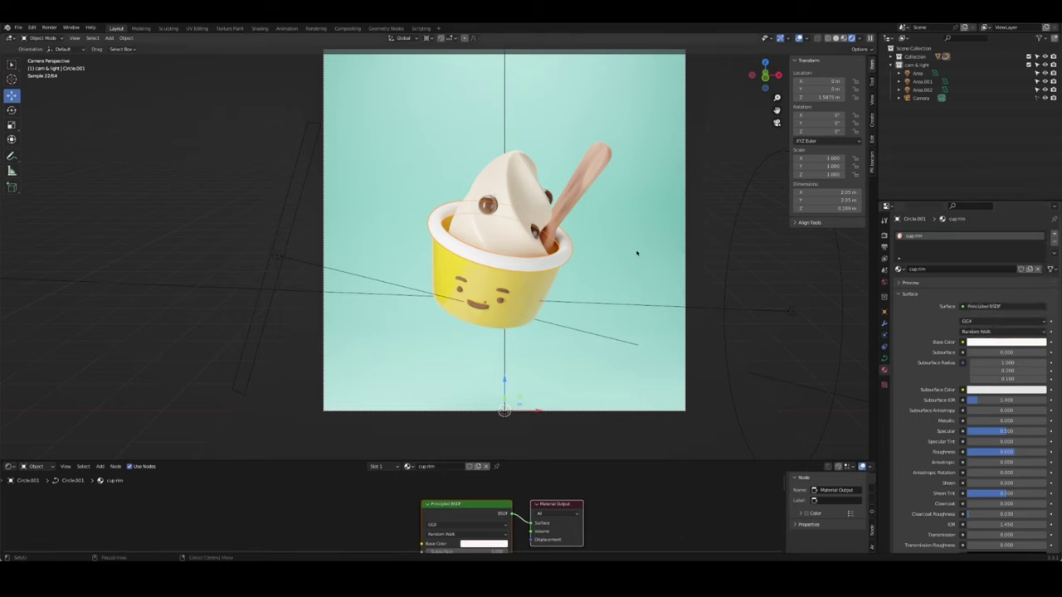
pyautogui.click(1005, 341)
pyautogui.click(998, 261)
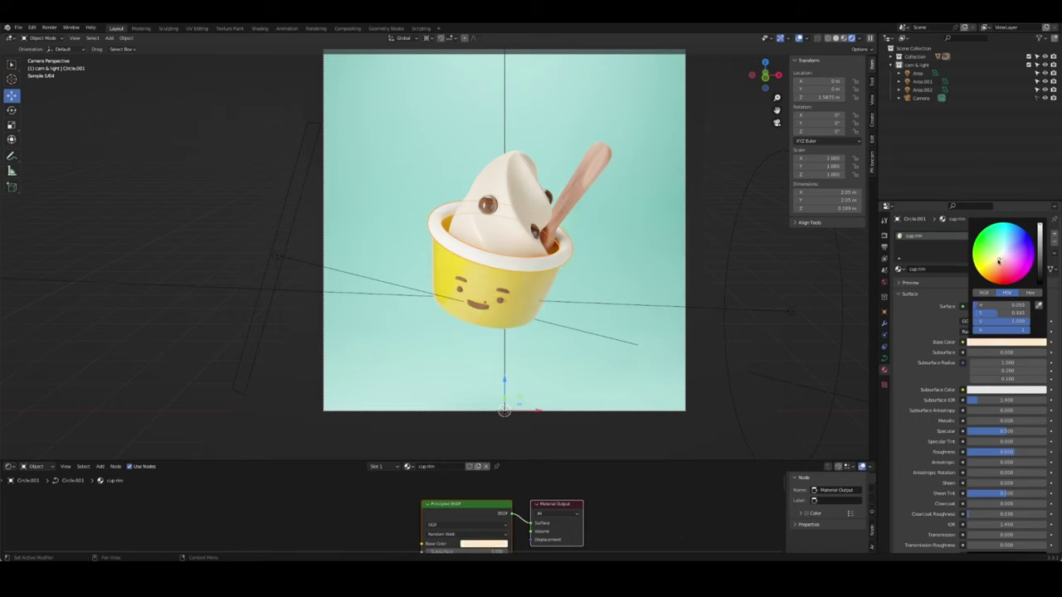
# Rotate the Area.001 light about Z and lengthen it to 2.19 m
pyautogui.rightClick(550, 450)
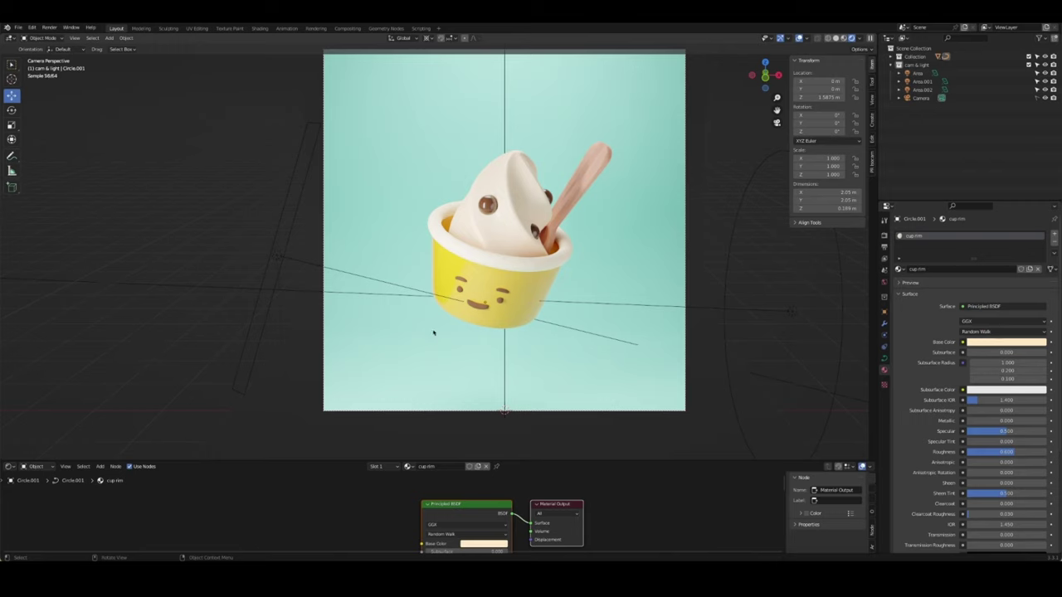
pyautogui.click(475, 270)
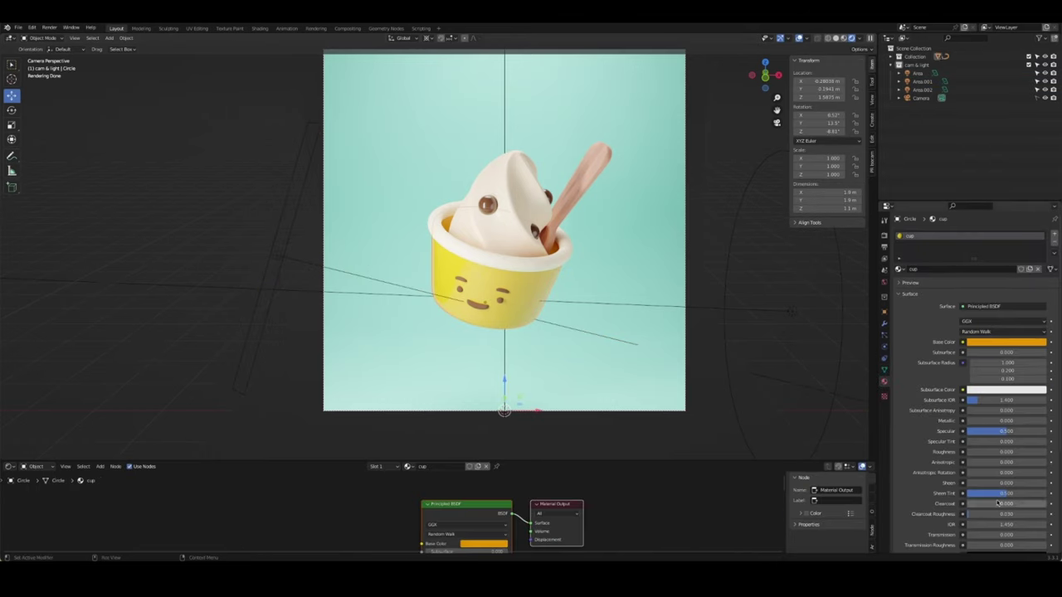
pyautogui.click(388, 284)
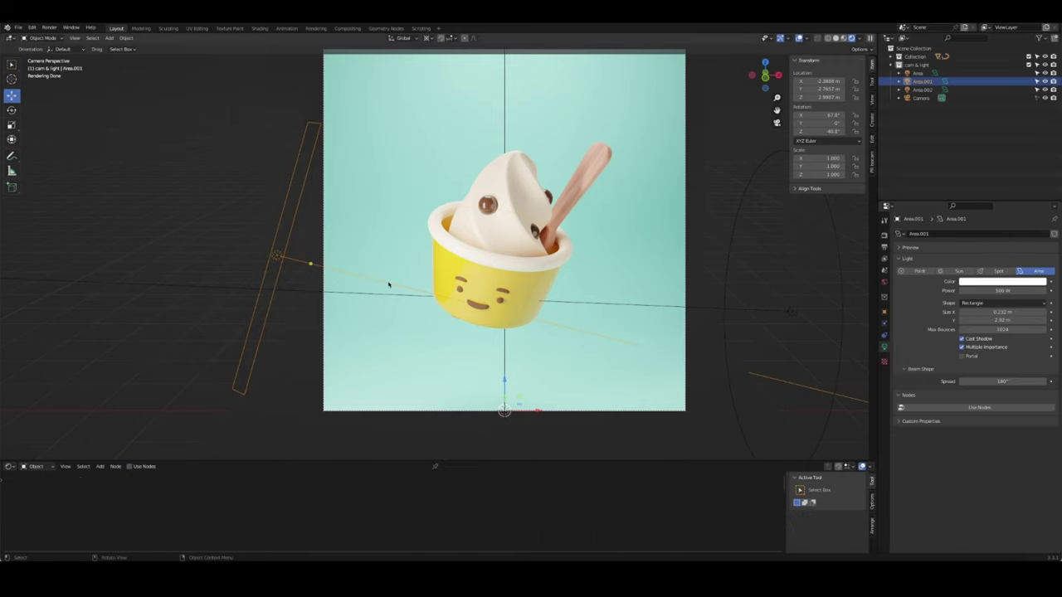
pyautogui.press('r')
pyautogui.press('z')
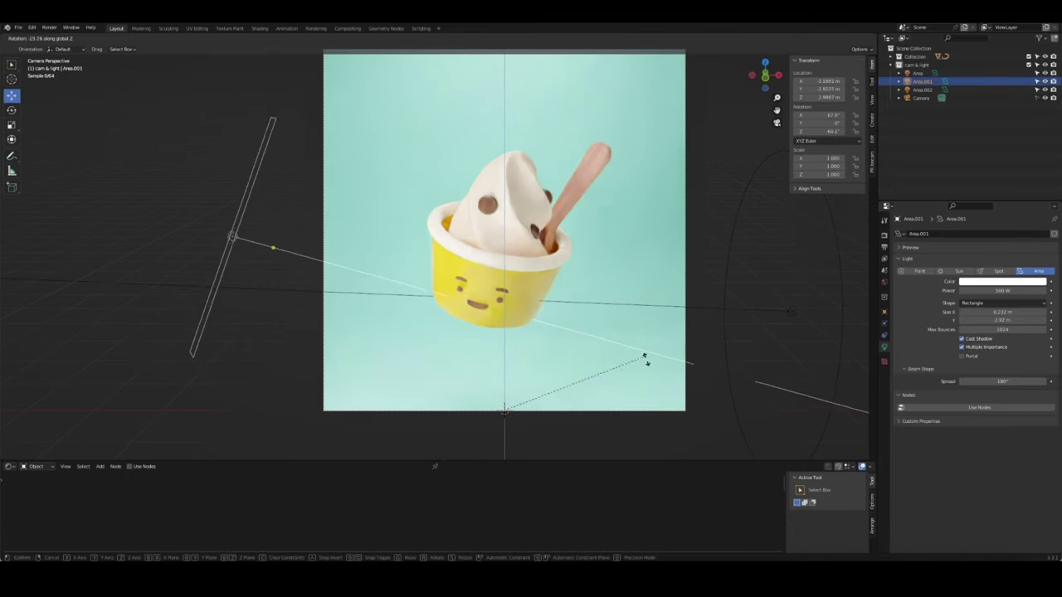
pyautogui.click(620, 332)
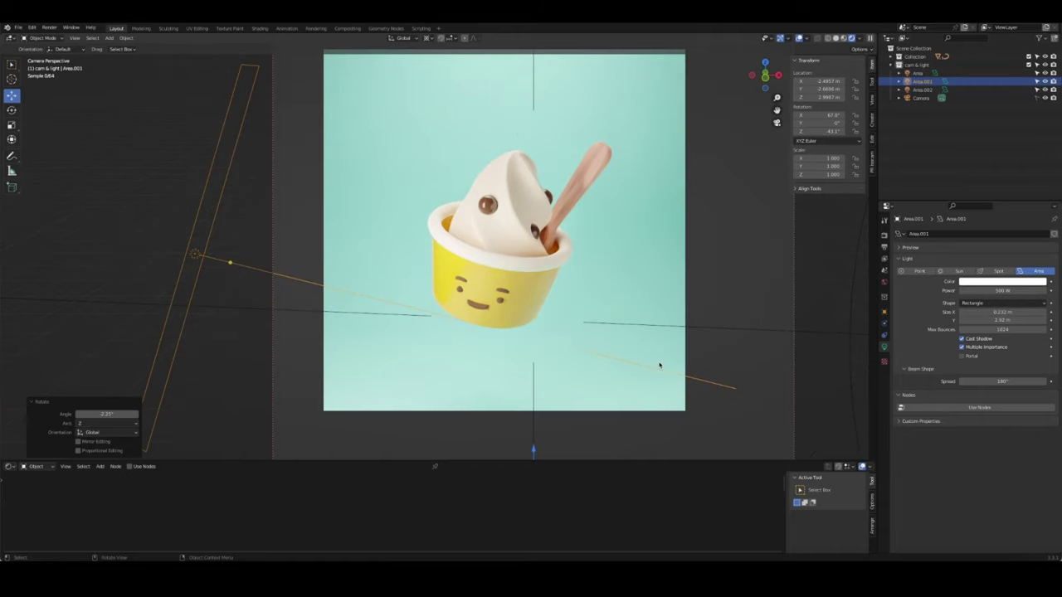
pyautogui.scroll(-2, 415, 285)
pyautogui.moveTo(1002, 319); pyautogui.dragTo(1025, 319)
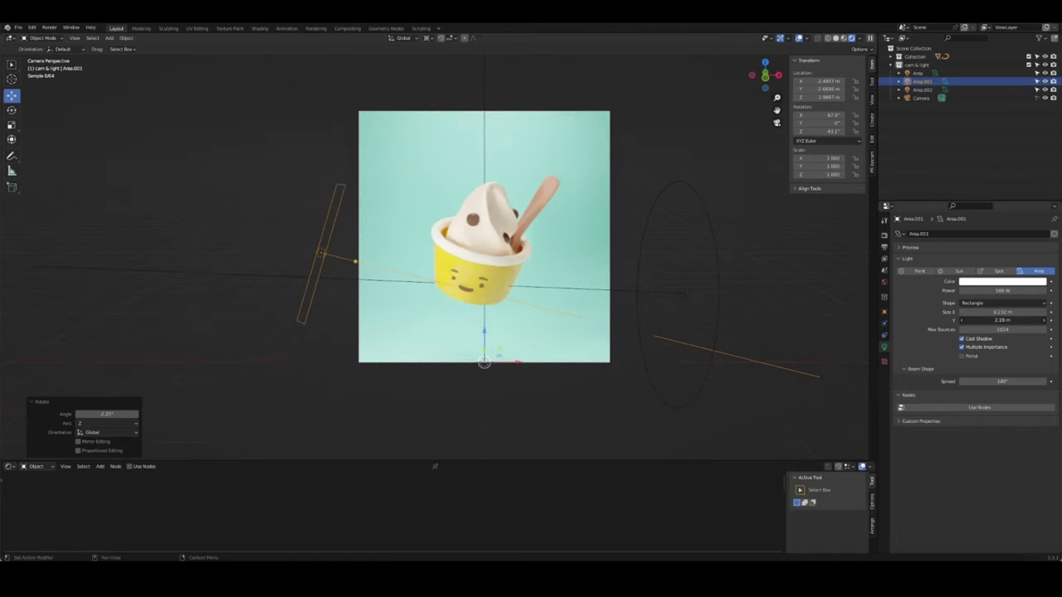
# Move Area.001 along its local Z toward the cup and turn it slightly about Z
pyautogui.press('g')
pyautogui.press('z')
pyautogui.press('z')
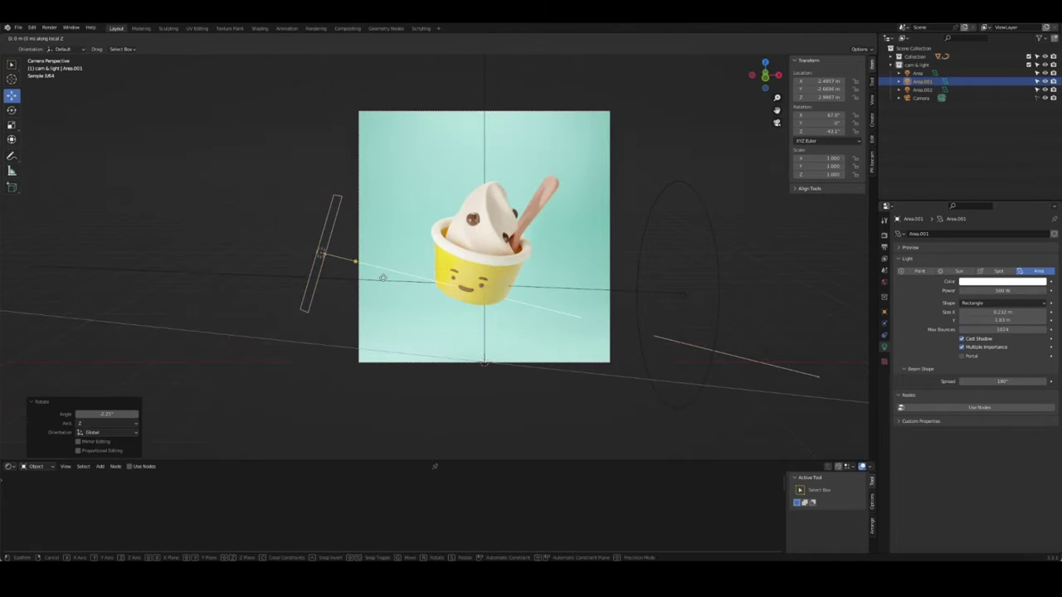
pyautogui.click(398, 282)
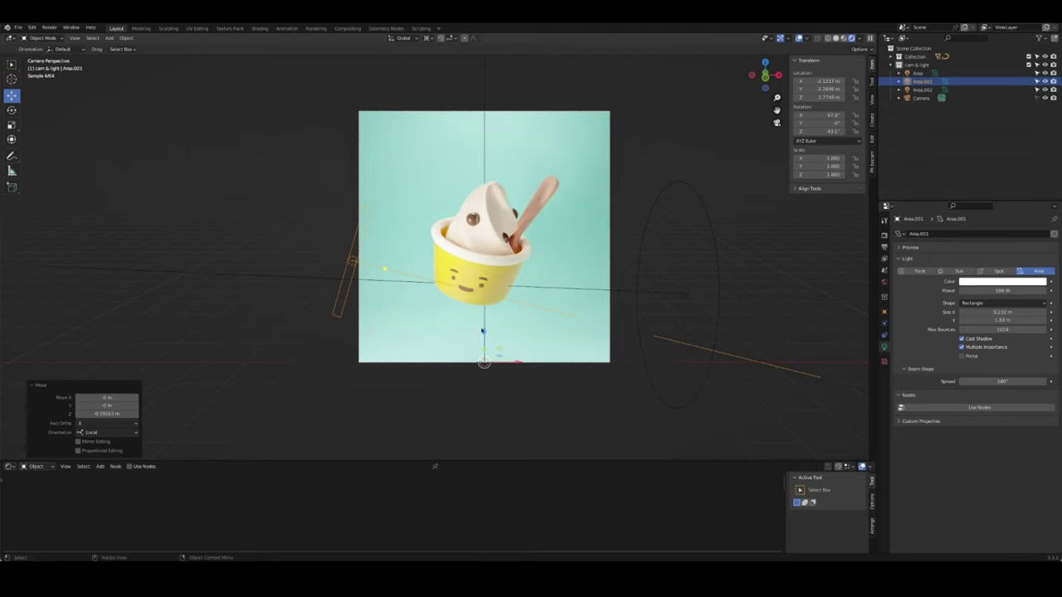
pyautogui.press('g')
pyautogui.press('z')
pyautogui.press('Return')
pyautogui.press('r')
pyautogui.press('z')
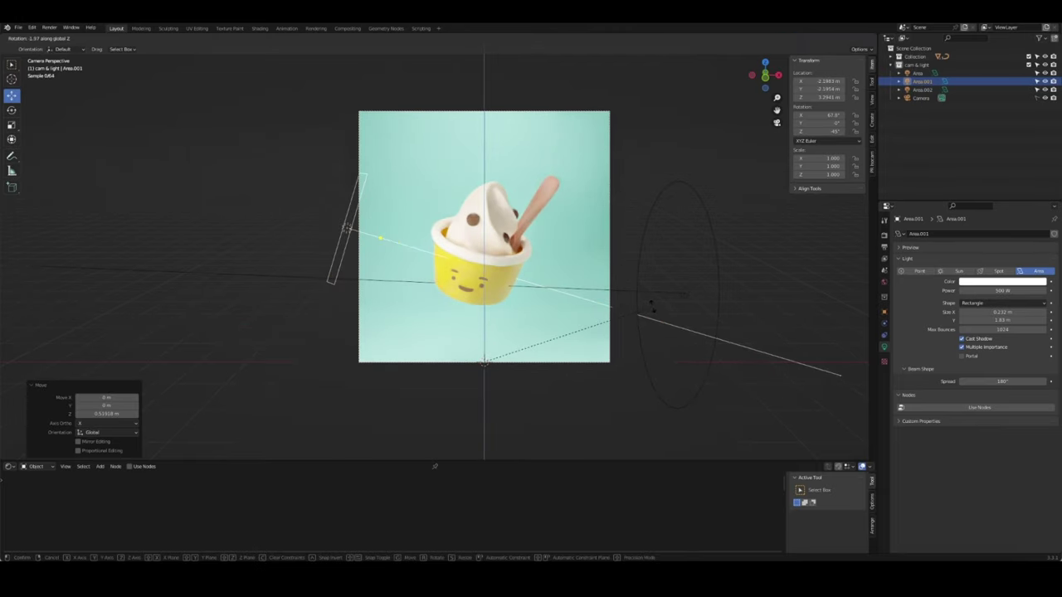
pyautogui.click(291, 218)
pyautogui.click(652, 387)
# Tint the Area.001 light a warm yellow-orange
pyautogui.click(637, 289)
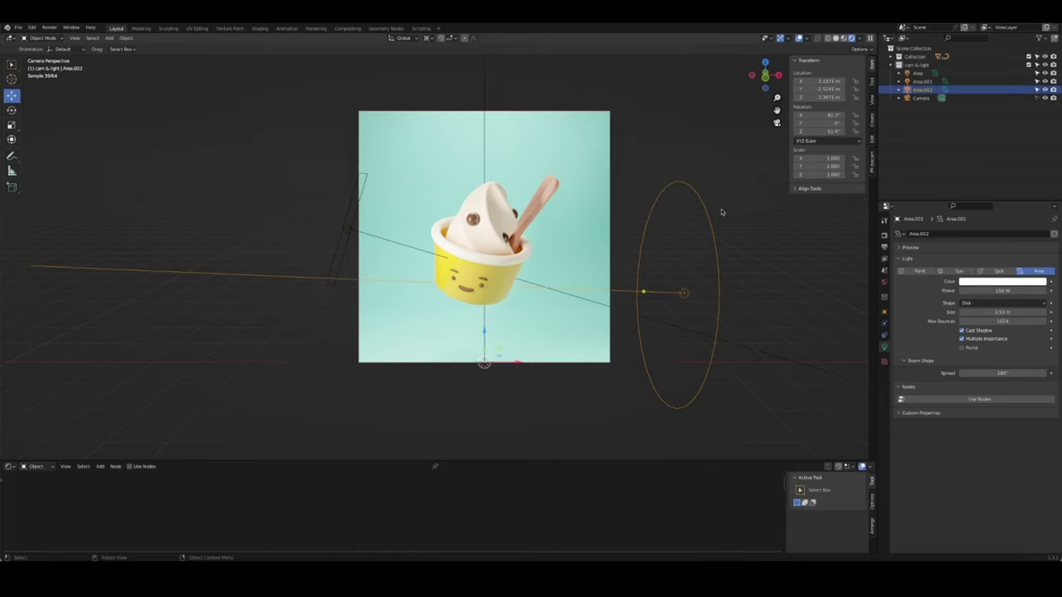
pyautogui.click(996, 283)
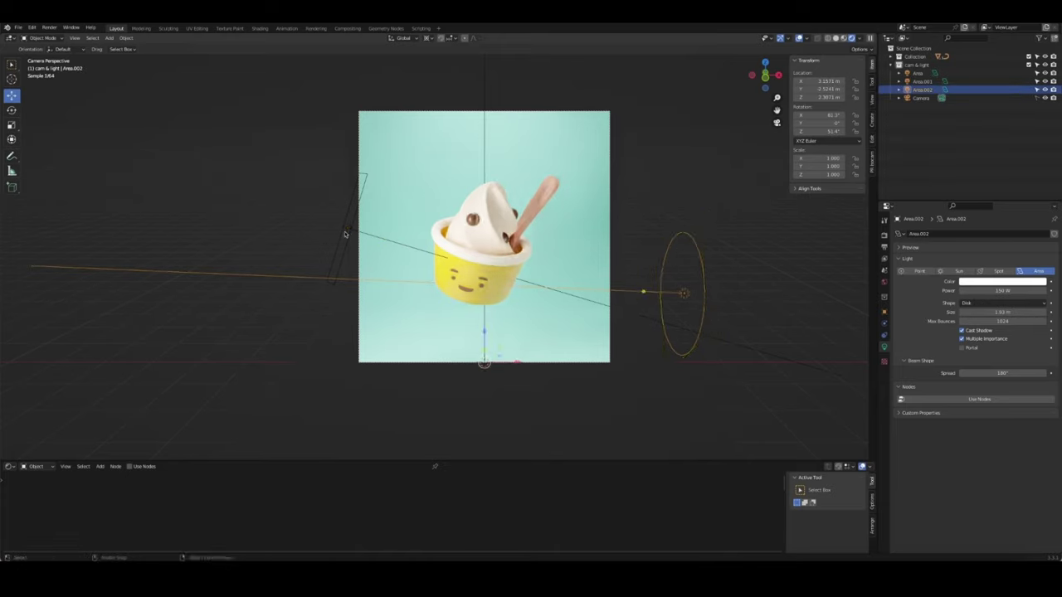
pyautogui.click(921, 82)
pyautogui.click(1002, 282)
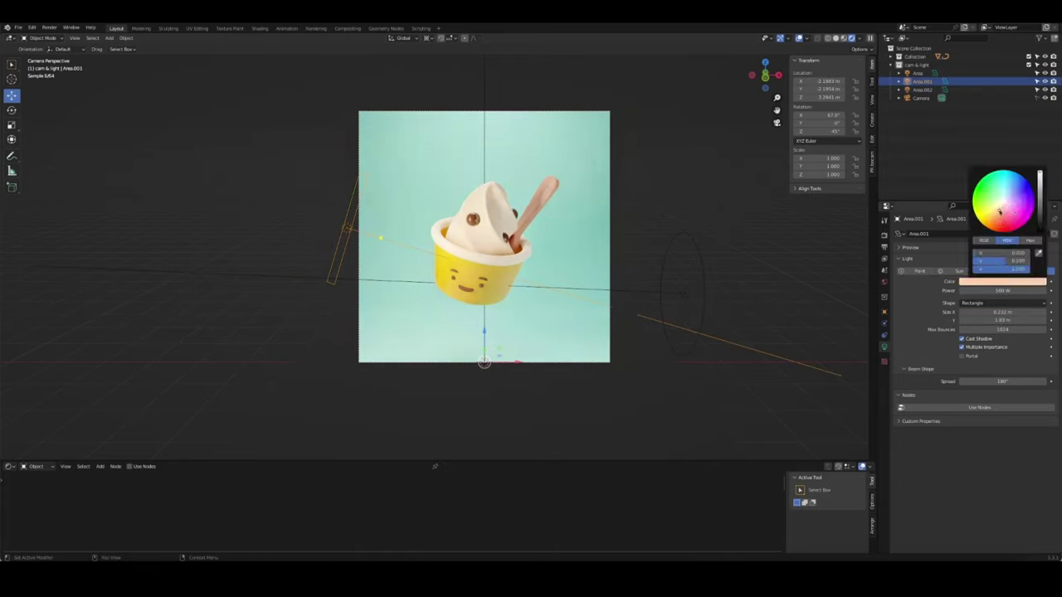
pyautogui.click(1002, 282)
pyautogui.click(1001, 221)
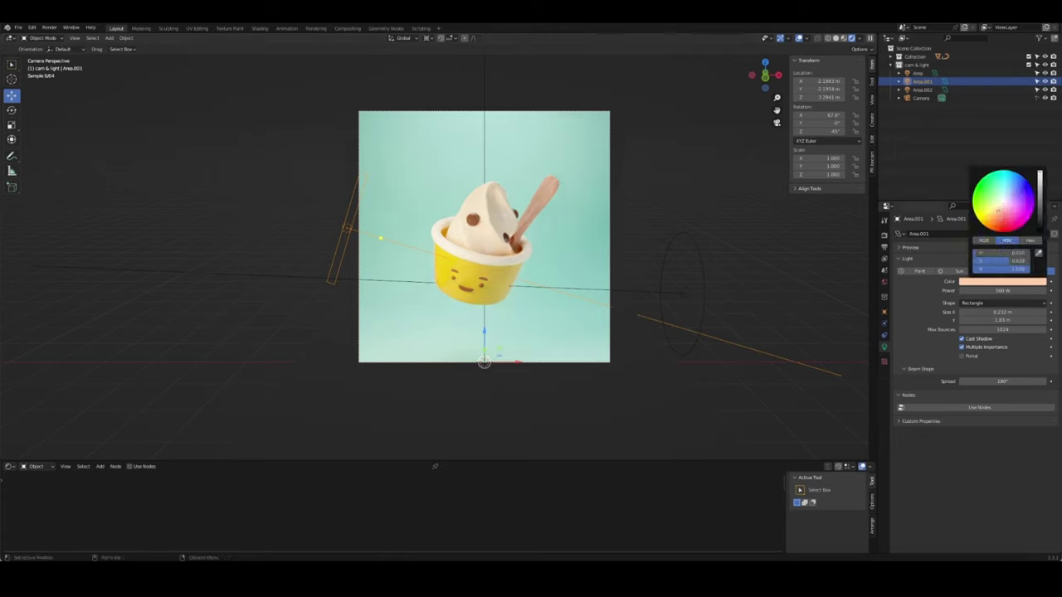
pyautogui.click(99, 280)
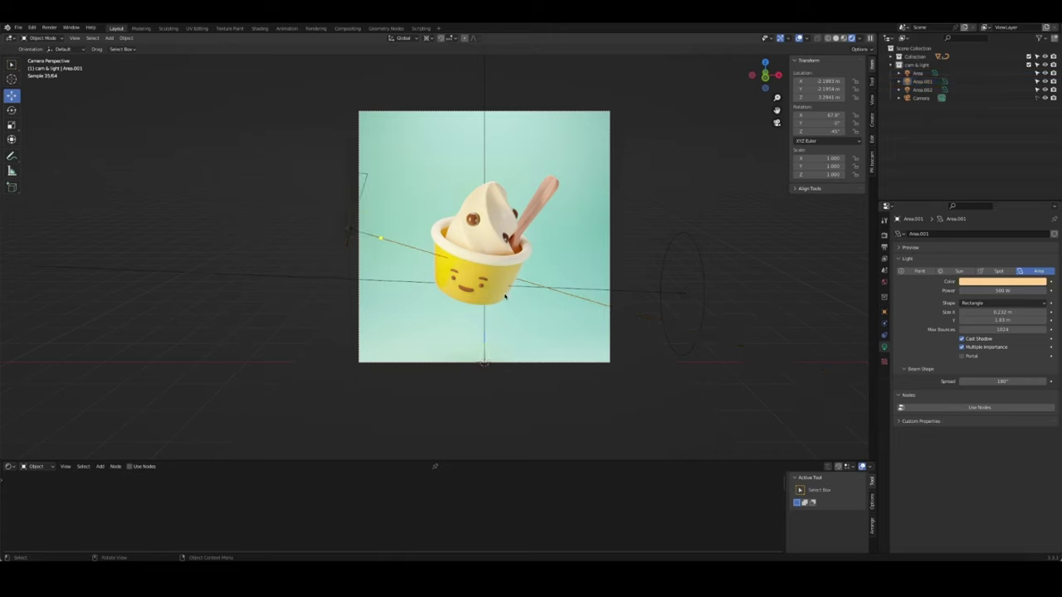
pyautogui.click(507, 242)
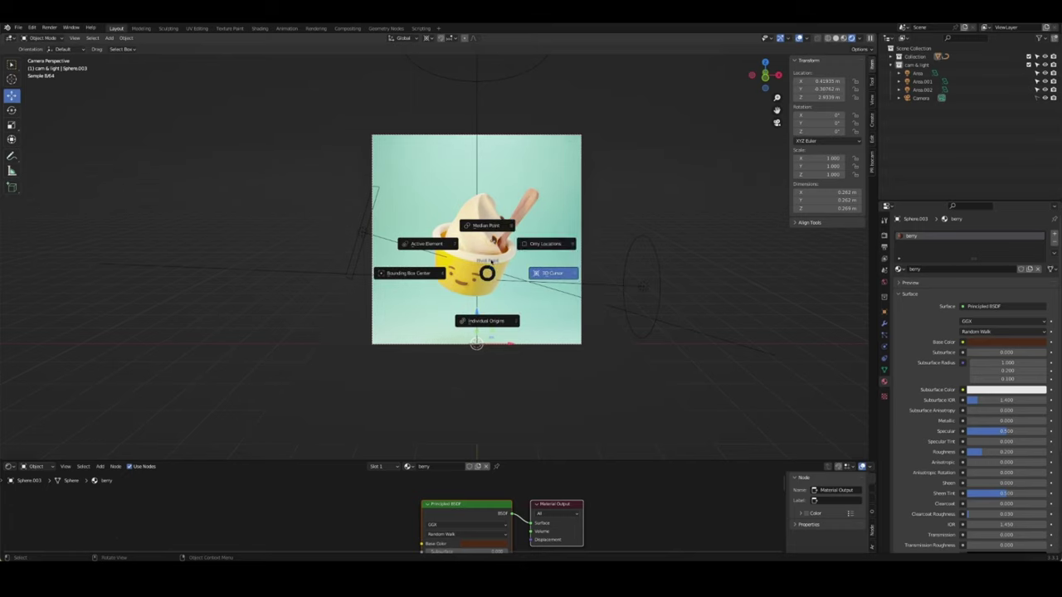
# Raise two berries on the ice cream swirl along Z
pyautogui.press('Home')
pyautogui.press('g')
pyautogui.press('z')
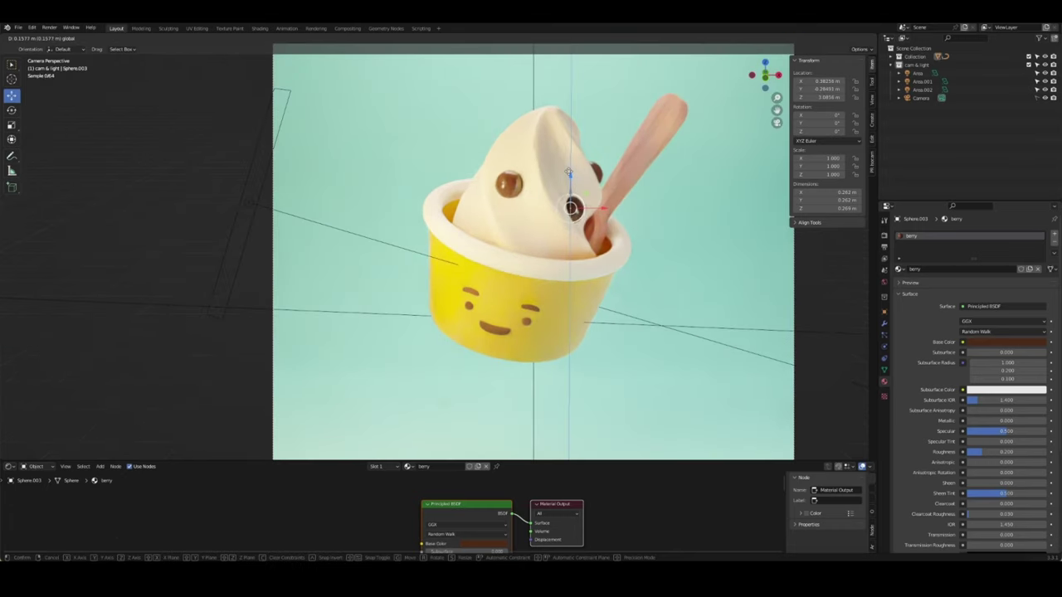
pyautogui.click(490, 220)
pyautogui.click(508, 184)
pyautogui.press('g')
pyautogui.press('z')
pyautogui.click(502, 166)
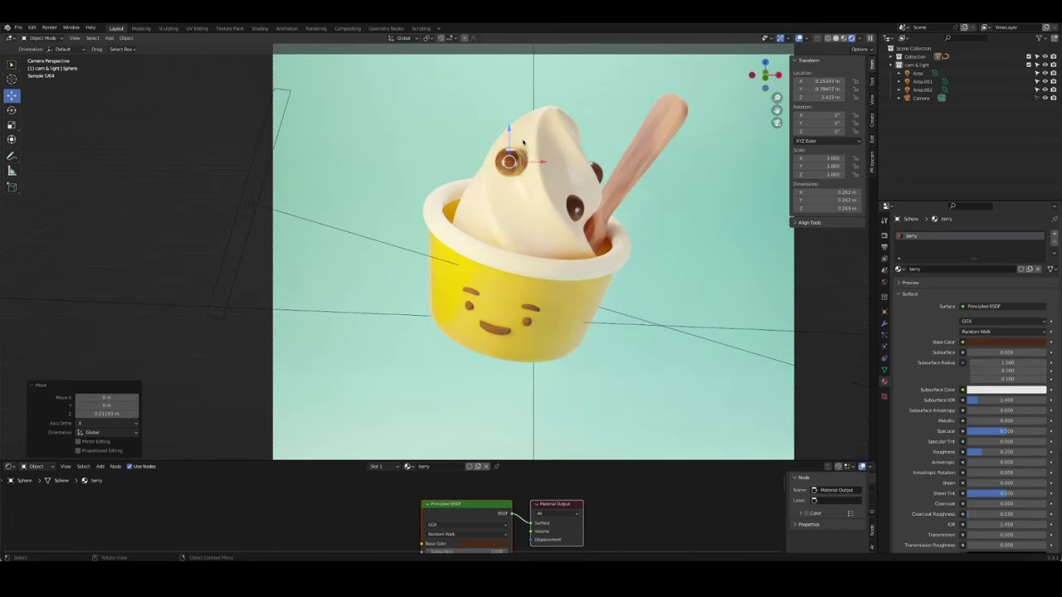
# Reposition a berry on the swirl from top view, then check its height in camera view
pyautogui.press('KP_7')
pyautogui.click(450, 112)
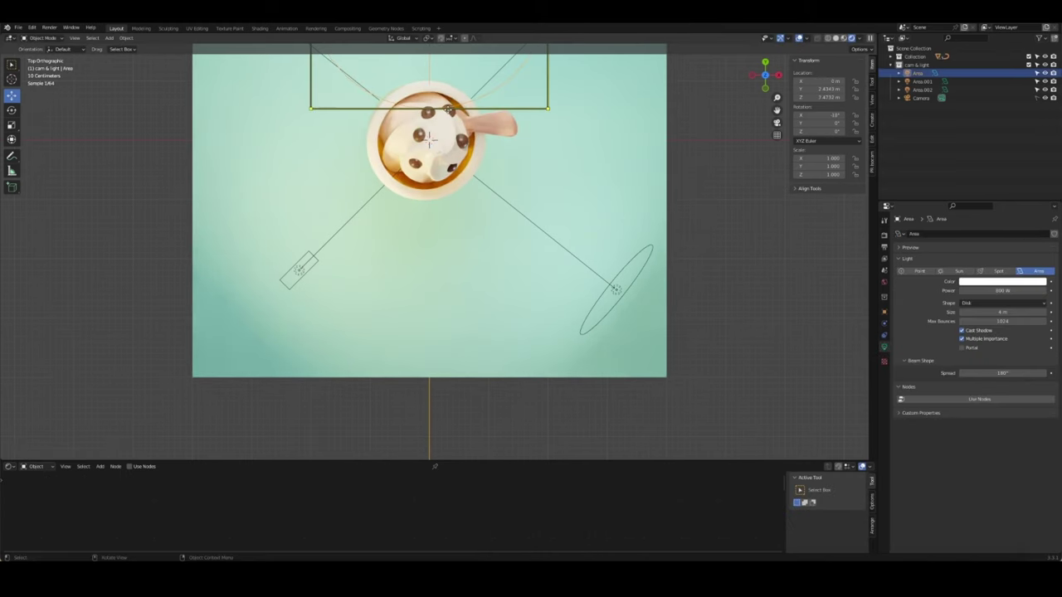
pyautogui.click(450, 112)
pyautogui.press('g')
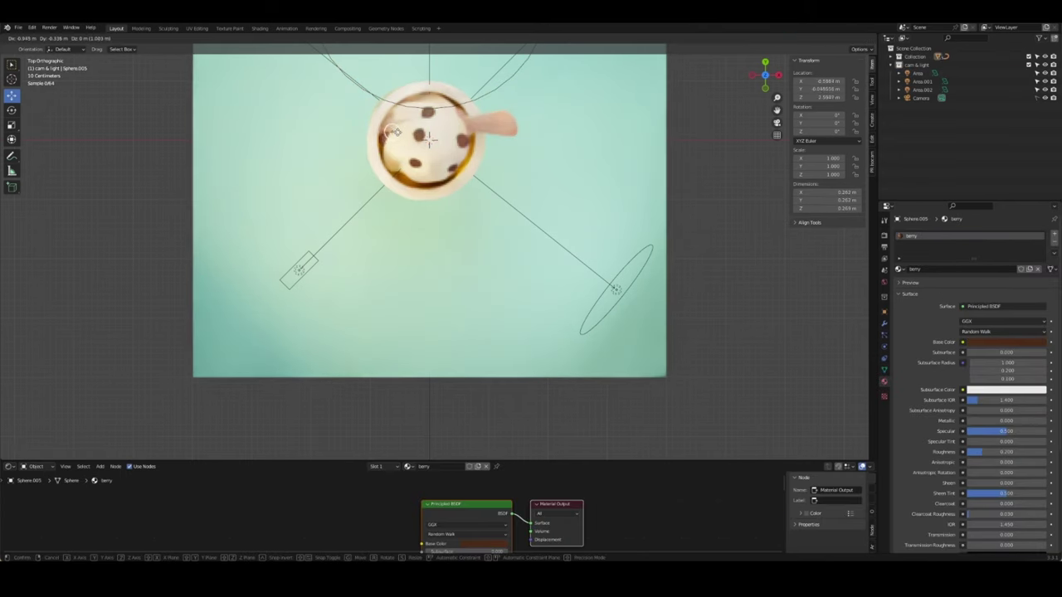
pyautogui.click(429, 141)
pyautogui.press('KP_0')
pyautogui.press('g')
pyautogui.press('z')
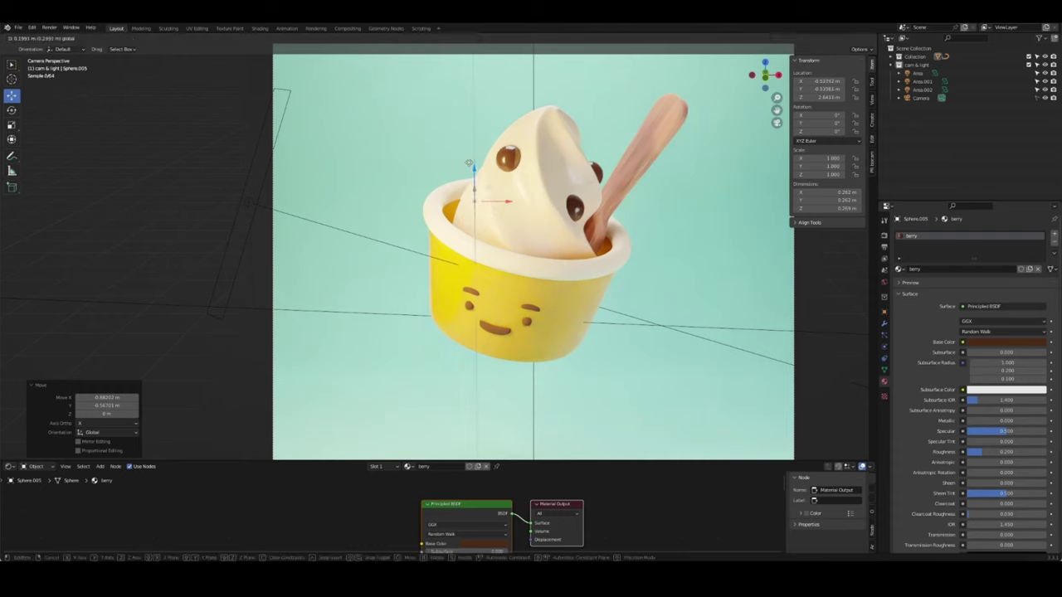
pyautogui.press('Escape')
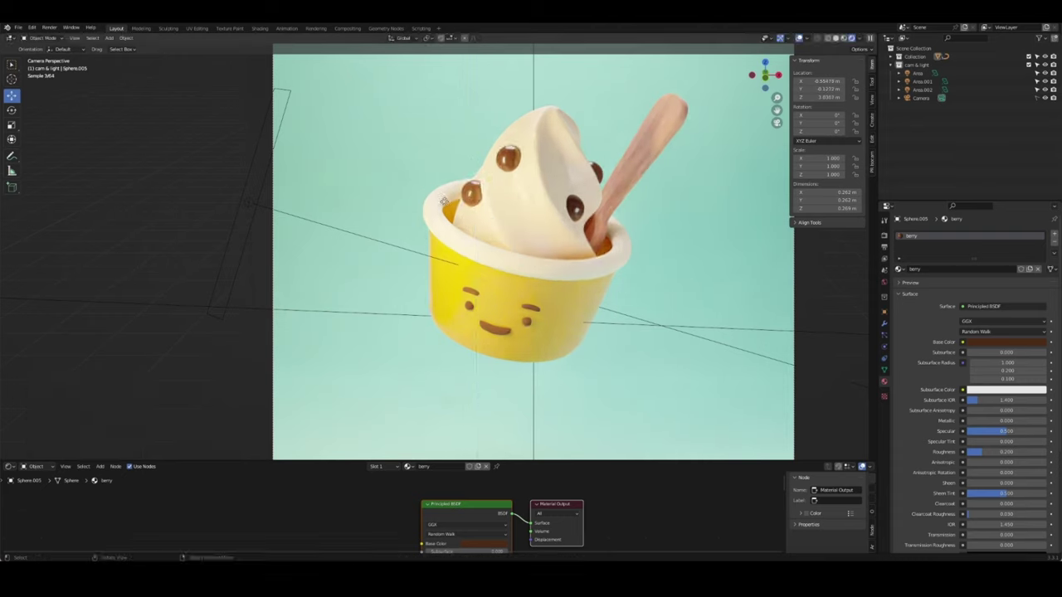
# Shift the berry sideways along X and settle its final position
pyautogui.press('g')
pyautogui.press('x')
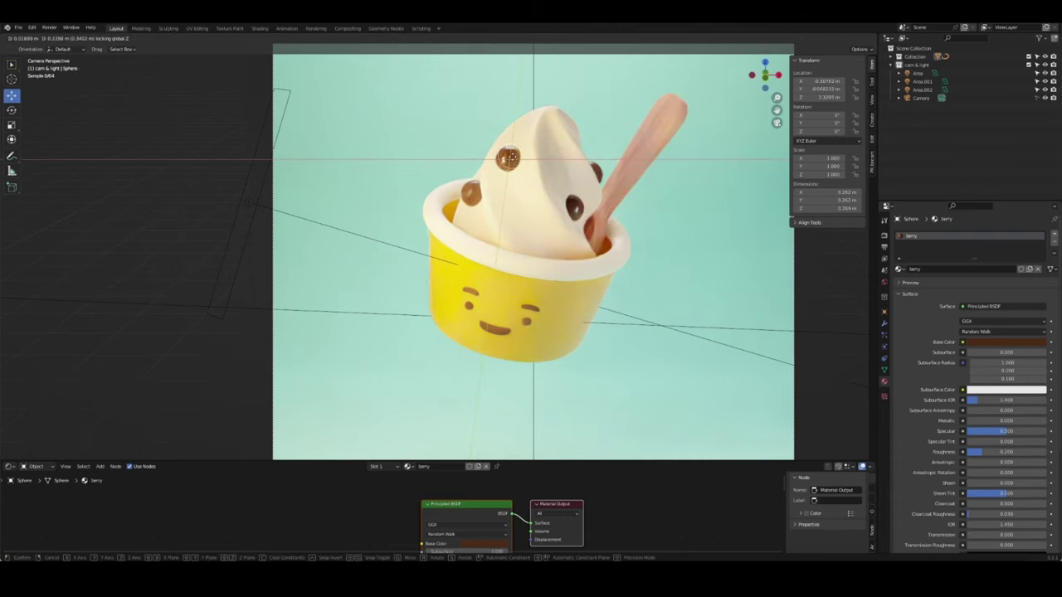
pyautogui.click(507, 151)
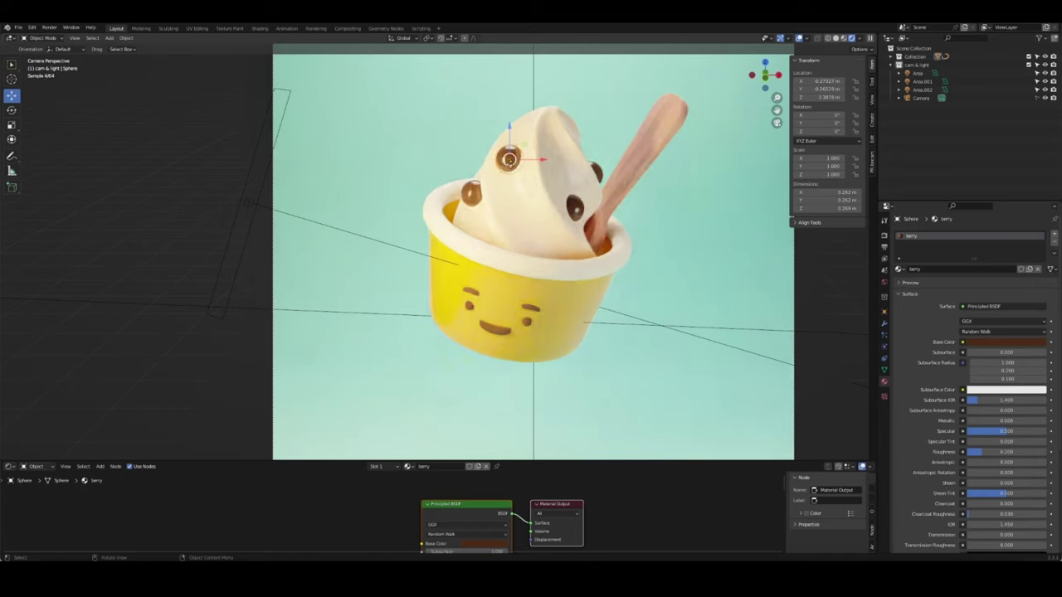
pyautogui.press('g')
pyautogui.click(512, 145)
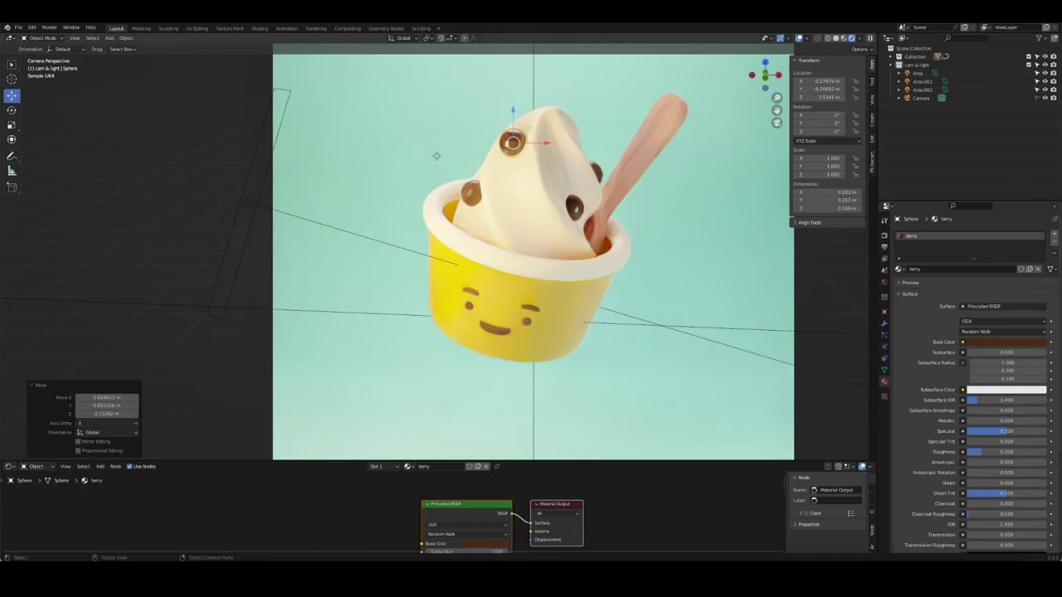
# Nudge the berry across the cream from top view, then duplicate it near the cup's left rim
pyautogui.press('KP_7')
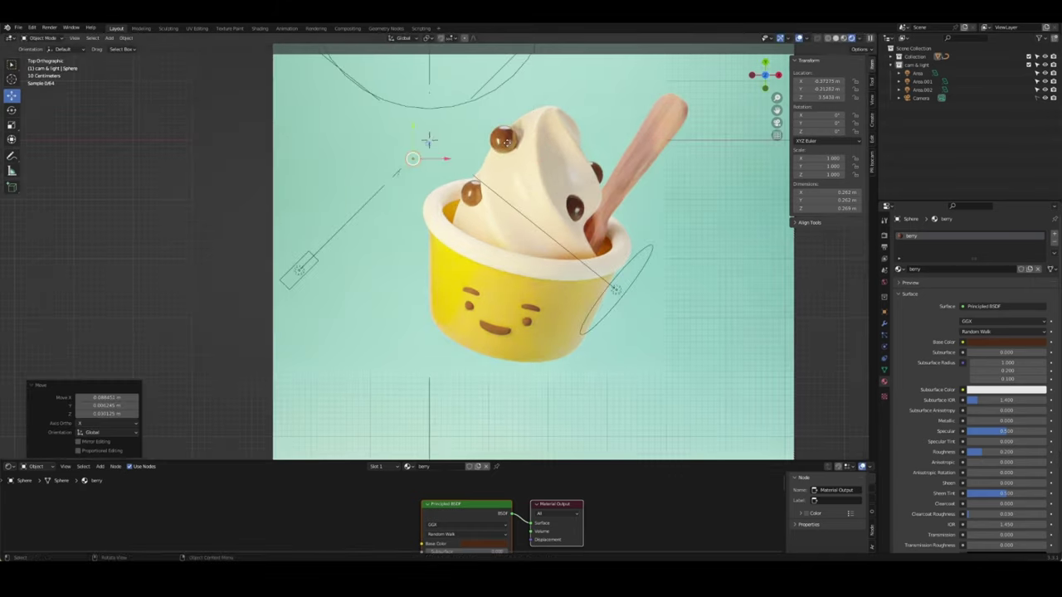
pyautogui.press('KP_0')
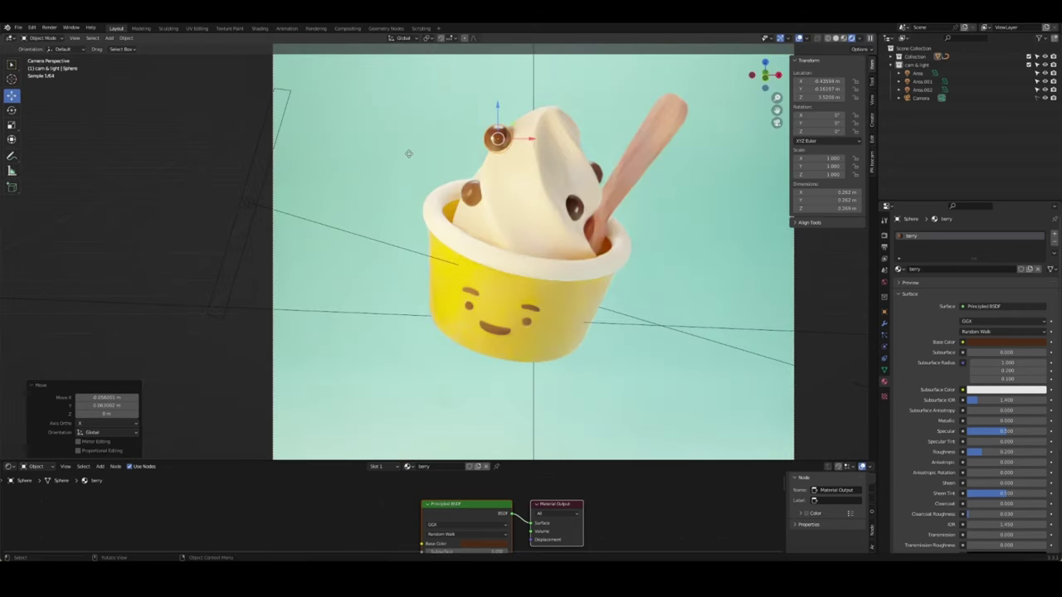
pyautogui.press('KP_7')
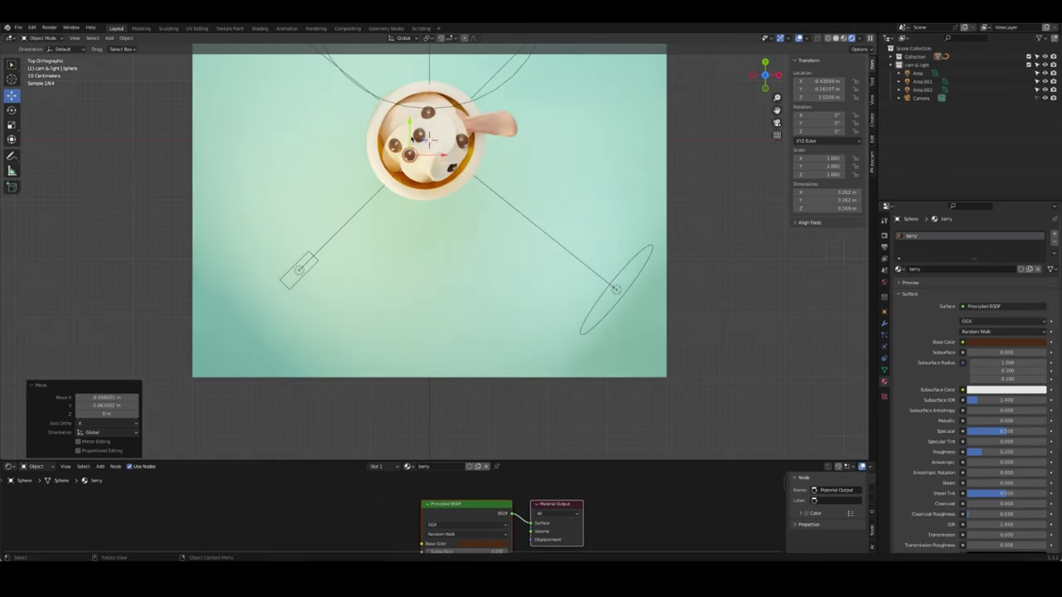
pyautogui.moveTo(413, 135); pyautogui.dragTo(420, 127)
pyautogui.press('KP_0')
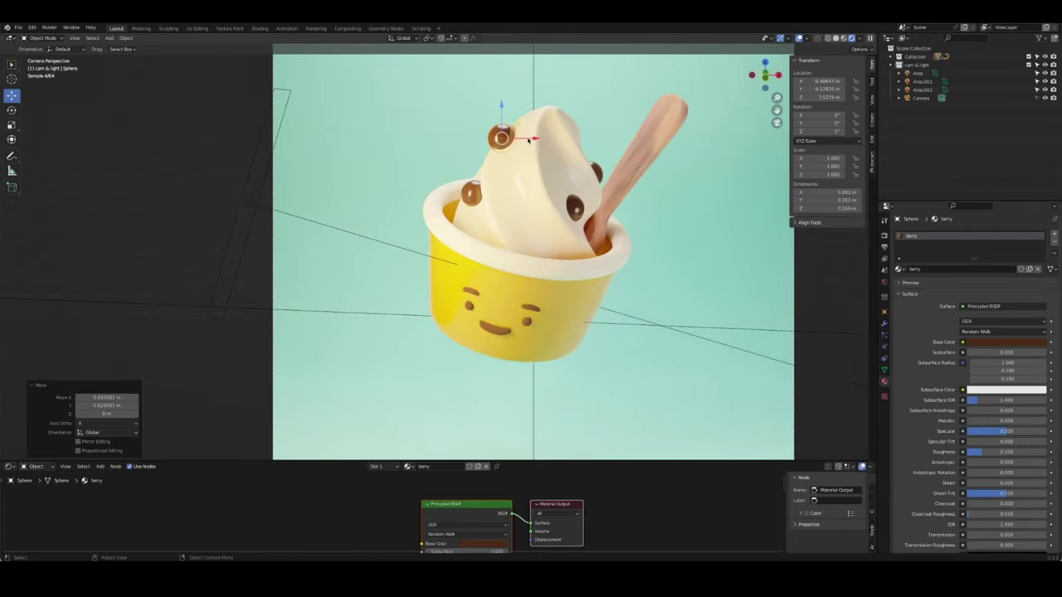
pyautogui.hotkey('shift', 'd')
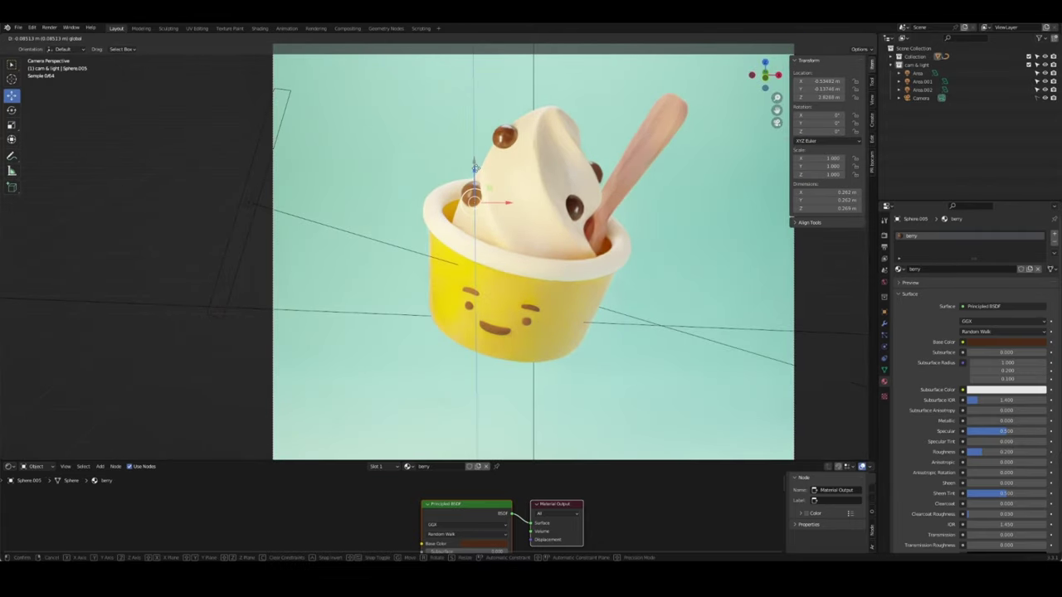
pyautogui.click(476, 169)
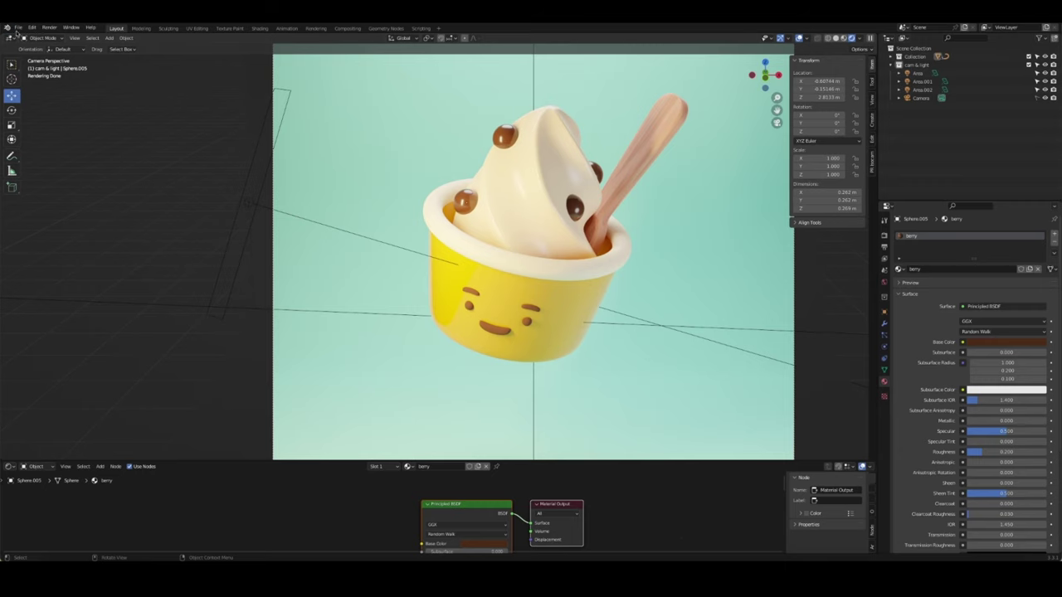
# Tint the right-hand disc light Area.002 pink-purple
pyautogui.scroll(-2, 647, 250)
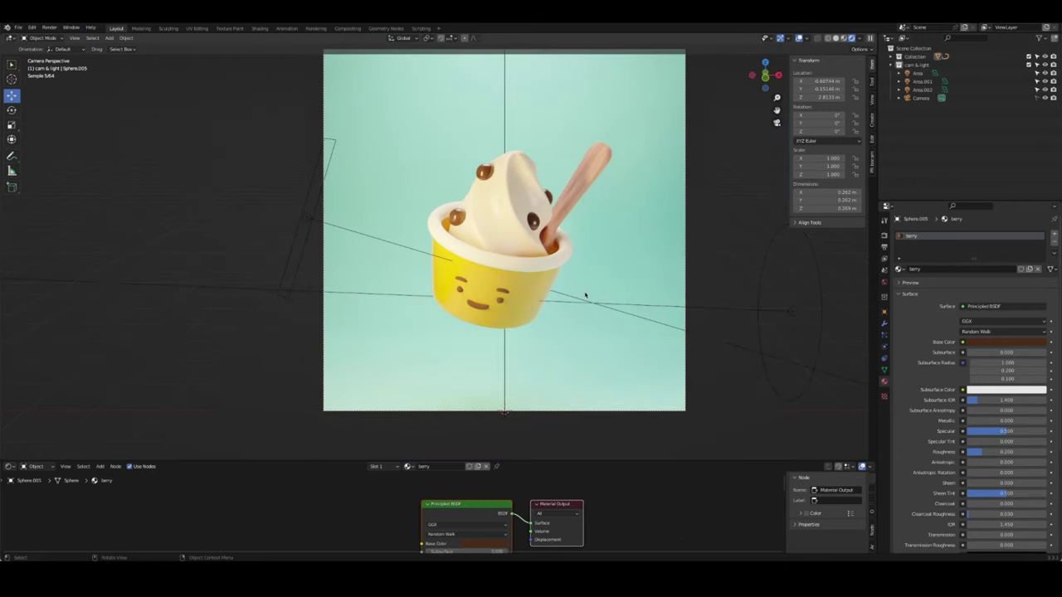
pyautogui.click(788, 312)
pyautogui.click(995, 281)
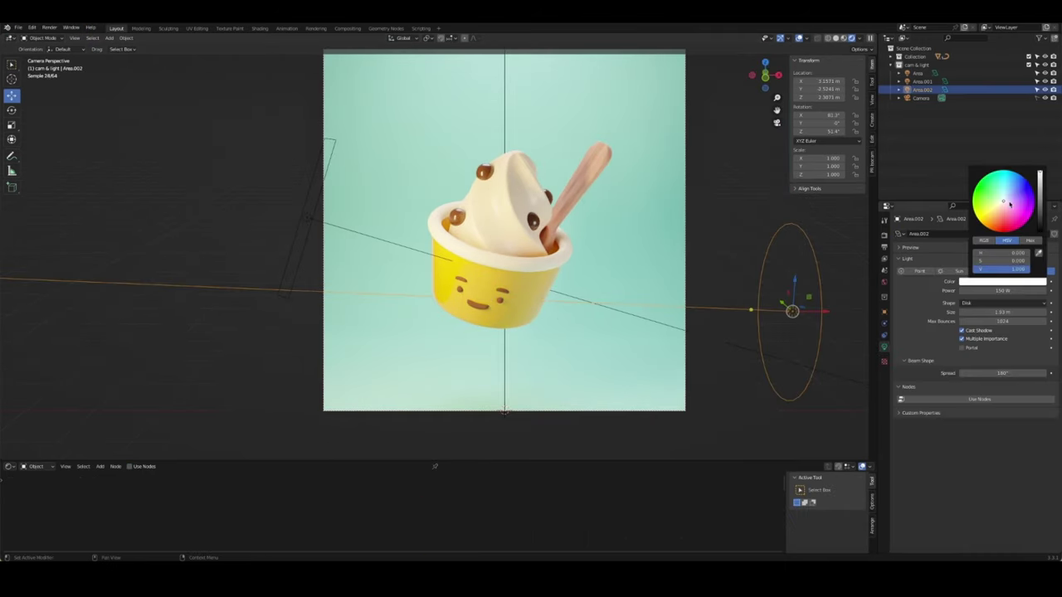
pyautogui.click(1016, 202)
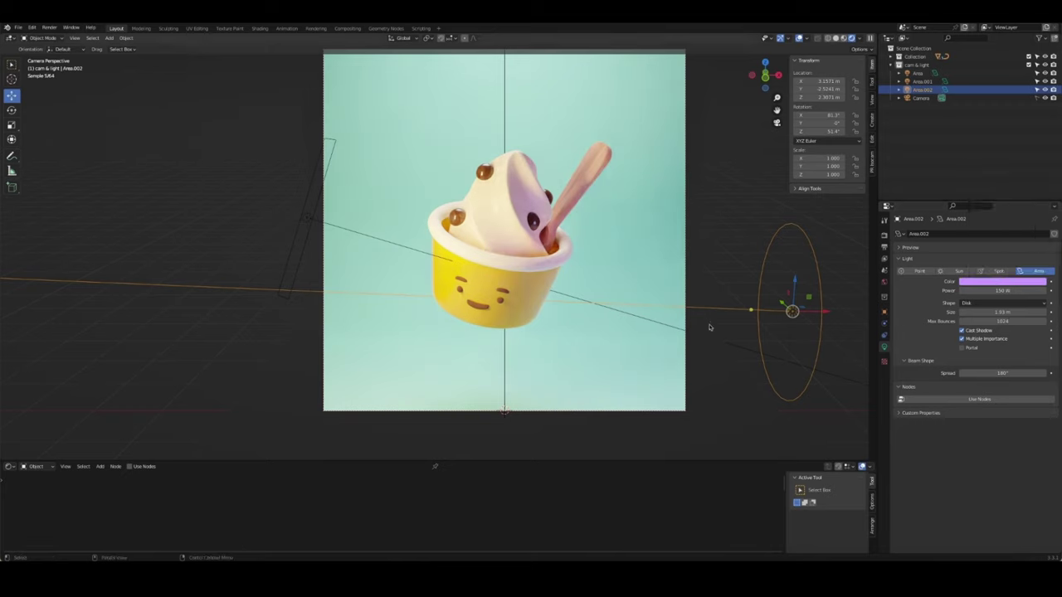
# Move Area.002 along its local Z closer to the cup and save Ice Cream Cup
pyautogui.press('g')
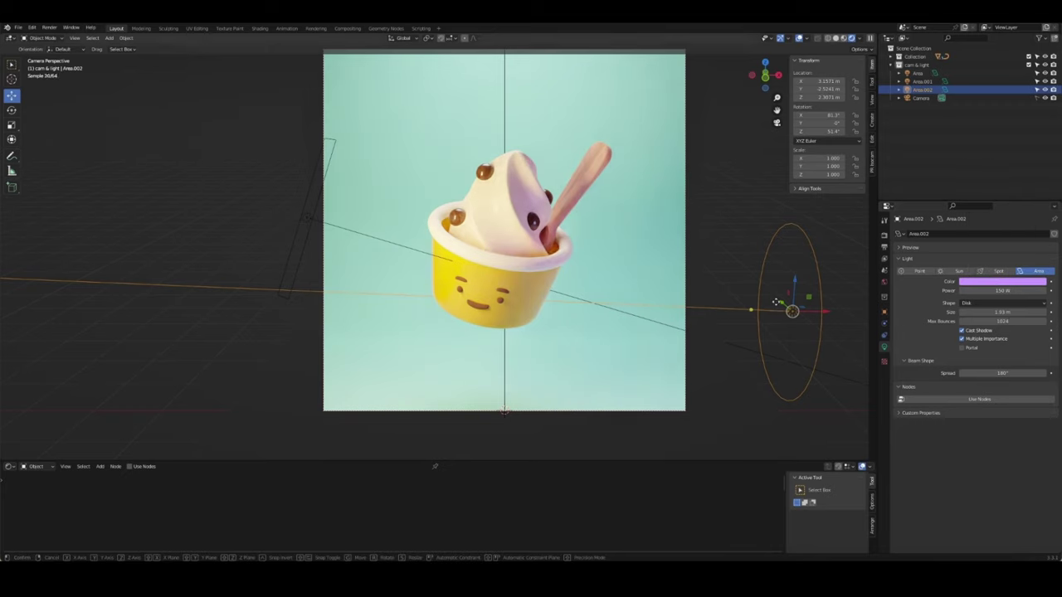
pyautogui.press('z')
pyautogui.press('z')
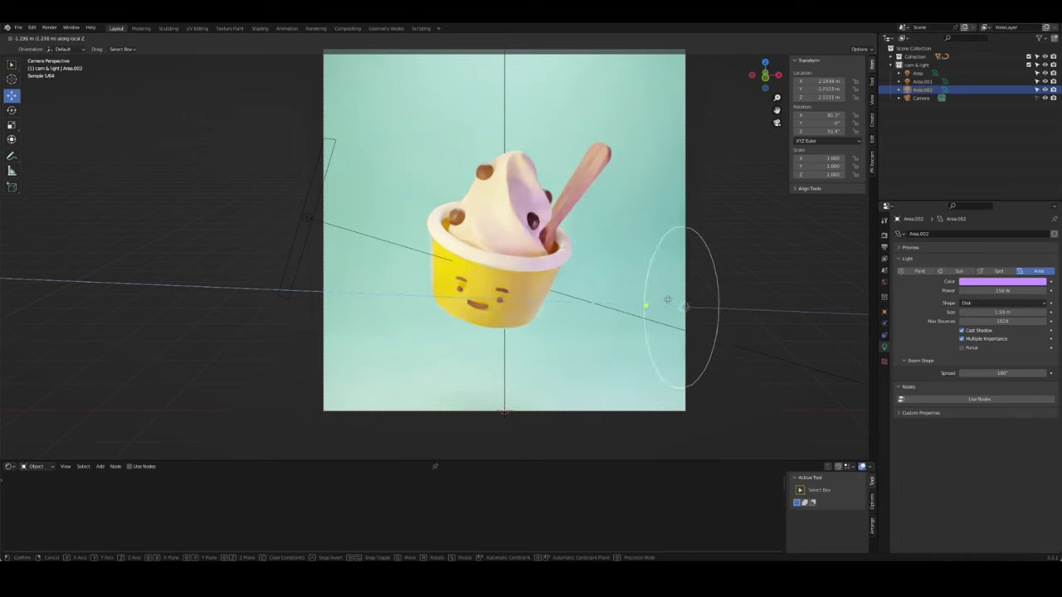
pyautogui.click(786, 287)
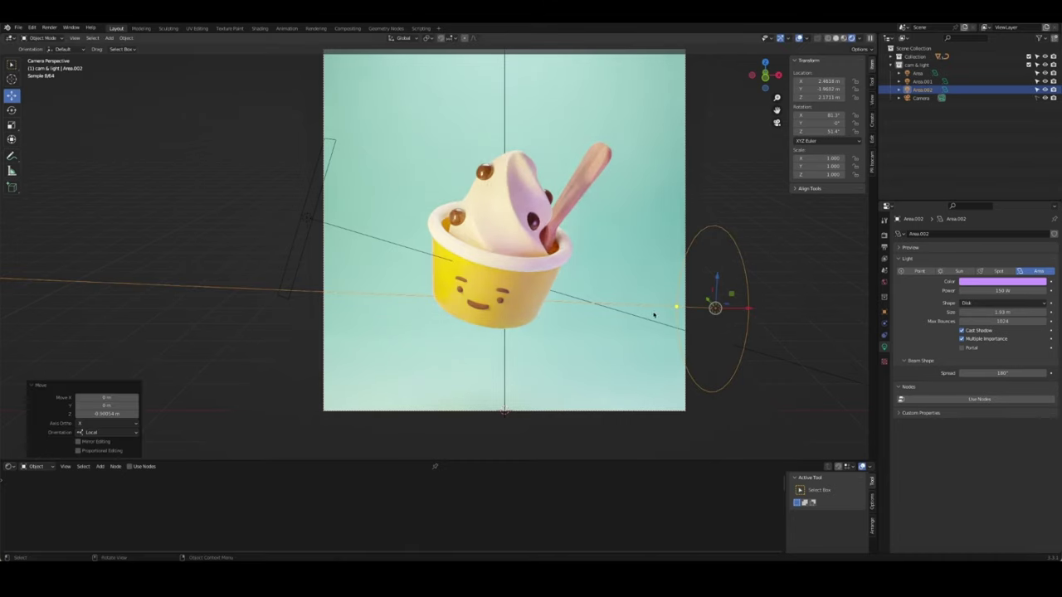
pyautogui.click(761, 178)
pyautogui.hotkey('ctrl', 's')
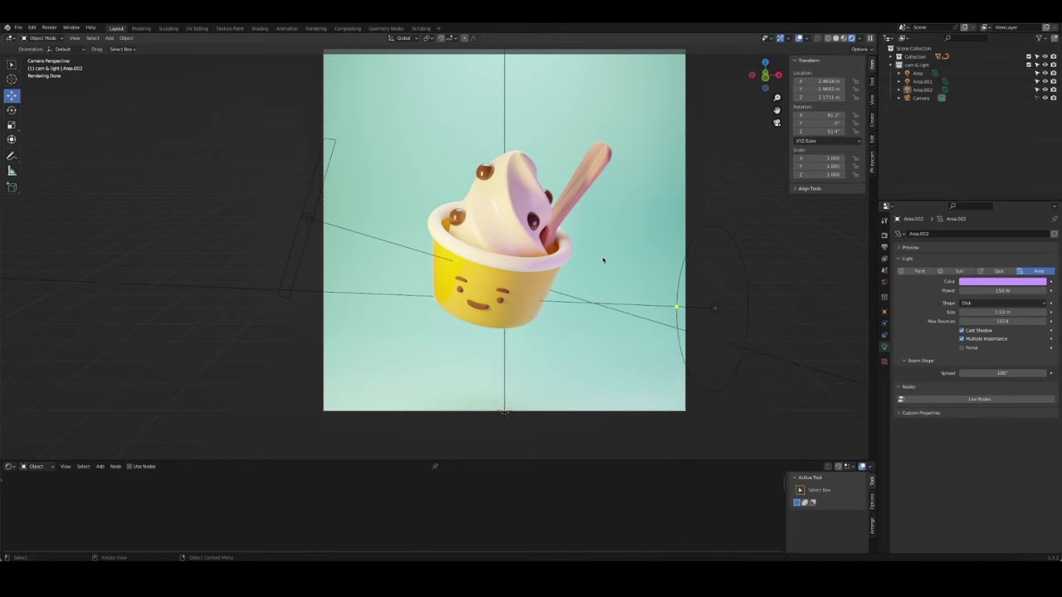
pyautogui.press('KP_7')
# Add a point light, shift it along Y, and raise it above the cup in side view
pyautogui.hotkey('shift', 'a')
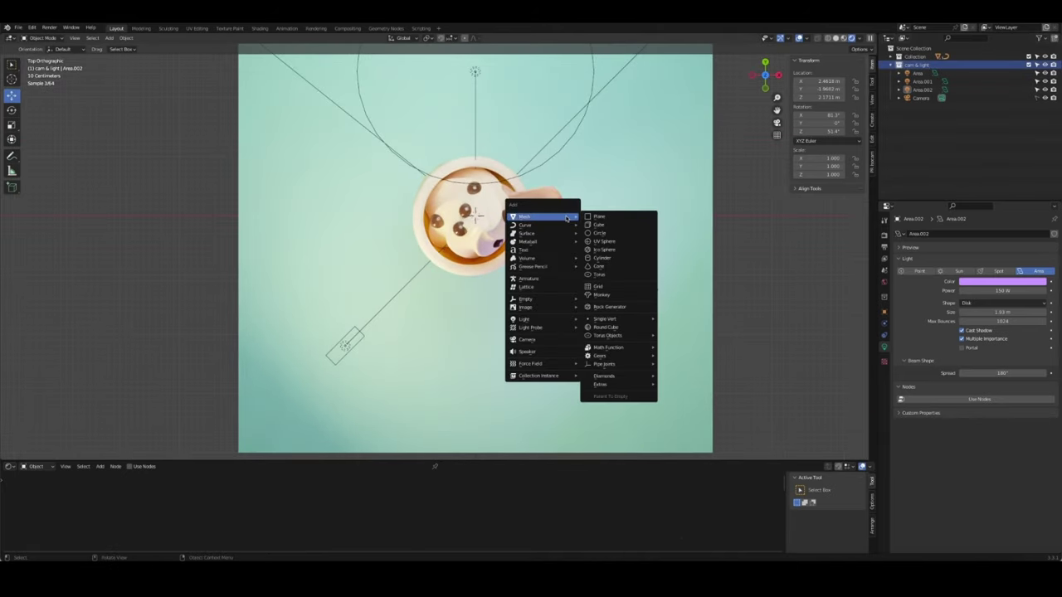
pyautogui.click(601, 318)
pyautogui.press('g')
pyautogui.press('y')
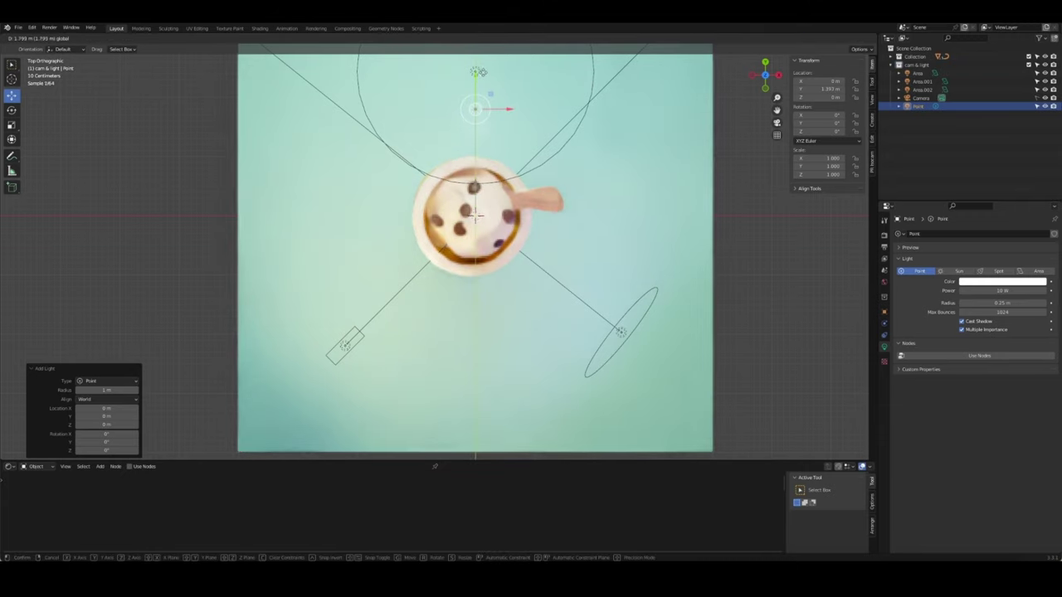
pyautogui.click(595, 322)
pyautogui.press('KP_3')
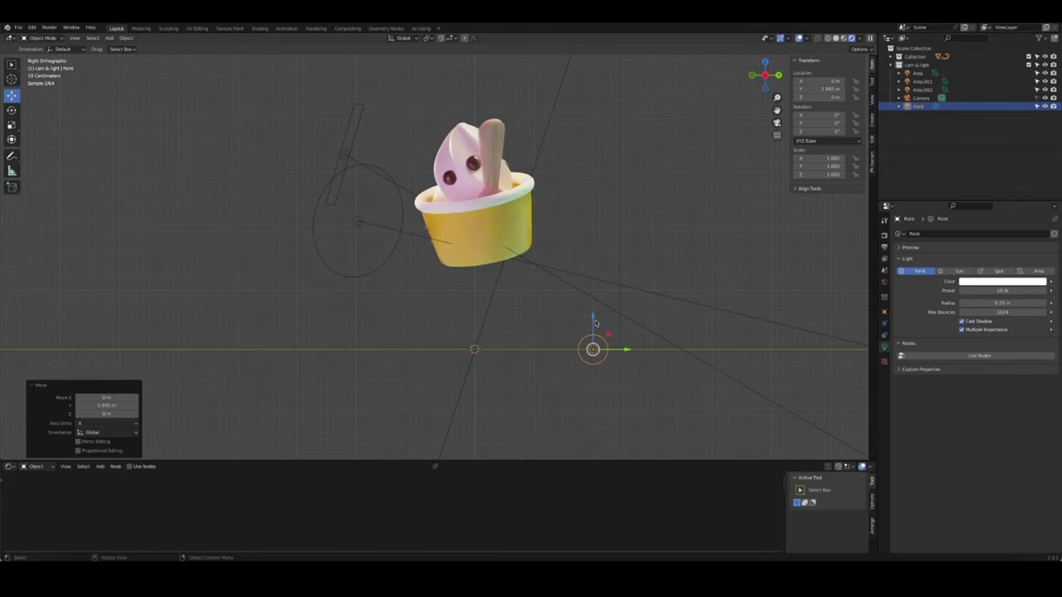
pyautogui.moveTo(595, 322); pyautogui.dragTo(595, 190)
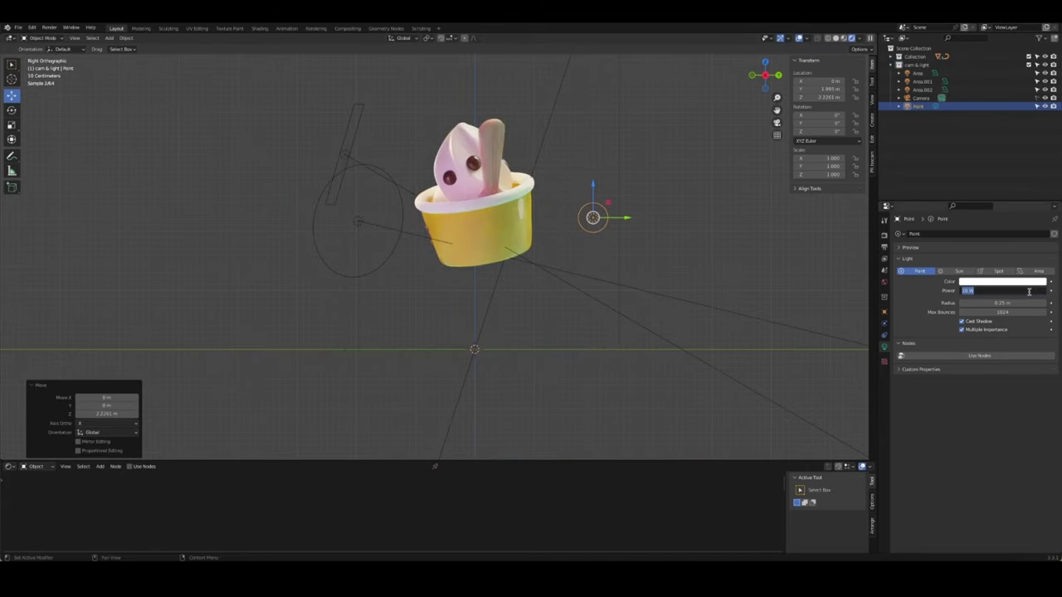
pyautogui.write('500')
pyautogui.press('Return')
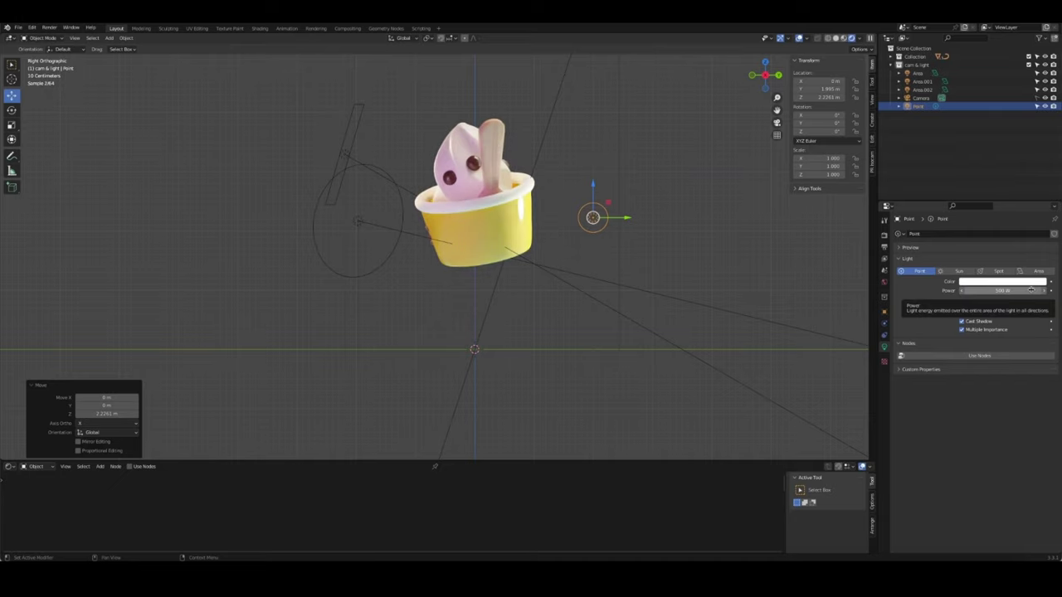
# Reselect the point light and adjust its height vertically from the camera view
pyautogui.hotkey('alt', 'a')
pyautogui.press('KP_0')
pyautogui.moveTo(747, 274); pyautogui.dragTo(570, 286, button='middle')
pyautogui.click(571, 287)
pyautogui.press('KP_0')
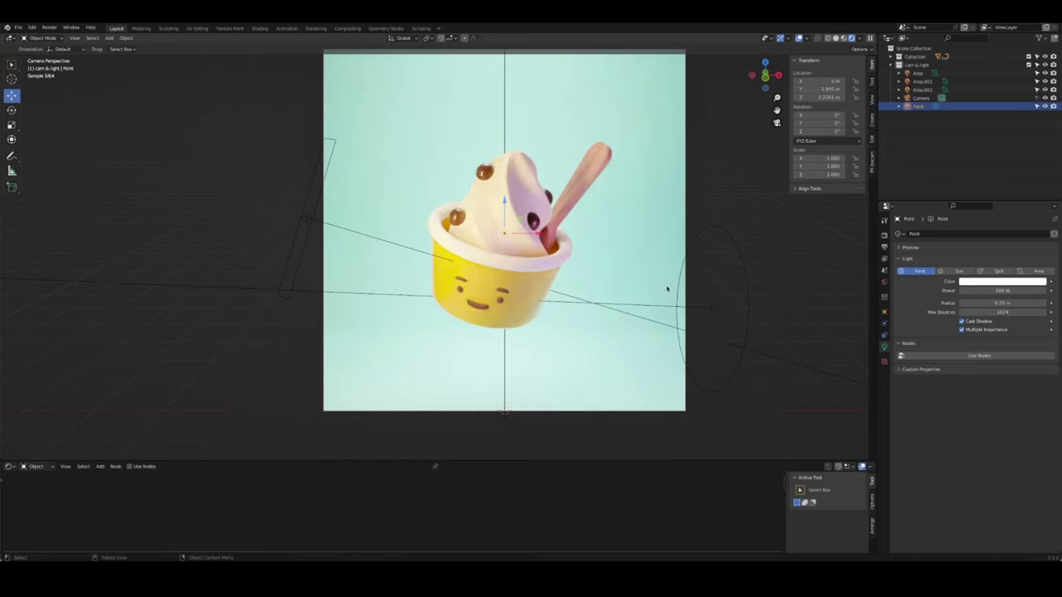
pyautogui.press('g')
pyautogui.press('z')
pyautogui.press('Return')
# Set the point light's power to 500 W and keep its colour white
pyautogui.click(1001, 291)
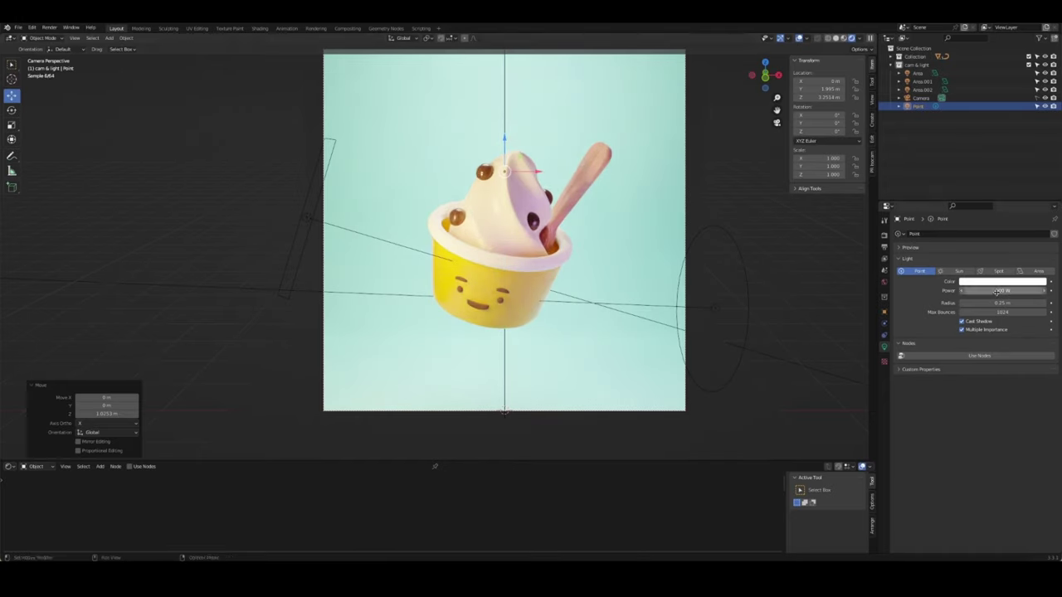
pyautogui.write('1000500')
pyautogui.press('Return')
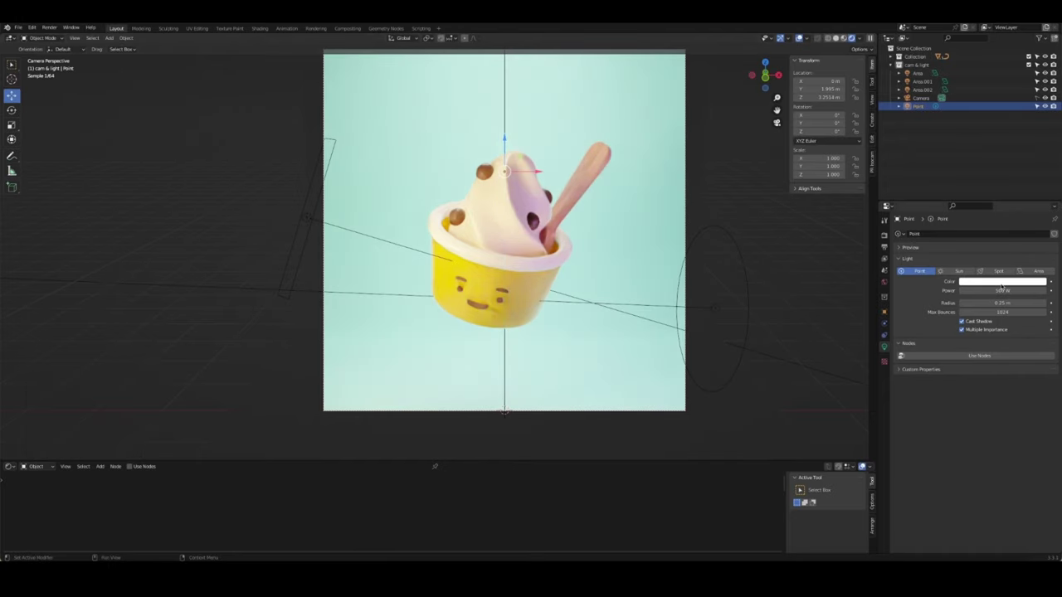
pyautogui.click(1002, 281)
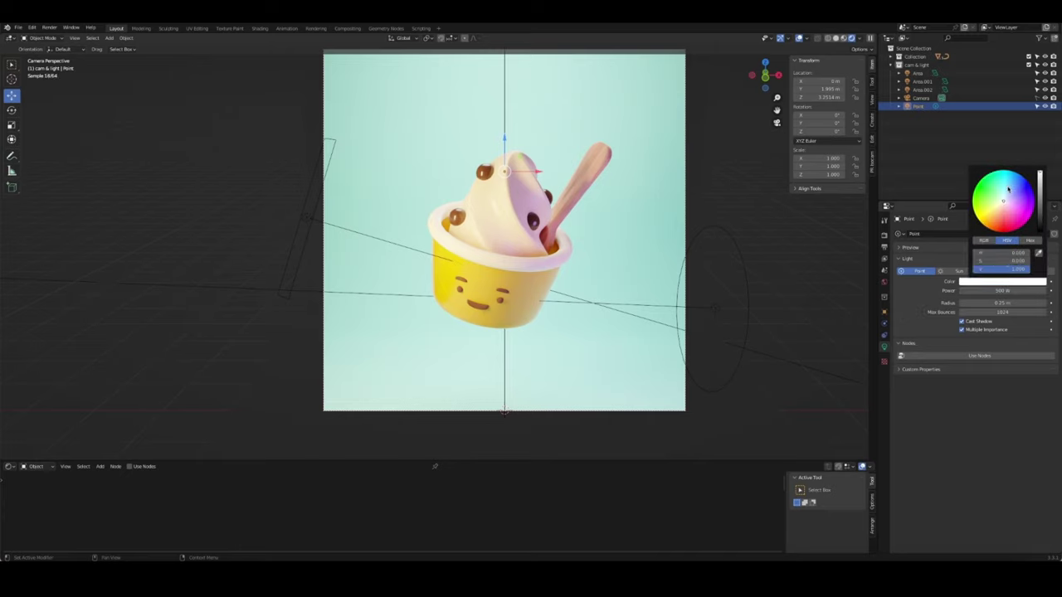
pyautogui.click(1008, 190)
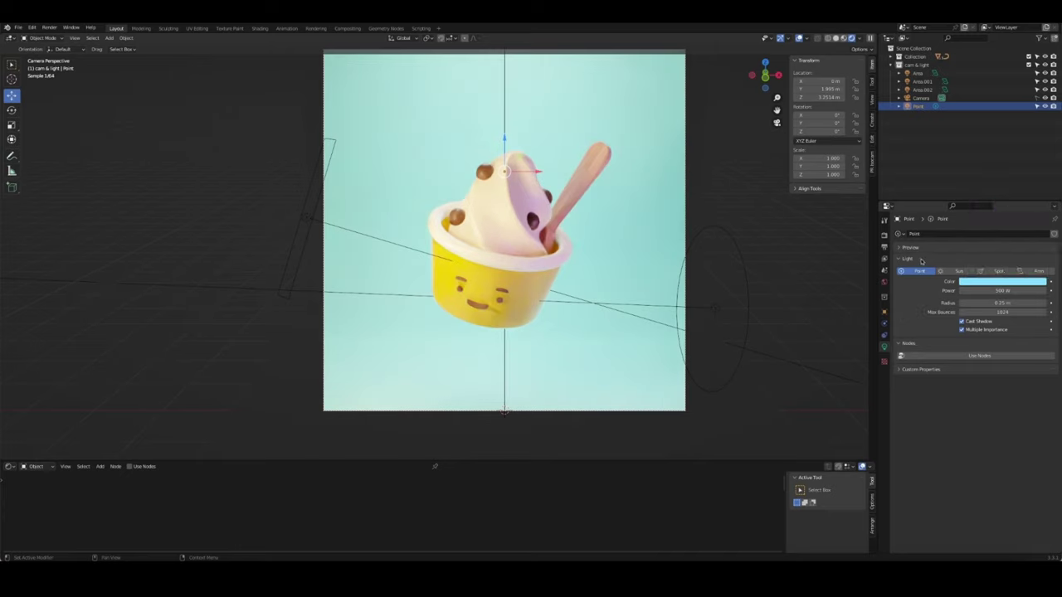
pyautogui.hotkey('ctrl', 'z')
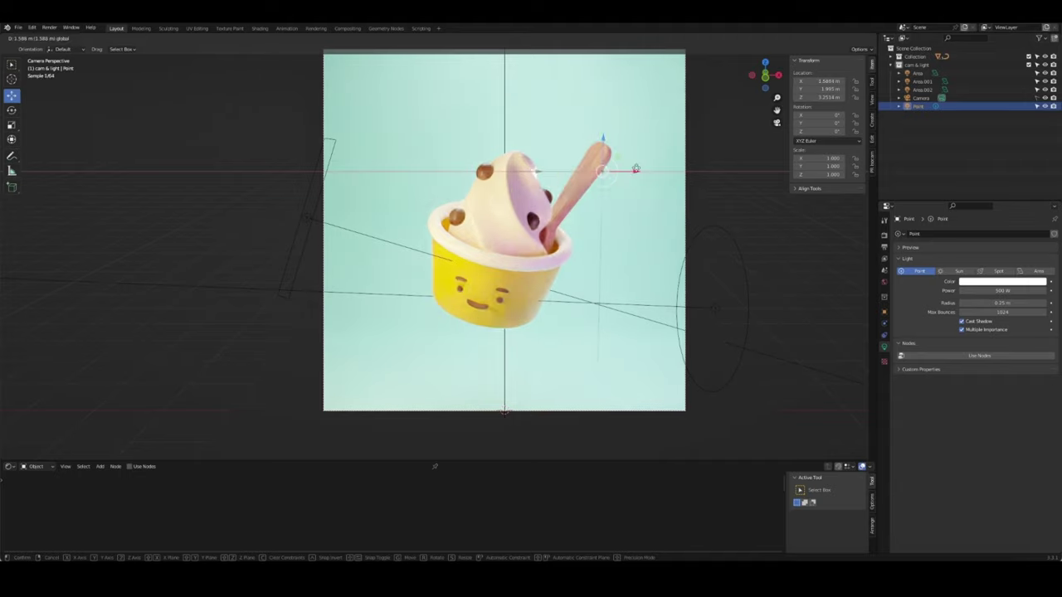
# Push the point light further behind the cup along Y and lower it to about 2.2 m
pyautogui.press('KP_0')
pyautogui.press('g')
pyautogui.press('y')
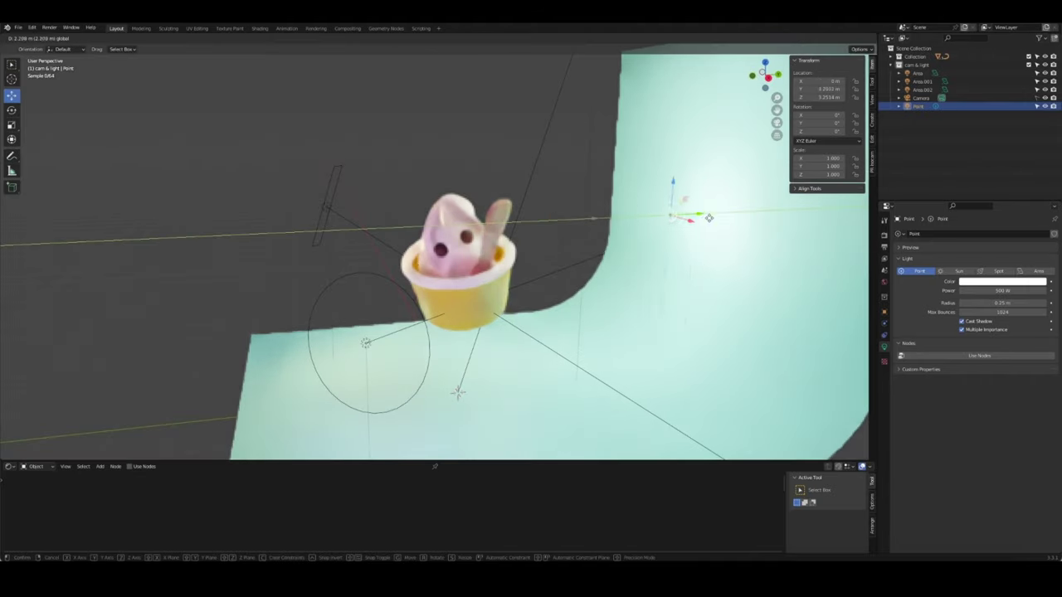
pyautogui.click(719, 222)
pyautogui.press('KP_0')
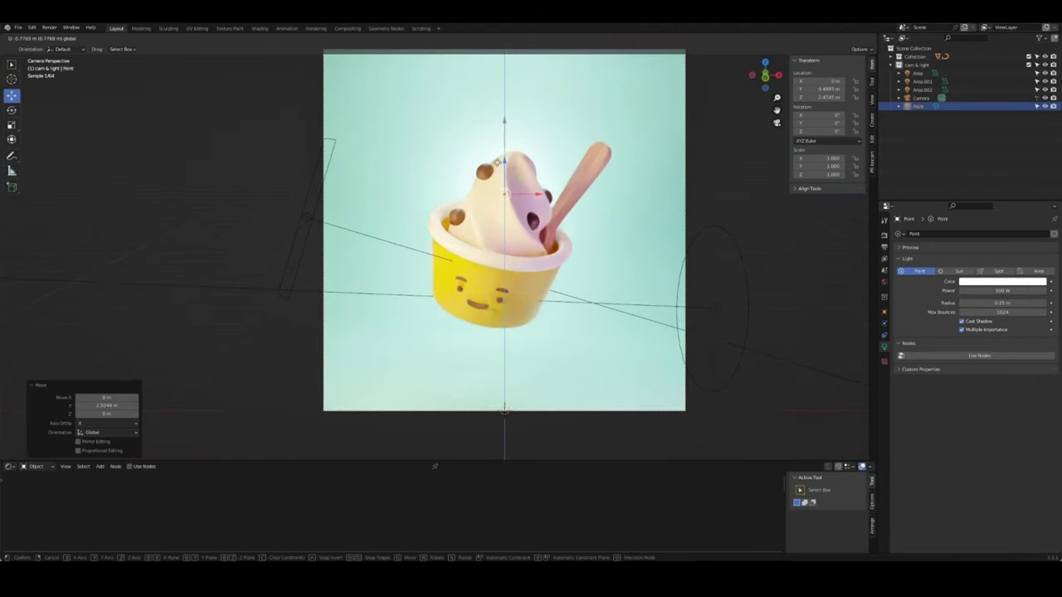
pyautogui.press('g')
pyautogui.press('z')
pyautogui.click(243, 148)
pyautogui.click(366, 233)
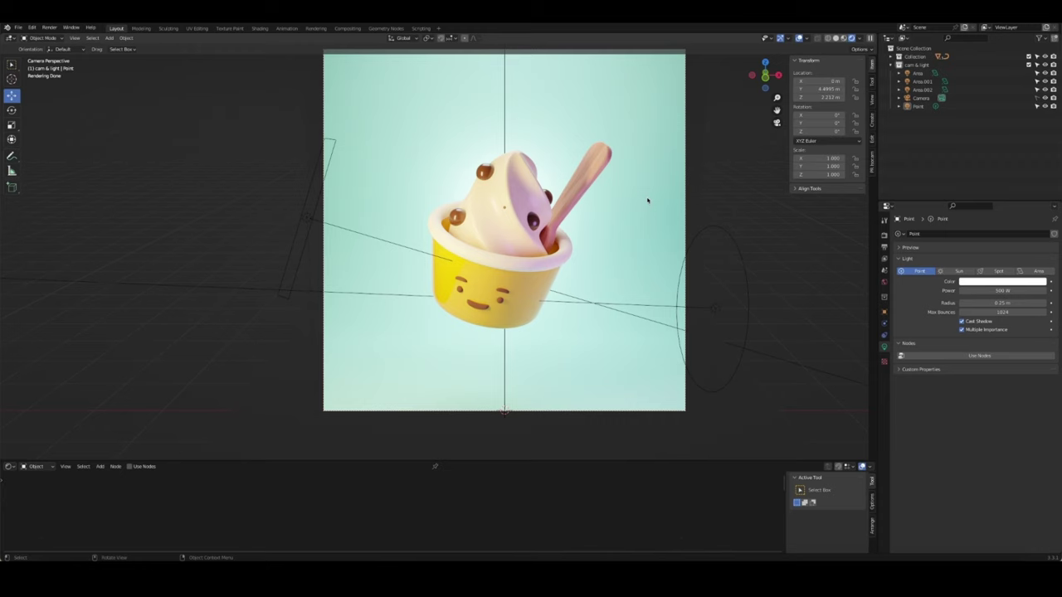
# Check a berry's base colour, then rotate the purple area light around the vertical axis from top view
pyautogui.click(457, 217)
pyautogui.click(1007, 342)
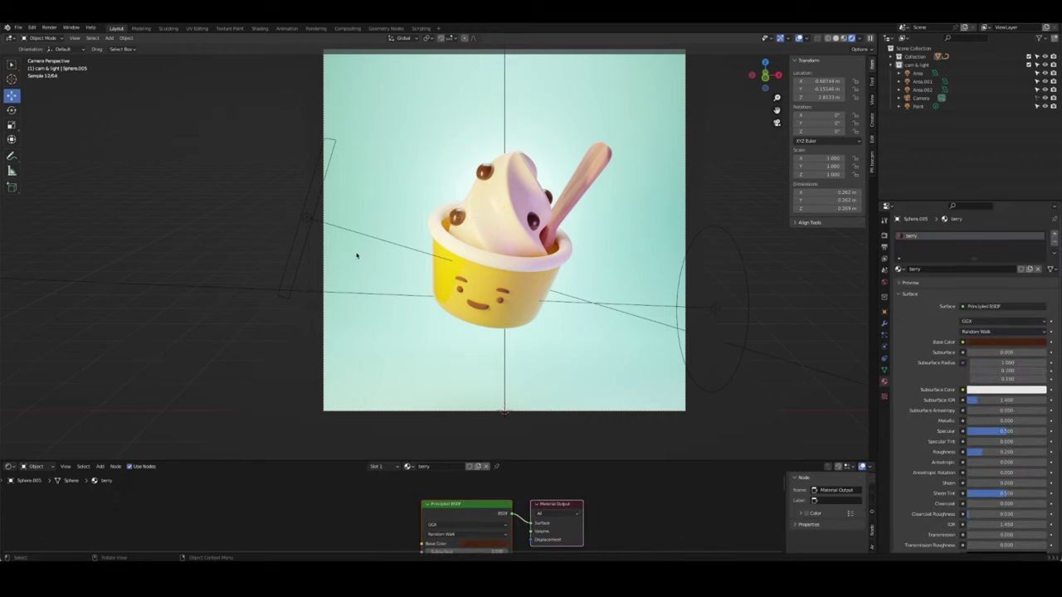
pyautogui.press('KP_7')
pyautogui.click(576, 340)
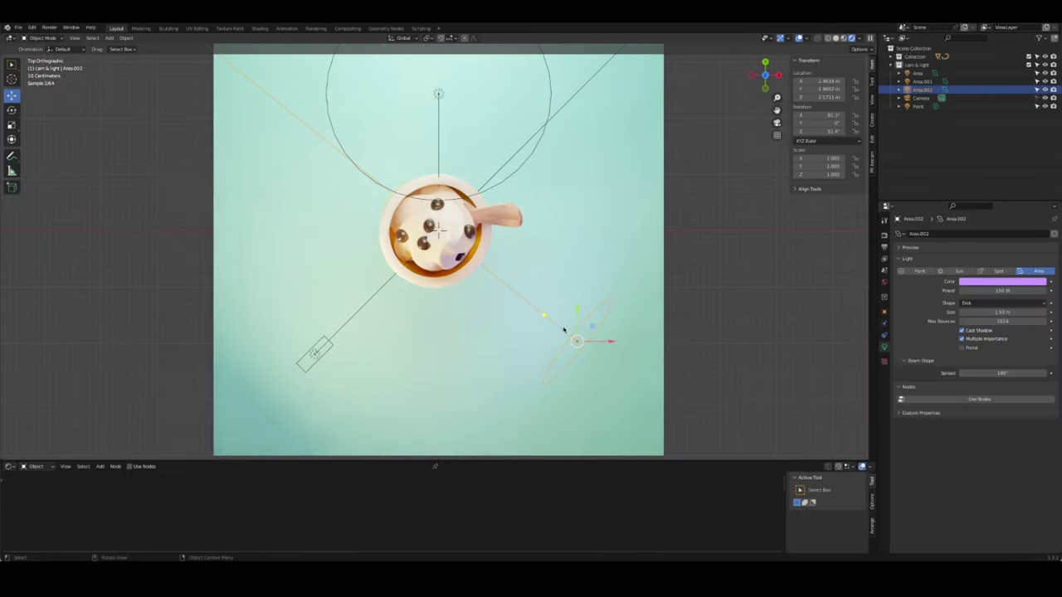
pyautogui.press('z')
pyautogui.press('r')
pyautogui.click(767, 262)
pyautogui.press('KP_0')
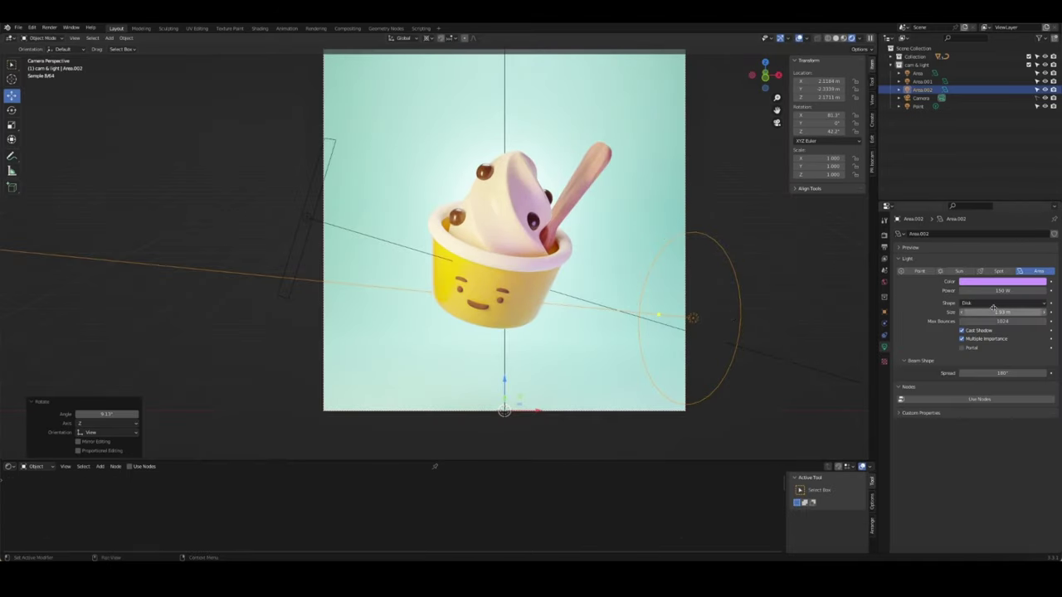
# Make the purple light a tall rectangle with 200 W power and save the file
pyautogui.click(978, 303)
pyautogui.click(973, 322)
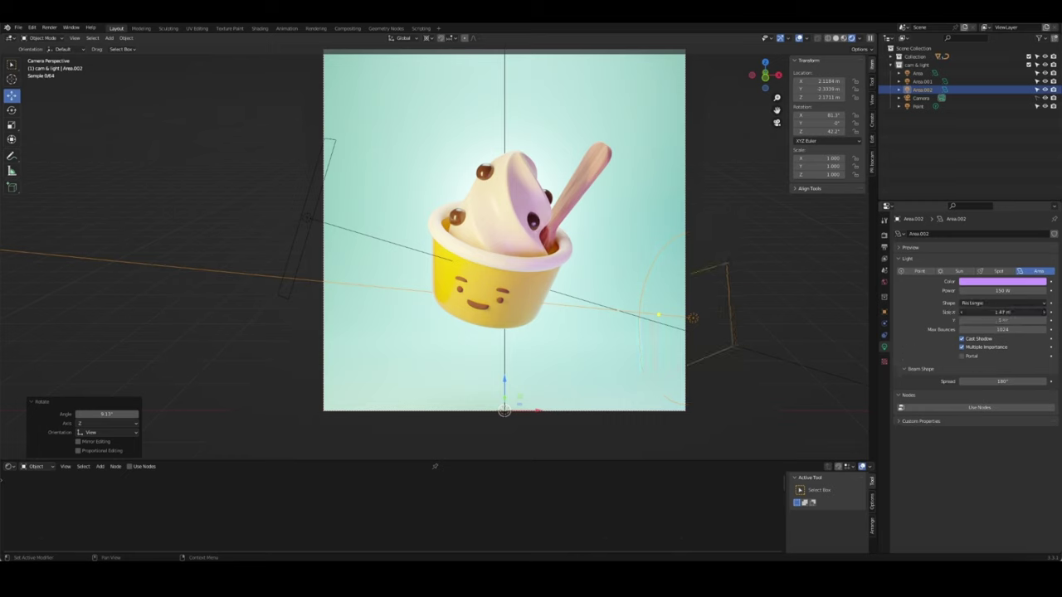
pyautogui.moveTo(1006, 315); pyautogui.dragTo(1032, 317)
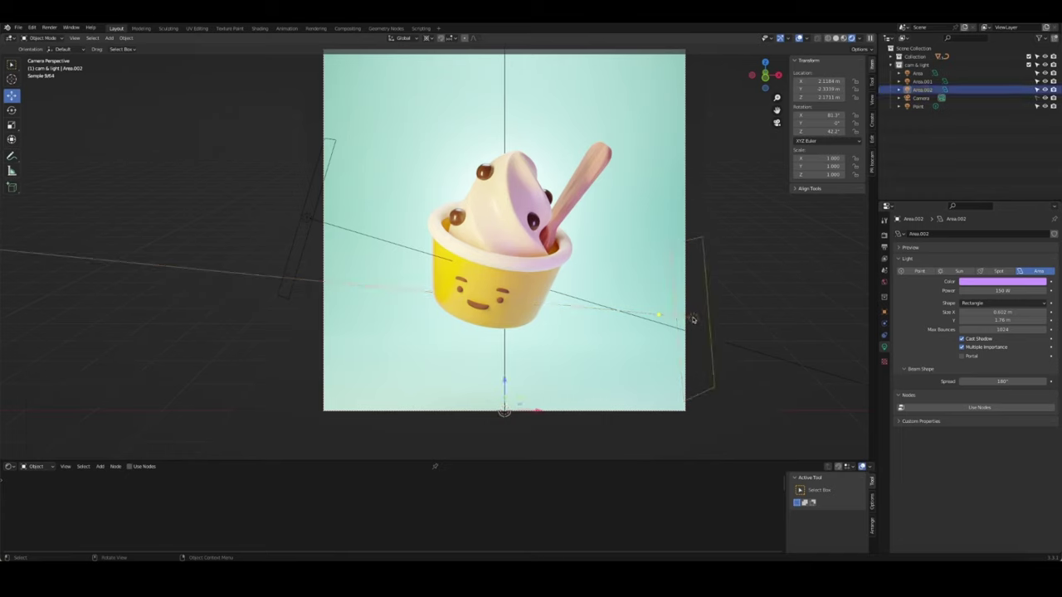
pyautogui.click(1002, 281)
pyautogui.doubleClick(1002, 292)
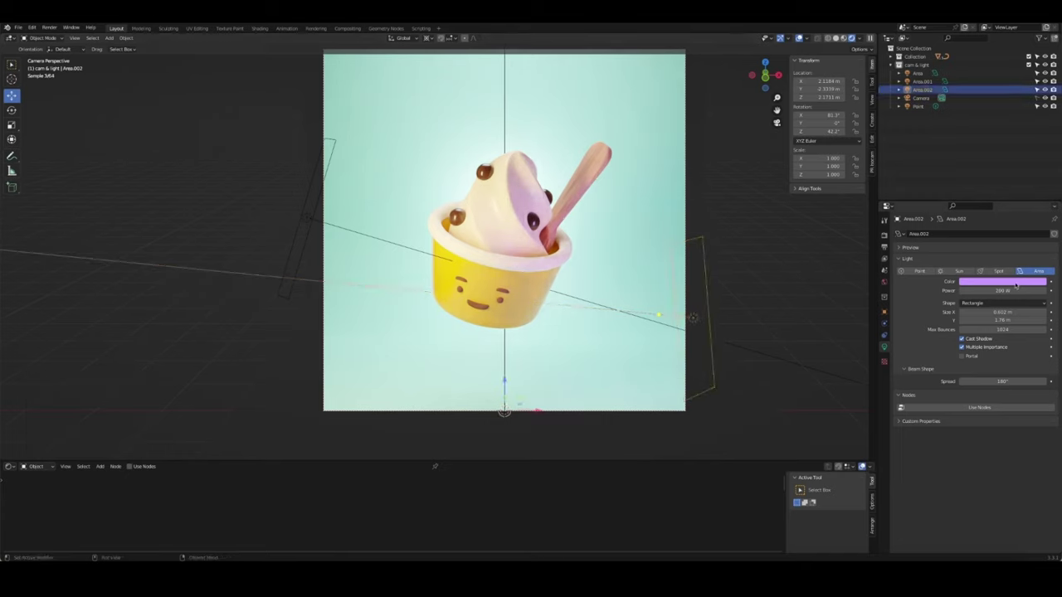
pyautogui.click(1016, 283)
pyautogui.doubleClick(1015, 291)
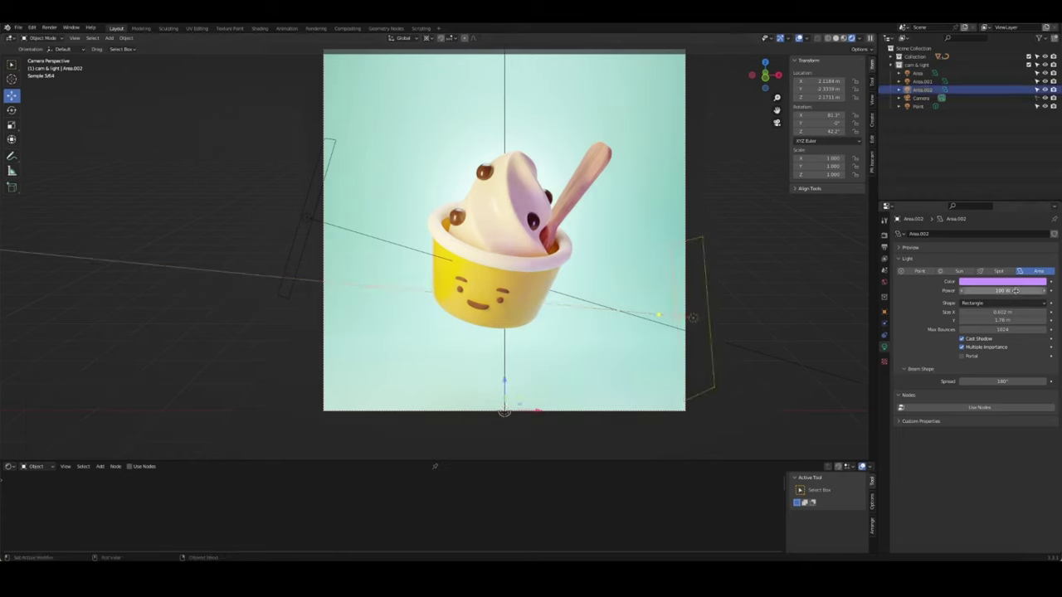
pyautogui.write('200')
pyautogui.press('Return')
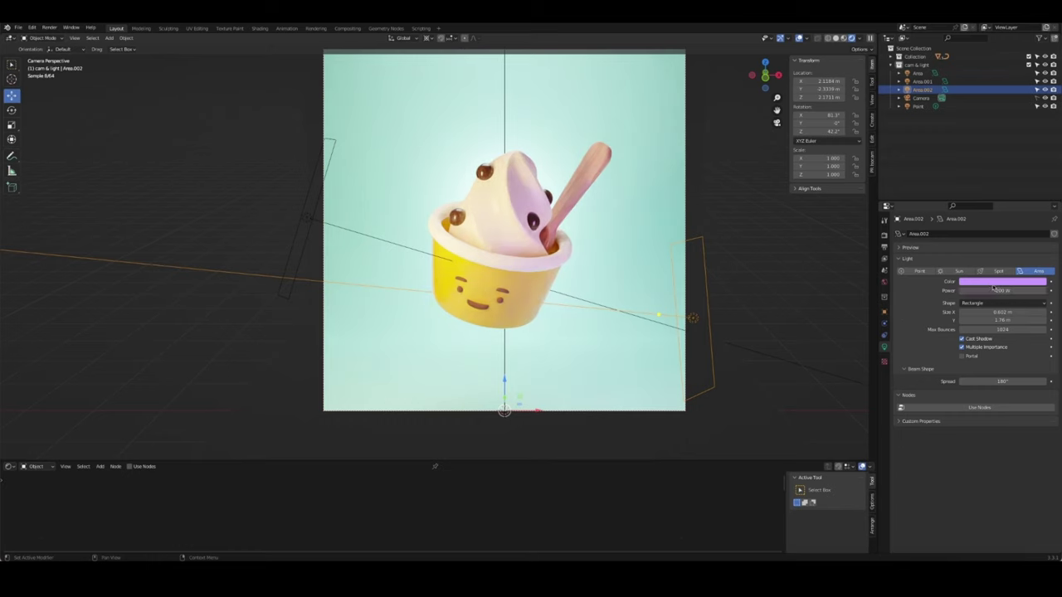
pyautogui.click(998, 282)
pyautogui.click(770, 259)
pyautogui.hotkey('ctrl', 's')
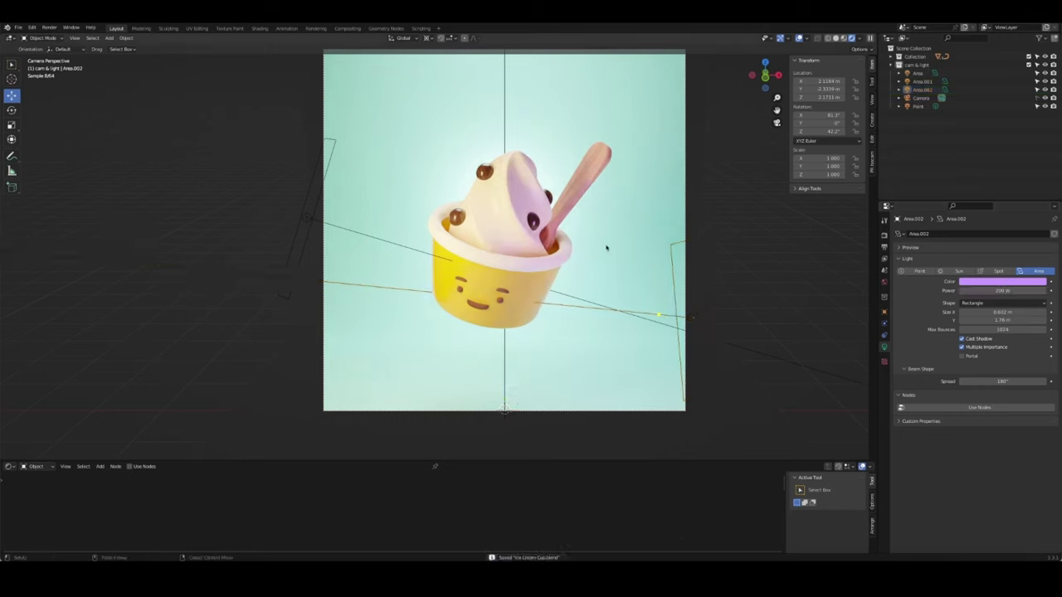
# Raise the left area light's power to 700 W
pyautogui.click(705, 317)
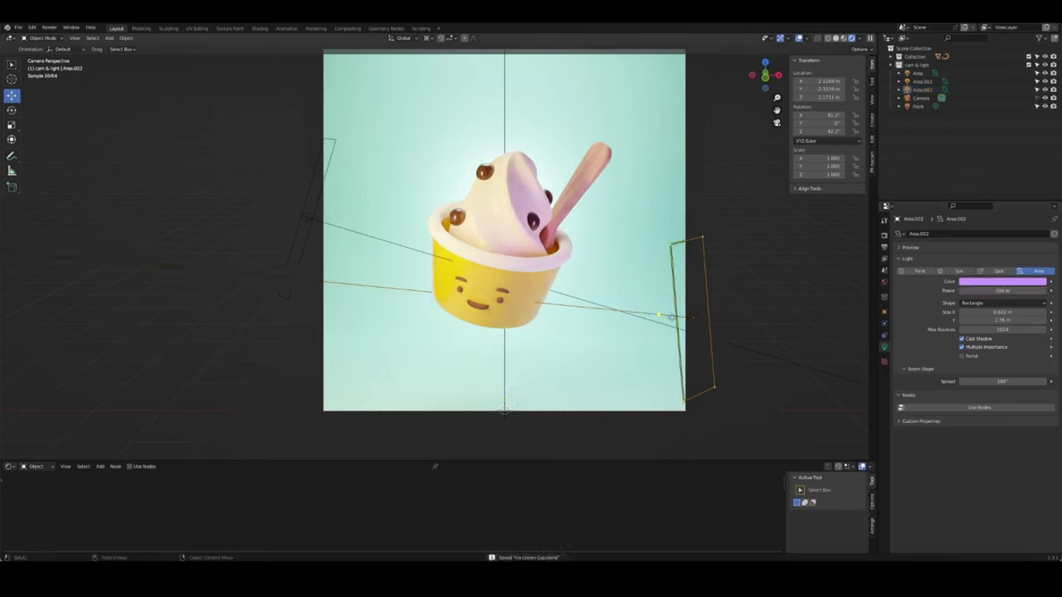
pyautogui.click(349, 235)
pyautogui.click(1004, 291)
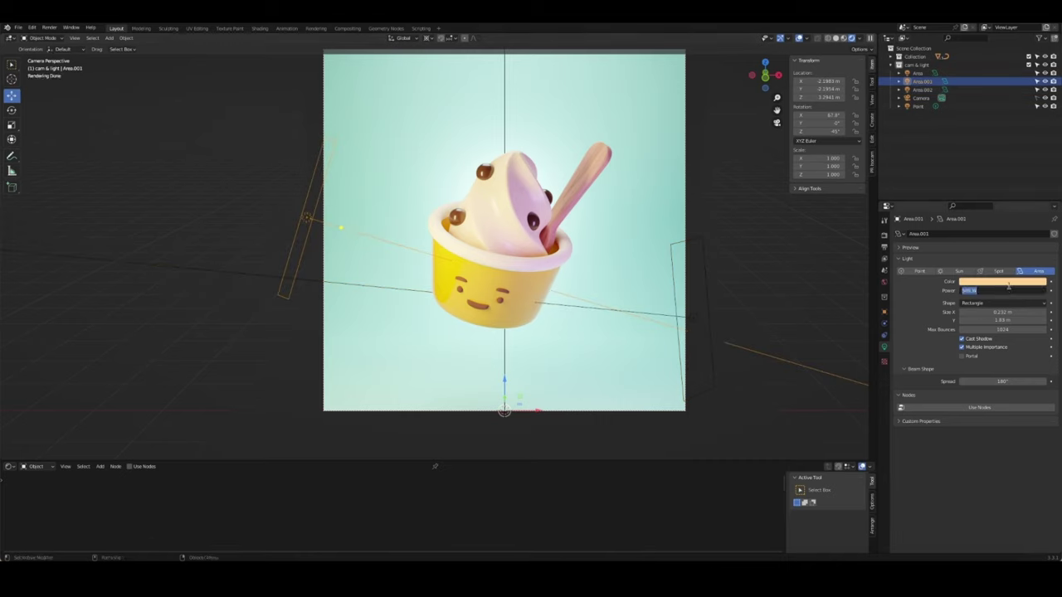
pyautogui.write('700')
pyautogui.press('Return')
pyautogui.click(498, 215)
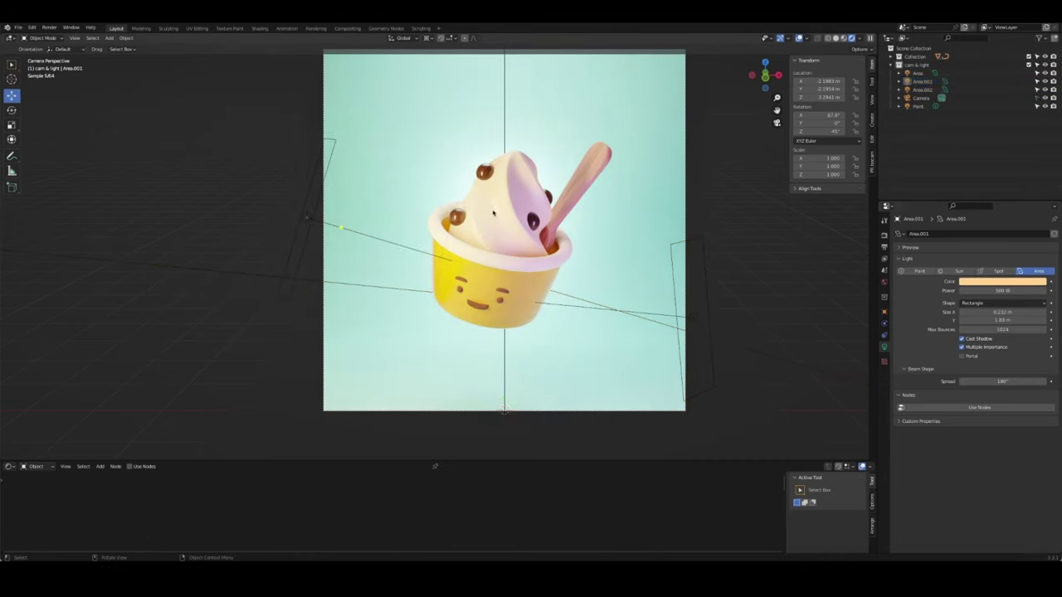
# Set the ice cream swirl material's roughness to 0.2
pyautogui.click(884, 381)
pyautogui.click(1007, 454)
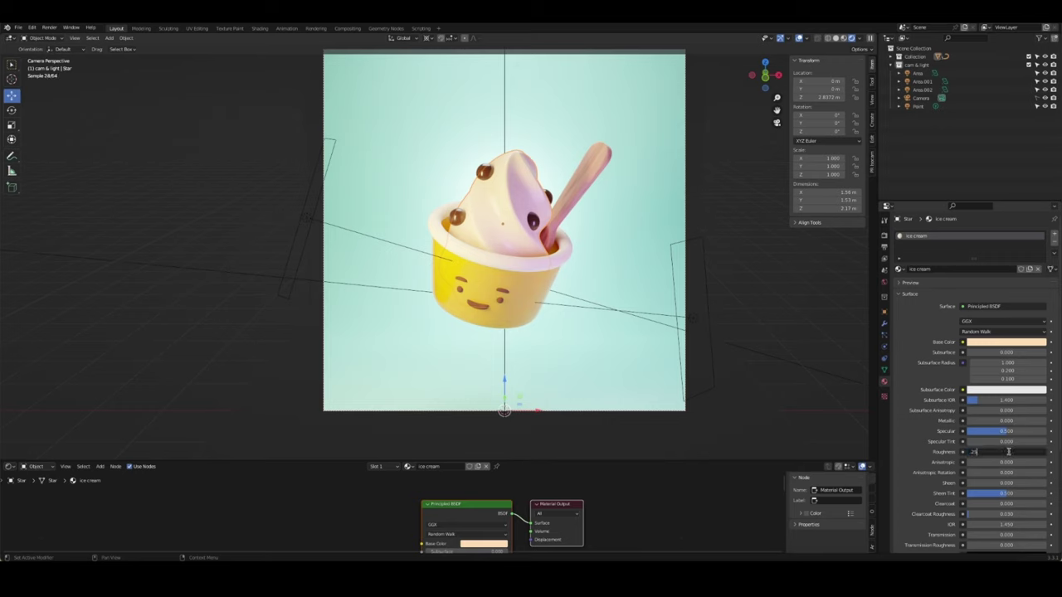
pyautogui.press('Return')
pyautogui.hotkey('ctrl', 'z')
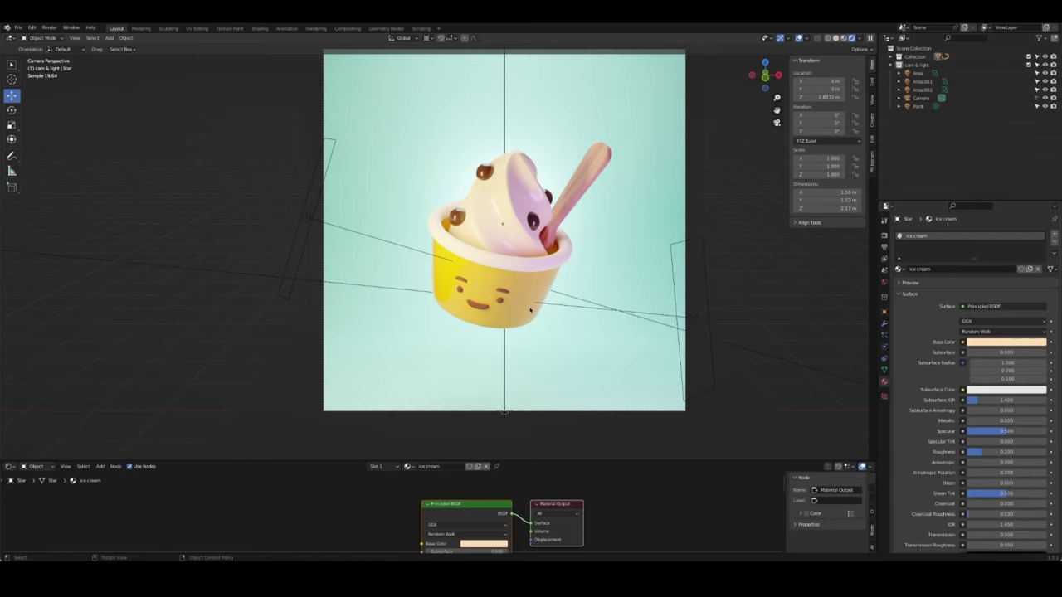
# Lower the top area light along its local Z axis and adjust its size
pyautogui.moveTo(622, 247); pyautogui.dragTo(588, 241, button='middle')
pyautogui.press('KP_3')
pyautogui.click(583, 164)
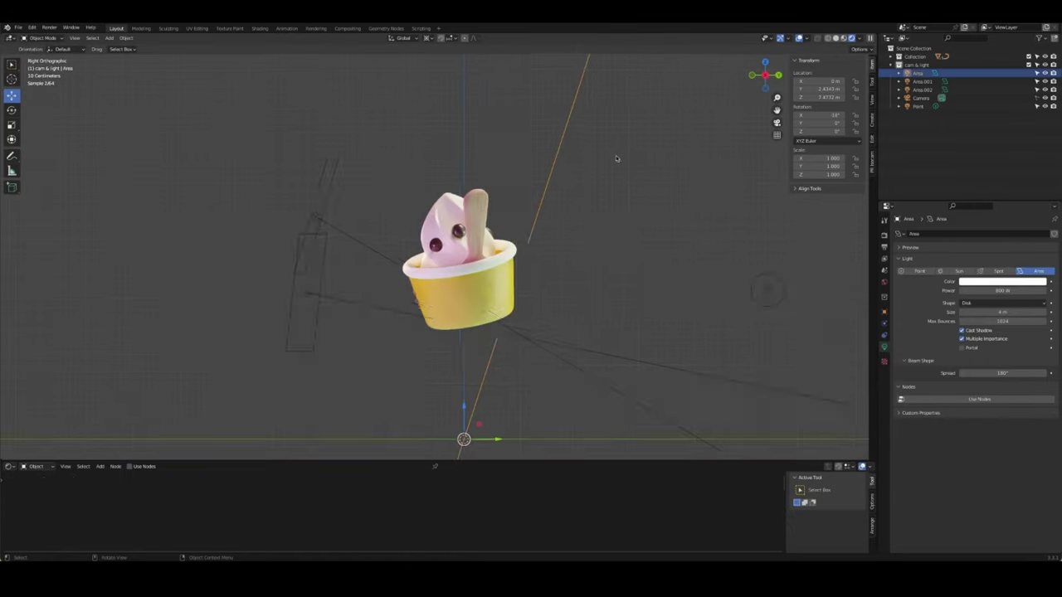
pyautogui.press('g')
pyautogui.press('z')
pyautogui.press('z')
pyautogui.click(561, 226)
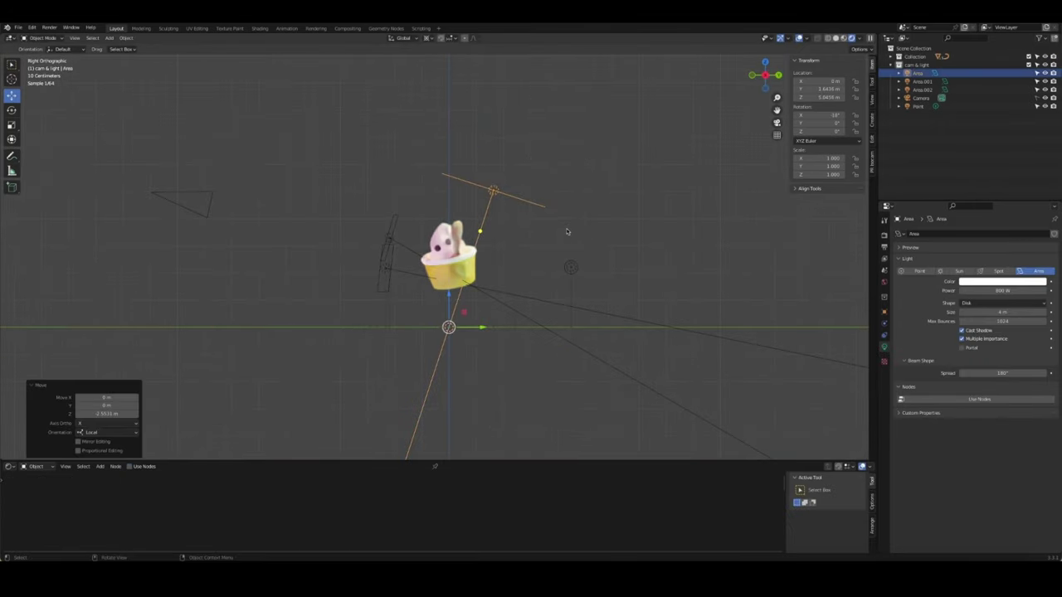
pyautogui.press('KP_0')
pyautogui.moveTo(1003, 311)
pyautogui.mouseDown()
pyautogui.moveTo(992, 312)
pyautogui.moveTo(1014, 312)
pyautogui.mouseUp()
pyautogui.press('g')
pyautogui.press('z')
pyautogui.press('z')
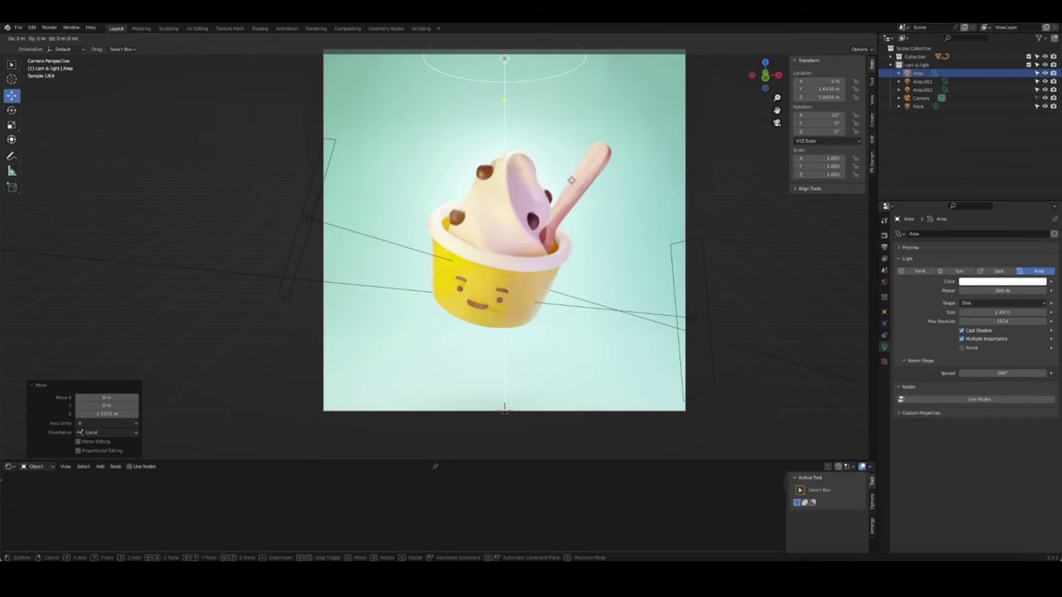
pyautogui.click(575, 210)
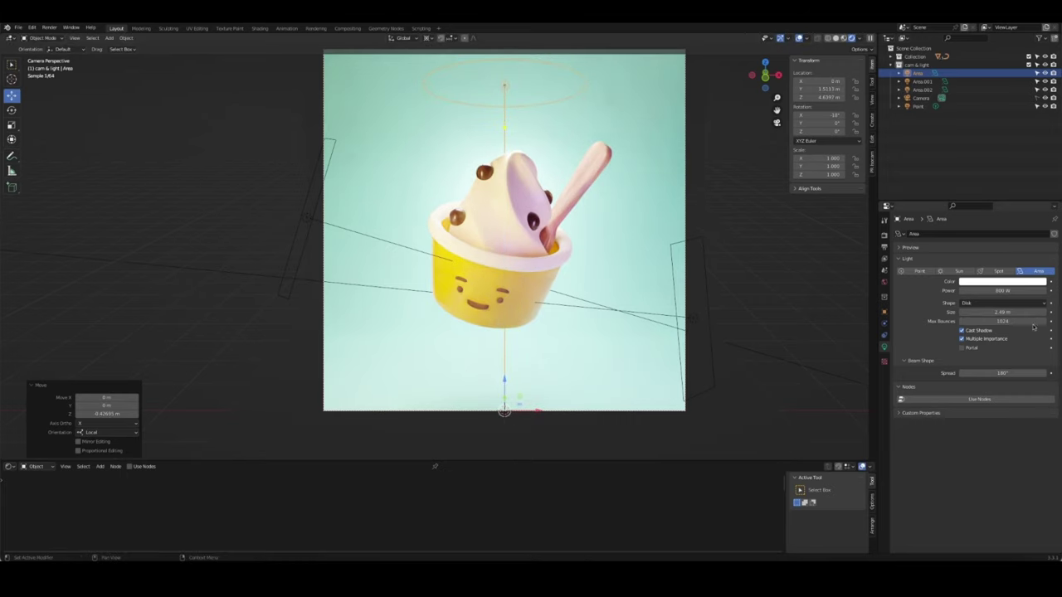
pyautogui.moveTo(1007, 311)
pyautogui.mouseDown()
pyautogui.moveTo(995, 312)
pyautogui.moveTo(1021, 312)
pyautogui.mouseUp()
# Tilt the top area light and set its power to 400 W
pyautogui.press('KP_3')
pyautogui.press('r')
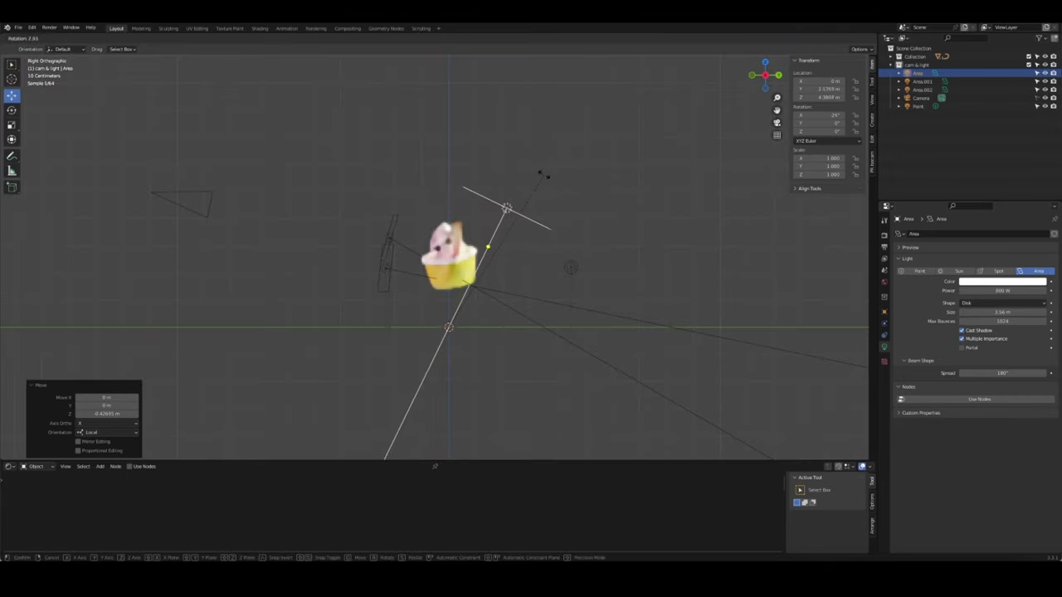
pyautogui.click(549, 184)
pyautogui.press('KP_0')
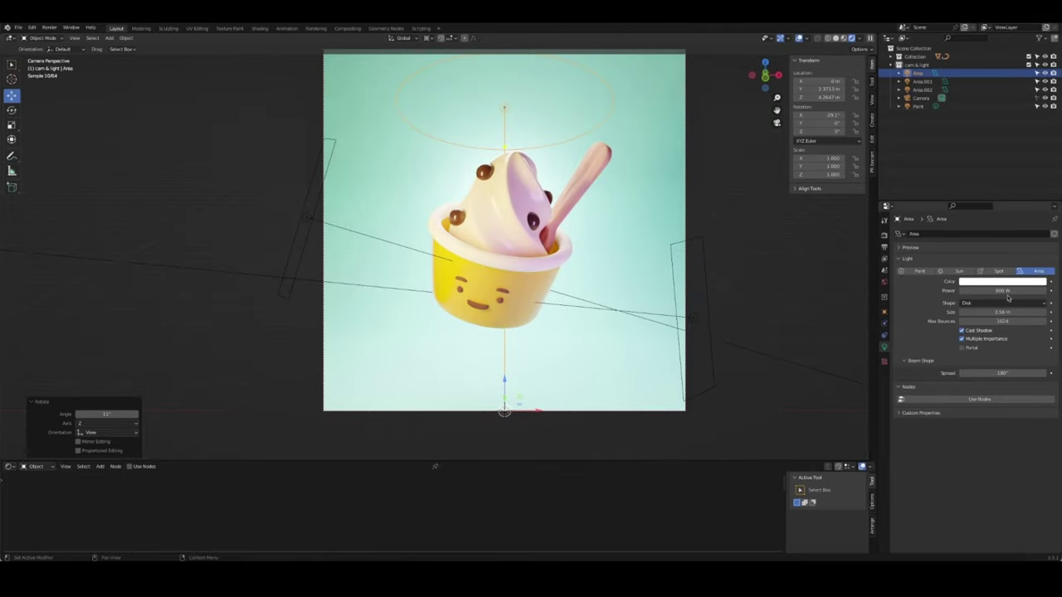
pyautogui.doubleClick(1003, 290)
pyautogui.write('1500')
pyautogui.press('Return')
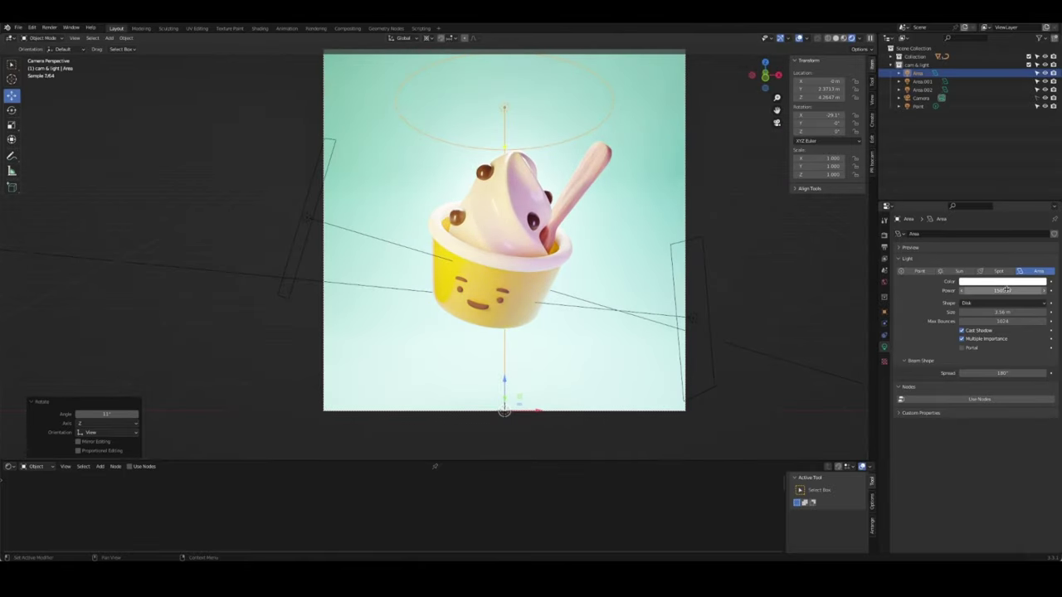
pyautogui.doubleClick(1005, 290)
pyautogui.write('400')
pyautogui.press('Return')
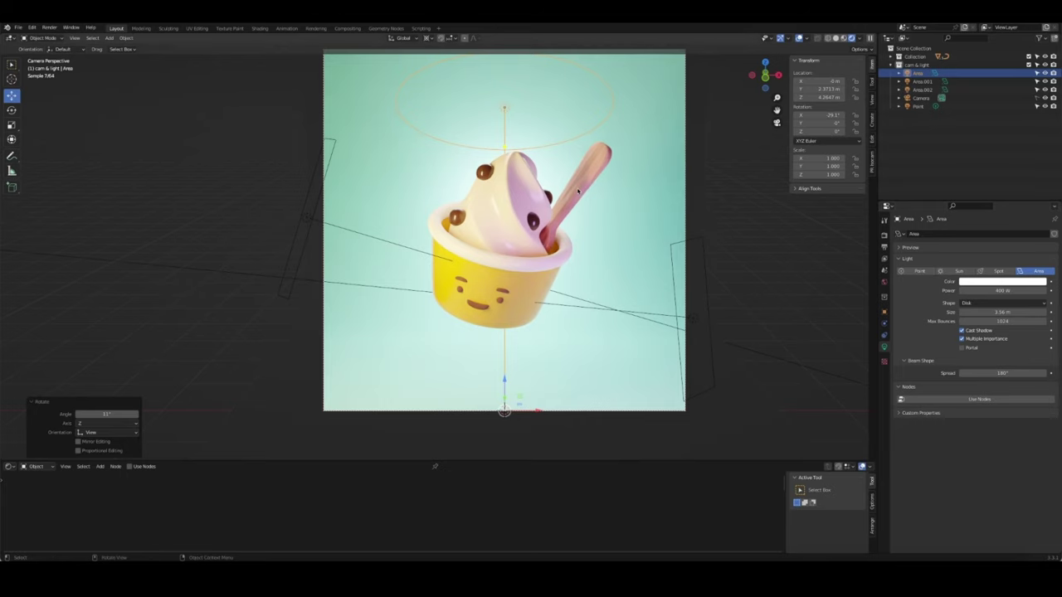
# Reposition the light again and tilt it around its local X axis
pyautogui.press('g')
pyautogui.press('z')
pyautogui.press('z')
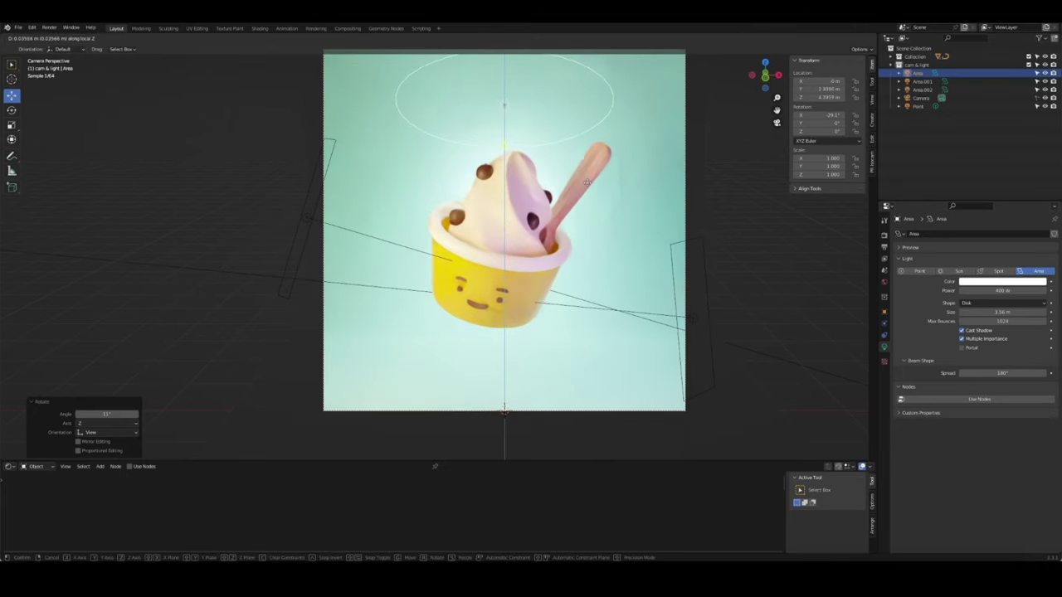
pyautogui.click(586, 182)
pyautogui.press('KP_3')
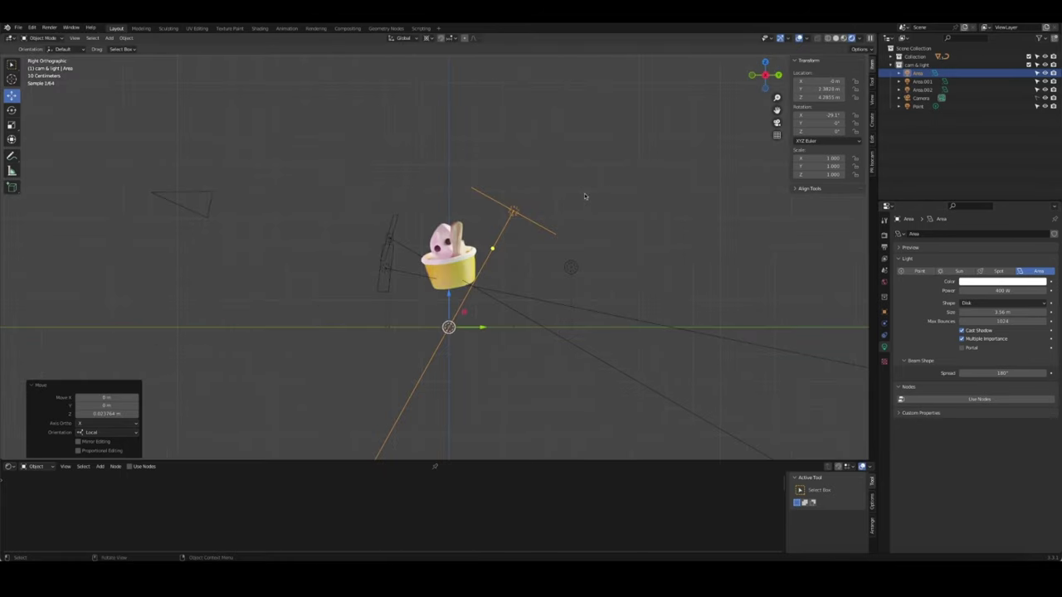
pyautogui.press('r')
pyautogui.click(445, 295)
pyautogui.press('g')
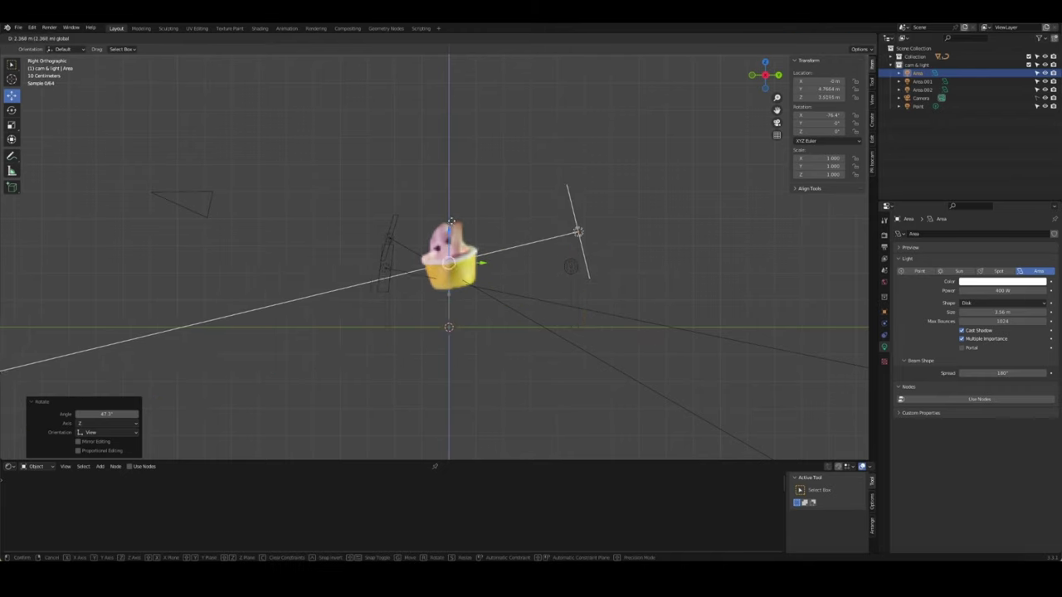
pyautogui.click(451, 220)
pyautogui.press('KP_0')
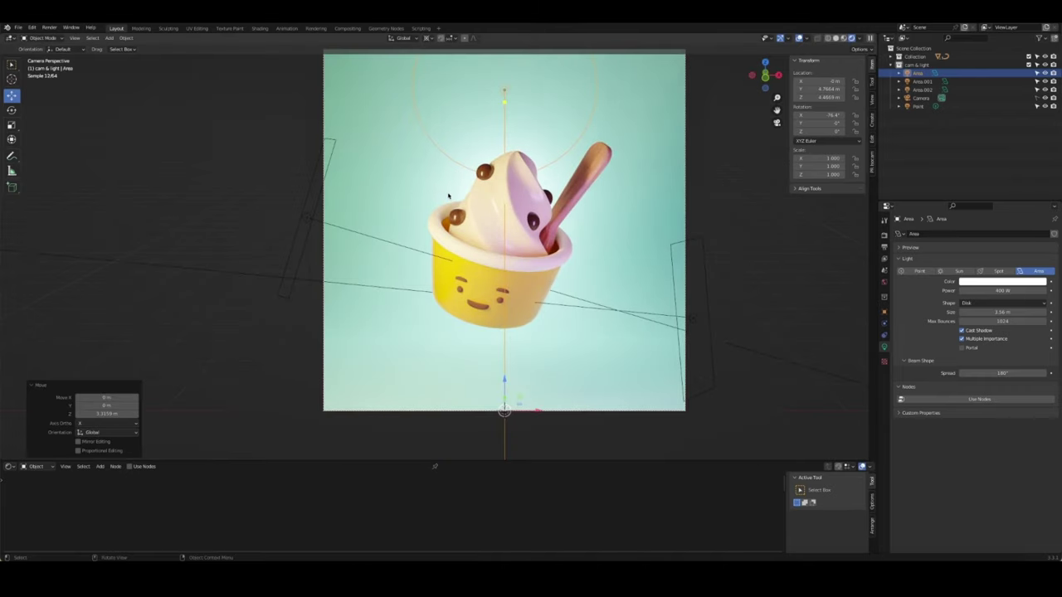
pyautogui.press('r')
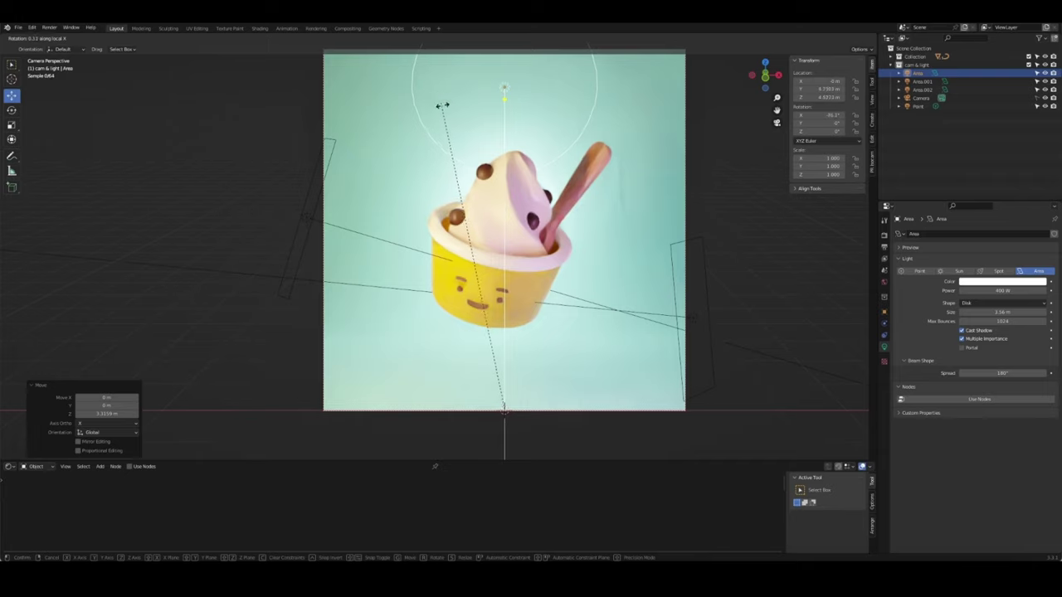
pyautogui.press('x')
pyautogui.press('x')
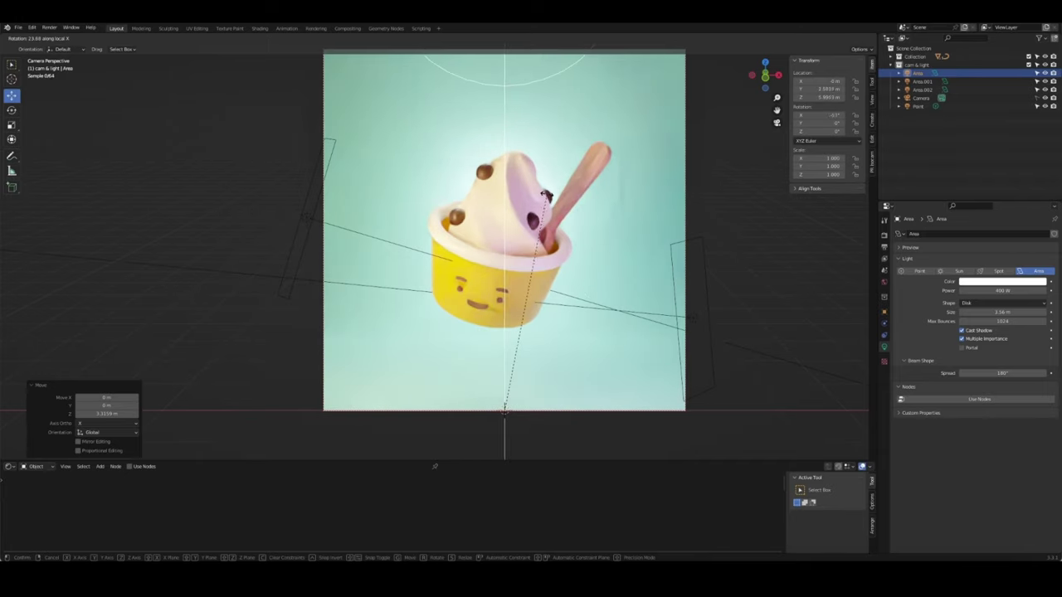
pyautogui.click(597, 200)
# Lower the light further along local Z and settle its size at 1.25 m
pyautogui.press('g')
pyautogui.press('z')
pyautogui.press('z')
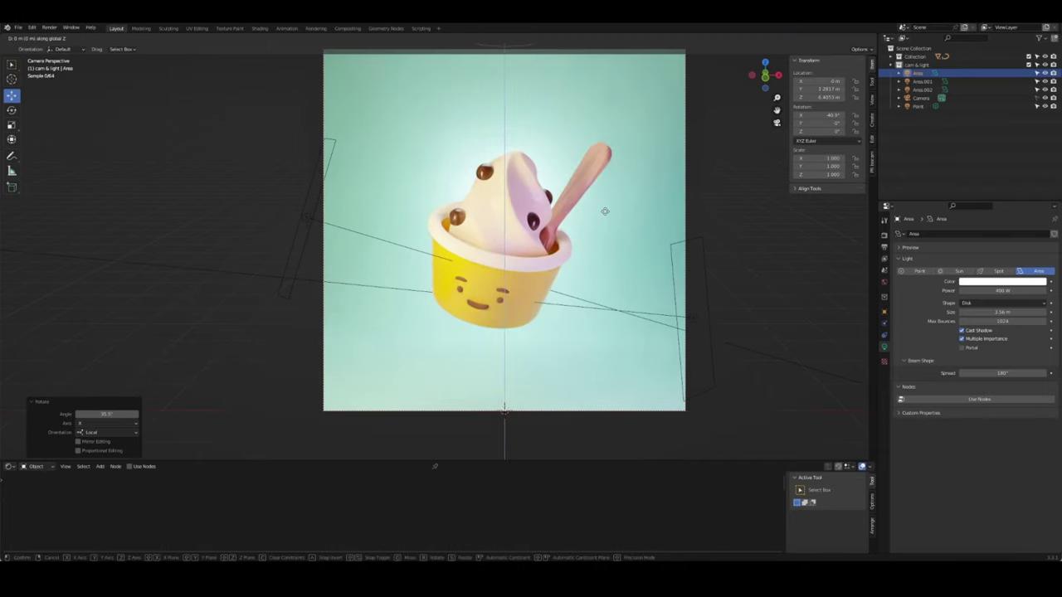
pyautogui.click(573, 349)
pyautogui.moveTo(1002, 311); pyautogui.dragTo(954, 311)
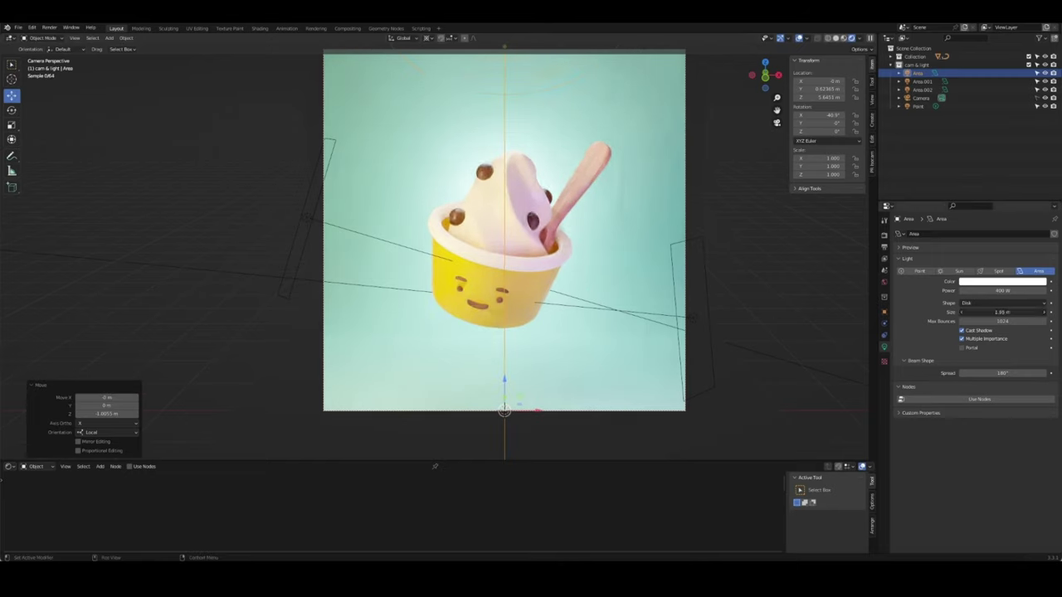
pyautogui.press('g')
pyautogui.press('z')
pyautogui.press('z')
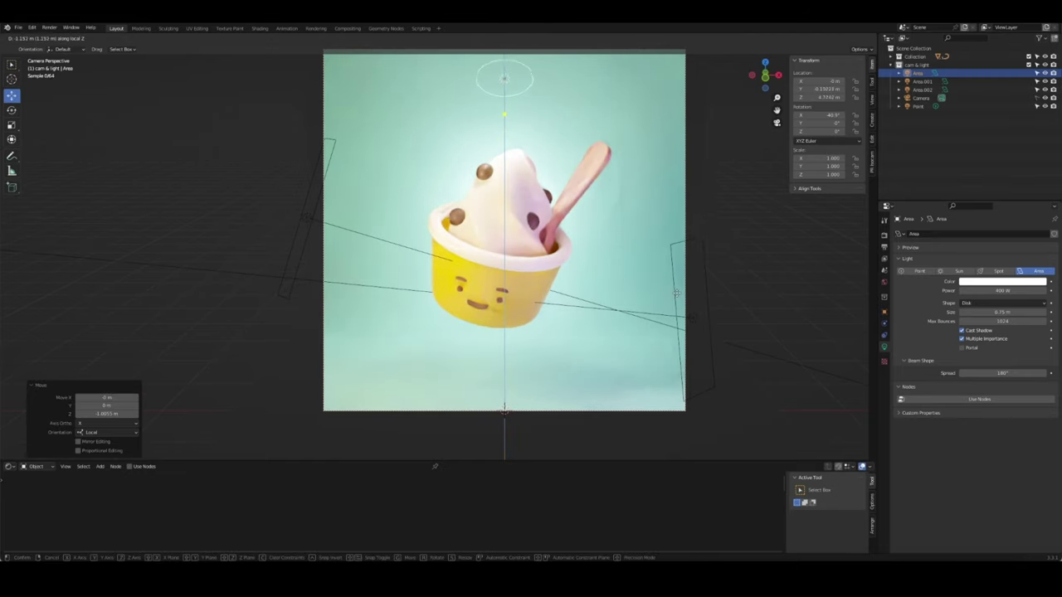
pyautogui.click(679, 282)
pyautogui.moveTo(971, 311); pyautogui.dragTo(1012, 311)
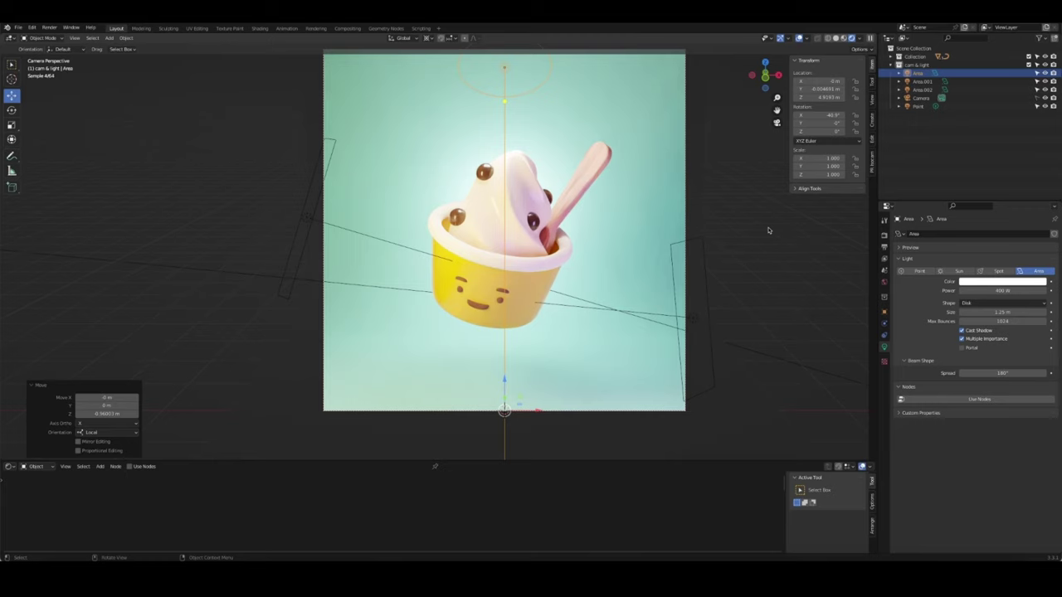
pyautogui.click(650, 275)
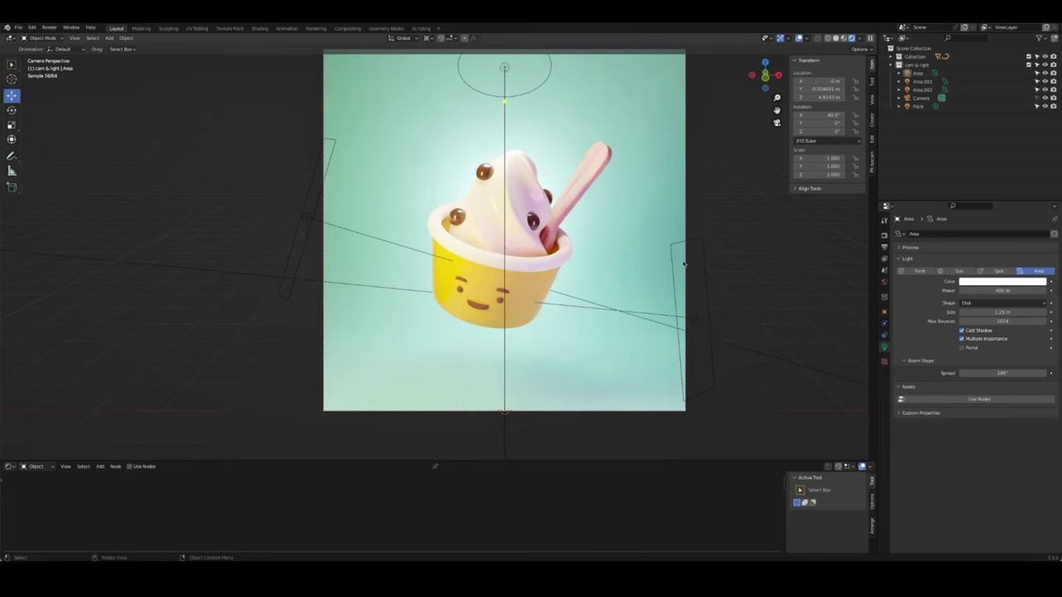
pyautogui.click(884, 282)
pyautogui.click(1011, 286)
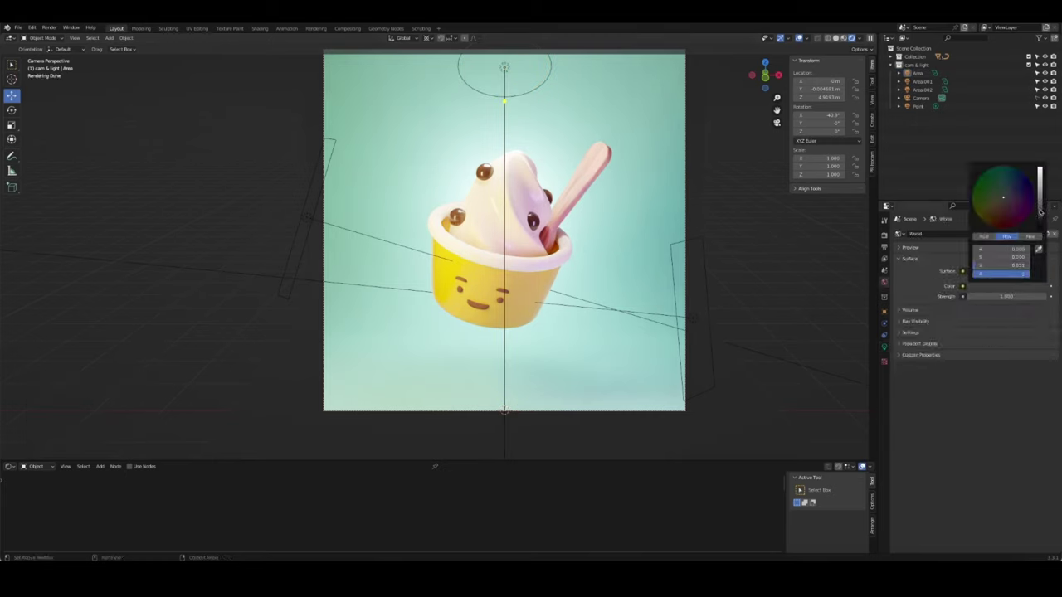
# Brighten the world background colour to a deep blue and hide the viewport overlays
pyautogui.click(996, 287)
pyautogui.click(1041, 190)
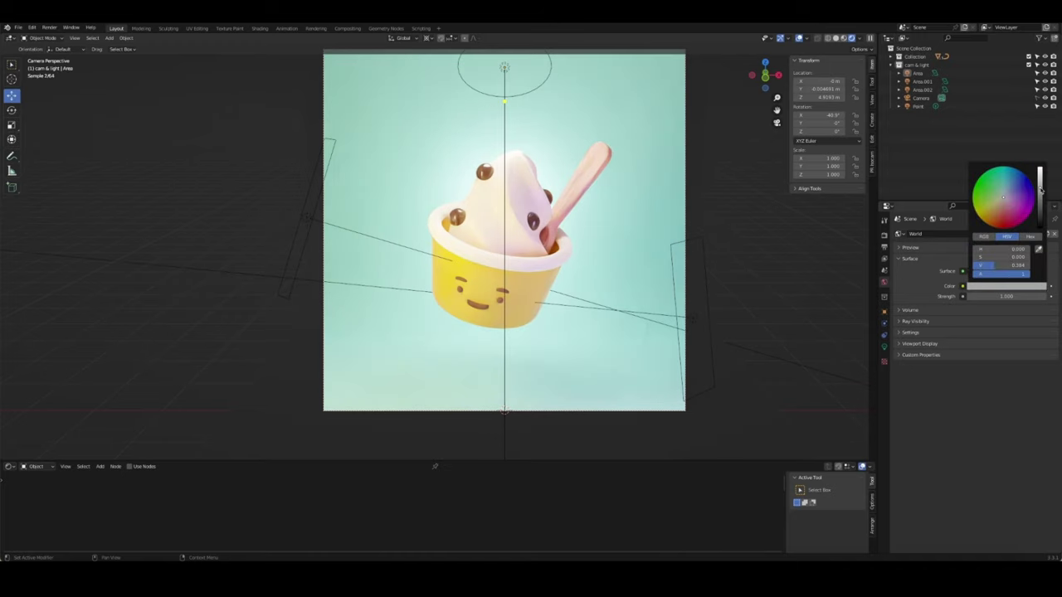
pyautogui.click(1013, 201)
pyautogui.moveTo(1014, 200); pyautogui.dragTo(1018, 185)
pyautogui.click(1020, 204)
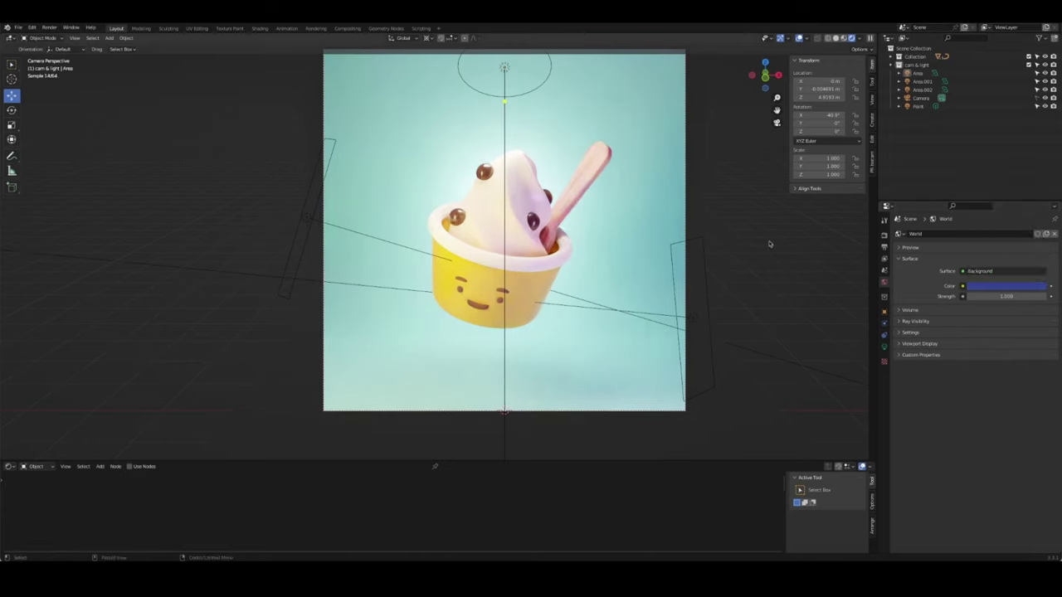
pyautogui.click(799, 38)
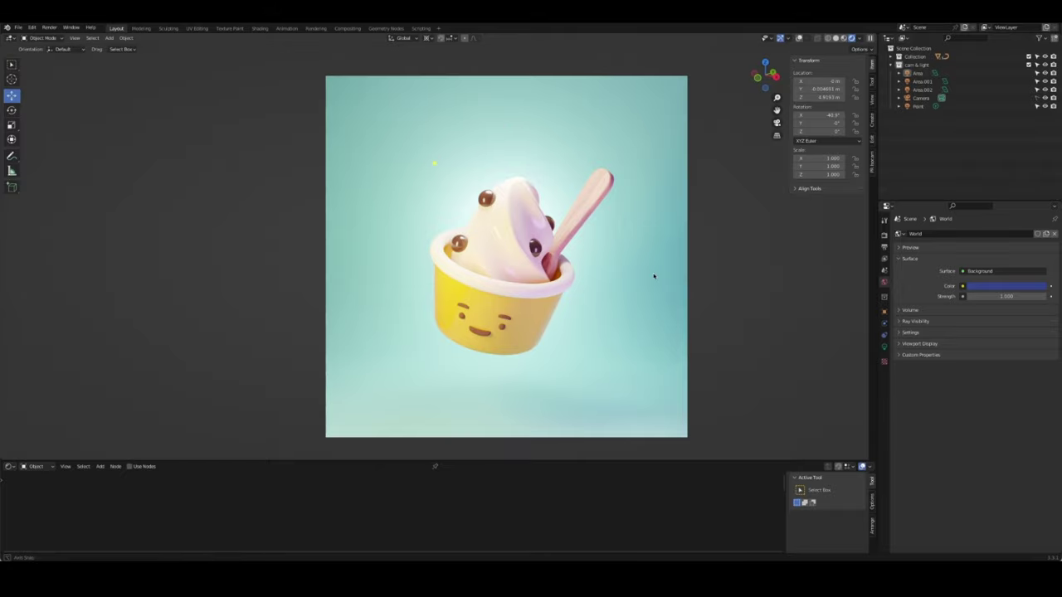
# Copy a berry's material and trial a new base colour, reverting to dark brown
pyautogui.moveTo(652, 277)
pyautogui.mouseDown(button='middle')
pyautogui.moveTo(522, 289)
pyautogui.moveTo(602, 301)
pyautogui.mouseUp(button='middle')
pyautogui.press('KP_0')
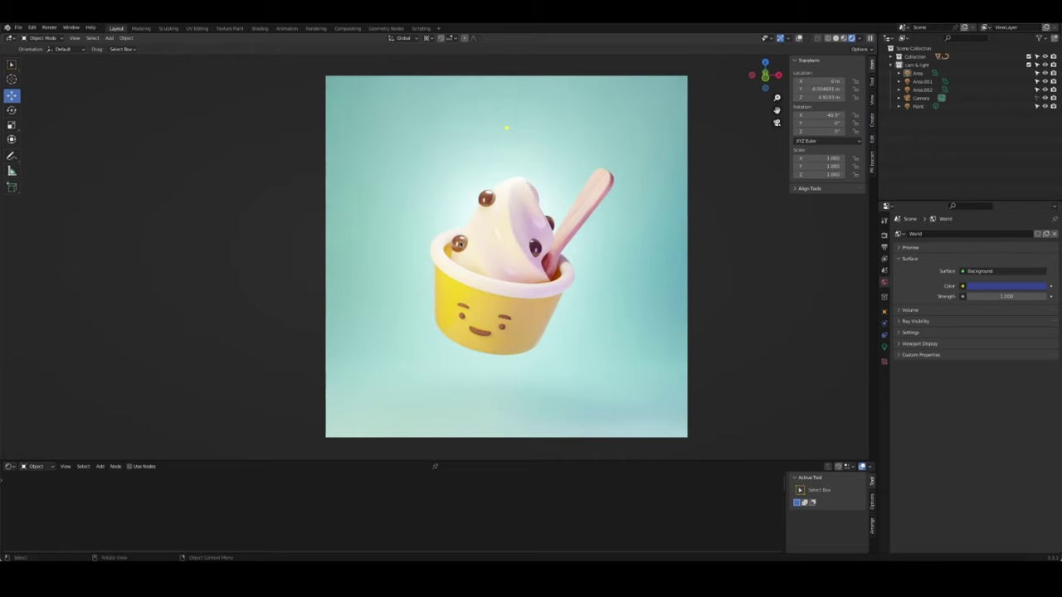
pyautogui.click(458, 243)
pyautogui.click(884, 381)
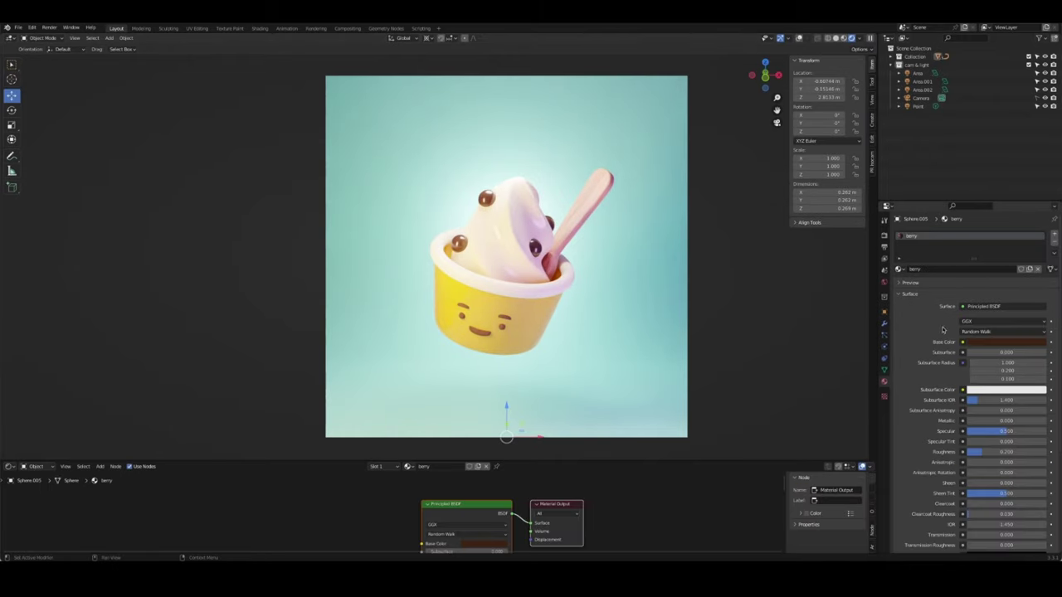
pyautogui.click(1030, 270)
pyautogui.click(1004, 341)
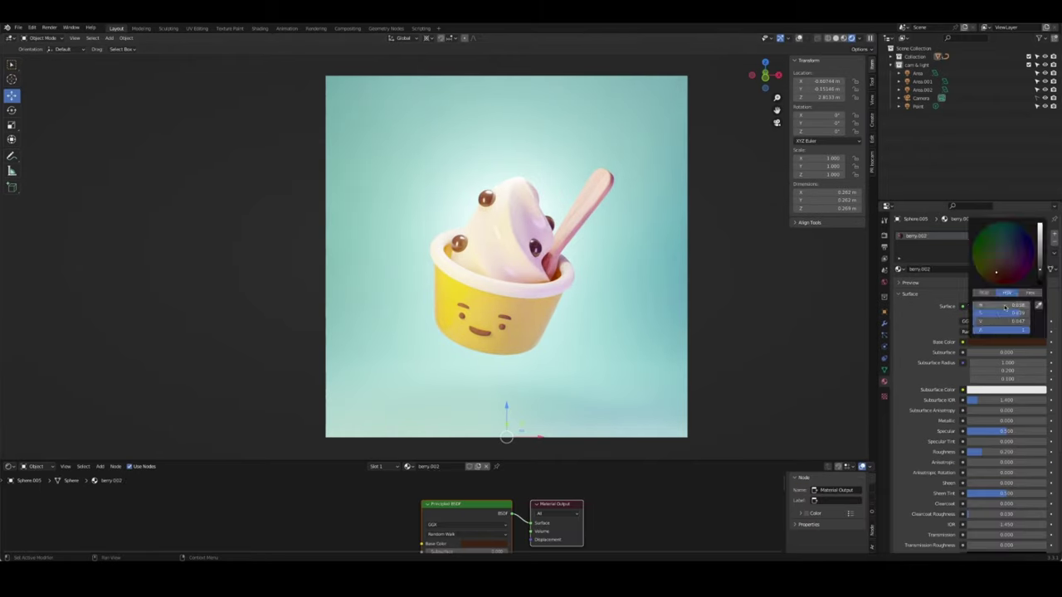
pyautogui.click(987, 258)
pyautogui.click(988, 259)
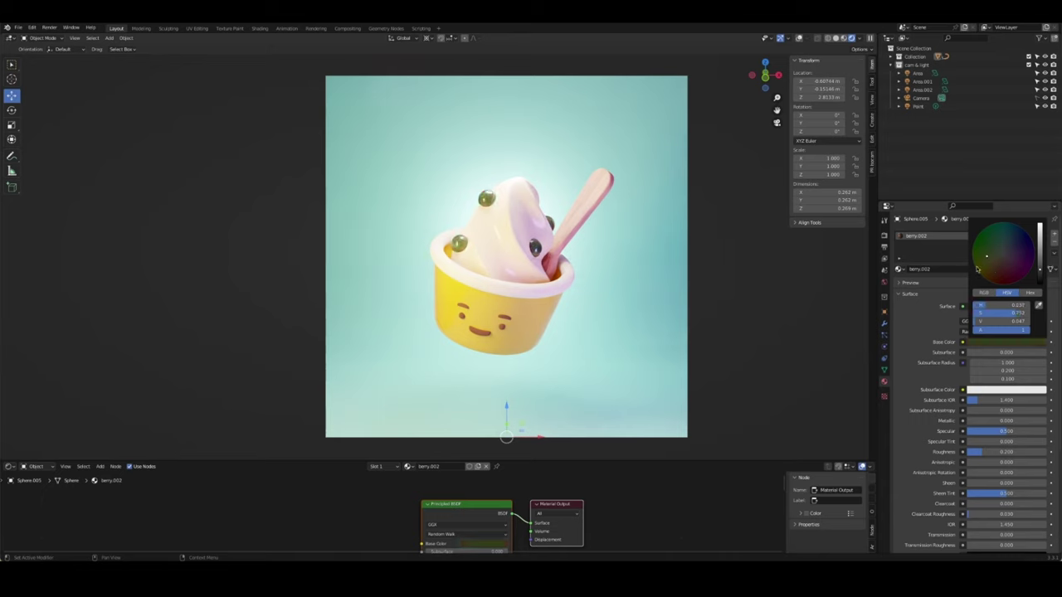
# Make the rim berry single-user with its own material and colour it red
pyautogui.click(460, 246)
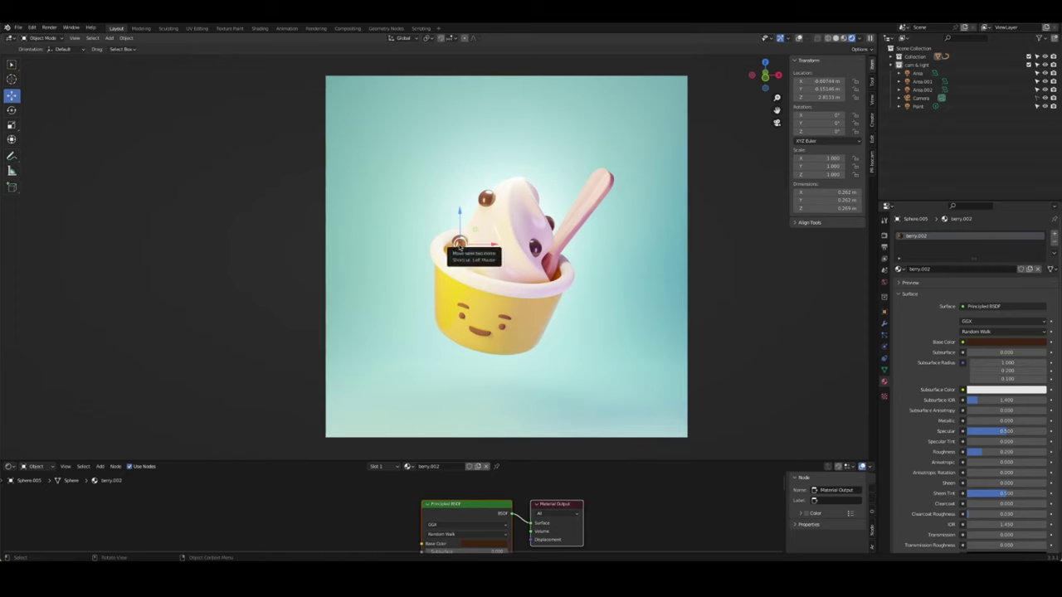
pyautogui.press('u')
pyautogui.click(447, 277)
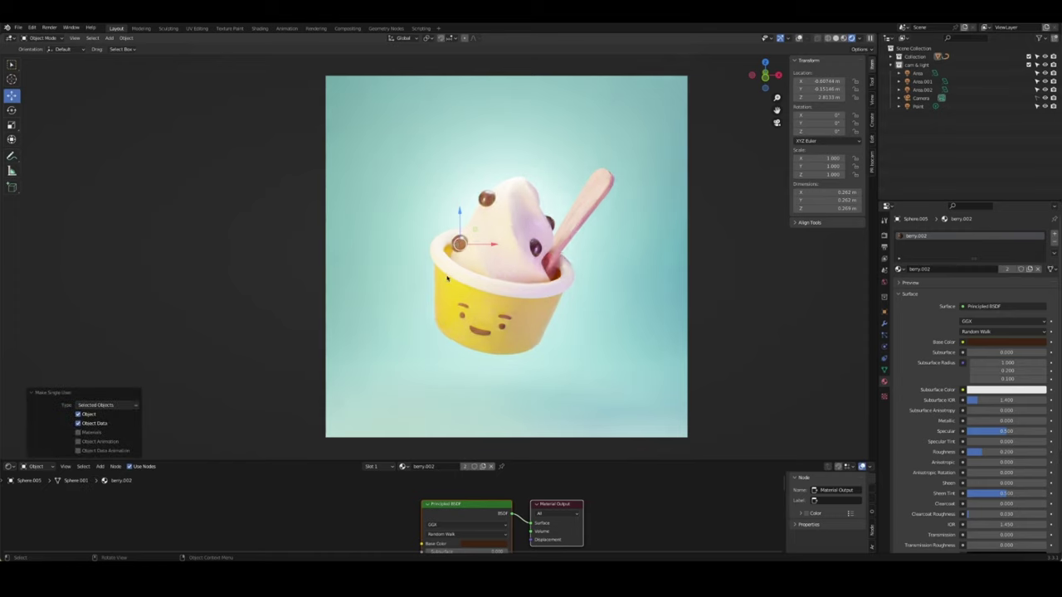
pyautogui.click(1027, 270)
pyautogui.click(1007, 342)
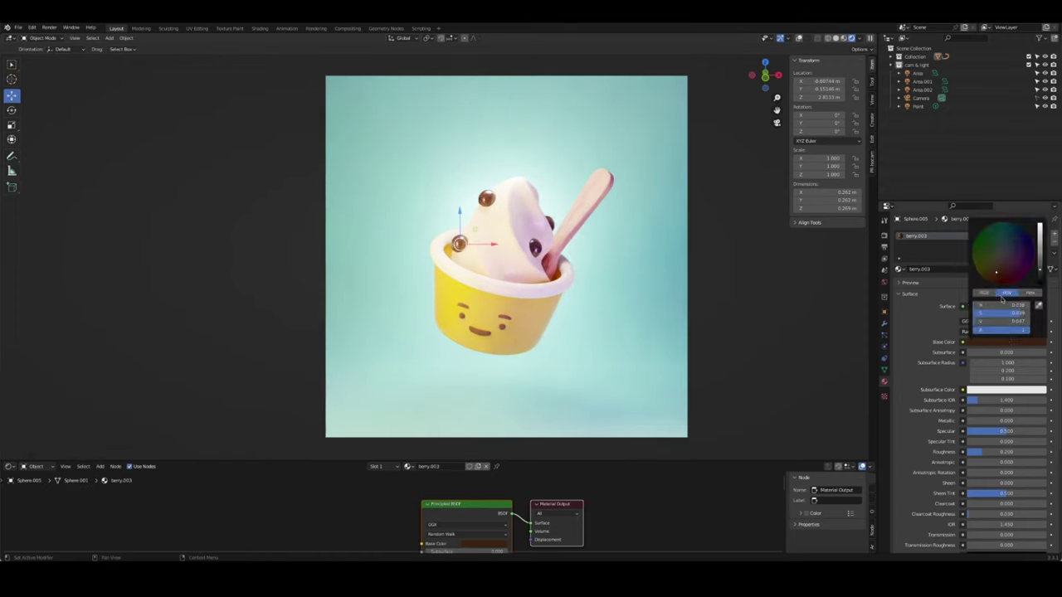
pyautogui.moveTo(1040, 258)
pyautogui.mouseDown()
pyautogui.moveTo(1005, 270)
pyautogui.moveTo(1040, 229)
pyautogui.mouseUp()
pyautogui.moveTo(1019, 264); pyautogui.dragTo(998, 282)
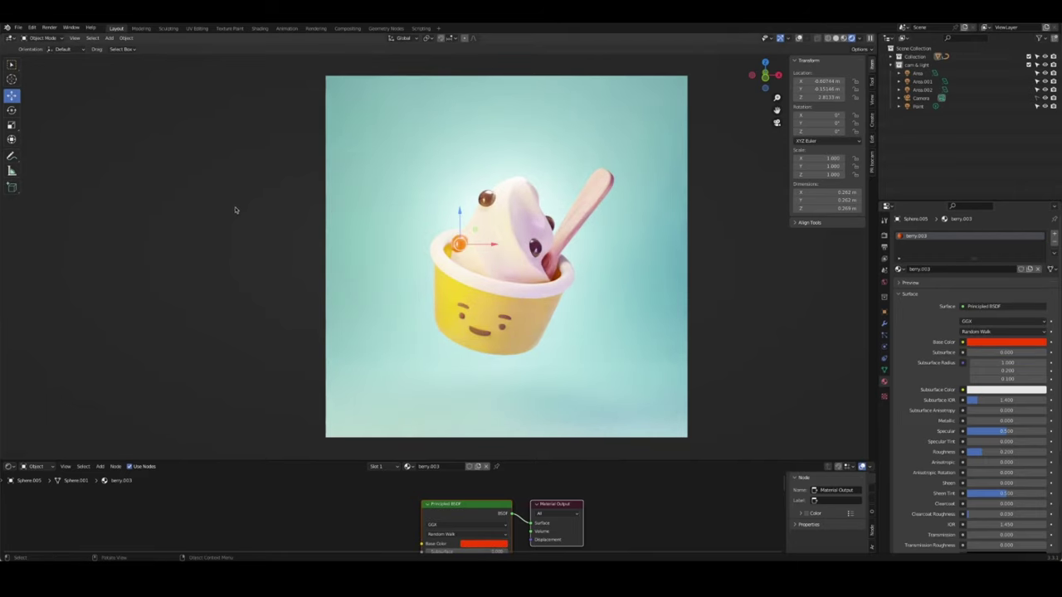
# Make a second dark berry single-user and trial an orange colour, then undo it
pyautogui.click(535, 249)
pyautogui.press('u')
pyautogui.click(495, 255)
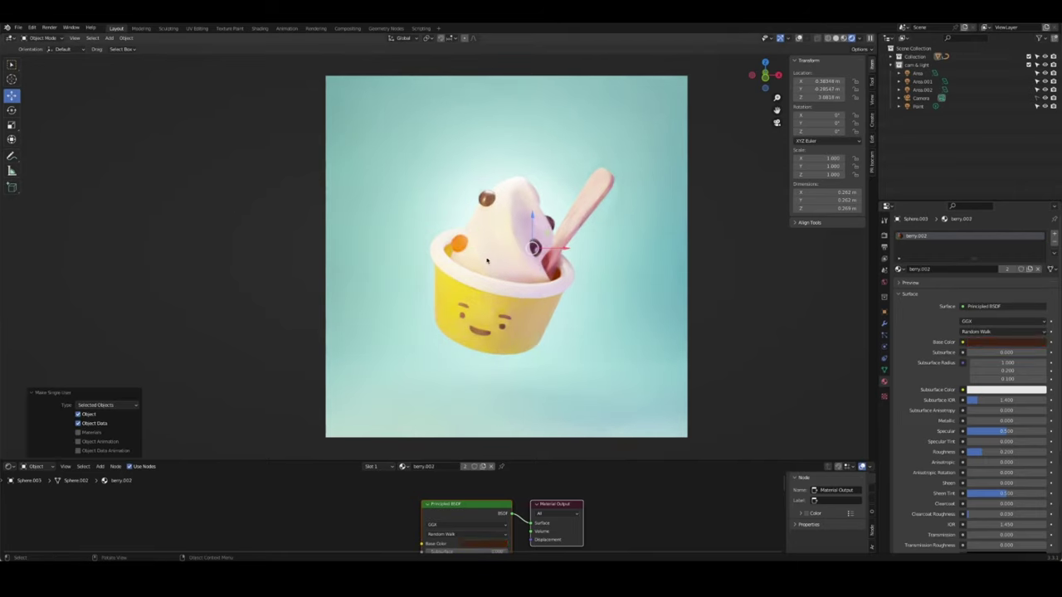
pyautogui.click(987, 342)
pyautogui.moveTo(1039, 278)
pyautogui.mouseDown()
pyautogui.moveTo(1040, 241)
pyautogui.moveTo(1000, 249)
pyautogui.mouseUp()
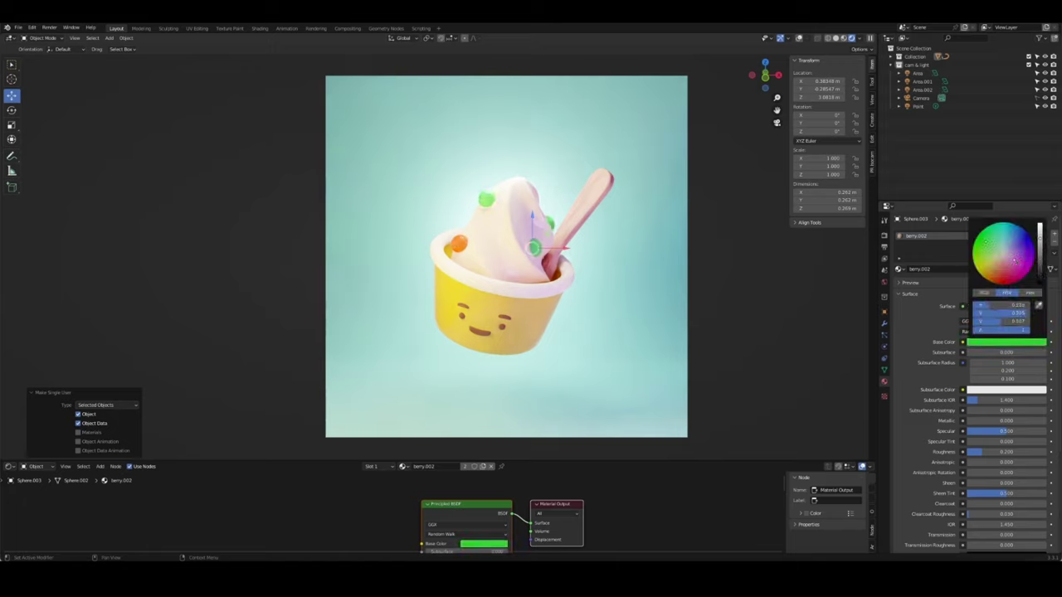
pyautogui.hotkey('ctrl', 'z')
# Make the top berry single-user with its own material, coloured red
pyautogui.click(491, 201)
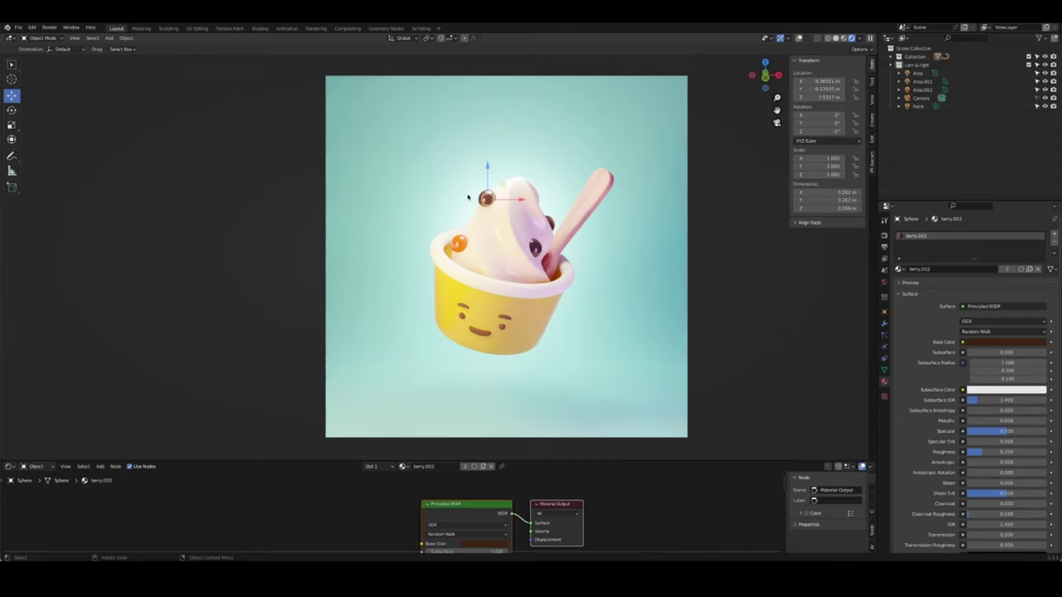
pyautogui.rightClick(496, 203)
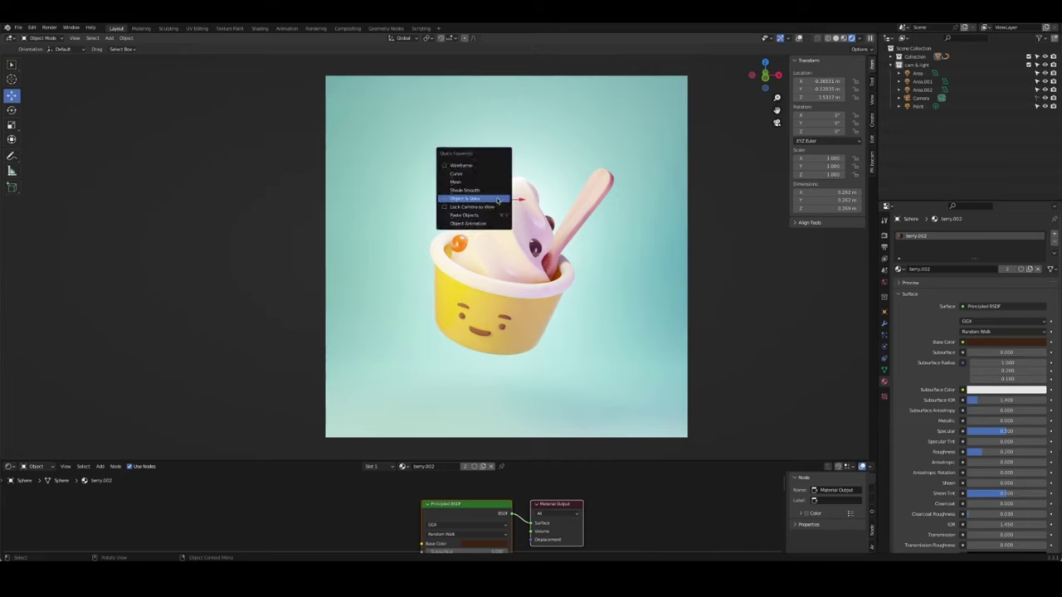
pyautogui.click(496, 203)
pyautogui.rightClick(496, 202)
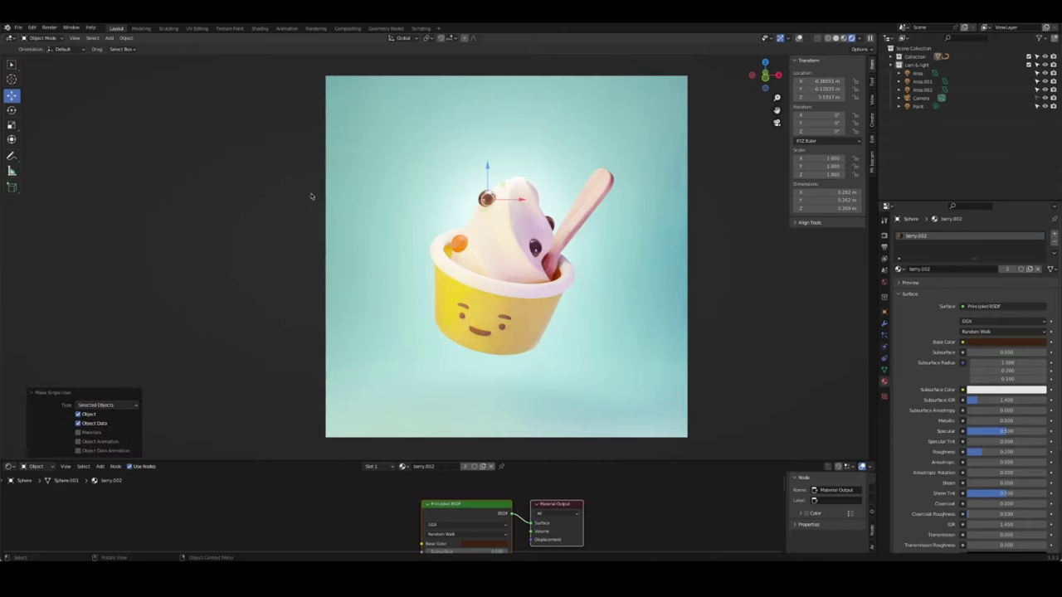
pyautogui.click(1005, 269)
pyautogui.click(1014, 342)
pyautogui.click(1041, 241)
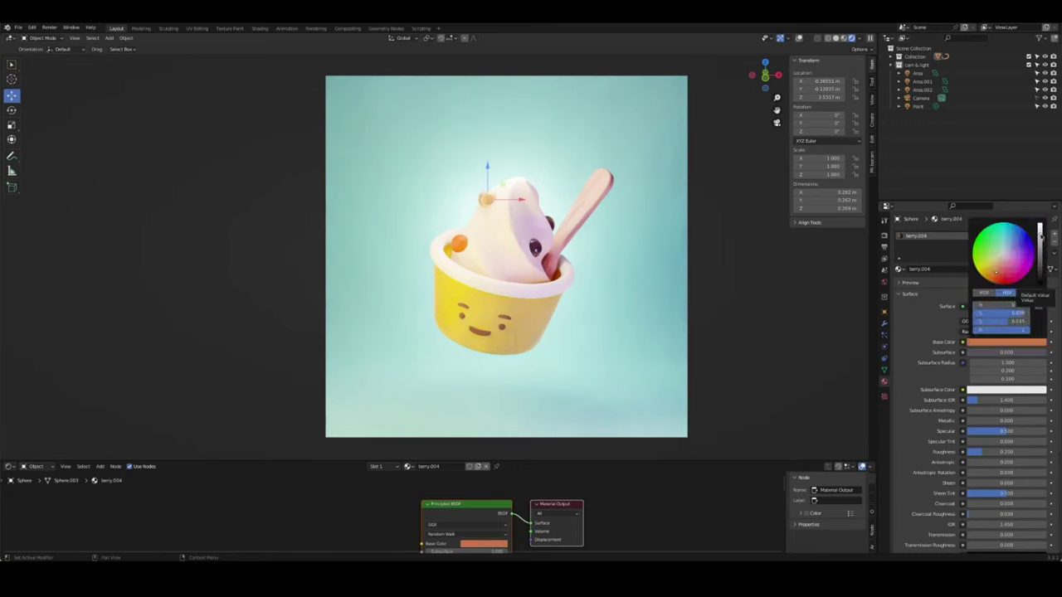
pyautogui.click(1018, 240)
pyautogui.moveTo(1018, 240); pyautogui.dragTo(1015, 279)
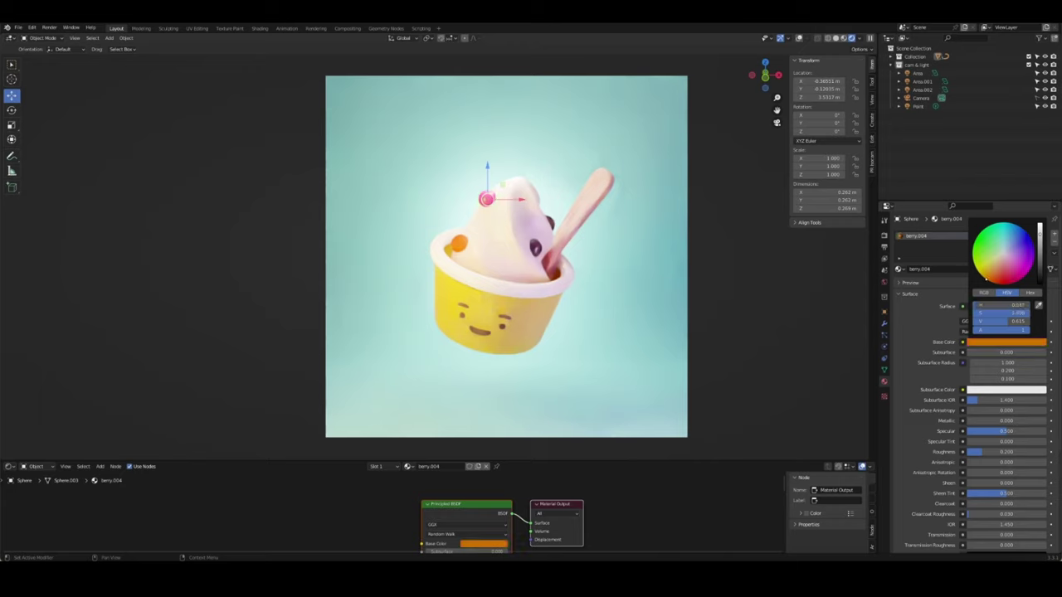
pyautogui.moveTo(1015, 280); pyautogui.dragTo(1024, 277)
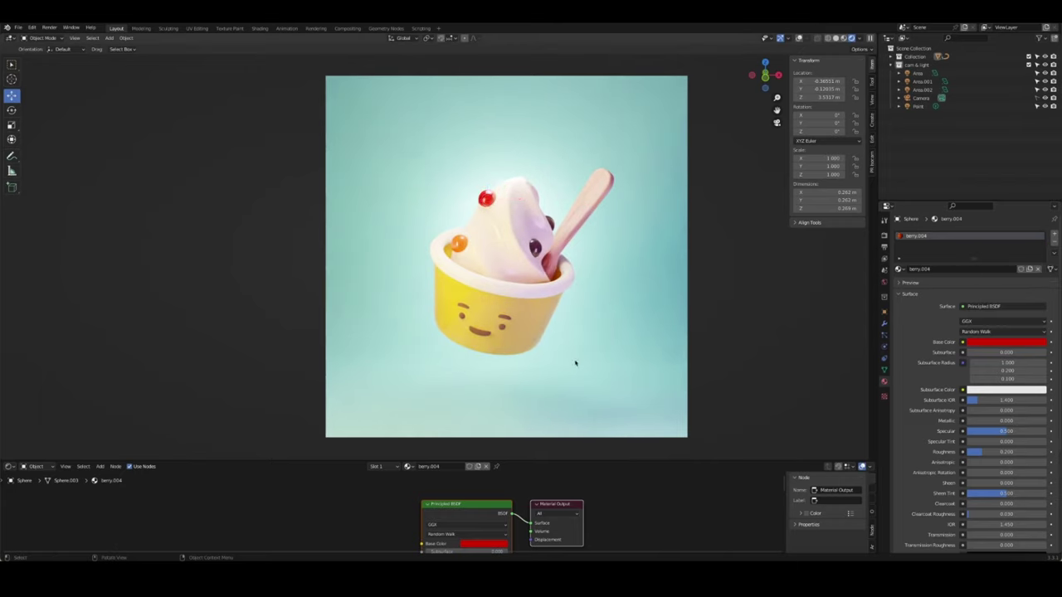
# Assign red berry.004 to the left berry and orange berry.003 to the top berry
pyautogui.click(457, 244)
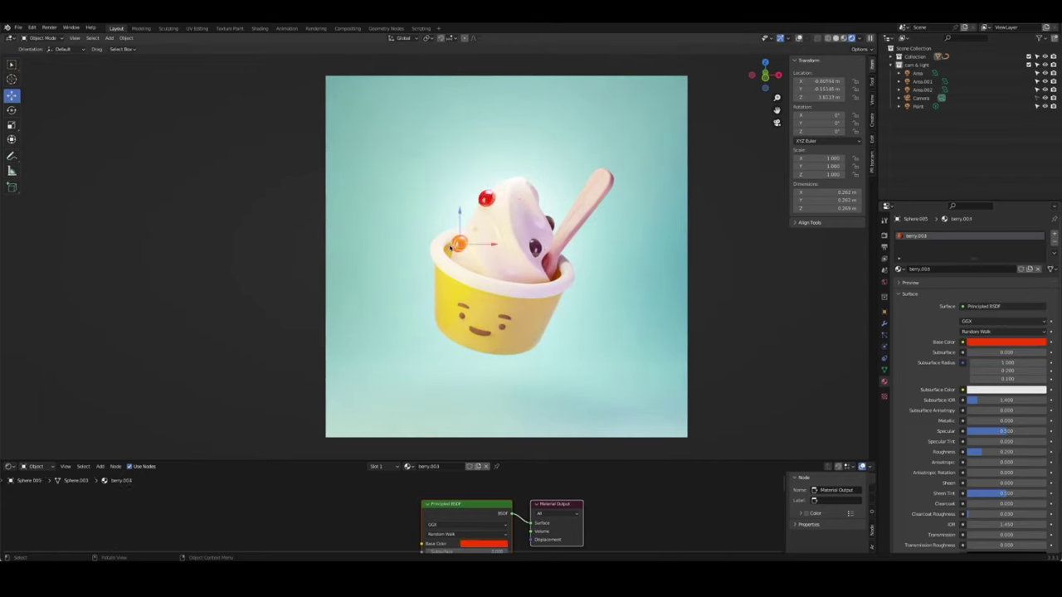
pyautogui.click(1006, 342)
pyautogui.click(985, 280)
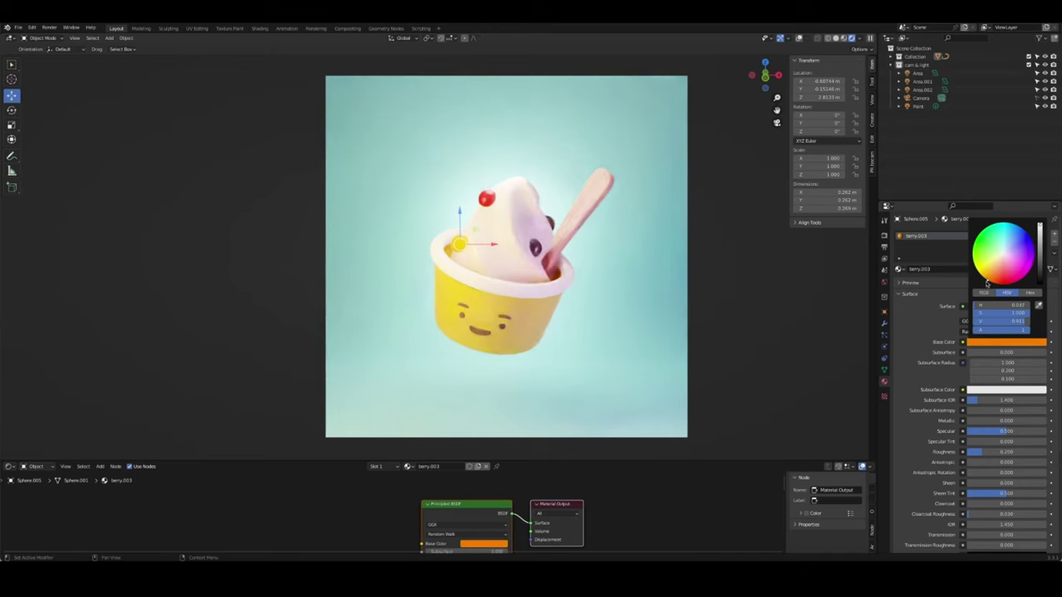
pyautogui.click(487, 202)
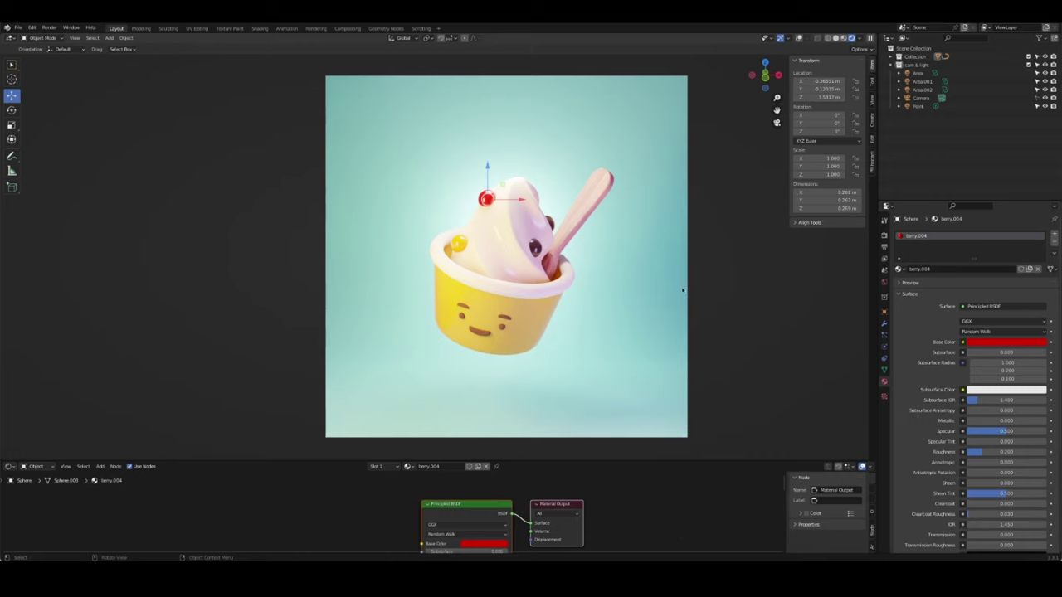
pyautogui.hotkey('ctrl', 'z')
pyautogui.click(901, 269)
pyautogui.click(929, 303)
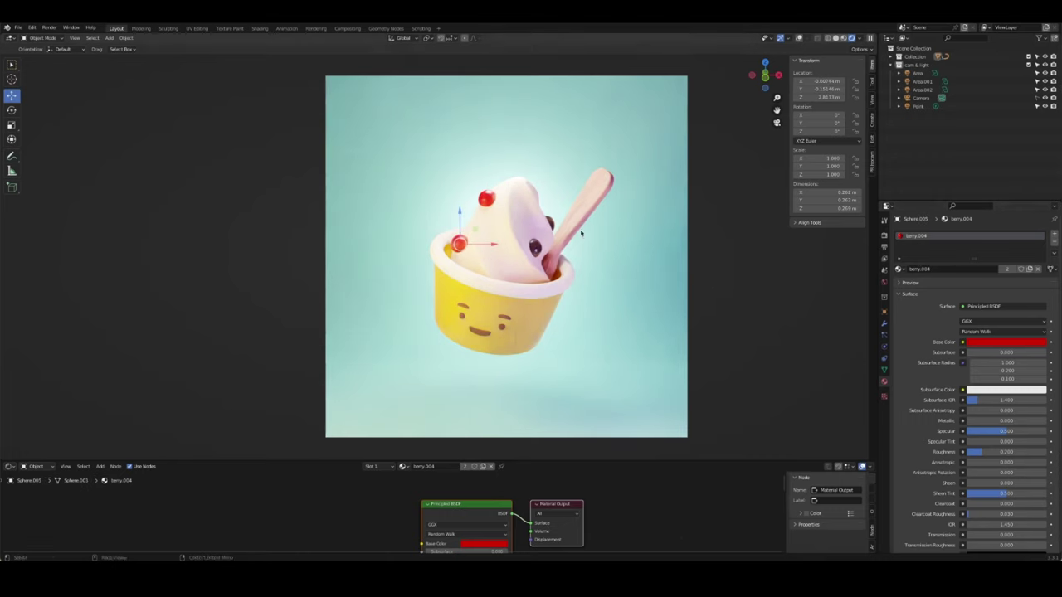
pyautogui.click(902, 269)
pyautogui.click(929, 290)
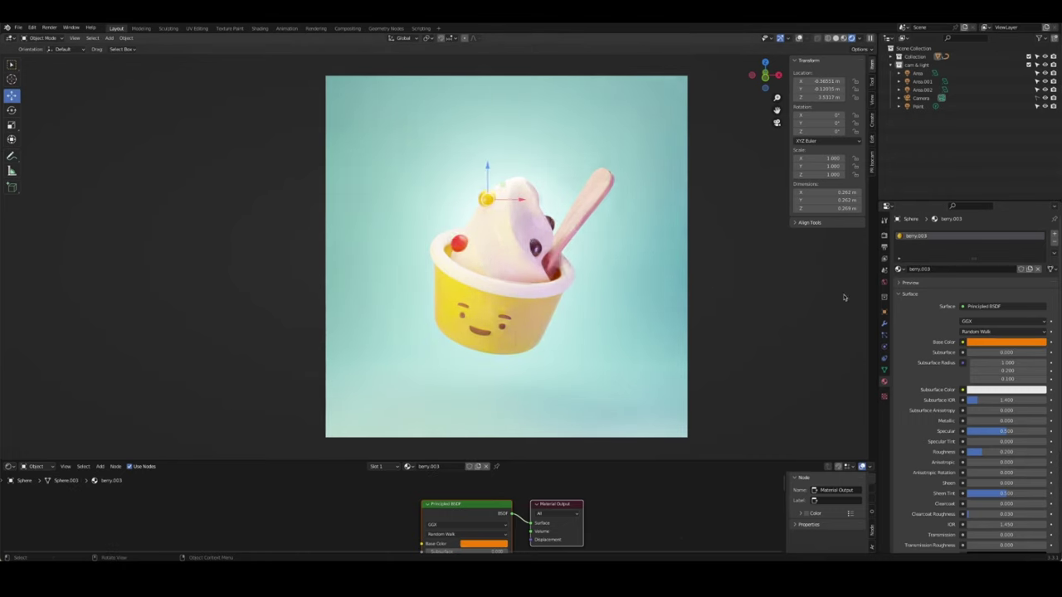
# Give the lower dark berry its own material berry.005 coloured purple
pyautogui.click(546, 224)
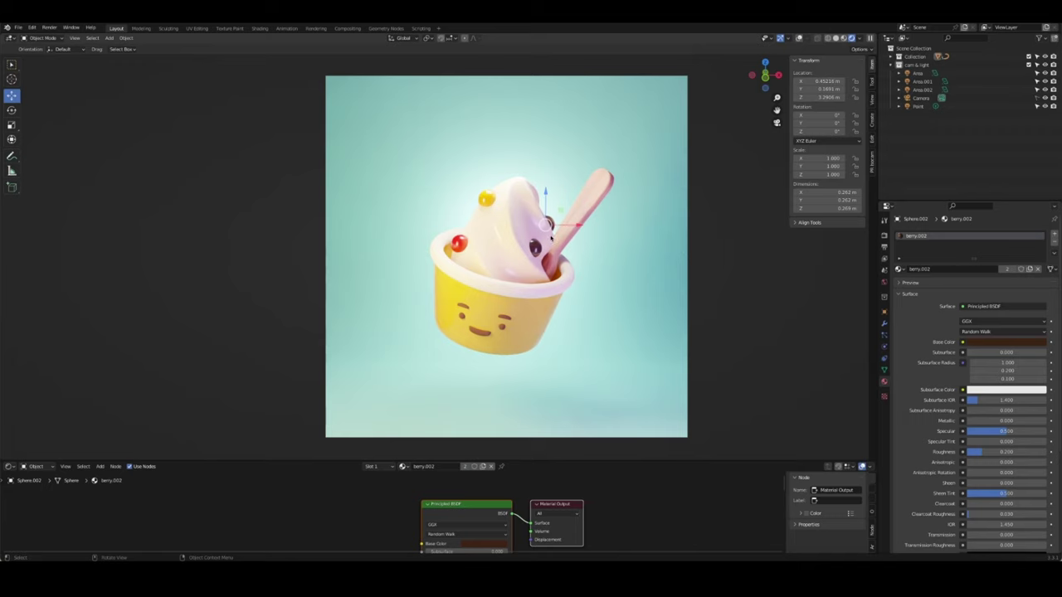
pyautogui.click(567, 239)
pyautogui.click(535, 247)
pyautogui.press('u')
pyautogui.click(514, 241)
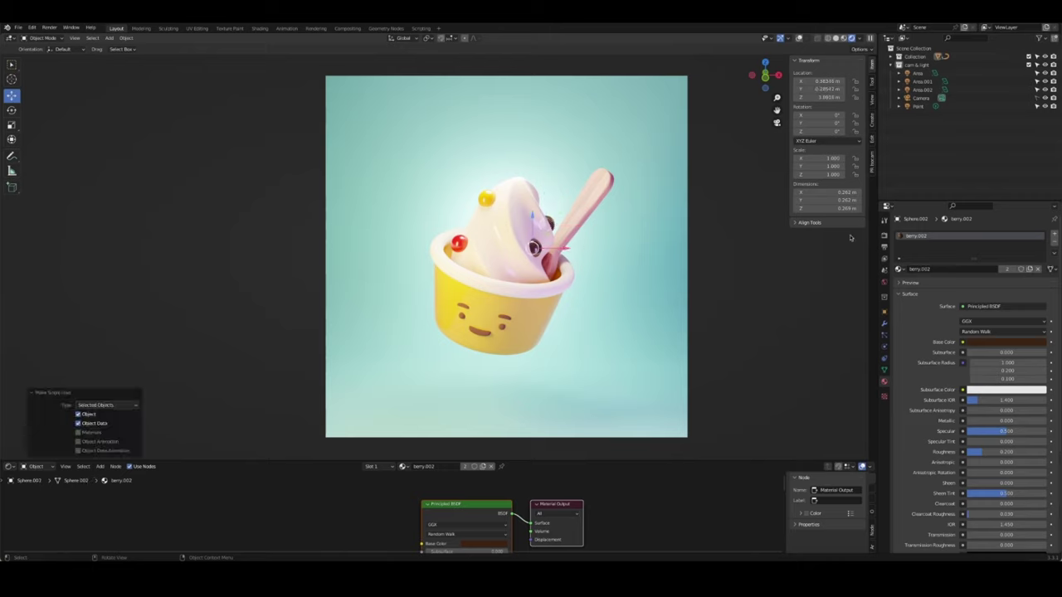
pyautogui.click(1029, 271)
pyautogui.click(1006, 342)
pyautogui.click(1020, 248)
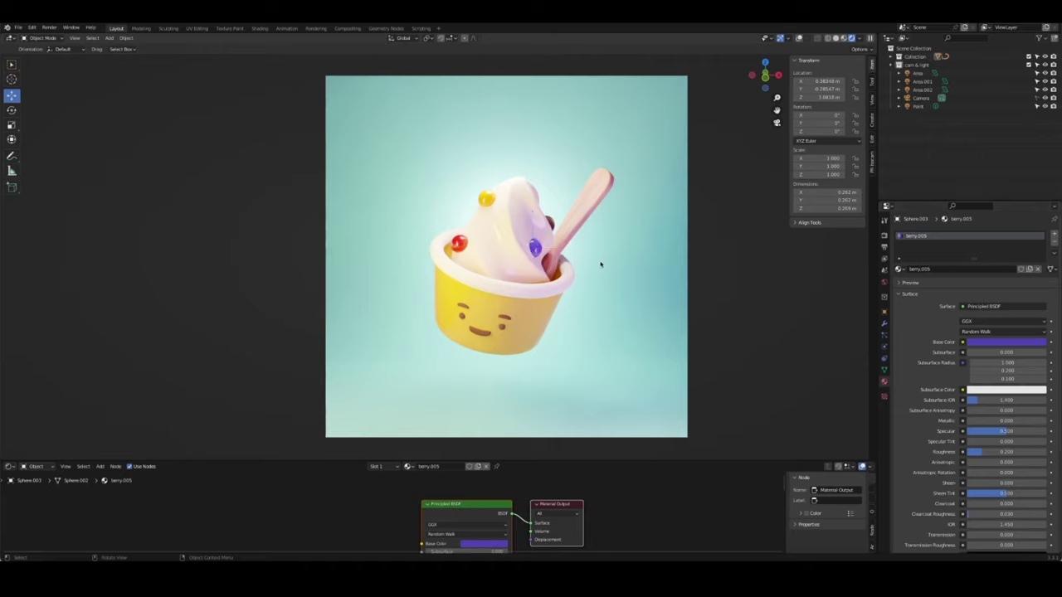
# Select the top Area light in the Outliner and lower its power to 200 W
pyautogui.click(922, 82)
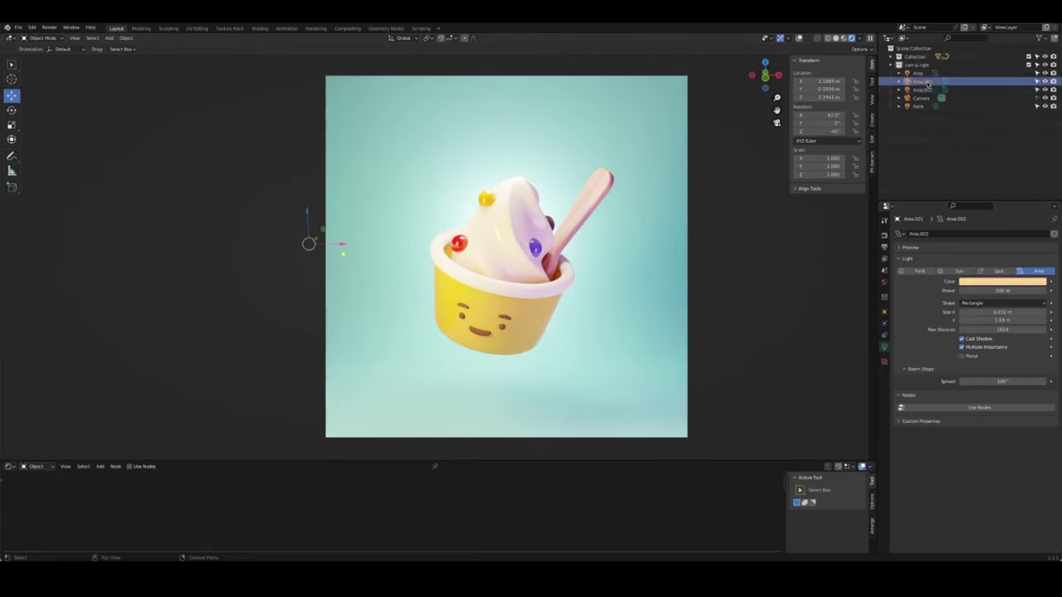
pyautogui.click(918, 73)
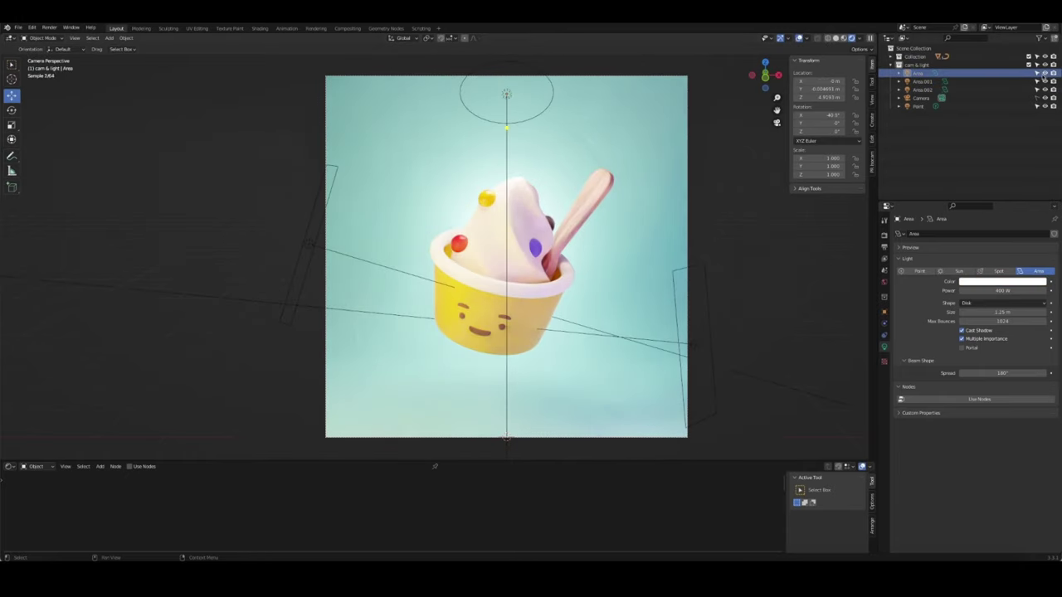
pyautogui.click(1022, 290)
pyautogui.press('Return')
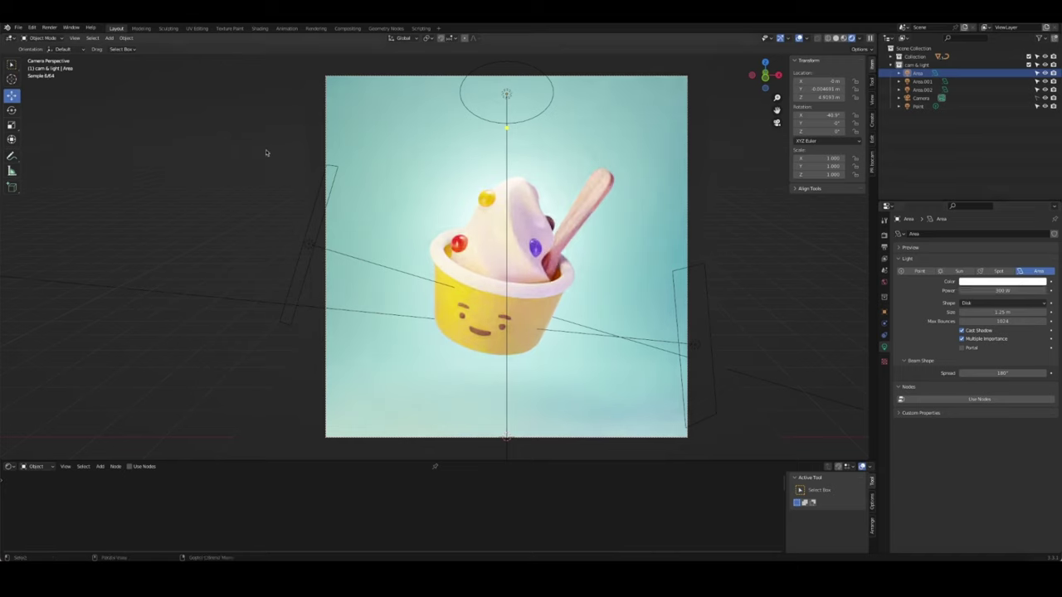
pyautogui.click(563, 204)
# Tilt the spoon 20.6° around its local X axis so it stands more upright
pyautogui.press('r')
pyautogui.press('z')
pyautogui.press('z')
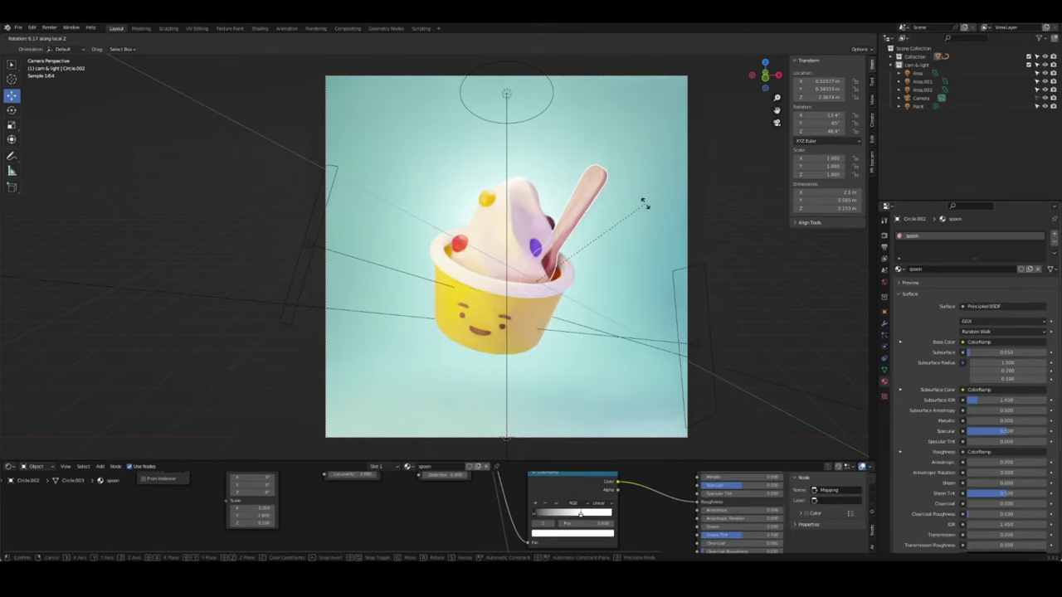
pyautogui.press('y')
pyautogui.press('y')
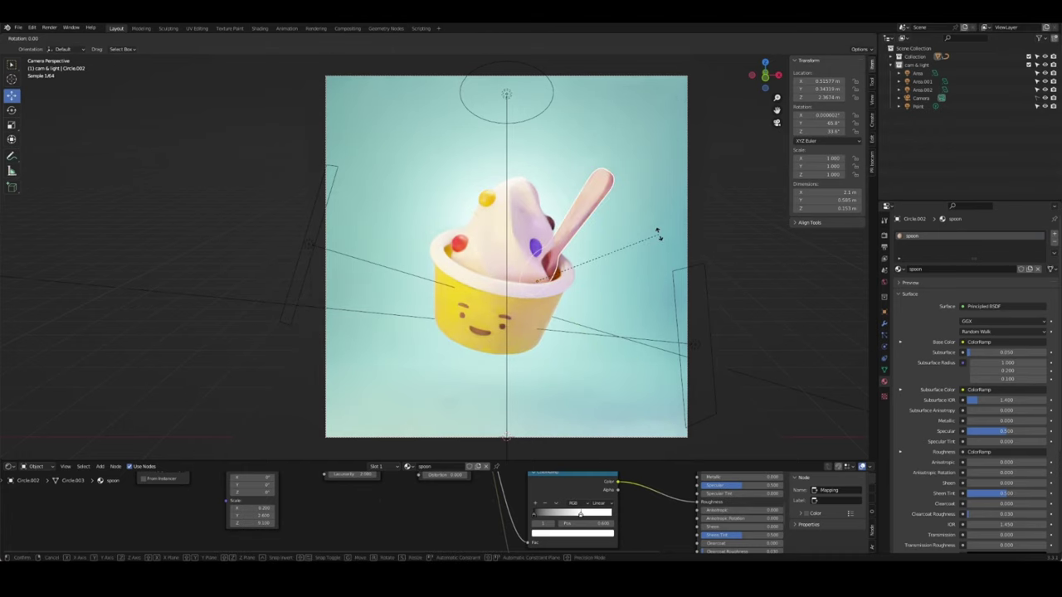
pyautogui.press('x')
pyautogui.press('x')
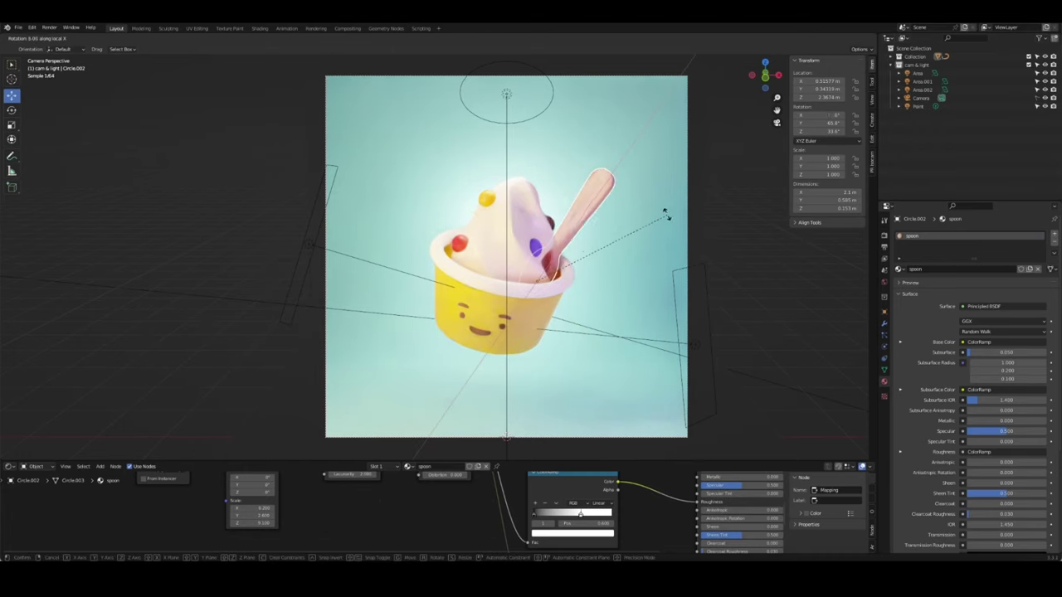
pyautogui.click(630, 196)
# Shift the spoon sideways along X from the top view, then raise it slightly in the cup
pyautogui.press('KP_7')
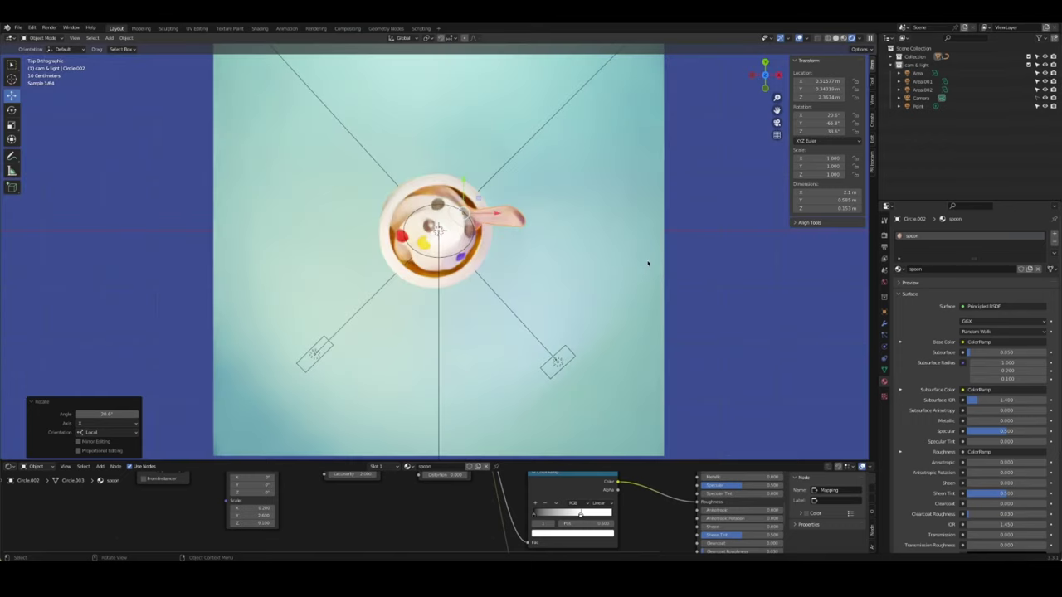
pyautogui.press('g')
pyautogui.press('x')
pyautogui.click(622, 264)
pyautogui.press('KP_0')
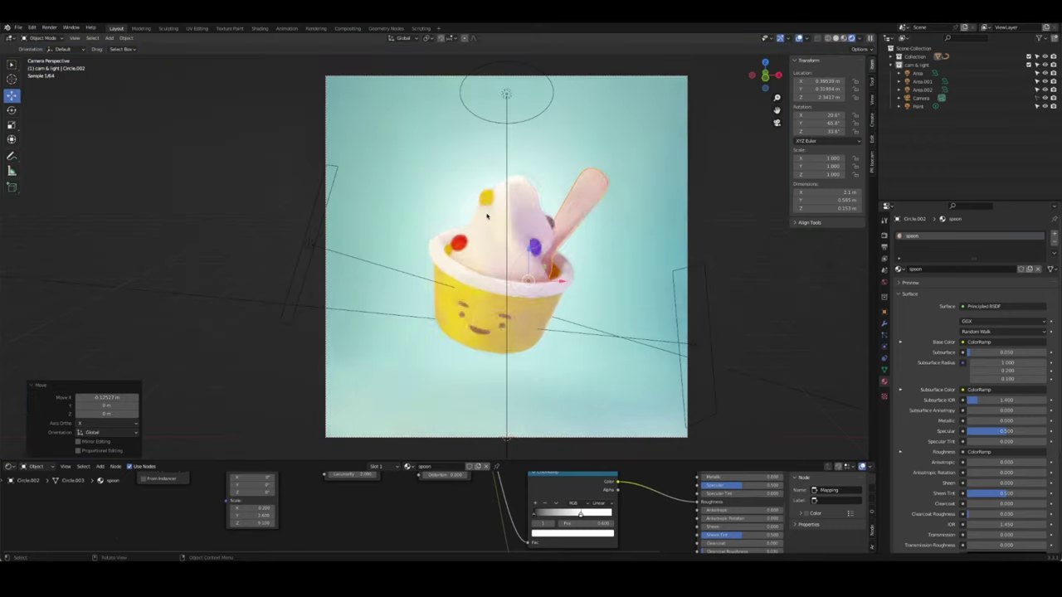
pyautogui.press('g')
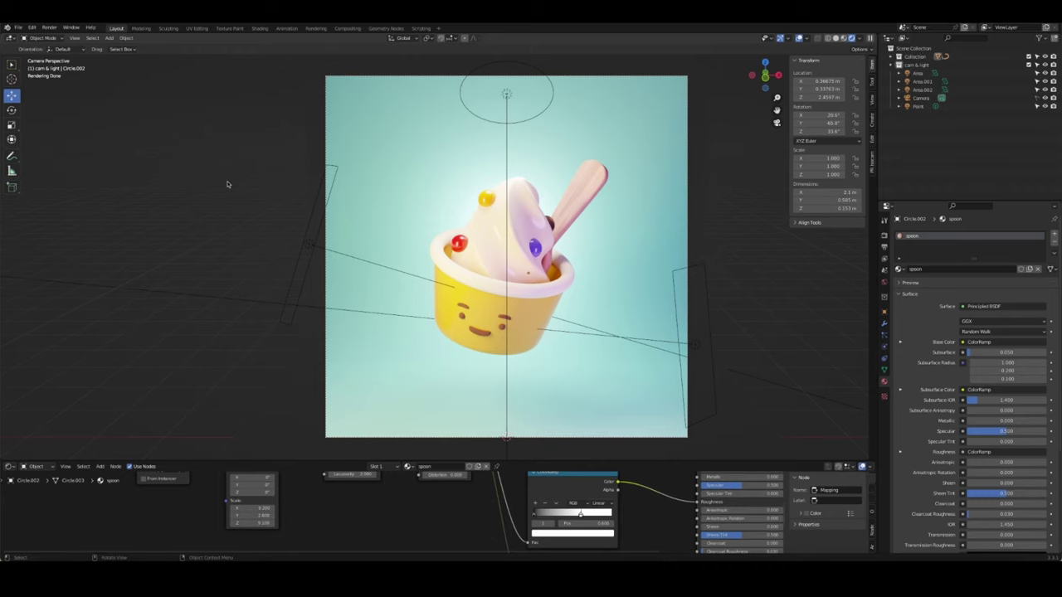
pyautogui.scroll(-2, 318, 204)
# Save Ice Cream Cup.blend and render the final image at 1200 × 1200 pixels
pyautogui.hotkey('ctrl', 's')
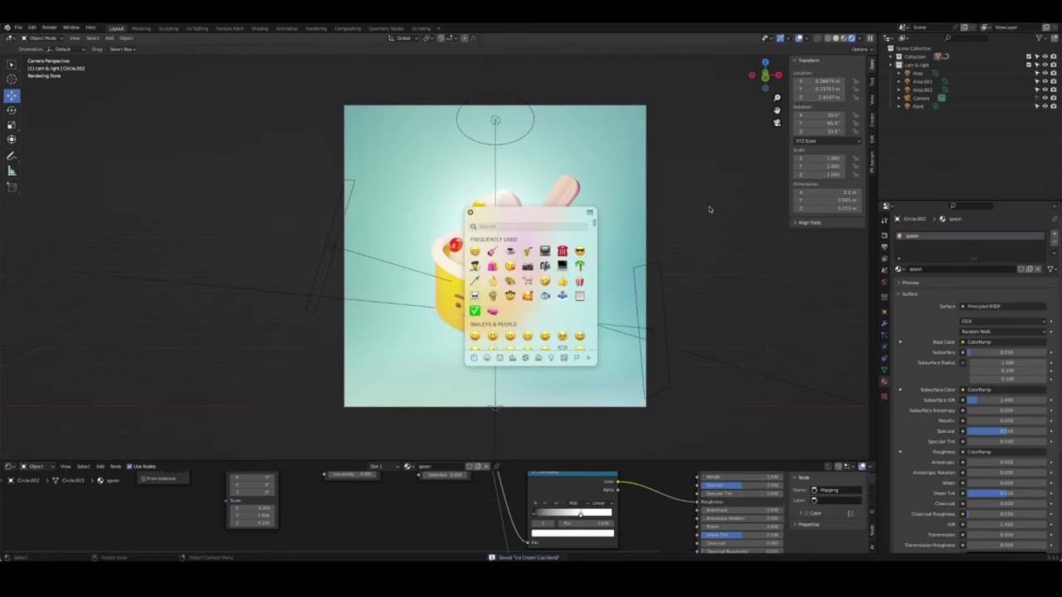
pyautogui.click(885, 248)
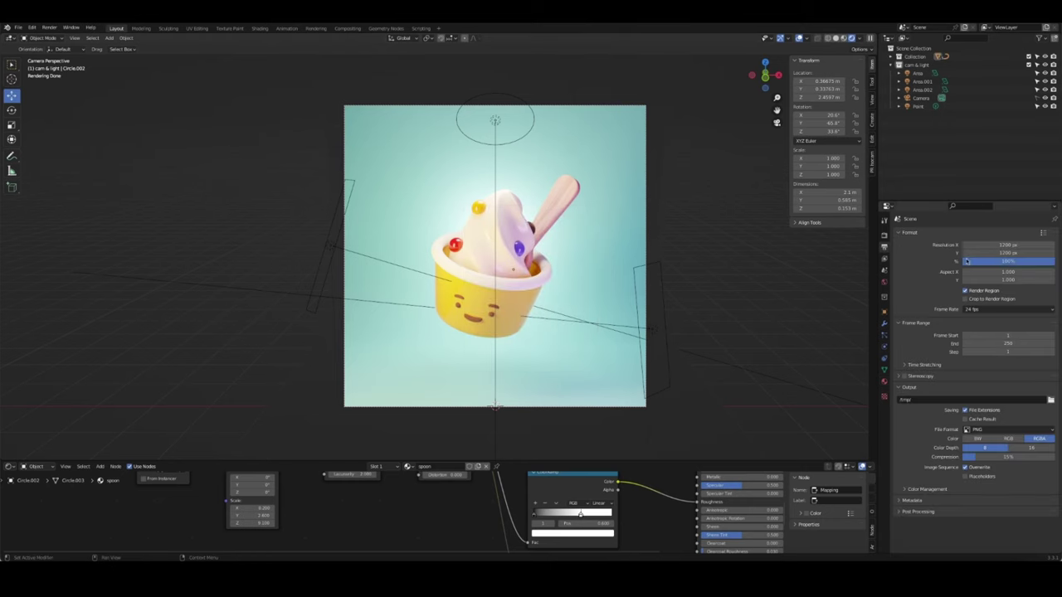
pyautogui.press('F12')
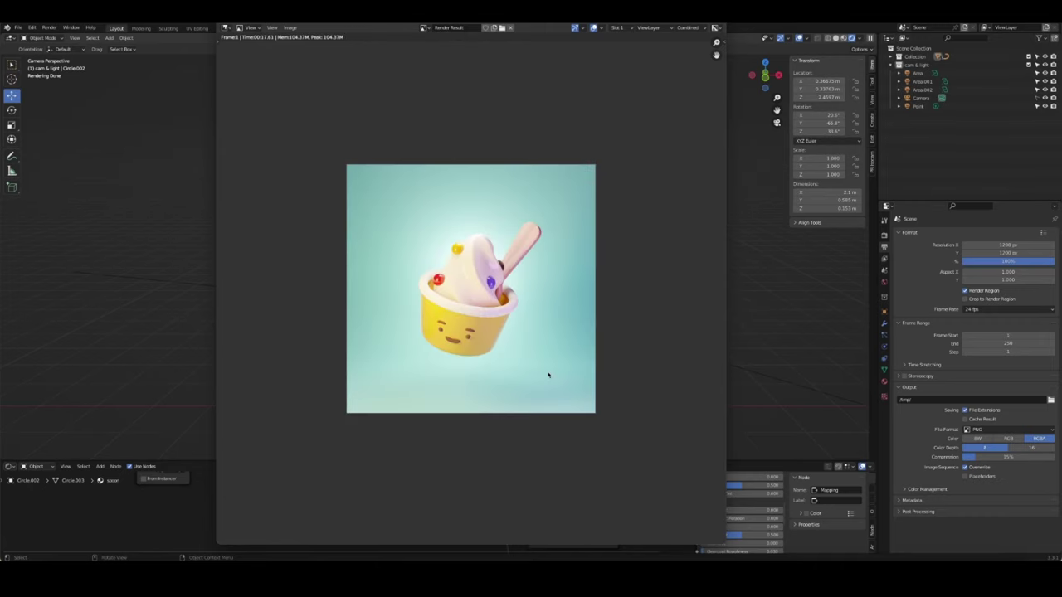
pyautogui.press('Escape')
# Select the camera and display its 80 mm perspective lens settings
pyautogui.click(921, 98)
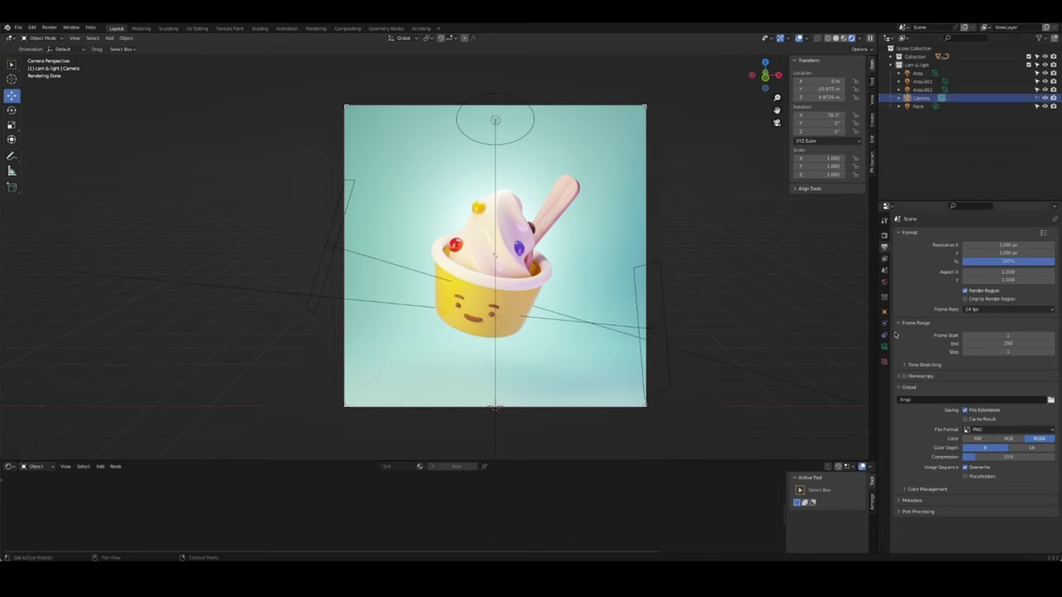
pyautogui.click(885, 347)
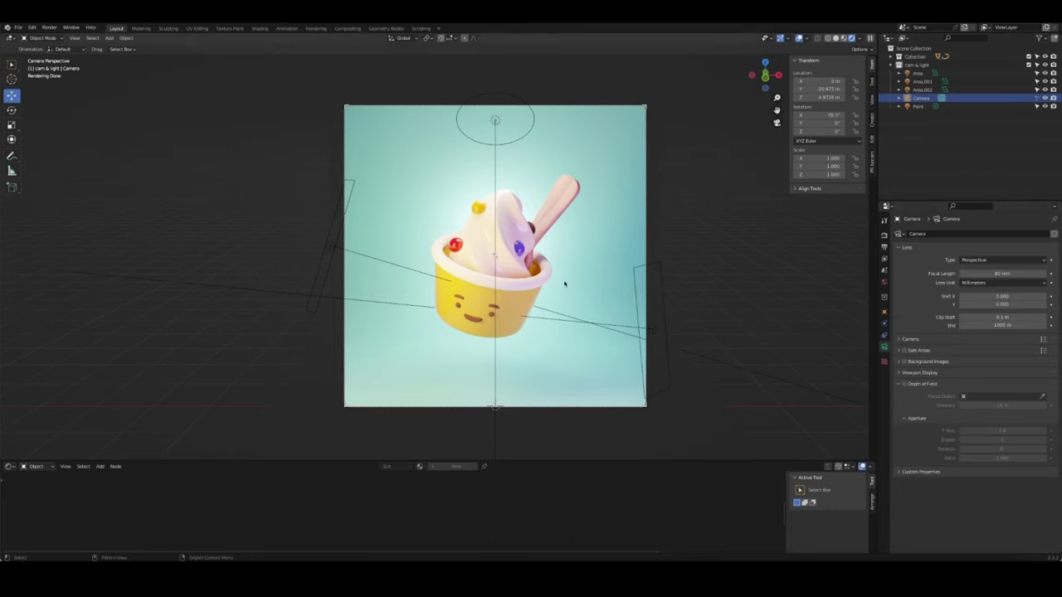
pyautogui.press('z')
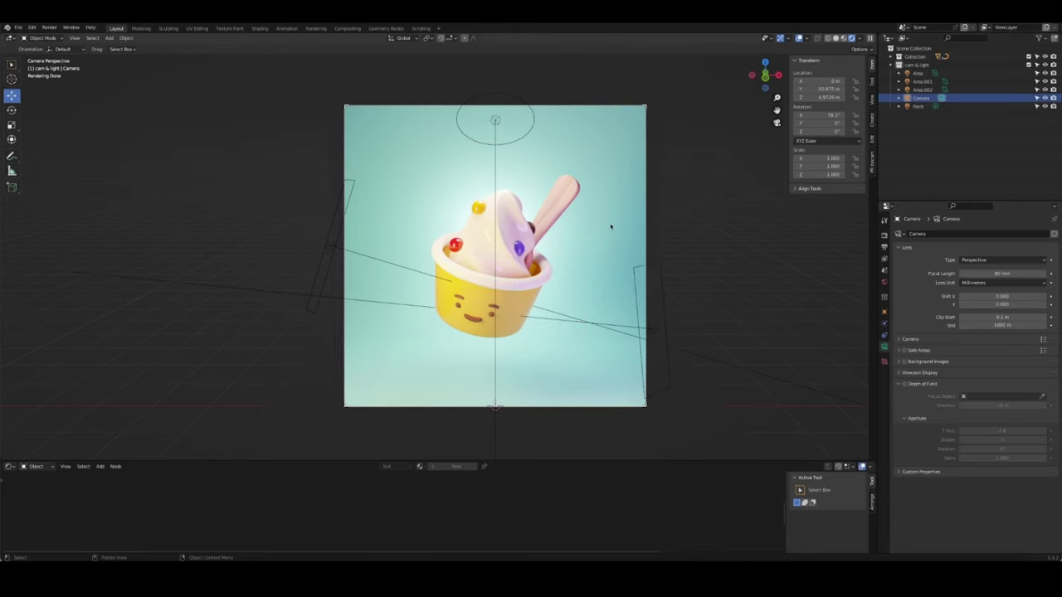